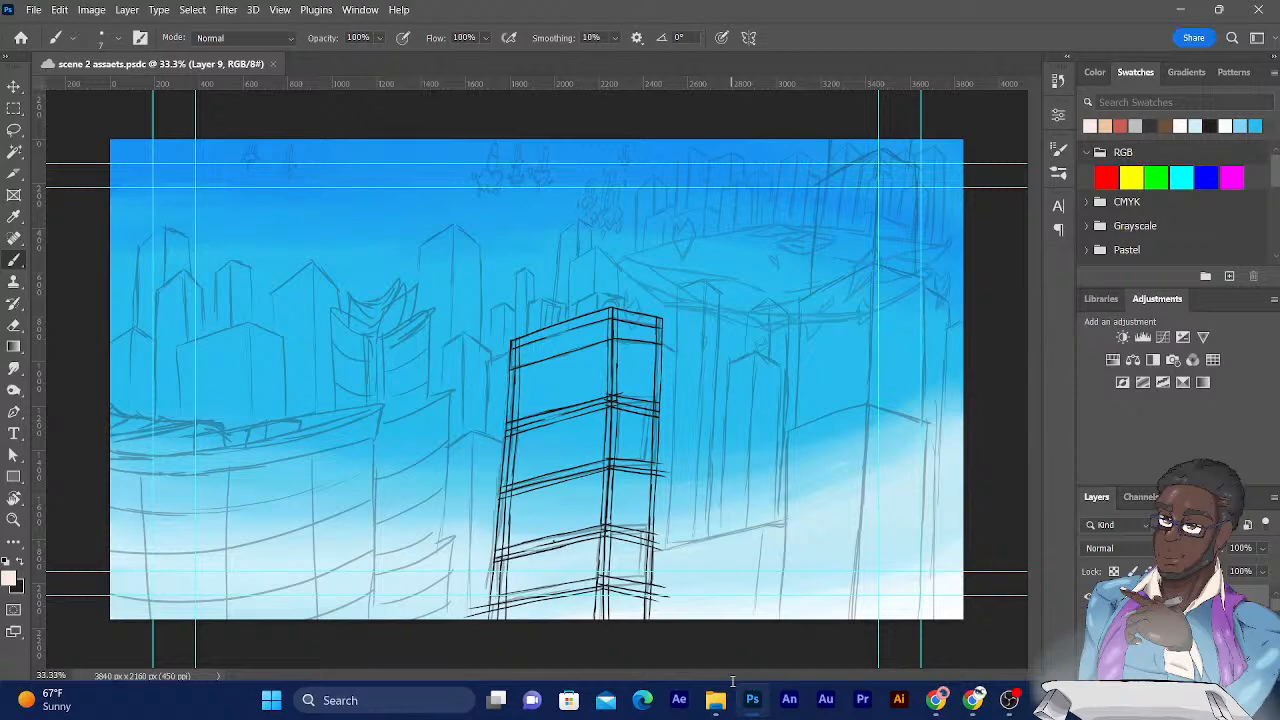
Sample the dark colour of the tower's outline as the foreground colour for inking.
{"action": "key", "text": "ctrl+plus"}
{"action": "key", "text": "ctrl+plus"}
{"action": "key", "text": "ctrl+plus"}
{"action": "key", "text": "ctrl+plus"}
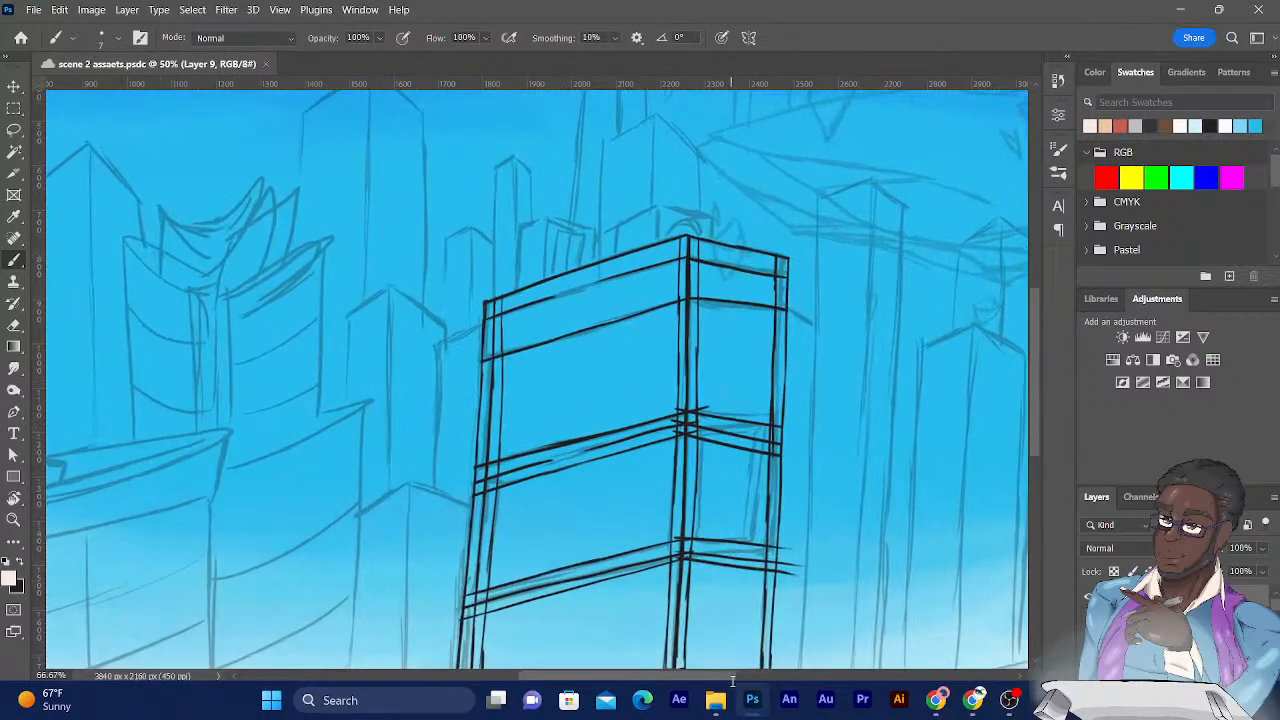
{"action": "key", "text": "ctrl+plus"}
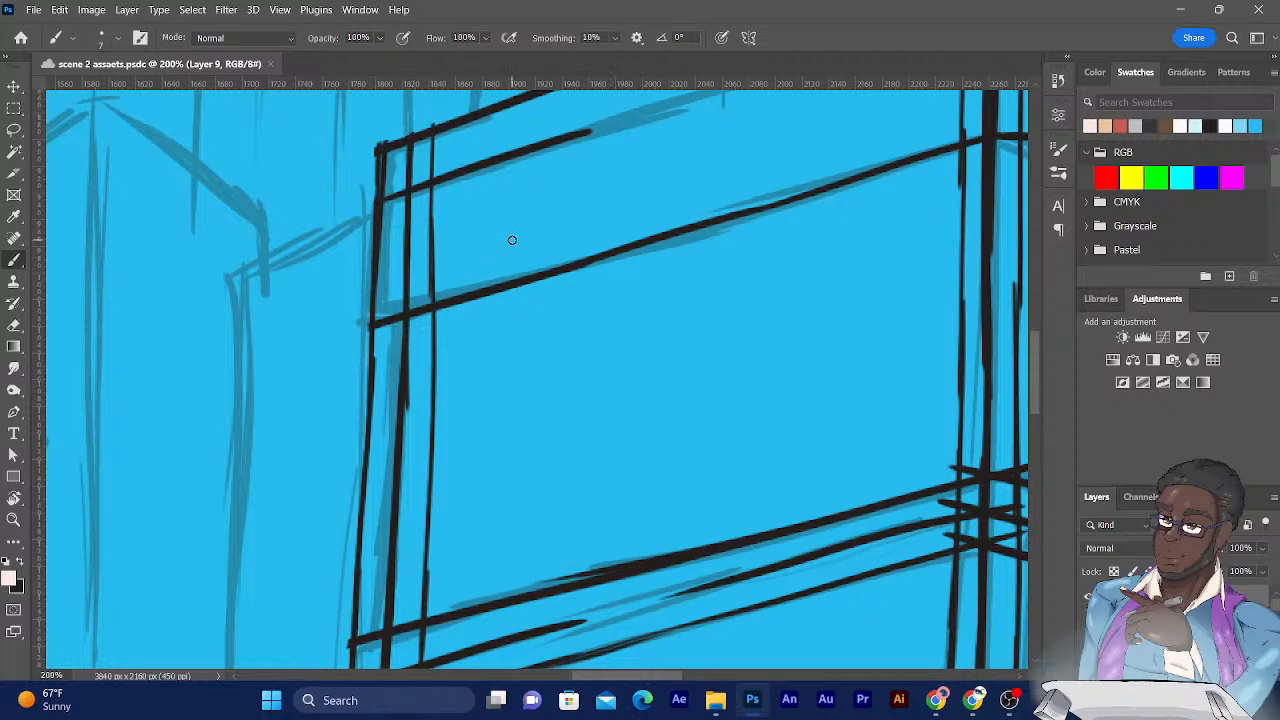
{"action": "left_click_drag", "start_coordinate": [506, 286], "coordinate": [427, 445]}
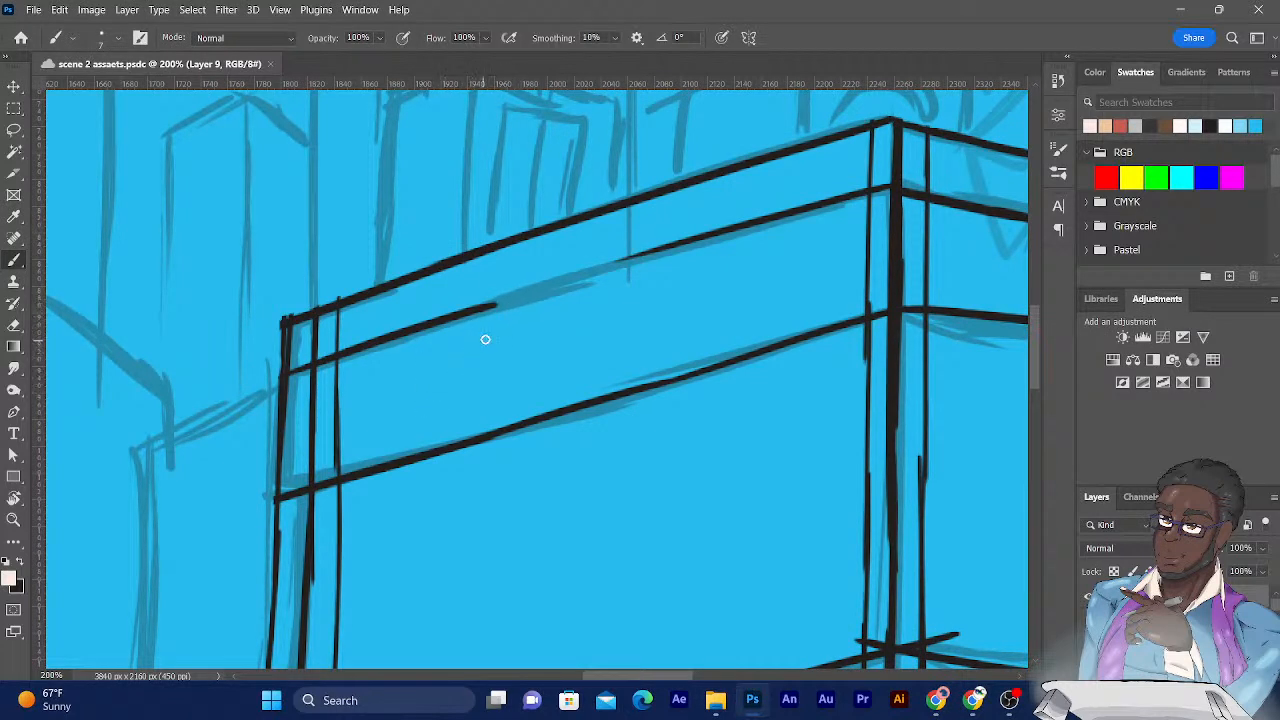
{"action": "left_click_drag", "start_coordinate": [443, 383], "coordinate": [559, 283]}
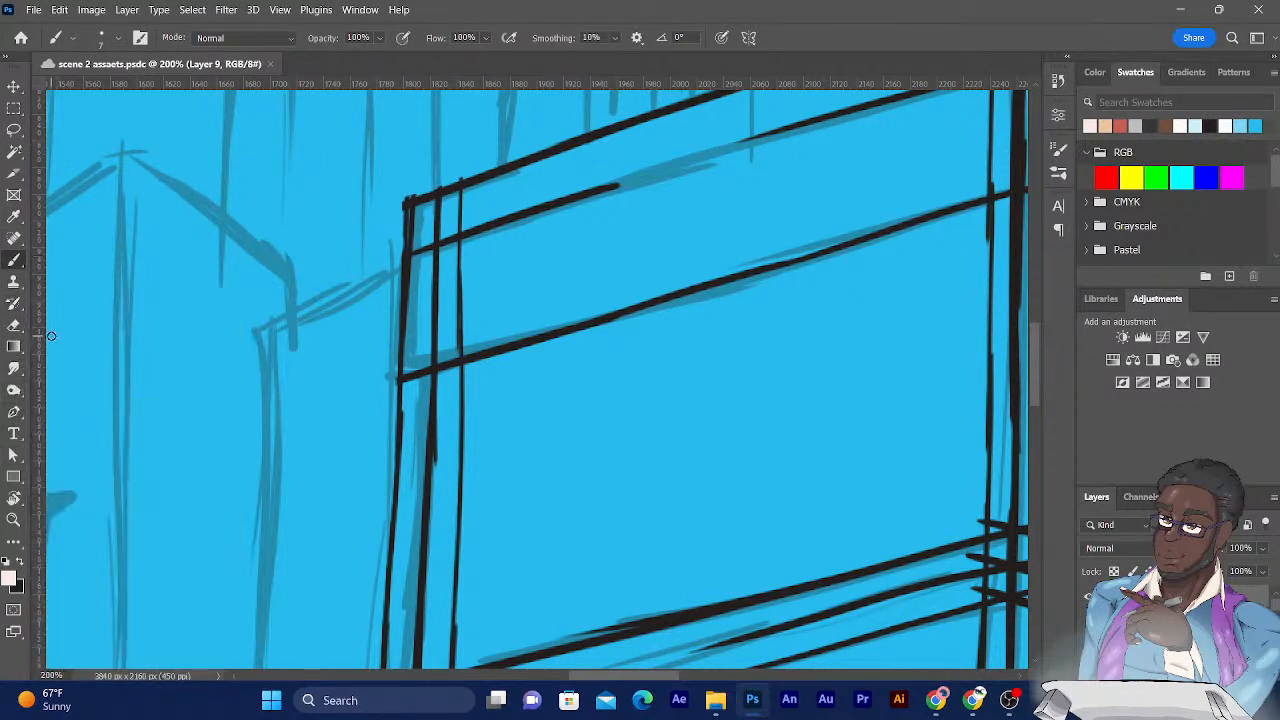
{"action": "key", "text": "i"}
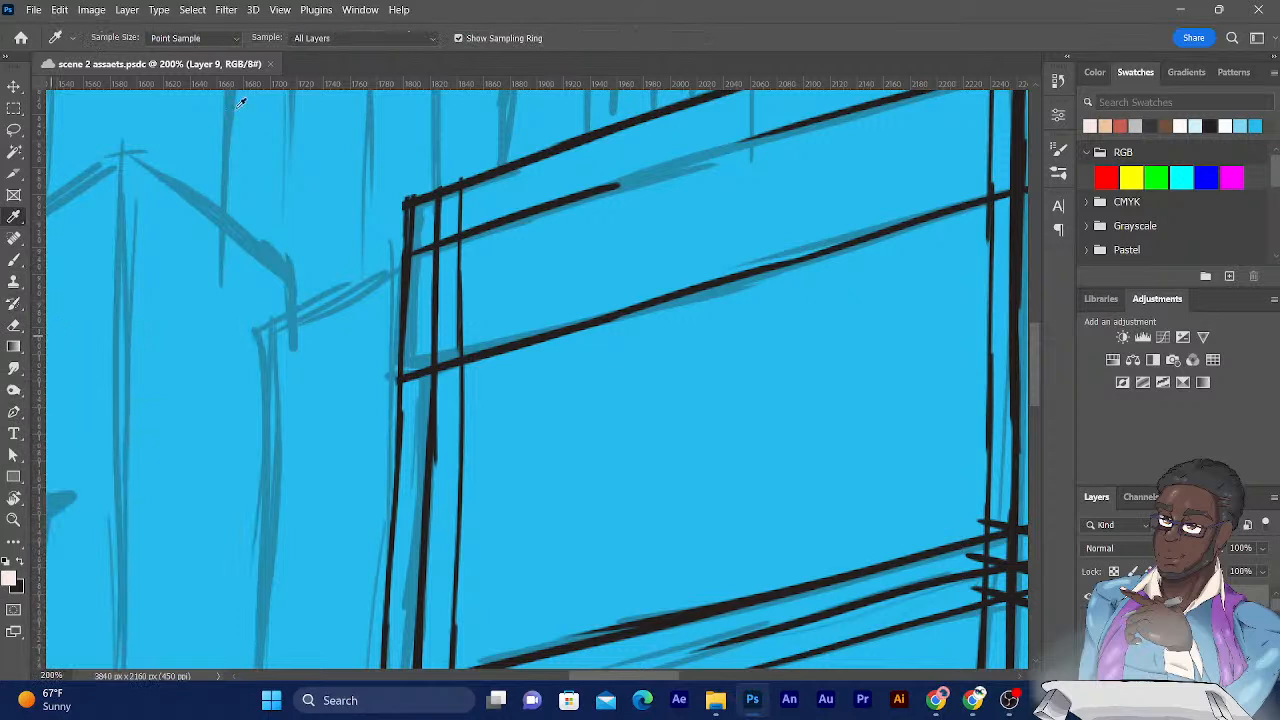
{"action": "left_click", "coordinate": [503, 347]}
{"action": "left_click_drag", "start_coordinate": [503, 347], "coordinate": [509, 343]}
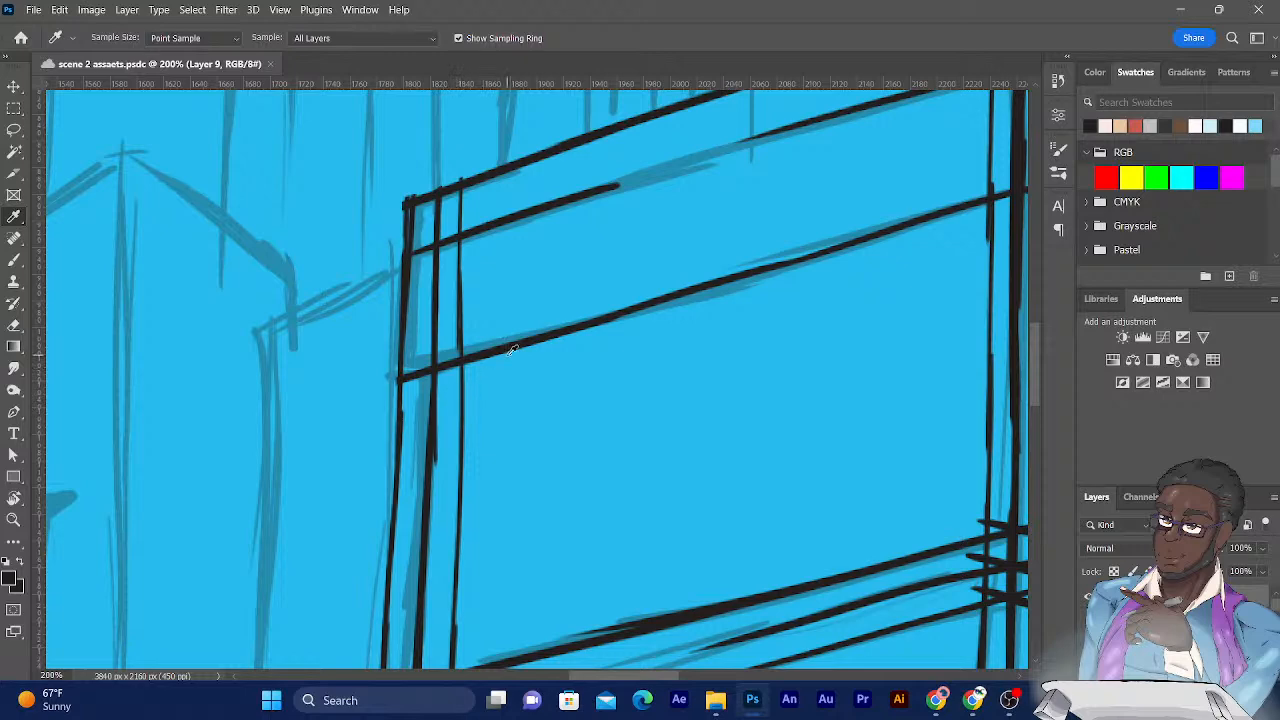
Trim the overshooting line at the left end of the upper floor band and draw a short diagonal joining its middle and lower lines.
{"action": "left_click_drag", "start_coordinate": [554, 508], "coordinate": [603, 300]}
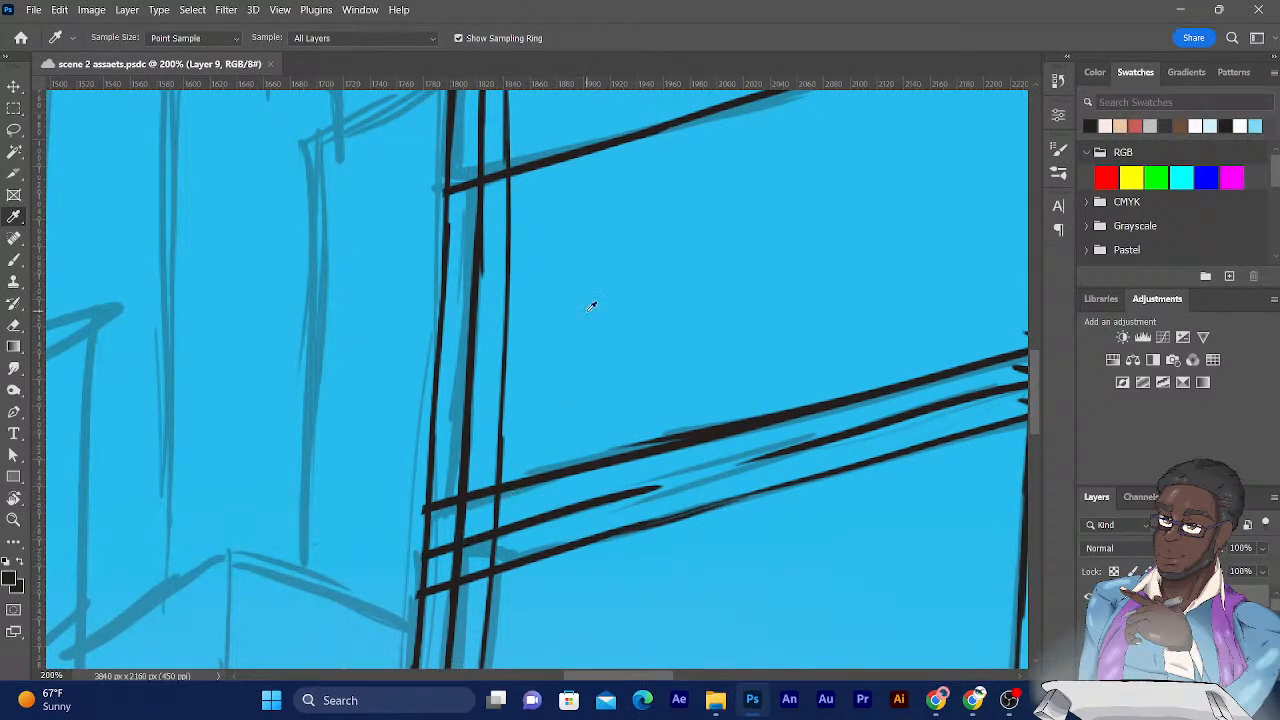
{"action": "left_click", "coordinate": [14, 325]}
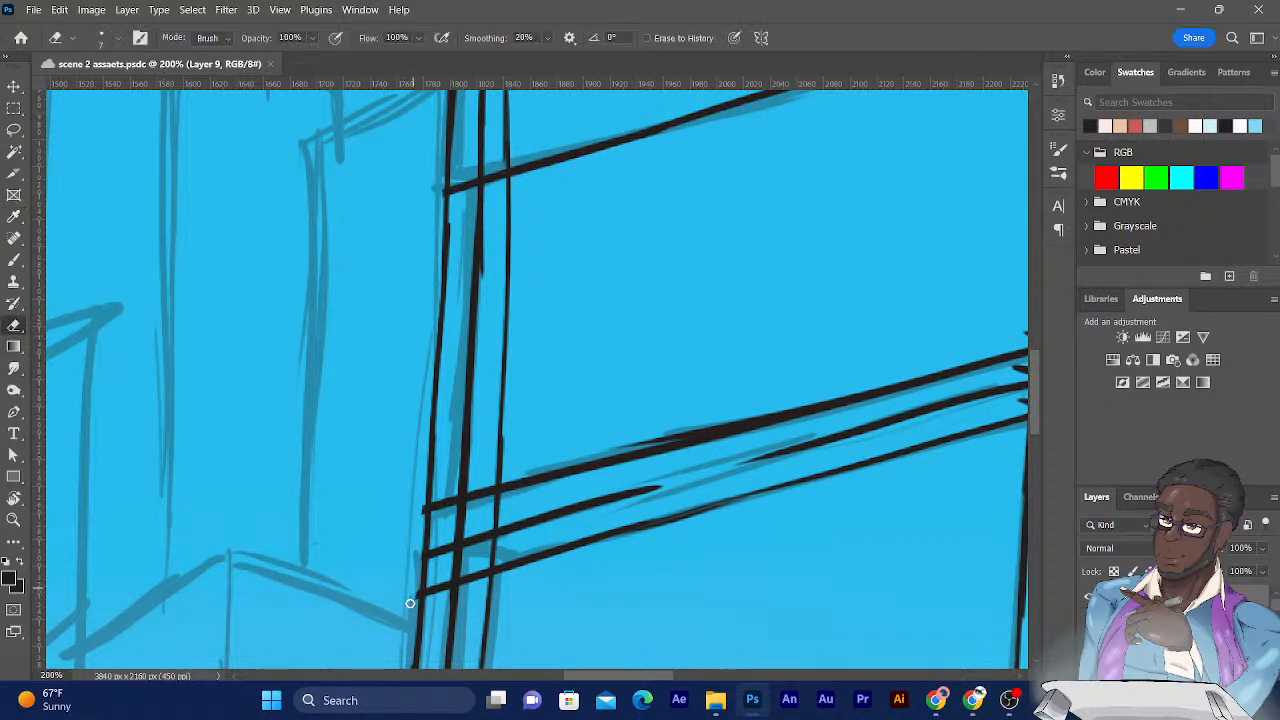
{"action": "left_click_drag", "start_coordinate": [410, 605], "coordinate": [419, 507]}
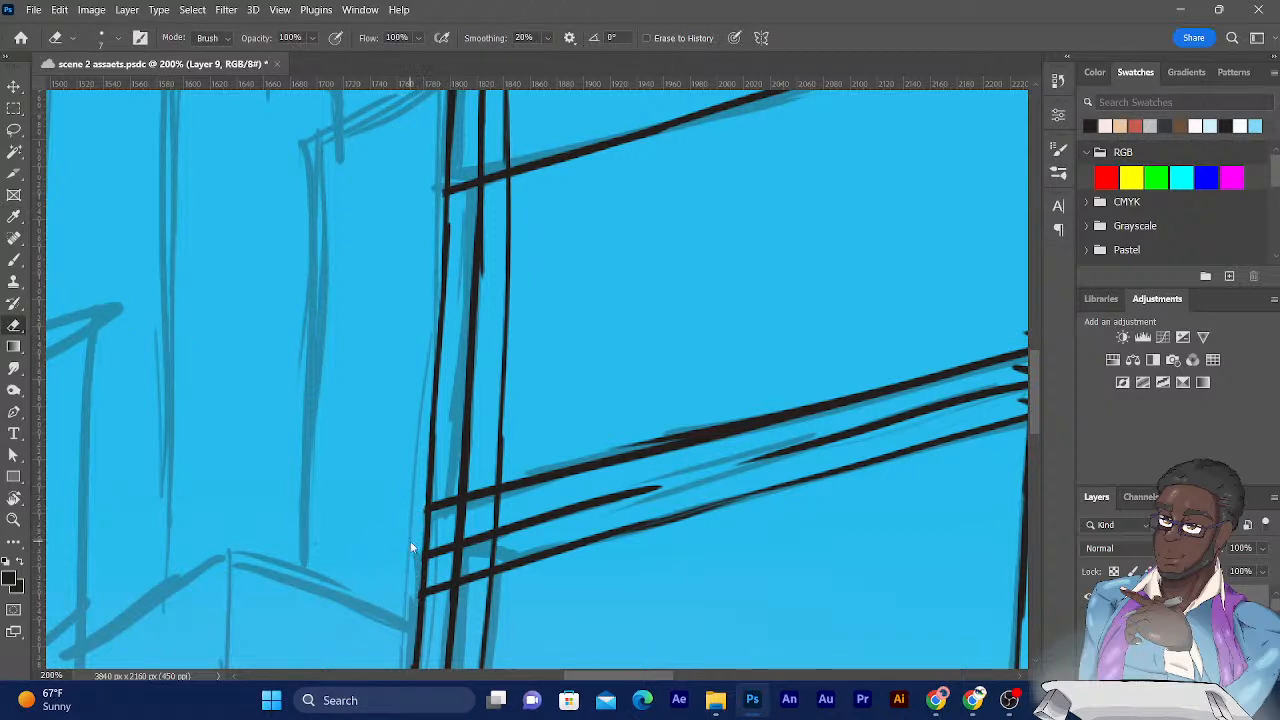
{"action": "left_click", "coordinate": [14, 259]}
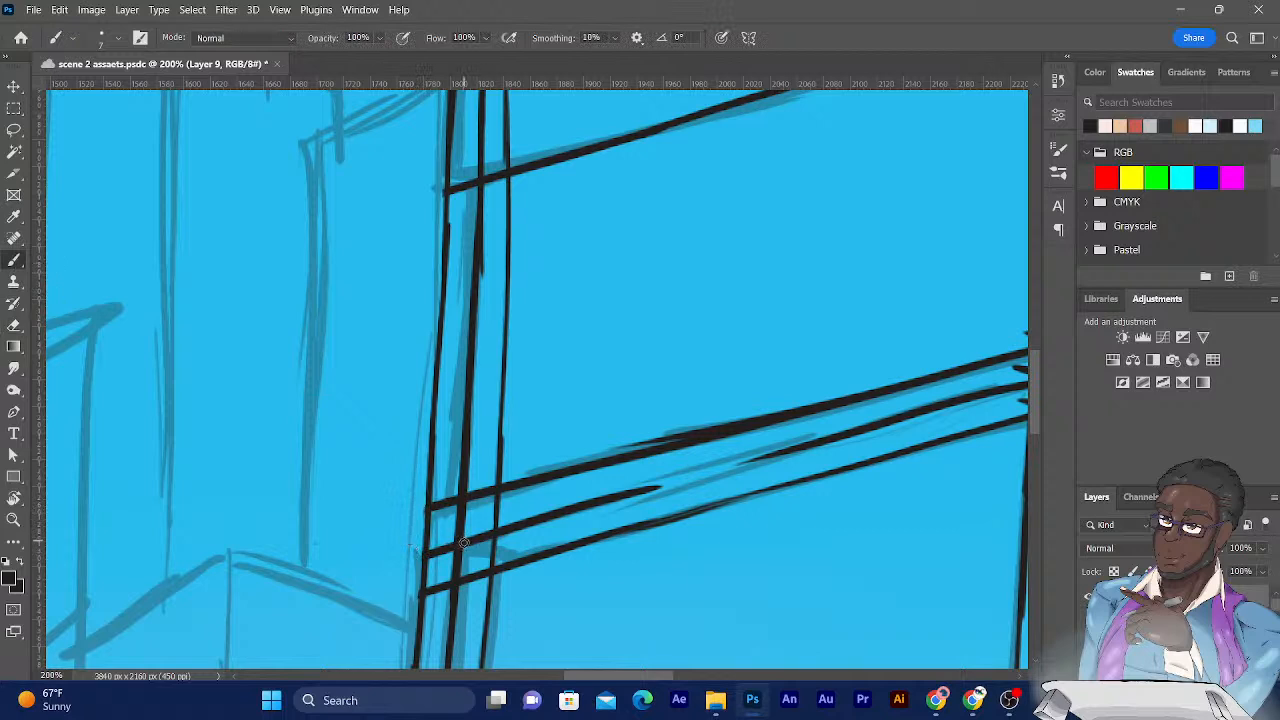
{"action": "mouse_move", "coordinate": [468, 549]}
{"action": "left_mouse_down"}
{"action": "mouse_move", "coordinate": [494, 571]}
{"action": "mouse_move", "coordinate": [475, 557]}
{"action": "left_mouse_up"}
Erase the surplus line segments around the floor band's left corner and the rough overlap along its upper line.
{"action": "key", "text": "e"}
{"action": "left_click", "coordinate": [436, 583]}
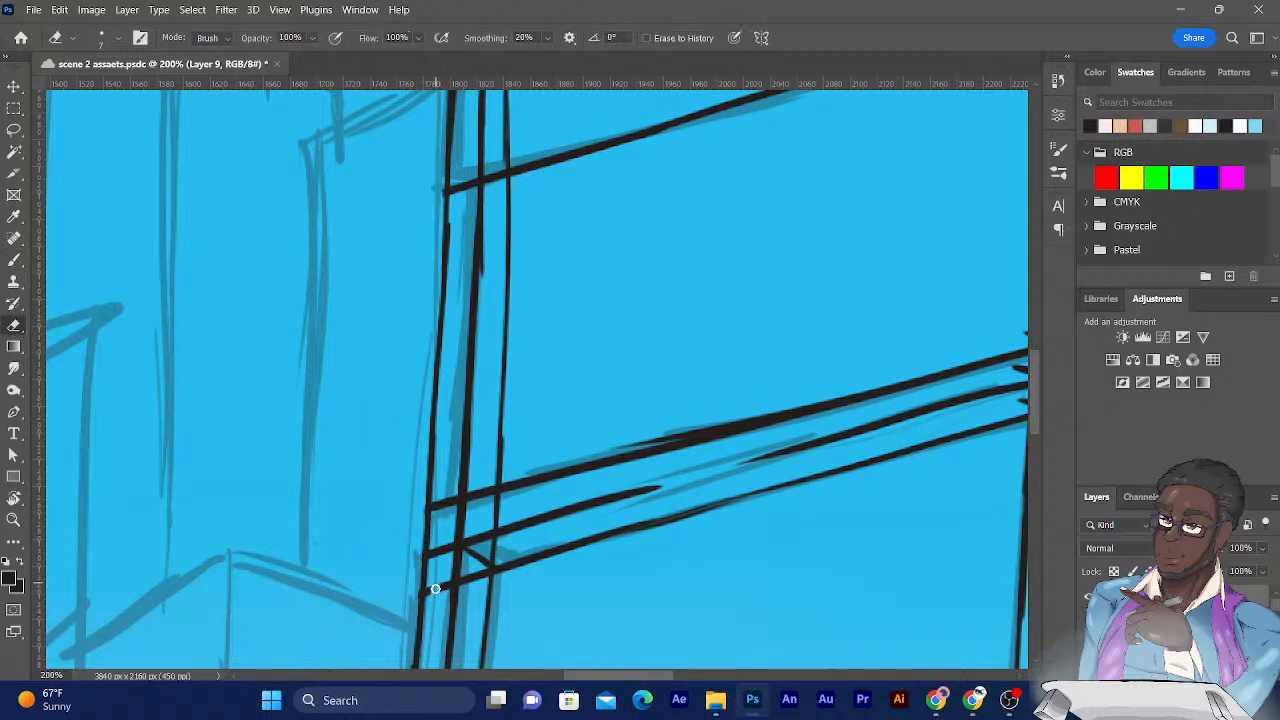
{"action": "left_click_drag", "start_coordinate": [440, 582], "coordinate": [446, 585]}
{"action": "left_click_drag", "start_coordinate": [506, 457], "coordinate": [408, 372]}
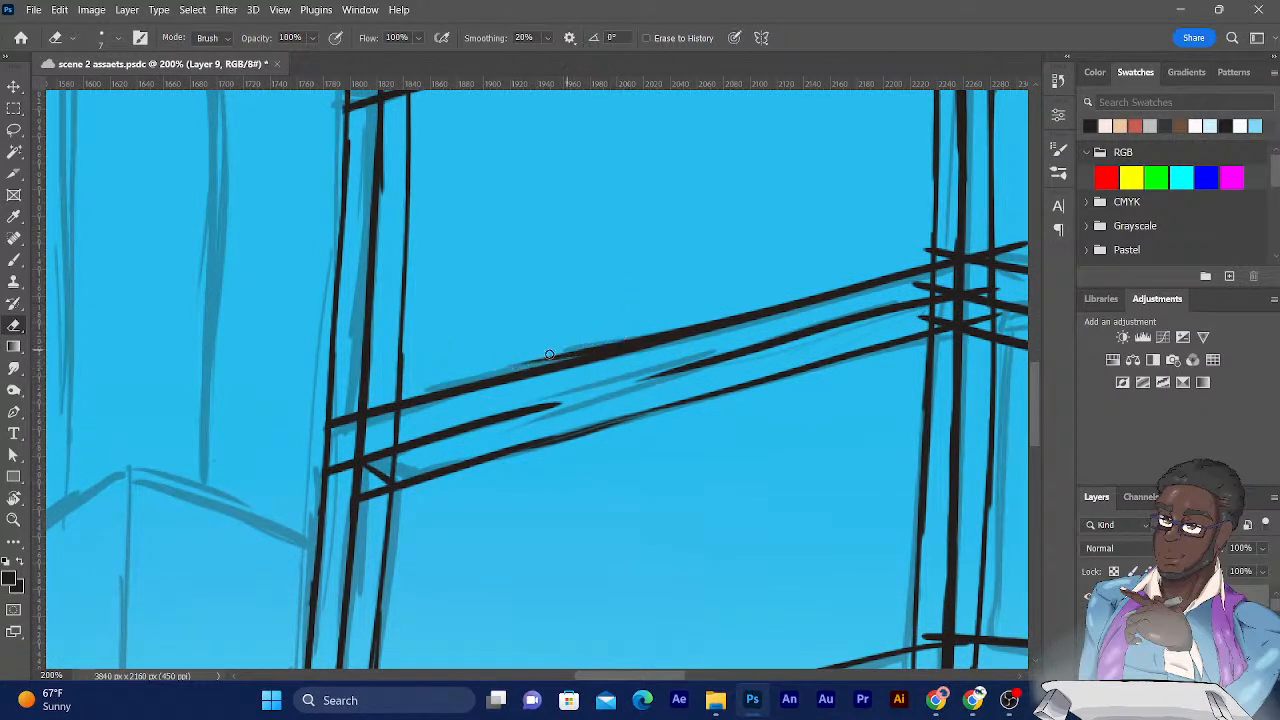
{"action": "left_click_drag", "start_coordinate": [516, 366], "coordinate": [627, 337]}
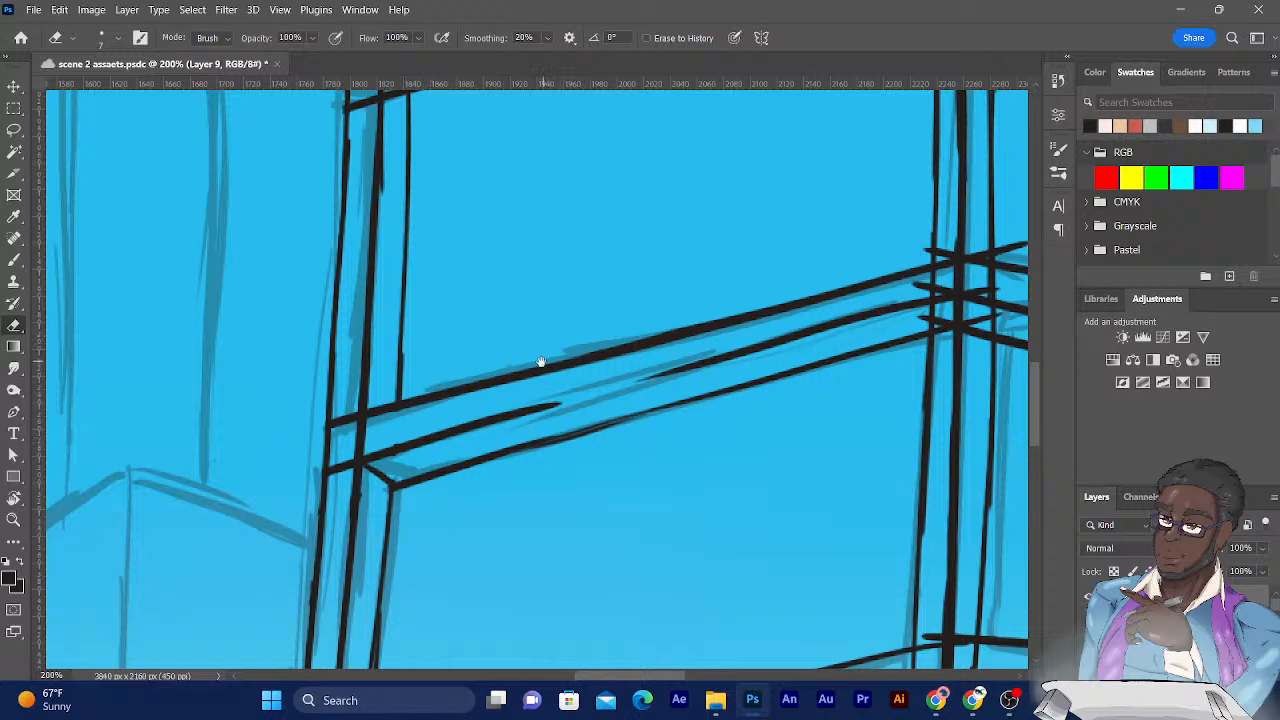
Erase the floor band's line ends that stick out to the left of the central corner column.
{"action": "left_click_drag", "start_coordinate": [506, 380], "coordinate": [369, 426]}
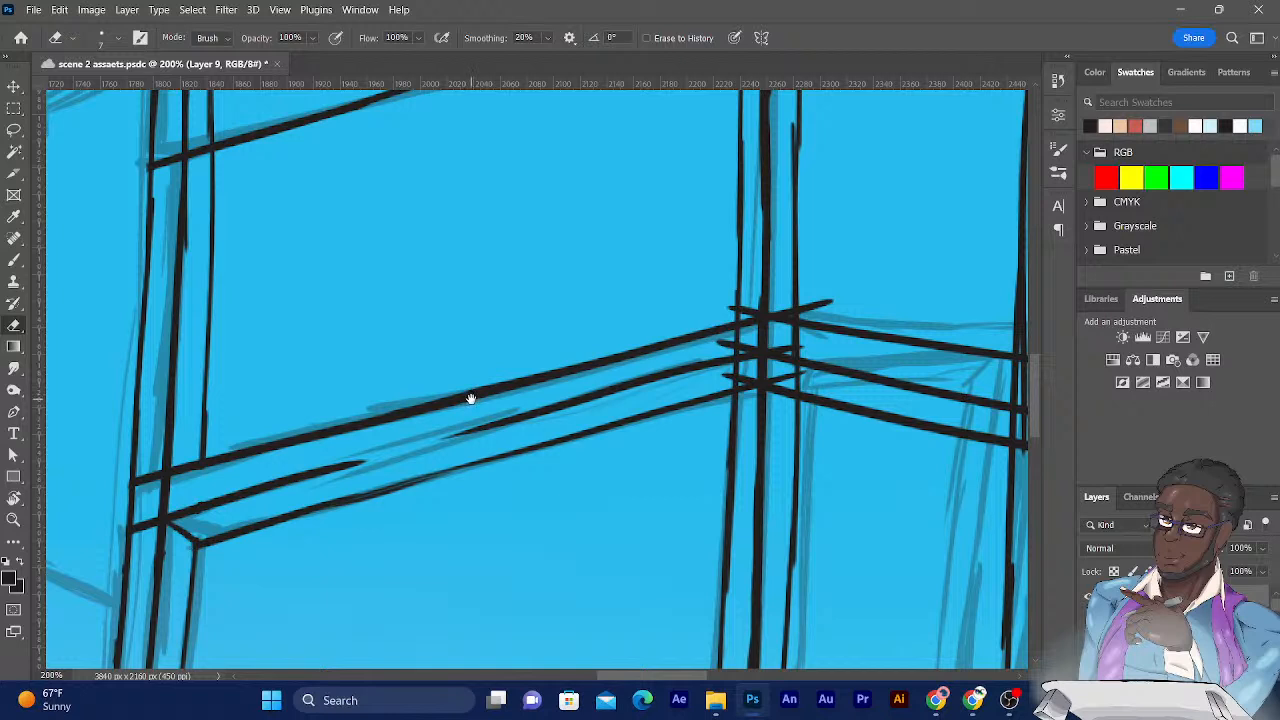
{"action": "left_click", "coordinate": [15, 260]}
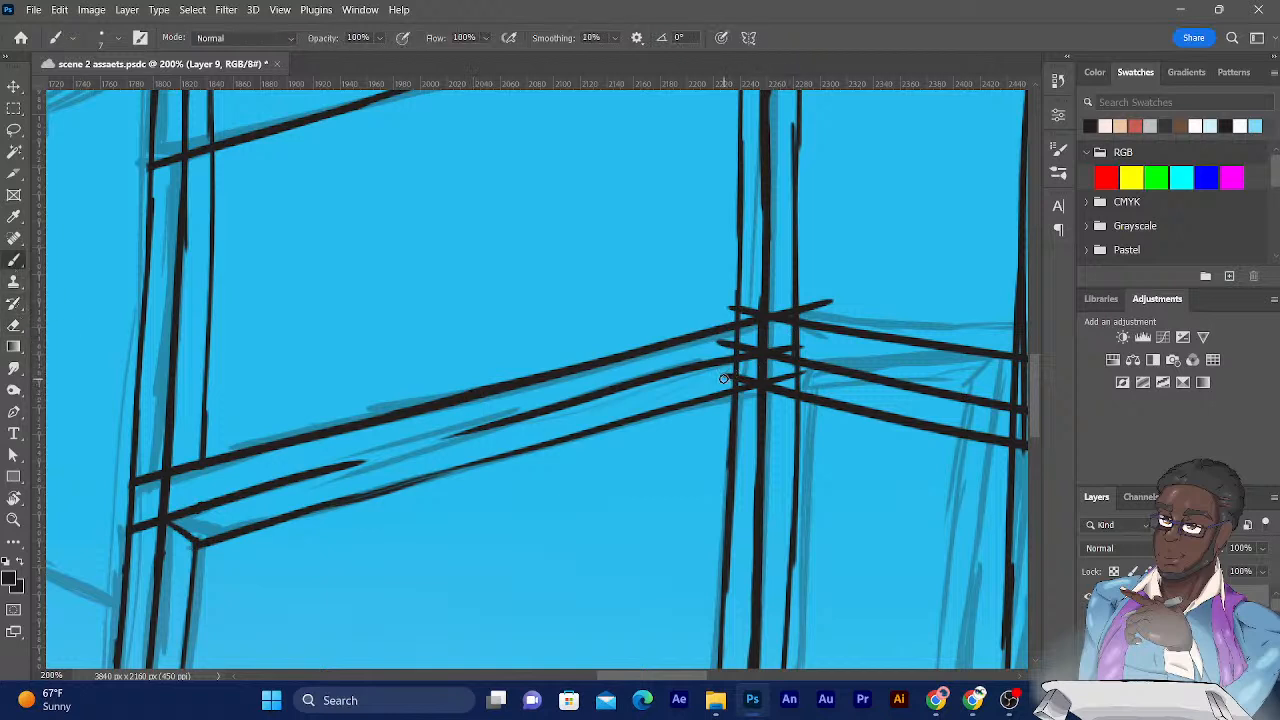
{"action": "left_click", "coordinate": [14, 325]}
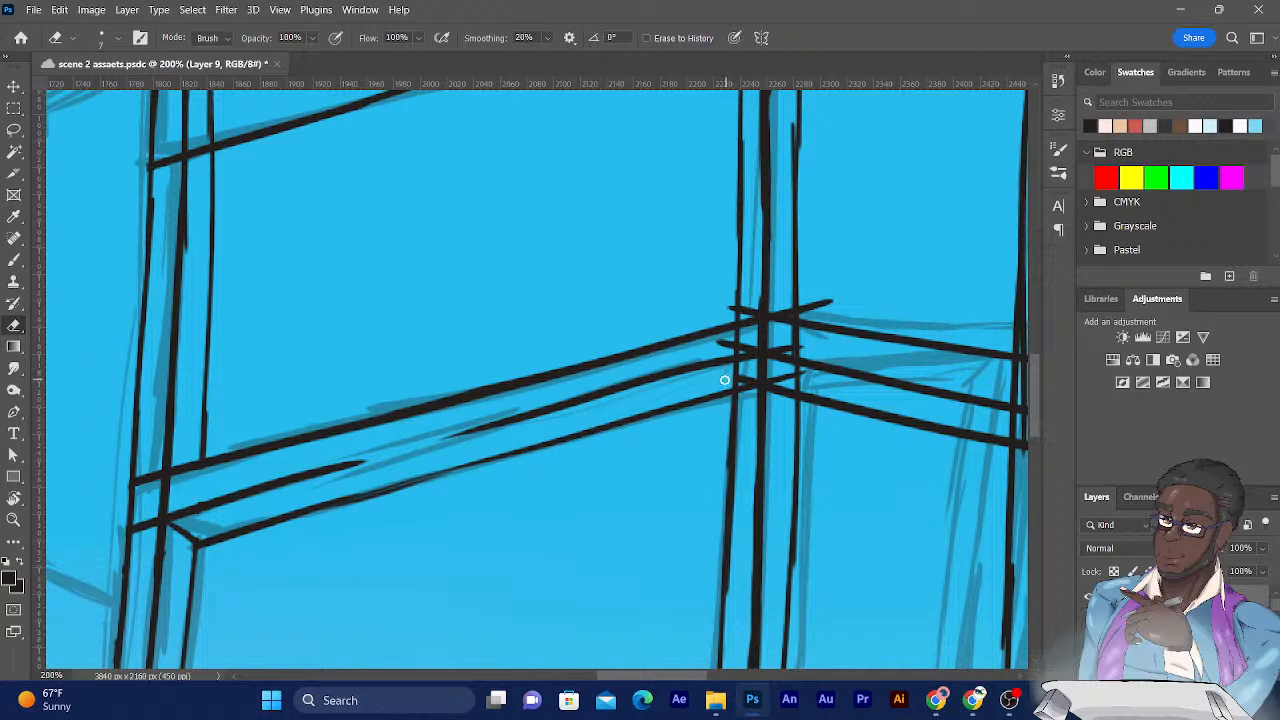
{"action": "mouse_move", "coordinate": [747, 379]}
{"action": "left_mouse_down"}
{"action": "mouse_move", "coordinate": [750, 394]}
{"action": "mouse_move", "coordinate": [750, 375]}
{"action": "left_mouse_up"}
{"action": "left_click_drag", "start_coordinate": [700, 395], "coordinate": [539, 463]}
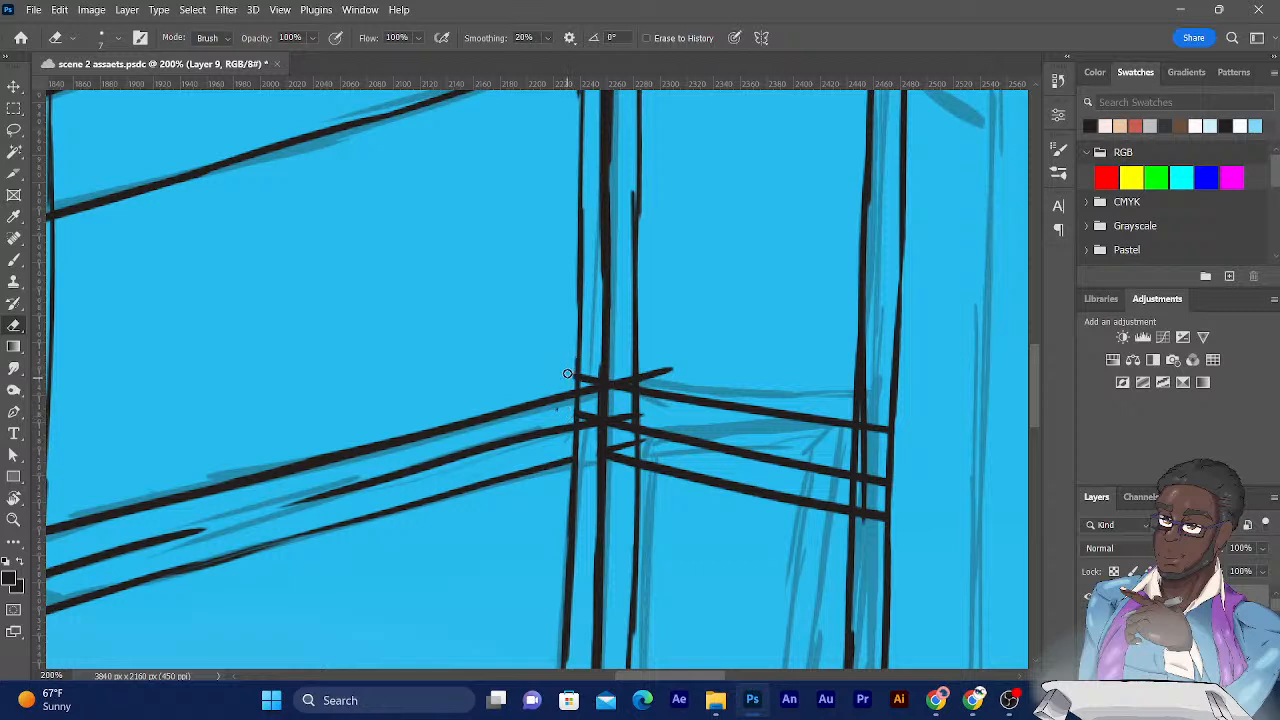
{"action": "left_click", "coordinate": [557, 408]}
{"action": "mouse_move", "coordinate": [477, 363]}
{"action": "left_mouse_down"}
{"action": "mouse_move", "coordinate": [475, 597]}
{"action": "mouse_move", "coordinate": [509, 366]}
{"action": "mouse_move", "coordinate": [492, 322]}
{"action": "left_mouse_up"}
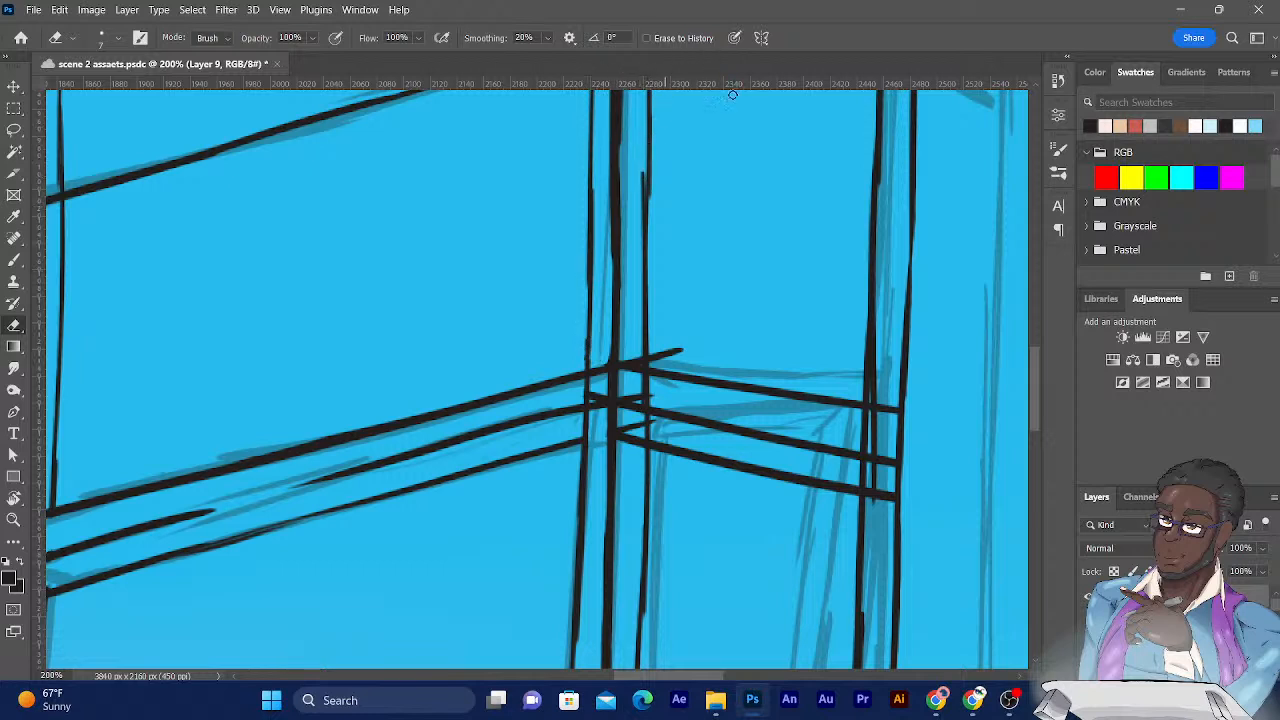
Erase the crossing band lines inside the central corner column and the overshoot on its right side.
{"action": "left_click_drag", "start_coordinate": [680, 342], "coordinate": [656, 357]}
{"action": "mouse_move", "coordinate": [634, 397]}
{"action": "left_mouse_down"}
{"action": "mouse_move", "coordinate": [633, 432]}
{"action": "mouse_move", "coordinate": [635, 420]}
{"action": "left_mouse_up"}
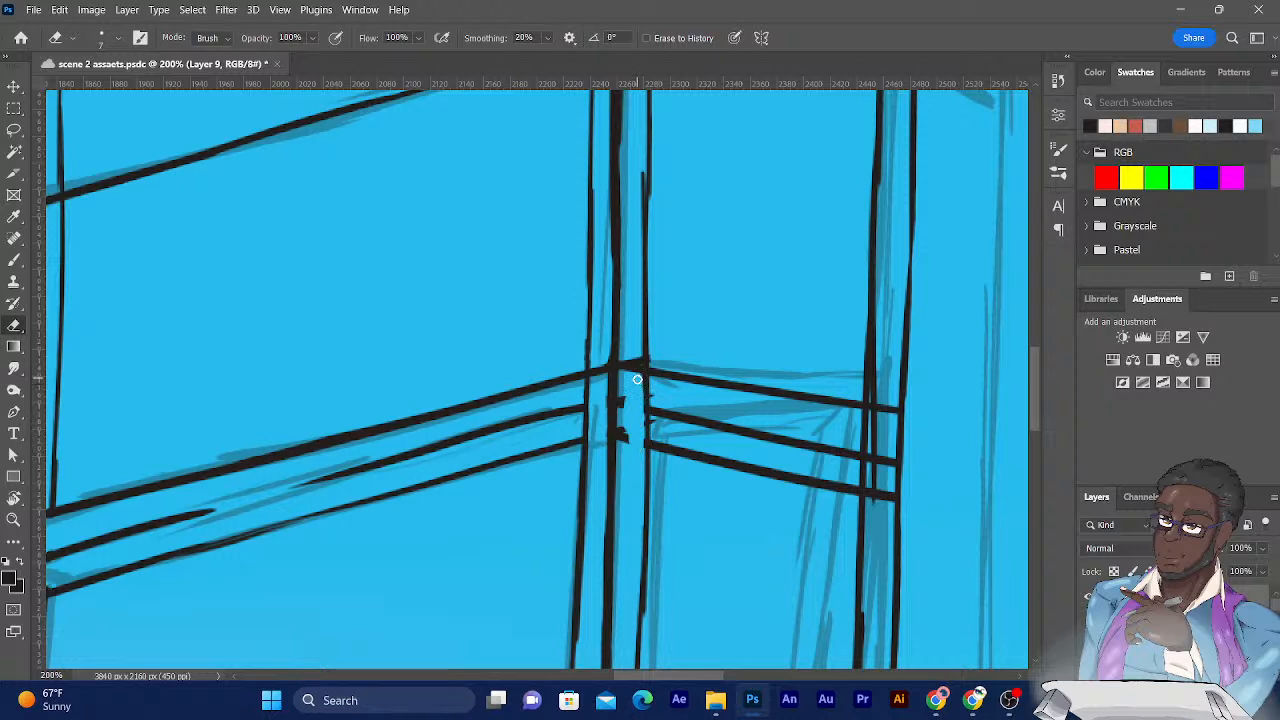
{"action": "left_click_drag", "start_coordinate": [625, 391], "coordinate": [624, 435]}
Draw the floor band's upper and middle lines across the corner column to connect the tower's two faces.
{"action": "left_click_drag", "start_coordinate": [548, 436], "coordinate": [914, 411]}
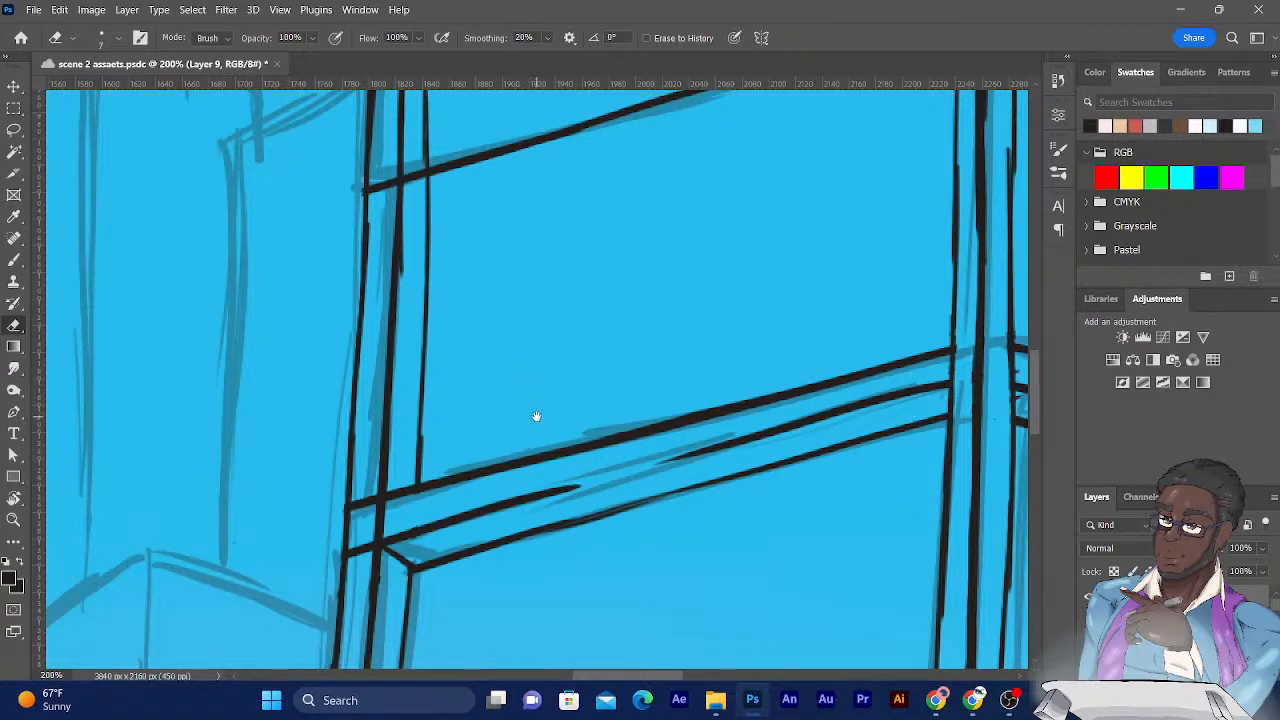
{"action": "left_click_drag", "start_coordinate": [534, 416], "coordinate": [409, 440]}
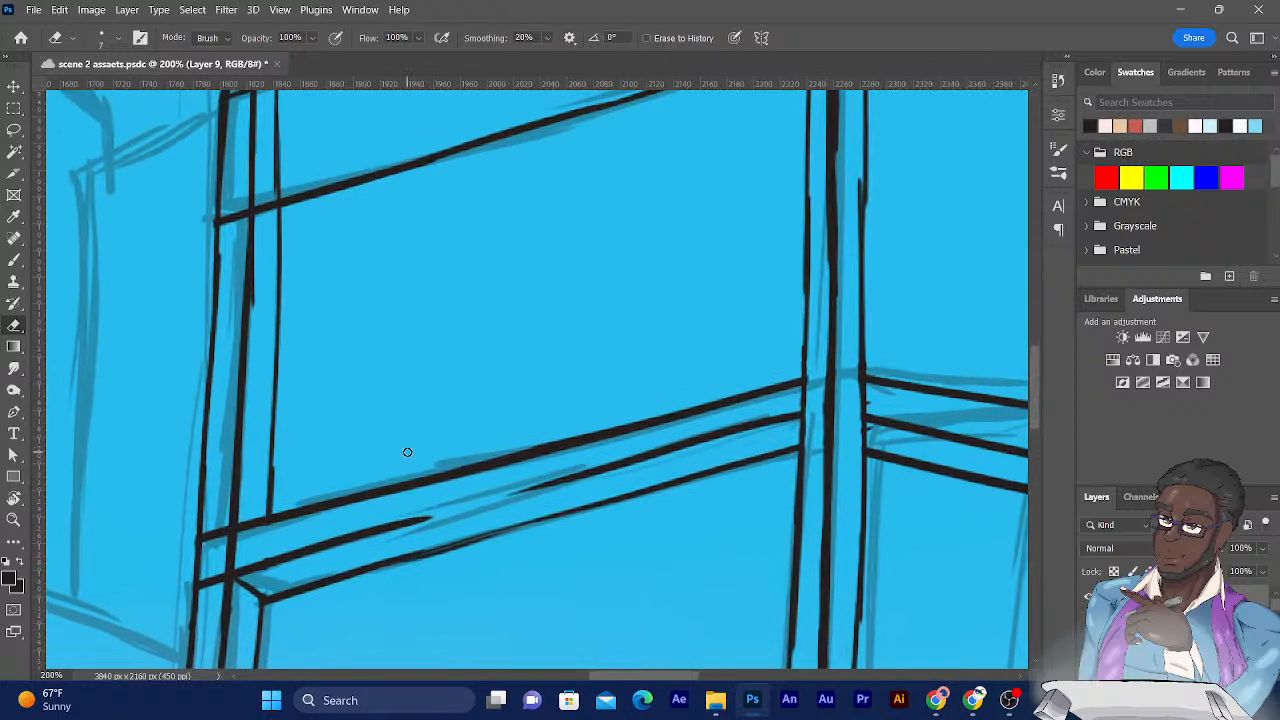
{"action": "left_click", "coordinate": [15, 260]}
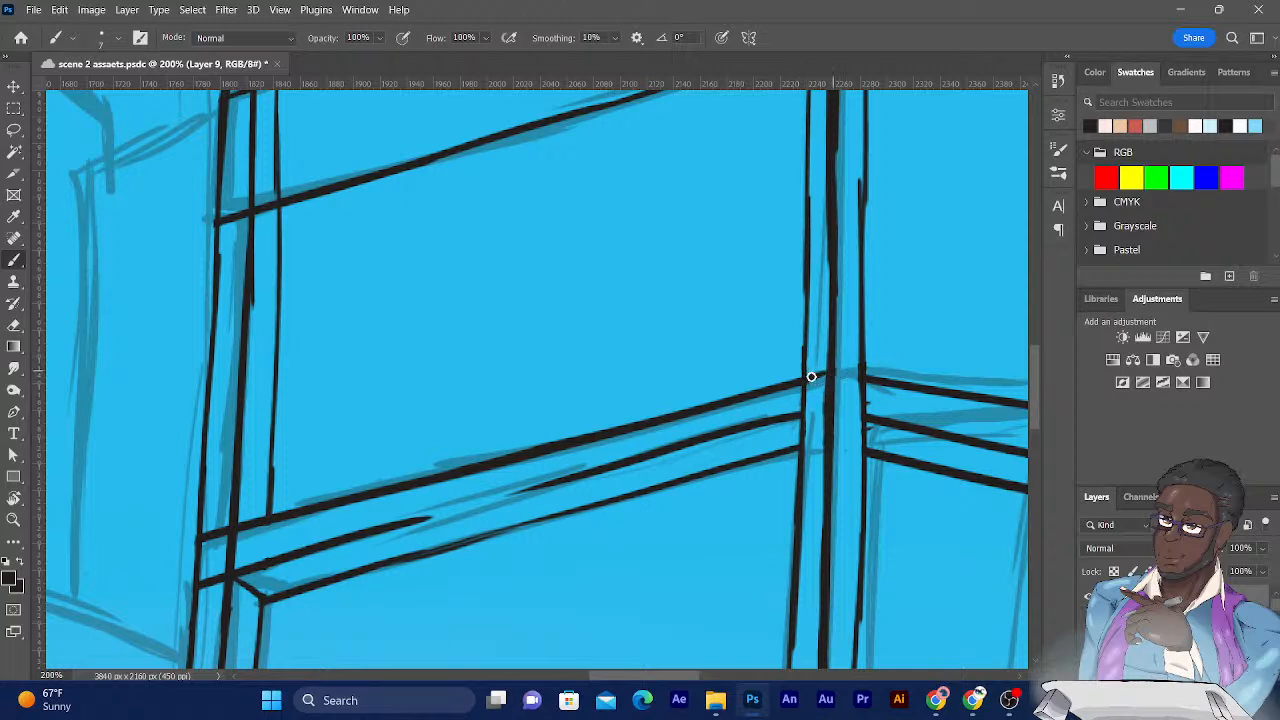
{"action": "mouse_move", "coordinate": [866, 378]}
{"action": "left_mouse_down"}
{"action": "mouse_move", "coordinate": [828, 371]}
{"action": "mouse_move", "coordinate": [860, 375]}
{"action": "left_mouse_up"}
{"action": "left_click_drag", "start_coordinate": [800, 414], "coordinate": [821, 409]}
{"action": "left_click_drag", "start_coordinate": [829, 406], "coordinate": [866, 417]}
Erase the doubled strokes and overshoot on the inner vertical line at the tower's right edge.
{"action": "left_click_drag", "start_coordinate": [900, 357], "coordinate": [648, 317]}
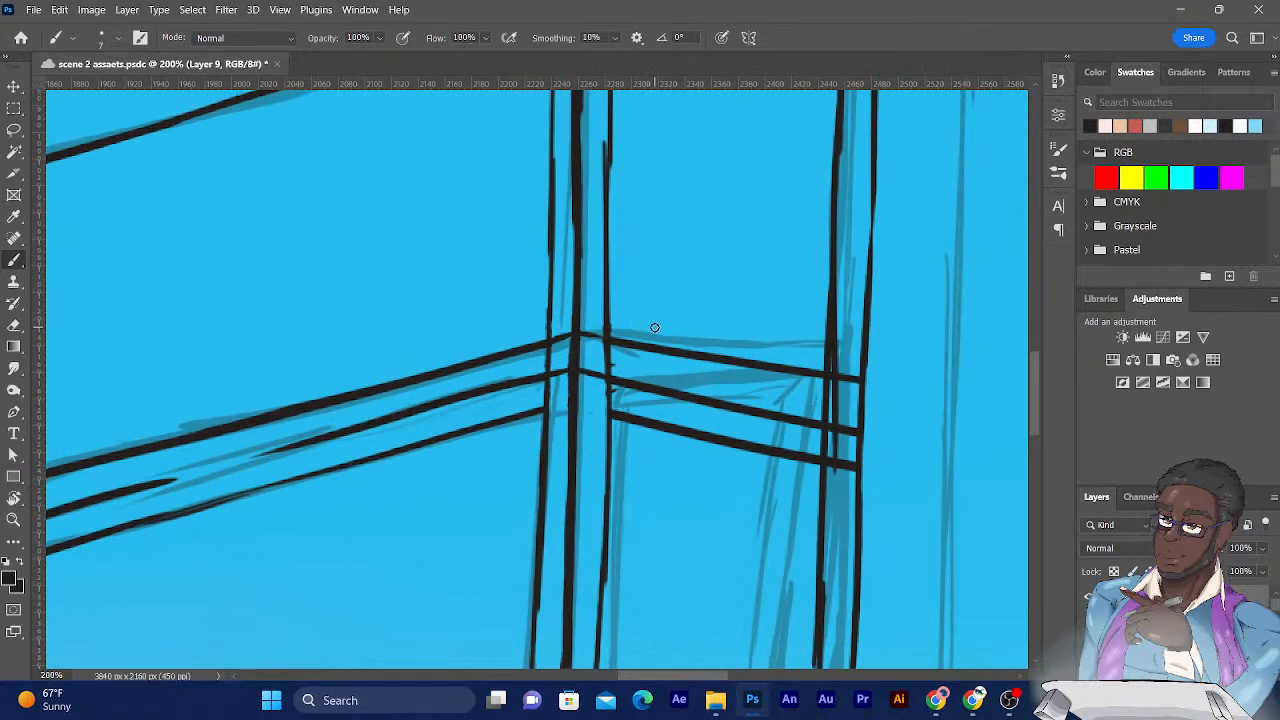
{"action": "left_click", "coordinate": [14, 326]}
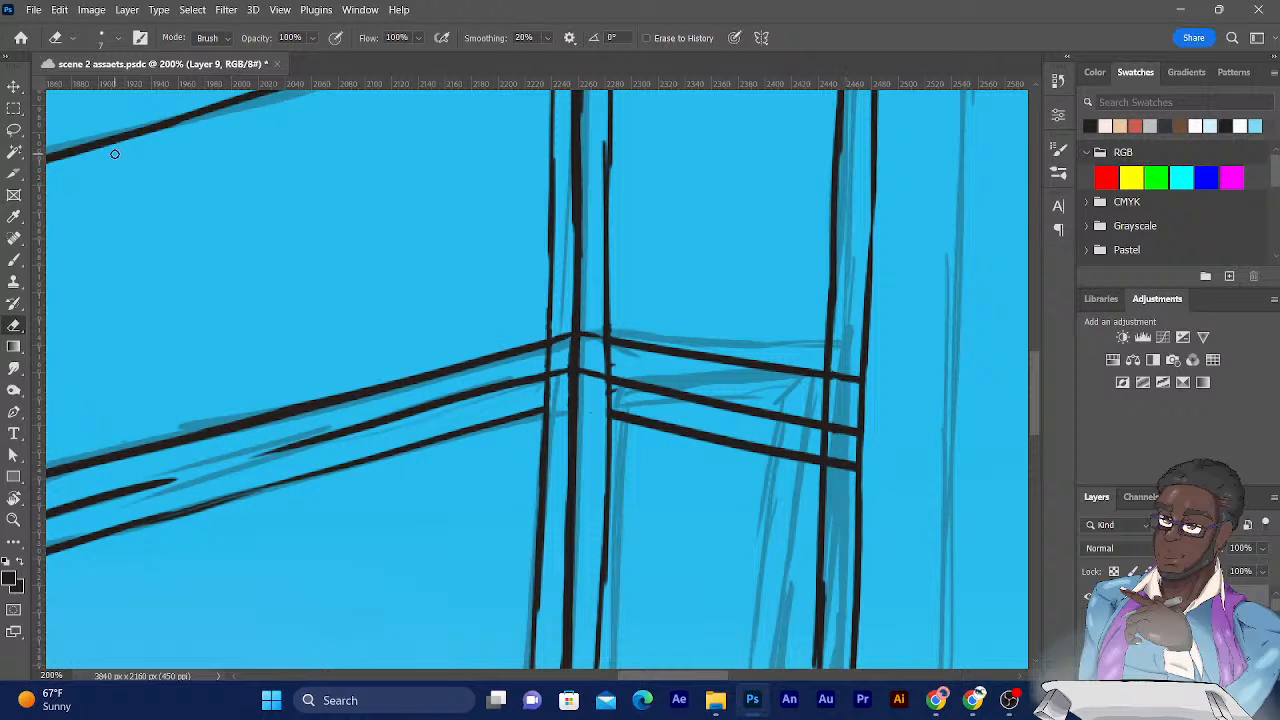
Save the document and thicken the corner column's left vertical line above the floor band.
{"action": "left_click", "coordinate": [28, 260]}
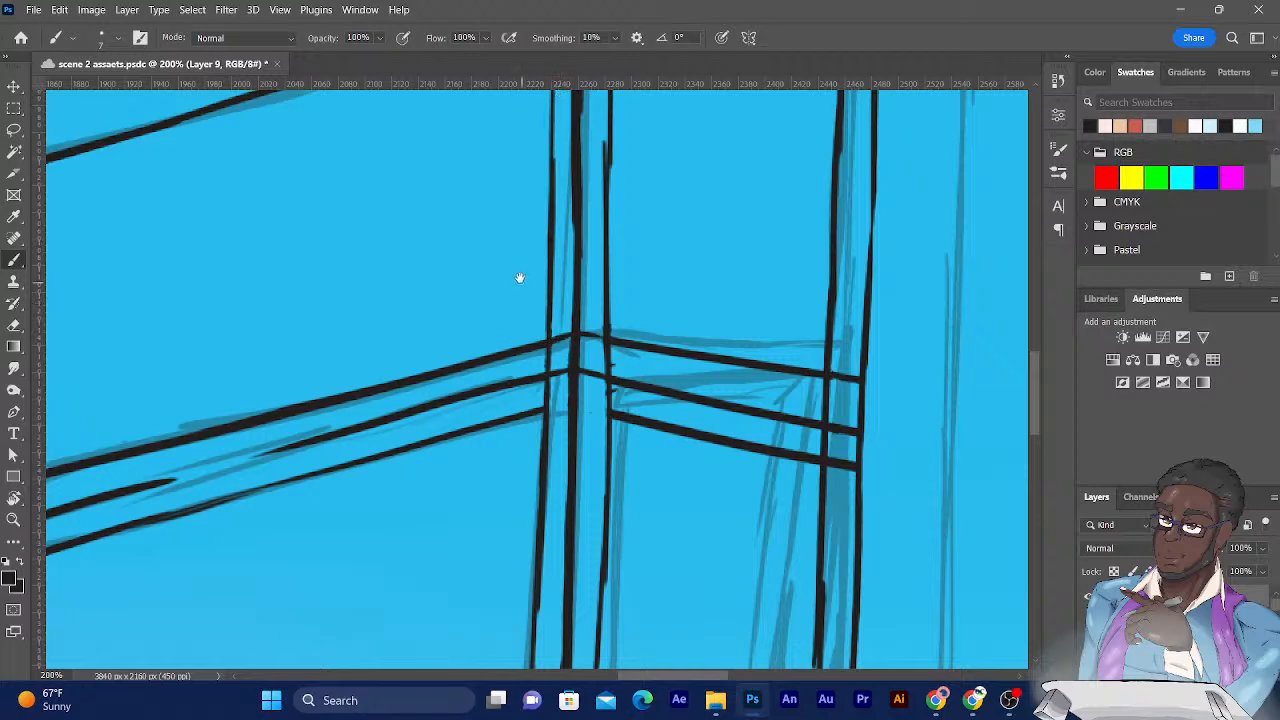
{"action": "left_click_drag", "start_coordinate": [509, 297], "coordinate": [448, 366]}
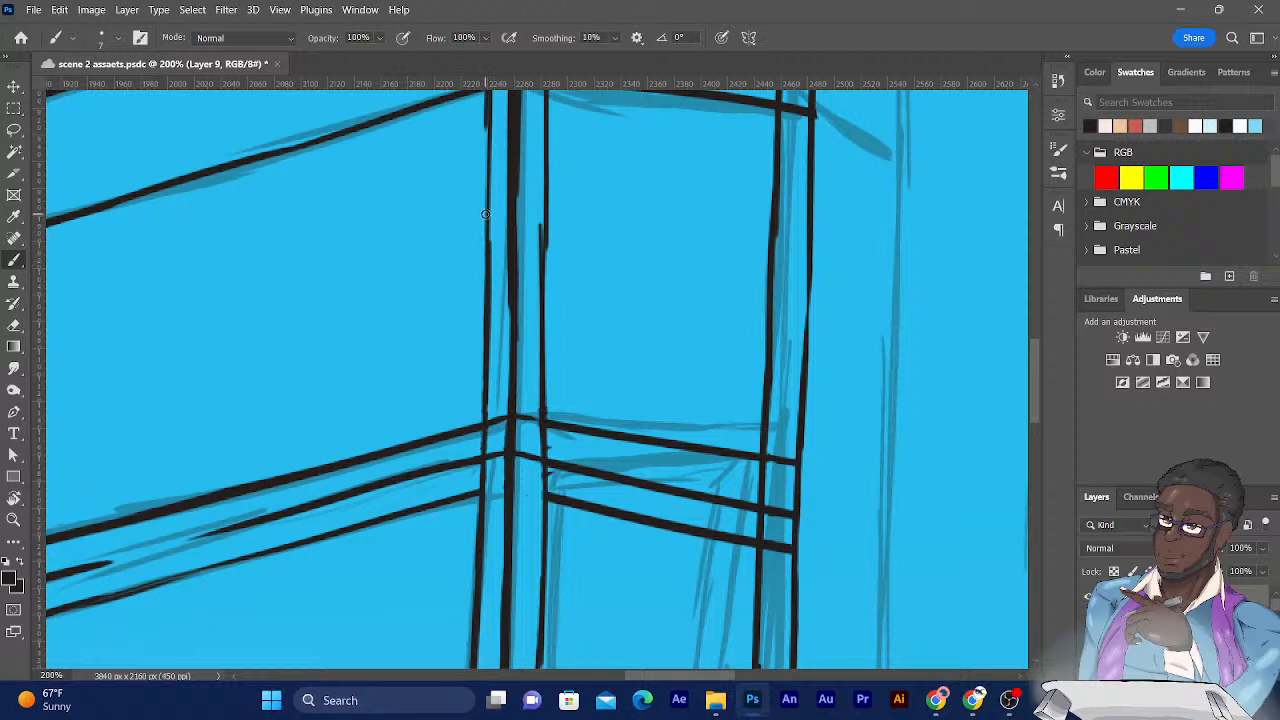
{"action": "key", "text": "ctrl+s"}
{"action": "left_click_drag", "start_coordinate": [487, 112], "coordinate": [488, 155]}
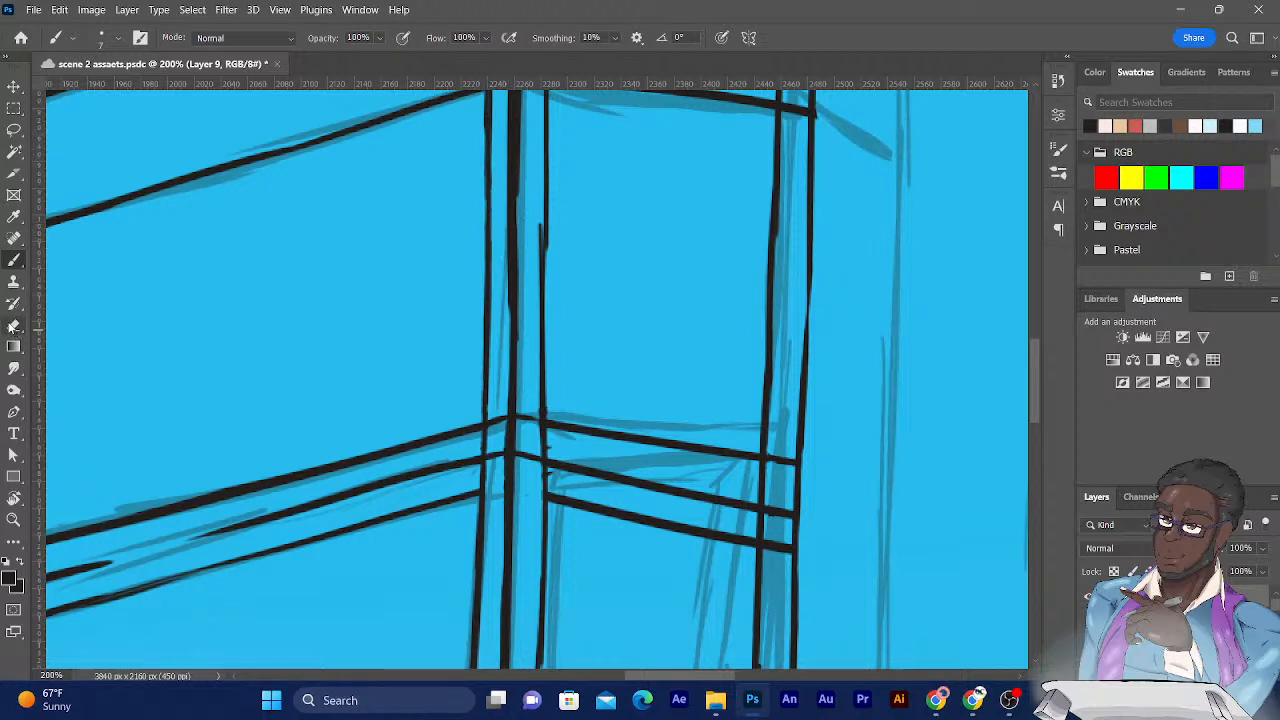
Redraw the corner column's right vertical line as one continuous stroke down to the floor band.
{"action": "left_click", "coordinate": [14, 327]}
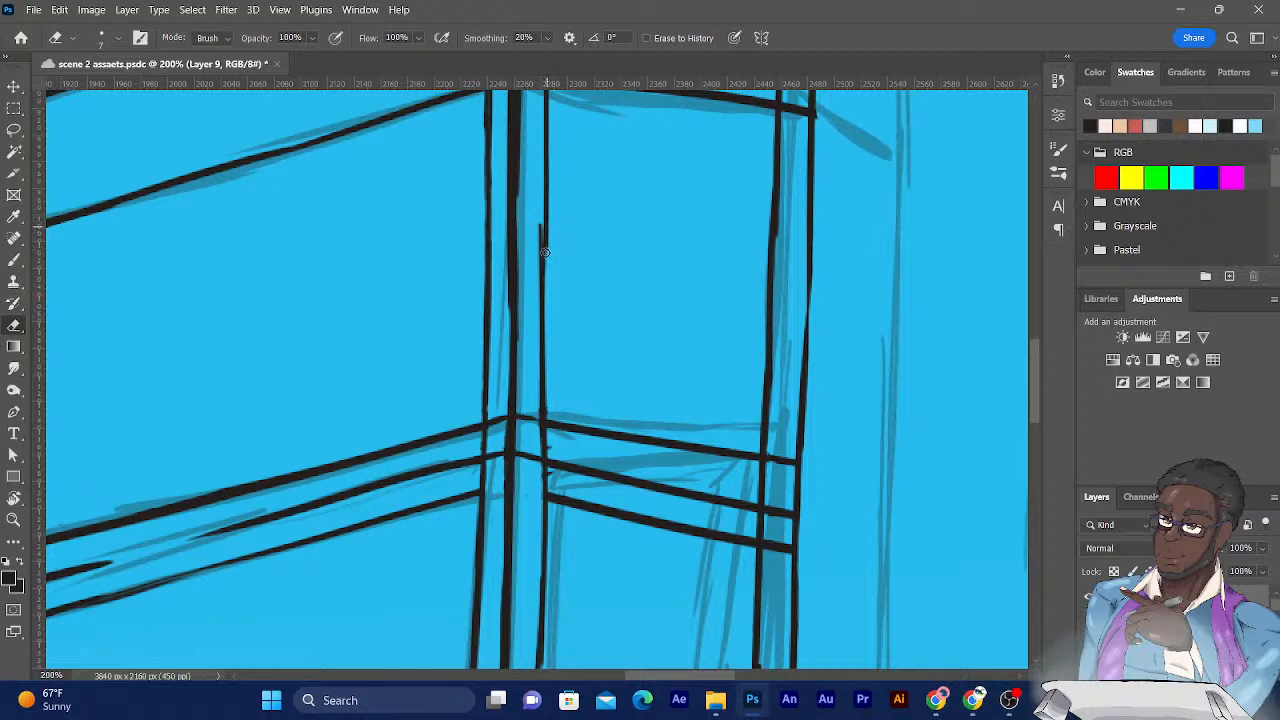
{"action": "left_click", "coordinate": [14, 258]}
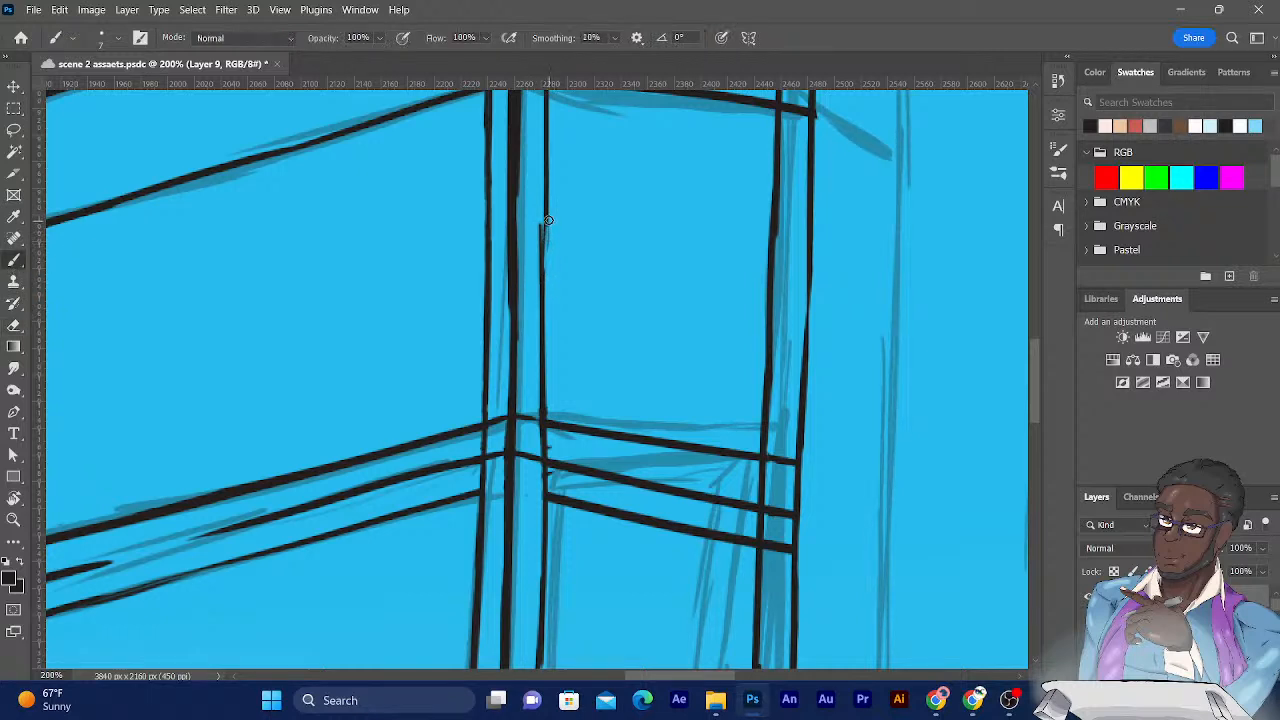
{"action": "left_click_drag", "start_coordinate": [544, 230], "coordinate": [543, 316]}
{"action": "left_click_drag", "start_coordinate": [546, 216], "coordinate": [546, 311]}
{"action": "left_click_drag", "start_coordinate": [545, 239], "coordinate": [545, 407]}
{"action": "left_click_drag", "start_coordinate": [543, 311], "coordinate": [543, 412]}
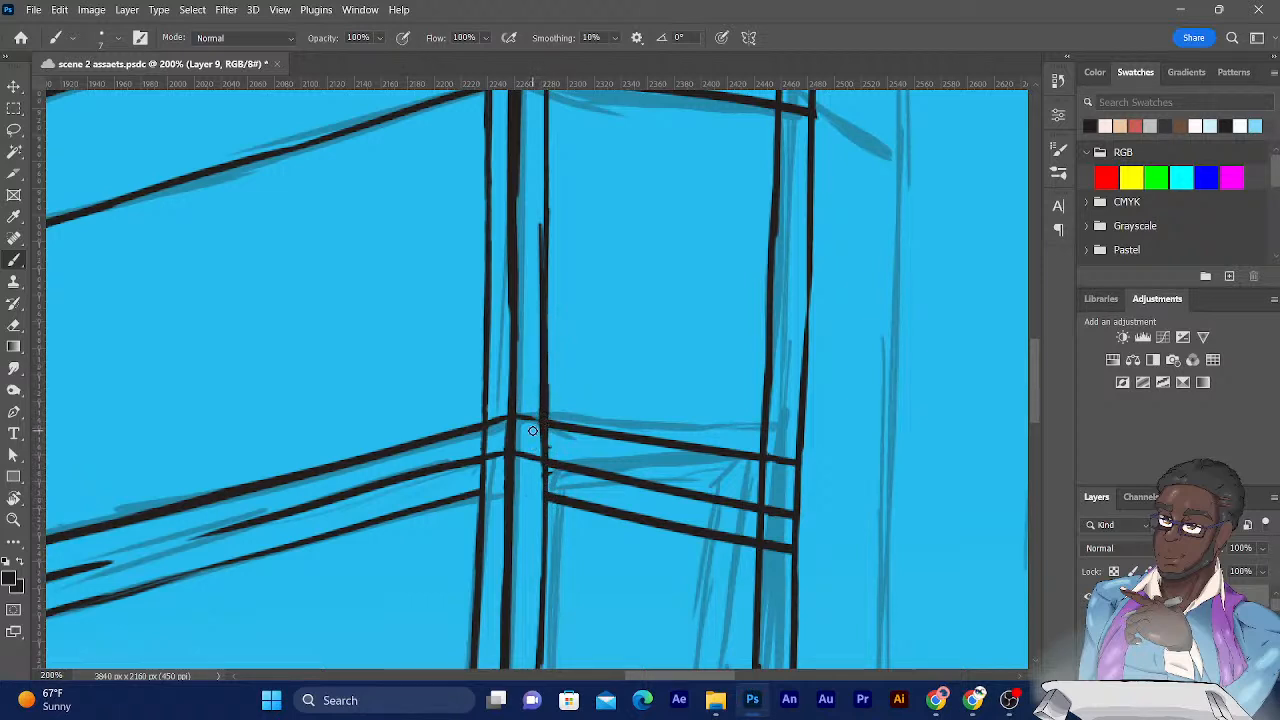
Erase the leftover doubled stroke beside the corner column's right vertical line.
{"action": "left_click", "coordinate": [14, 326]}
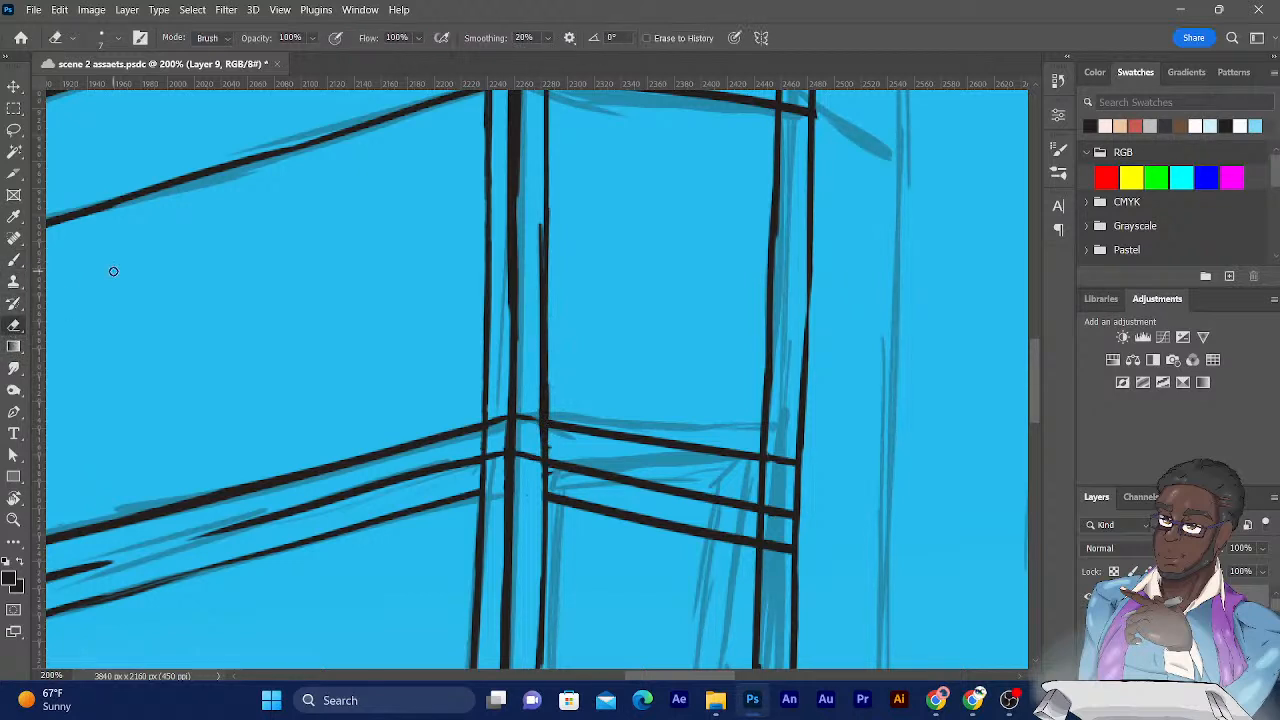
{"action": "left_click_drag", "start_coordinate": [537, 219], "coordinate": [537, 265]}
{"action": "left_click_drag", "start_coordinate": [538, 218], "coordinate": [538, 308]}
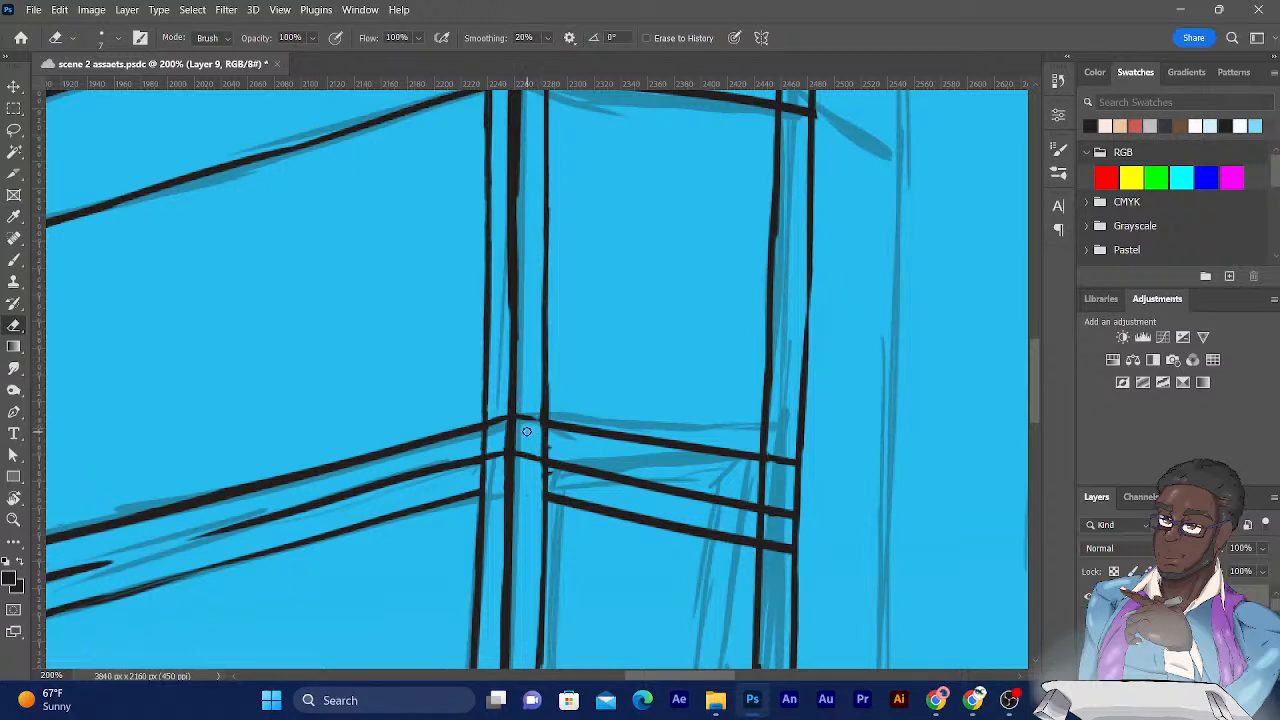
{"action": "left_click", "coordinate": [14, 259]}
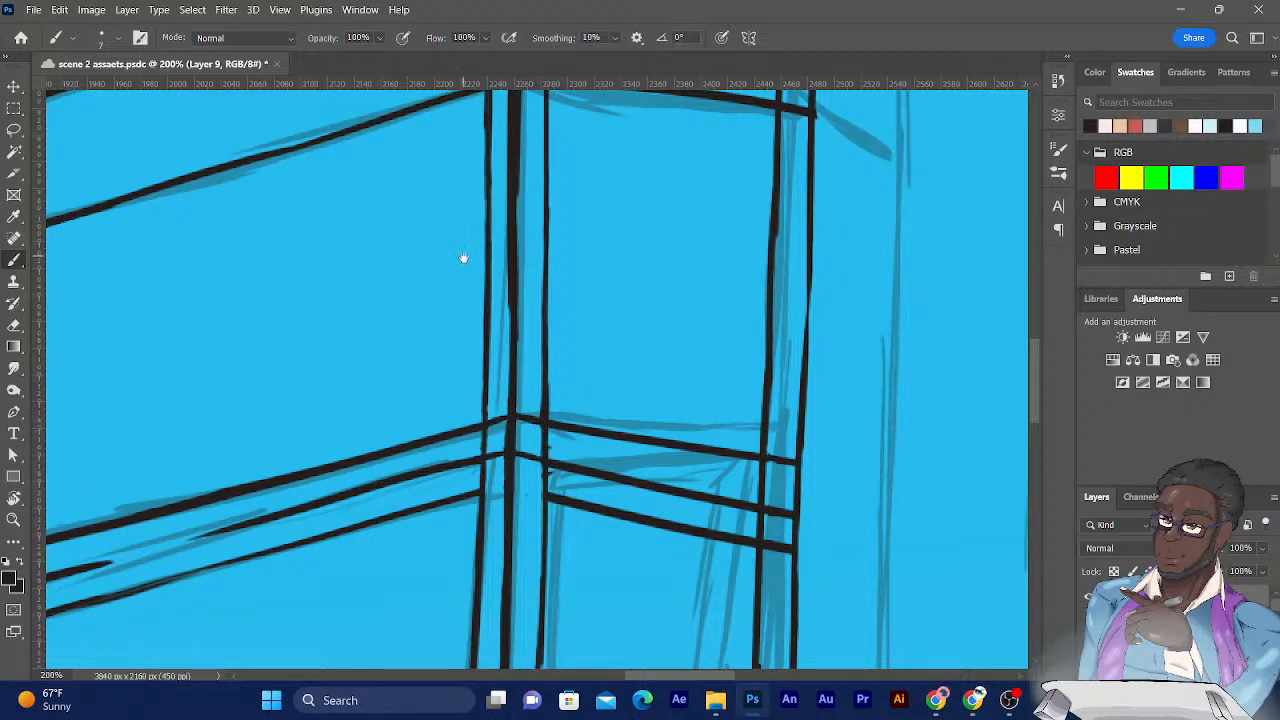
{"action": "left_click_drag", "start_coordinate": [466, 257], "coordinate": [491, 477]}
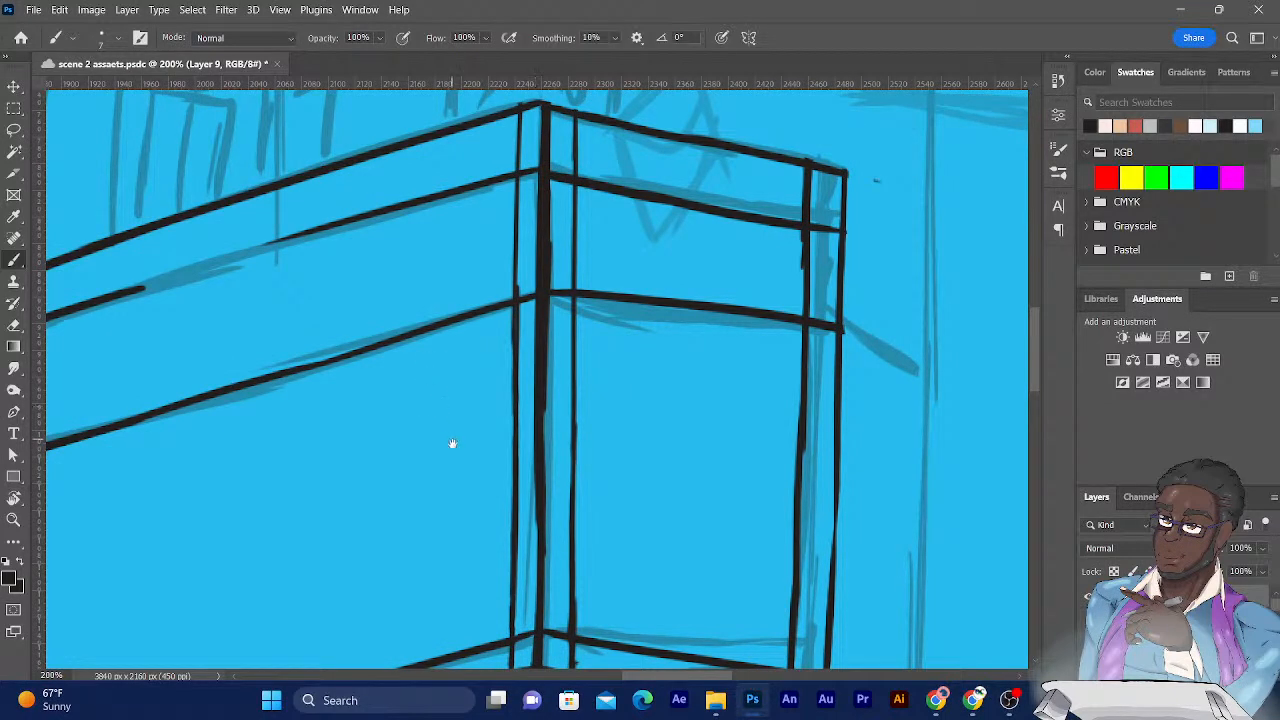
{"action": "left_click_drag", "start_coordinate": [457, 431], "coordinate": [483, 154]}
{"action": "left_click_drag", "start_coordinate": [447, 389], "coordinate": [440, 344]}
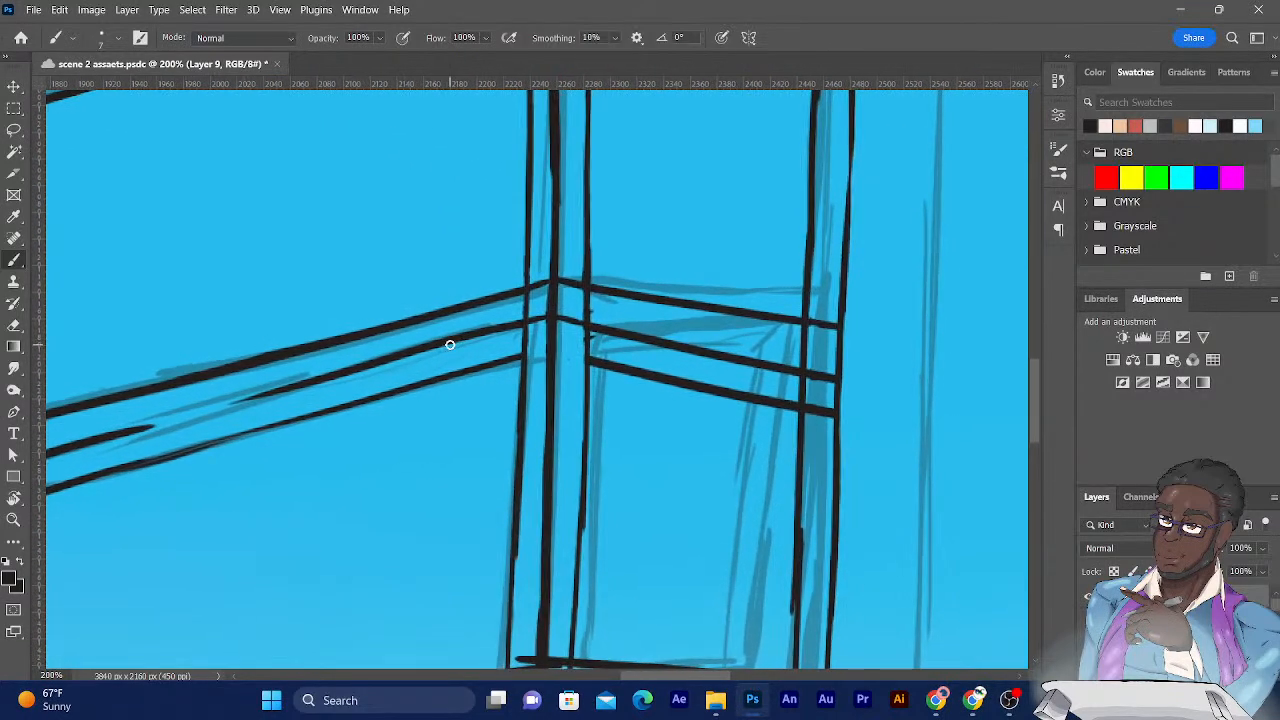
Trim the floor band's lowest line at the right edge's inner vertical and erase the doubled strokes on the vertical lines below it.
{"action": "left_click", "coordinate": [15, 329]}
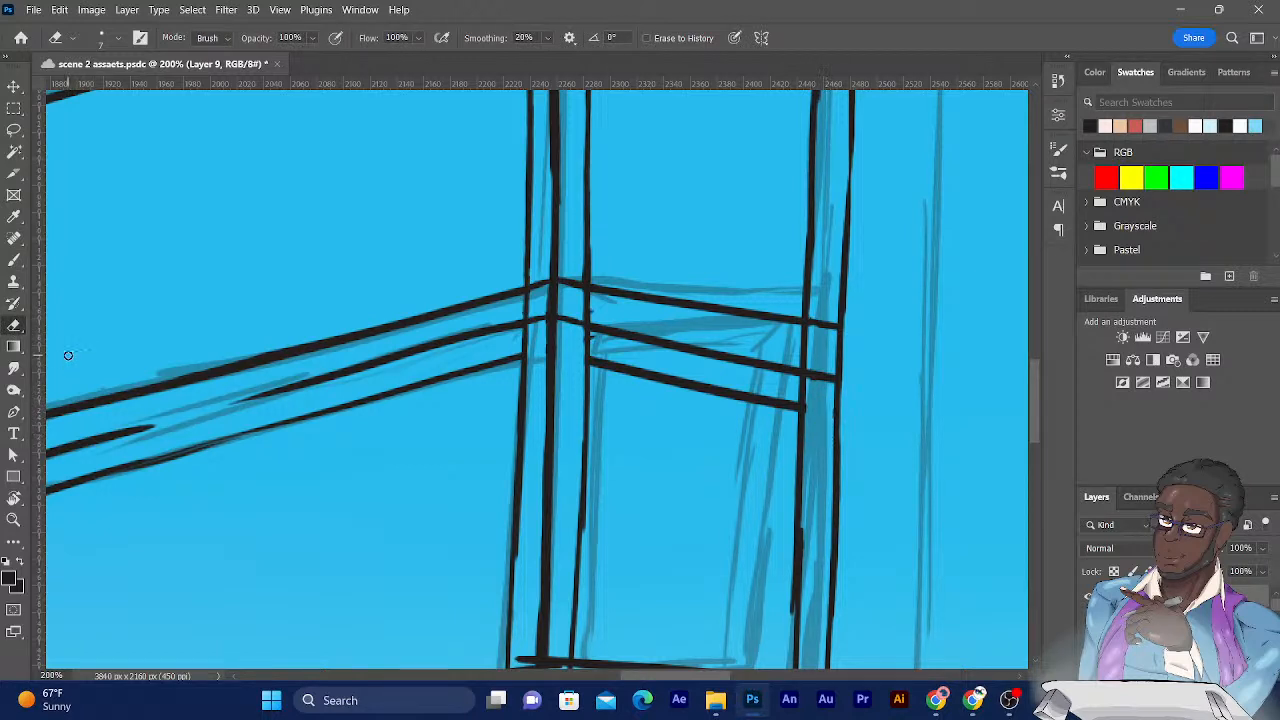
{"action": "left_click", "coordinate": [15, 260]}
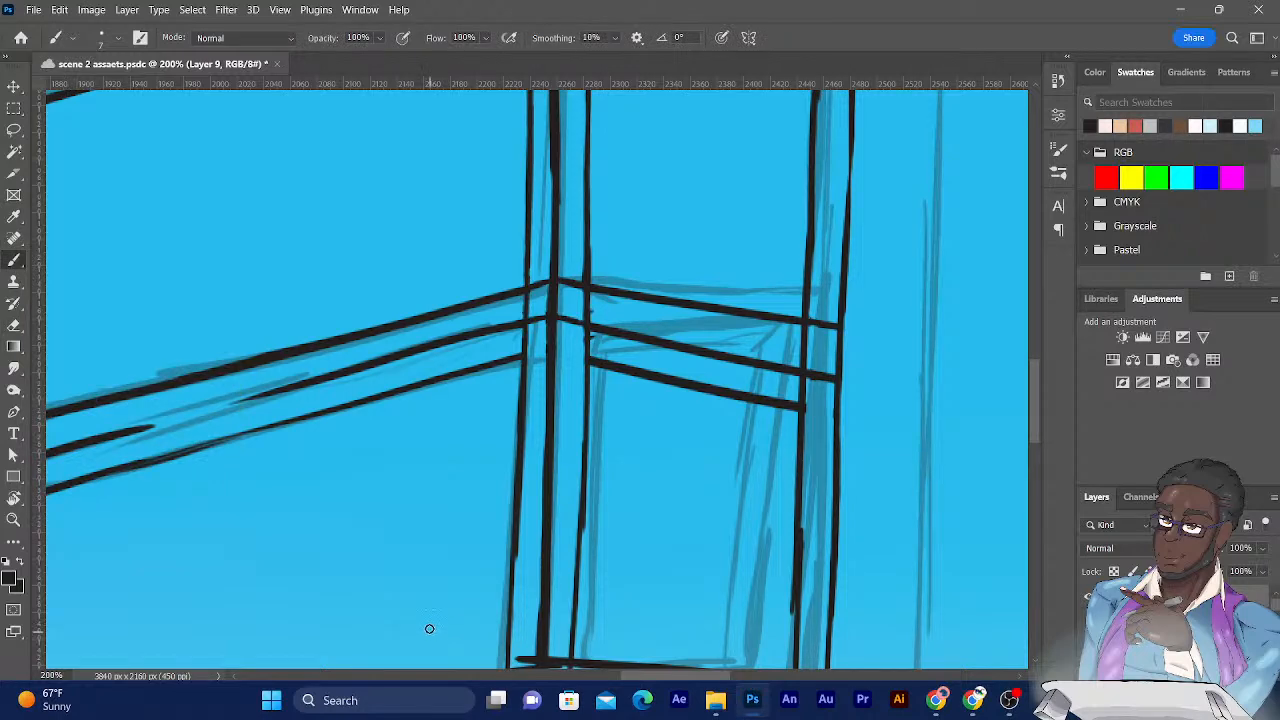
{"action": "mouse_move", "coordinate": [403, 606]}
{"action": "left_mouse_down"}
{"action": "mouse_move", "coordinate": [363, 503]}
{"action": "mouse_move", "coordinate": [326, 474]}
{"action": "left_mouse_up"}
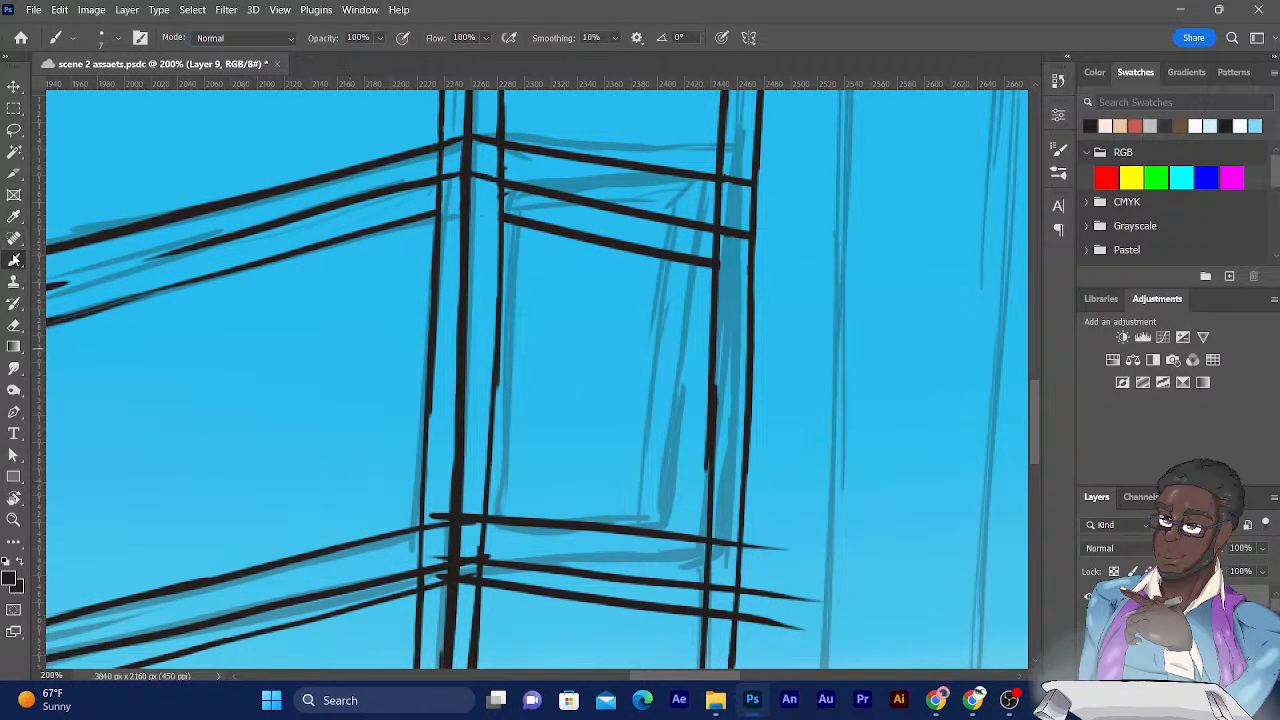
{"action": "left_click", "coordinate": [14, 327]}
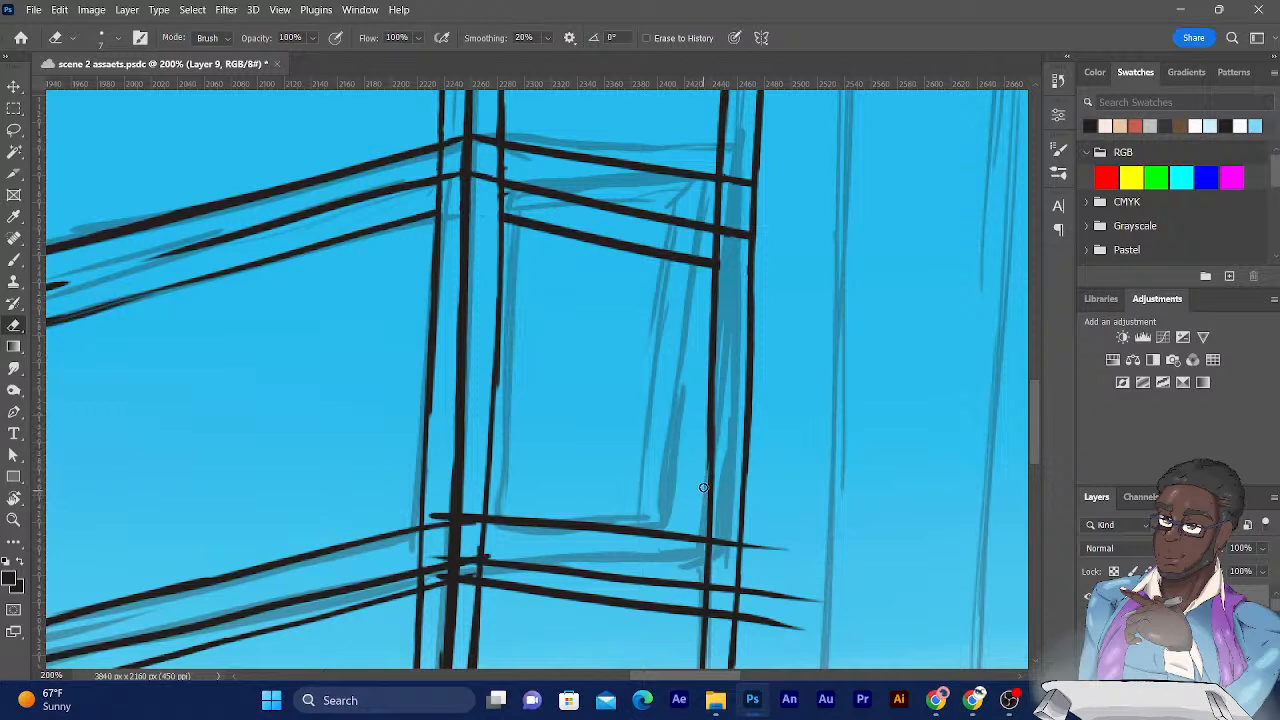
{"action": "left_click_drag", "start_coordinate": [703, 484], "coordinate": [704, 394]}
{"action": "left_click_drag", "start_coordinate": [426, 409], "coordinate": [496, 308]}
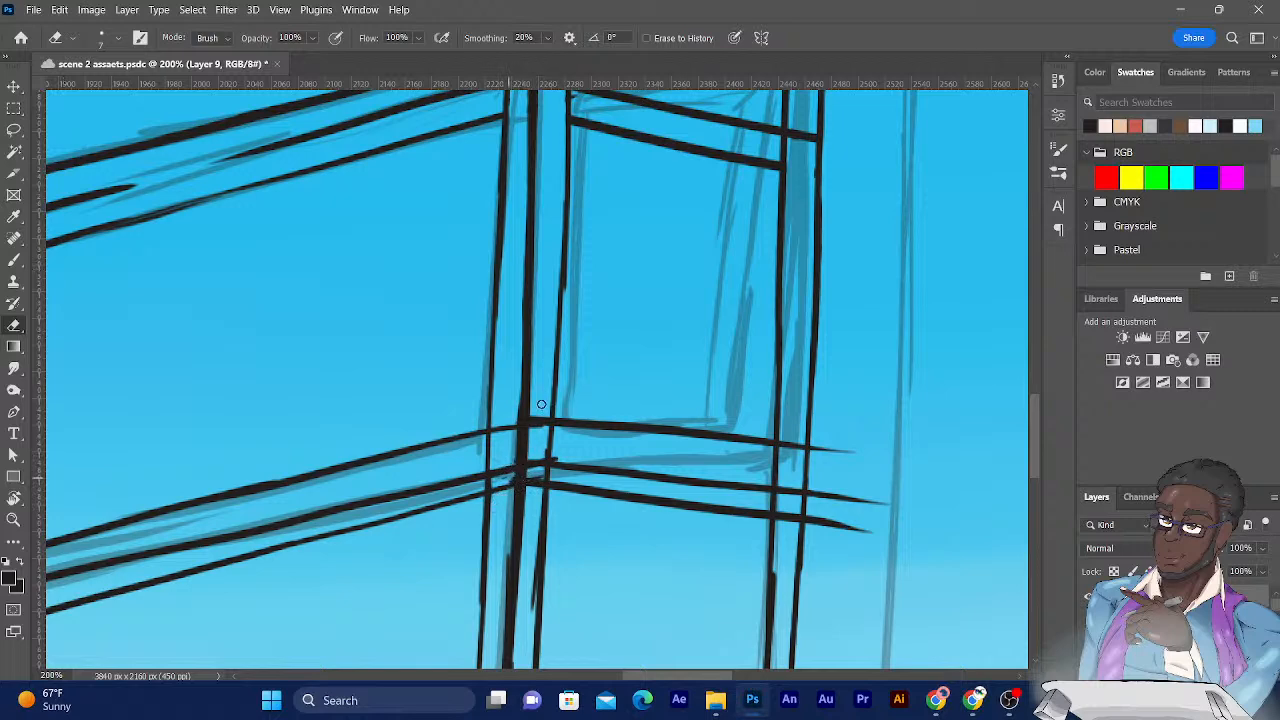
Erase the next floor band's lowest line inside the corner column and the doubled stroke on the column's right vertical below it.
{"action": "left_click_drag", "start_coordinate": [480, 414], "coordinate": [486, 358]}
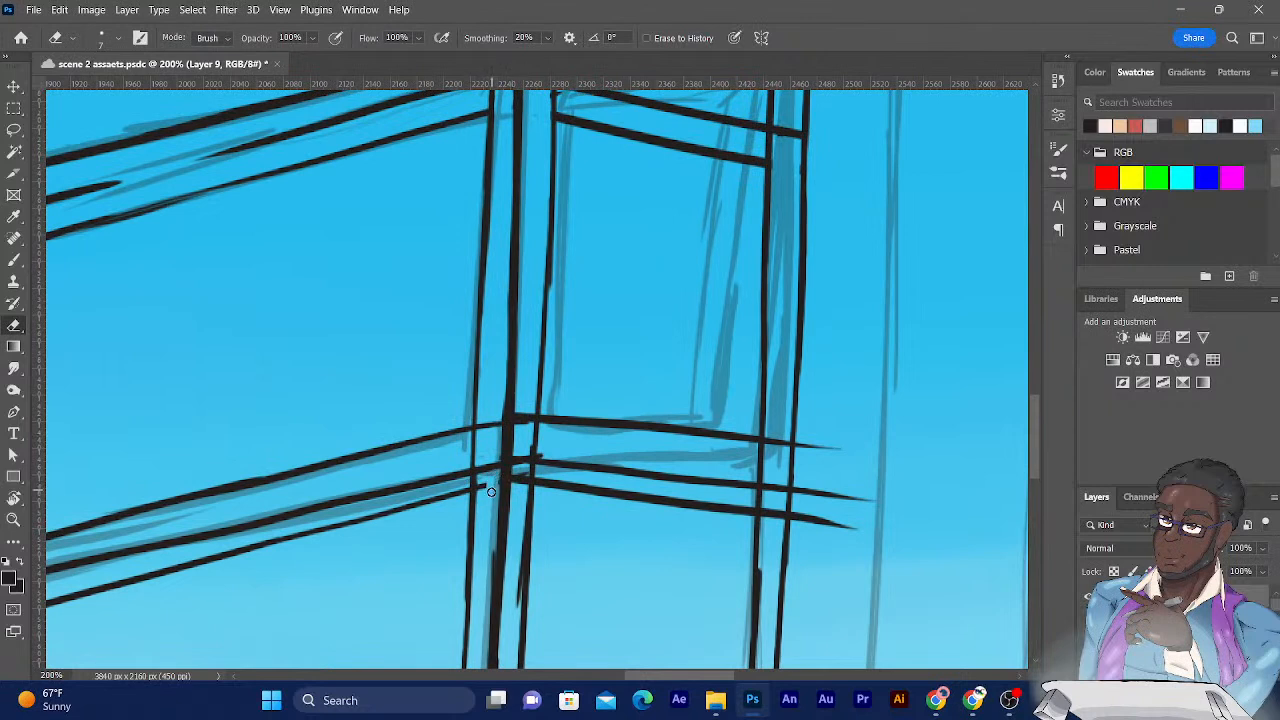
{"action": "mouse_move", "coordinate": [508, 488]}
{"action": "left_mouse_down"}
{"action": "mouse_move", "coordinate": [519, 471]}
{"action": "mouse_move", "coordinate": [522, 494]}
{"action": "left_mouse_up"}
{"action": "left_click_drag", "start_coordinate": [510, 452], "coordinate": [495, 250]}
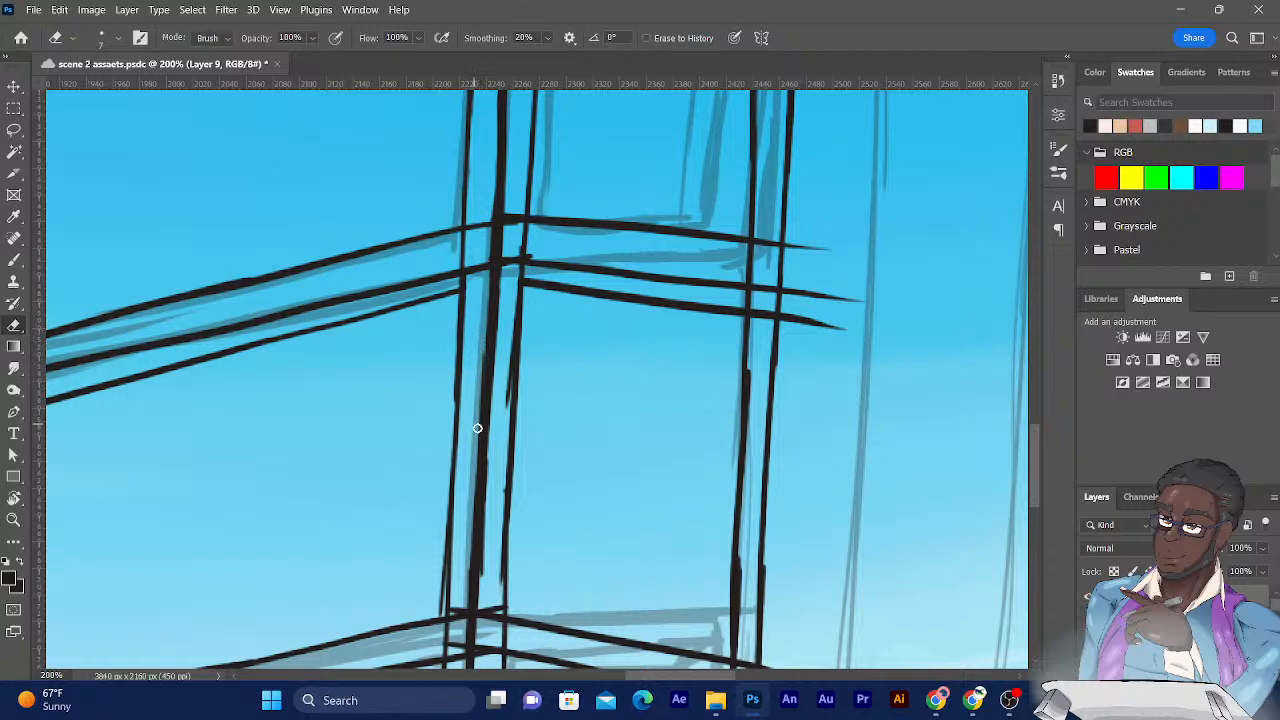
{"action": "left_click_drag", "start_coordinate": [511, 309], "coordinate": [506, 414]}
{"action": "mouse_move", "coordinate": [508, 359]}
{"action": "left_mouse_down"}
{"action": "mouse_move", "coordinate": [502, 431]}
{"action": "mouse_move", "coordinate": [505, 404]}
{"action": "left_mouse_up"}
Touch up the band's top line where it crosses the corner column and erase the small overshoot on the line beneath.
{"action": "left_click", "coordinate": [14, 262]}
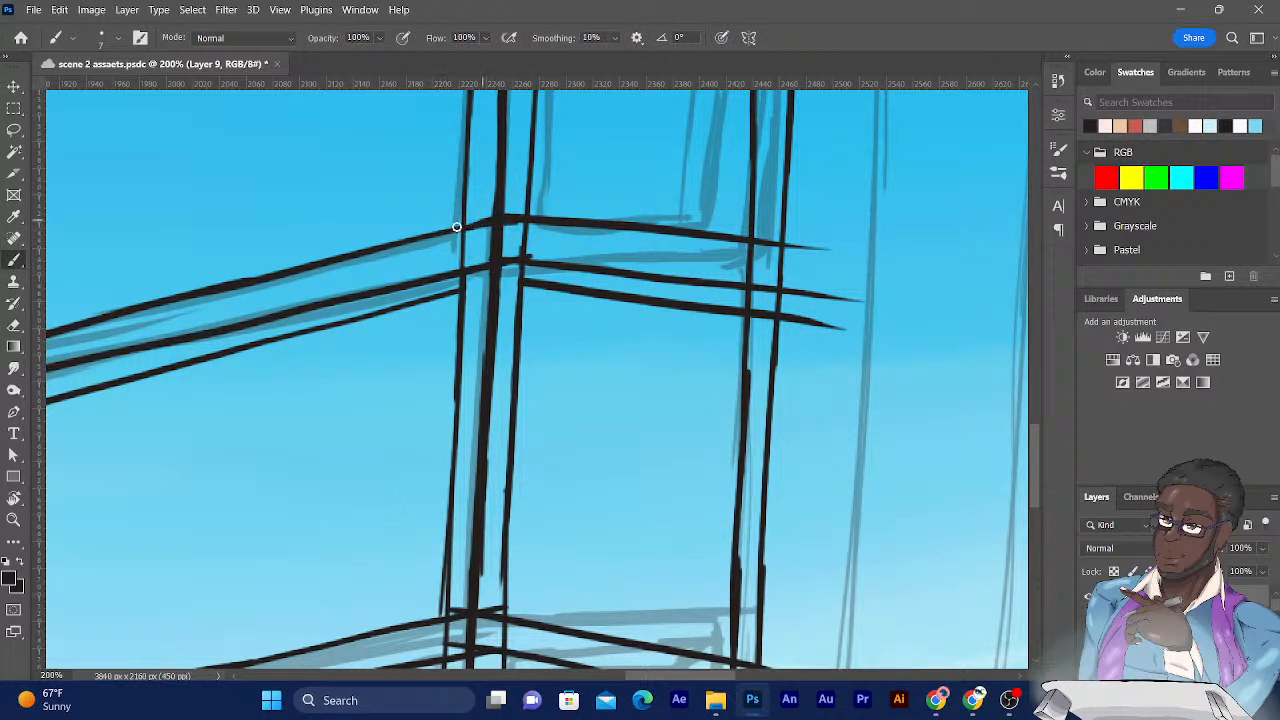
{"action": "left_click_drag", "start_coordinate": [475, 224], "coordinate": [490, 215]}
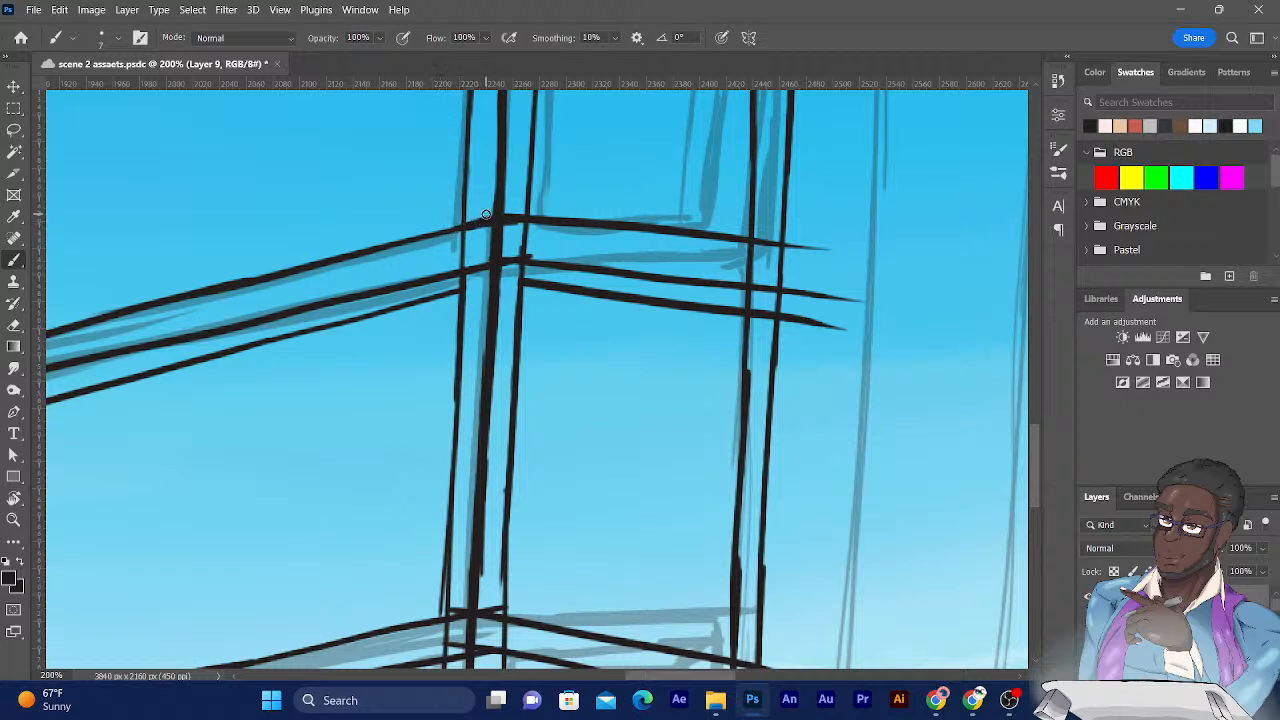
{"action": "left_click", "coordinate": [15, 327]}
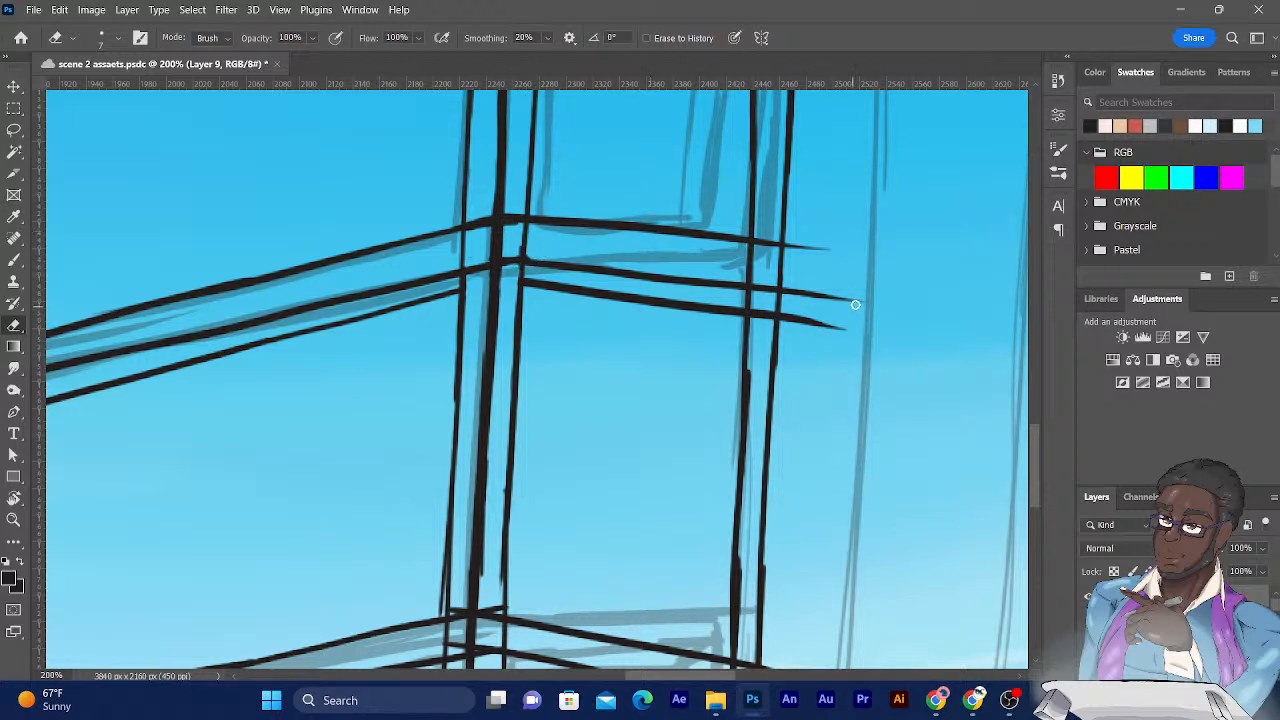
Trim the band lines overshooting the tower's right edge, ending the lowest one at the inner vertical line.
{"action": "mouse_move", "coordinate": [848, 297]}
{"action": "left_mouse_down"}
{"action": "mouse_move", "coordinate": [836, 292]}
{"action": "mouse_move", "coordinate": [822, 322]}
{"action": "mouse_move", "coordinate": [793, 322]}
{"action": "mouse_move", "coordinate": [791, 288]}
{"action": "mouse_move", "coordinate": [786, 318]}
{"action": "mouse_move", "coordinate": [793, 268]}
{"action": "mouse_move", "coordinate": [820, 263]}
{"action": "left_mouse_up"}
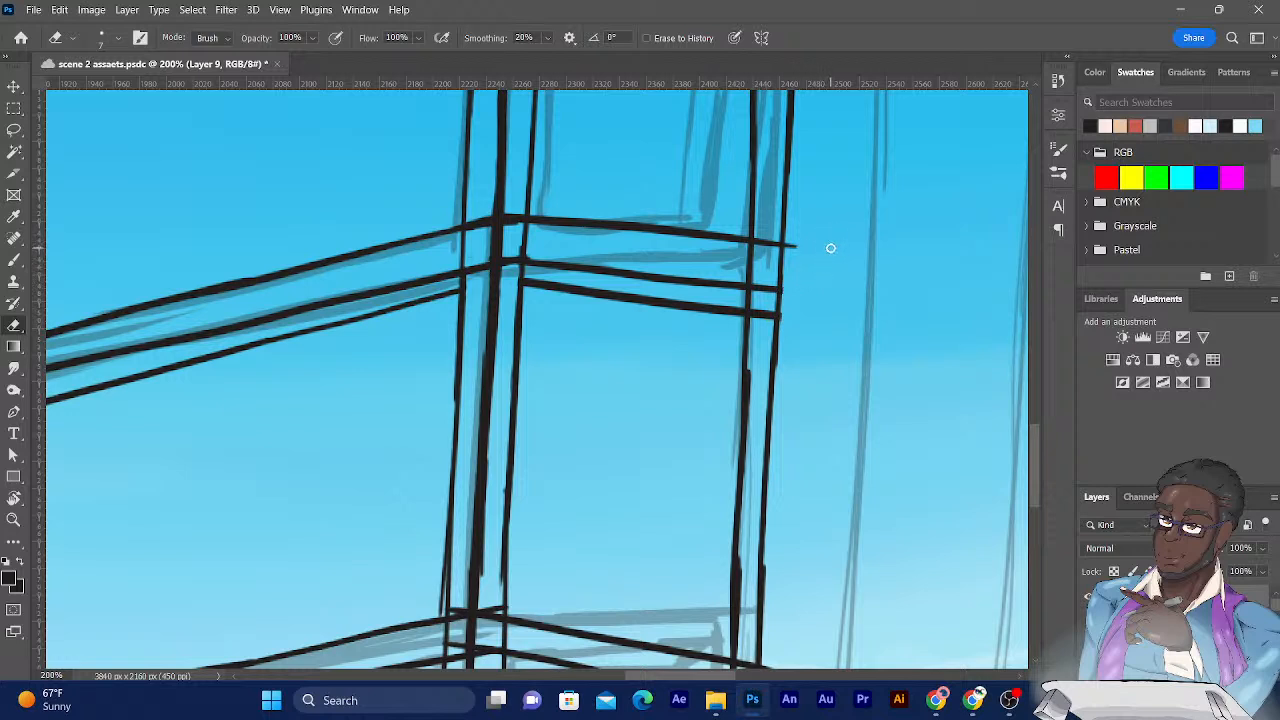
{"action": "left_click_drag", "start_coordinate": [793, 251], "coordinate": [786, 258]}
{"action": "mouse_move", "coordinate": [765, 321]}
{"action": "left_mouse_down"}
{"action": "mouse_move", "coordinate": [761, 306]}
{"action": "mouse_move", "coordinate": [754, 330]}
{"action": "mouse_move", "coordinate": [760, 314]}
{"action": "mouse_move", "coordinate": [767, 327]}
{"action": "left_mouse_up"}
Erase the rough doubled strokes on the right edge's vertical lines below the floor band.
{"action": "mouse_move", "coordinate": [754, 403]}
{"action": "left_mouse_down"}
{"action": "mouse_move", "coordinate": [748, 423]}
{"action": "mouse_move", "coordinate": [751, 363]}
{"action": "mouse_move", "coordinate": [748, 486]}
{"action": "mouse_move", "coordinate": [748, 377]}
{"action": "mouse_move", "coordinate": [748, 451]}
{"action": "mouse_move", "coordinate": [756, 426]}
{"action": "left_mouse_up"}
{"action": "left_click_drag", "start_coordinate": [571, 377], "coordinate": [577, 294]}
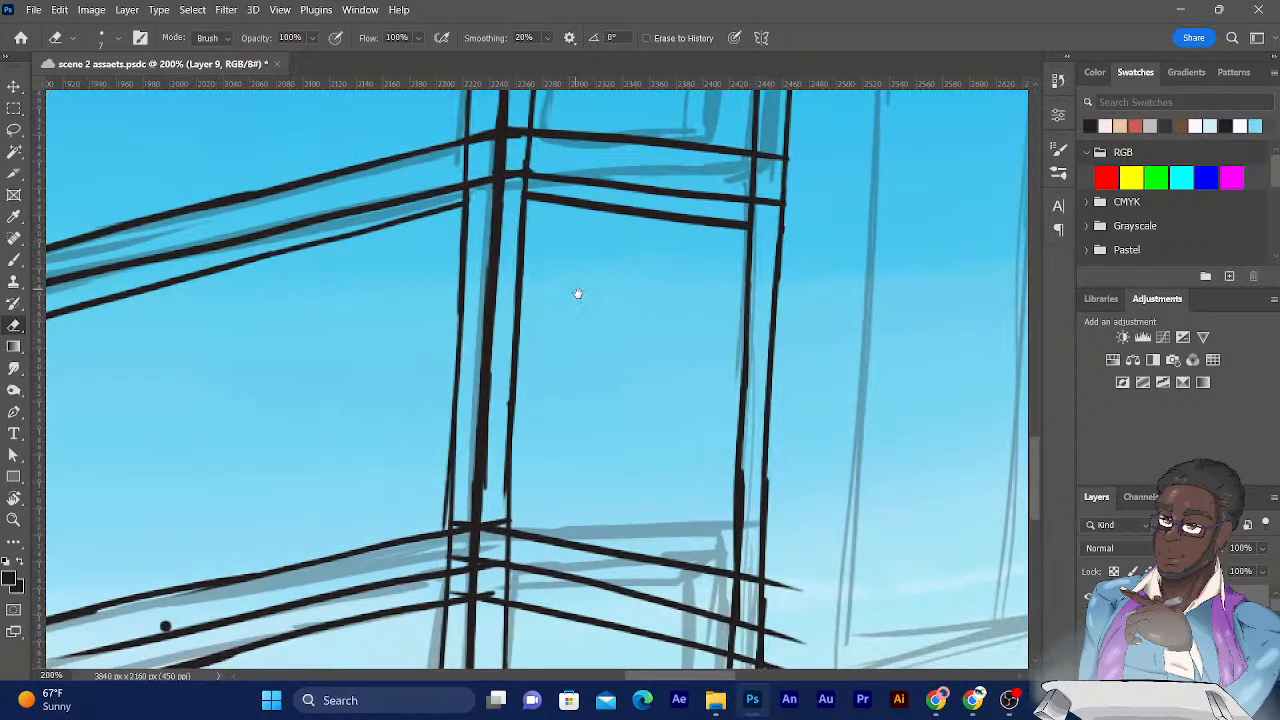
{"action": "mouse_move", "coordinate": [749, 465]}
{"action": "left_mouse_down"}
{"action": "mouse_move", "coordinate": [742, 531]}
{"action": "mouse_move", "coordinate": [744, 514]}
{"action": "mouse_move", "coordinate": [753, 544]}
{"action": "left_mouse_up"}
Draw a short diagonal at the window's upper-left corner under the band and erase the leftover lines left of it.
{"action": "left_click_drag", "start_coordinate": [391, 391], "coordinate": [716, 401]}
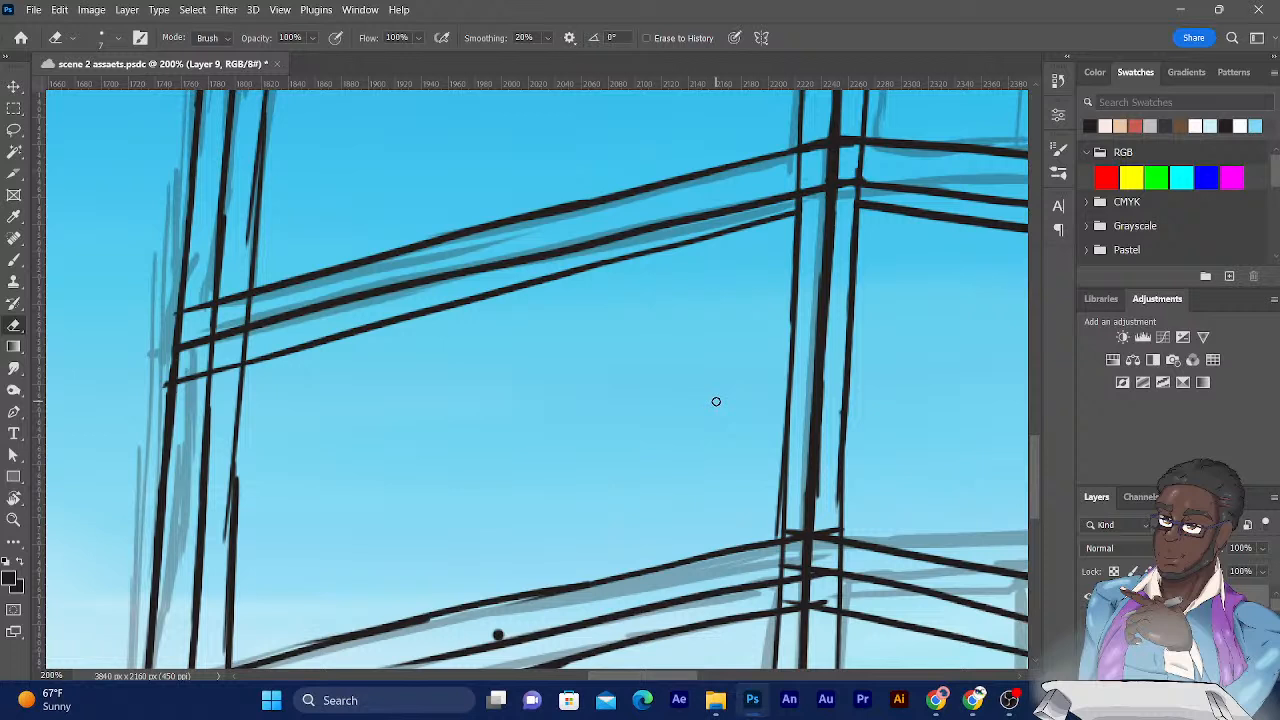
{"action": "left_click", "coordinate": [12, 261]}
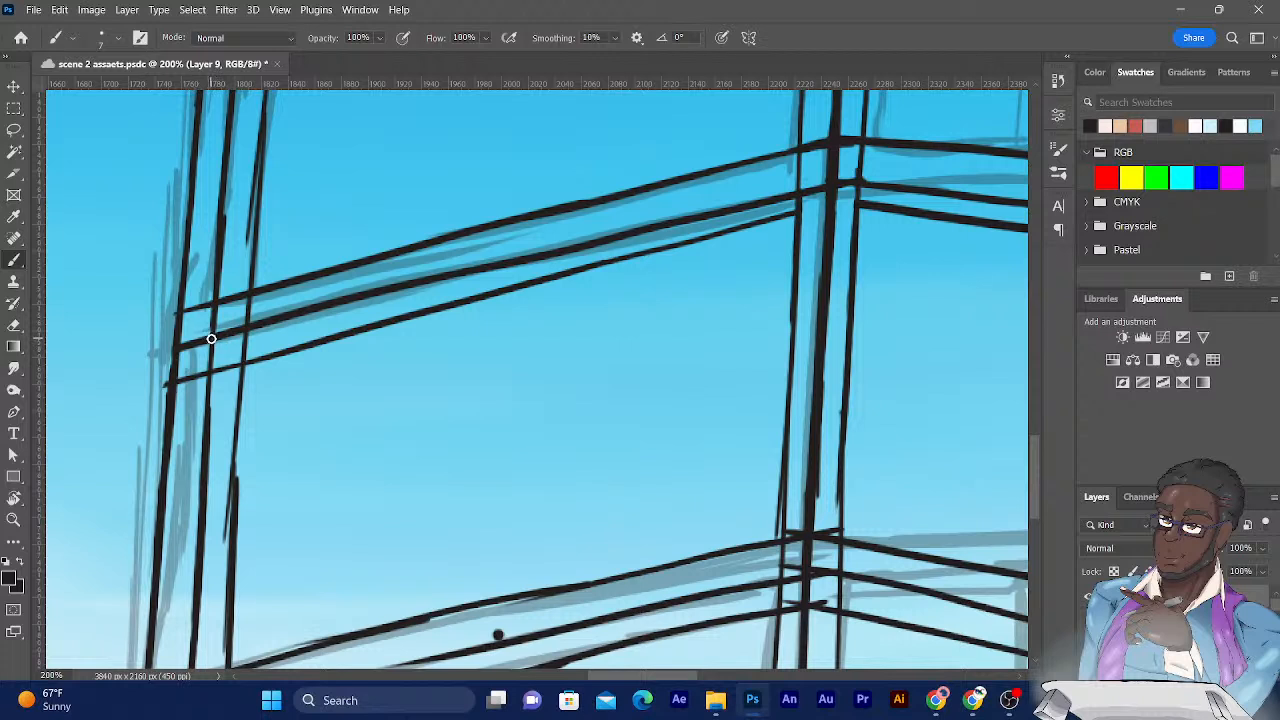
{"action": "left_click_drag", "start_coordinate": [215, 337], "coordinate": [238, 357]}
{"action": "left_click", "coordinate": [14, 328]}
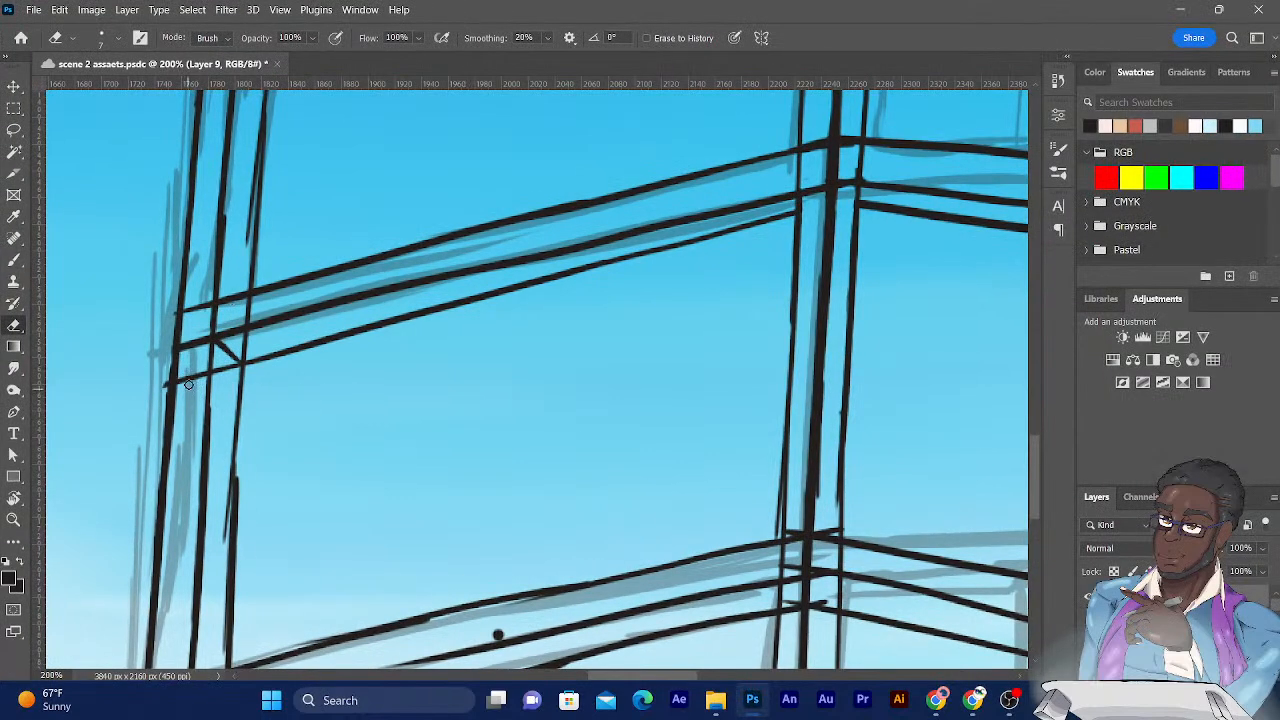
{"action": "mouse_move", "coordinate": [189, 384]}
{"action": "left_mouse_down"}
{"action": "mouse_move", "coordinate": [182, 410]}
{"action": "mouse_move", "coordinate": [182, 380]}
{"action": "mouse_move", "coordinate": [166, 383]}
{"action": "mouse_move", "coordinate": [160, 409]}
{"action": "mouse_move", "coordinate": [164, 385]}
{"action": "mouse_move", "coordinate": [162, 409]}
{"action": "mouse_move", "coordinate": [190, 380]}
{"action": "mouse_move", "coordinate": [193, 400]}
{"action": "mouse_move", "coordinate": [204, 378]}
{"action": "mouse_move", "coordinate": [170, 368]}
{"action": "mouse_move", "coordinate": [166, 385]}
{"action": "left_mouse_up"}
Erase the doubled strokes on the left column's vertical lines above the band and redraw the lower part of its middle vertical.
{"action": "left_click_drag", "start_coordinate": [154, 352], "coordinate": [194, 532]}
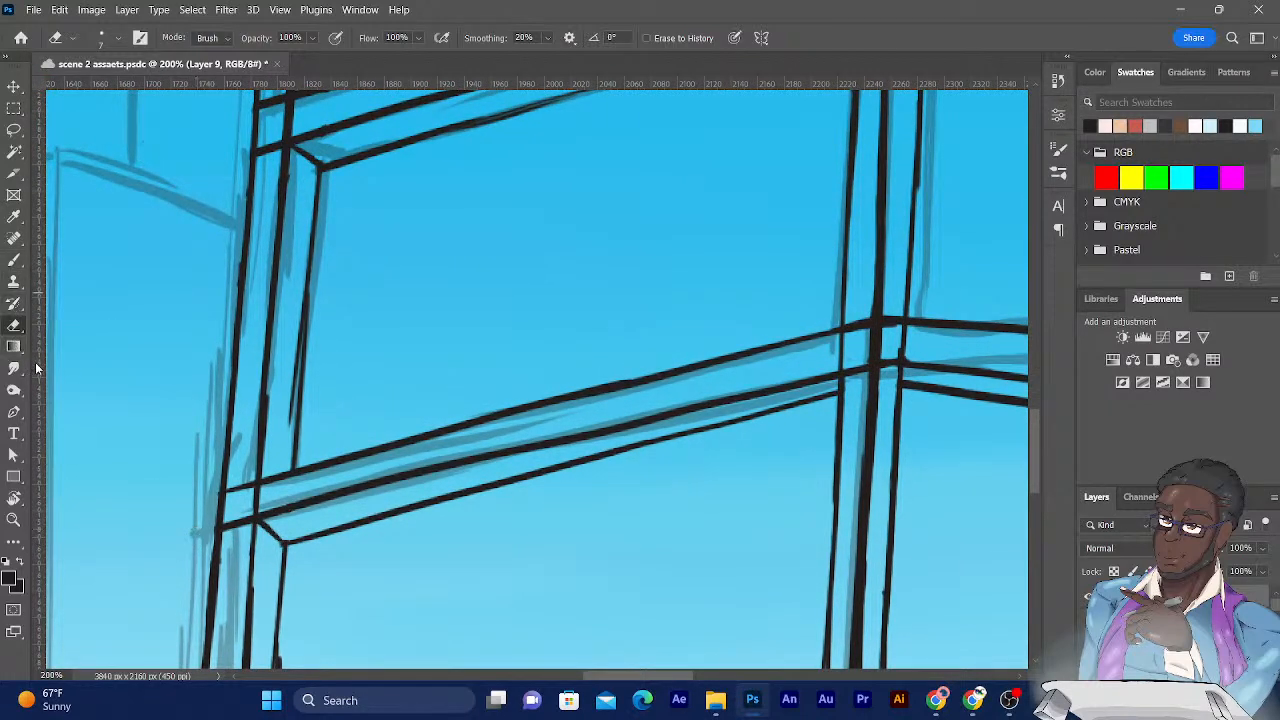
{"action": "mouse_move", "coordinate": [289, 413]}
{"action": "left_mouse_down"}
{"action": "mouse_move", "coordinate": [298, 301]}
{"action": "mouse_move", "coordinate": [294, 351]}
{"action": "mouse_move", "coordinate": [297, 314]}
{"action": "left_mouse_up"}
{"action": "mouse_move", "coordinate": [268, 420]}
{"action": "left_mouse_down"}
{"action": "mouse_move", "coordinate": [268, 396]}
{"action": "mouse_move", "coordinate": [271, 417]}
{"action": "left_mouse_up"}
{"action": "left_click_drag", "start_coordinate": [271, 384], "coordinate": [267, 453]}
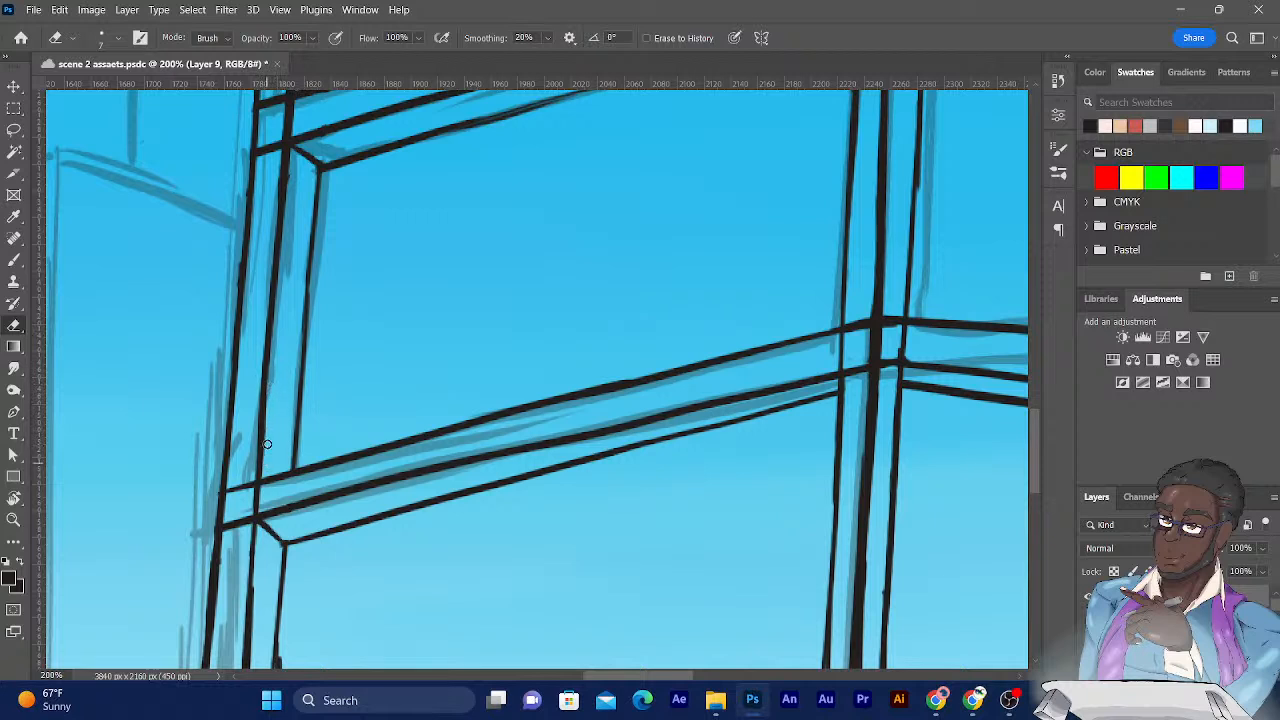
{"action": "left_click_drag", "start_coordinate": [269, 390], "coordinate": [266, 462]}
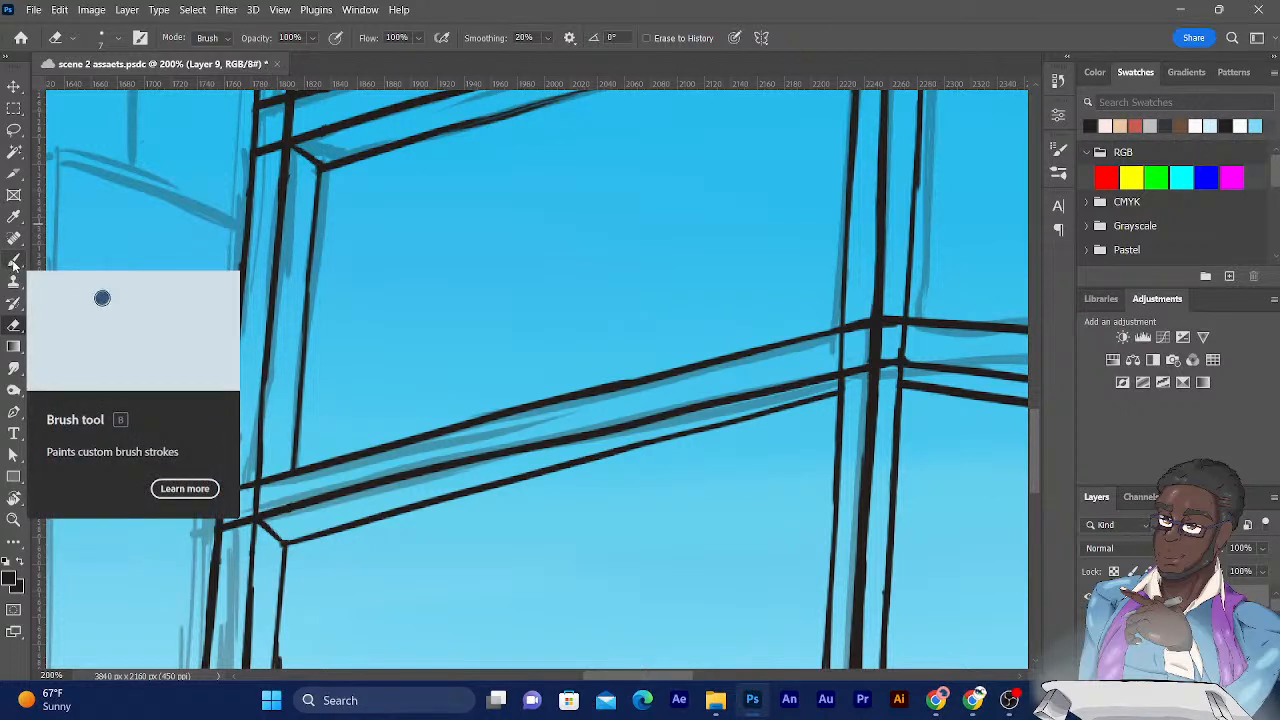
{"action": "left_click", "coordinate": [15, 262]}
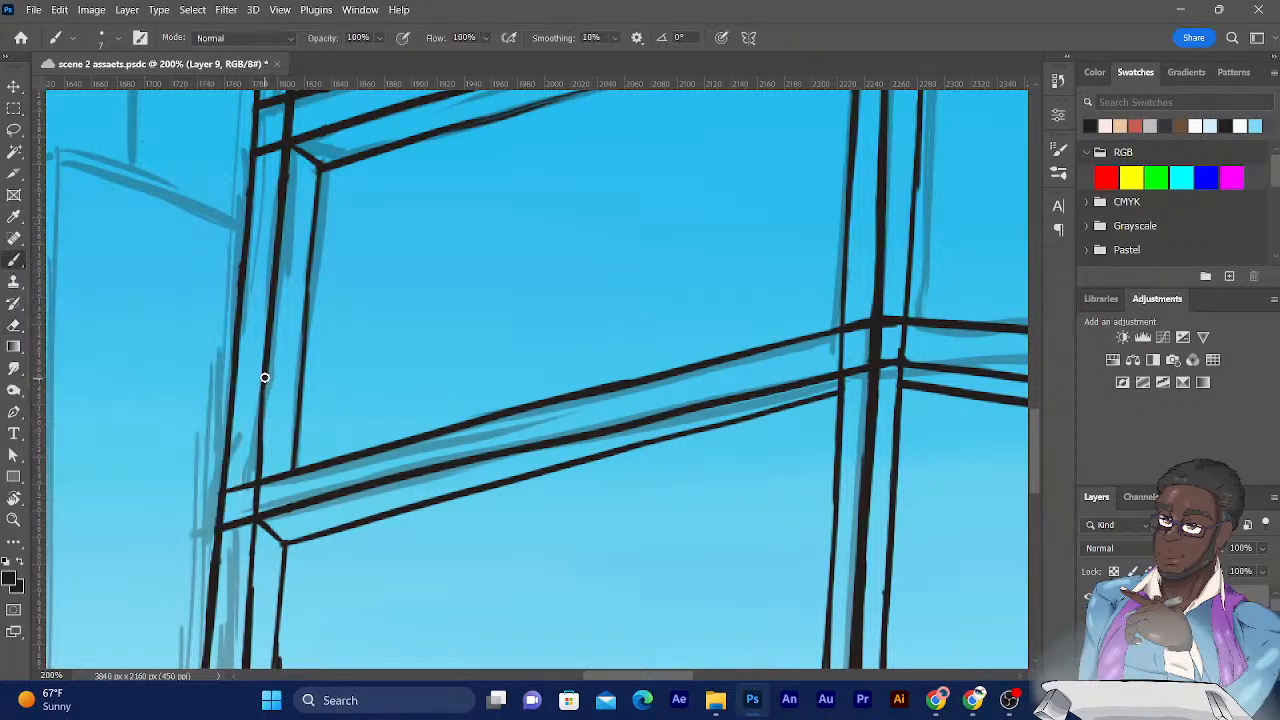
{"action": "mouse_move", "coordinate": [264, 385]}
{"action": "left_mouse_down"}
{"action": "mouse_move", "coordinate": [264, 430]}
{"action": "mouse_move", "coordinate": [265, 369]}
{"action": "mouse_move", "coordinate": [263, 476]}
{"action": "left_mouse_up"}
Erase the doubled strokes along the left column's inner and outer vertical lines in the window section below the band.
{"action": "left_click_drag", "start_coordinate": [242, 483], "coordinate": [277, 205]}
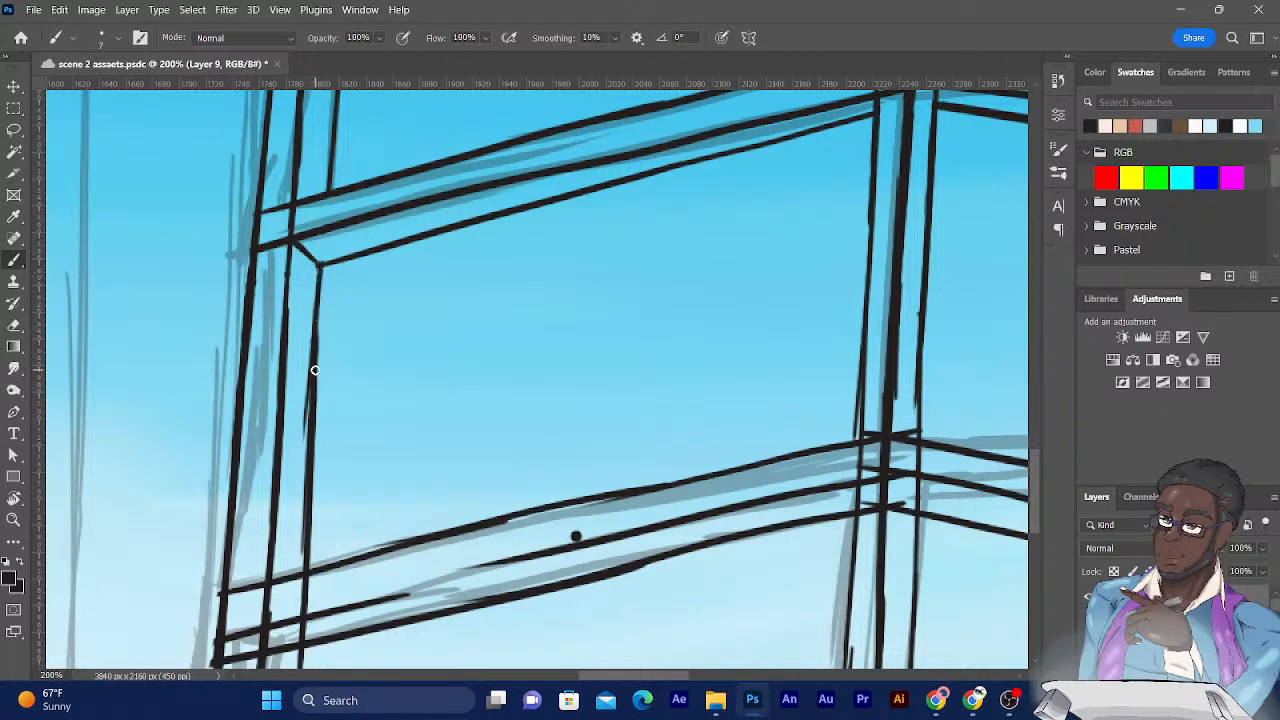
{"action": "key", "text": "e"}
{"action": "mouse_move", "coordinate": [306, 395]}
{"action": "left_mouse_down"}
{"action": "mouse_move", "coordinate": [298, 447]}
{"action": "mouse_move", "coordinate": [307, 300]}
{"action": "mouse_move", "coordinate": [305, 402]}
{"action": "left_mouse_up"}
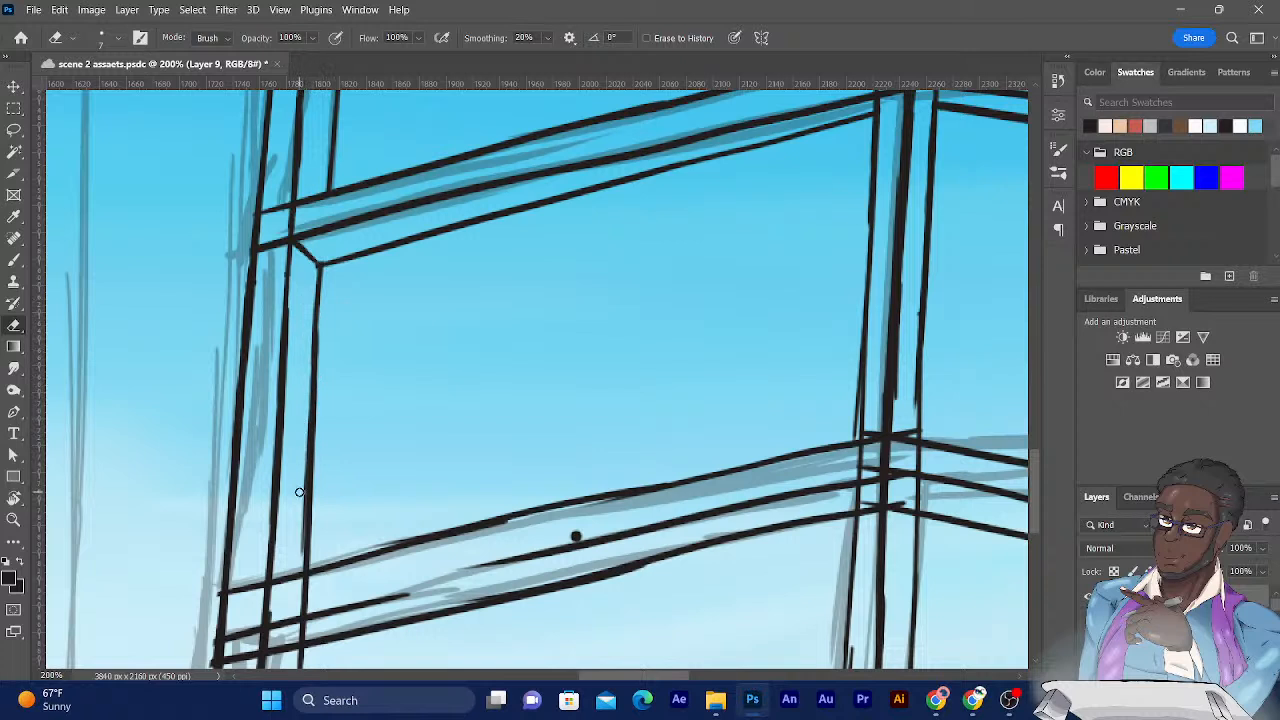
{"action": "left_click_drag", "start_coordinate": [306, 423], "coordinate": [298, 567]}
{"action": "left_click_drag", "start_coordinate": [247, 254], "coordinate": [236, 353]}
{"action": "left_click_drag", "start_coordinate": [241, 300], "coordinate": [229, 443]}
Erase the stray black dot on the middle line of the lower floor band.
{"action": "left_click_drag", "start_coordinate": [466, 494], "coordinate": [211, 597]}
{"action": "left_click_drag", "start_coordinate": [289, 562], "coordinate": [460, 449]}
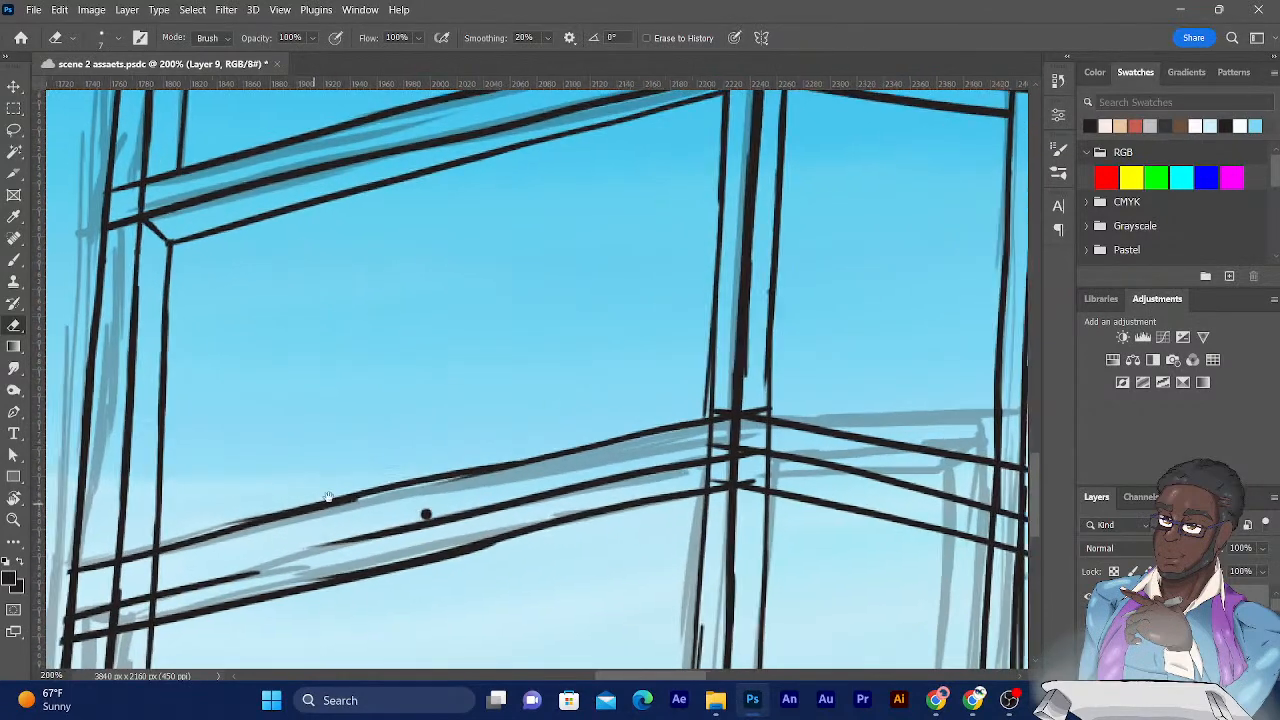
{"action": "left_click_drag", "start_coordinate": [316, 502], "coordinate": [443, 457]}
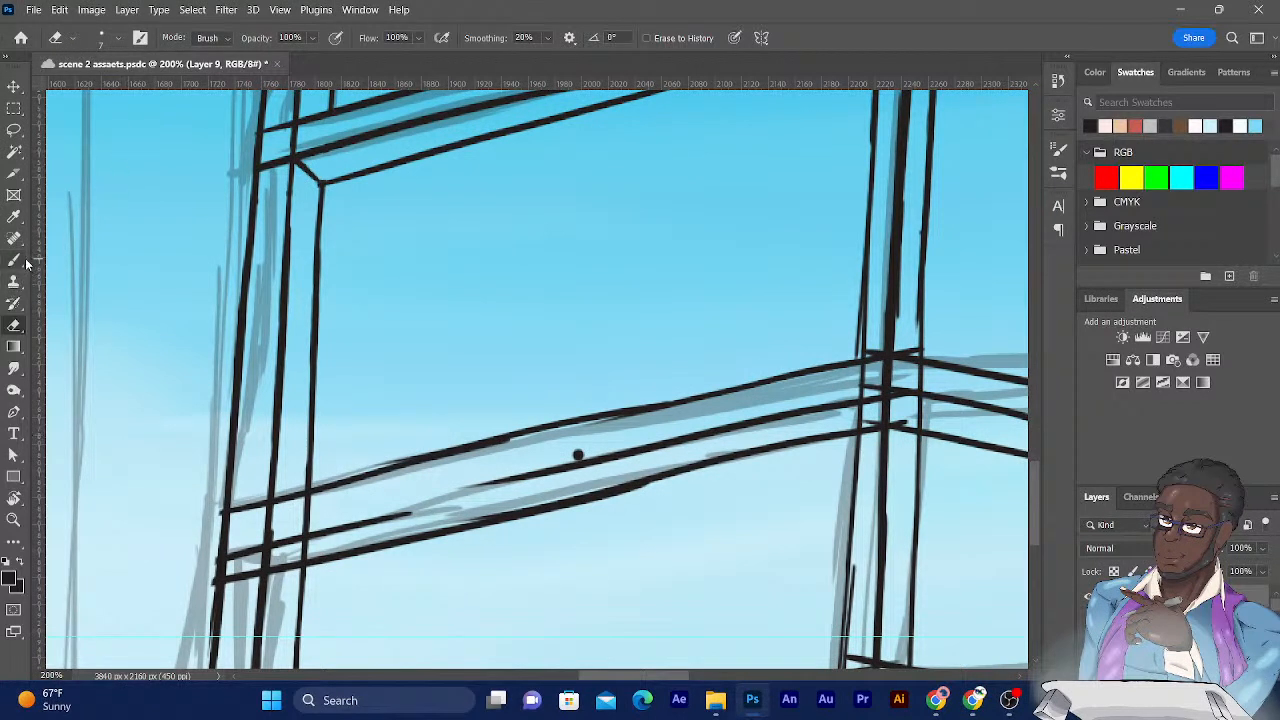
{"action": "left_click_drag", "start_coordinate": [593, 448], "coordinate": [542, 463]}
Draw a short diagonal at the window's upper-left corner beneath the lower floor band.
{"action": "left_click_drag", "start_coordinate": [261, 302], "coordinate": [271, 127]}
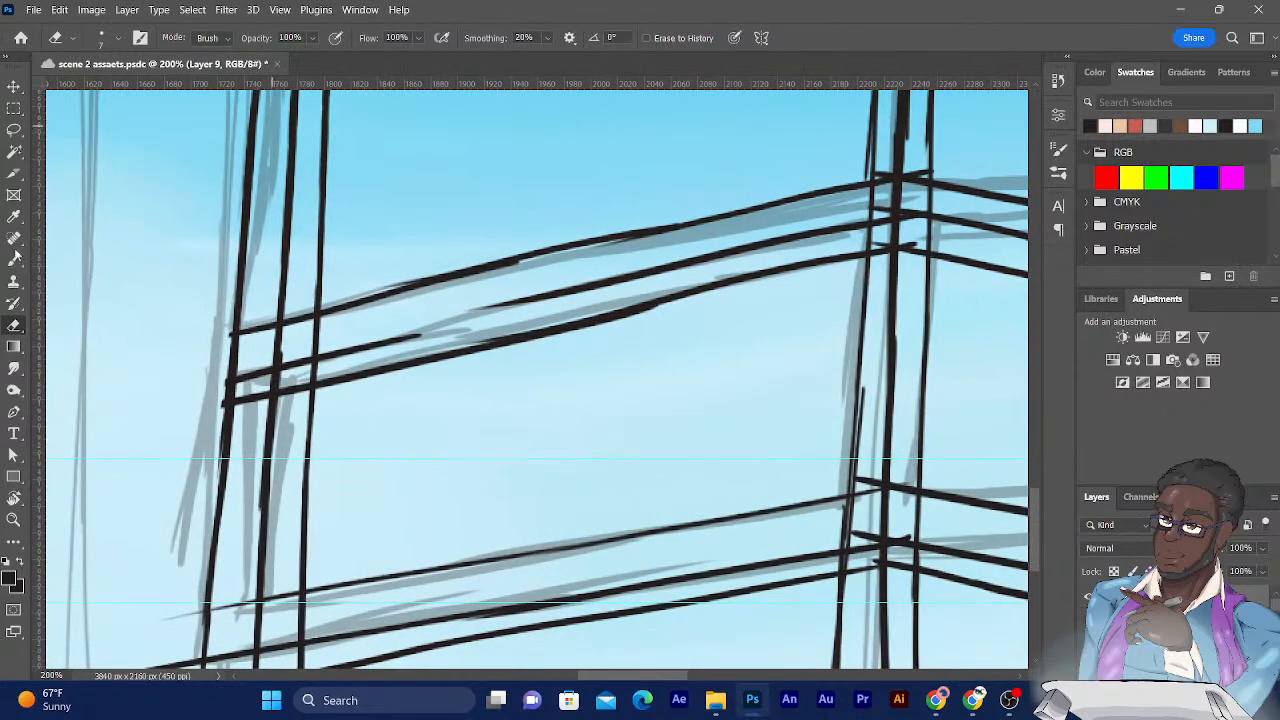
{"action": "left_click", "coordinate": [14, 261]}
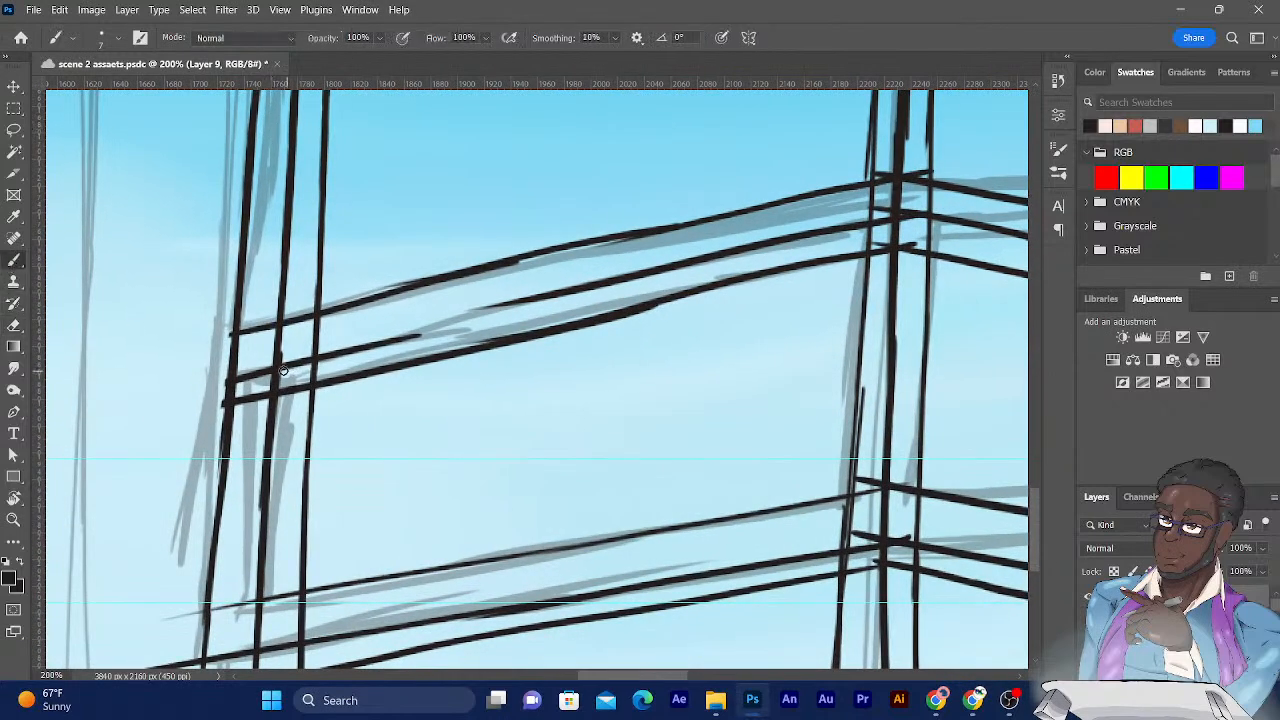
{"action": "left_click_drag", "start_coordinate": [294, 376], "coordinate": [312, 385]}
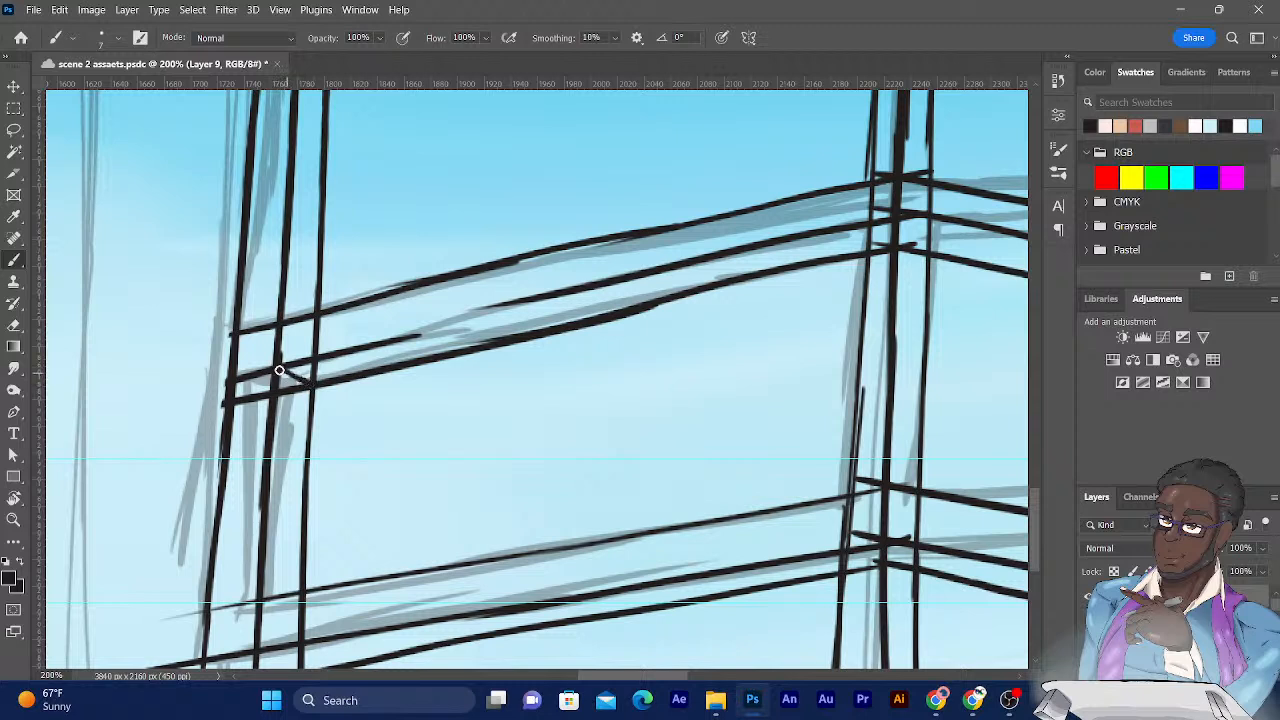
Erase the band overshoots and leftover line segments around the new corner diagonal, including the vertical inside the band, and save the document.
{"action": "left_click", "coordinate": [13, 327]}
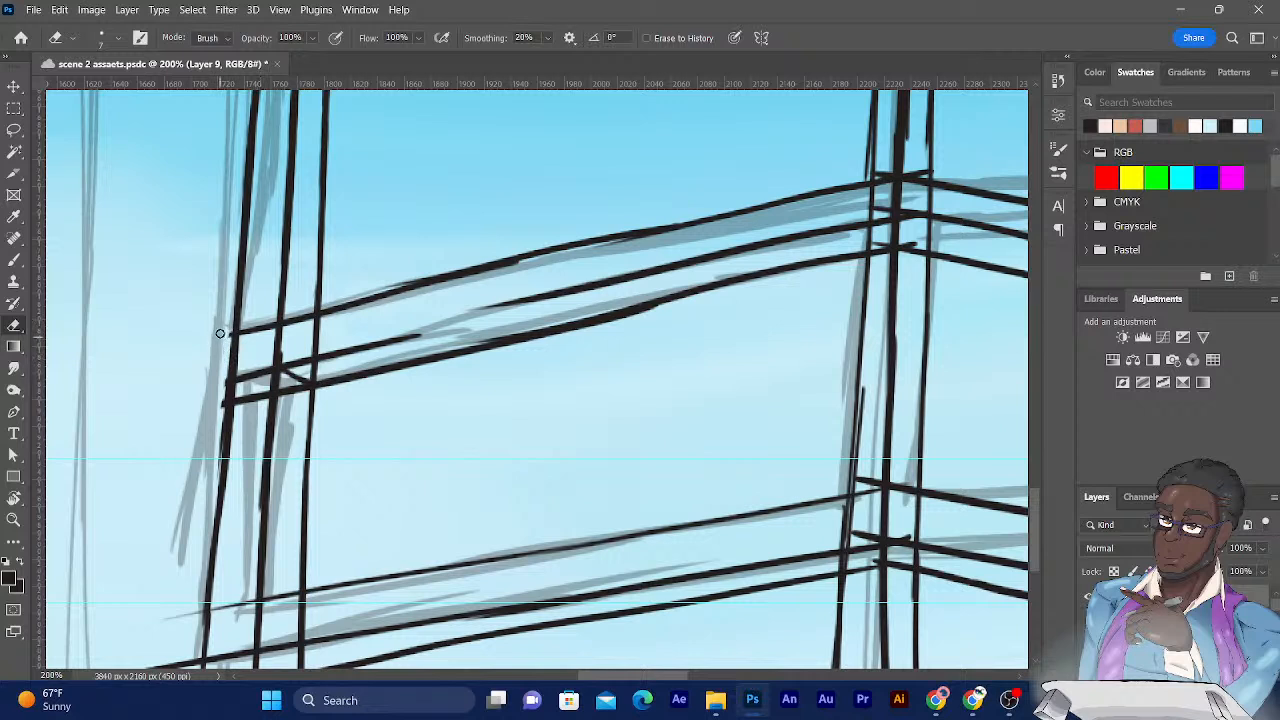
{"action": "left_click_drag", "start_coordinate": [230, 328], "coordinate": [220, 377]}
{"action": "left_click_drag", "start_coordinate": [270, 394], "coordinate": [241, 396]}
{"action": "left_click_drag", "start_coordinate": [284, 389], "coordinate": [295, 391]}
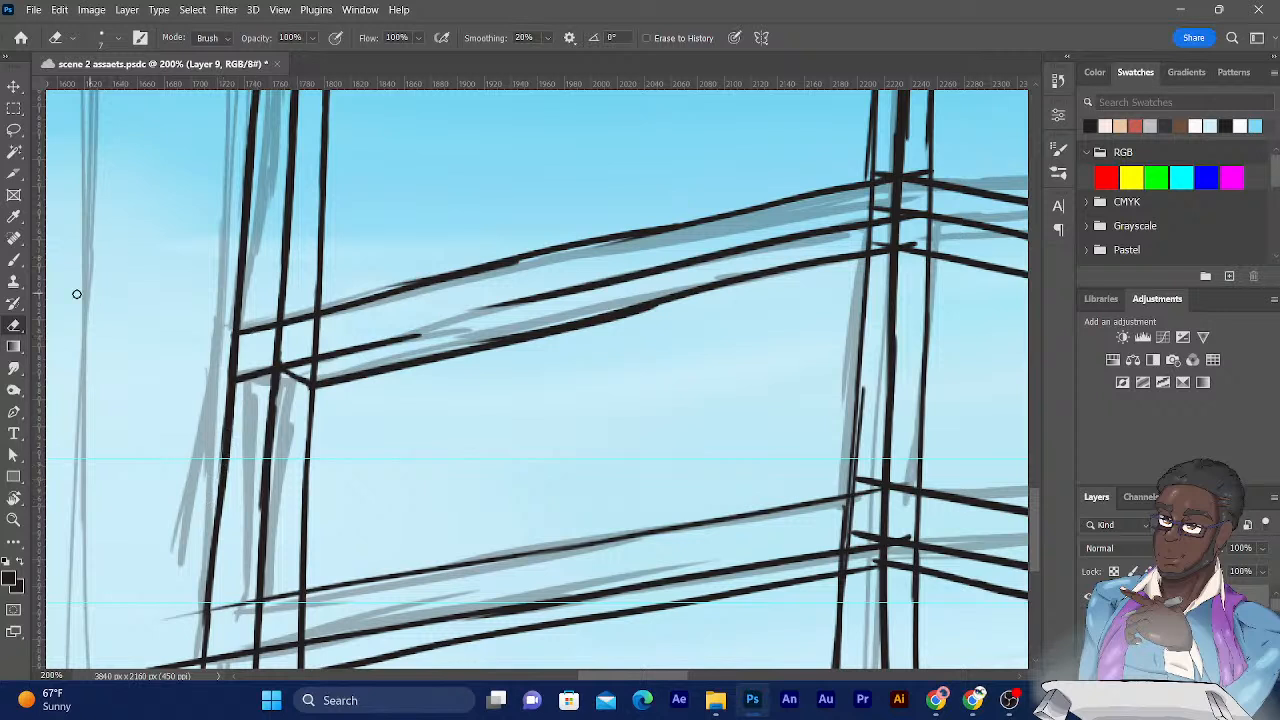
{"action": "mouse_move", "coordinate": [308, 332]}
{"action": "left_mouse_down"}
{"action": "mouse_move", "coordinate": [325, 323]}
{"action": "mouse_move", "coordinate": [307, 329]}
{"action": "mouse_move", "coordinate": [316, 351]}
{"action": "left_mouse_up"}
{"action": "left_click_drag", "start_coordinate": [309, 375], "coordinate": [312, 371]}
{"action": "key", "text": "ctrl+s"}
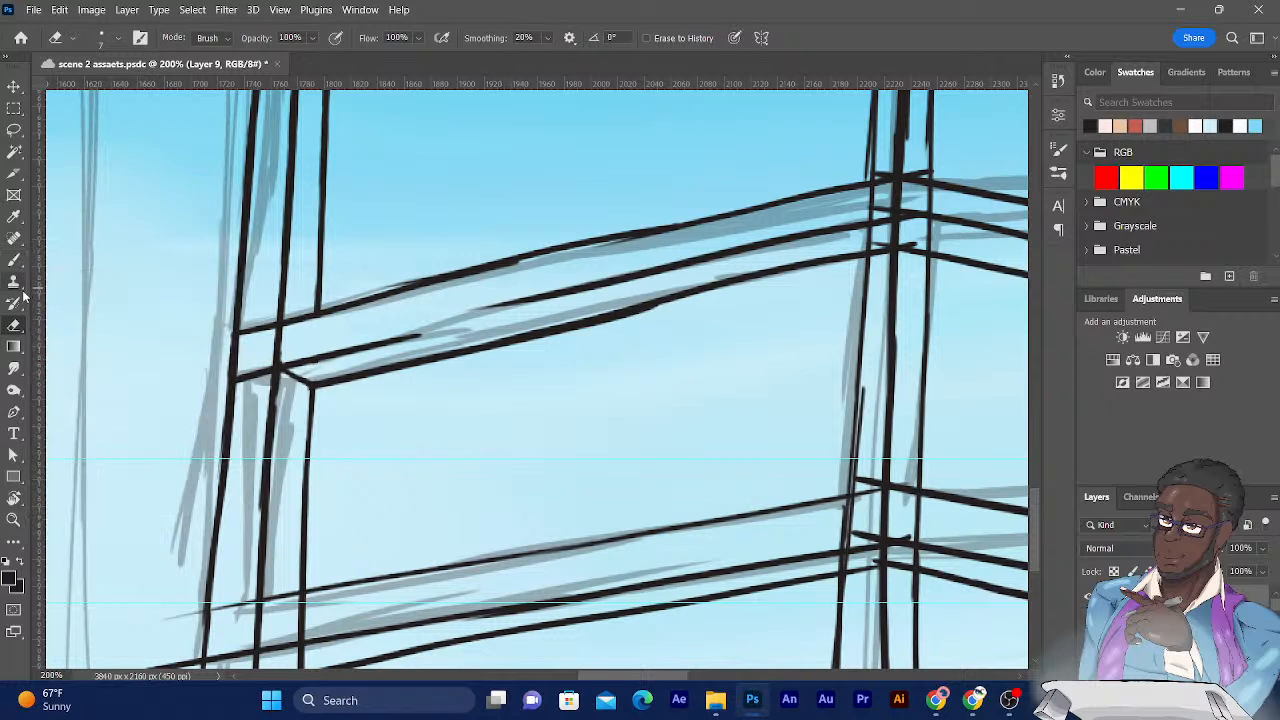
Erase the excess thickness along the underside of the lower floor band's bottom line.
{"action": "mouse_move", "coordinate": [649, 316]}
{"action": "left_mouse_down"}
{"action": "mouse_move", "coordinate": [663, 306]}
{"action": "mouse_move", "coordinate": [377, 381]}
{"action": "left_mouse_up"}
{"action": "left_click_drag", "start_coordinate": [517, 346], "coordinate": [378, 383]}
{"action": "left_click_drag", "start_coordinate": [443, 358], "coordinate": [351, 388]}
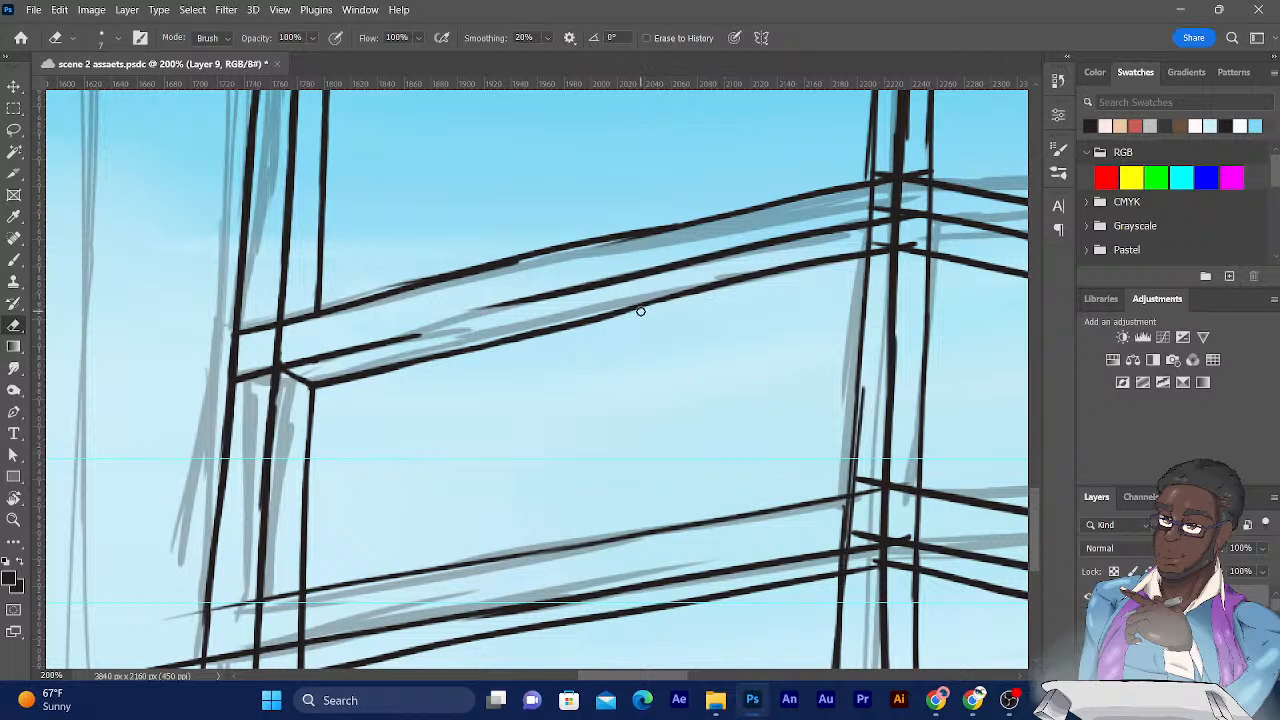
Erase the uneven middle section of the lower floor band's top line and redraw it as a smooth stroke.
{"action": "mouse_move", "coordinate": [375, 289]}
{"action": "left_mouse_down"}
{"action": "mouse_move", "coordinate": [691, 217]}
{"action": "mouse_move", "coordinate": [681, 222]}
{"action": "left_mouse_up"}
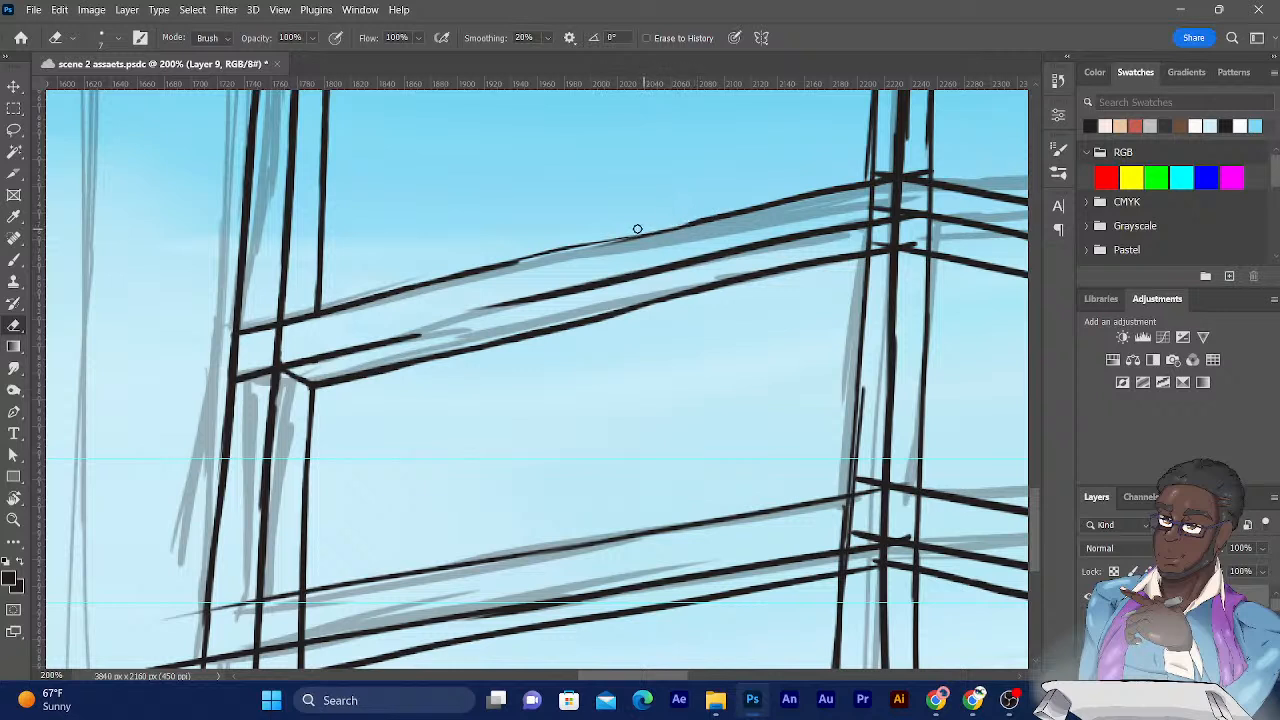
{"action": "left_click_drag", "start_coordinate": [529, 249], "coordinate": [621, 235]}
{"action": "left_click", "coordinate": [15, 259]}
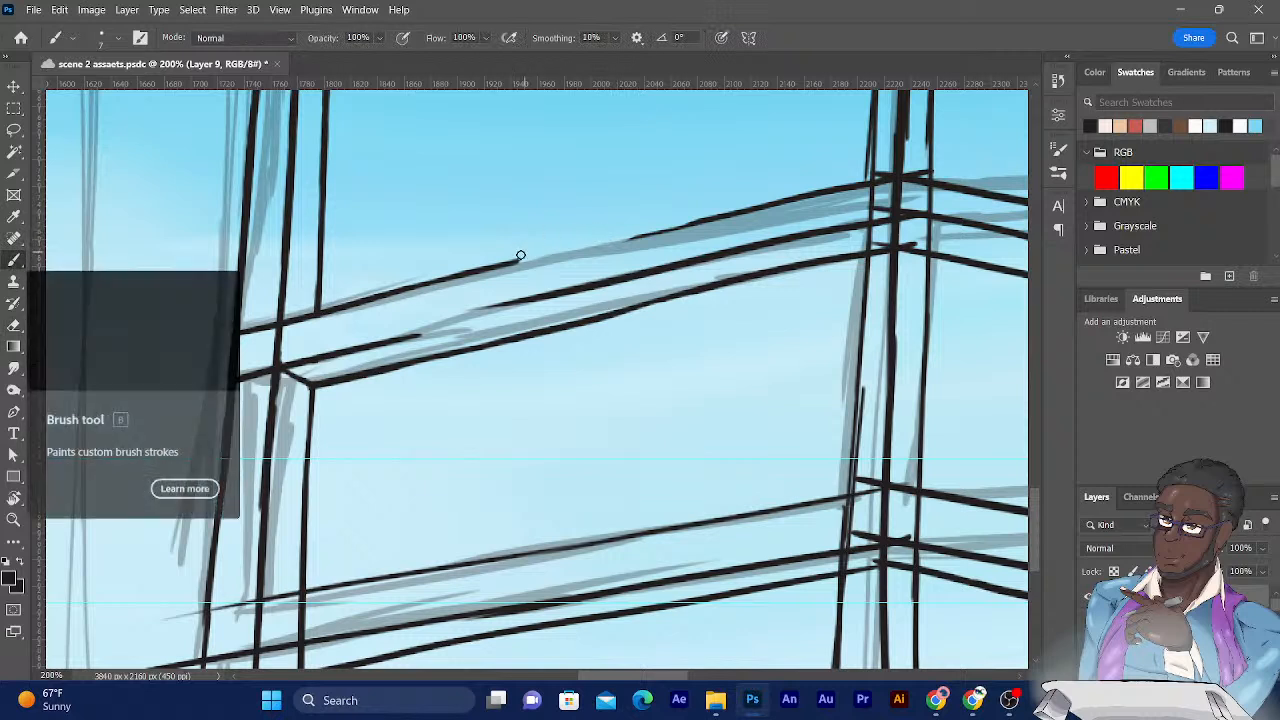
{"action": "mouse_move", "coordinate": [506, 264]}
{"action": "left_mouse_down"}
{"action": "mouse_move", "coordinate": [700, 225]}
{"action": "mouse_move", "coordinate": [587, 253]}
{"action": "left_mouse_up"}
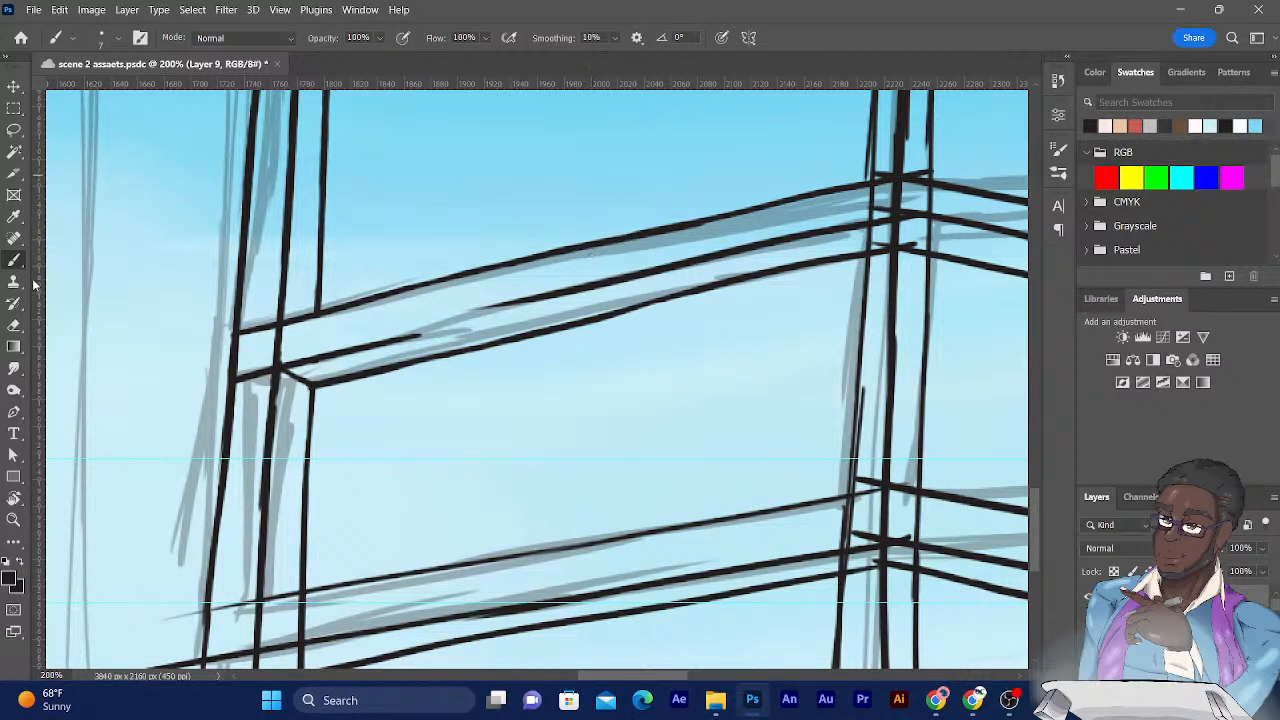
Erase the floor band's line overshoots around the central corner edge and redraw the middle line's join to that edge.
{"action": "left_click", "coordinate": [14, 325]}
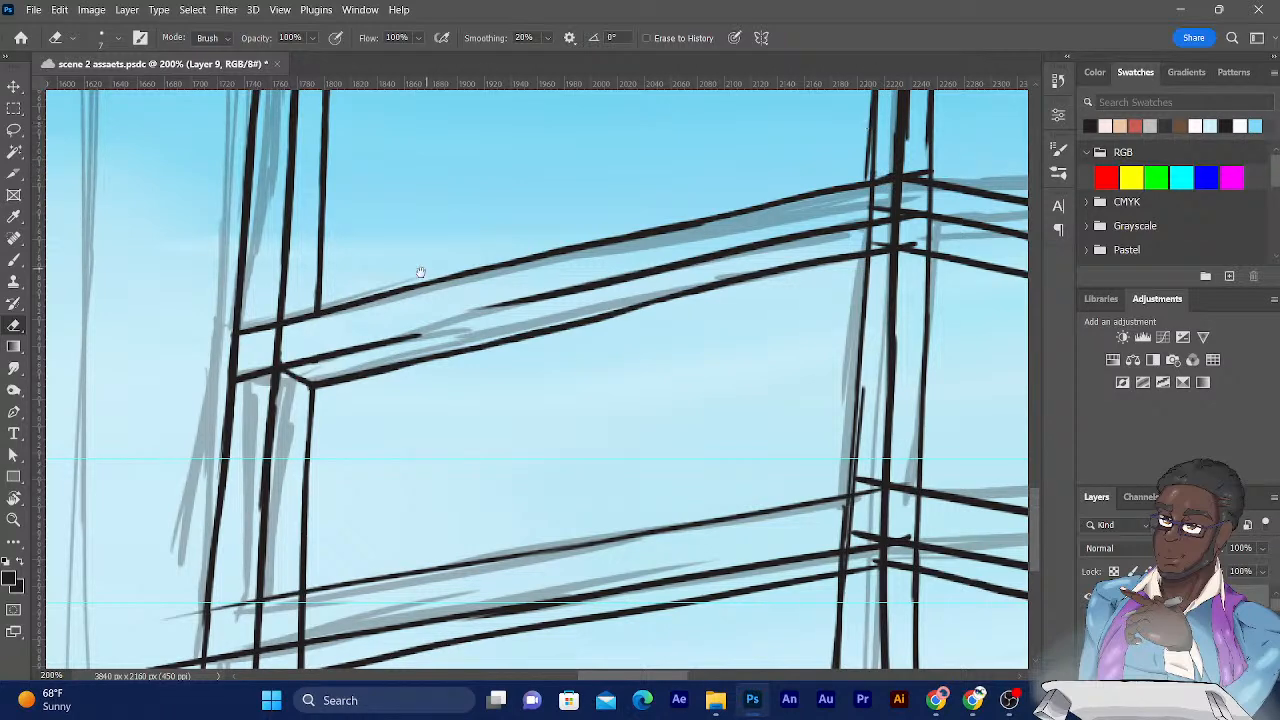
{"action": "left_click_drag", "start_coordinate": [417, 284], "coordinate": [223, 477]}
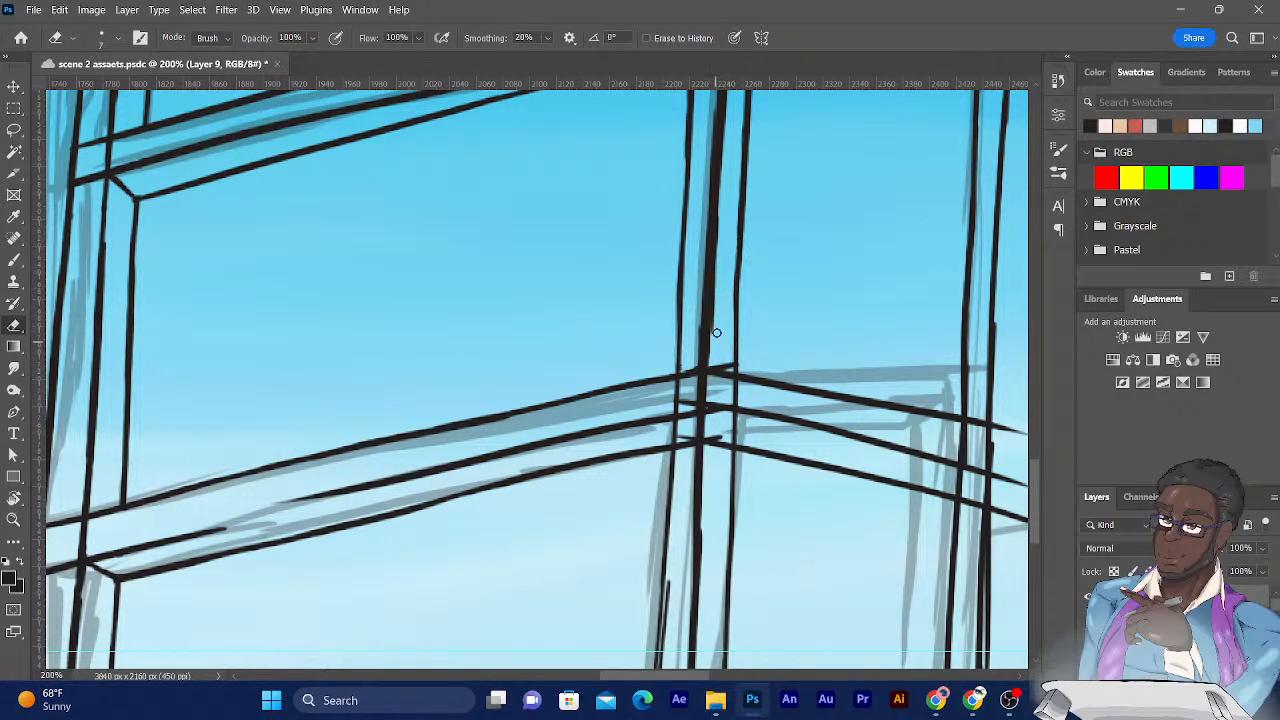
{"action": "left_click_drag", "start_coordinate": [712, 341], "coordinate": [719, 250]}
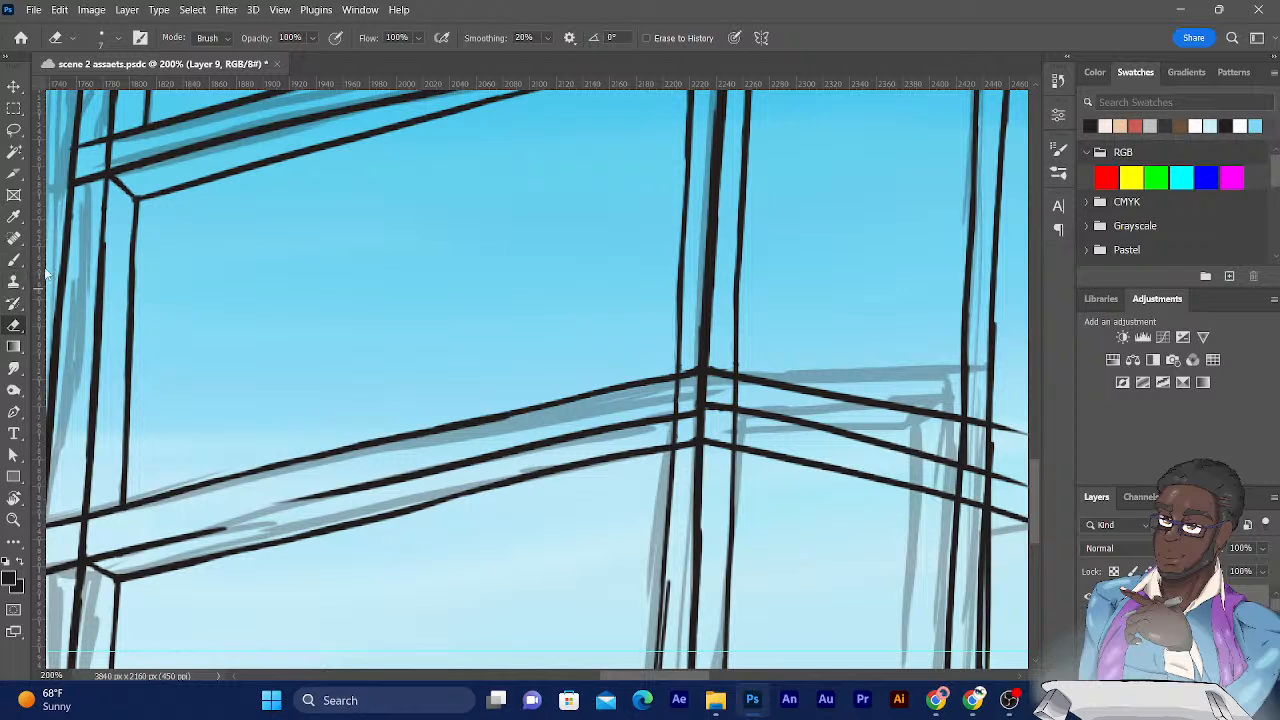
{"action": "left_click", "coordinate": [14, 260]}
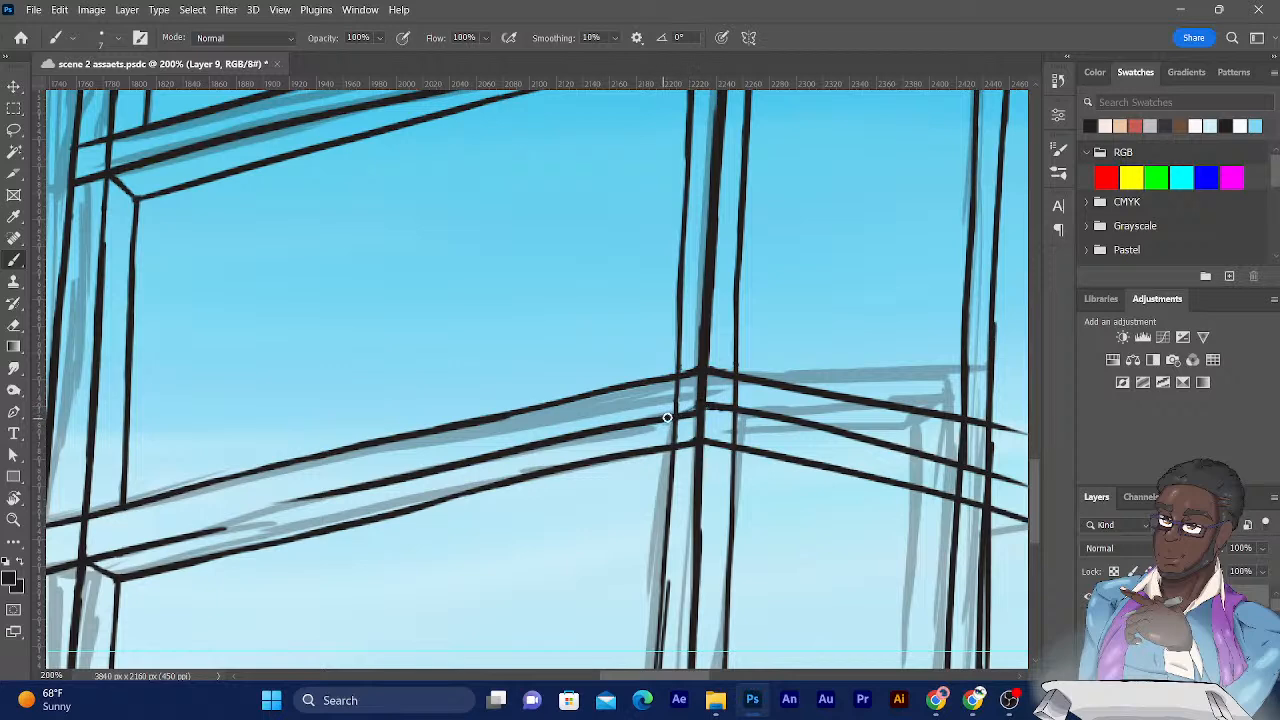
{"action": "left_click_drag", "start_coordinate": [663, 418], "coordinate": [698, 408]}
Erase the band's line ends extending past the tower's right edge, along with its bottom line inside the right column.
{"action": "left_click_drag", "start_coordinate": [760, 354], "coordinate": [682, 334]}
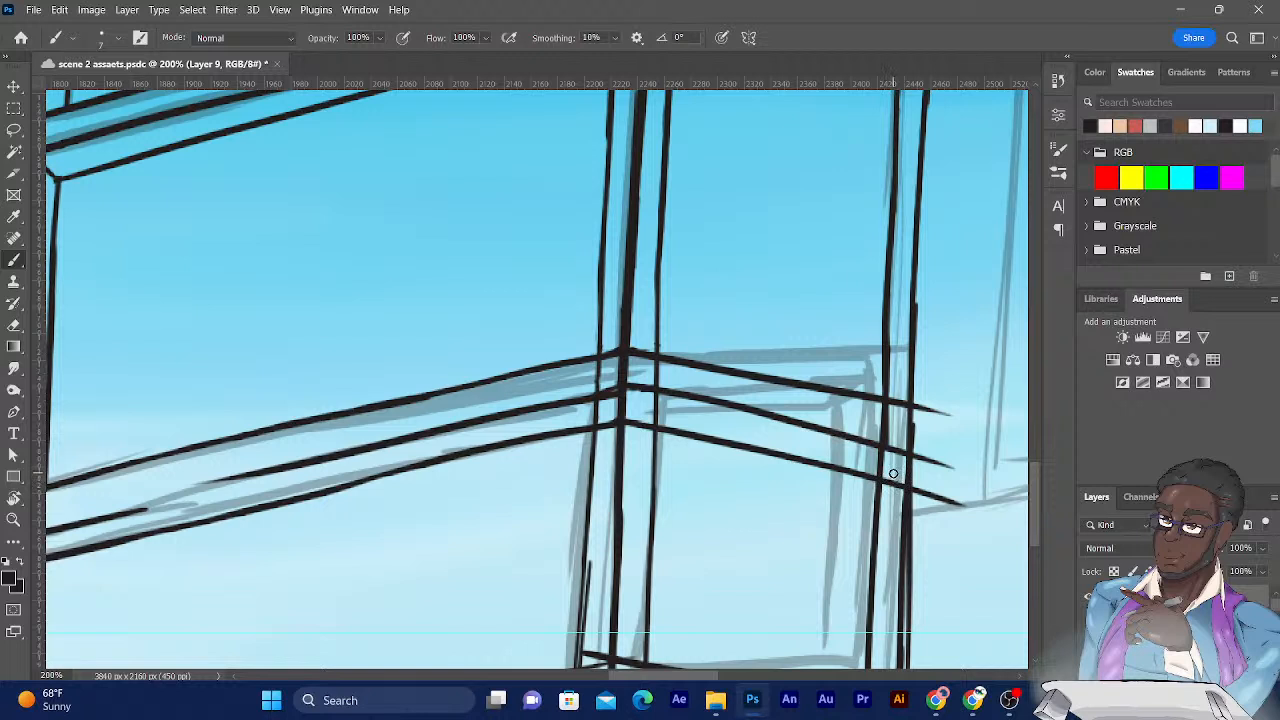
{"action": "left_click_drag", "start_coordinate": [891, 510], "coordinate": [893, 474]}
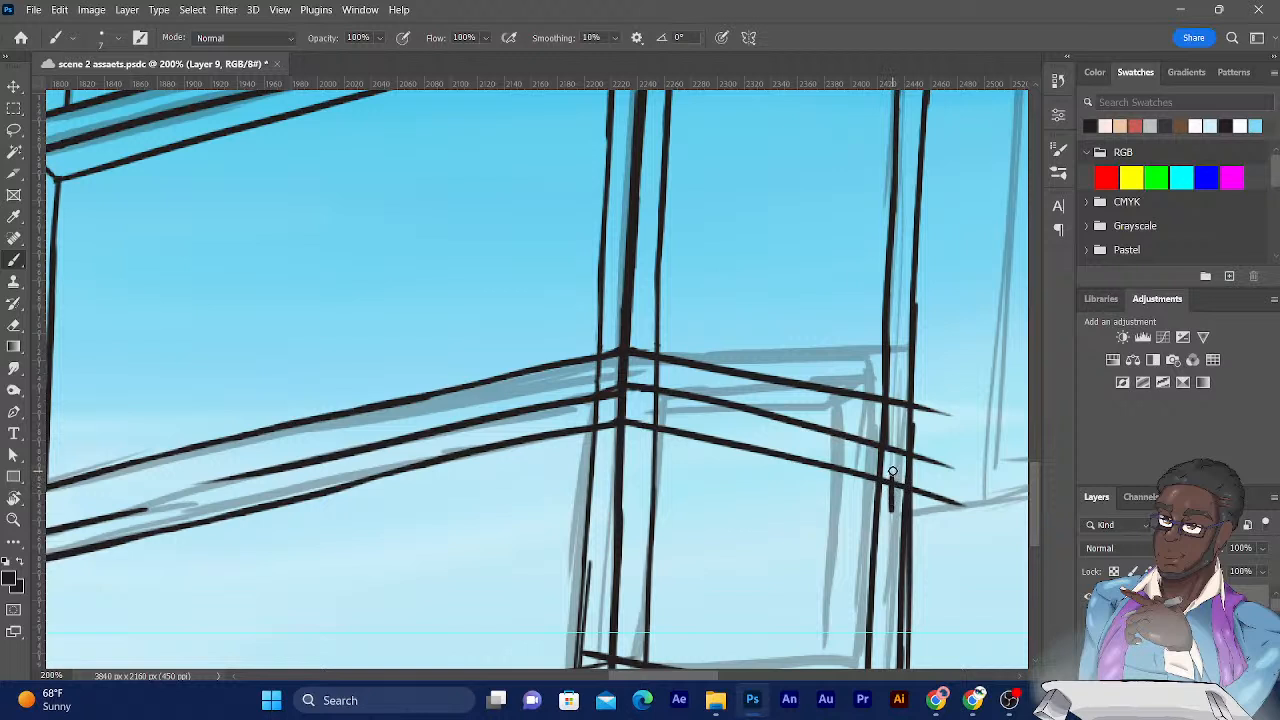
{"action": "left_click", "coordinate": [14, 324]}
{"action": "mouse_move", "coordinate": [893, 495]}
{"action": "left_mouse_down"}
{"action": "mouse_move", "coordinate": [888, 478]}
{"action": "mouse_move", "coordinate": [889, 503]}
{"action": "mouse_move", "coordinate": [894, 486]}
{"action": "mouse_move", "coordinate": [960, 520]}
{"action": "mouse_move", "coordinate": [946, 494]}
{"action": "mouse_move", "coordinate": [933, 504]}
{"action": "mouse_move", "coordinate": [920, 486]}
{"action": "mouse_move", "coordinate": [920, 445]}
{"action": "mouse_move", "coordinate": [917, 494]}
{"action": "left_mouse_up"}
{"action": "mouse_move", "coordinate": [940, 406]}
{"action": "left_mouse_down"}
{"action": "mouse_move", "coordinate": [928, 399]}
{"action": "mouse_move", "coordinate": [920, 434]}
{"action": "mouse_move", "coordinate": [917, 395]}
{"action": "mouse_move", "coordinate": [918, 452]}
{"action": "mouse_move", "coordinate": [919, 429]}
{"action": "left_mouse_up"}
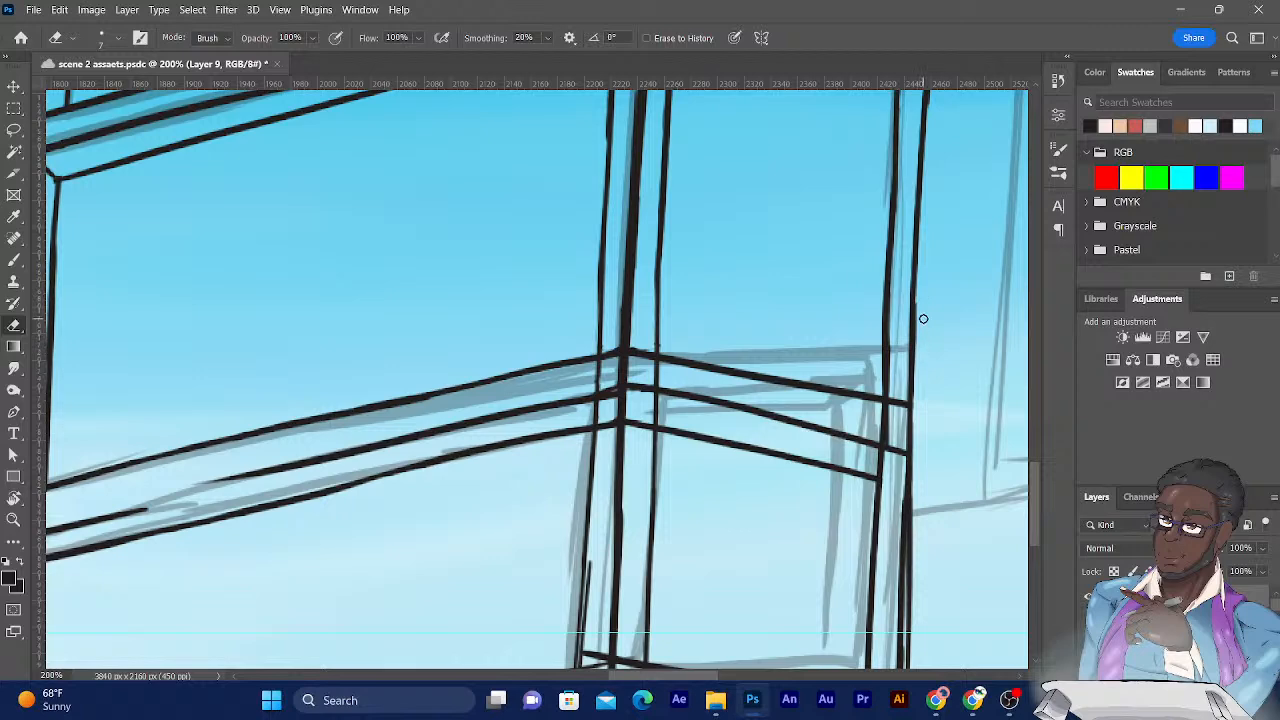
Erase the doubled stroke on the corner column's left vertical and the lowest band's line overshoots around the corner.
{"action": "left_click_drag", "start_coordinate": [689, 443], "coordinate": [786, 291]}
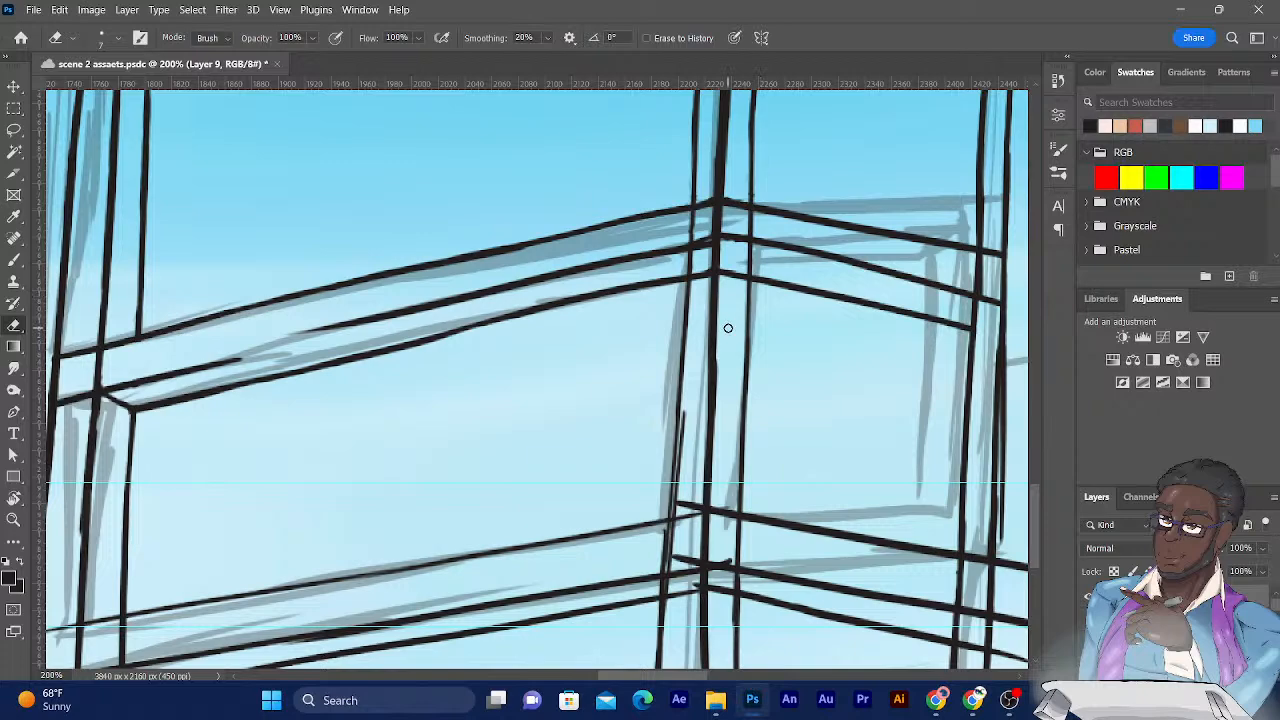
{"action": "mouse_move", "coordinate": [183, 423]}
{"action": "left_mouse_down"}
{"action": "mouse_move", "coordinate": [289, 363]}
{"action": "mouse_move", "coordinate": [202, 321]}
{"action": "left_mouse_up"}
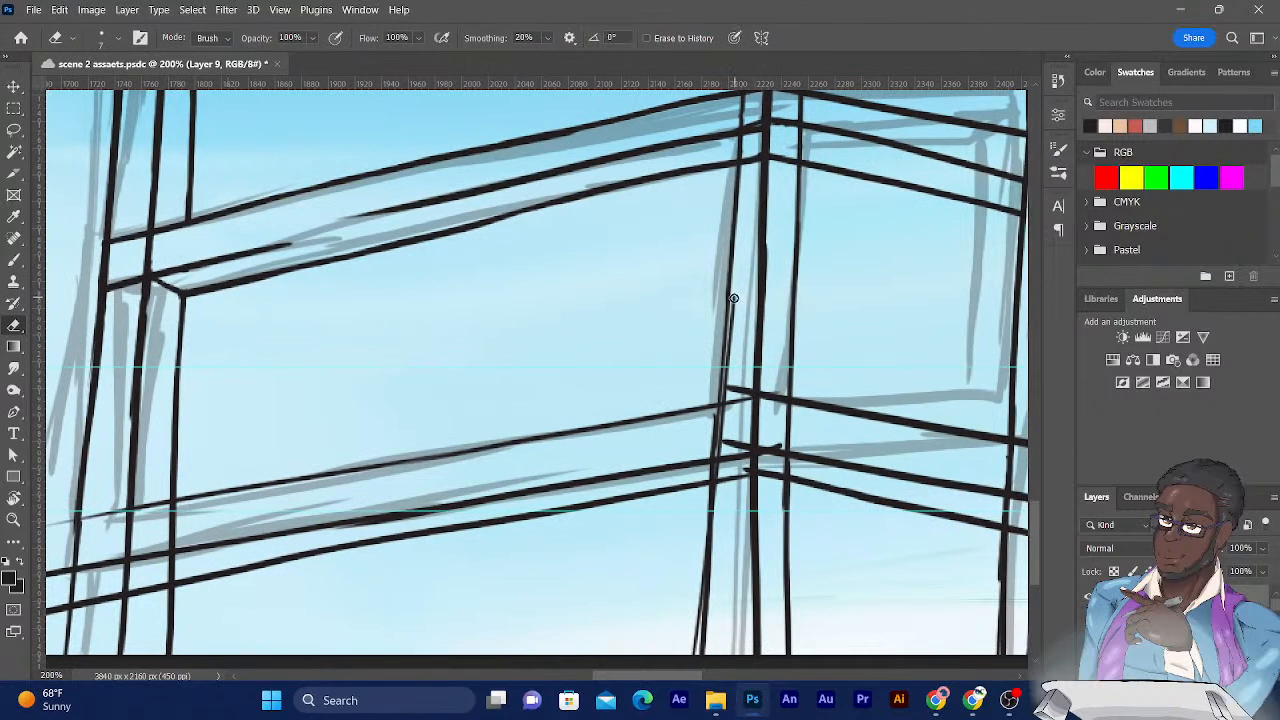
{"action": "left_click_drag", "start_coordinate": [731, 287], "coordinate": [730, 280]}
{"action": "mouse_move", "coordinate": [737, 351]}
{"action": "left_mouse_down"}
{"action": "mouse_move", "coordinate": [736, 287]}
{"action": "mouse_move", "coordinate": [733, 362]}
{"action": "left_mouse_up"}
{"action": "left_click_drag", "start_coordinate": [733, 308], "coordinate": [730, 386]}
{"action": "left_click_drag", "start_coordinate": [732, 339], "coordinate": [726, 390]}
{"action": "left_click_drag", "start_coordinate": [730, 337], "coordinate": [727, 391]}
Erase the lowest band's bottom line across the corner column and the doubled vertical stroke beneath it.
{"action": "left_click_drag", "start_coordinate": [646, 349], "coordinate": [489, 282]}
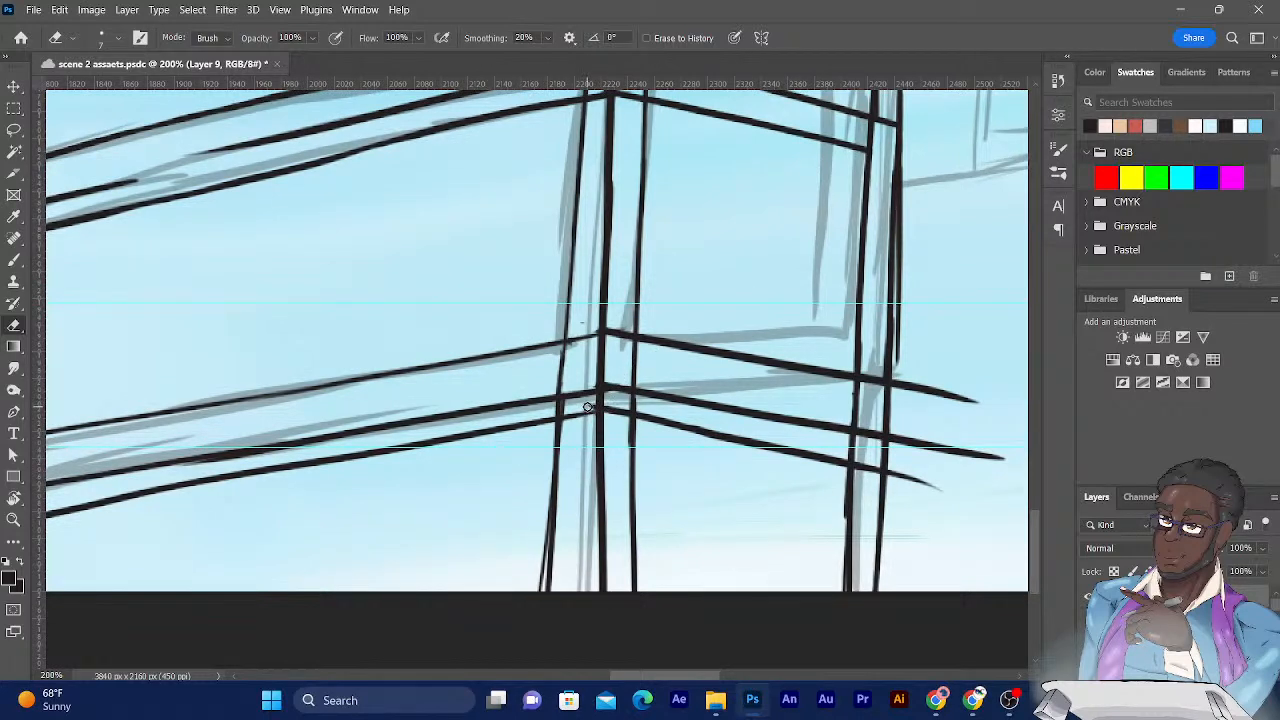
{"action": "left_click_drag", "start_coordinate": [589, 408], "coordinate": [567, 426]}
{"action": "left_click_drag", "start_coordinate": [537, 557], "coordinate": [539, 584]}
{"action": "key", "text": "ctrl+z"}
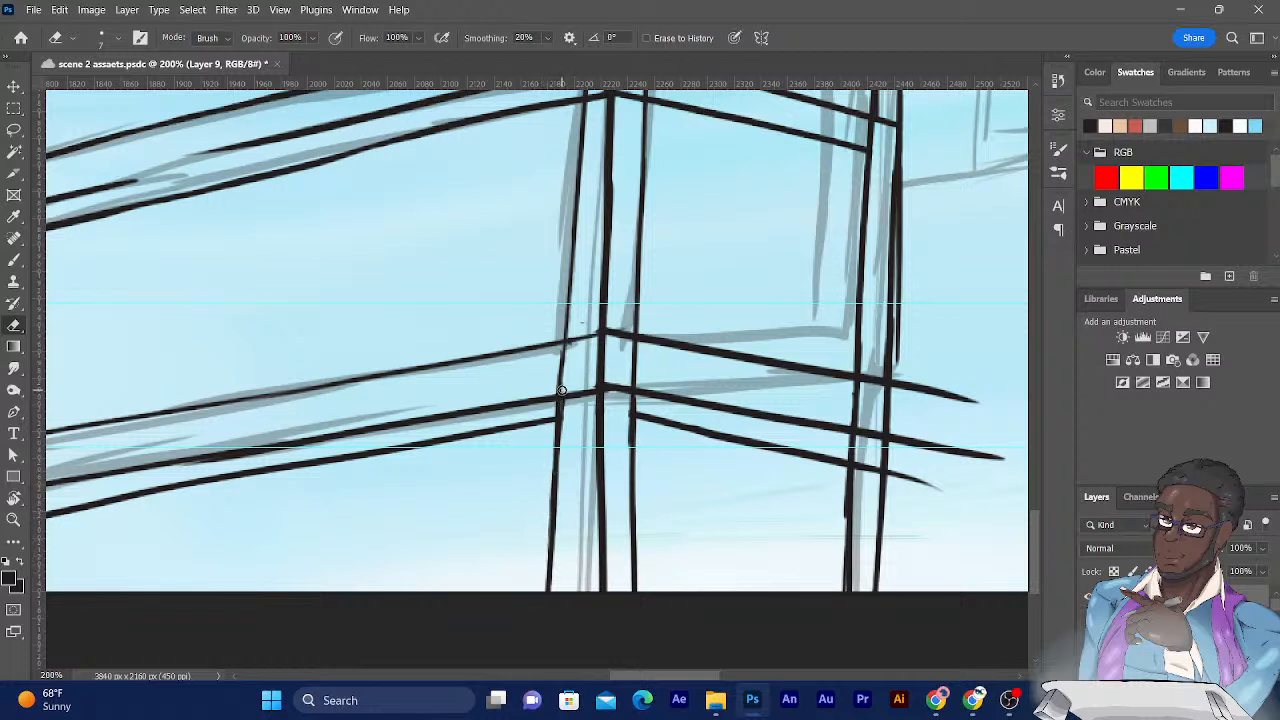
Redraw the corner column's left vertical with smooth strokes through the lowest band and up to the band above.
{"action": "left_click", "coordinate": [14, 258]}
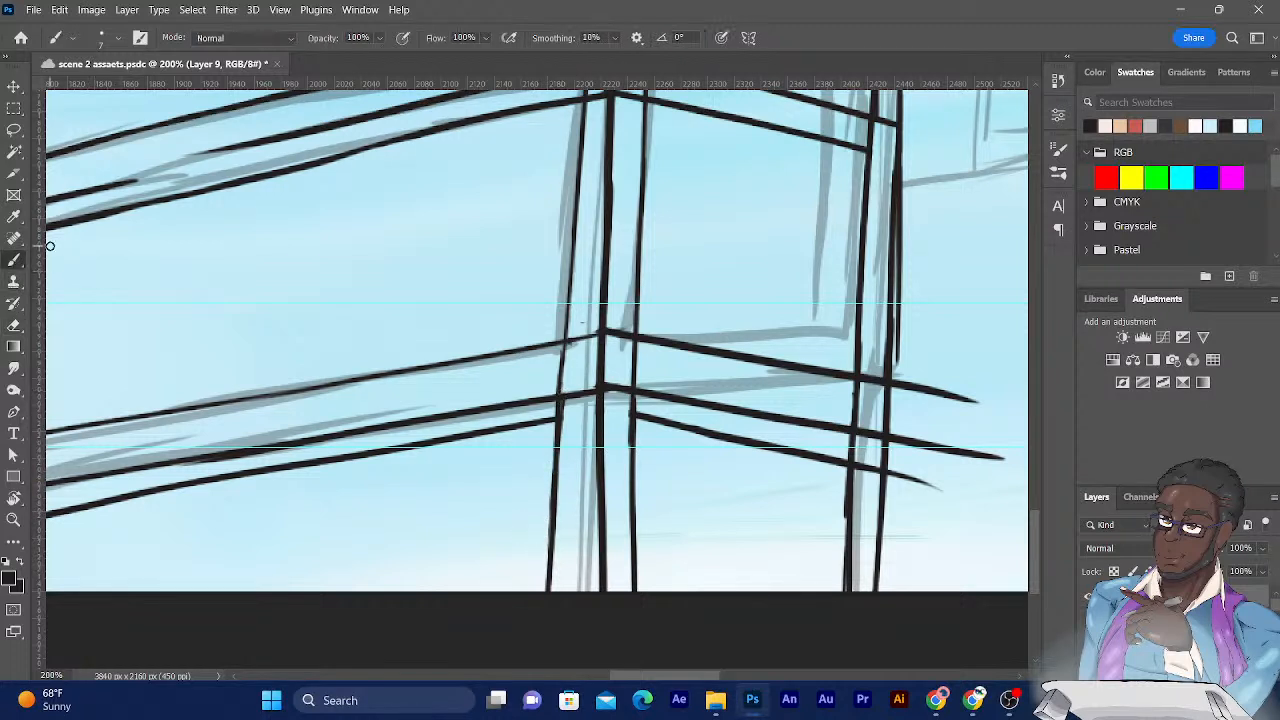
{"action": "mouse_move", "coordinate": [565, 347]}
{"action": "left_mouse_down"}
{"action": "mouse_move", "coordinate": [558, 413]}
{"action": "mouse_move", "coordinate": [560, 388]}
{"action": "left_mouse_up"}
{"action": "left_click_drag", "start_coordinate": [565, 322], "coordinate": [570, 270]}
{"action": "left_click_drag", "start_coordinate": [566, 328], "coordinate": [570, 254]}
{"action": "mouse_move", "coordinate": [574, 204]}
{"action": "left_mouse_down"}
{"action": "mouse_move", "coordinate": [570, 262]}
{"action": "mouse_move", "coordinate": [586, 92]}
{"action": "left_mouse_up"}
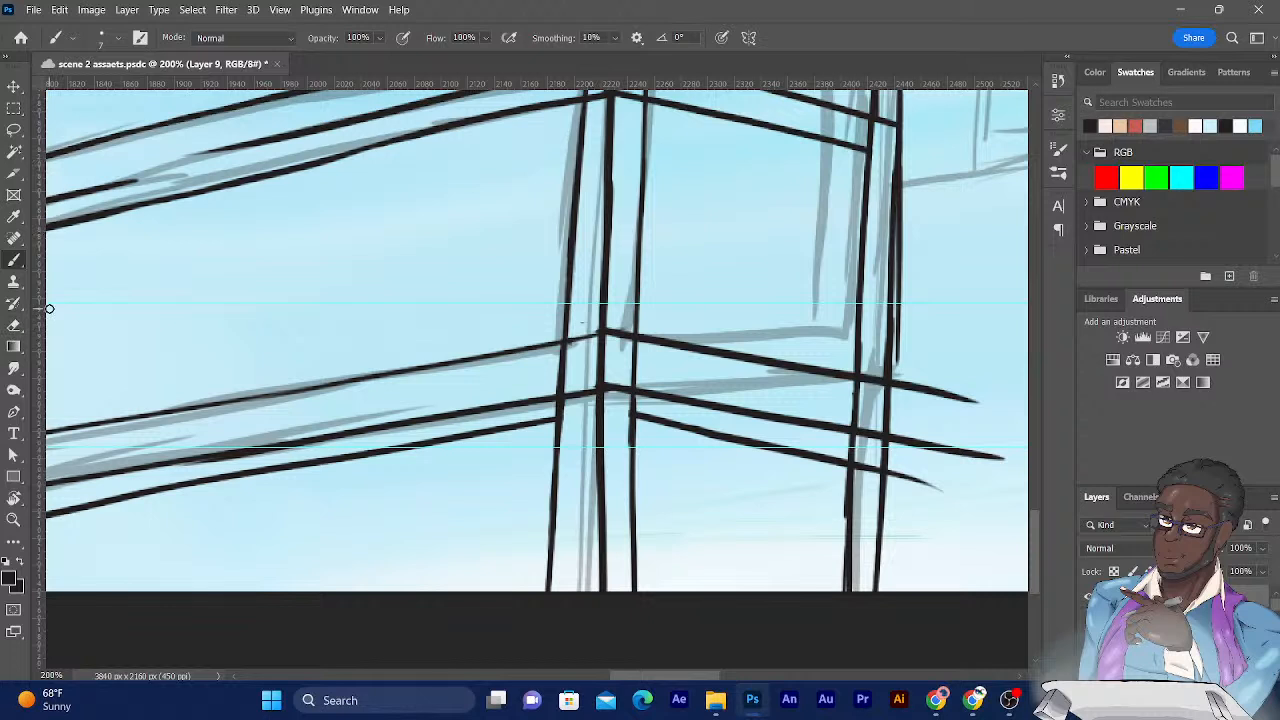
Erase the lowest band's overshoots past the tower's right edge and the doubled stroke along that outer vertical.
{"action": "key", "text": "e"}
{"action": "mouse_move", "coordinate": [980, 371]}
{"action": "left_mouse_down"}
{"action": "mouse_move", "coordinate": [979, 426]}
{"action": "mouse_move", "coordinate": [955, 432]}
{"action": "mouse_move", "coordinate": [971, 448]}
{"action": "mouse_move", "coordinate": [1003, 434]}
{"action": "left_mouse_up"}
{"action": "mouse_move", "coordinate": [968, 374]}
{"action": "left_mouse_down"}
{"action": "mouse_move", "coordinate": [951, 366]}
{"action": "mouse_move", "coordinate": [929, 477]}
{"action": "mouse_move", "coordinate": [939, 484]}
{"action": "mouse_move", "coordinate": [923, 500]}
{"action": "mouse_move", "coordinate": [909, 423]}
{"action": "mouse_move", "coordinate": [897, 454]}
{"action": "mouse_move", "coordinate": [891, 440]}
{"action": "mouse_move", "coordinate": [893, 483]}
{"action": "mouse_move", "coordinate": [914, 360]}
{"action": "mouse_move", "coordinate": [897, 390]}
{"action": "left_mouse_up"}
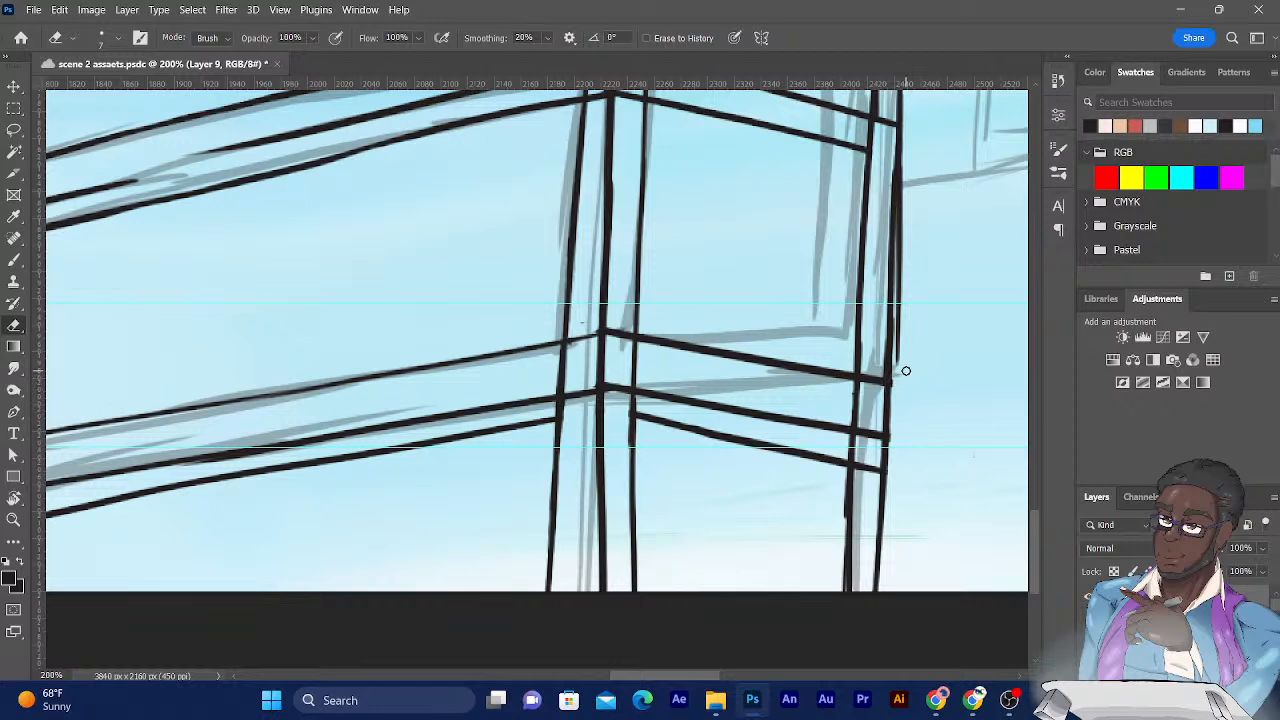
{"action": "mouse_move", "coordinate": [511, 247]}
{"action": "left_mouse_down"}
{"action": "mouse_move", "coordinate": [449, 323]}
{"action": "mouse_move", "coordinate": [397, 341]}
{"action": "left_mouse_up"}
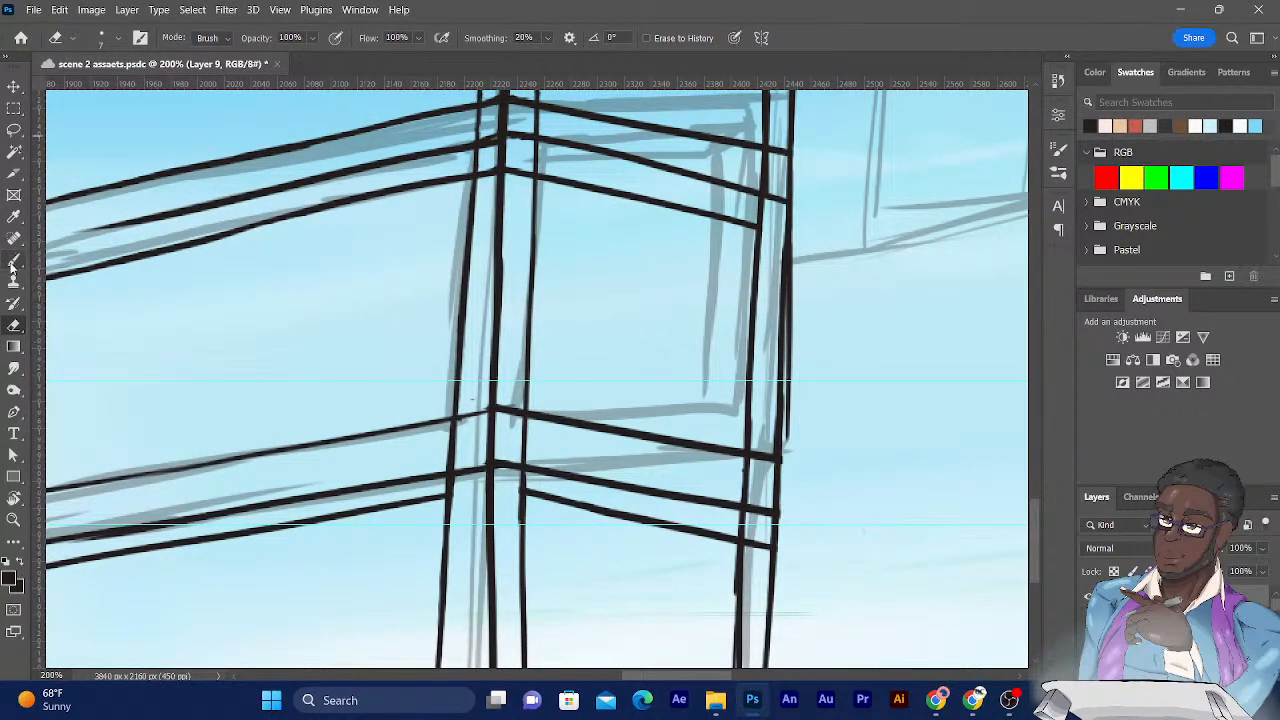
{"action": "mouse_move", "coordinate": [791, 434]}
{"action": "left_mouse_down"}
{"action": "mouse_move", "coordinate": [794, 346]}
{"action": "mouse_move", "coordinate": [787, 448]}
{"action": "mouse_move", "coordinate": [799, 210]}
{"action": "mouse_move", "coordinate": [786, 512]}
{"action": "left_mouse_up"}
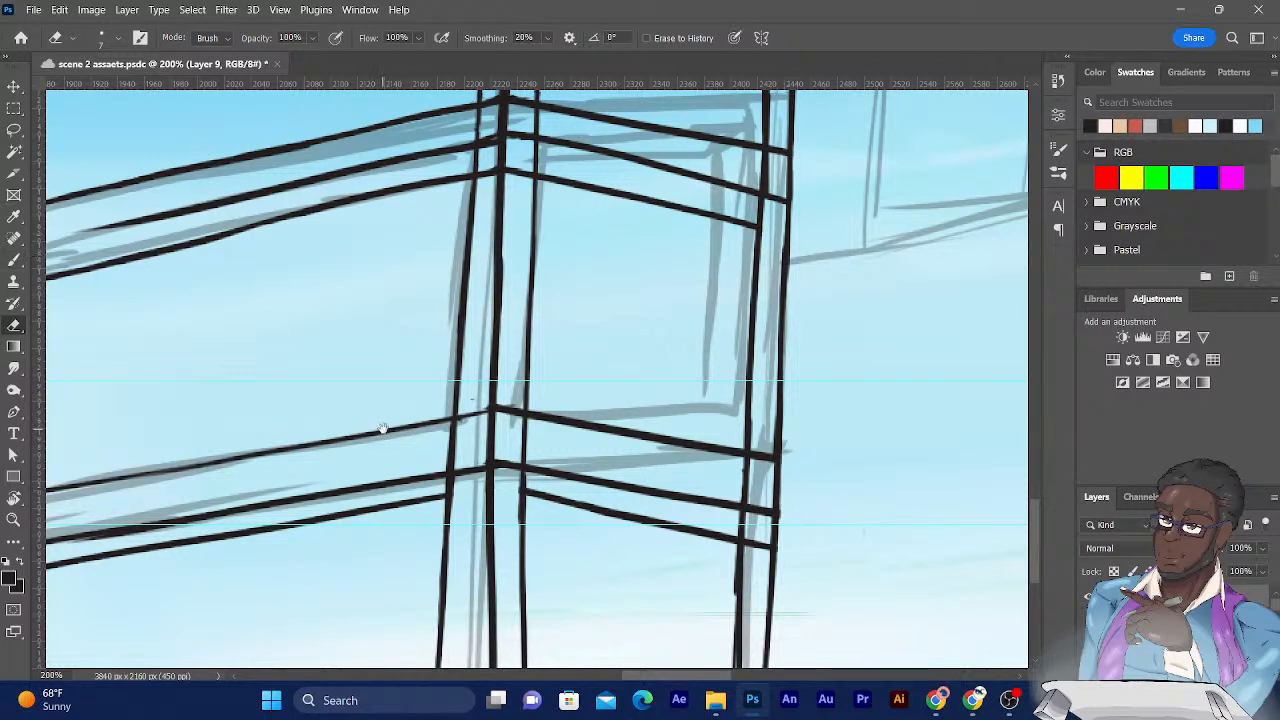
Erase the upper band's bottom line inside the corner column and the lowest band's bottom line inside the right column.
{"action": "mouse_move", "coordinate": [680, 506]}
{"action": "left_mouse_down"}
{"action": "mouse_move", "coordinate": [662, 484]}
{"action": "mouse_move", "coordinate": [598, 472]}
{"action": "mouse_move", "coordinate": [642, 497]}
{"action": "left_mouse_up"}
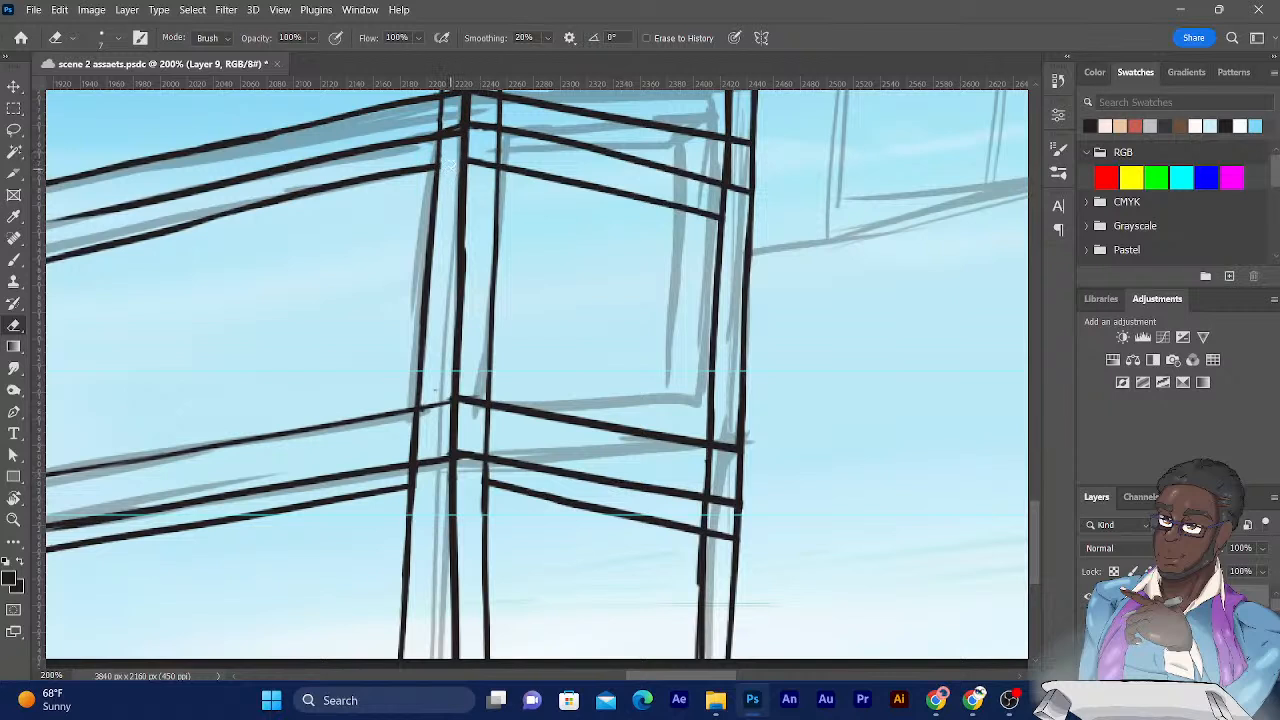
{"action": "left_click_drag", "start_coordinate": [472, 162], "coordinate": [486, 165]}
{"action": "left_click_drag", "start_coordinate": [720, 540], "coordinate": [729, 527]}
Draw a short corner diagonal between the lowest band's two lower lines at the tower's left column.
{"action": "left_click_drag", "start_coordinate": [408, 438], "coordinate": [690, 374]}
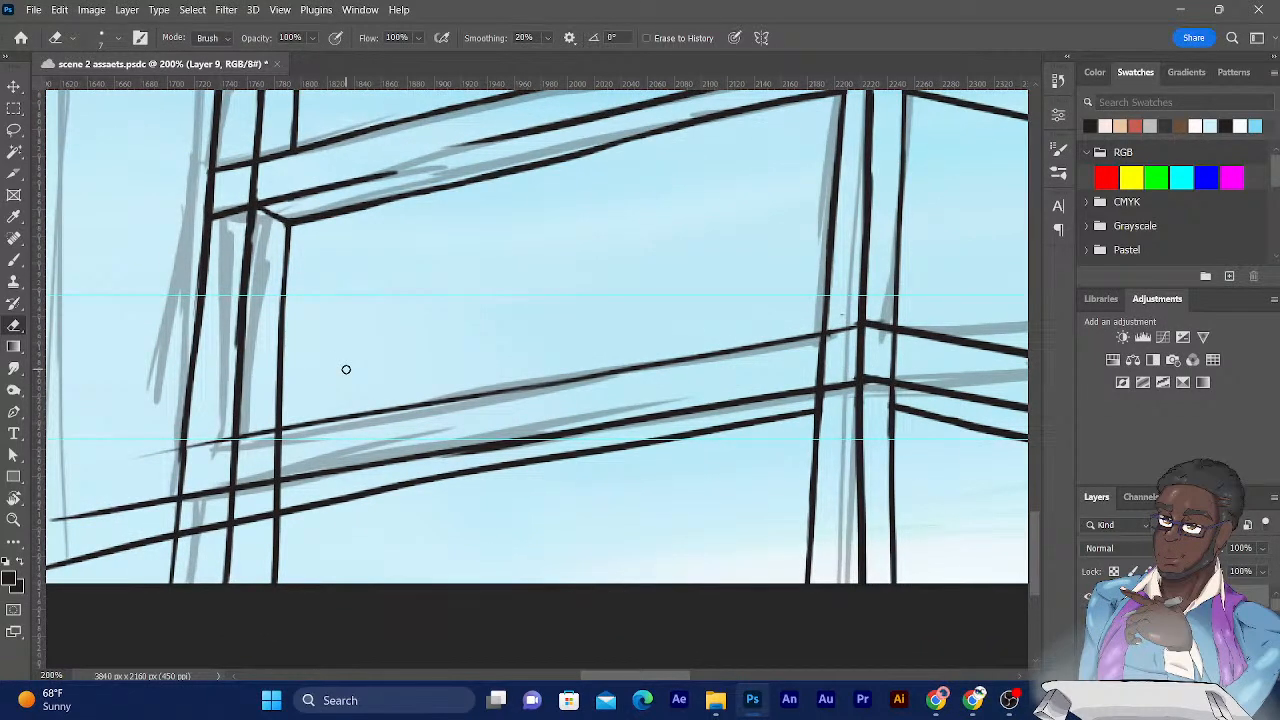
{"action": "left_click", "coordinate": [15, 260]}
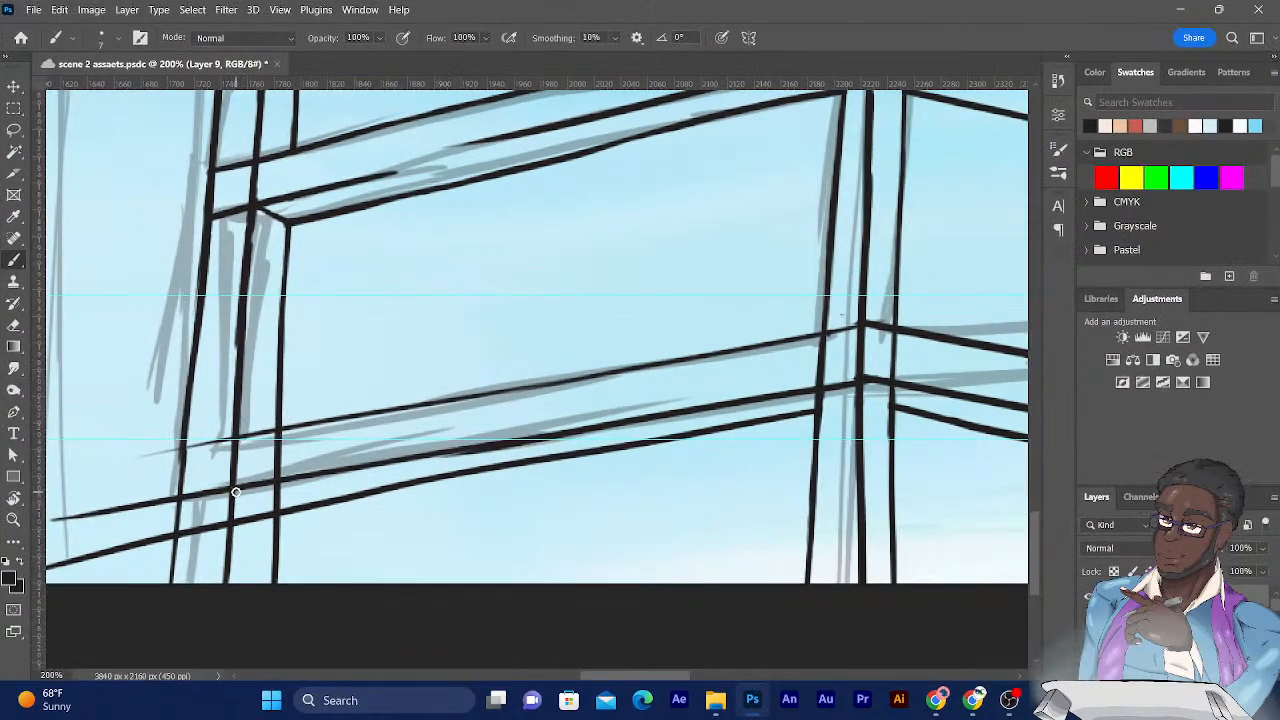
{"action": "left_click_drag", "start_coordinate": [230, 490], "coordinate": [272, 512]}
Erase the lowest band's line overshoots beyond the tower's left edge and save the document.
{"action": "left_click_drag", "start_coordinate": [137, 434], "coordinate": [359, 447]}
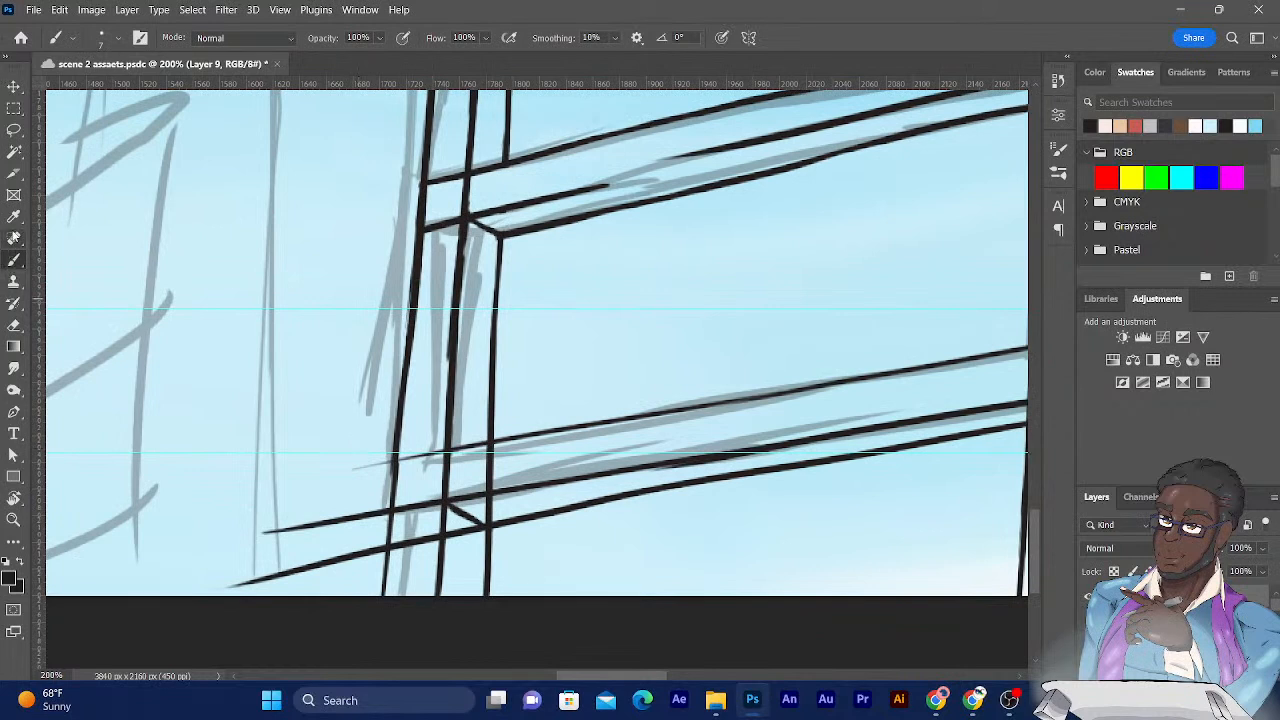
{"action": "left_click", "coordinate": [13, 326]}
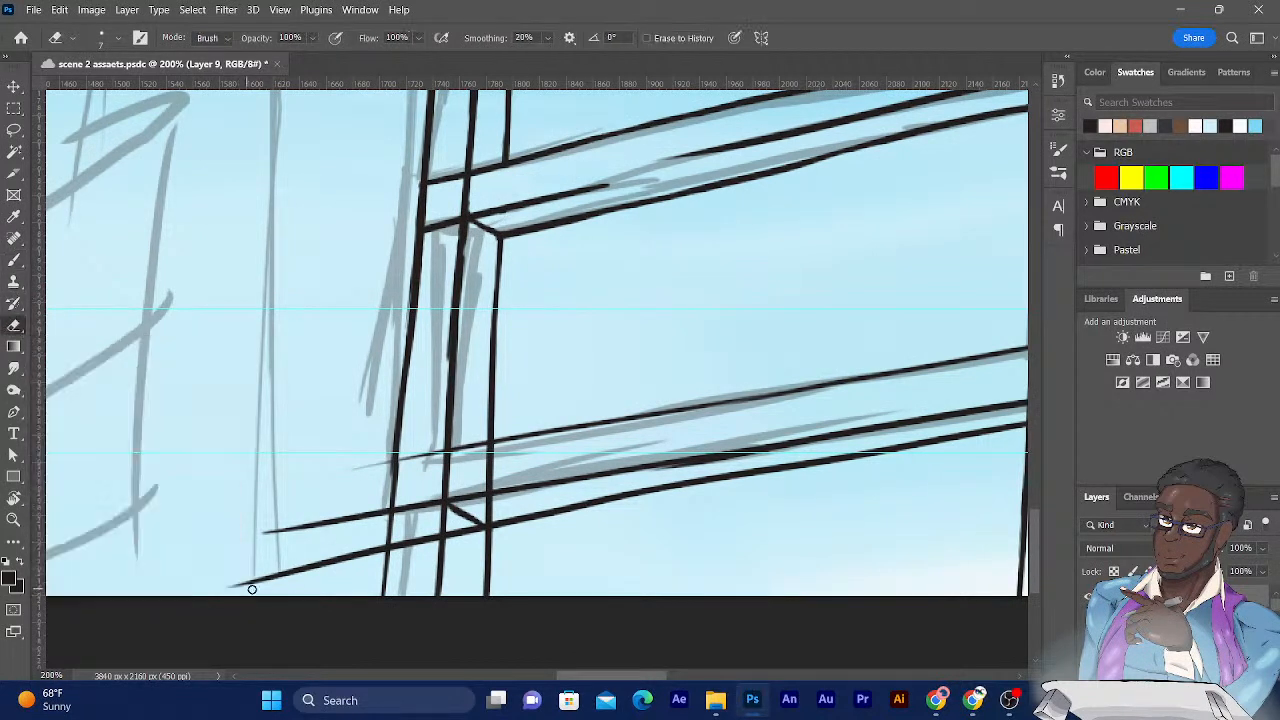
{"action": "left_click_drag", "start_coordinate": [243, 583], "coordinate": [256, 581]}
{"action": "mouse_move", "coordinate": [266, 531]}
{"action": "left_mouse_down"}
{"action": "mouse_move", "coordinate": [245, 557]}
{"action": "mouse_move", "coordinate": [282, 529]}
{"action": "left_mouse_up"}
{"action": "mouse_move", "coordinate": [267, 578]}
{"action": "left_mouse_down"}
{"action": "mouse_move", "coordinate": [342, 557]}
{"action": "mouse_move", "coordinate": [357, 567]}
{"action": "mouse_move", "coordinate": [384, 504]}
{"action": "mouse_move", "coordinate": [370, 559]}
{"action": "mouse_move", "coordinate": [298, 561]}
{"action": "mouse_move", "coordinate": [362, 512]}
{"action": "mouse_move", "coordinate": [344, 554]}
{"action": "left_mouse_up"}
{"action": "key", "text": "ctrl+s"}
Erase the lowest band's bottom line between the left column's verticals, beneath the new corner diagonal.
{"action": "mouse_move", "coordinate": [401, 537]}
{"action": "left_mouse_down"}
{"action": "mouse_move", "coordinate": [396, 552]}
{"action": "mouse_move", "coordinate": [435, 529]}
{"action": "left_mouse_up"}
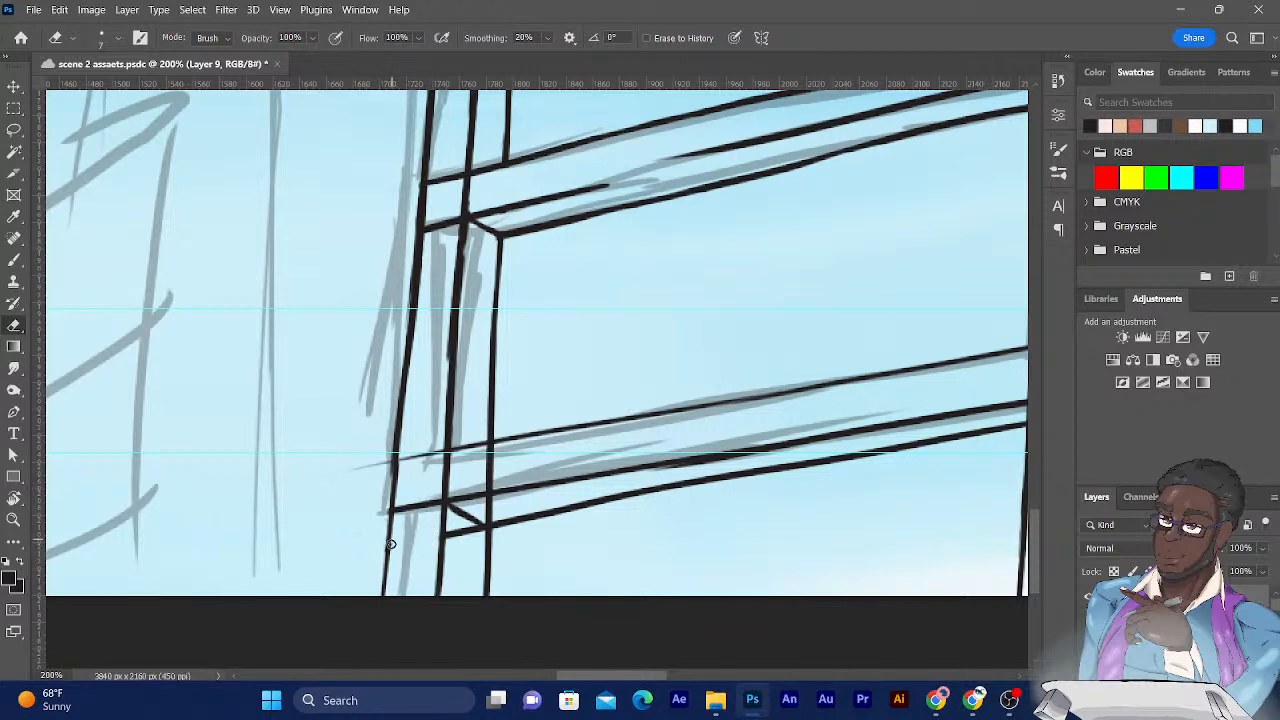
{"action": "left_click", "coordinate": [14, 260]}
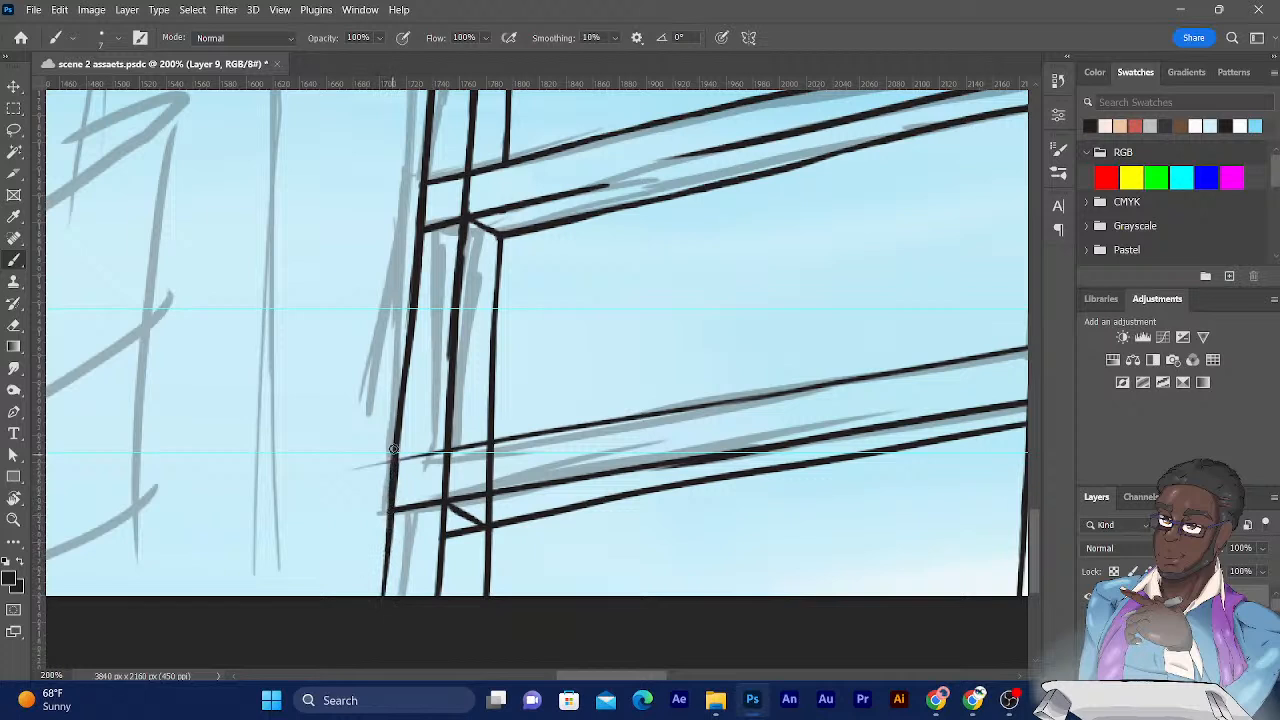
{"action": "left_click", "coordinate": [15, 325]}
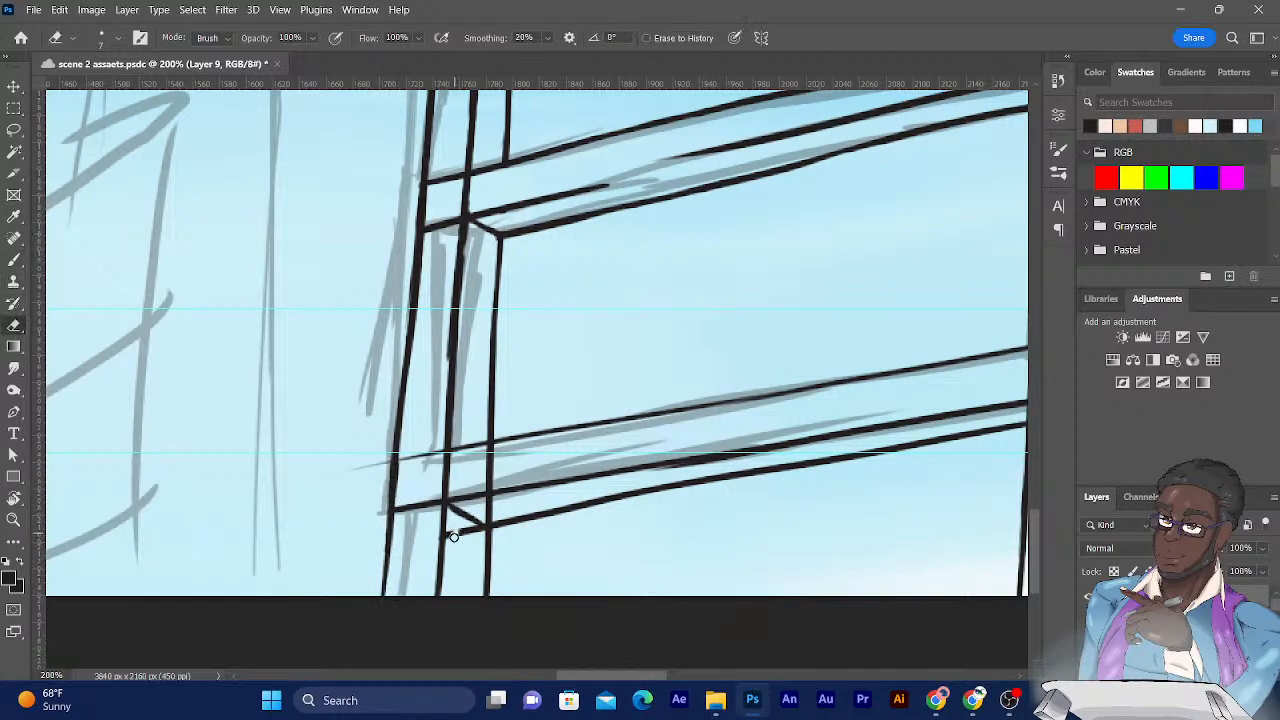
{"action": "left_click_drag", "start_coordinate": [455, 531], "coordinate": [478, 534]}
Review the whole skyscraper's line art from its base up to the rooftop and the sketched buildings behind it.
{"action": "key", "text": "ctrl+minus"}
{"action": "key", "text": "ctrl+minus"}
{"action": "key", "text": "ctrl+minus"}
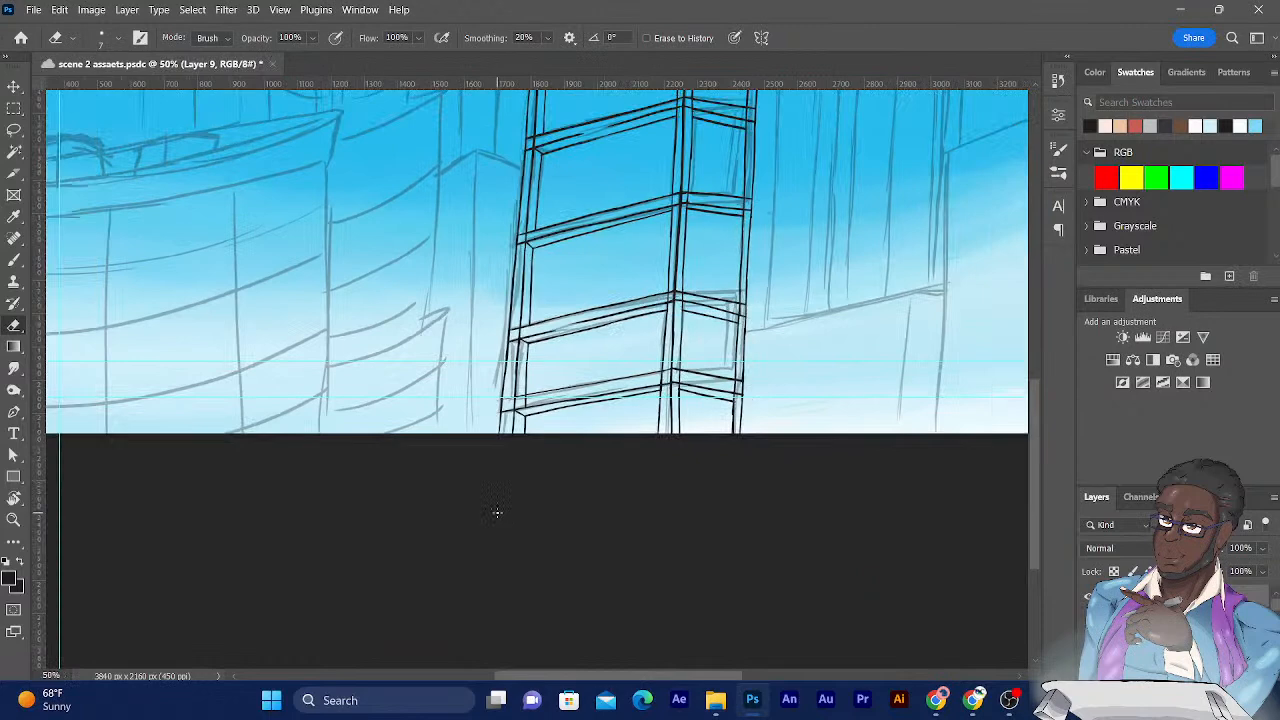
{"action": "left_click_drag", "start_coordinate": [530, 239], "coordinate": [514, 445]}
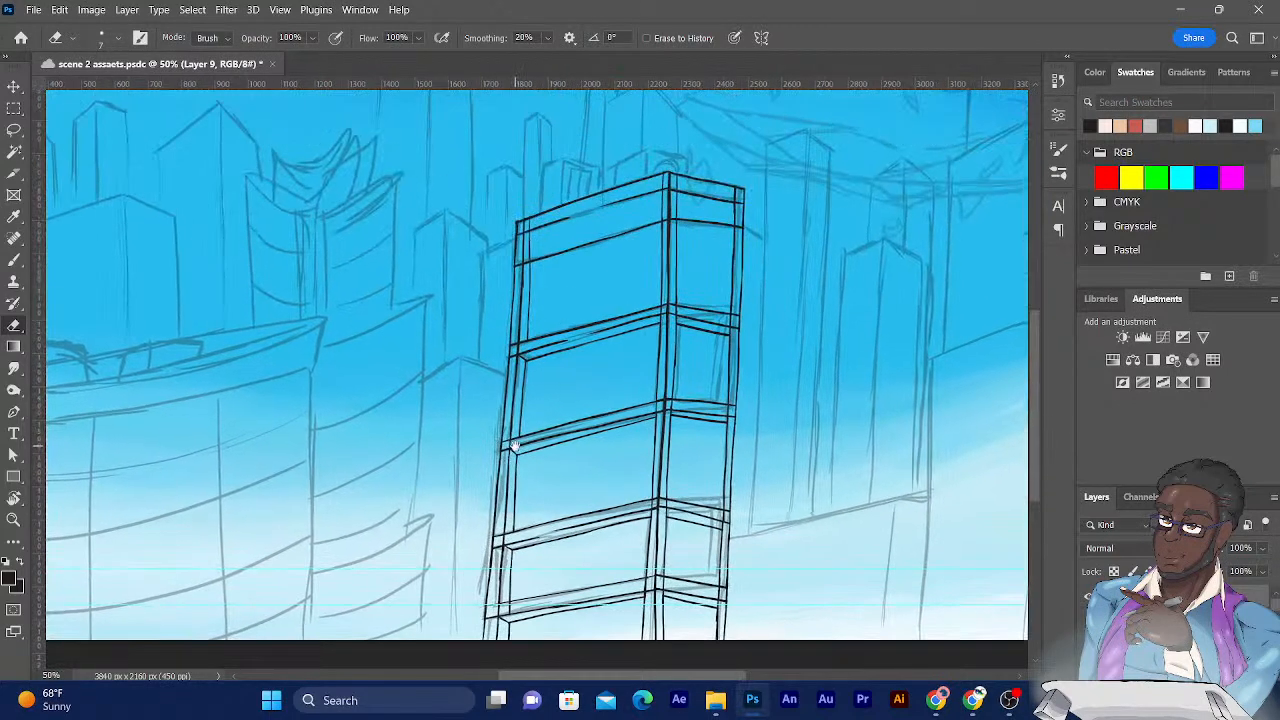
{"action": "left_click_drag", "start_coordinate": [503, 223], "coordinate": [486, 322]}
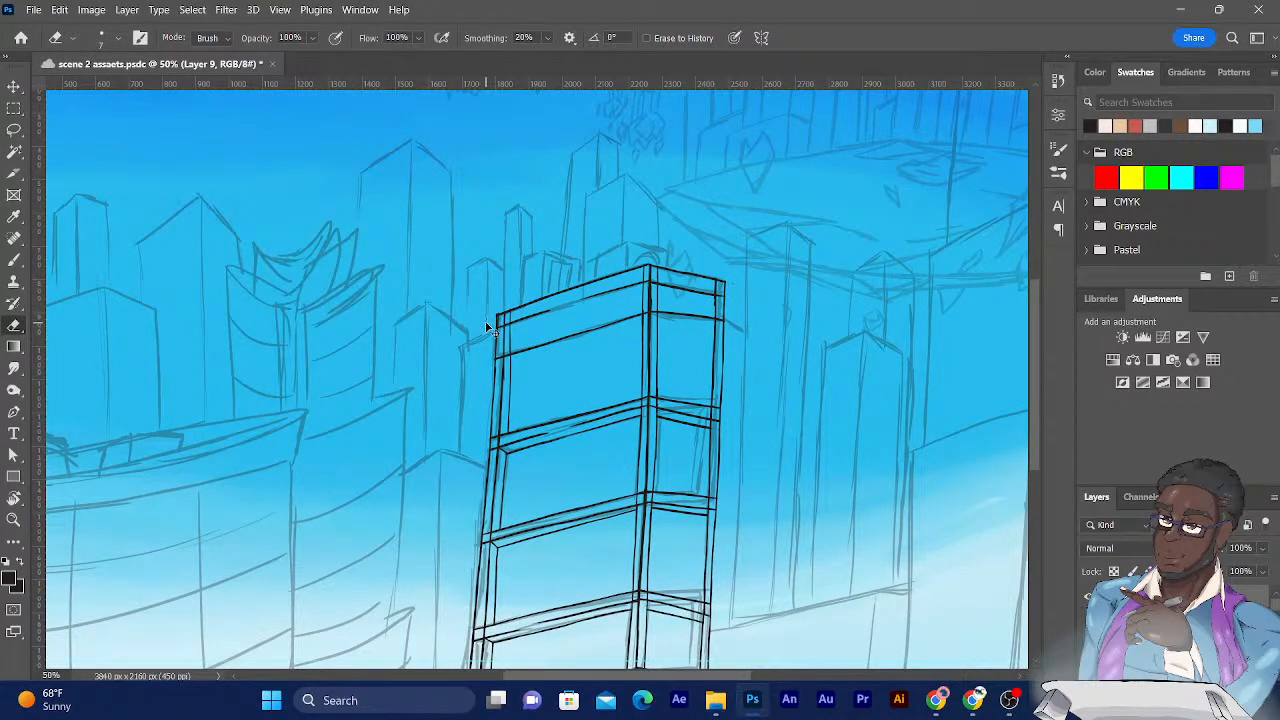
{"action": "key", "text": "ctrl+plus"}
{"action": "key", "text": "ctrl+plus"}
{"action": "key", "text": "ctrl+plus"}
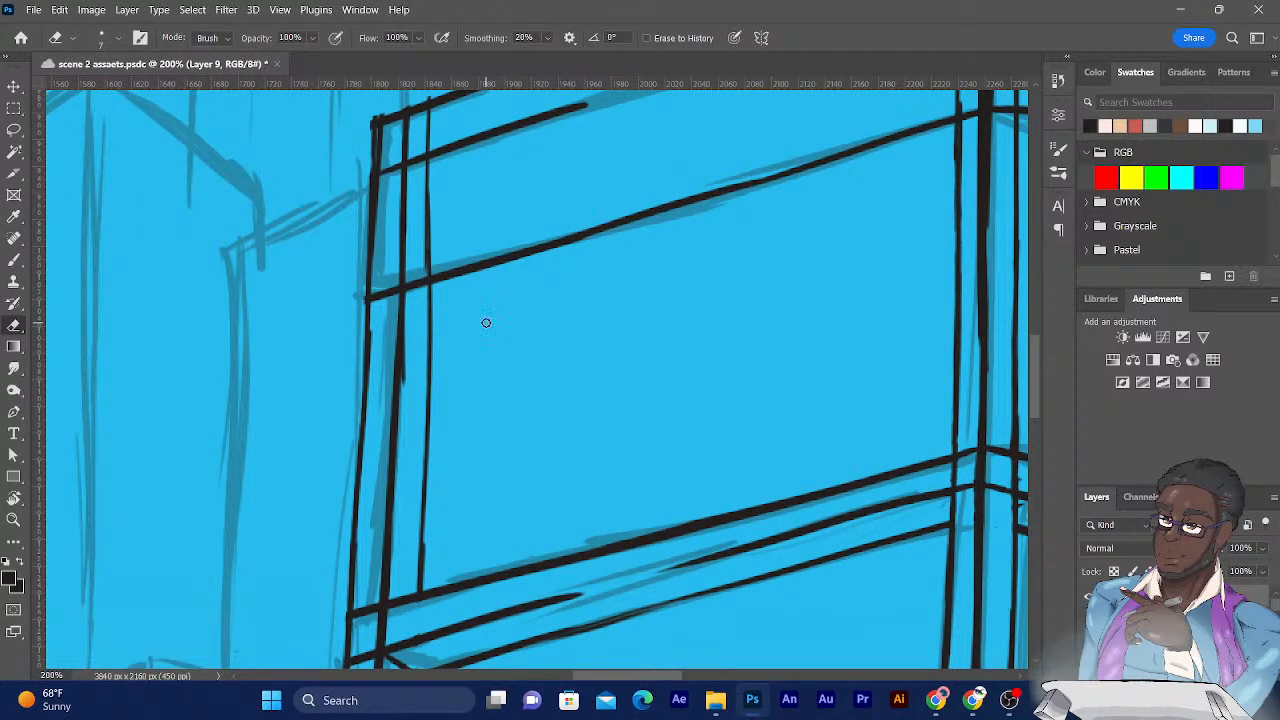
{"action": "left_click_drag", "start_coordinate": [392, 265], "coordinate": [388, 488]}
{"action": "mouse_move", "coordinate": [437, 277]}
{"action": "left_mouse_down"}
{"action": "mouse_move", "coordinate": [426, 417]}
{"action": "mouse_move", "coordinate": [444, 384]}
{"action": "left_mouse_up"}
{"action": "left_click_drag", "start_coordinate": [445, 486], "coordinate": [444, 494]}
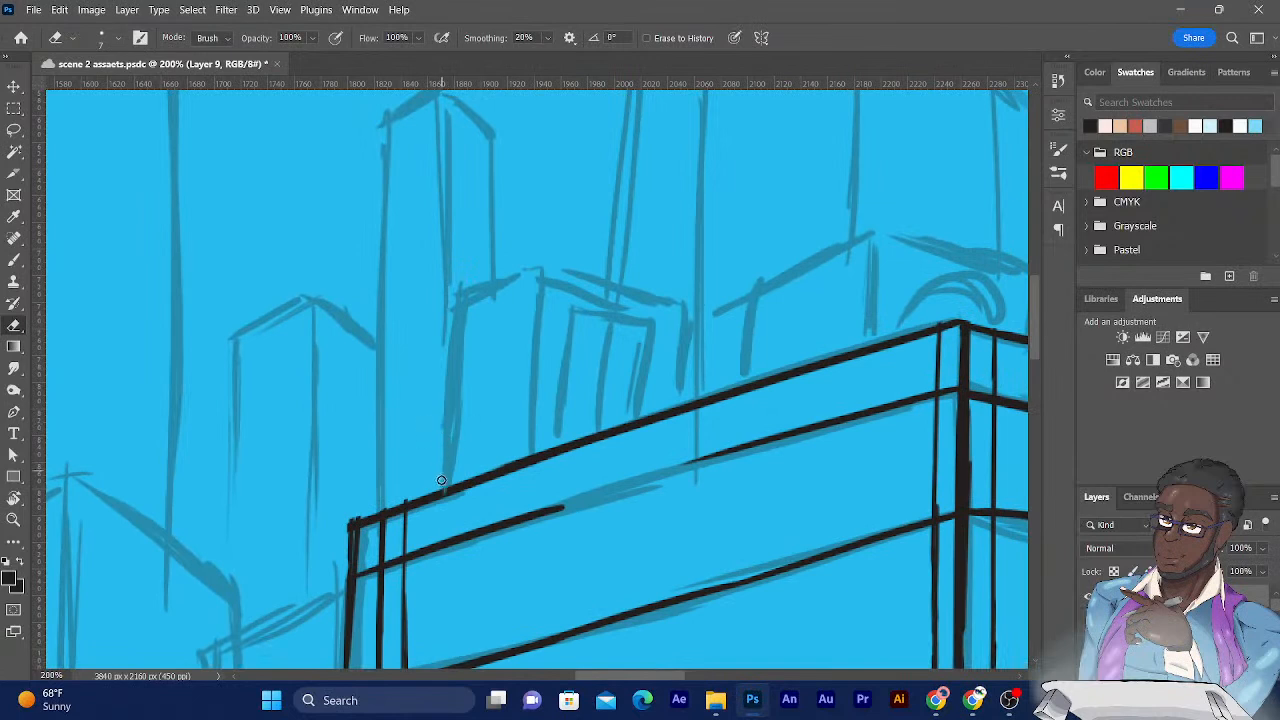
Ink the box-shaped structure above the skyscraper's roof over the sketch, with three vertical edges and two sloping top edges.
{"action": "left_click", "coordinate": [20, 259]}
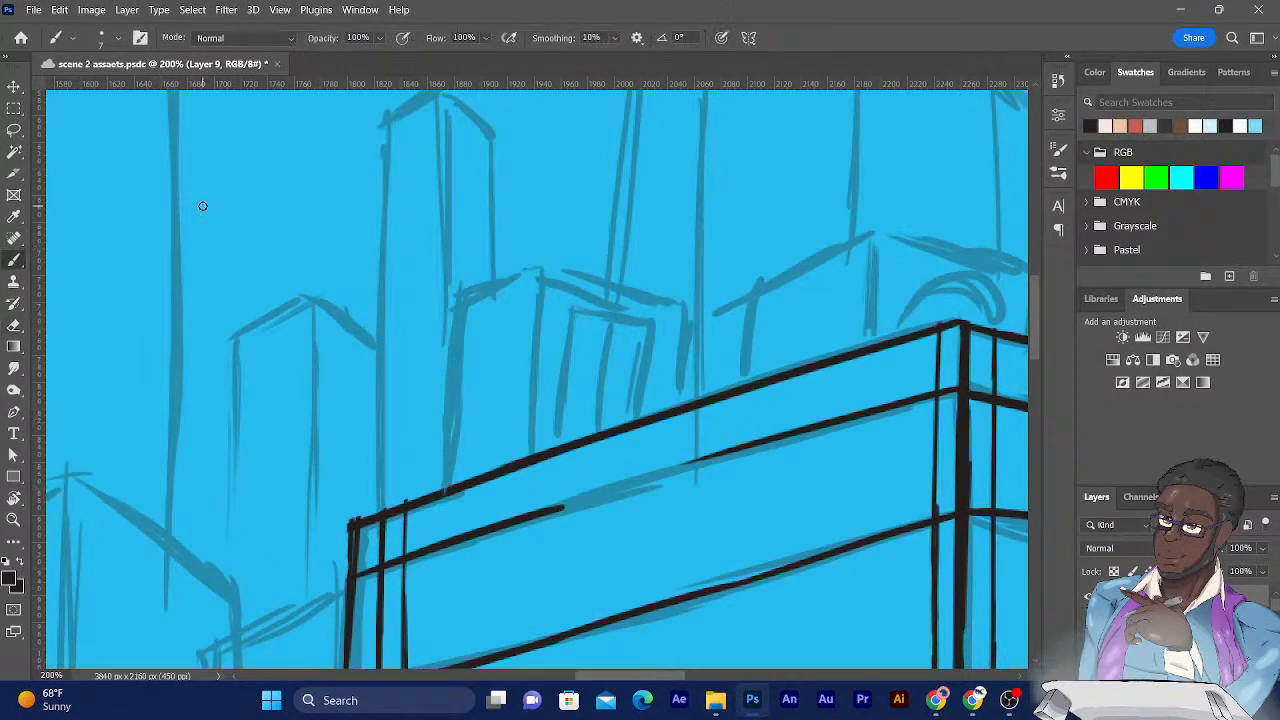
{"action": "left_click_drag", "start_coordinate": [443, 489], "coordinate": [459, 352]}
{"action": "left_click_drag", "start_coordinate": [451, 366], "coordinate": [464, 299]}
{"action": "mouse_move", "coordinate": [541, 268]}
{"action": "left_mouse_down"}
{"action": "mouse_move", "coordinate": [528, 512]}
{"action": "mouse_move", "coordinate": [530, 458]}
{"action": "left_mouse_up"}
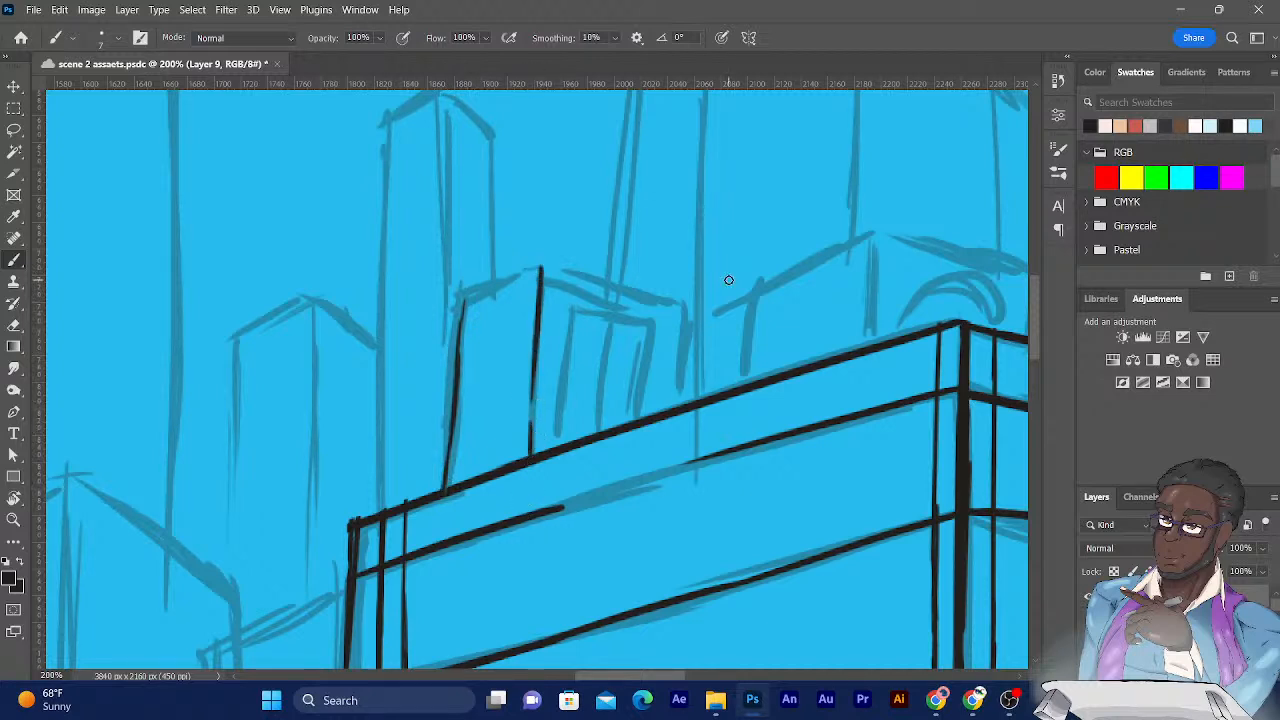
{"action": "left_click_drag", "start_coordinate": [683, 303], "coordinate": [680, 398]}
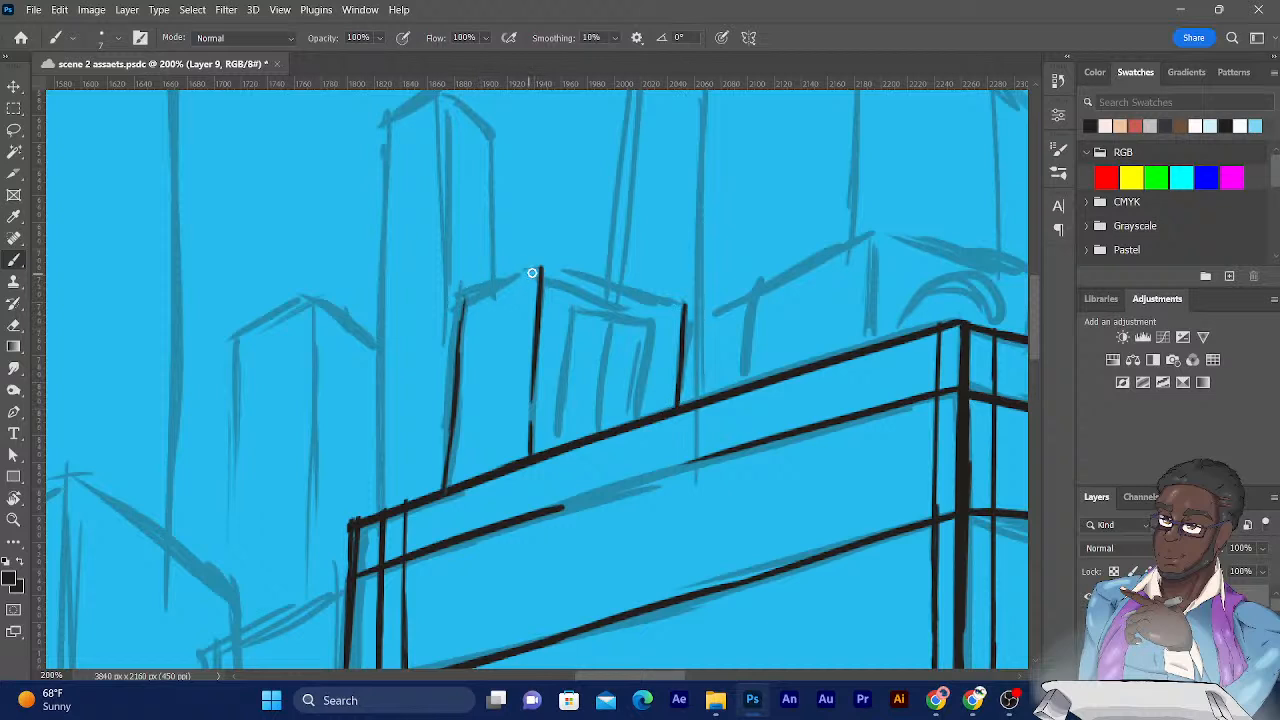
{"action": "mouse_move", "coordinate": [540, 268]}
{"action": "left_mouse_down"}
{"action": "mouse_move", "coordinate": [419, 315]}
{"action": "mouse_move", "coordinate": [505, 282]}
{"action": "mouse_move", "coordinate": [458, 302]}
{"action": "left_mouse_up"}
{"action": "left_click_drag", "start_coordinate": [544, 268], "coordinate": [686, 306]}
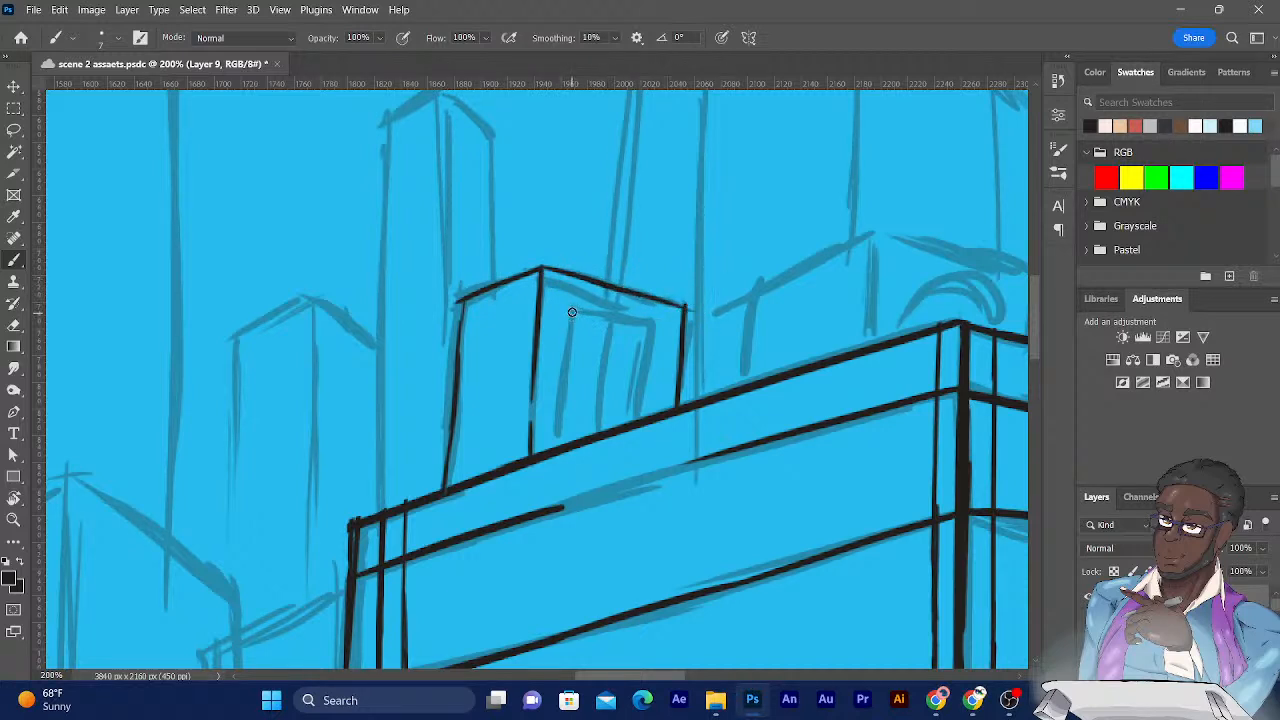
Ink a doorway frame on the rooftop box's front face with two verticals and a sloping top, erasing the overshoot at its upper corner.
{"action": "left_click_drag", "start_coordinate": [572, 308], "coordinate": [558, 448]}
{"action": "left_click_drag", "start_coordinate": [653, 325], "coordinate": [640, 426]}
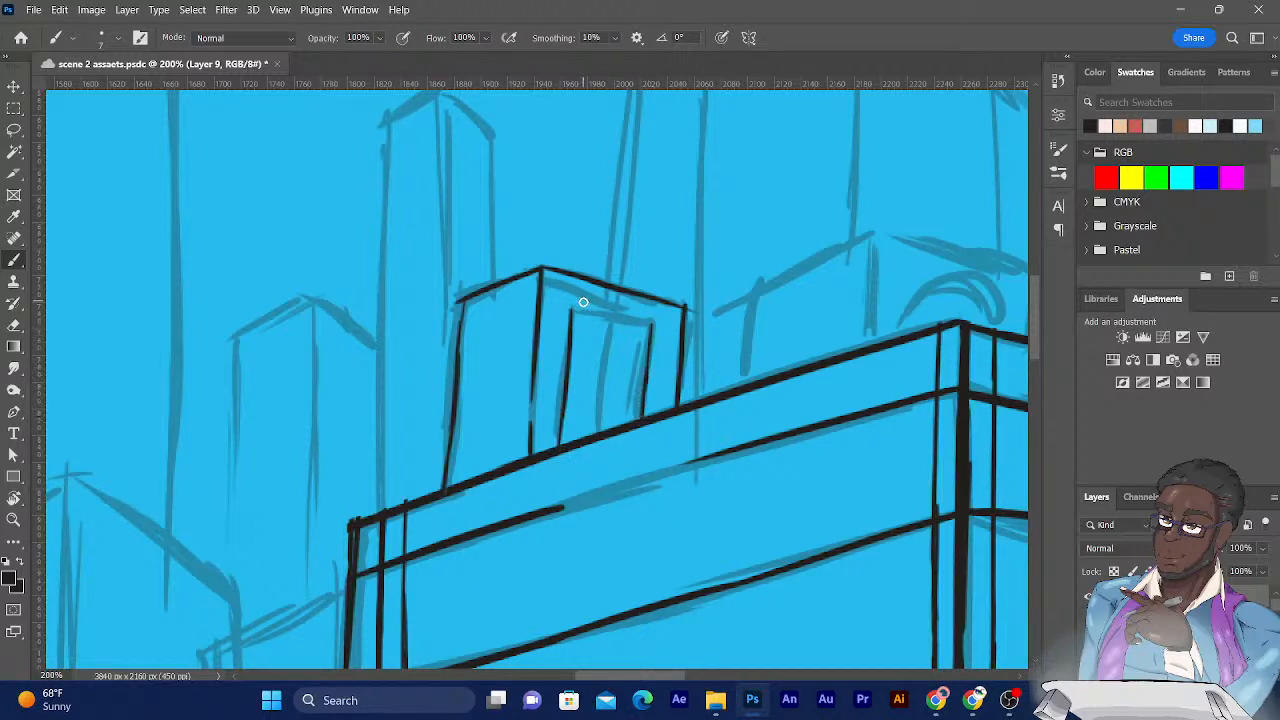
{"action": "left_click_drag", "start_coordinate": [571, 311], "coordinate": [664, 338]}
{"action": "left_click", "coordinate": [14, 325]}
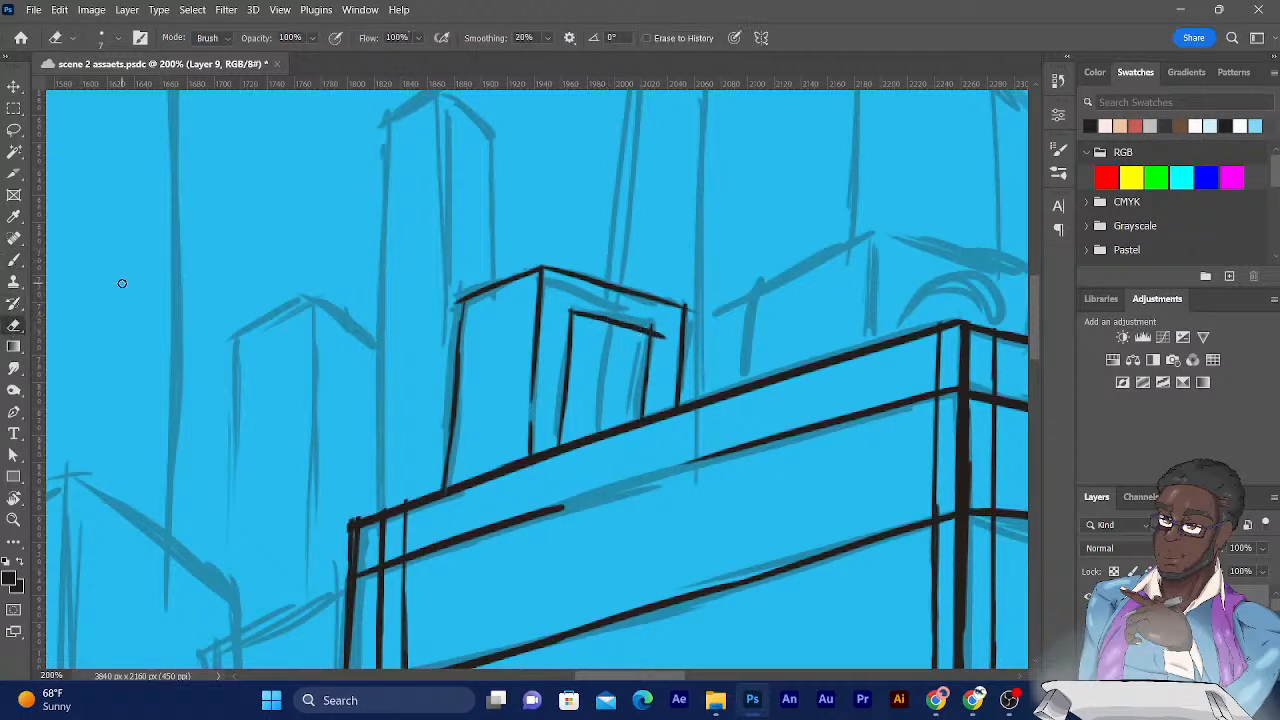
{"action": "left_click_drag", "start_coordinate": [660, 336], "coordinate": [653, 321]}
{"action": "left_click", "coordinate": [14, 260]}
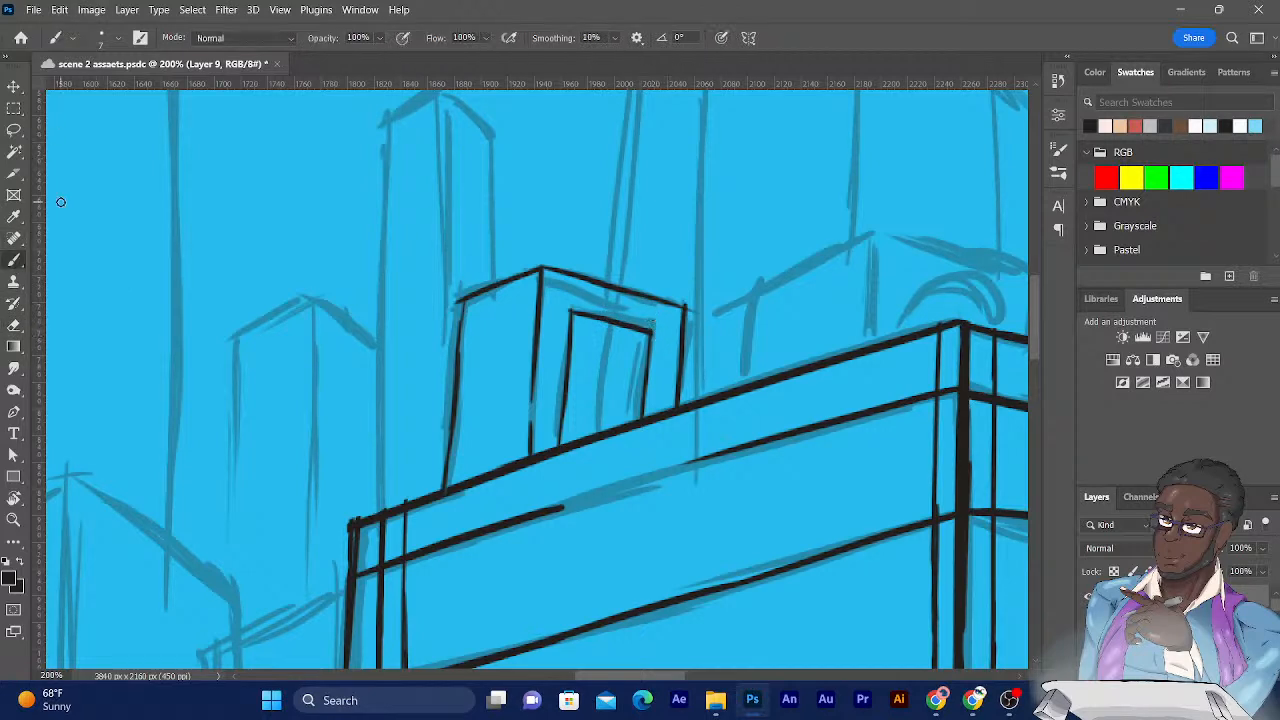
Ink the doorway's vertical middle line and reinforce the rooftop box's left outer edge.
{"action": "left_click_drag", "start_coordinate": [611, 320], "coordinate": [604, 428]}
{"action": "left_click_drag", "start_coordinate": [458, 297], "coordinate": [446, 485]}
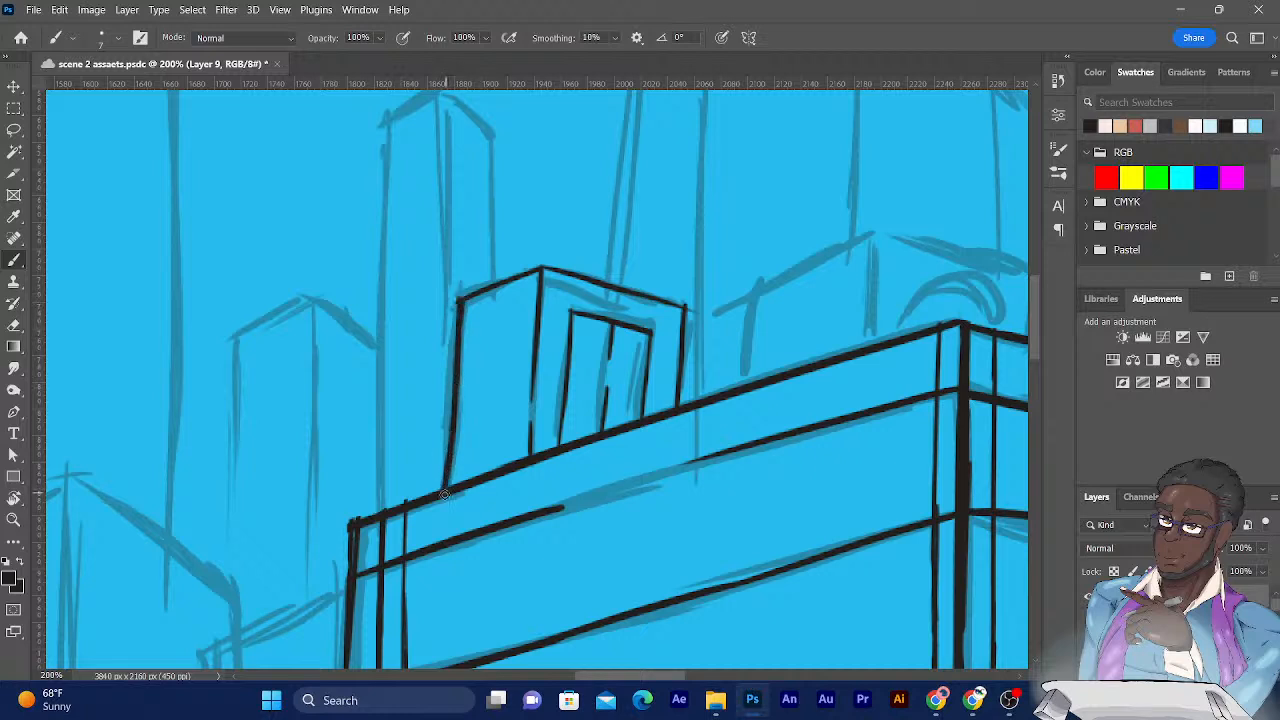
Ink the second rooftop box near the skyscraper's front corner, with three vertical edges and two sloping top edges.
{"action": "left_click_drag", "start_coordinate": [405, 390], "coordinate": [223, 489]}
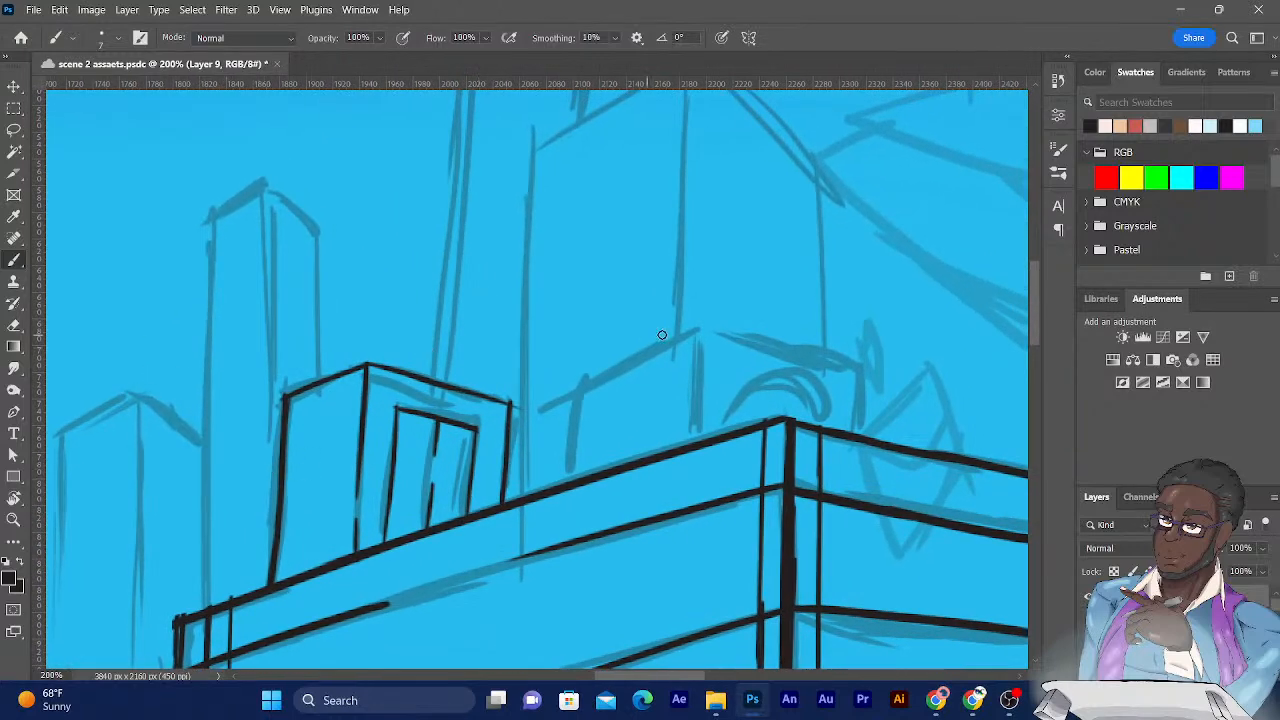
{"action": "left_click_drag", "start_coordinate": [698, 330], "coordinate": [578, 377]}
{"action": "key", "text": "ctrl+z"}
{"action": "mouse_move", "coordinate": [699, 328]}
{"action": "left_mouse_down"}
{"action": "mouse_move", "coordinate": [694, 461]}
{"action": "mouse_move", "coordinate": [696, 411]}
{"action": "mouse_move", "coordinate": [696, 444]}
{"action": "left_mouse_up"}
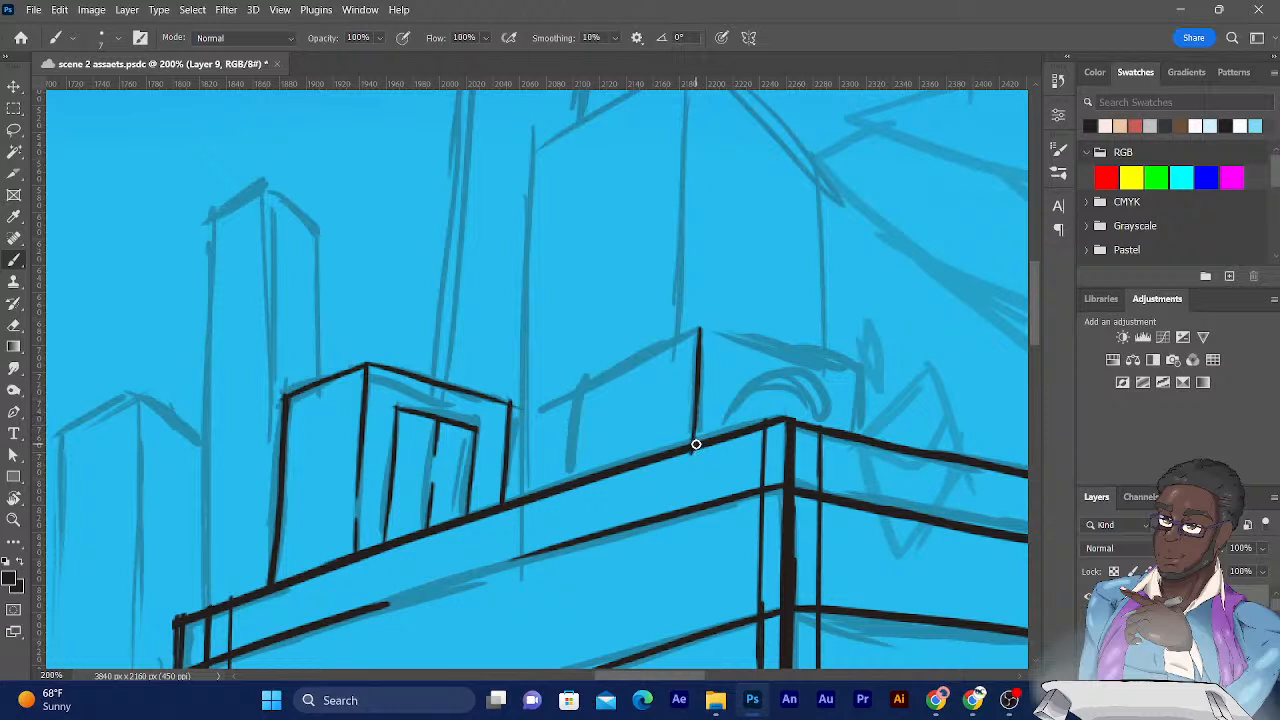
{"action": "left_click_drag", "start_coordinate": [574, 396], "coordinate": [564, 487]}
{"action": "left_click_drag", "start_coordinate": [861, 368], "coordinate": [855, 425]}
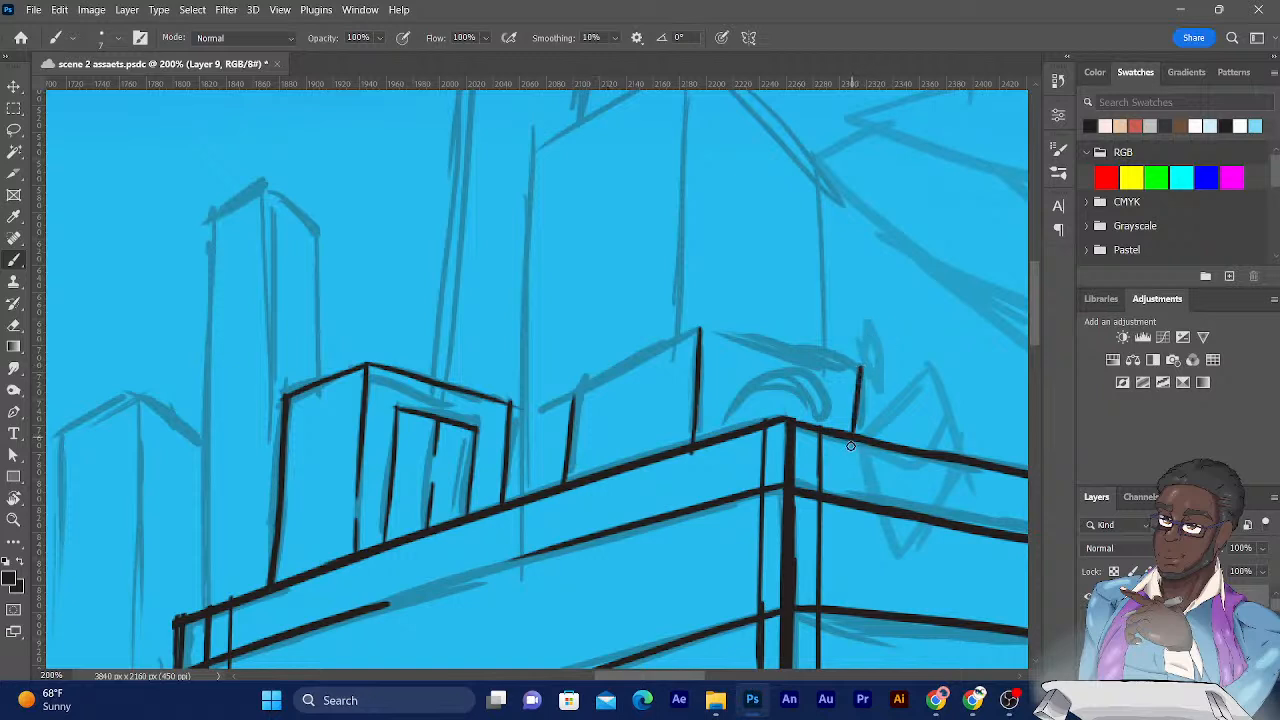
{"action": "mouse_move", "coordinate": [699, 330]}
{"action": "left_mouse_down"}
{"action": "mouse_move", "coordinate": [535, 413]}
{"action": "mouse_move", "coordinate": [622, 368]}
{"action": "mouse_move", "coordinate": [571, 400]}
{"action": "left_mouse_up"}
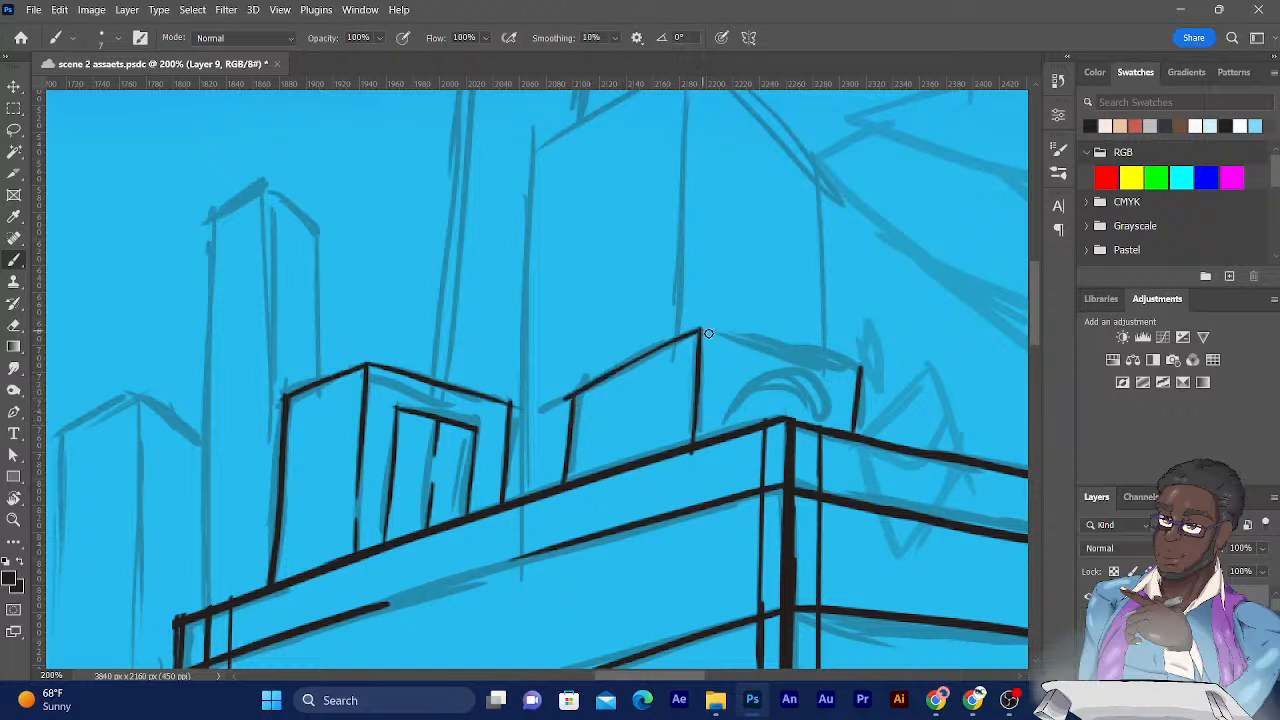
{"action": "left_click_drag", "start_coordinate": [702, 331], "coordinate": [862, 370]}
Erase the line overshoots at the second rooftop box's outer upper corners.
{"action": "key", "text": "e"}
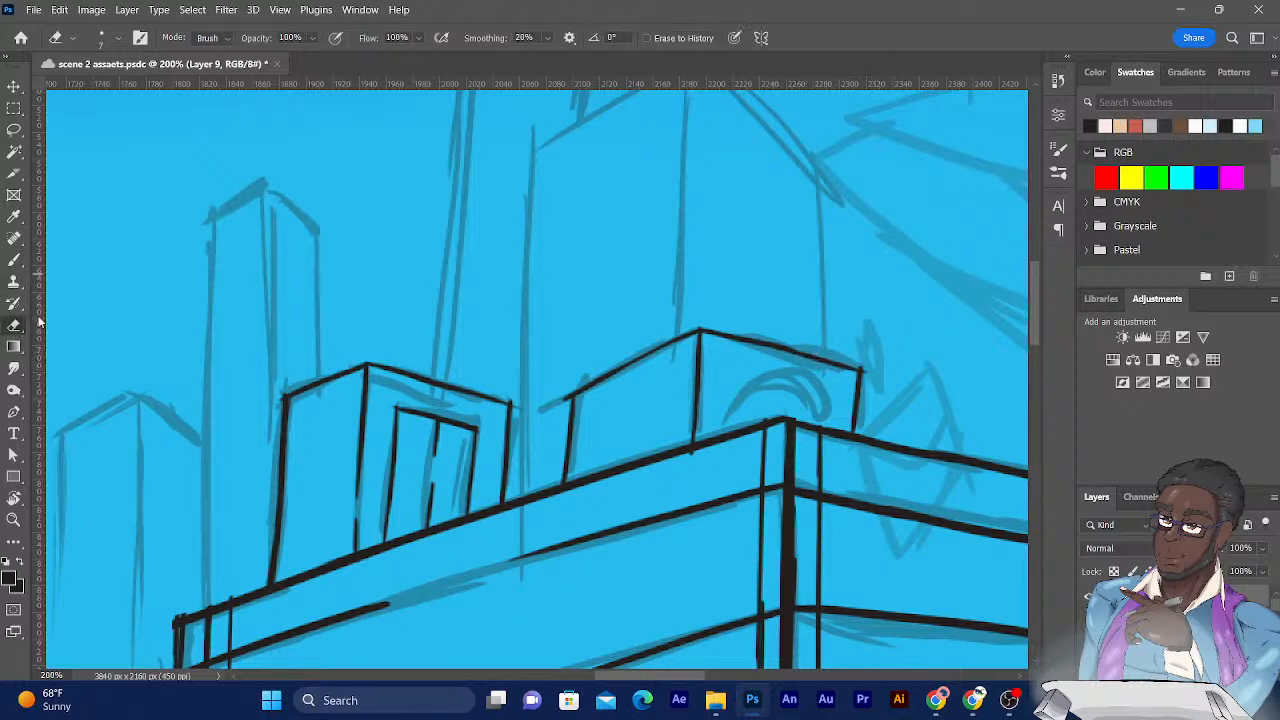
{"action": "left_click_drag", "start_coordinate": [565, 404], "coordinate": [570, 405]}
{"action": "left_click_drag", "start_coordinate": [855, 362], "coordinate": [854, 362]}
Ink the arched opening on the second rooftop box's front face and add the dividing lines inside it.
{"action": "key", "text": "b"}
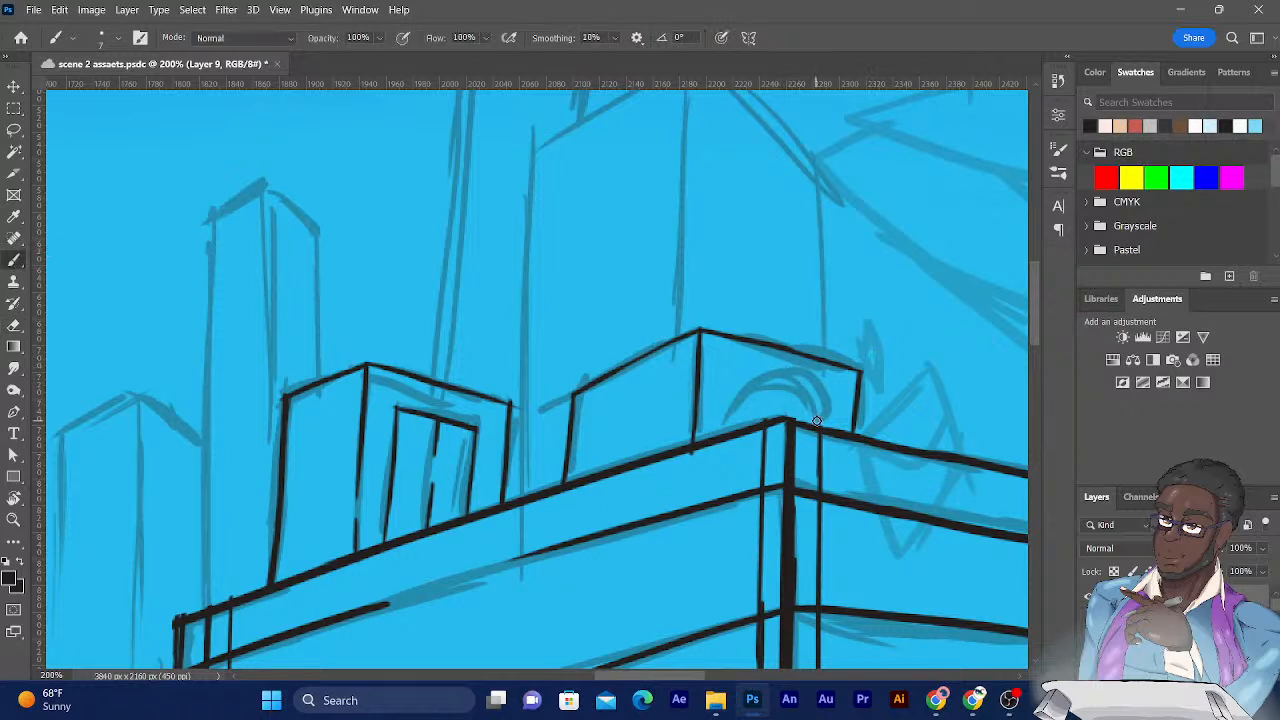
{"action": "mouse_move", "coordinate": [826, 430]}
{"action": "left_mouse_down"}
{"action": "mouse_move", "coordinate": [803, 372]}
{"action": "mouse_move", "coordinate": [762, 376]}
{"action": "mouse_move", "coordinate": [803, 378]}
{"action": "mouse_move", "coordinate": [794, 369]}
{"action": "mouse_move", "coordinate": [745, 374]}
{"action": "left_mouse_up"}
{"action": "mouse_move", "coordinate": [710, 434]}
{"action": "left_mouse_down"}
{"action": "mouse_move", "coordinate": [727, 392]}
{"action": "mouse_move", "coordinate": [762, 368]}
{"action": "mouse_move", "coordinate": [734, 380]}
{"action": "mouse_move", "coordinate": [741, 401]}
{"action": "left_mouse_up"}
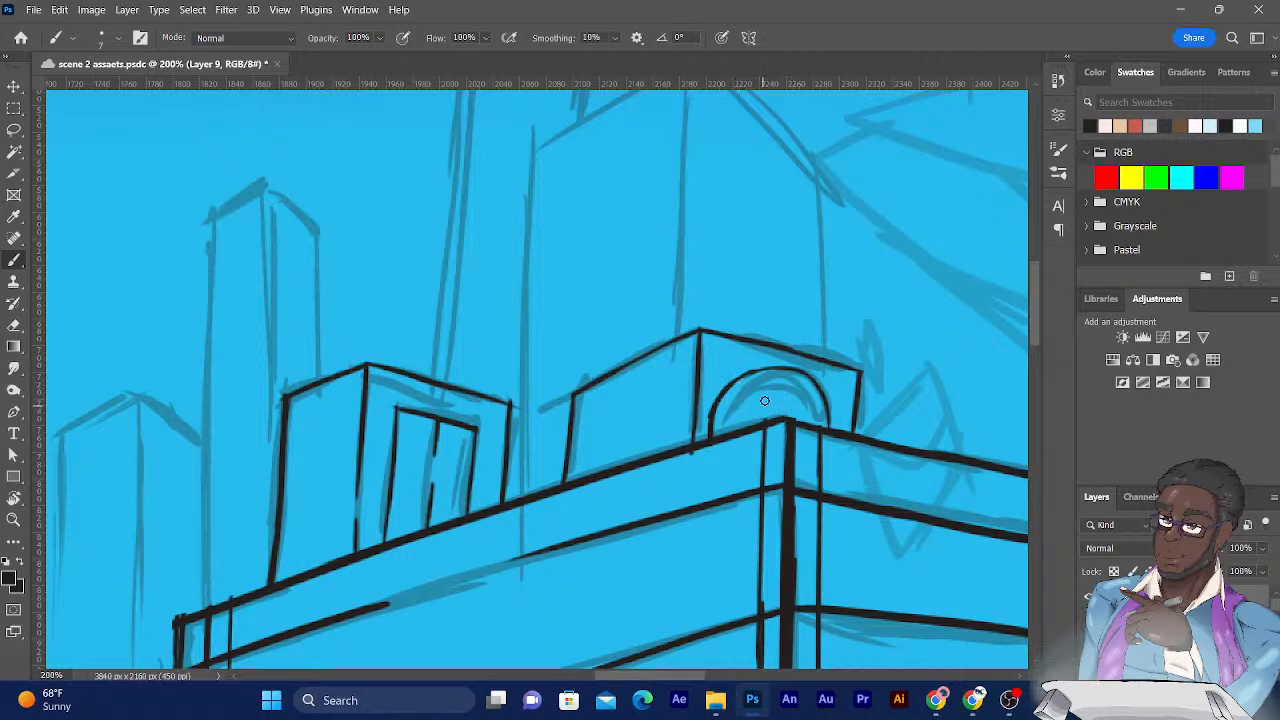
{"action": "mouse_move", "coordinate": [766, 400]}
{"action": "left_mouse_down"}
{"action": "mouse_move", "coordinate": [724, 397]}
{"action": "mouse_move", "coordinate": [712, 412]}
{"action": "mouse_move", "coordinate": [759, 418]}
{"action": "mouse_move", "coordinate": [732, 434]}
{"action": "left_mouse_up"}
{"action": "left_click_drag", "start_coordinate": [780, 395], "coordinate": [797, 375]}
{"action": "left_click_drag", "start_coordinate": [788, 413], "coordinate": [816, 386]}
Review the line-art layers across the whole scene by showing the curved building, floating rock, cylindrical tower and left skyscraper, then hiding them again.
{"action": "scroll", "coordinate": [572, 512], "scroll_direction": "down", "scroll_amount": 5}
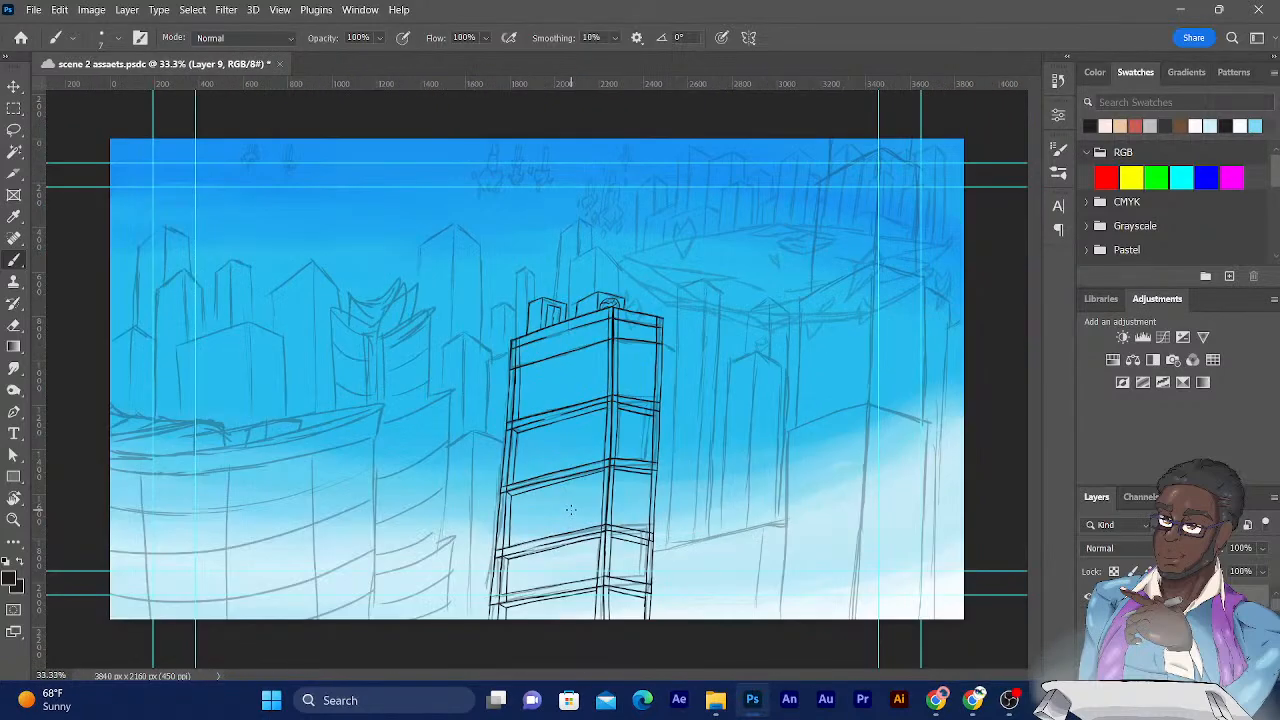
{"action": "left_click", "coordinate": [1088, 599]}
{"action": "left_click", "coordinate": [1088, 599]}
{"action": "left_click", "coordinate": [1088, 621]}
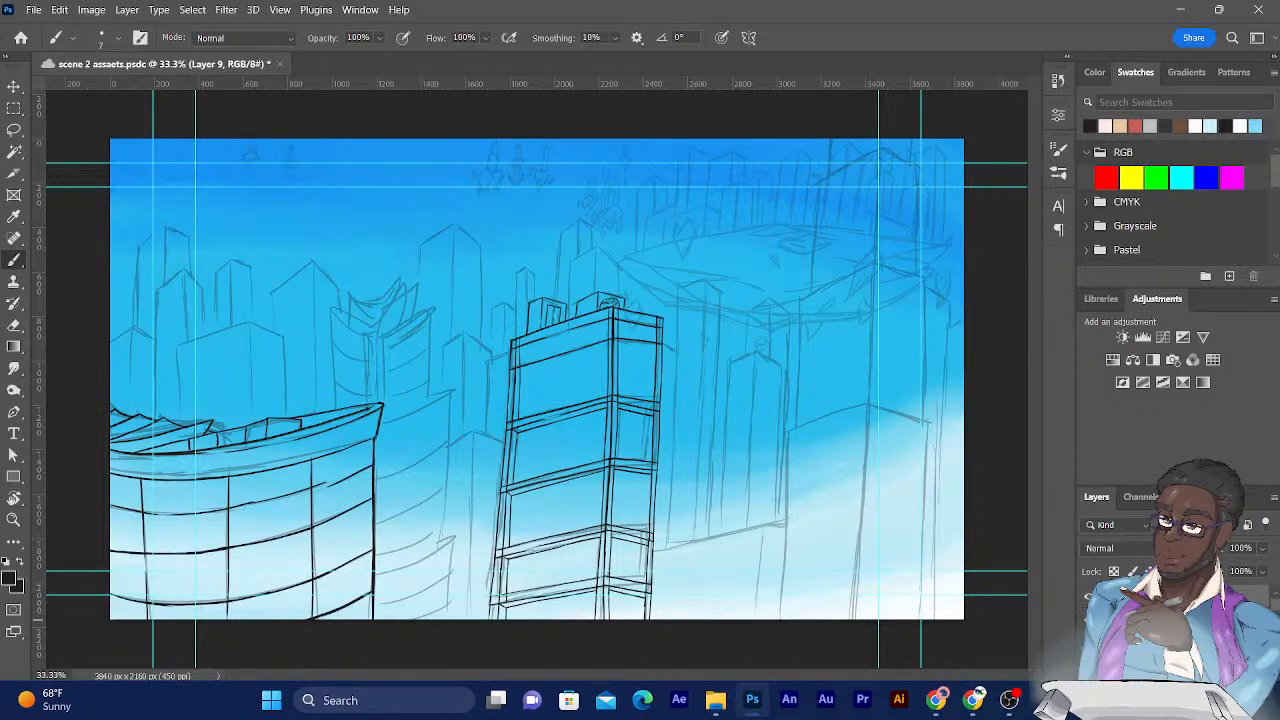
{"action": "left_click", "coordinate": [1088, 642]}
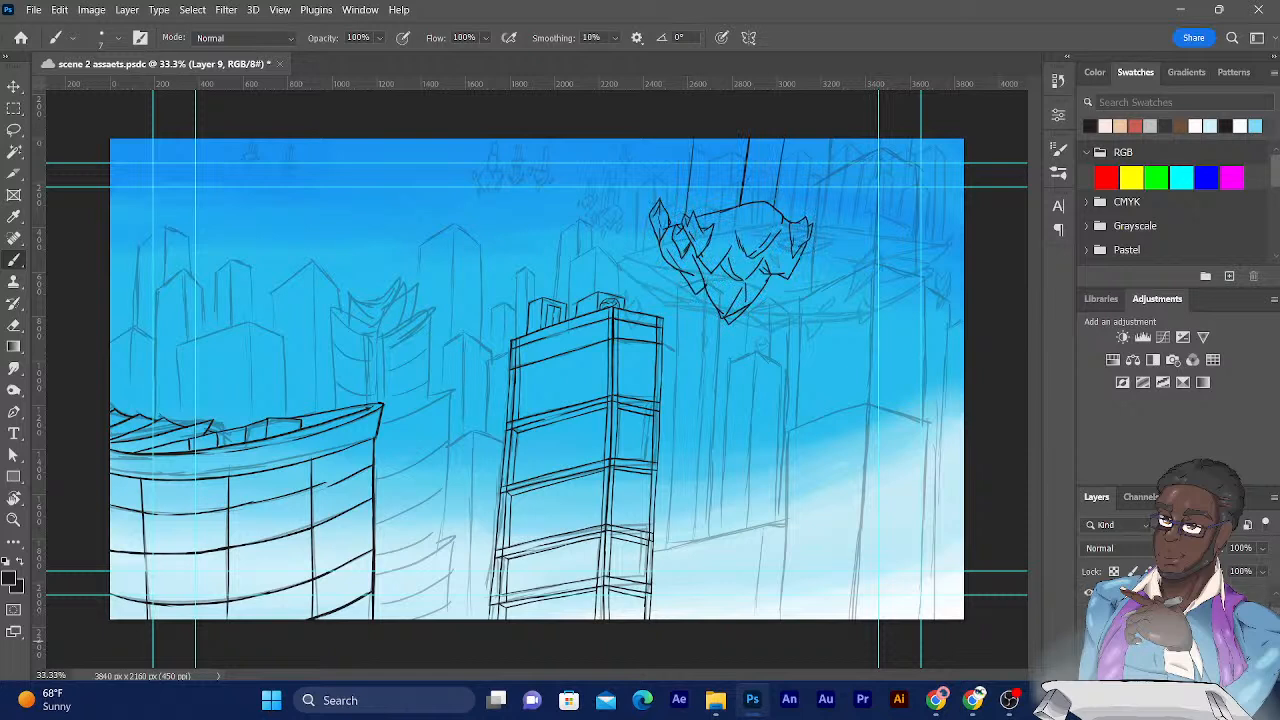
{"action": "left_click", "coordinate": [1088, 662]}
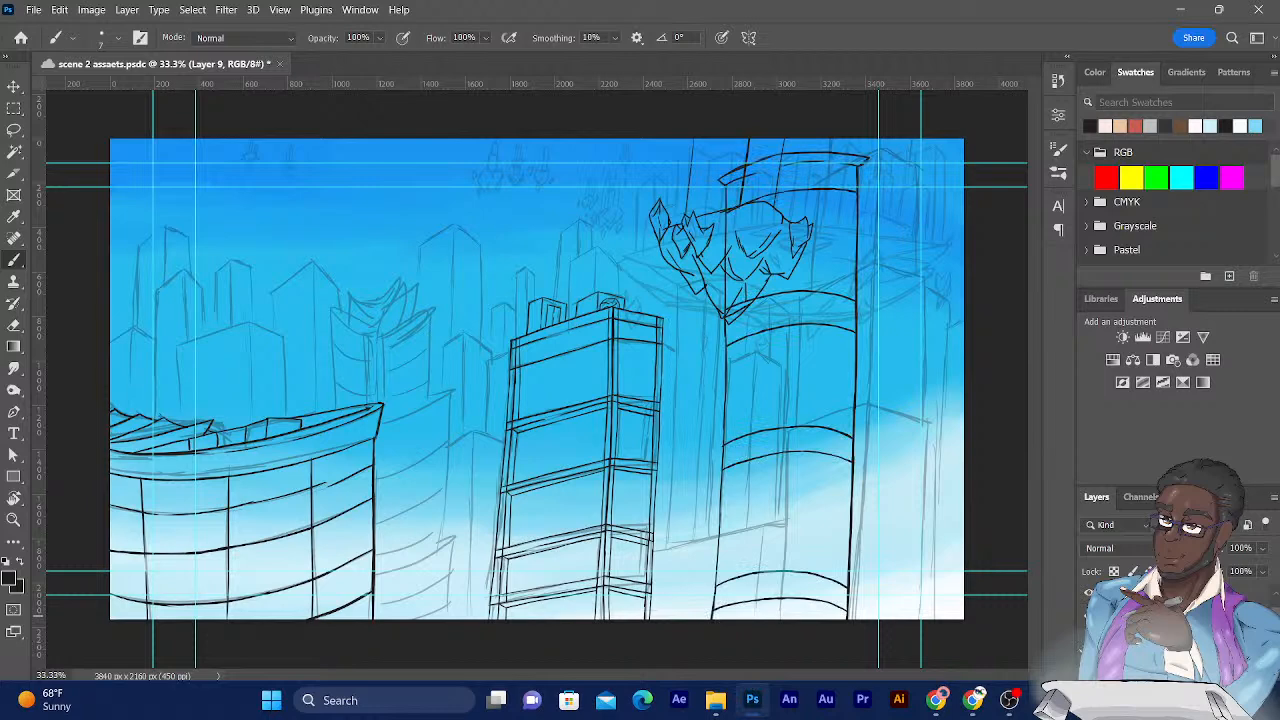
{"action": "left_click", "coordinate": [1088, 640]}
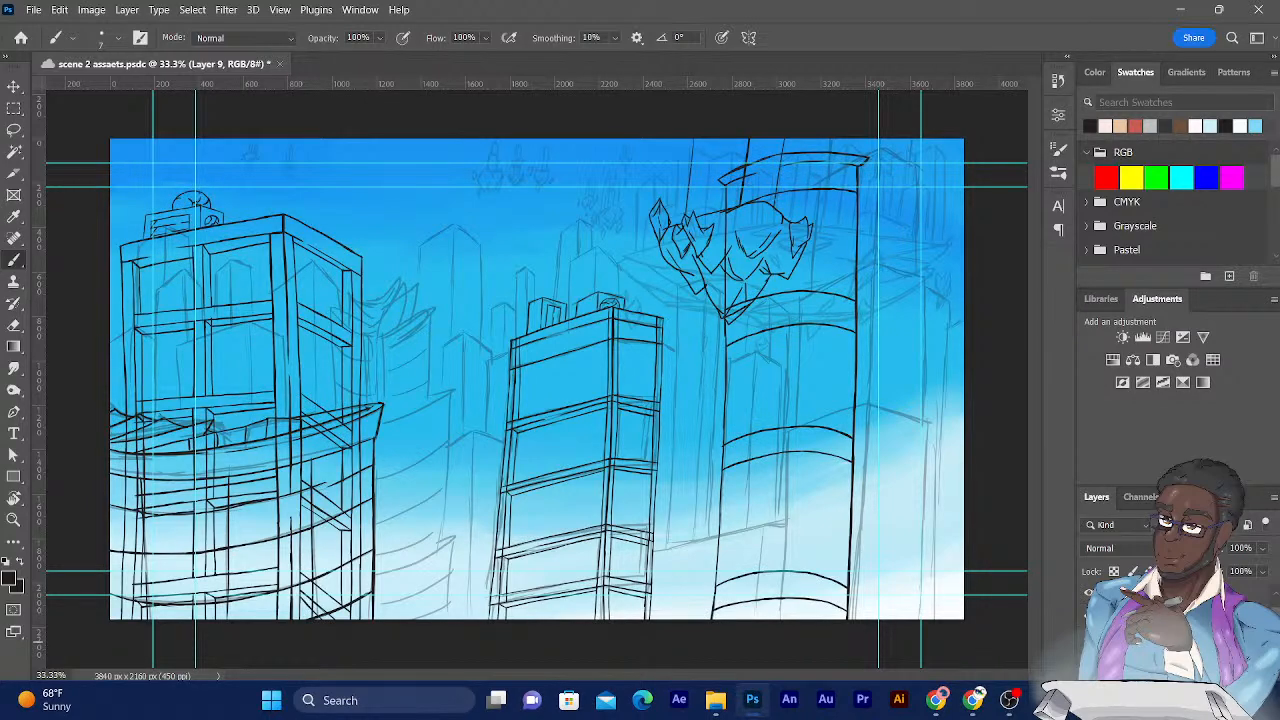
{"action": "left_click", "coordinate": [1088, 639]}
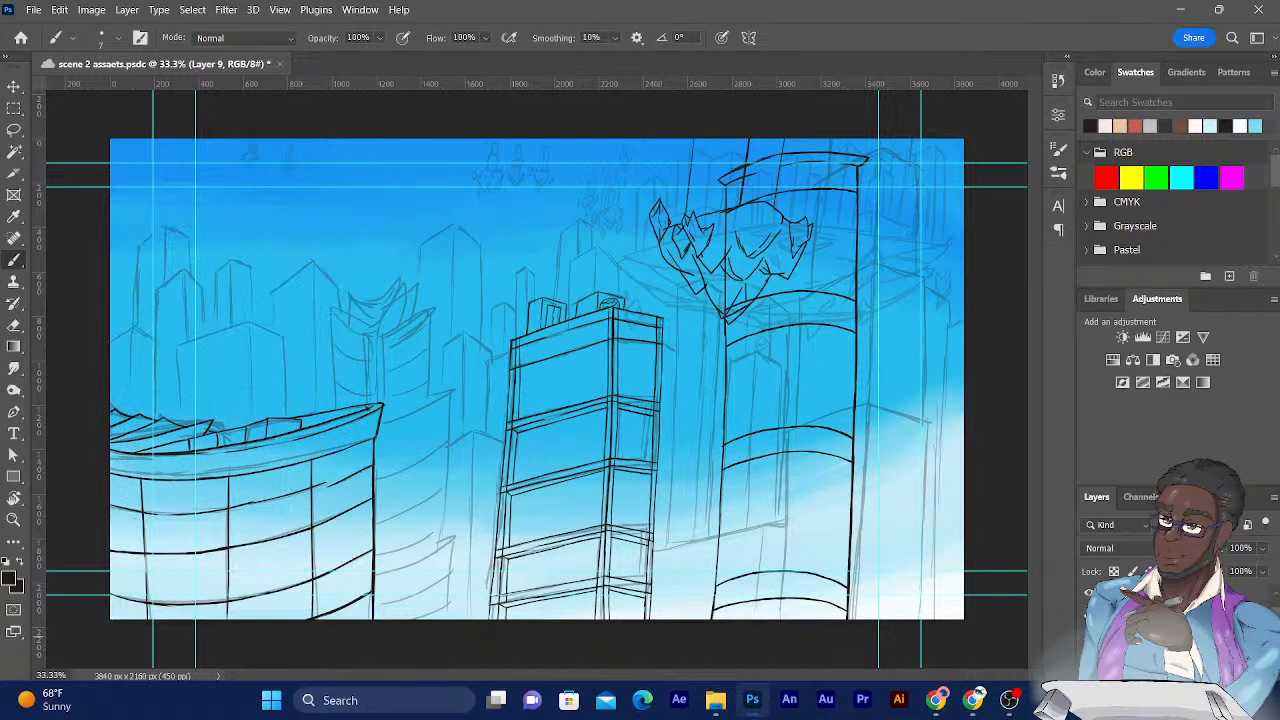
{"action": "left_click", "coordinate": [1088, 657]}
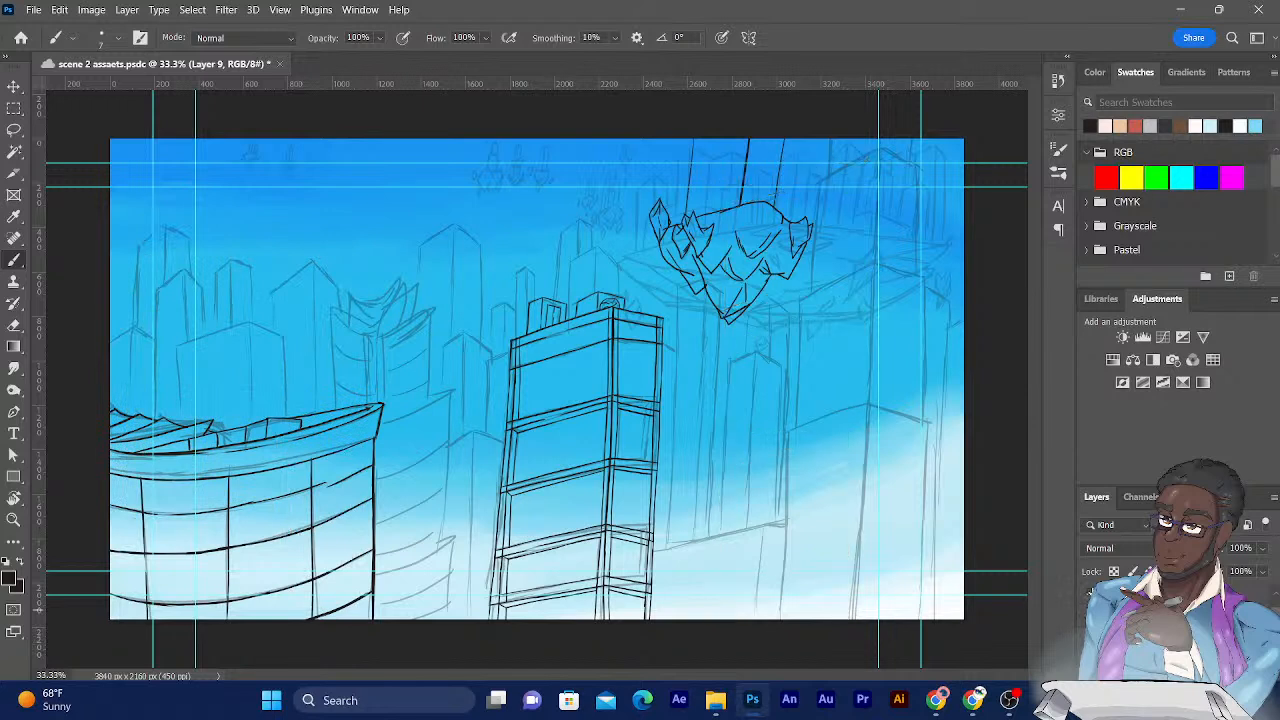
{"action": "left_click", "coordinate": [1089, 592]}
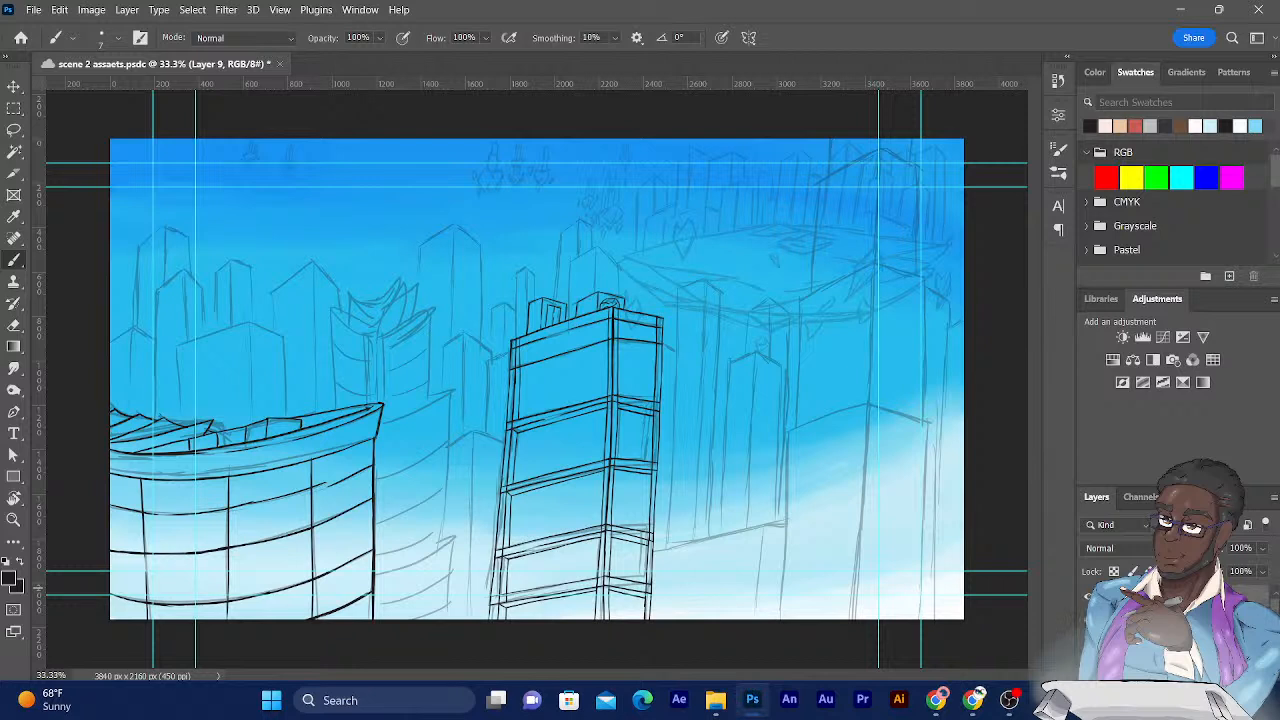
{"action": "left_click", "coordinate": [1088, 592]}
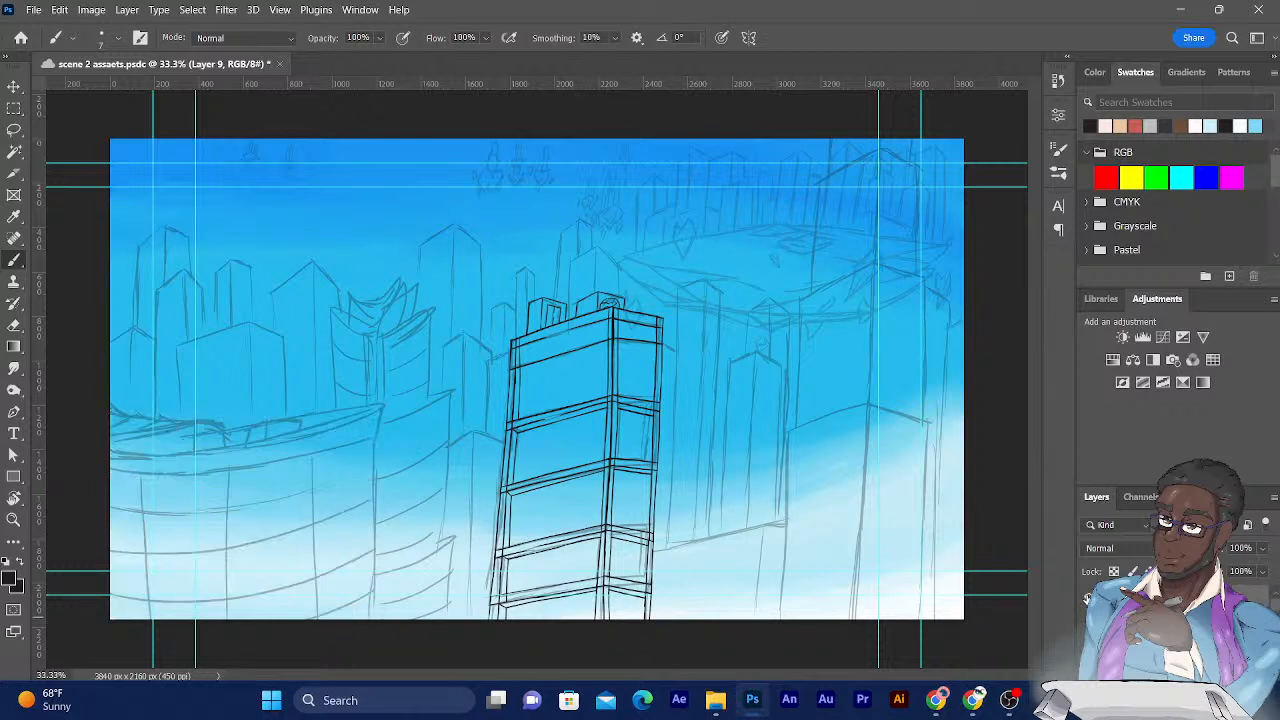
Add a new empty layer and hide the central skyscraper's line art so only the rough sketch shows.
{"action": "left_click", "coordinate": [1088, 598]}
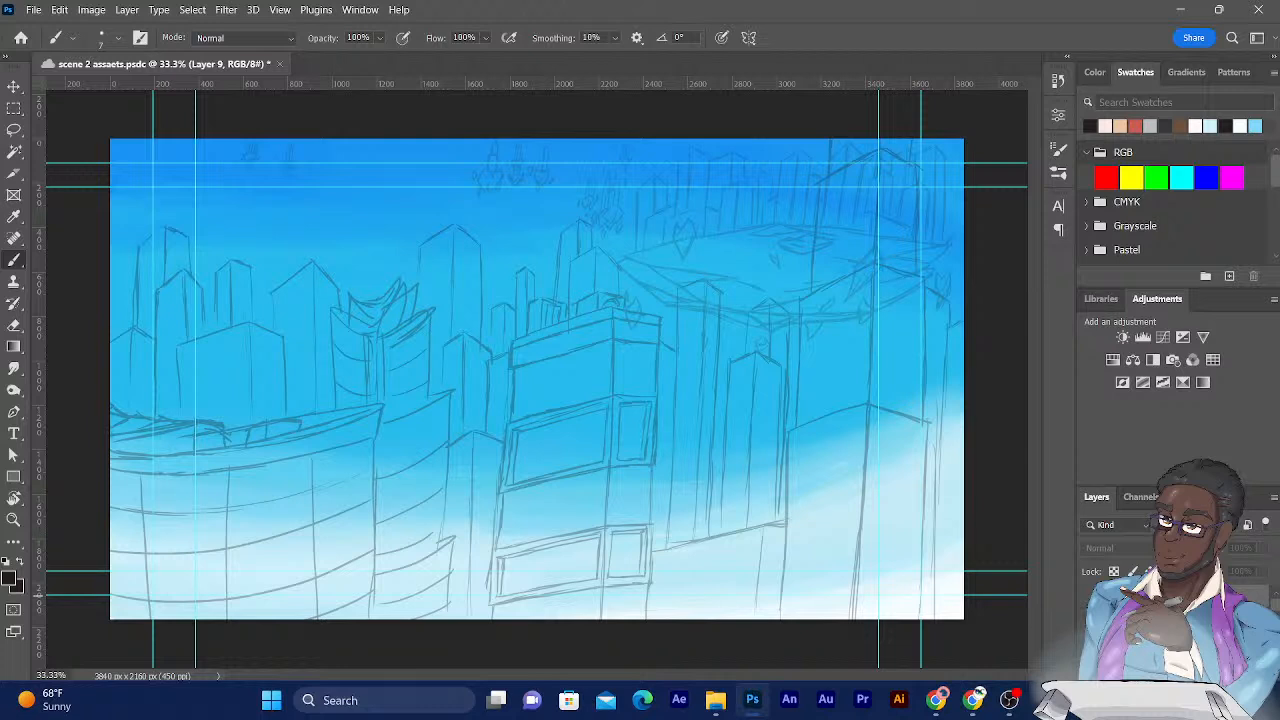
{"action": "key", "text": "ctrl+alt+shift+n"}
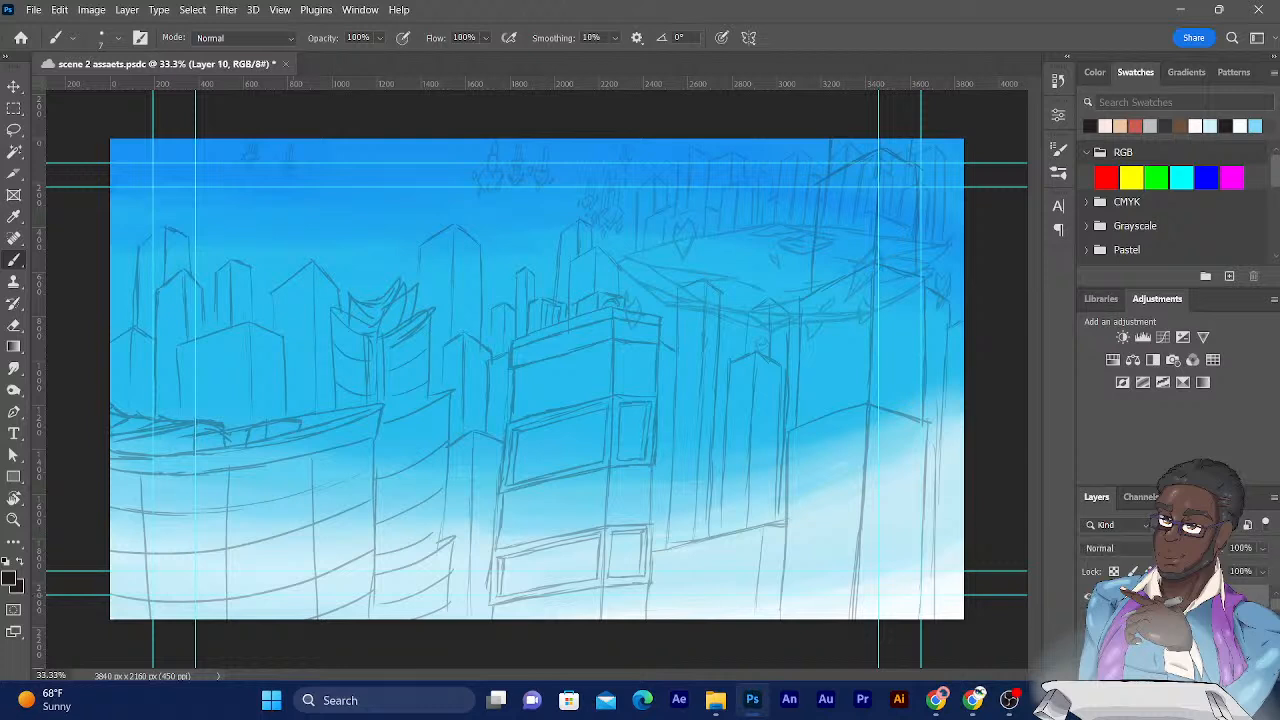
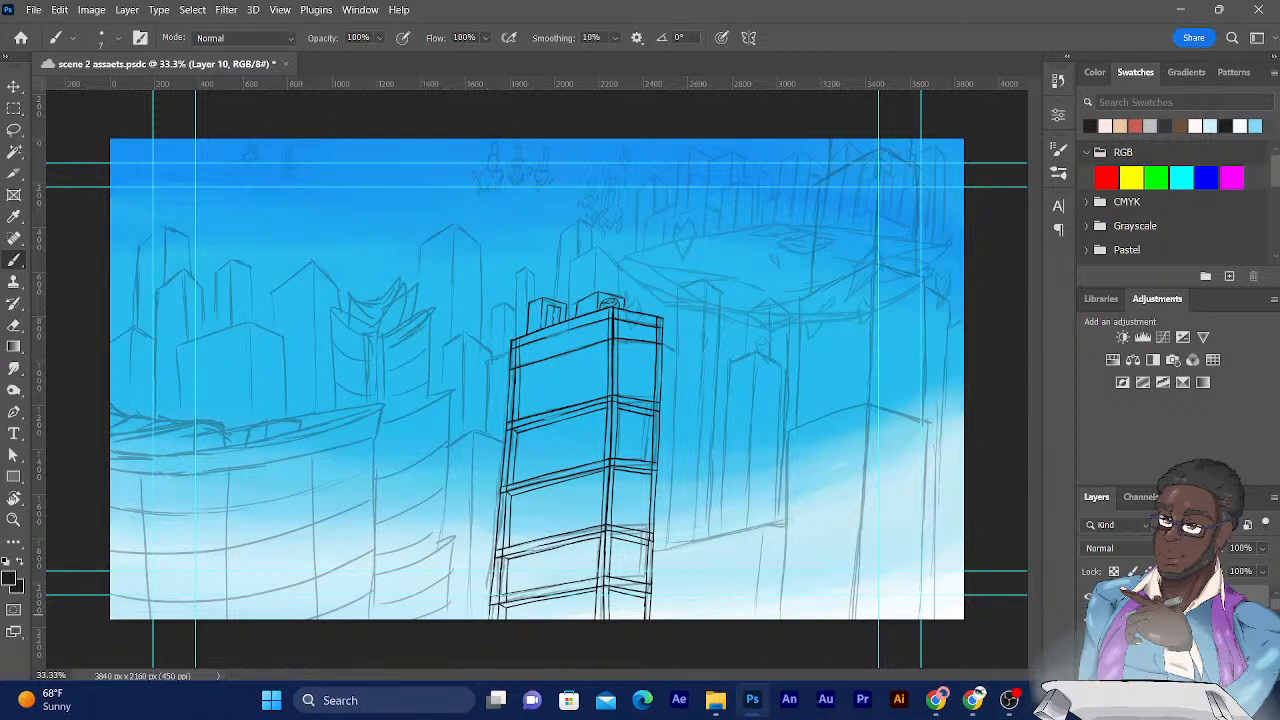
{"action": "left_click", "coordinate": [1088, 621]}
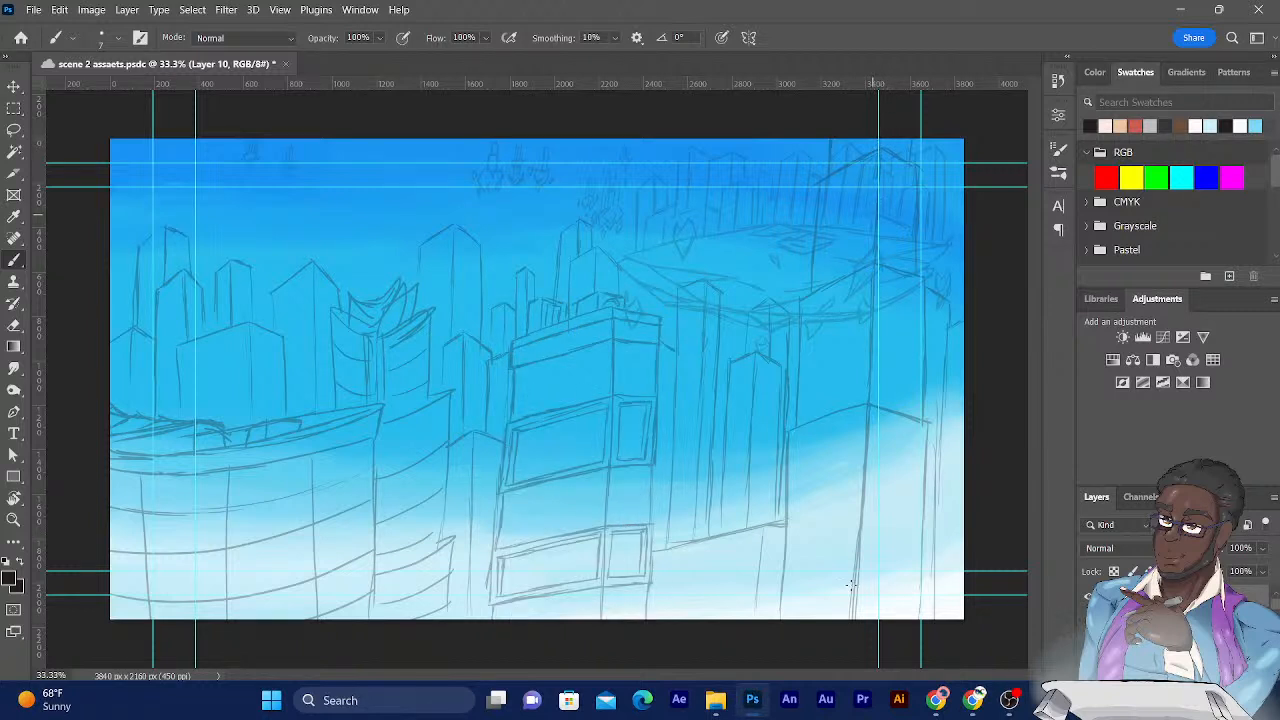
{"action": "left_click_drag", "start_coordinate": [852, 624], "coordinate": [868, 278]}
{"action": "left_click_drag", "start_coordinate": [862, 484], "coordinate": [878, 152]}
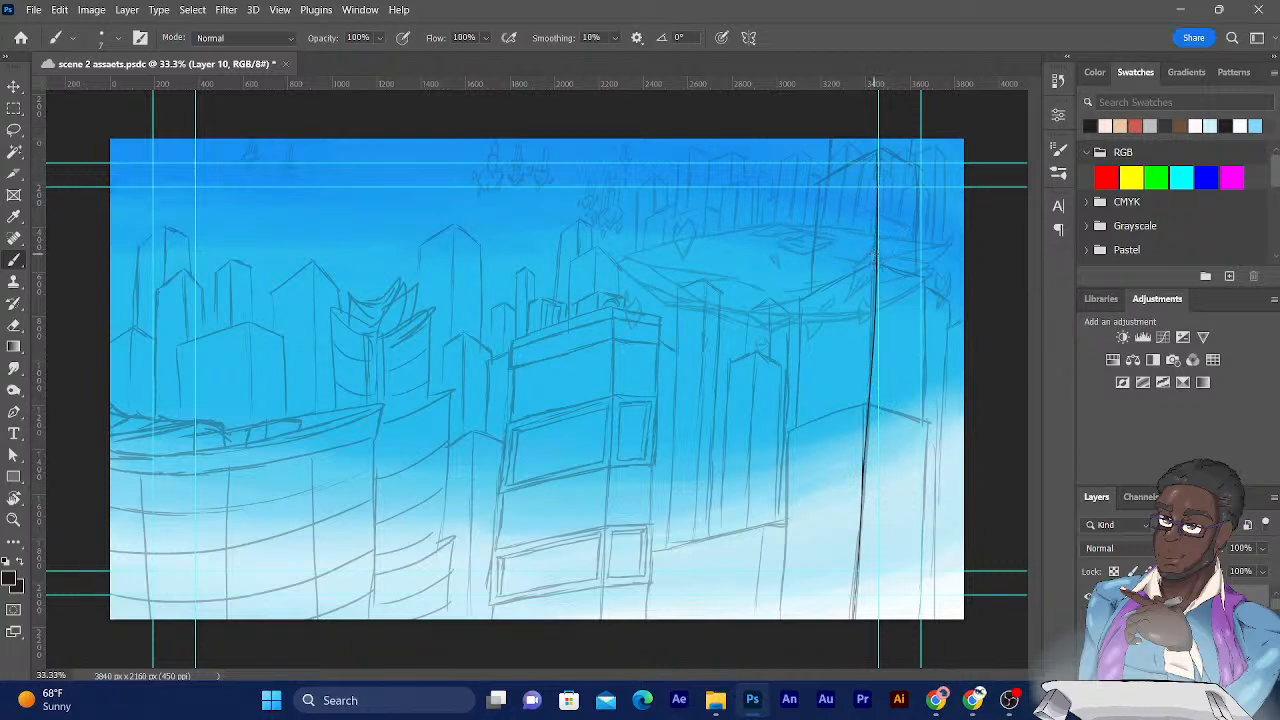
{"action": "key", "text": "ctrl+z"}
{"action": "key", "text": "ctrl+z"}
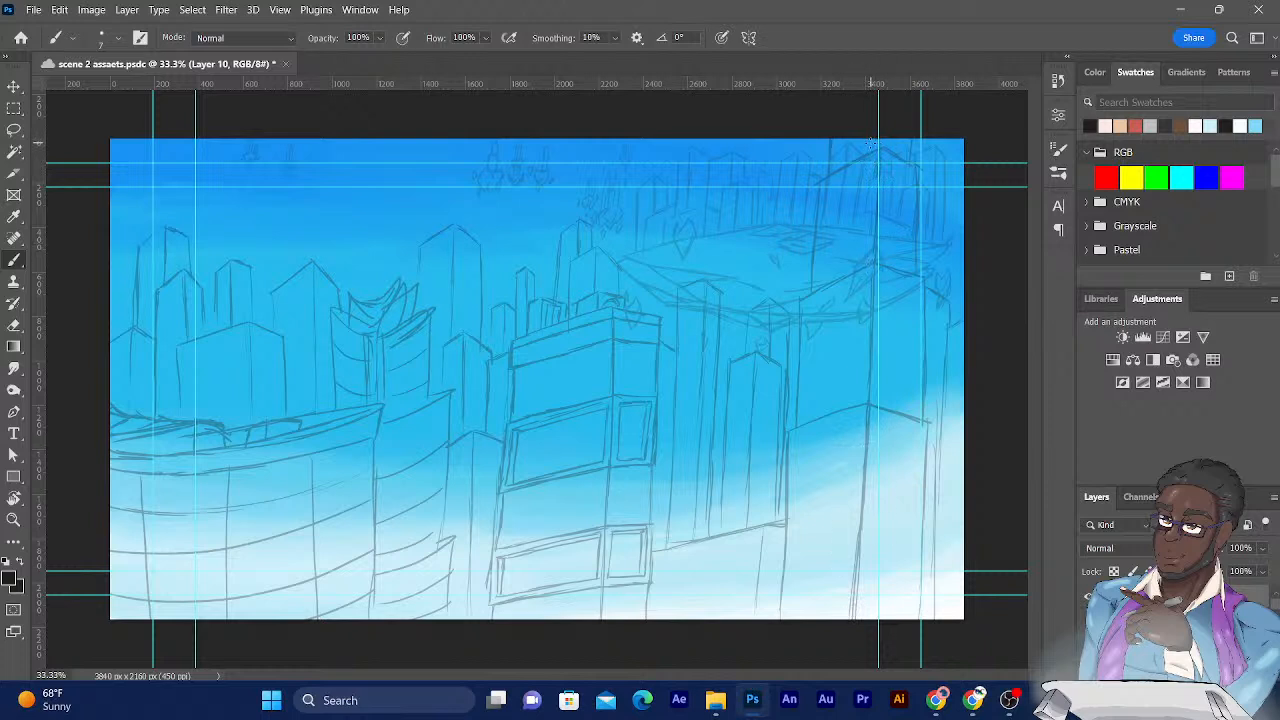
Ink the upper and middle stretches of the right-hand tower's central vertical corner edge, from the canvas's top edge downward.
{"action": "left_click_drag", "start_coordinate": [872, 140], "coordinate": [869, 222]}
{"action": "left_click_drag", "start_coordinate": [869, 222], "coordinate": [866, 577]}
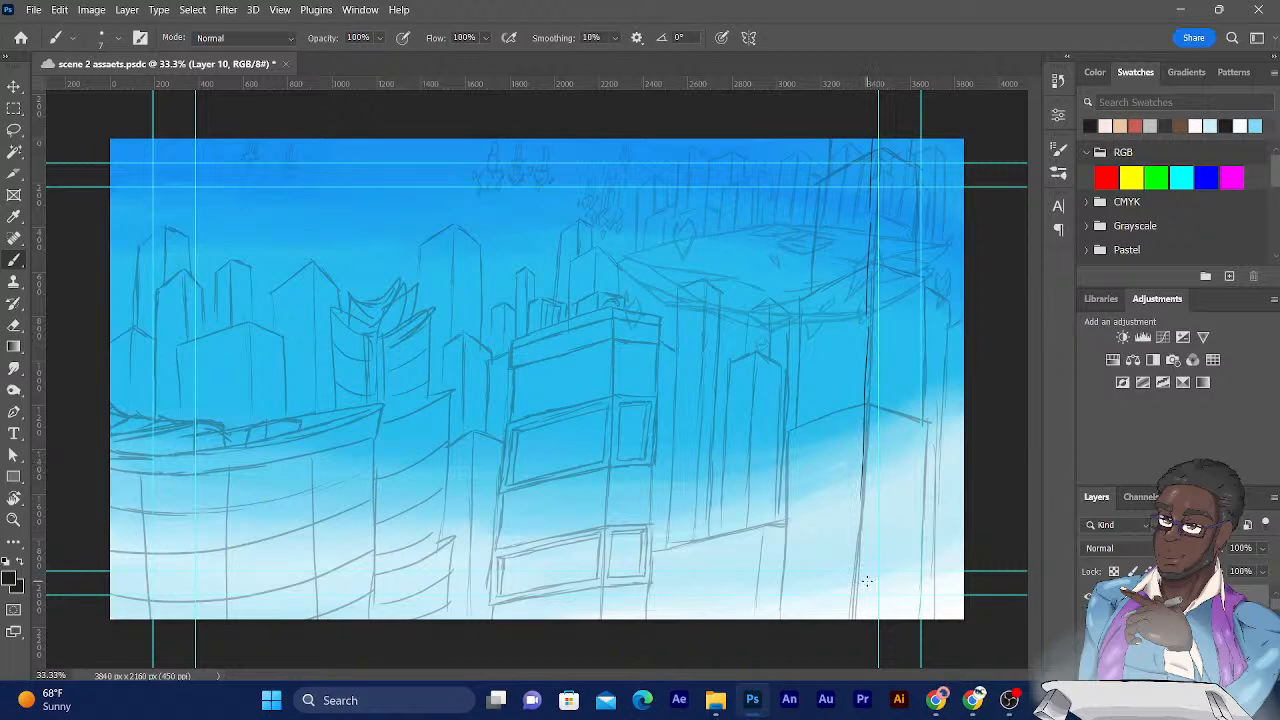
{"action": "key", "text": "ctrl+z"}
{"action": "key", "text": "ctrl+plus"}
{"action": "mouse_move", "coordinate": [700, 420]}
{"action": "left_mouse_down"}
{"action": "mouse_move", "coordinate": [420, 483]}
{"action": "mouse_move", "coordinate": [387, 469]}
{"action": "left_mouse_up"}
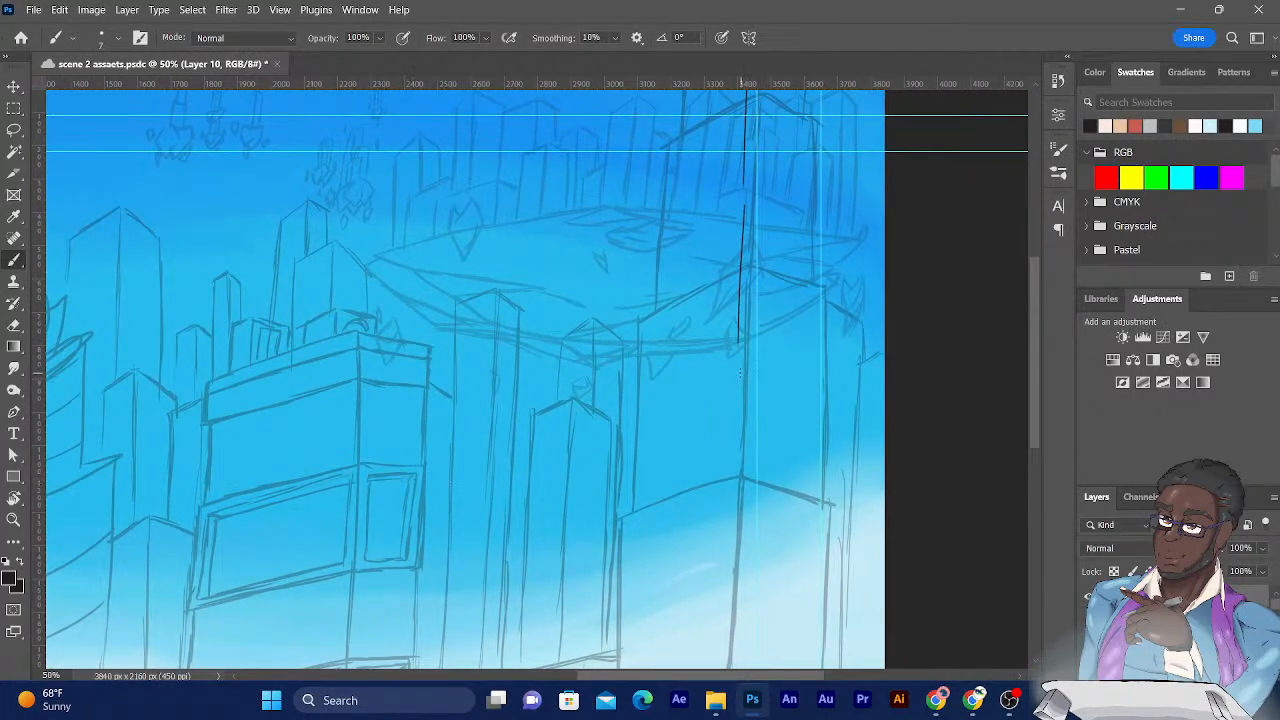
{"action": "left_click_drag", "start_coordinate": [740, 372], "coordinate": [737, 536]}
Extend the right-hand tower's central corner edge in black down to the canvas's bottom edge.
{"action": "left_click_drag", "start_coordinate": [597, 443], "coordinate": [594, 383]}
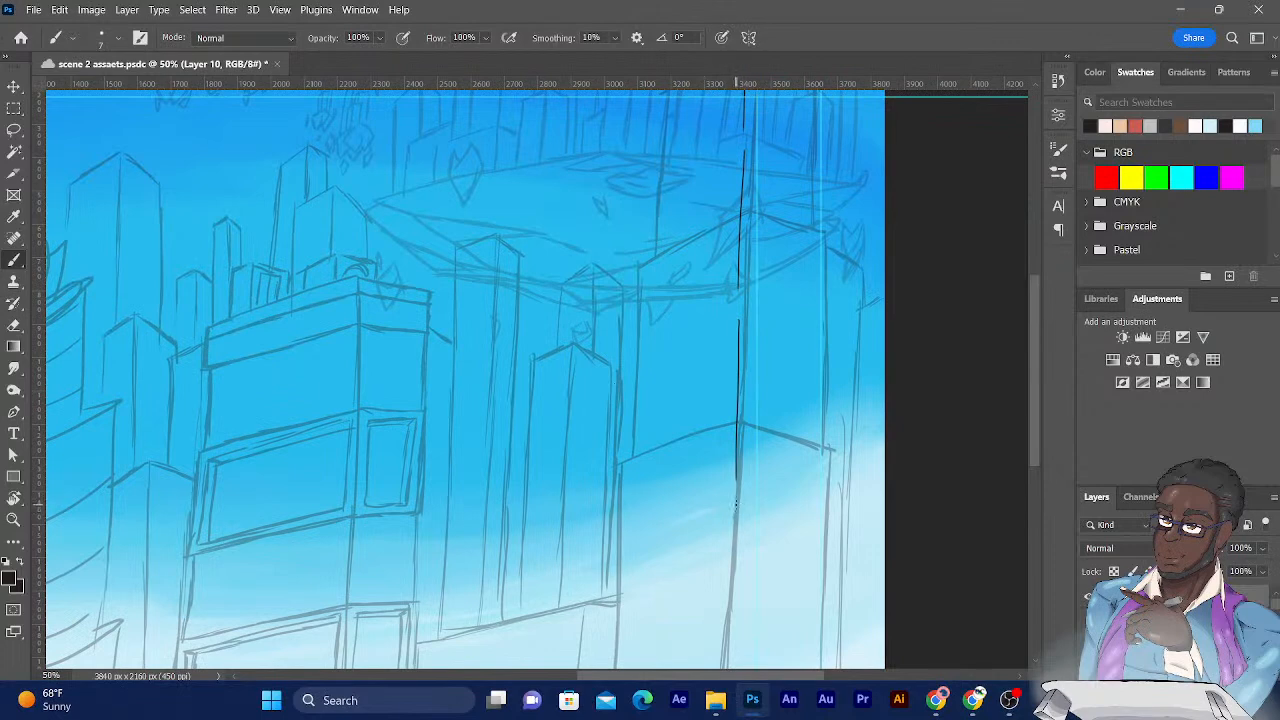
{"action": "left_click_drag", "start_coordinate": [735, 503], "coordinate": [733, 640]}
{"action": "key", "text": "ctrl+z"}
{"action": "left_click_drag", "start_coordinate": [734, 514], "coordinate": [731, 628]}
{"action": "left_click_drag", "start_coordinate": [649, 580], "coordinate": [653, 470]}
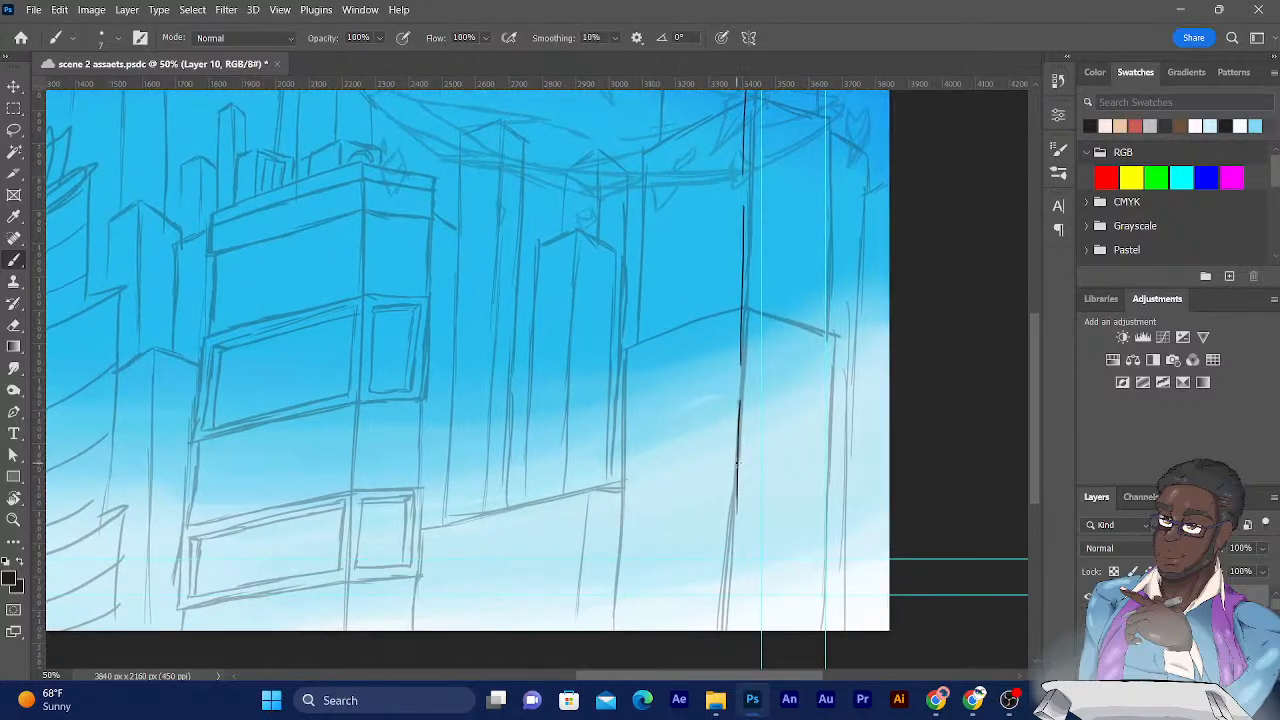
{"action": "left_click_drag", "start_coordinate": [737, 458], "coordinate": [735, 600]}
{"action": "mouse_move", "coordinate": [738, 474]}
{"action": "left_mouse_down"}
{"action": "mouse_move", "coordinate": [740, 713]}
{"action": "mouse_move", "coordinate": [732, 589]}
{"action": "mouse_move", "coordinate": [731, 645]}
{"action": "left_mouse_up"}
Ink the two sloping roof edges of the right-hand tower's lower tier, meeting at the central corner edge.
{"action": "key", "text": "ctrl+plus"}
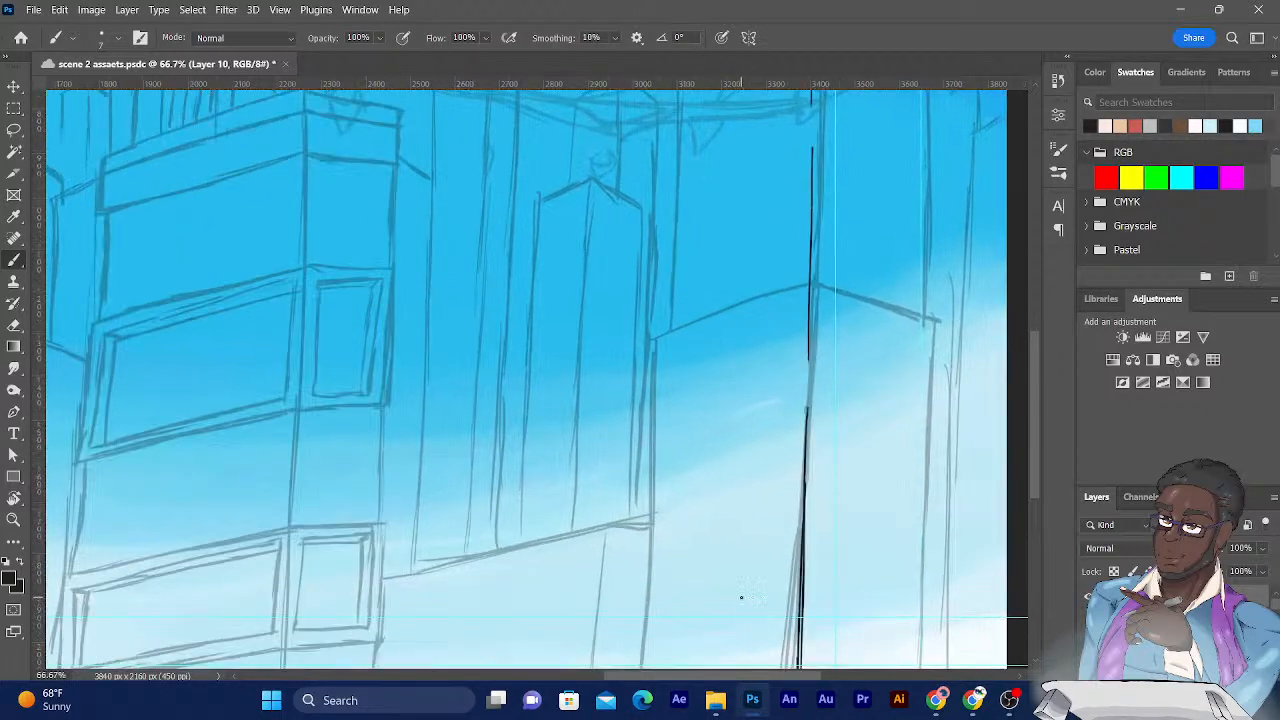
{"action": "left_click_drag", "start_coordinate": [660, 429], "coordinate": [517, 263]}
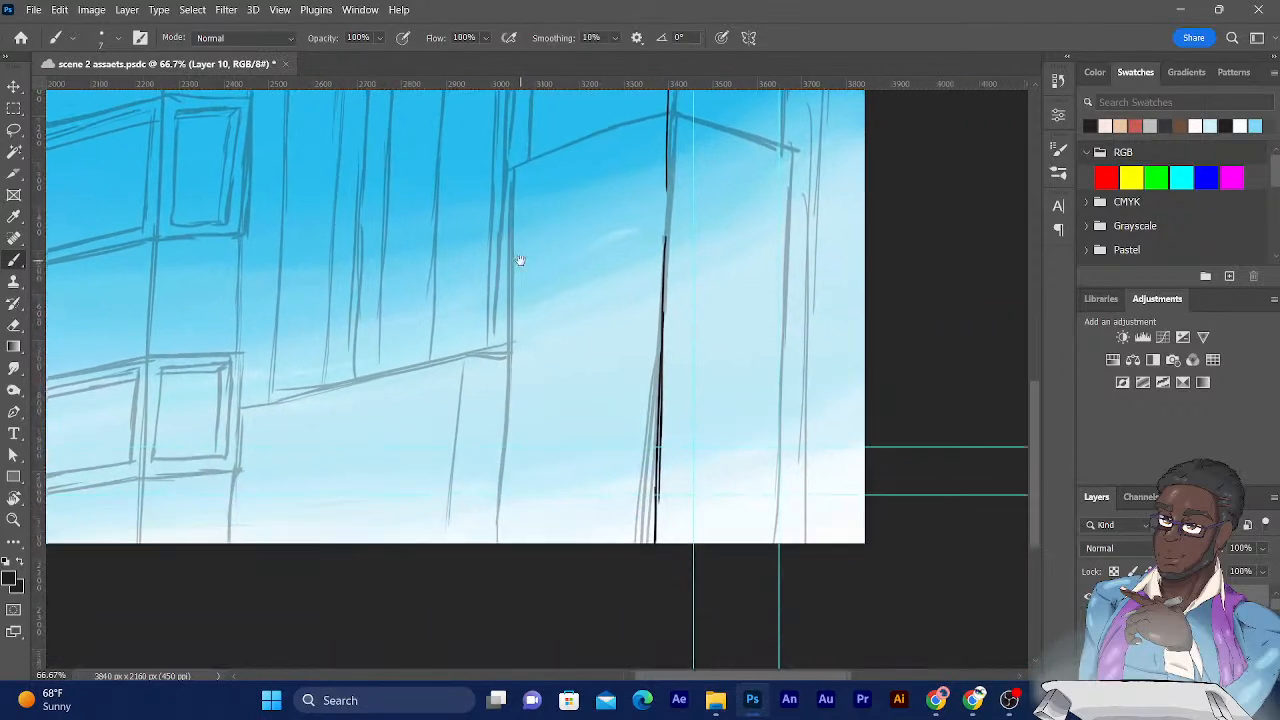
{"action": "left_click", "coordinate": [14, 325]}
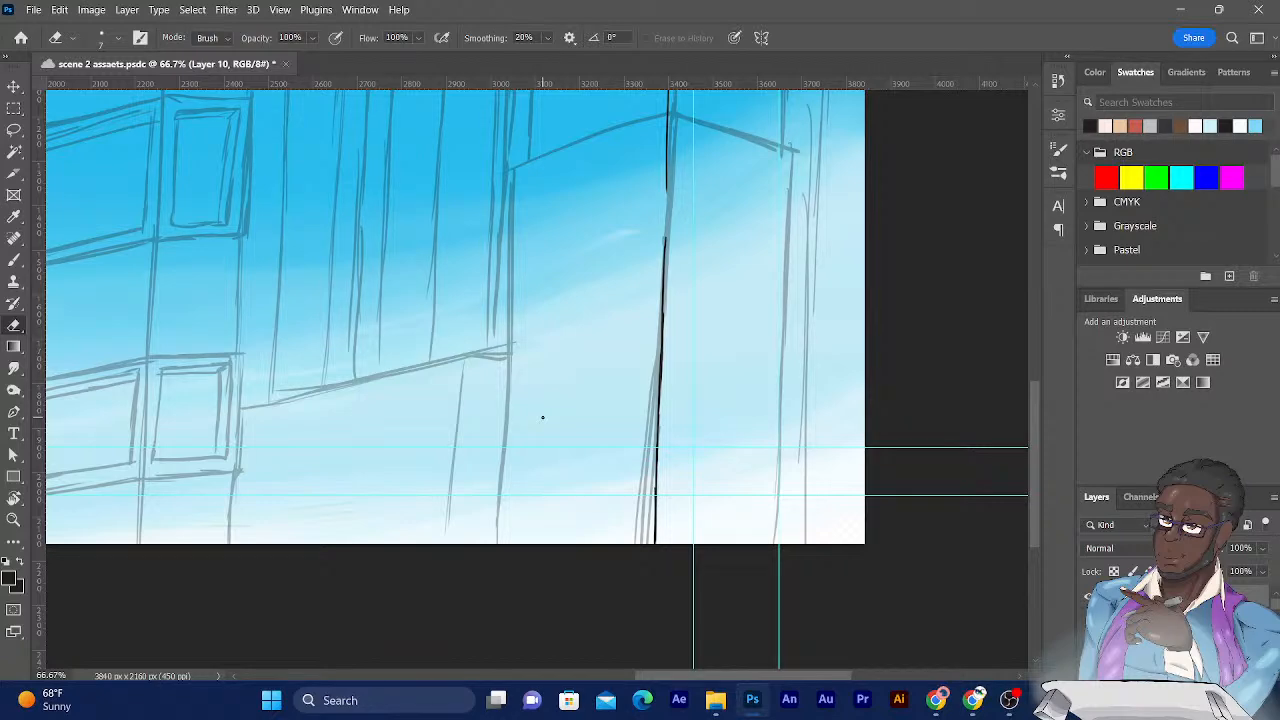
{"action": "mouse_move", "coordinate": [594, 180]}
{"action": "left_mouse_down"}
{"action": "mouse_move", "coordinate": [557, 269]}
{"action": "mouse_move", "coordinate": [565, 305]}
{"action": "left_mouse_up"}
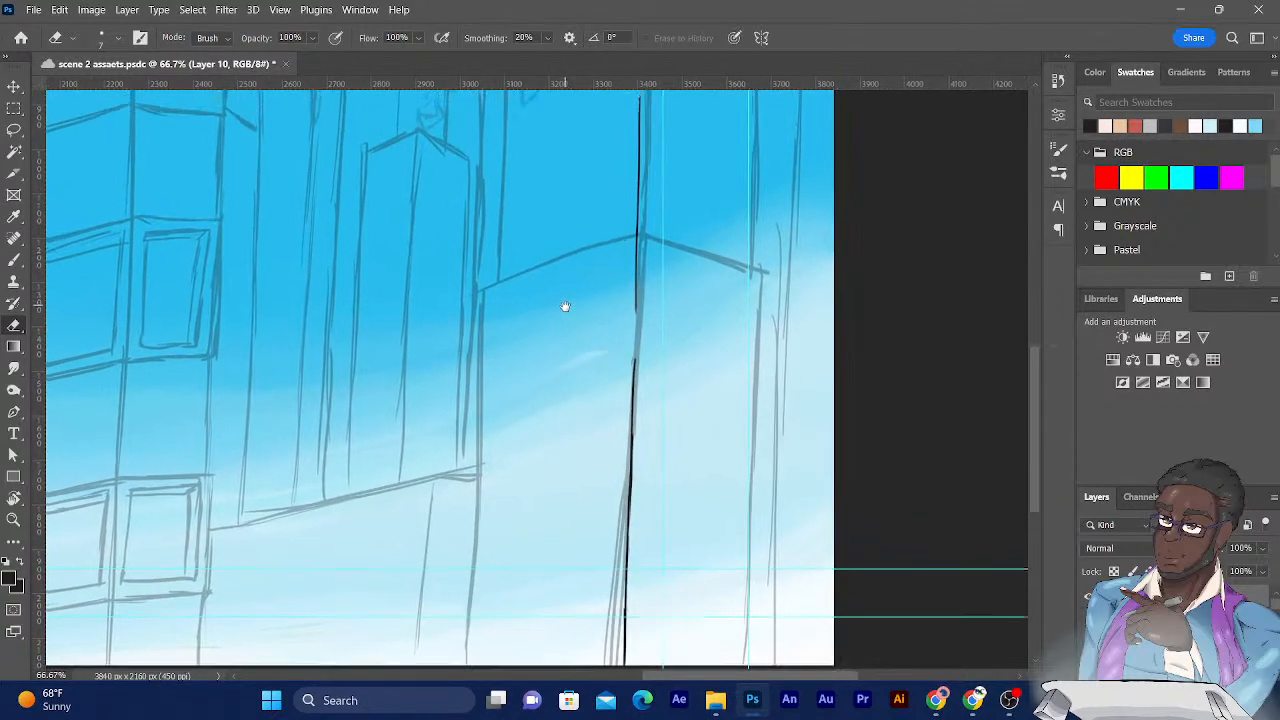
{"action": "left_click_drag", "start_coordinate": [560, 220], "coordinate": [602, 240]}
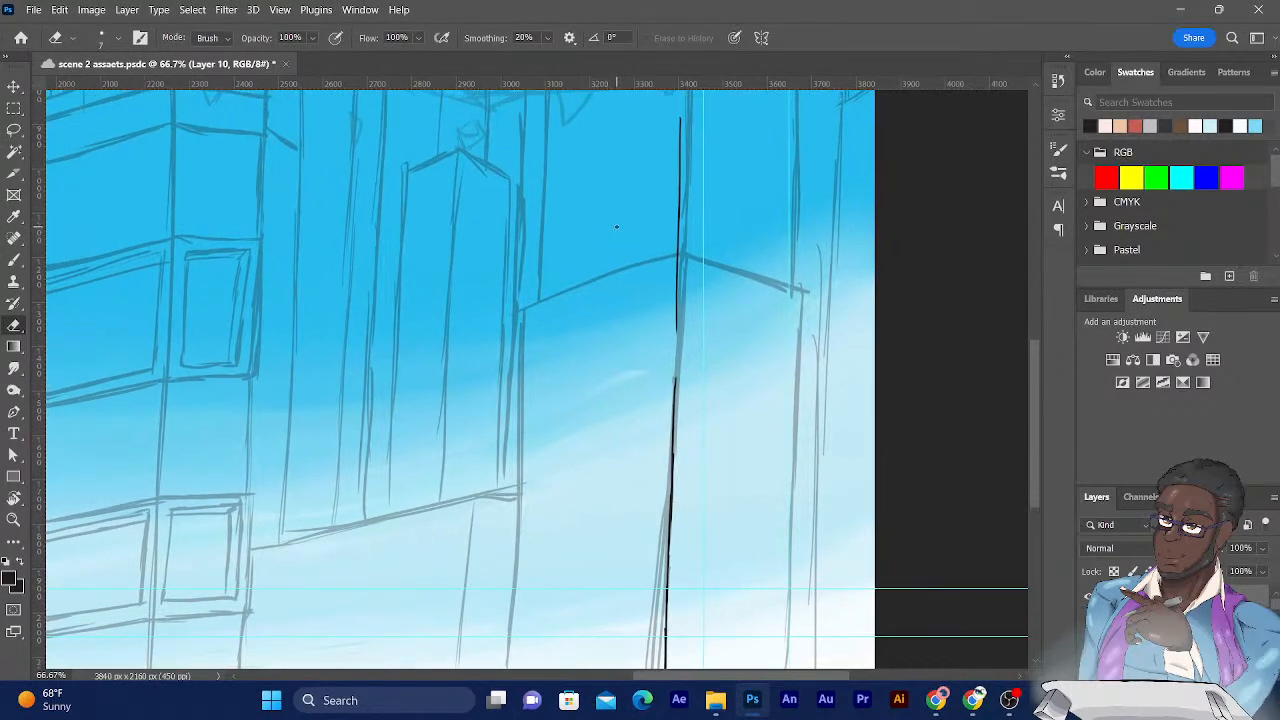
{"action": "key", "text": "b"}
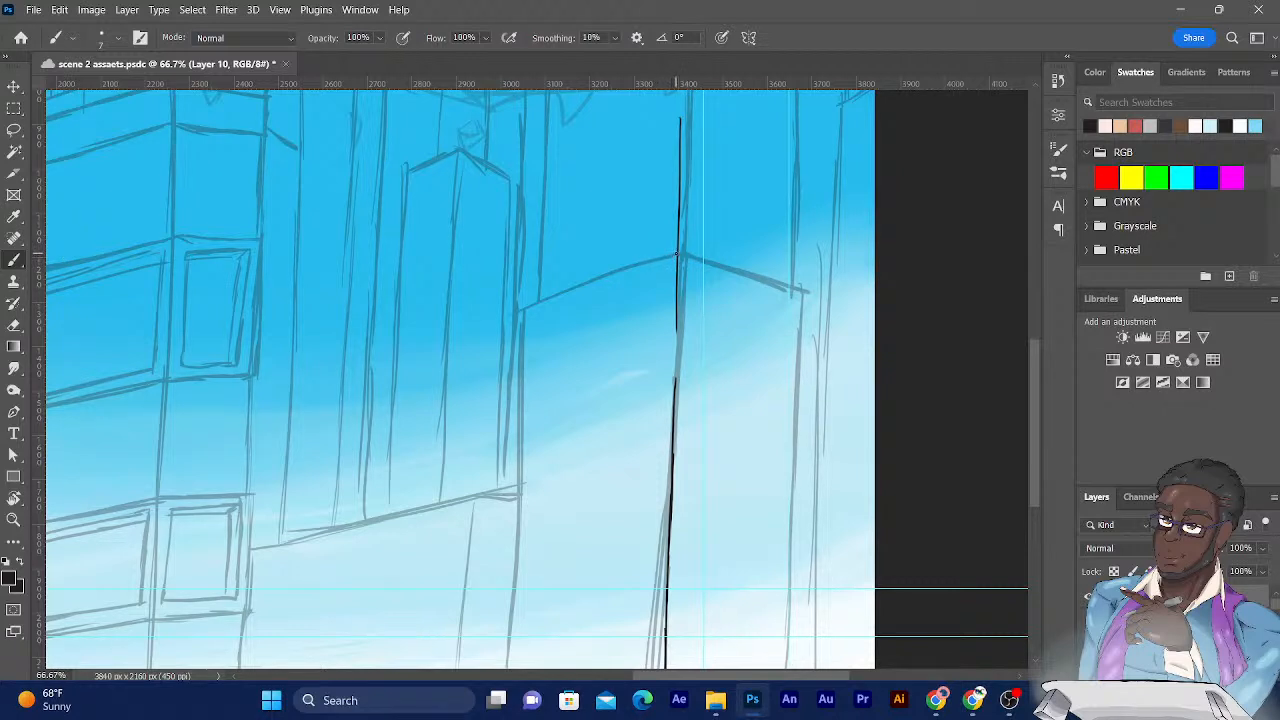
{"action": "left_click_drag", "start_coordinate": [677, 256], "coordinate": [527, 307]}
{"action": "key", "text": "ctrl+z"}
{"action": "left_click_drag", "start_coordinate": [676, 256], "coordinate": [514, 310]}
{"action": "key", "text": "ctrl+z"}
{"action": "left_click_drag", "start_coordinate": [676, 253], "coordinate": [556, 296]}
{"action": "left_click_drag", "start_coordinate": [576, 289], "coordinate": [497, 318]}
{"action": "left_click_drag", "start_coordinate": [657, 257], "coordinate": [679, 249]}
{"action": "left_click_drag", "start_coordinate": [678, 250], "coordinate": [802, 289]}
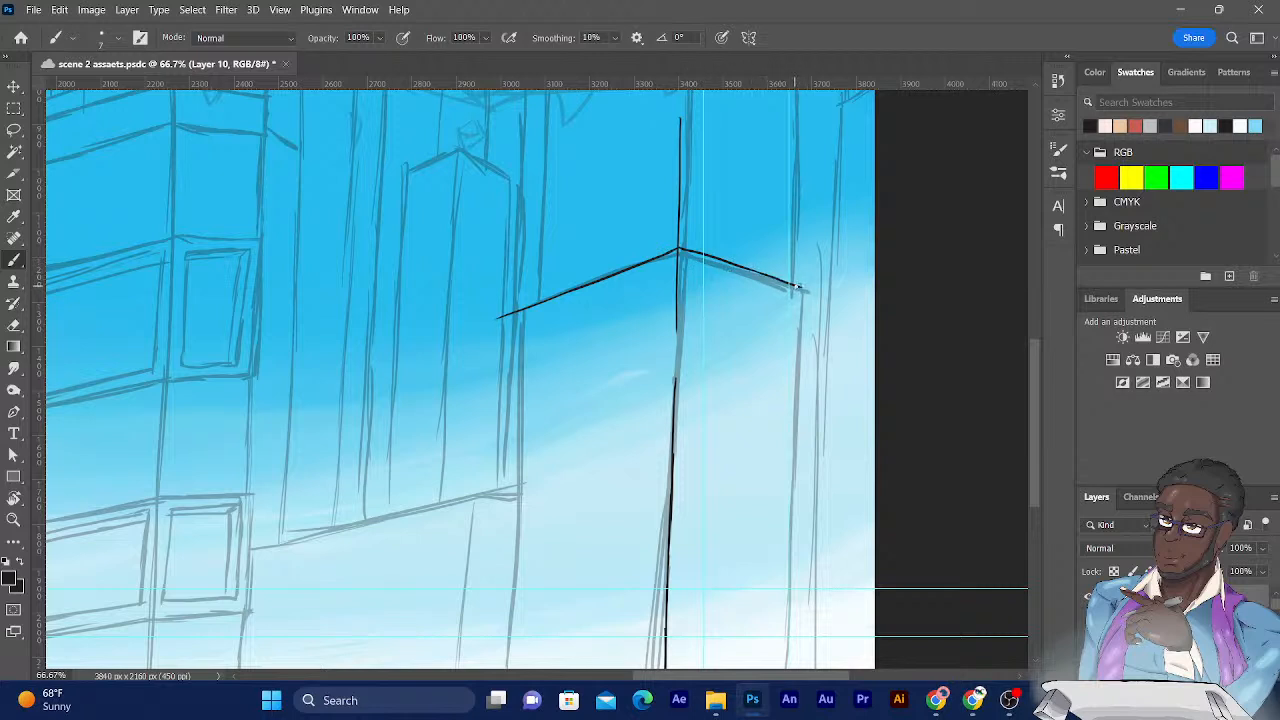
{"action": "left_click_drag", "start_coordinate": [797, 287], "coordinate": [805, 290]}
Ink the lower tier's left vertical edge in black from its roof corner down to the canvas's bottom edge.
{"action": "left_click_drag", "start_coordinate": [539, 330], "coordinate": [545, 266]}
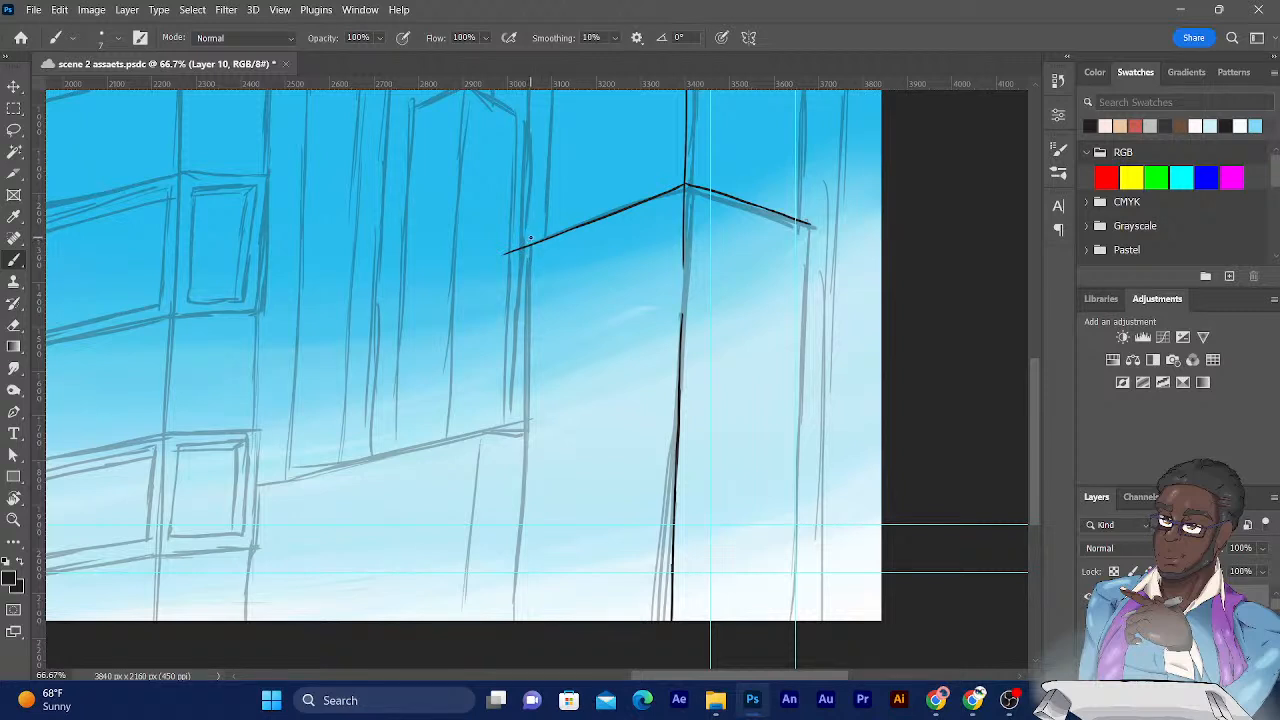
{"action": "left_click_drag", "start_coordinate": [531, 234], "coordinate": [529, 340]}
{"action": "left_click_drag", "start_coordinate": [529, 300], "coordinate": [512, 651]}
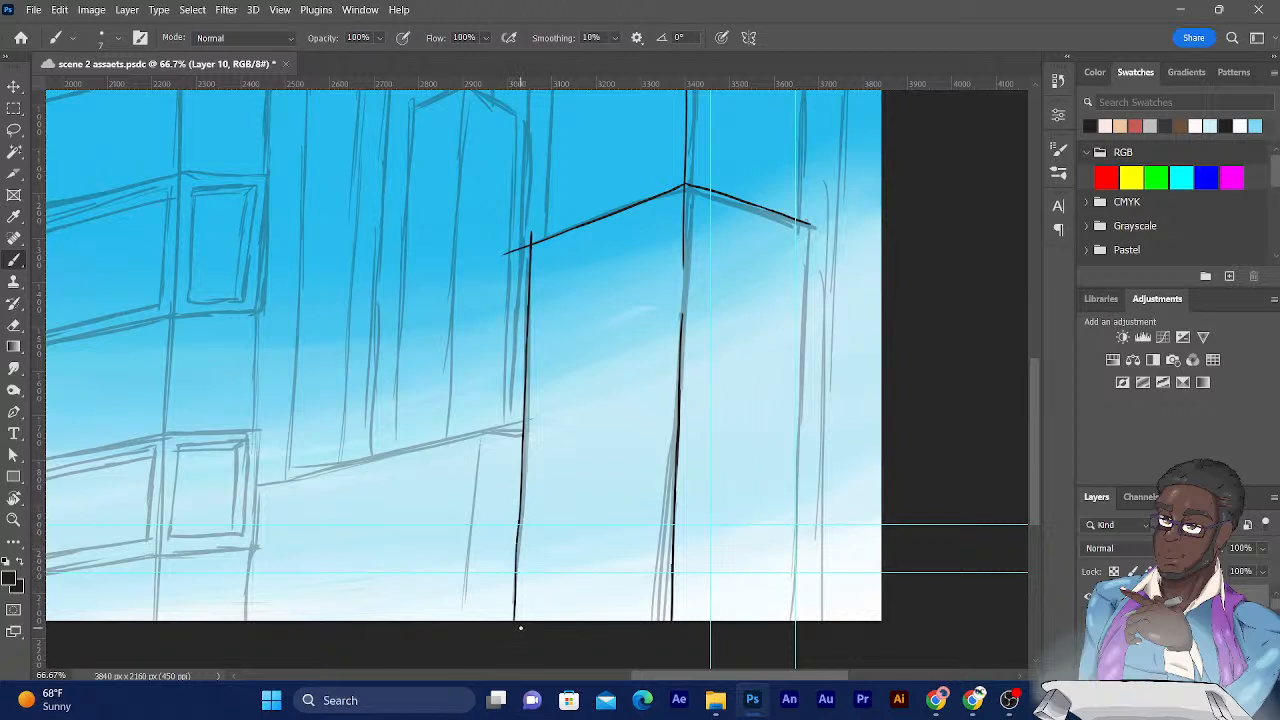
Erase the line ends overshooting the lower tier's left roof corner and save the document.
{"action": "left_click", "coordinate": [14, 325]}
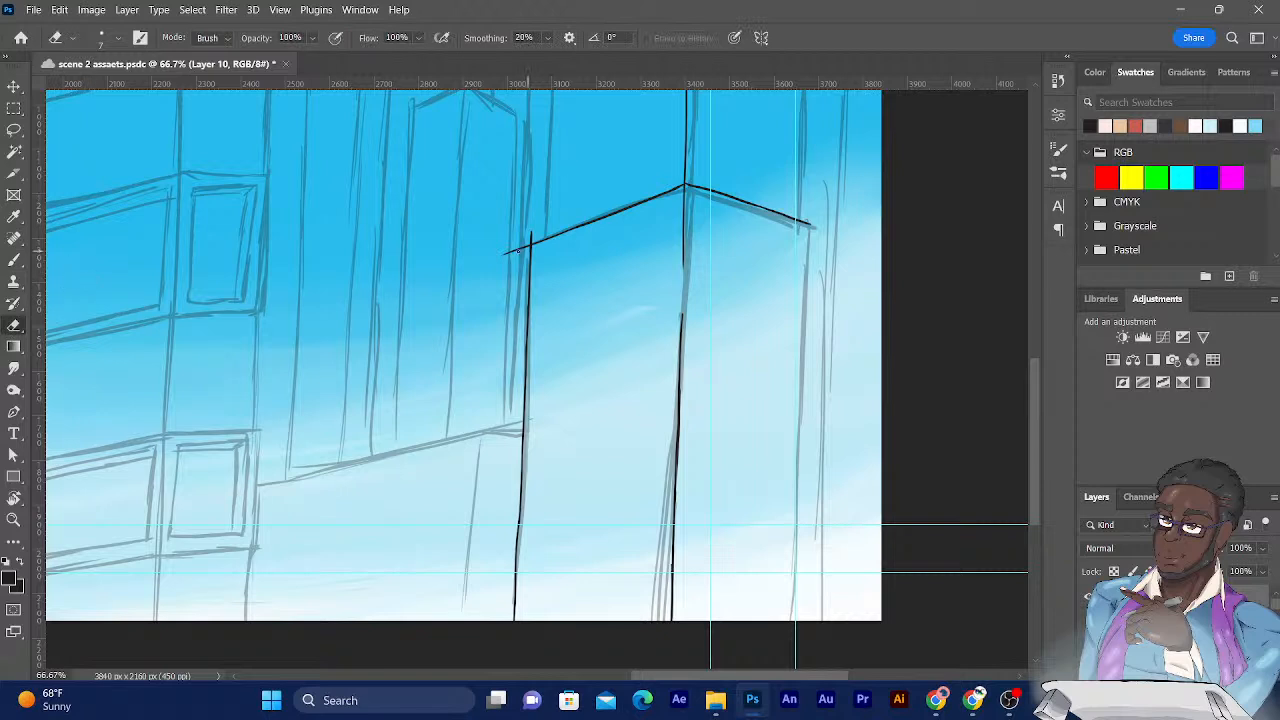
{"action": "left_click_drag", "start_coordinate": [504, 254], "coordinate": [515, 249]}
{"action": "key", "text": "ctrl+s"}
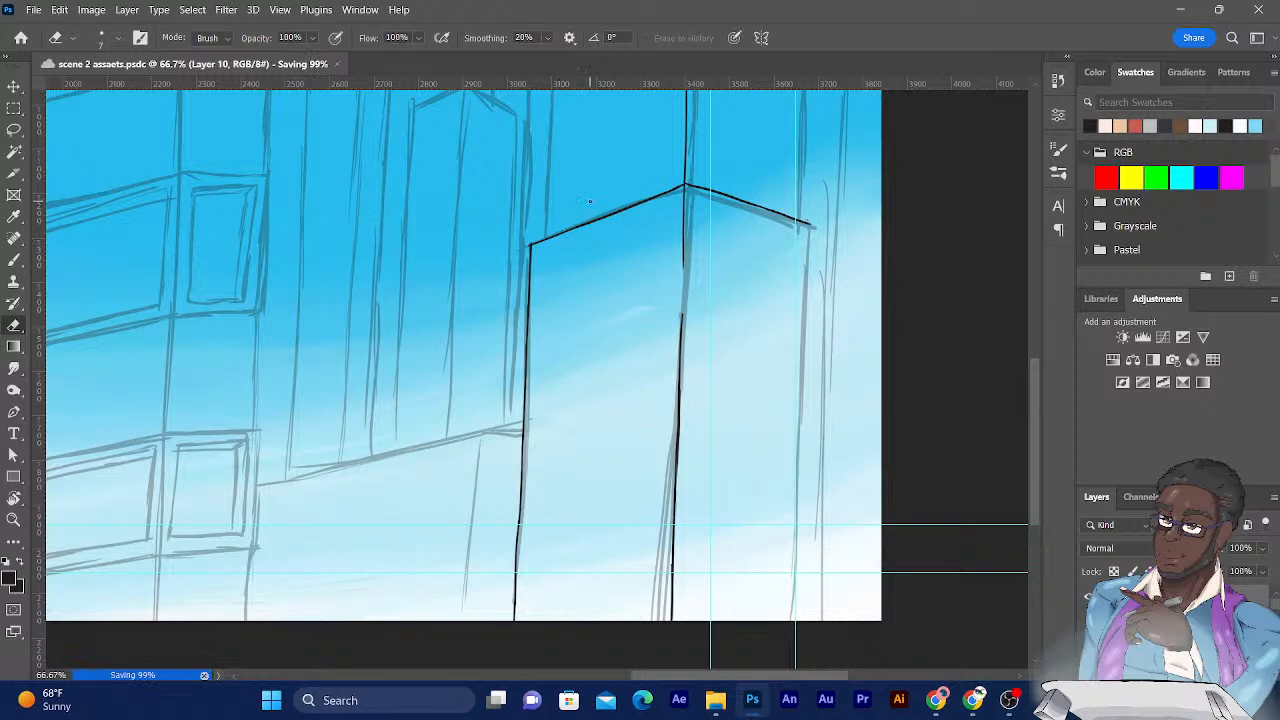
Ink the upper stretch of the lower tier's right vertical edge, starting at its right roof corner.
{"action": "left_click", "coordinate": [14, 262]}
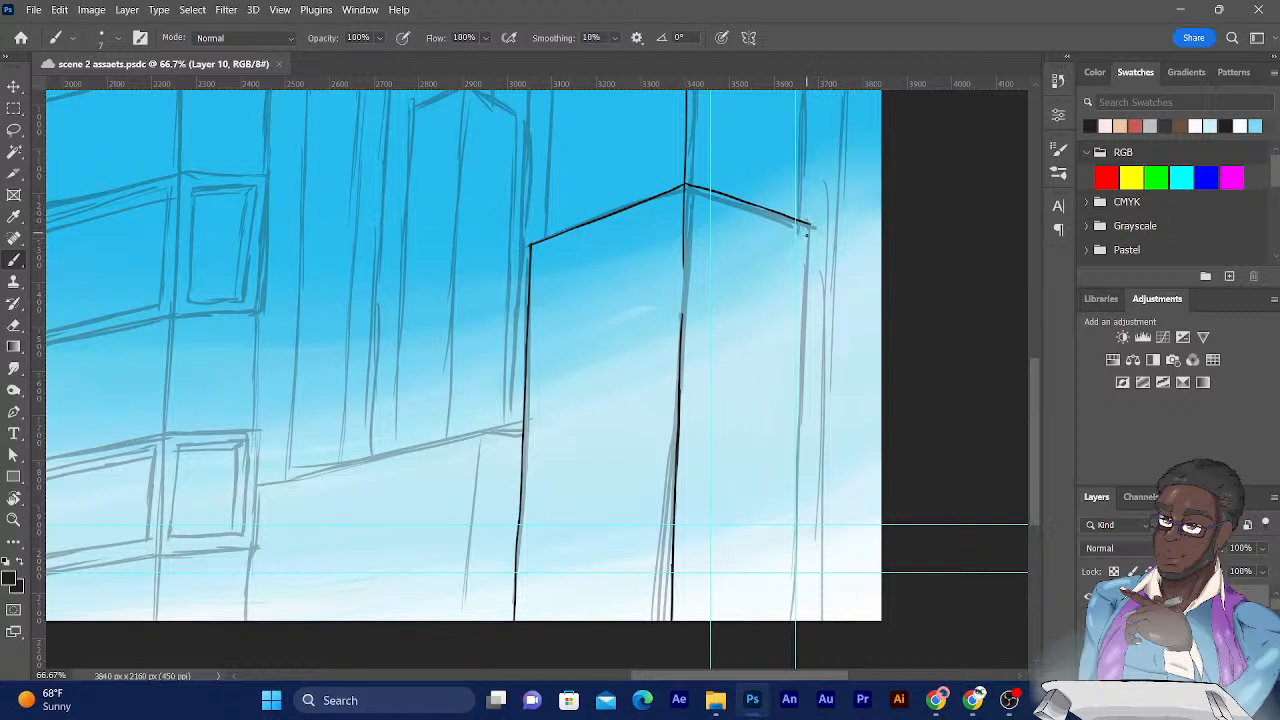
{"action": "mouse_move", "coordinate": [810, 216]}
{"action": "left_mouse_down"}
{"action": "mouse_move", "coordinate": [814, 416]}
{"action": "mouse_move", "coordinate": [812, 436]}
{"action": "mouse_move", "coordinate": [808, 291]}
{"action": "mouse_move", "coordinate": [797, 496]}
{"action": "left_mouse_up"}
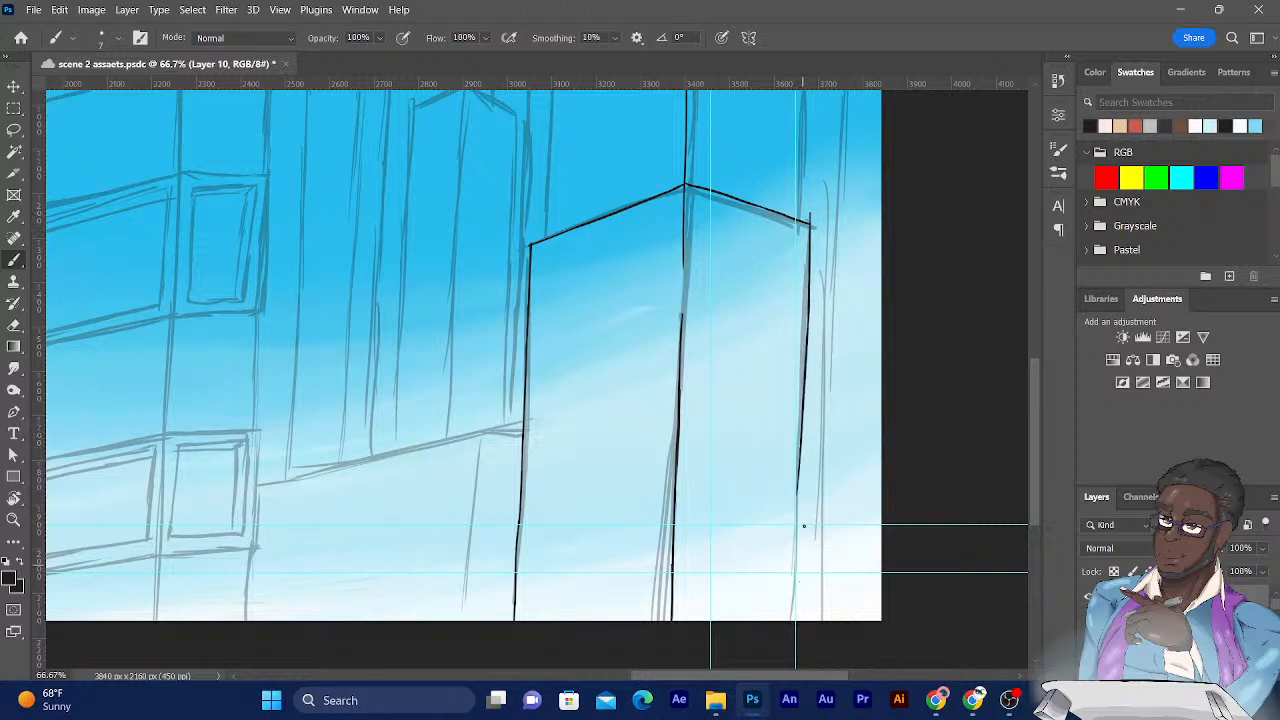
{"action": "left_click_drag", "start_coordinate": [803, 362], "coordinate": [798, 580]}
{"action": "key", "text": "ctrl+z"}
{"action": "key", "text": "ctrl+z"}
{"action": "left_click_drag", "start_coordinate": [808, 298], "coordinate": [810, 576]}
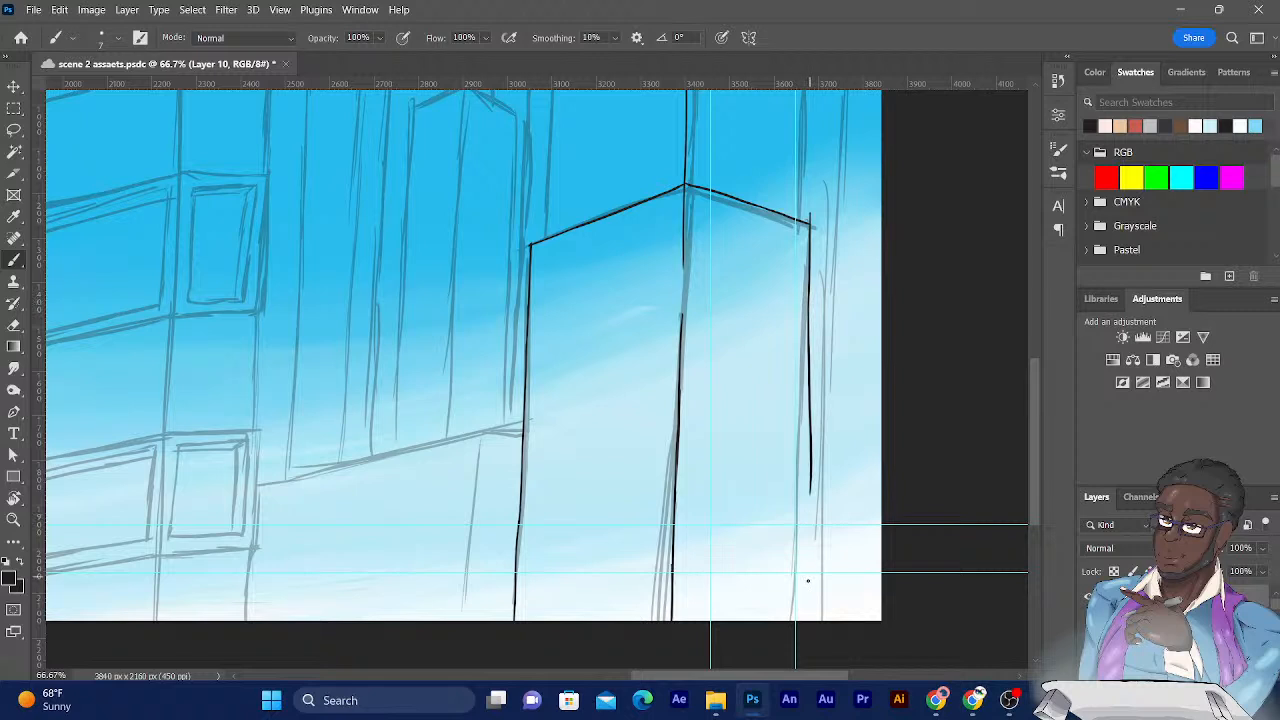
{"action": "key", "text": "ctrl+z"}
{"action": "left_click_drag", "start_coordinate": [807, 300], "coordinate": [802, 436]}
{"action": "left_click_drag", "start_coordinate": [806, 380], "coordinate": [800, 578]}
{"action": "left_click_drag", "start_coordinate": [804, 502], "coordinate": [796, 662]}
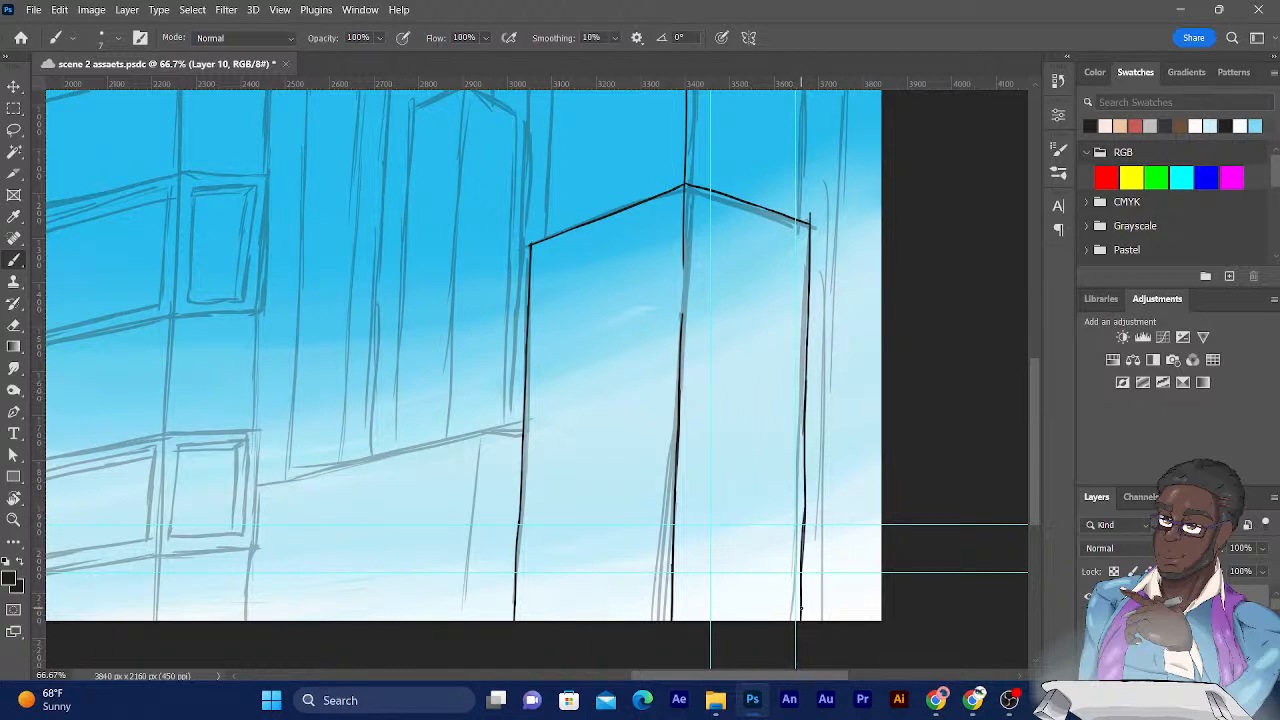
{"action": "key", "text": "ctrl+z"}
{"action": "key", "text": "ctrl+z"}
Extend the lower tier's right vertical edge down to the canvas's bottom edge and thicken its lower stretch.
{"action": "key", "text": "ctrl+plus"}
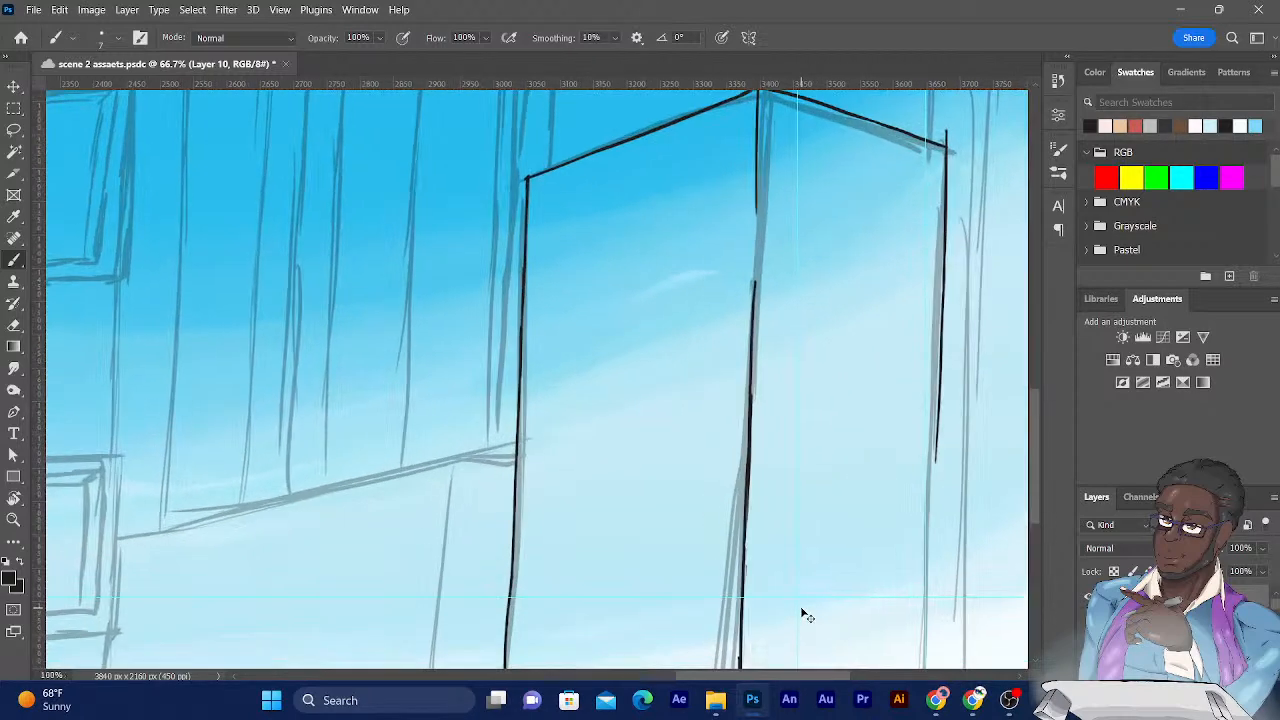
{"action": "left_click_drag", "start_coordinate": [786, 494], "coordinate": [597, 411]}
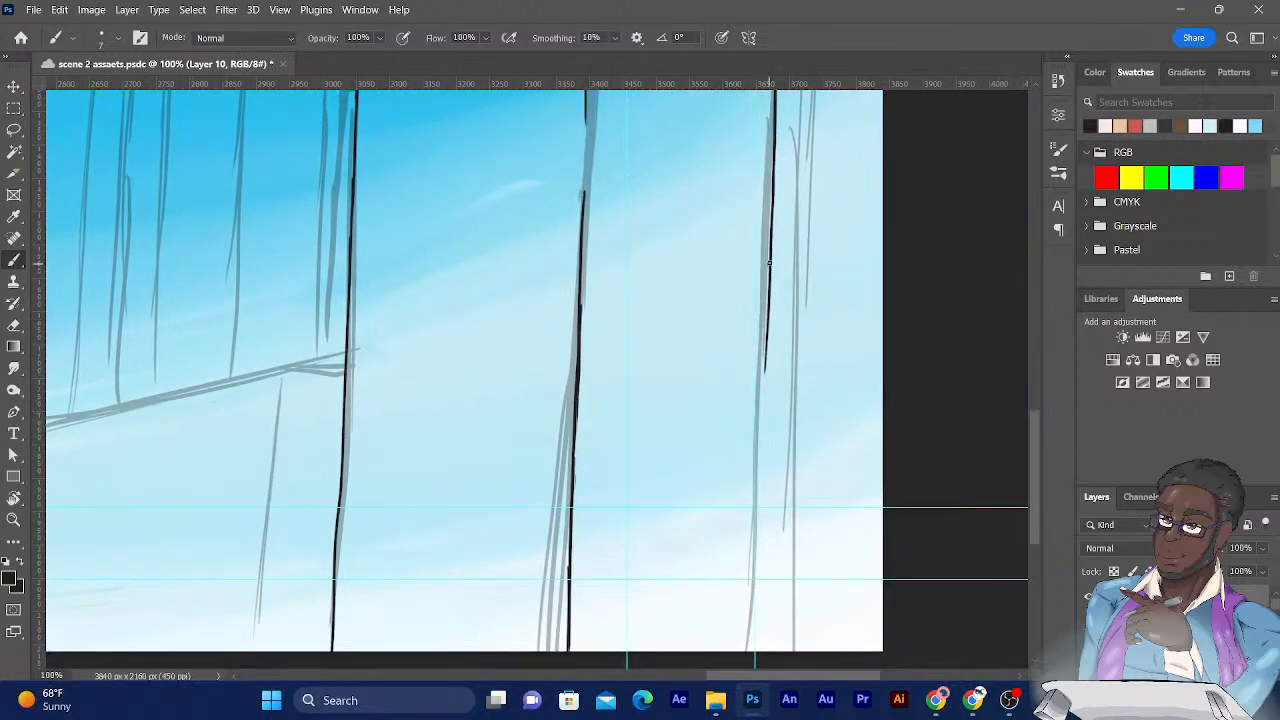
{"action": "left_click_drag", "start_coordinate": [768, 272], "coordinate": [766, 438]}
{"action": "left_click_drag", "start_coordinate": [767, 394], "coordinate": [767, 564]}
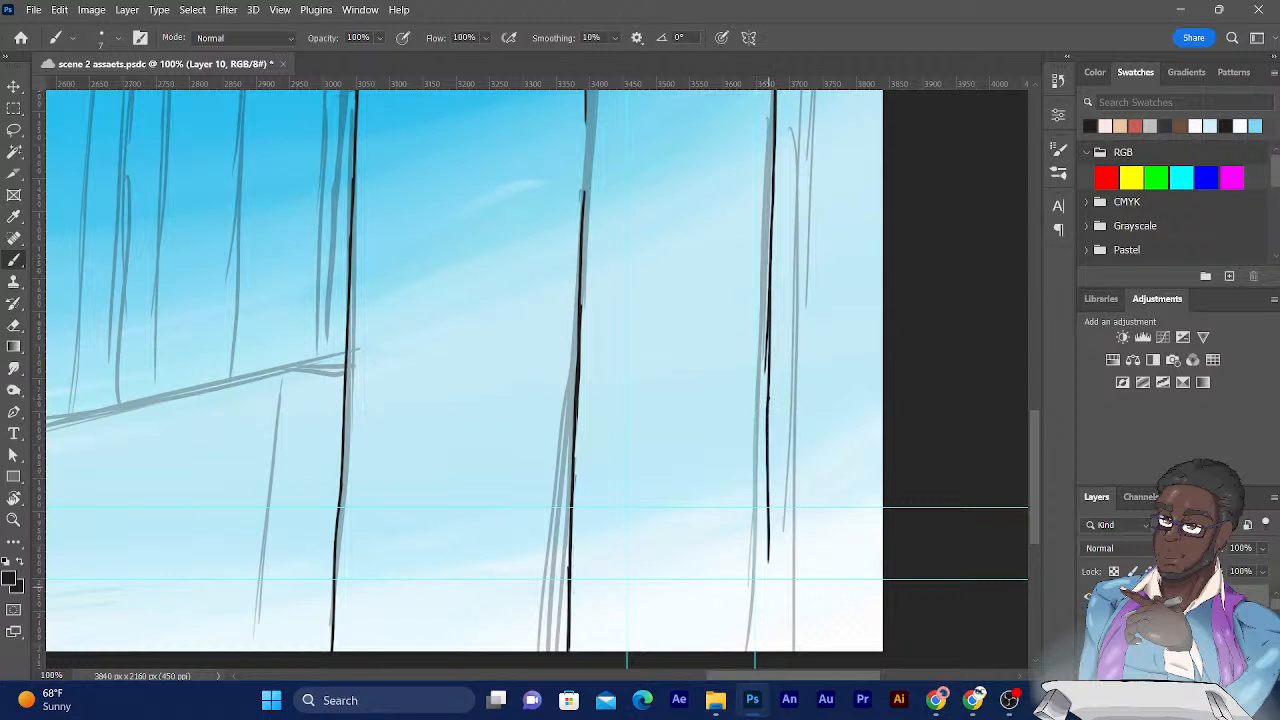
{"action": "left_click_drag", "start_coordinate": [767, 486], "coordinate": [766, 584]}
{"action": "left_click_drag", "start_coordinate": [767, 533], "coordinate": [765, 644]}
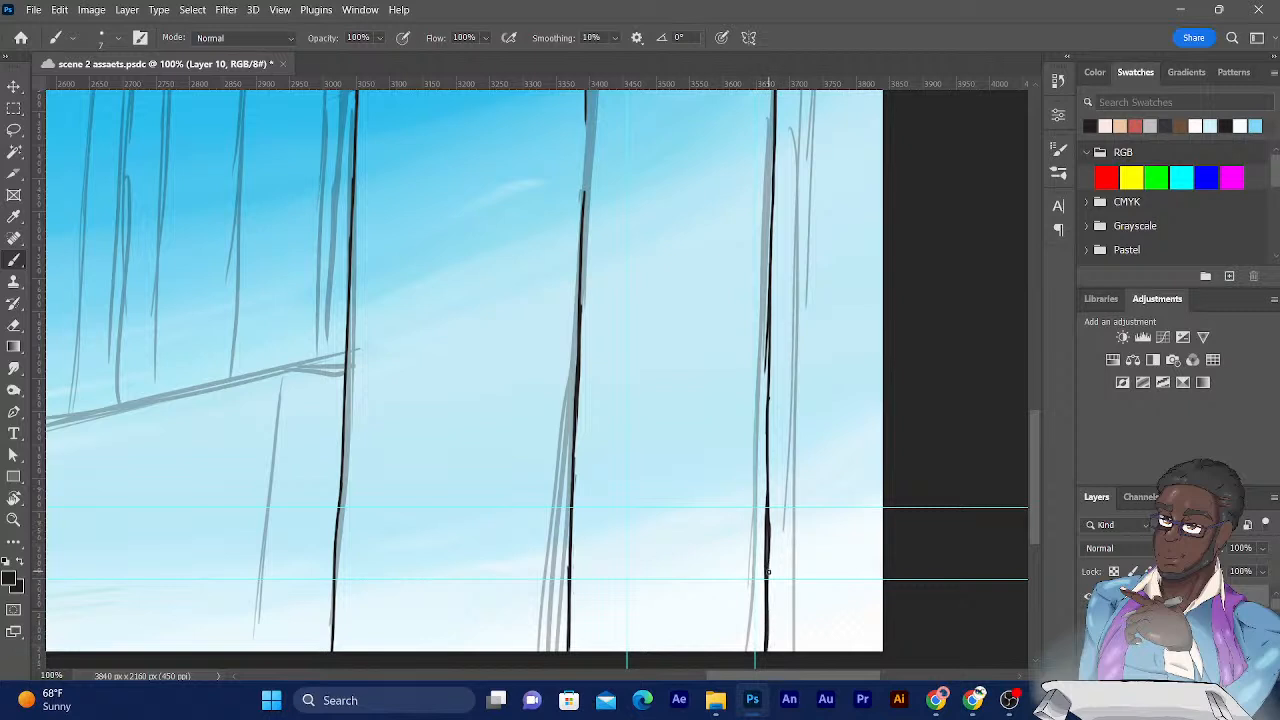
{"action": "left_click_drag", "start_coordinate": [766, 564], "coordinate": [767, 488]}
Erase the stray overlapping stroke ends along the lower tier's right vertical edge.
{"action": "left_click", "coordinate": [14, 324]}
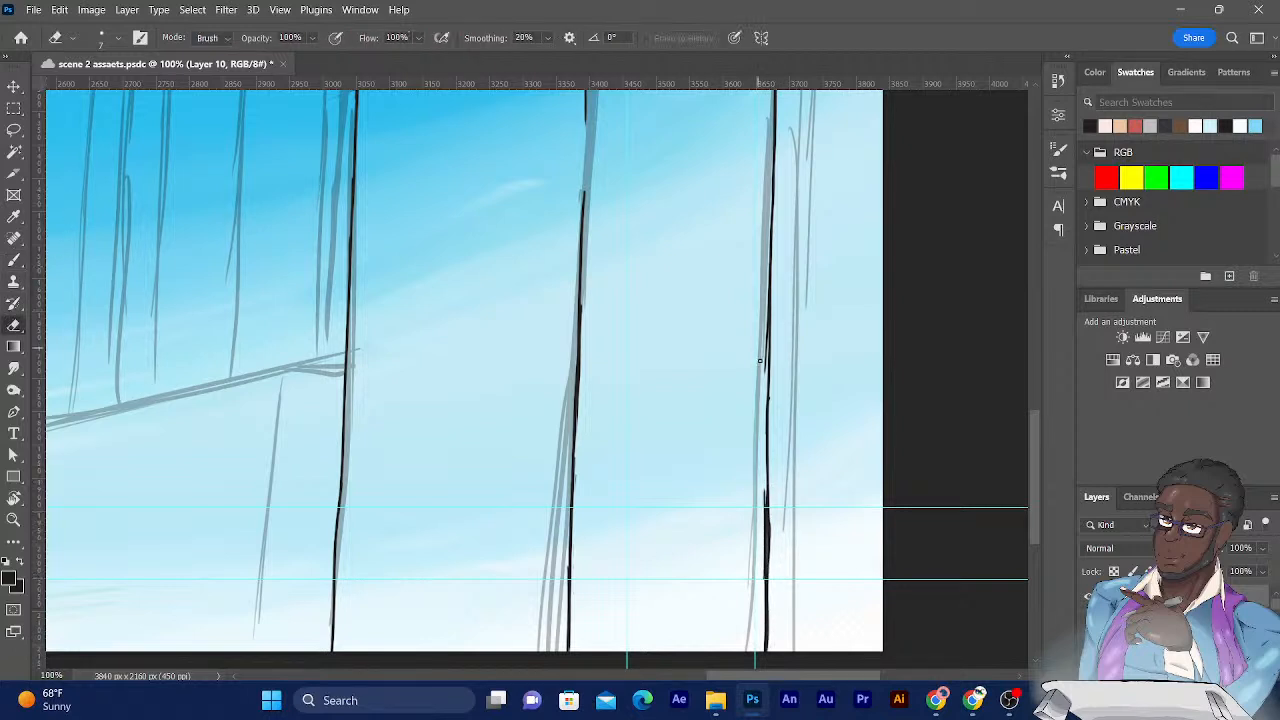
{"action": "left_click_drag", "start_coordinate": [762, 378], "coordinate": [765, 314]}
{"action": "left_click_drag", "start_coordinate": [762, 488], "coordinate": [772, 560]}
Ink the upper tier's right sloping roof edge, from the central corner edge down to its right roof corner.
{"action": "left_click_drag", "start_coordinate": [451, 217], "coordinate": [462, 592]}
{"action": "left_click_drag", "start_coordinate": [488, 316], "coordinate": [486, 507]}
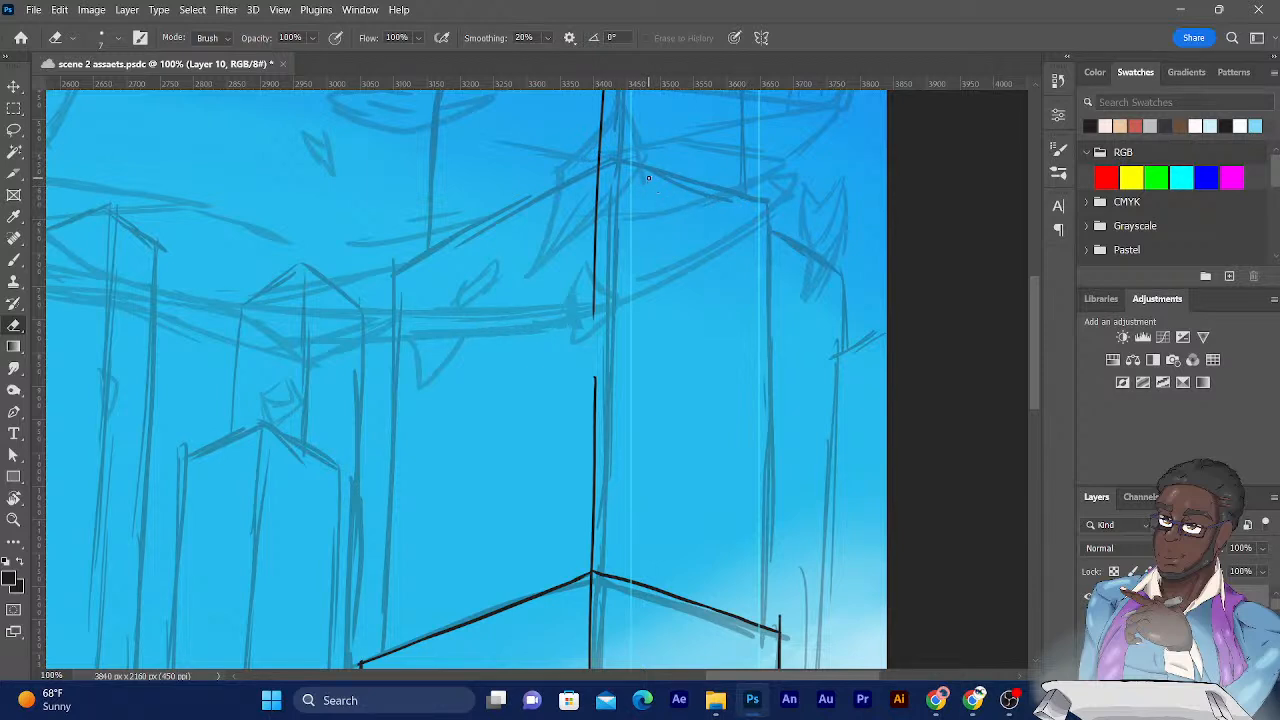
{"action": "left_click", "coordinate": [14, 258]}
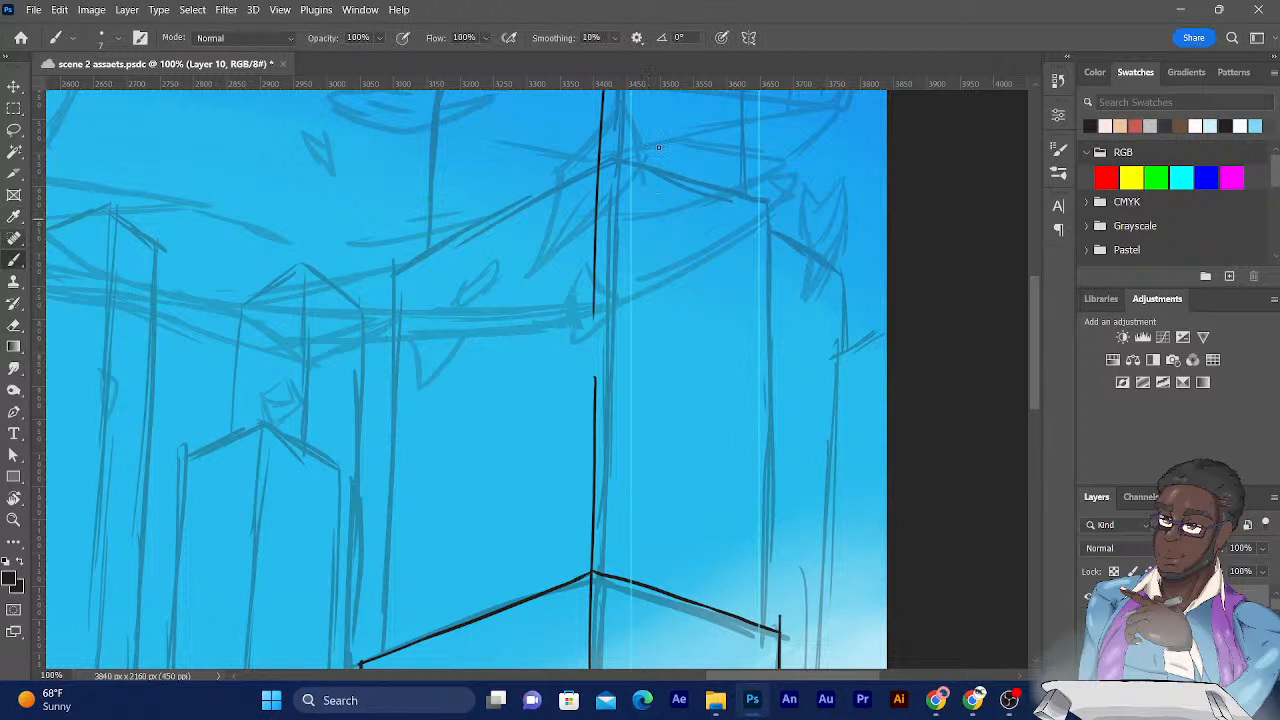
{"action": "left_click_drag", "start_coordinate": [598, 155], "coordinate": [704, 186]}
{"action": "key", "text": "ctrl+z"}
{"action": "left_click_drag", "start_coordinate": [597, 155], "coordinate": [778, 210]}
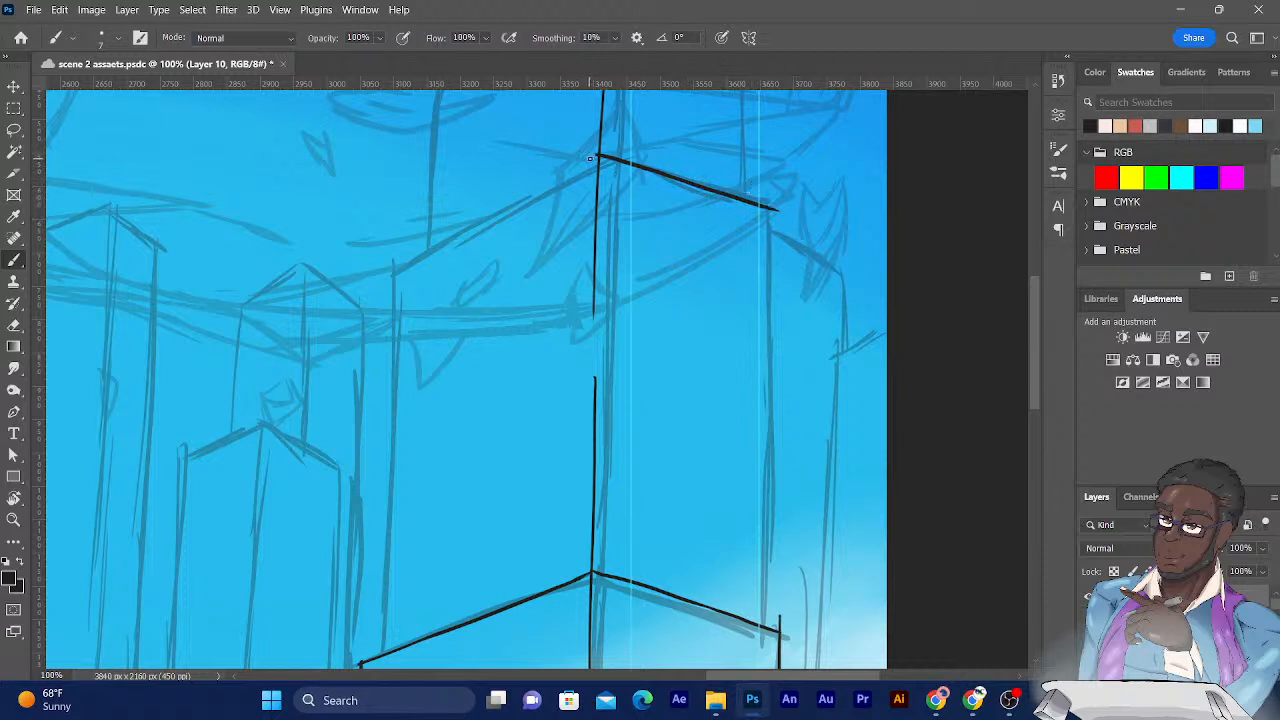
Ink the upper tier's left sloping roof edge in segments, leaving a small gap midway.
{"action": "left_click_drag", "start_coordinate": [597, 155], "coordinate": [500, 193]}
{"action": "left_click_drag", "start_coordinate": [479, 208], "coordinate": [395, 254]}
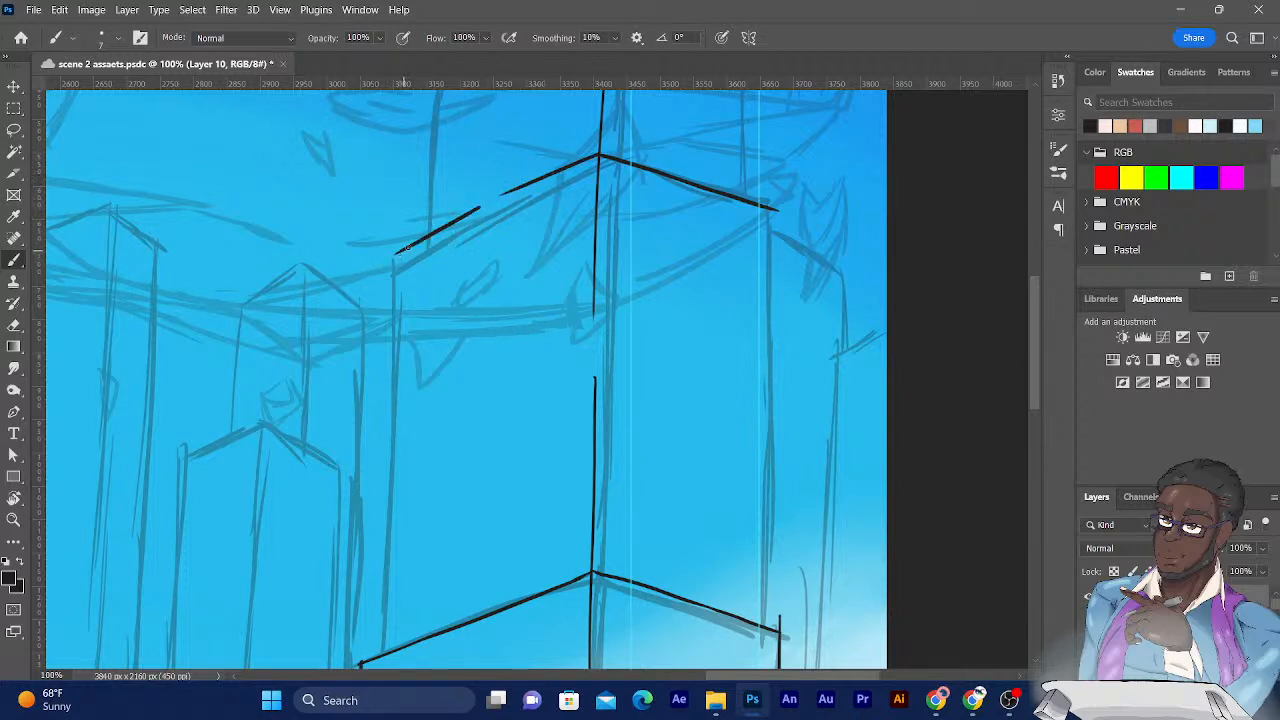
{"action": "left_click_drag", "start_coordinate": [412, 244], "coordinate": [380, 261]}
Ink the upper tier's left vertical edge from its roof corner down to the lower tier's roofline.
{"action": "left_click_drag", "start_coordinate": [395, 224], "coordinate": [388, 354]}
{"action": "left_click_drag", "start_coordinate": [391, 284], "coordinate": [384, 455]}
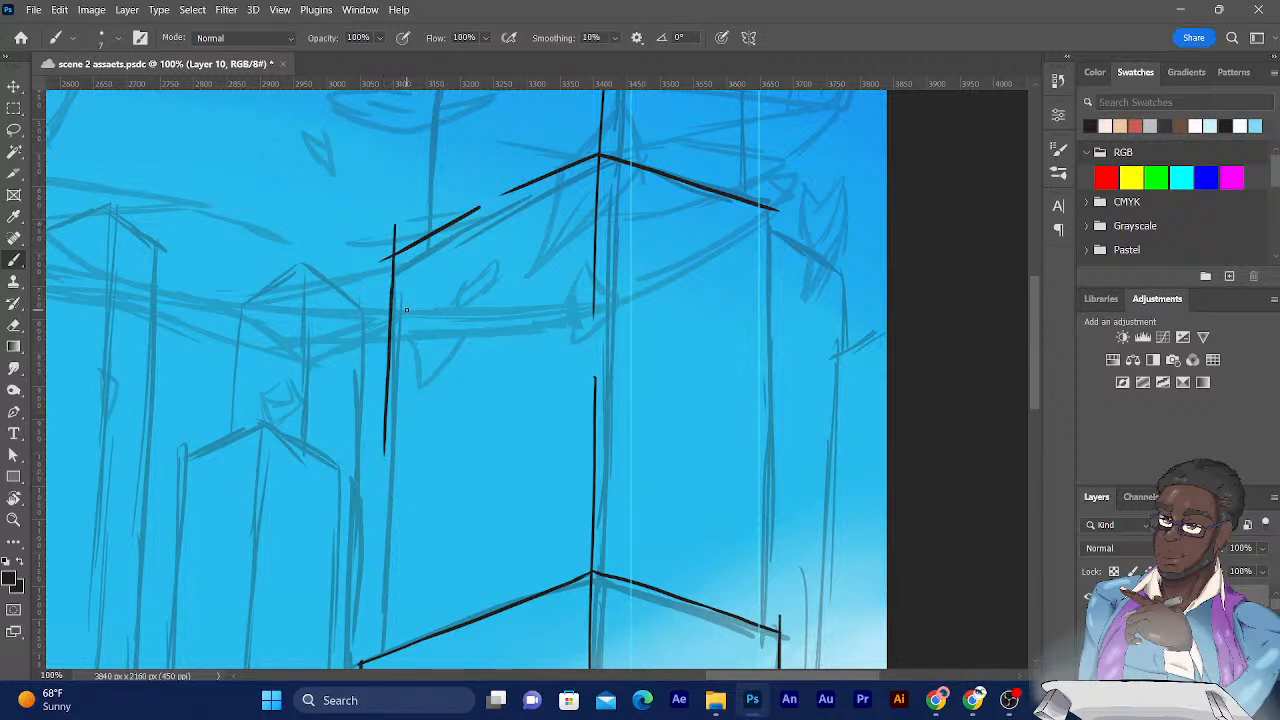
{"action": "left_click_drag", "start_coordinate": [343, 400], "coordinate": [349, 280]}
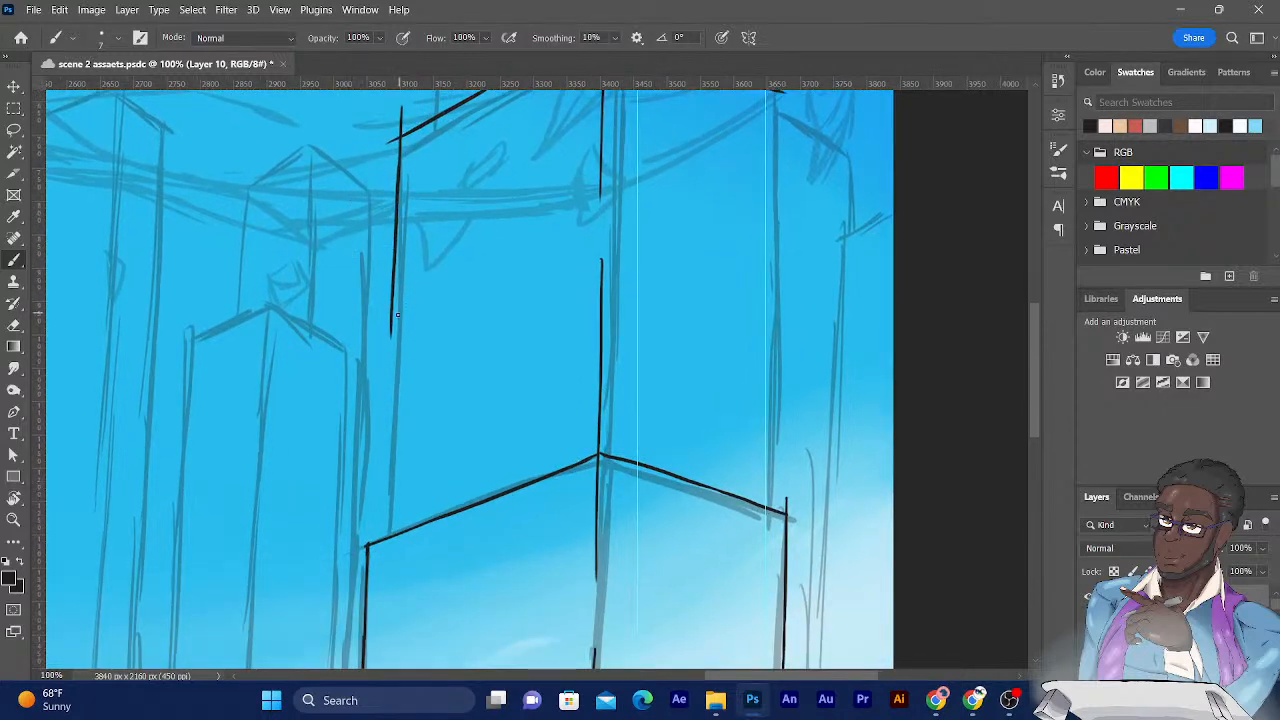
{"action": "left_click_drag", "start_coordinate": [391, 325], "coordinate": [389, 444]}
{"action": "left_click_drag", "start_coordinate": [389, 366], "coordinate": [383, 505]}
{"action": "left_click_drag", "start_coordinate": [386, 452], "coordinate": [386, 576]}
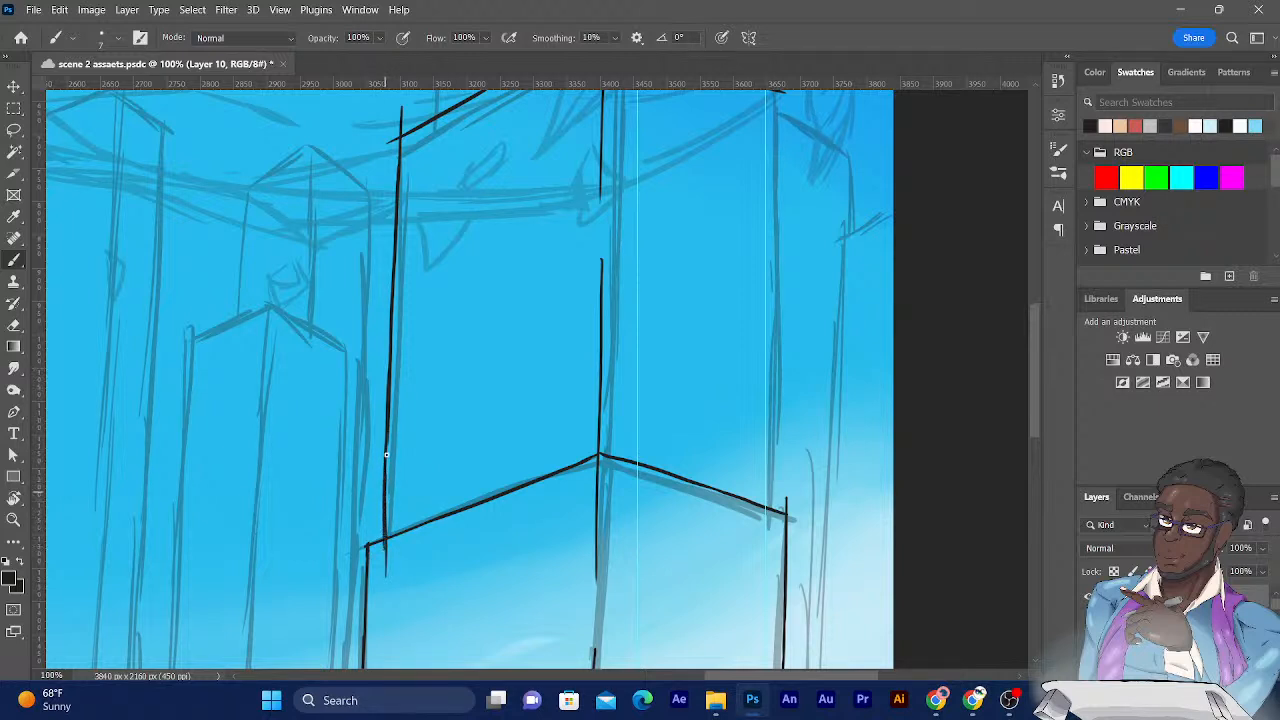
Erase the overshooting line ends at the foot and roof corner of the upper tier's left vertical edge.
{"action": "key", "text": "e"}
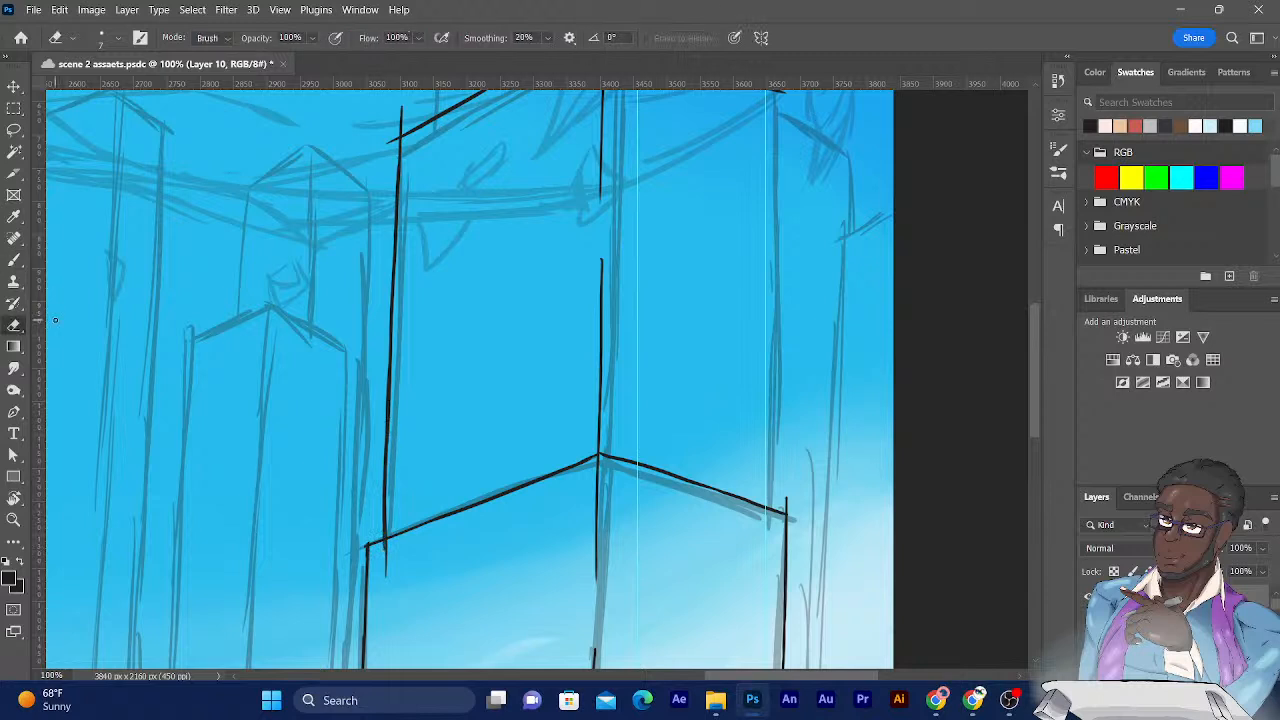
{"action": "mouse_move", "coordinate": [387, 558]}
{"action": "left_mouse_down"}
{"action": "mouse_move", "coordinate": [388, 578]}
{"action": "mouse_move", "coordinate": [385, 546]}
{"action": "left_mouse_up"}
{"action": "left_click_drag", "start_coordinate": [400, 429], "coordinate": [380, 602]}
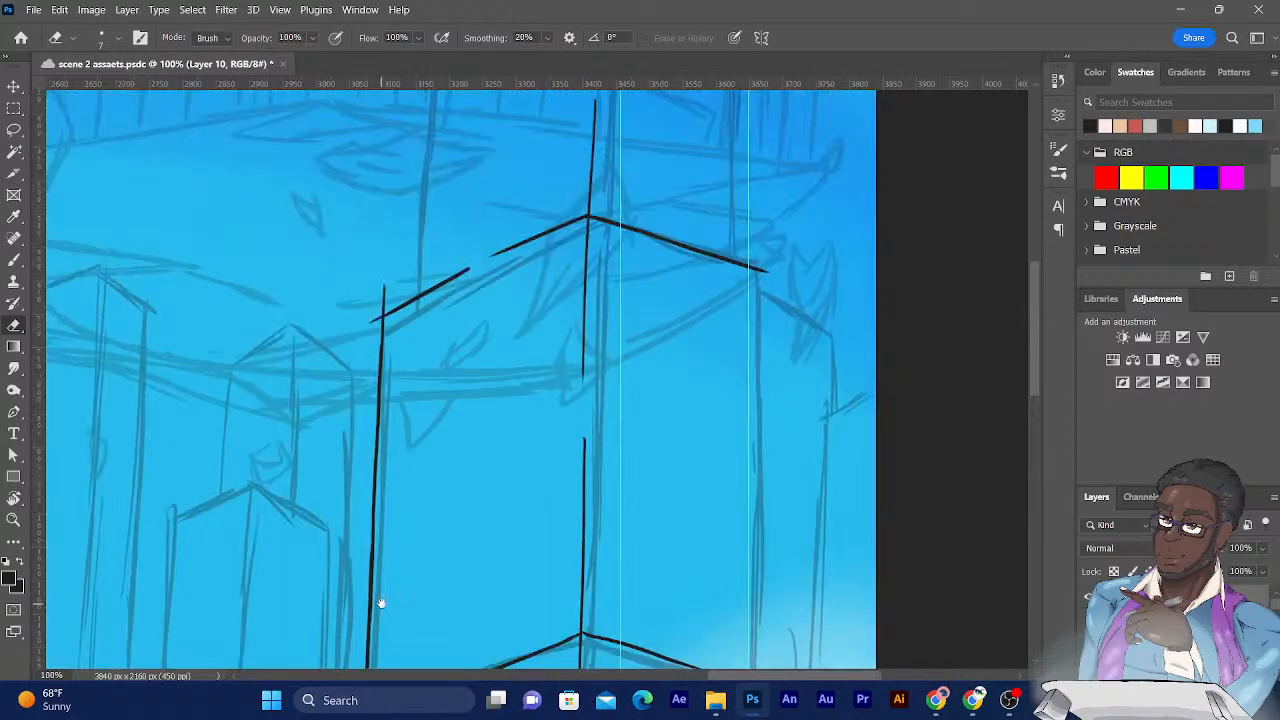
{"action": "left_click_drag", "start_coordinate": [385, 285], "coordinate": [371, 324]}
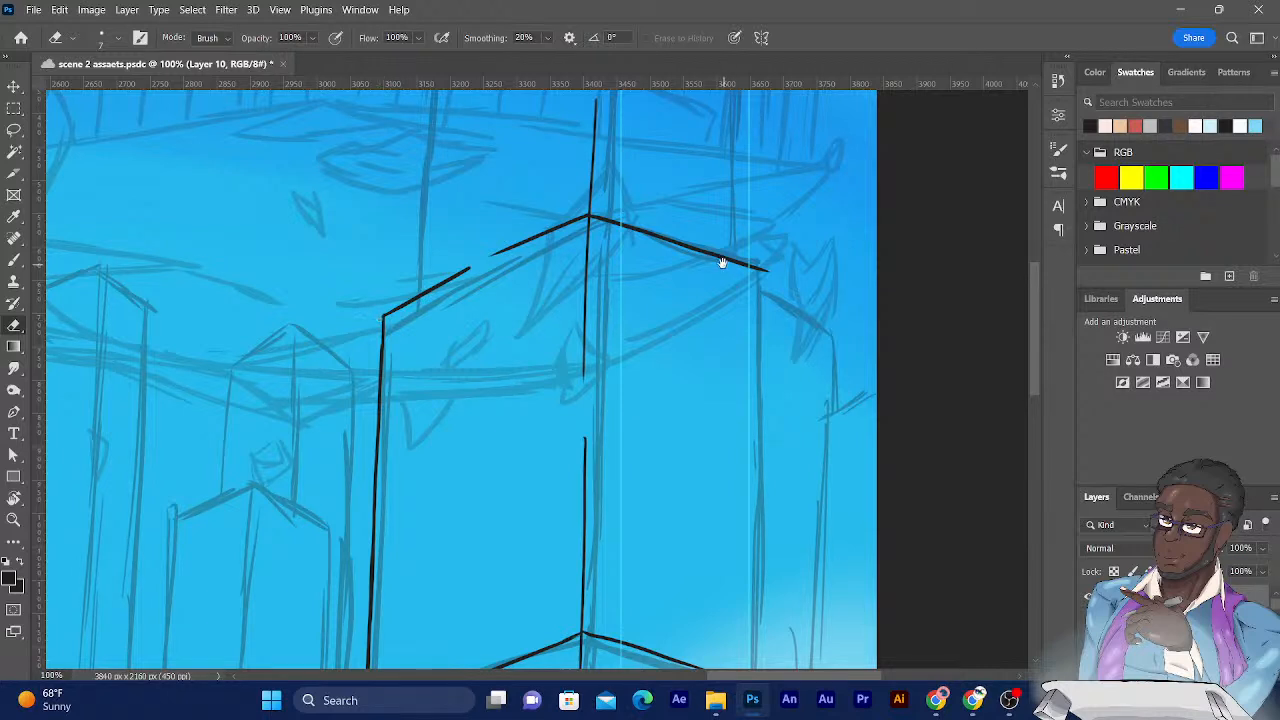
Ink the upper tier's right vertical edge in segments from its roof corner down to the lower tier's roofline.
{"action": "left_click_drag", "start_coordinate": [720, 253], "coordinate": [677, 147]}
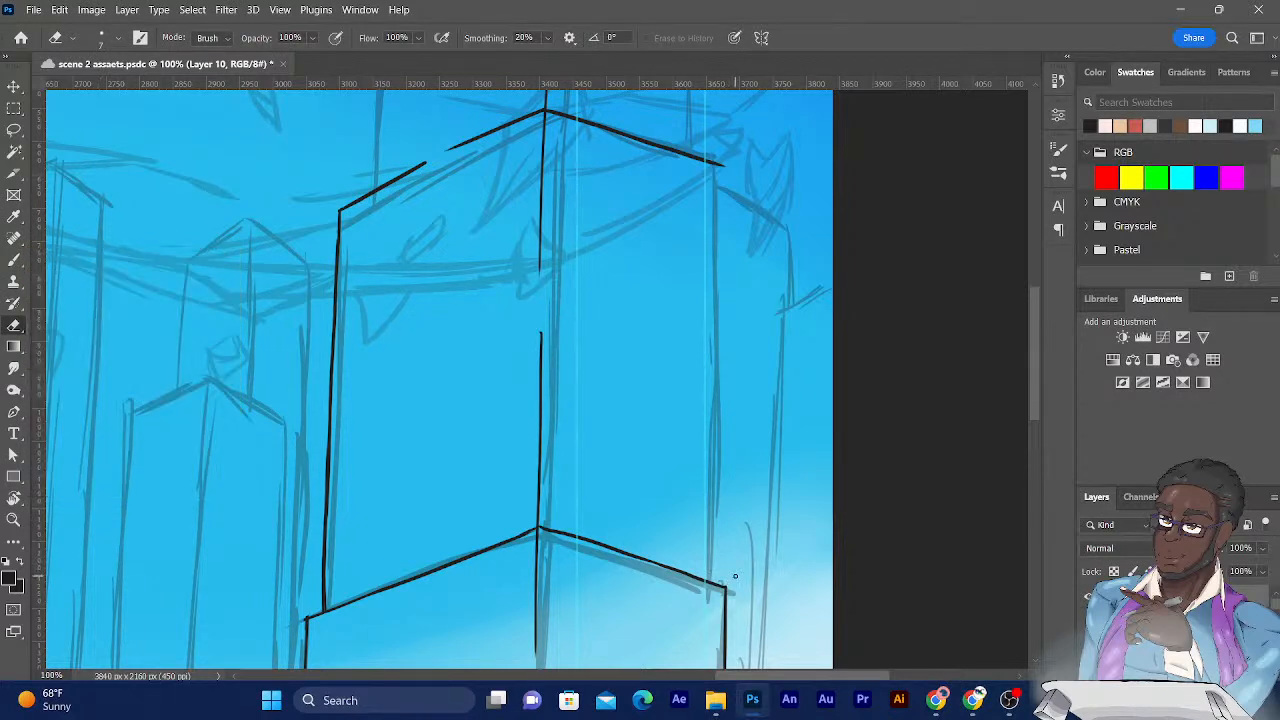
{"action": "left_click", "coordinate": [14, 259]}
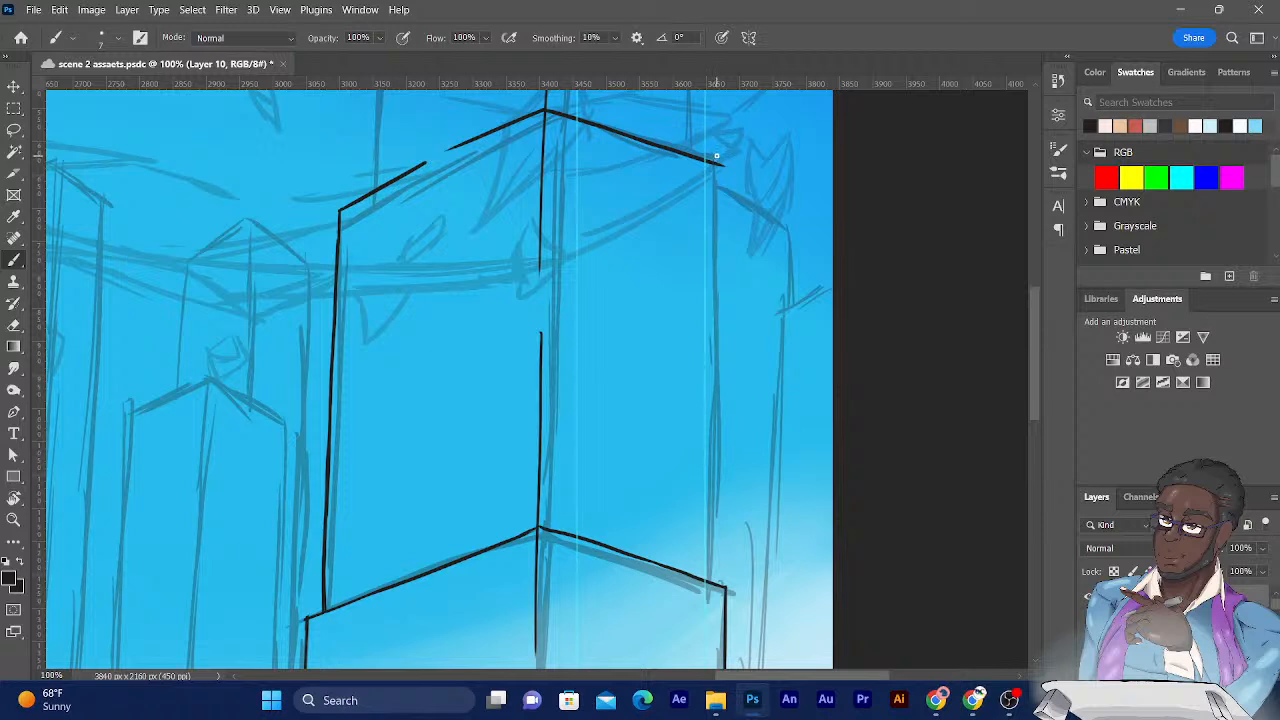
{"action": "left_click_drag", "start_coordinate": [717, 157], "coordinate": [724, 230]}
{"action": "key", "text": "ctrl+z"}
{"action": "key", "text": "ctrl+minus"}
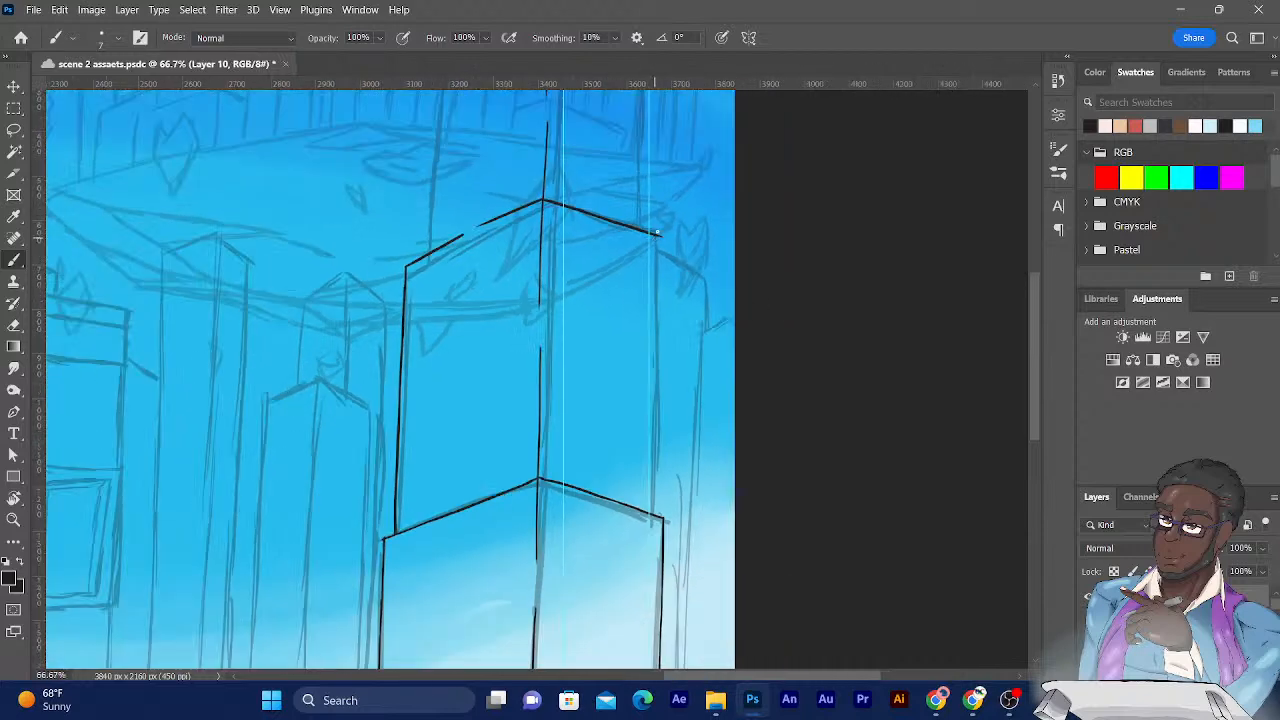
{"action": "left_click_drag", "start_coordinate": [657, 229], "coordinate": [661, 448]}
{"action": "left_click_drag", "start_coordinate": [659, 347], "coordinate": [656, 505]}
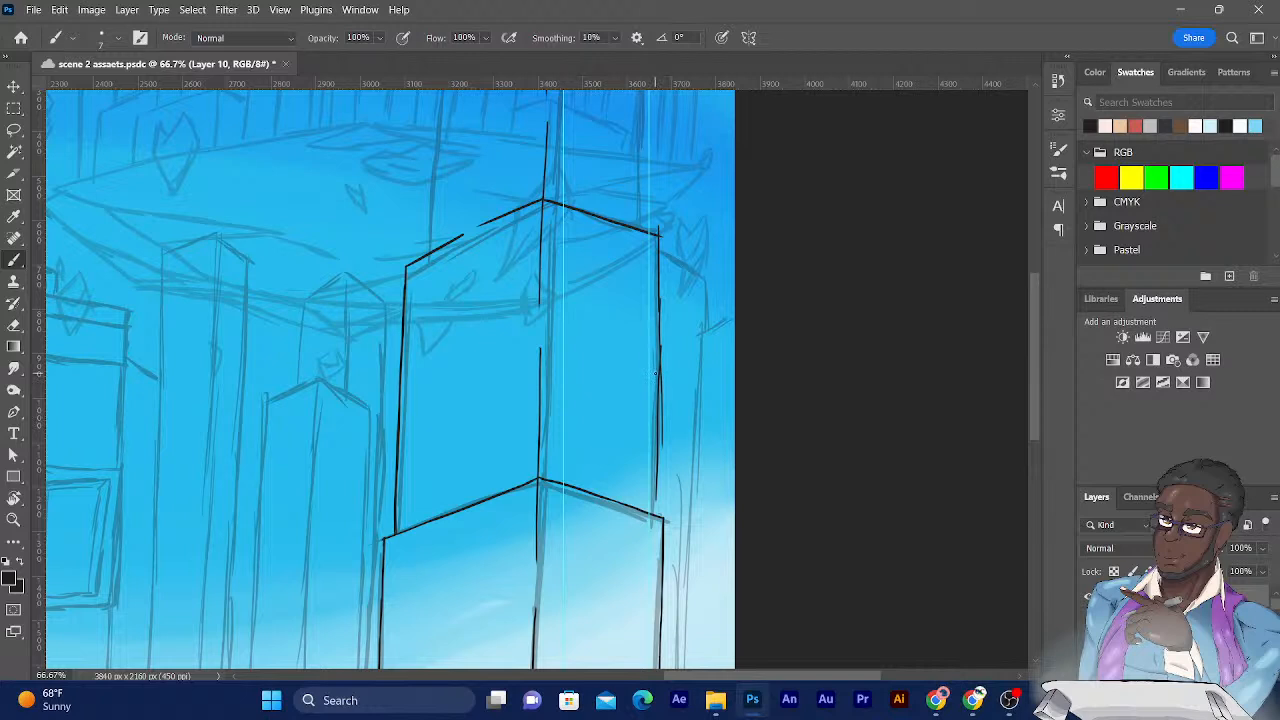
{"action": "key", "text": "ctrl+z"}
{"action": "key", "text": "ctrl+z"}
{"action": "left_click_drag", "start_coordinate": [660, 327], "coordinate": [658, 530]}
{"action": "left_click_drag", "start_coordinate": [660, 424], "coordinate": [658, 530]}
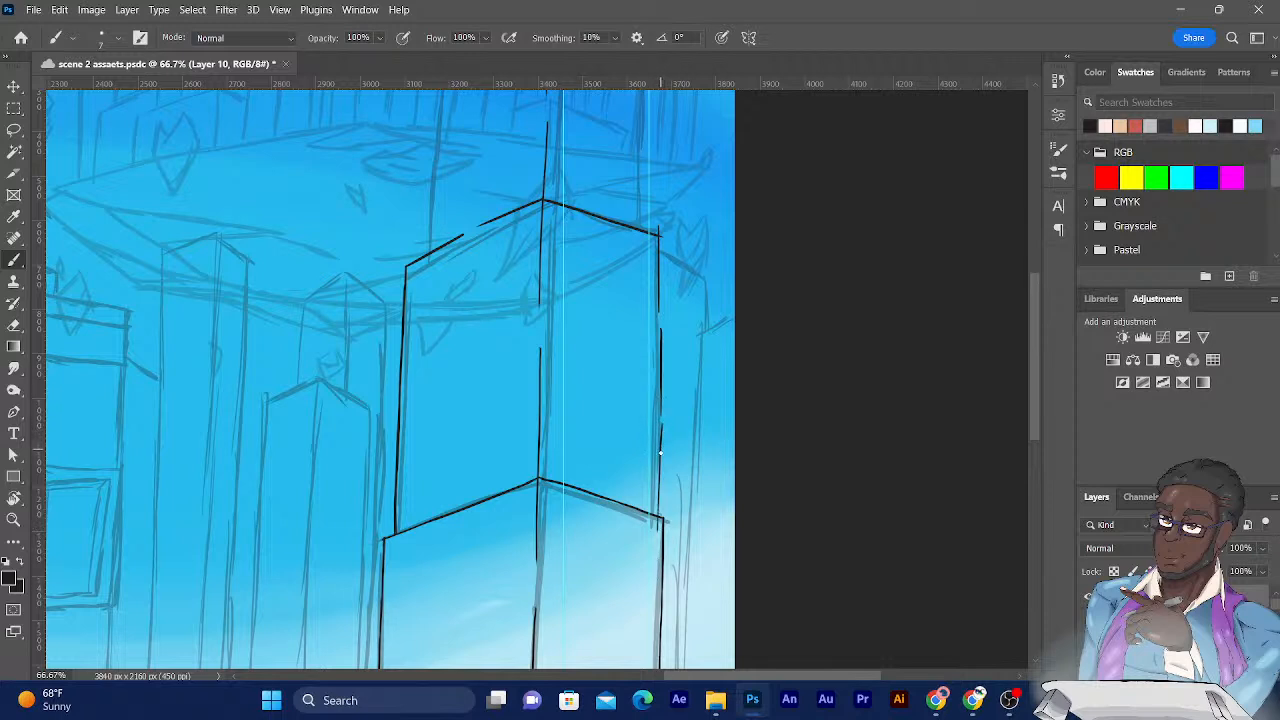
Bridge the gap in the upper tier's right vertical edge with overlapping black strokes and erase the parts jutting out along its outer side.
{"action": "left_click_drag", "start_coordinate": [660, 438], "coordinate": [661, 390]}
{"action": "left_click_drag", "start_coordinate": [659, 290], "coordinate": [659, 356]}
{"action": "key", "text": "ctrl+z"}
{"action": "key", "text": "ctrl+equal"}
{"action": "key", "text": "ctrl+equal"}
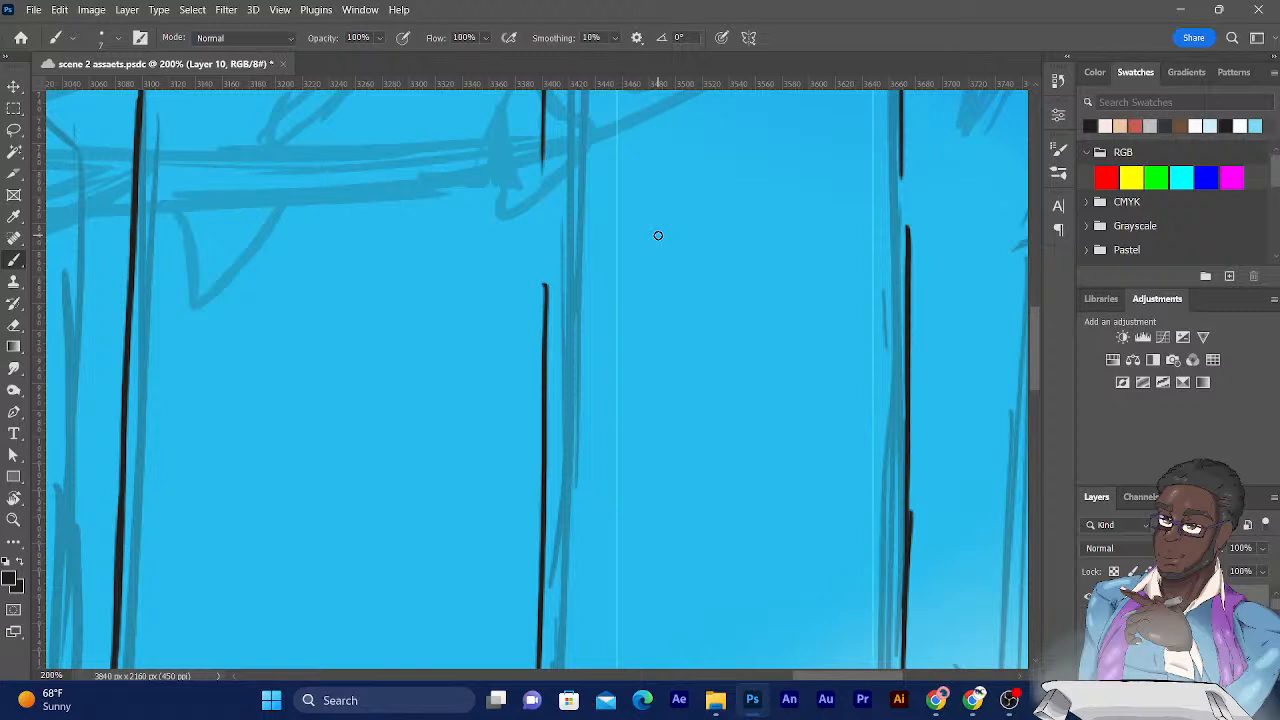
{"action": "left_click_drag", "start_coordinate": [648, 411], "coordinate": [545, 500]}
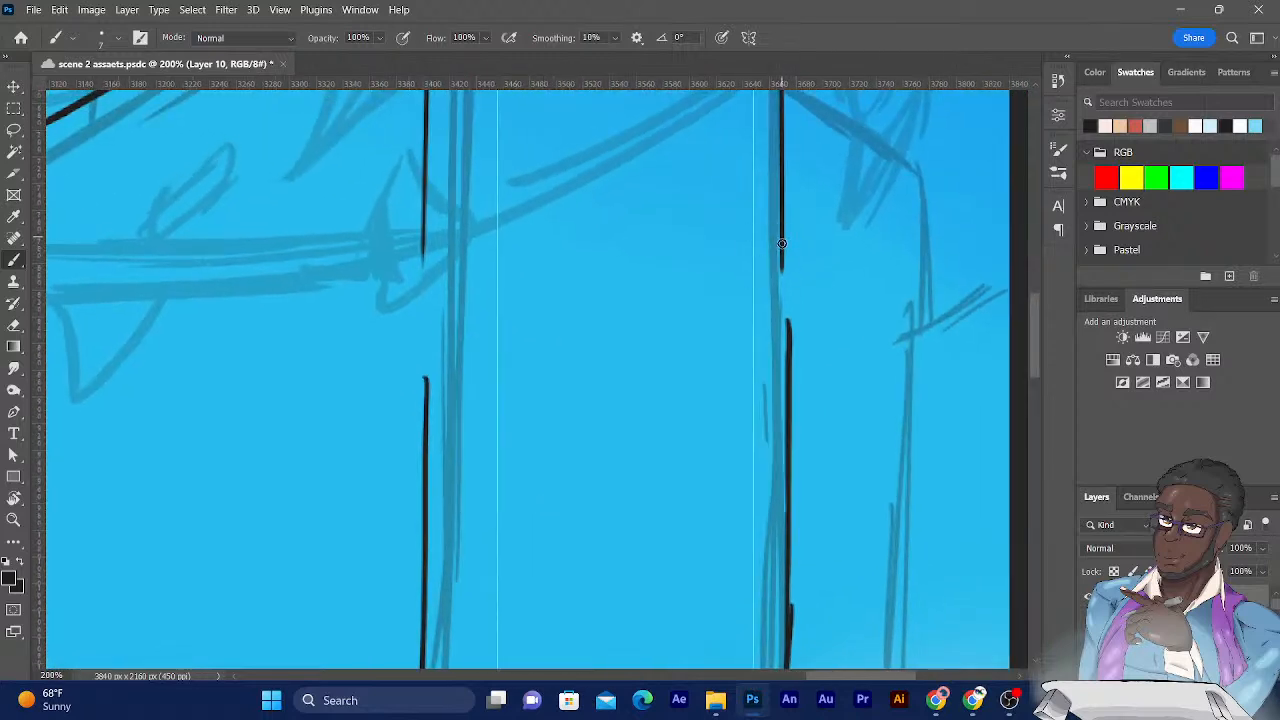
{"action": "left_click_drag", "start_coordinate": [781, 236], "coordinate": [787, 387]}
{"action": "left_click_drag", "start_coordinate": [783, 314], "coordinate": [783, 491]}
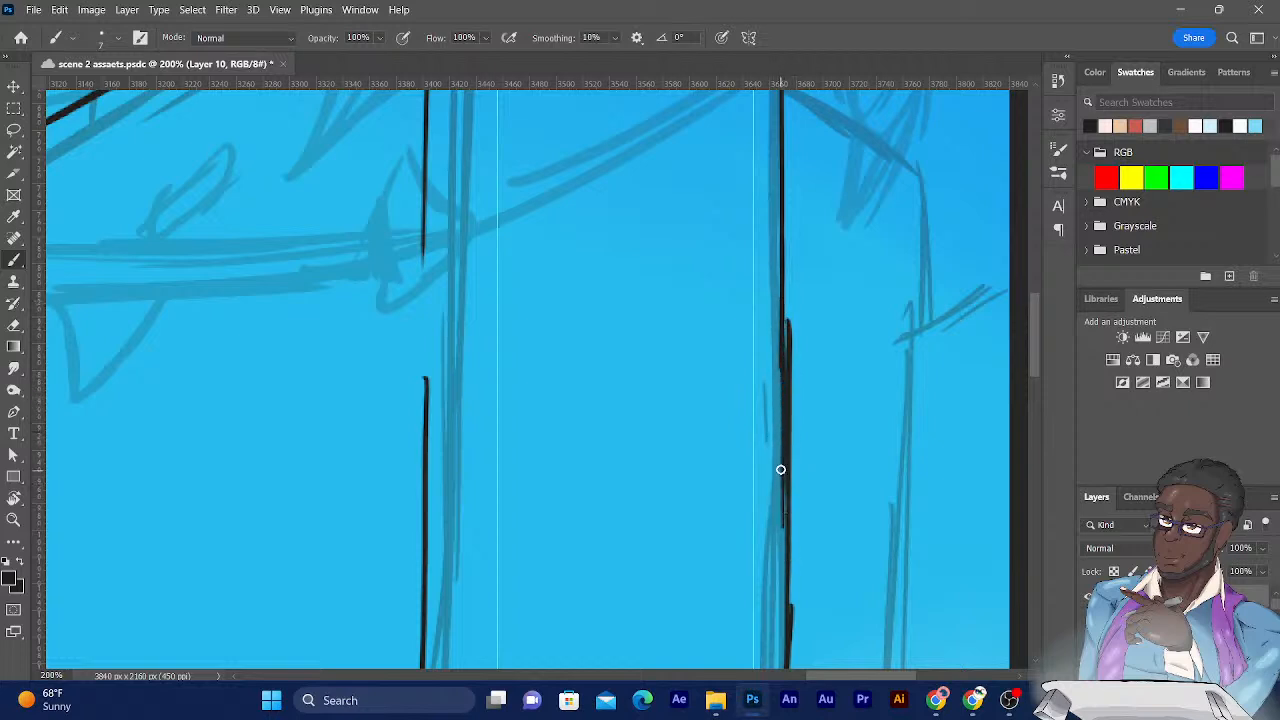
{"action": "left_click_drag", "start_coordinate": [781, 490], "coordinate": [785, 596]}
{"action": "left_click", "coordinate": [14, 325]}
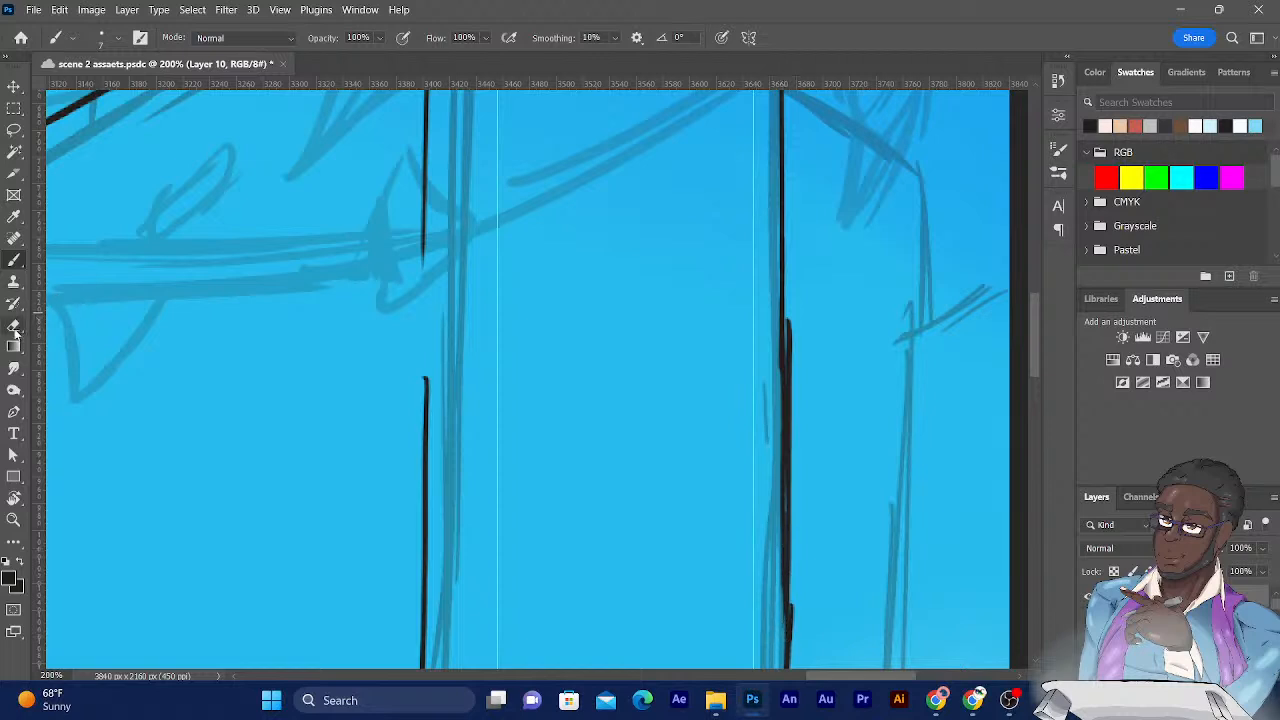
{"action": "mouse_move", "coordinate": [791, 318]}
{"action": "left_mouse_down"}
{"action": "mouse_move", "coordinate": [793, 351]}
{"action": "mouse_move", "coordinate": [794, 302]}
{"action": "mouse_move", "coordinate": [796, 622]}
{"action": "mouse_move", "coordinate": [803, 609]}
{"action": "mouse_move", "coordinate": [794, 592]}
{"action": "mouse_move", "coordinate": [792, 636]}
{"action": "left_mouse_up"}
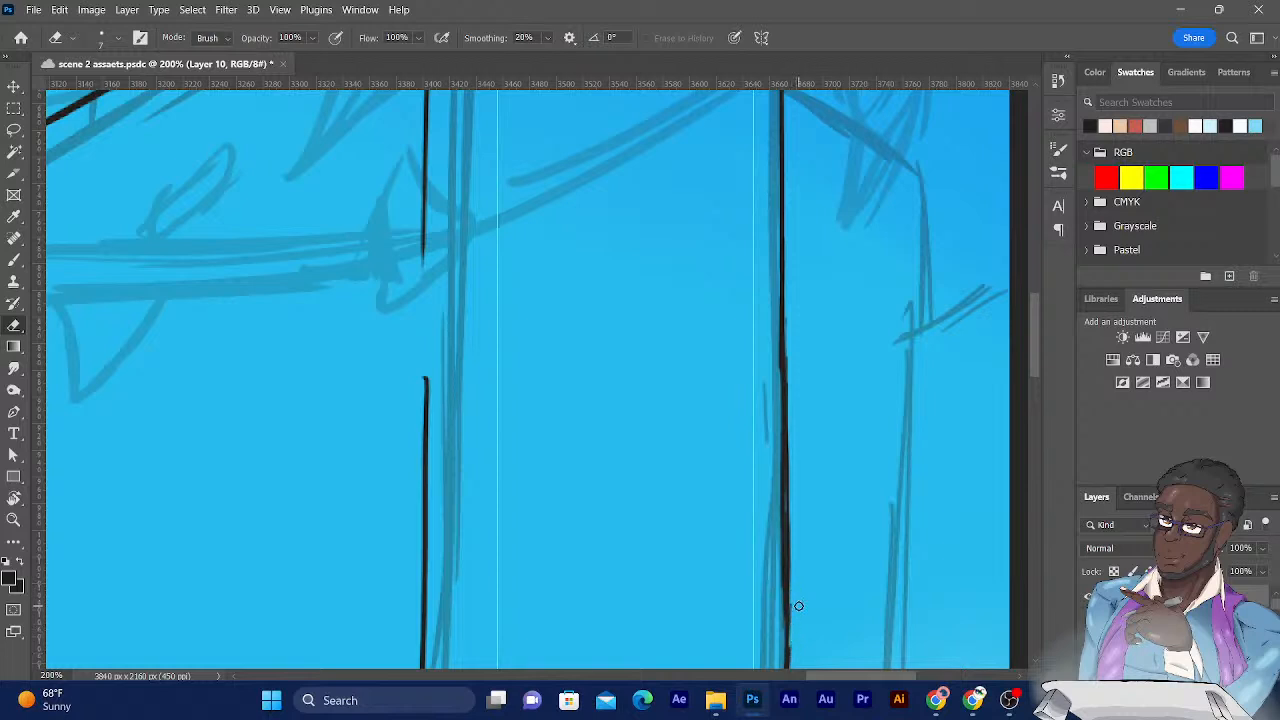
Thicken the lower stretch of the upper tier's right vertical edge with overlapping strokes down to the lower tier's roofline.
{"action": "left_click", "coordinate": [14, 258]}
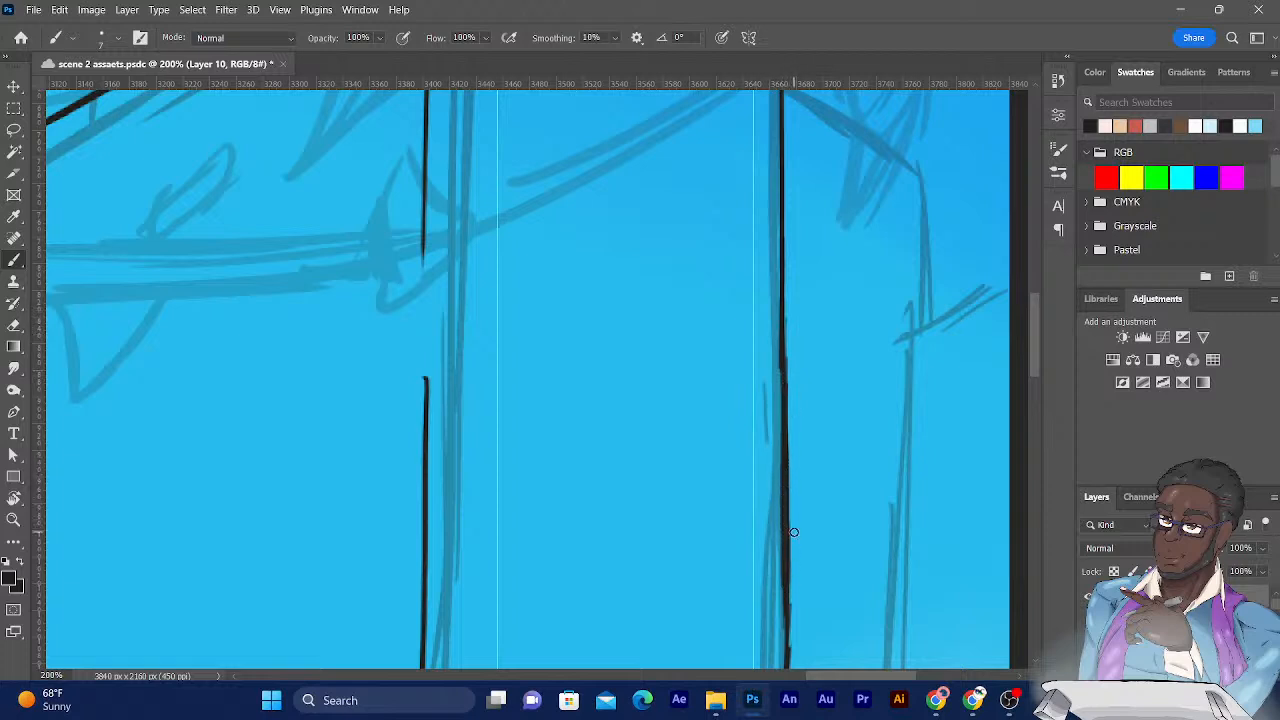
{"action": "left_click_drag", "start_coordinate": [654, 474], "coordinate": [536, 190]}
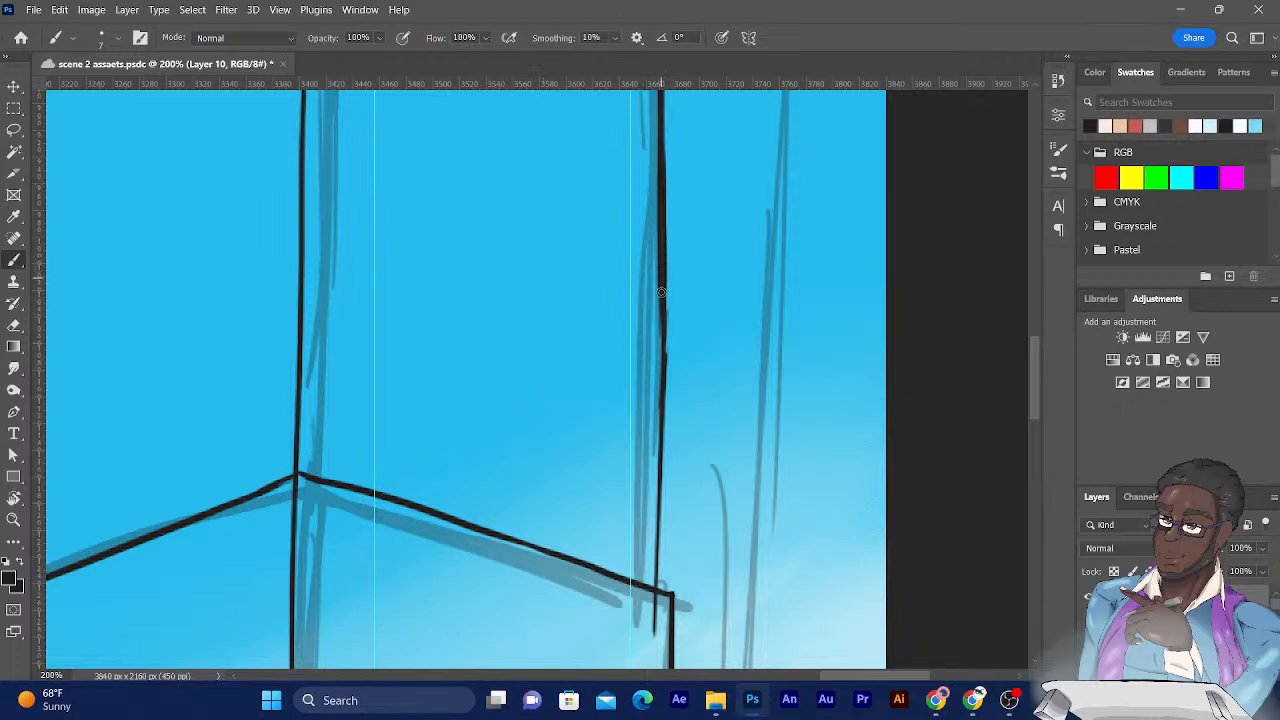
{"action": "left_click_drag", "start_coordinate": [662, 284], "coordinate": [662, 550]}
{"action": "left_click_drag", "start_coordinate": [662, 466], "coordinate": [661, 558]}
{"action": "left_click_drag", "start_coordinate": [662, 418], "coordinate": [664, 556]}
{"action": "key", "text": "ctrl+z"}
{"action": "key", "text": "ctrl+z"}
{"action": "left_click_drag", "start_coordinate": [662, 449], "coordinate": [658, 576]}
{"action": "left_click_drag", "start_coordinate": [660, 511], "coordinate": [662, 598]}
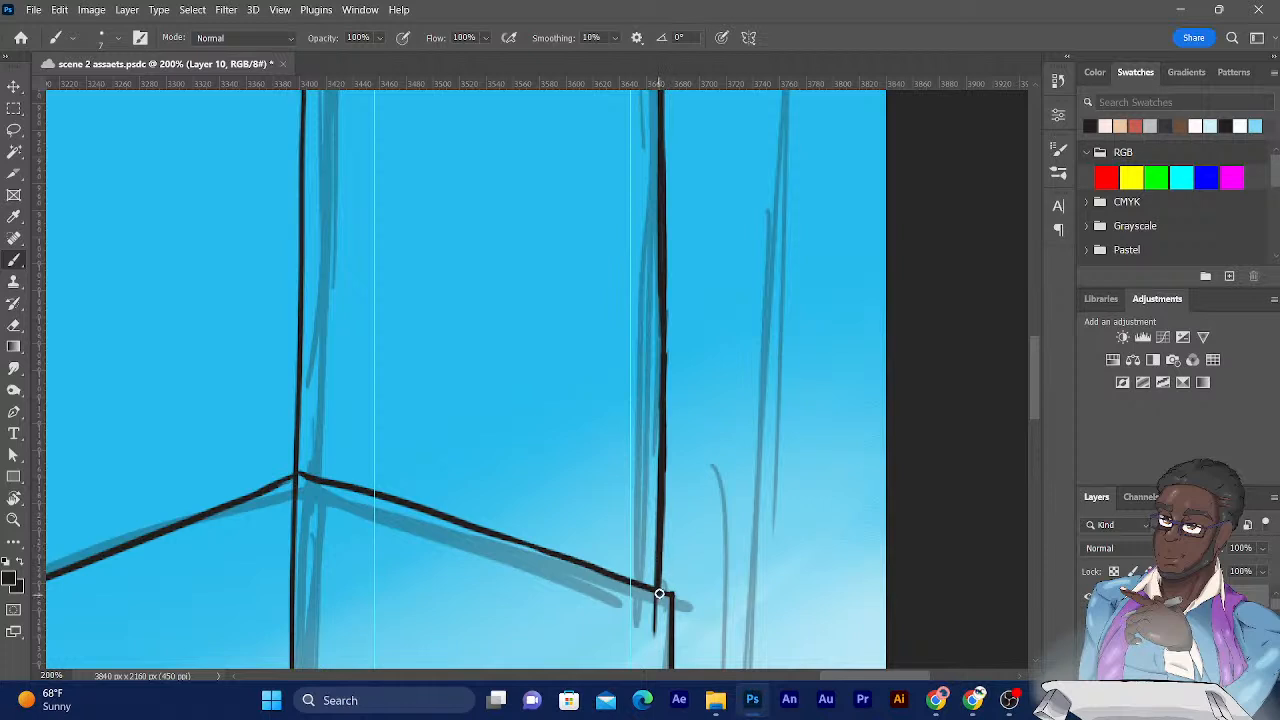
Clean up the upper tier's right vertical edge by erasing its overshoot below the roofline and smoothing the bump partway up.
{"action": "left_click", "coordinate": [14, 326]}
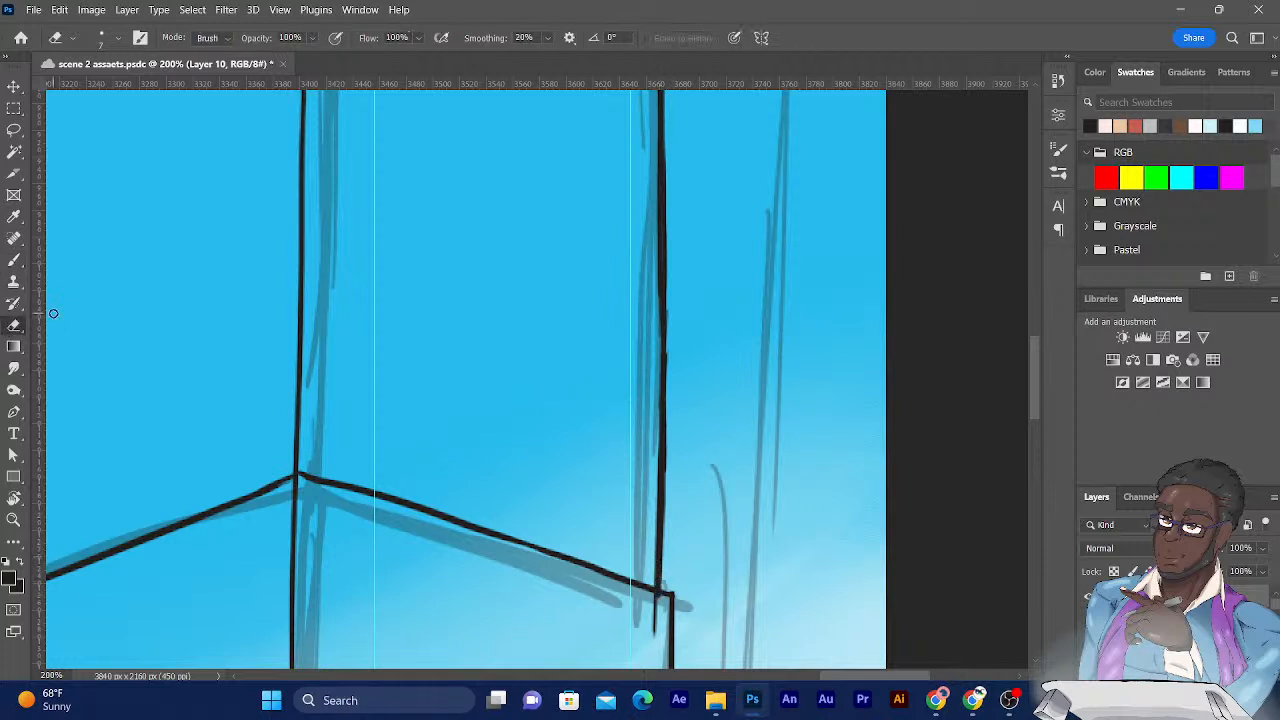
{"action": "left_click_drag", "start_coordinate": [655, 630], "coordinate": [654, 601]}
{"action": "left_click_drag", "start_coordinate": [673, 311], "coordinate": [669, 349]}
{"action": "left_click", "coordinate": [14, 258]}
{"action": "mouse_move", "coordinate": [666, 333]}
{"action": "left_mouse_down"}
{"action": "mouse_move", "coordinate": [664, 371]}
{"action": "mouse_move", "coordinate": [665, 307]}
{"action": "left_mouse_up"}
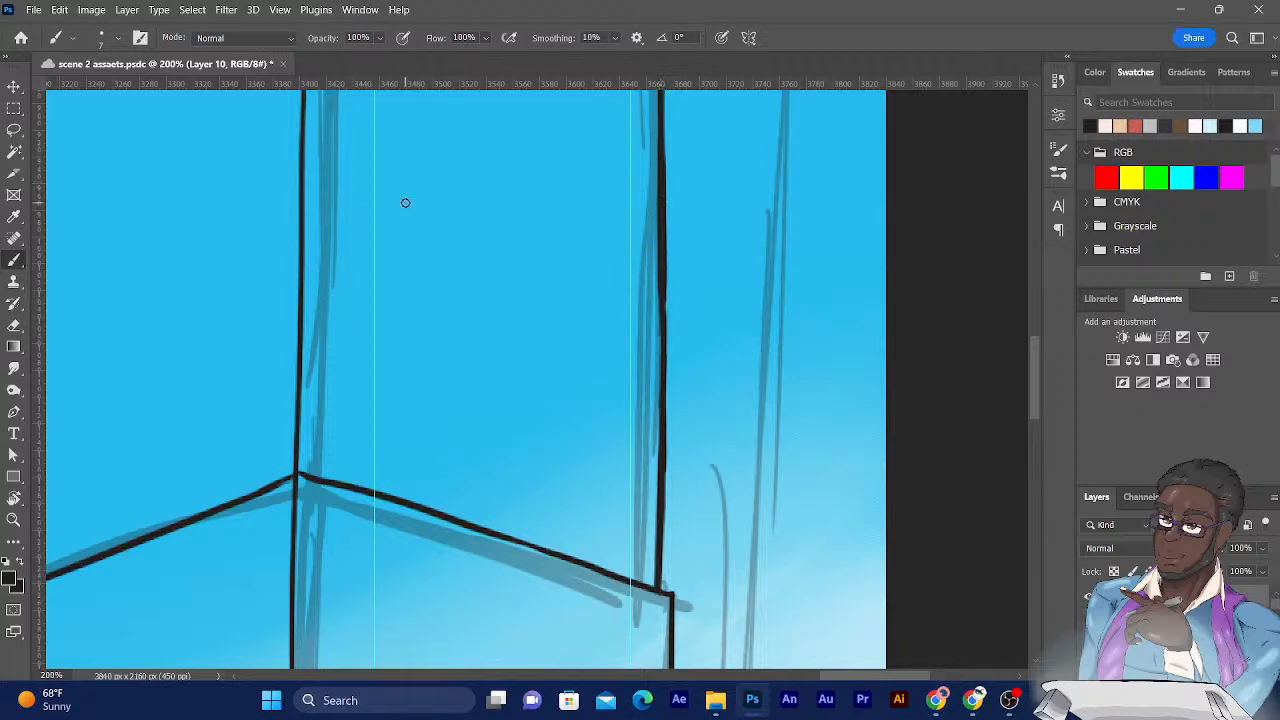
Erase the line end overshooting the upper tier's right roof corner.
{"action": "left_click_drag", "start_coordinate": [349, 209], "coordinate": [402, 655]}
{"action": "mouse_move", "coordinate": [400, 350]}
{"action": "left_mouse_down"}
{"action": "mouse_move", "coordinate": [434, 637]}
{"action": "mouse_move", "coordinate": [431, 512]}
{"action": "mouse_move", "coordinate": [434, 646]}
{"action": "left_mouse_up"}
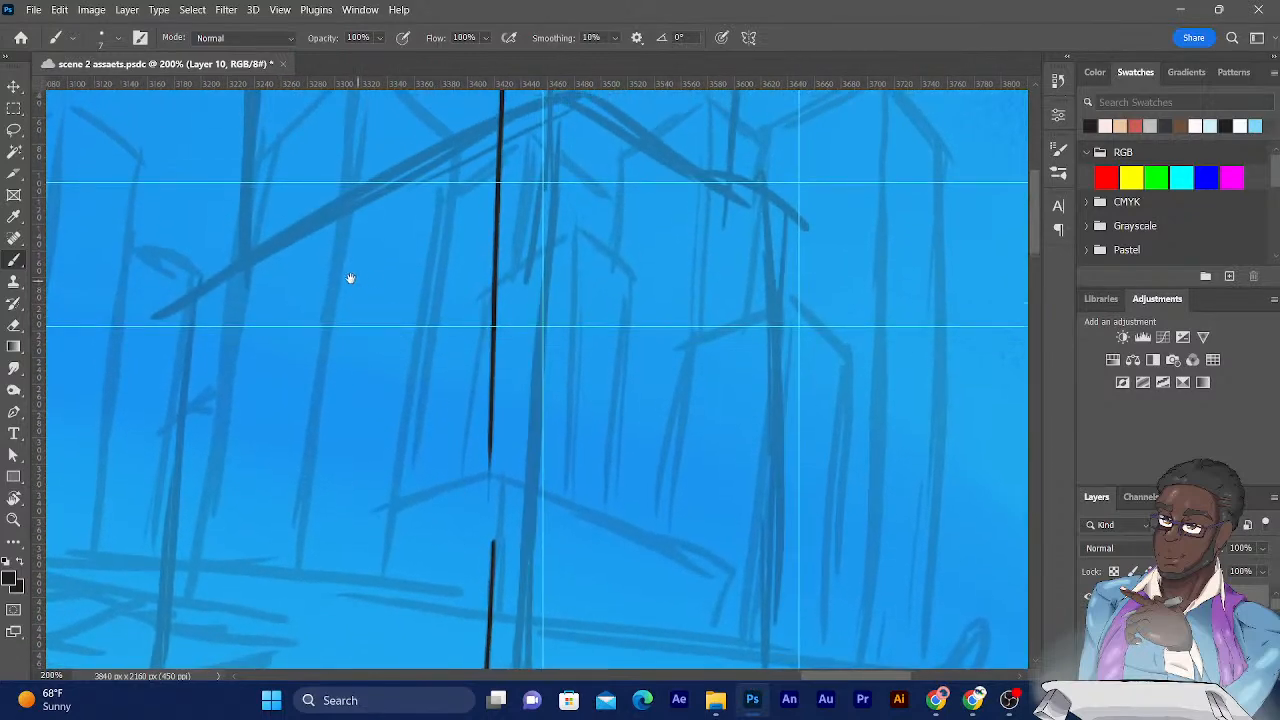
{"action": "left_click_drag", "start_coordinate": [403, 417], "coordinate": [423, 626]}
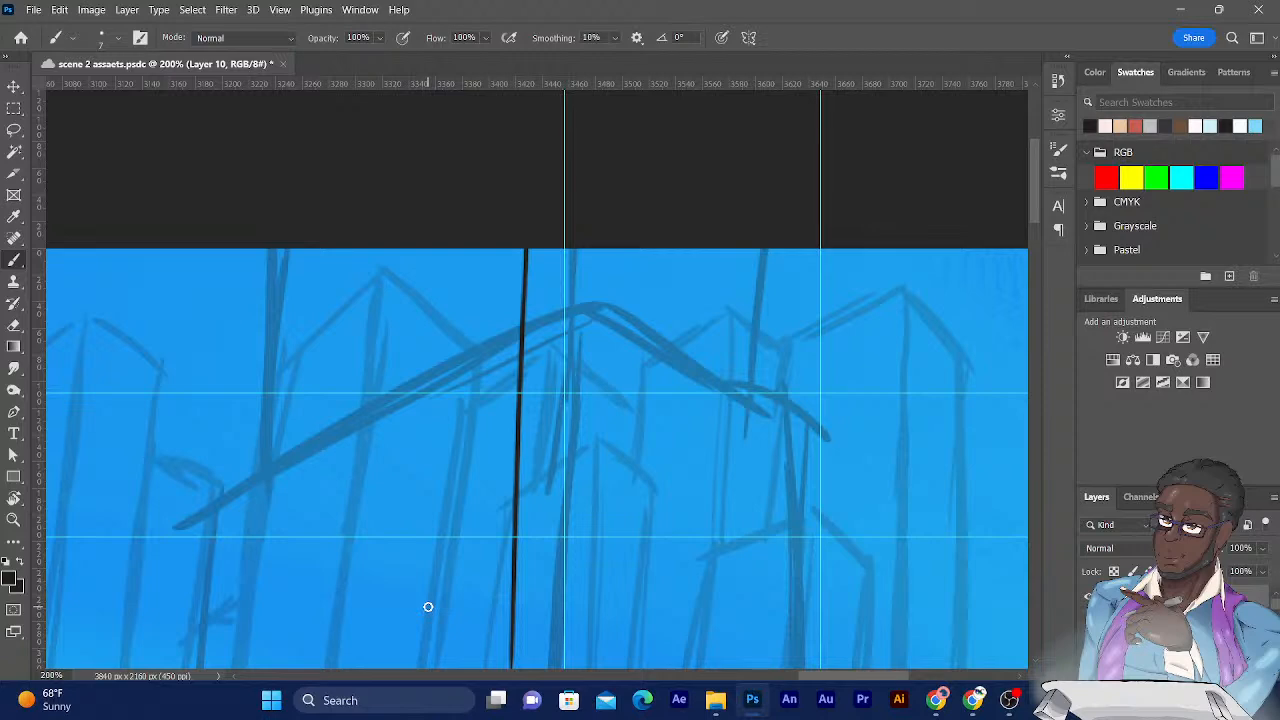
{"action": "left_click_drag", "start_coordinate": [466, 449], "coordinate": [576, 170]}
{"action": "mouse_move", "coordinate": [446, 340]}
{"action": "left_mouse_down"}
{"action": "mouse_move", "coordinate": [523, 131]}
{"action": "mouse_move", "coordinate": [514, 380]}
{"action": "mouse_move", "coordinate": [489, 442]}
{"action": "mouse_move", "coordinate": [514, 200]}
{"action": "mouse_move", "coordinate": [506, 62]}
{"action": "mouse_move", "coordinate": [480, 38]}
{"action": "mouse_move", "coordinate": [388, 38]}
{"action": "left_mouse_up"}
{"action": "left_click", "coordinate": [16, 328]}
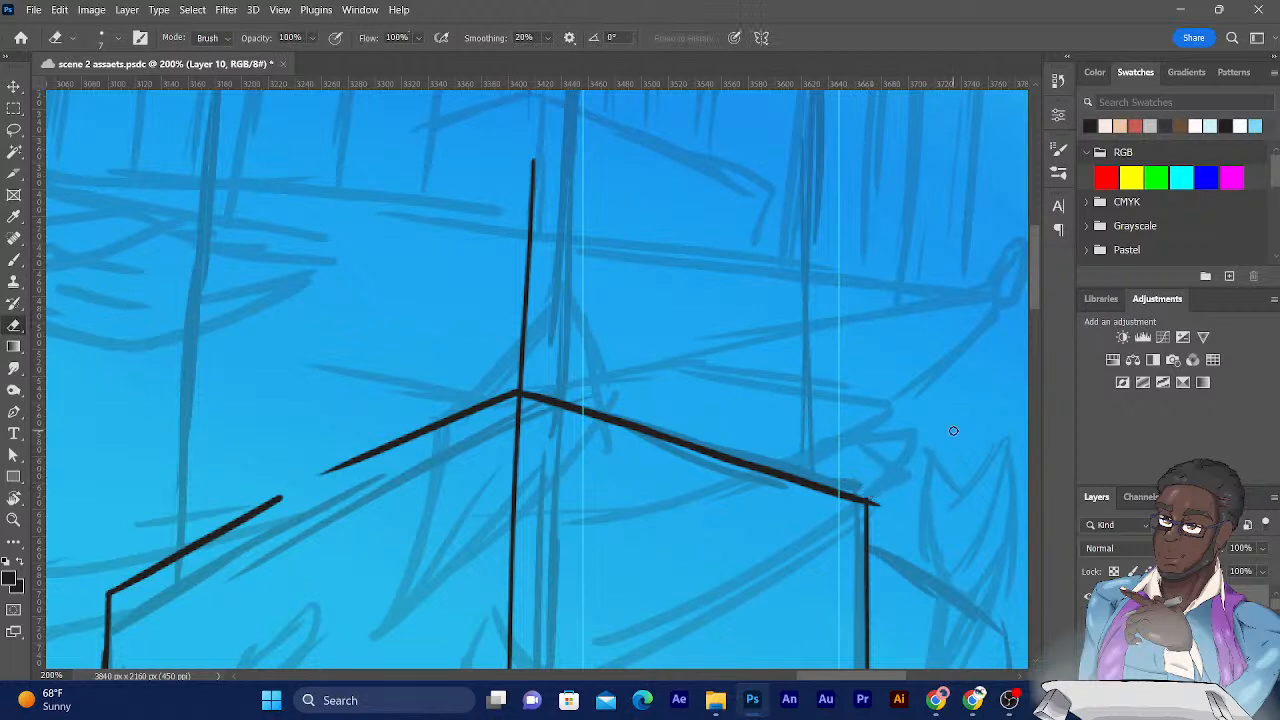
{"action": "left_click_drag", "start_coordinate": [879, 516], "coordinate": [877, 487]}
Ink the topmost tier's left sloping roof edge in segments outward from the central vertical edge, leaving a small gap midway.
{"action": "left_click_drag", "start_coordinate": [503, 248], "coordinate": [548, 541]}
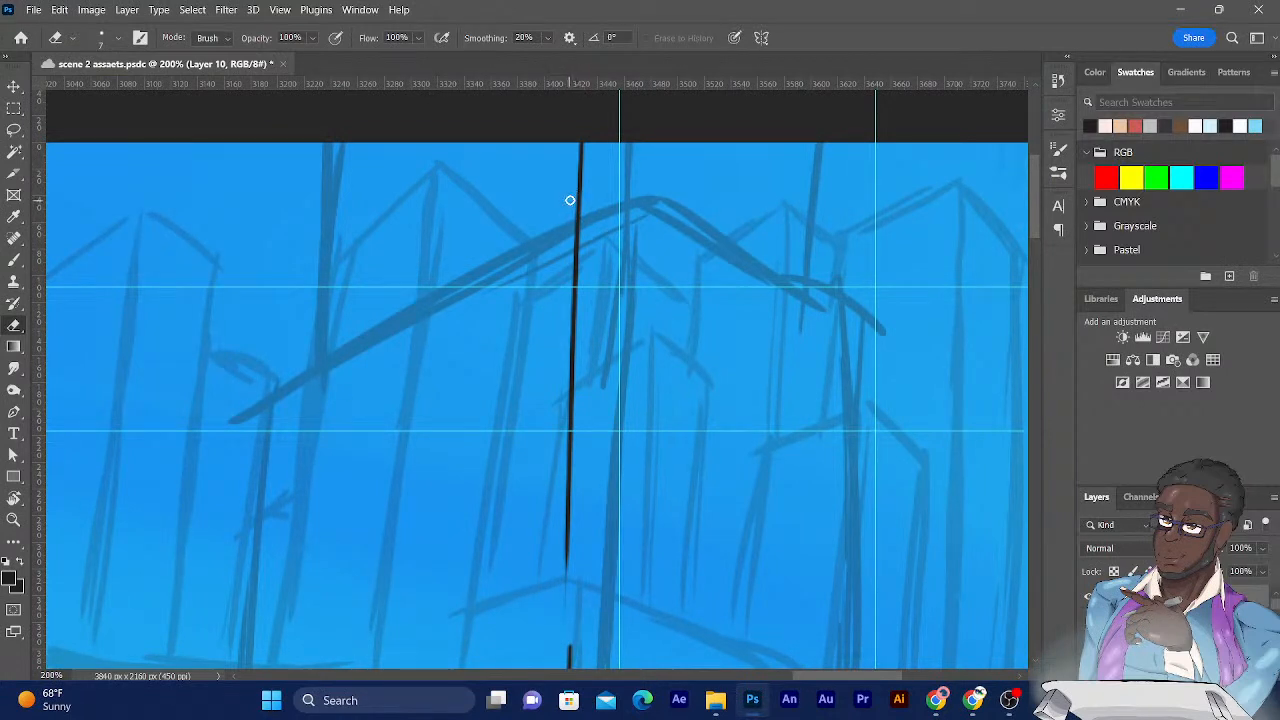
{"action": "left_click", "coordinate": [578, 195]}
{"action": "key", "text": "ctrl+z"}
{"action": "key", "text": "b"}
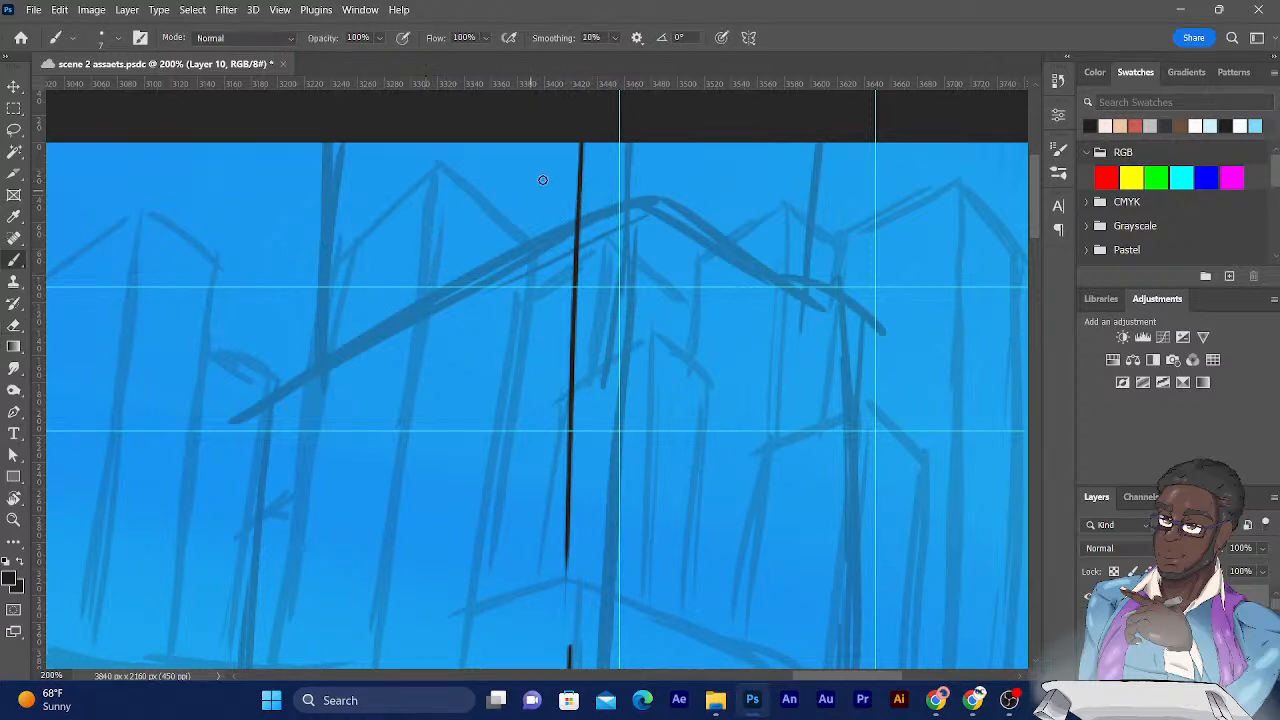
{"action": "left_click_drag", "start_coordinate": [579, 190], "coordinate": [456, 252]}
{"action": "left_click_drag", "start_coordinate": [415, 272], "coordinate": [298, 333]}
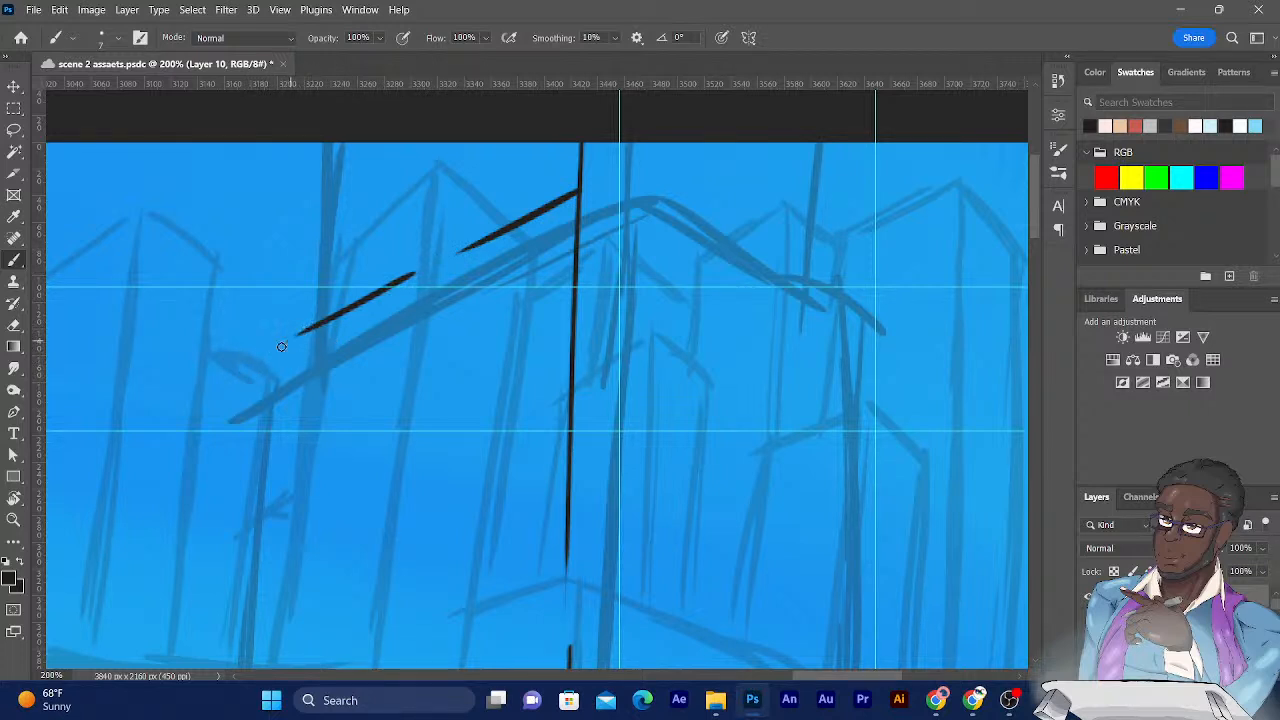
{"action": "left_click_drag", "start_coordinate": [306, 330], "coordinate": [268, 356]}
{"action": "key", "text": "ctrl+s"}
Ink the topmost tier's right sloping roof edge from the roof peak down to its right corner.
{"action": "left_click", "coordinate": [579, 188]}
{"action": "scroll", "coordinate": [590, 187], "scroll_direction": "down", "scroll_amount": 2}
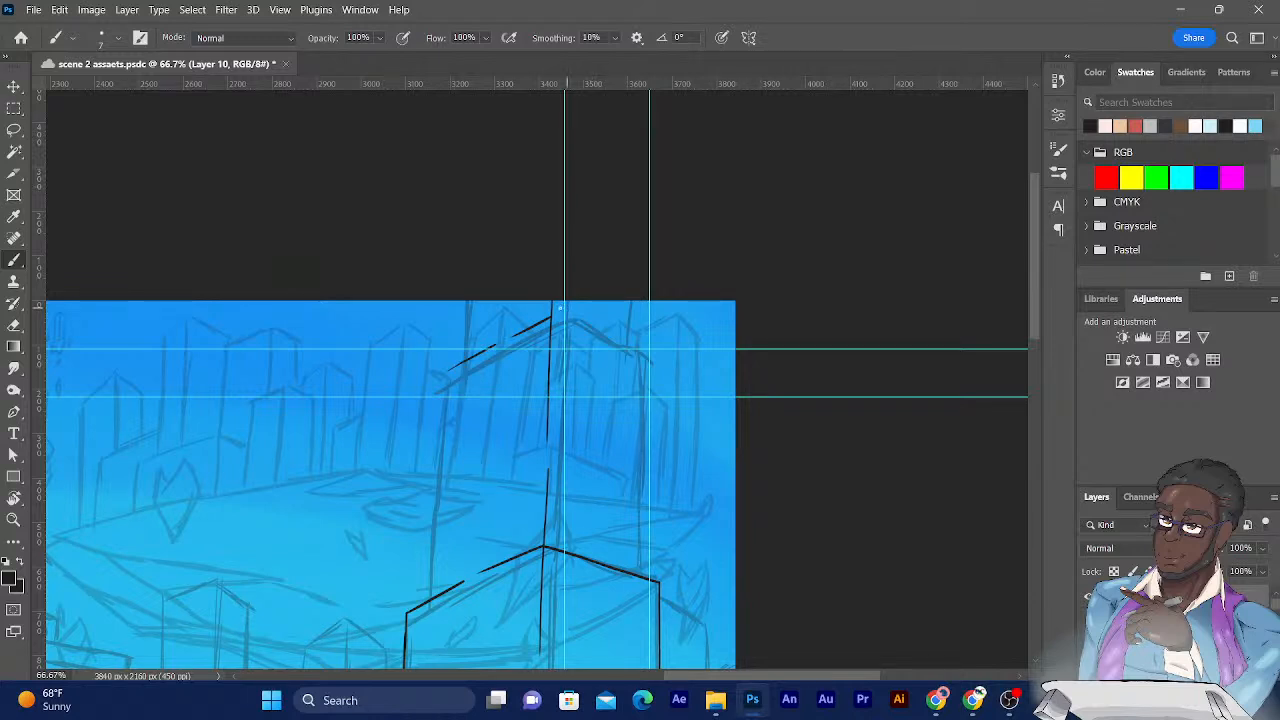
{"action": "left_click_drag", "start_coordinate": [552, 318], "coordinate": [652, 364]}
Ink the topmost tier's left and right vertical edges down to the roofline below, plus two lines rising from its roof to the canvas edge.
{"action": "left_click_drag", "start_coordinate": [448, 370], "coordinate": [434, 550]}
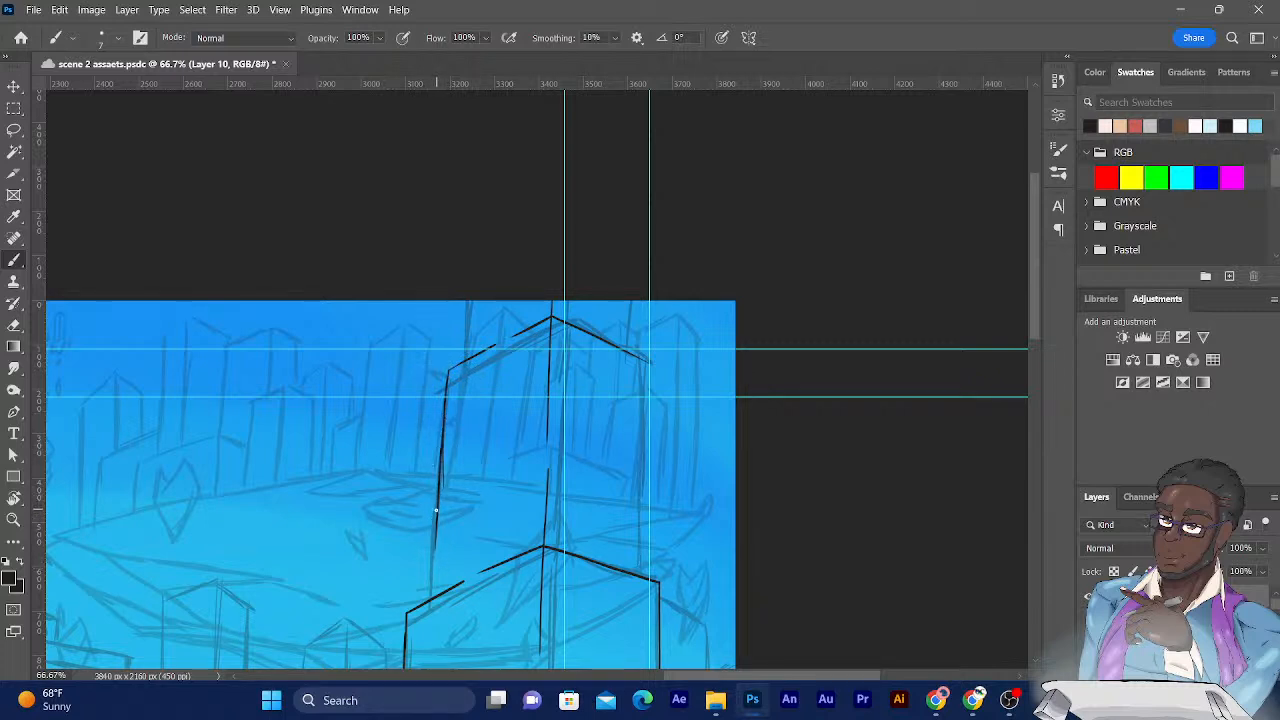
{"action": "left_click_drag", "start_coordinate": [436, 512], "coordinate": [430, 602]}
{"action": "left_click_drag", "start_coordinate": [641, 355], "coordinate": [640, 548]}
{"action": "left_click_drag", "start_coordinate": [639, 484], "coordinate": [637, 596]}
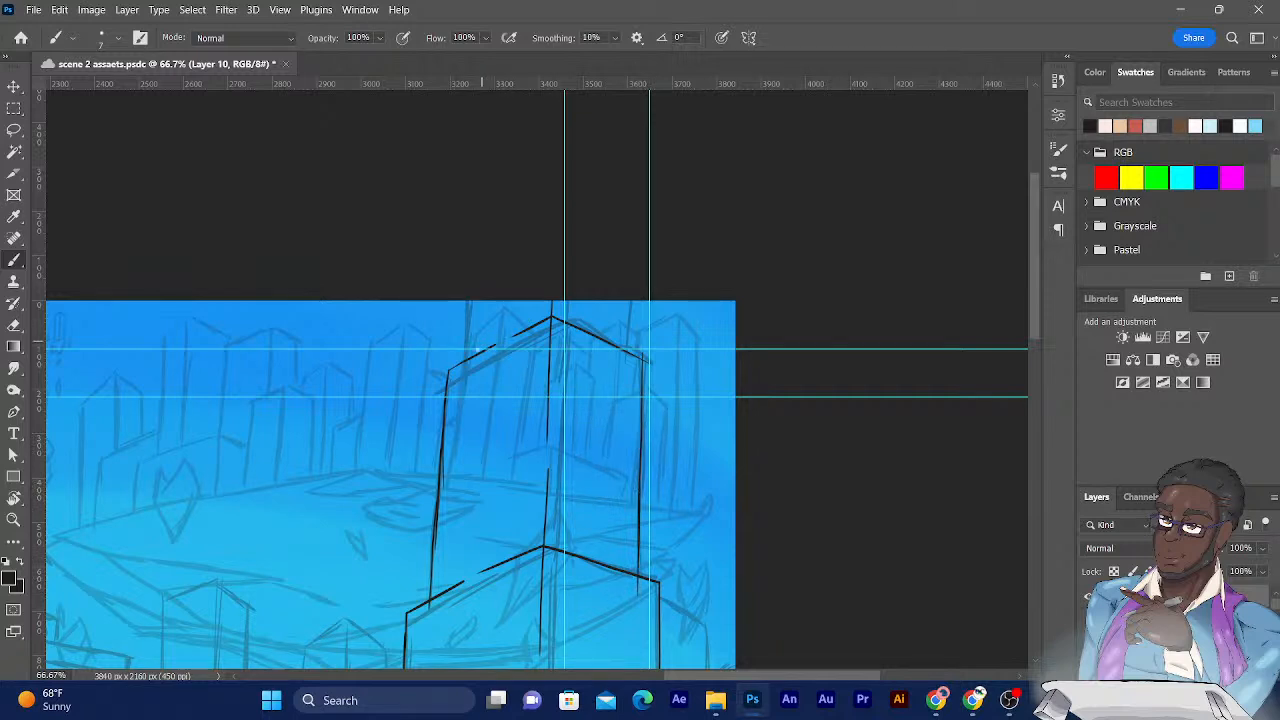
{"action": "left_click_drag", "start_coordinate": [465, 362], "coordinate": [472, 295]}
{"action": "left_click_drag", "start_coordinate": [628, 356], "coordinate": [632, 300]}
Erase the overshooting line ends at the topmost tier's right roof corner and beneath the right line rising from its roof.
{"action": "scroll", "coordinate": [623, 255], "scroll_direction": "up", "scroll_amount": 4}
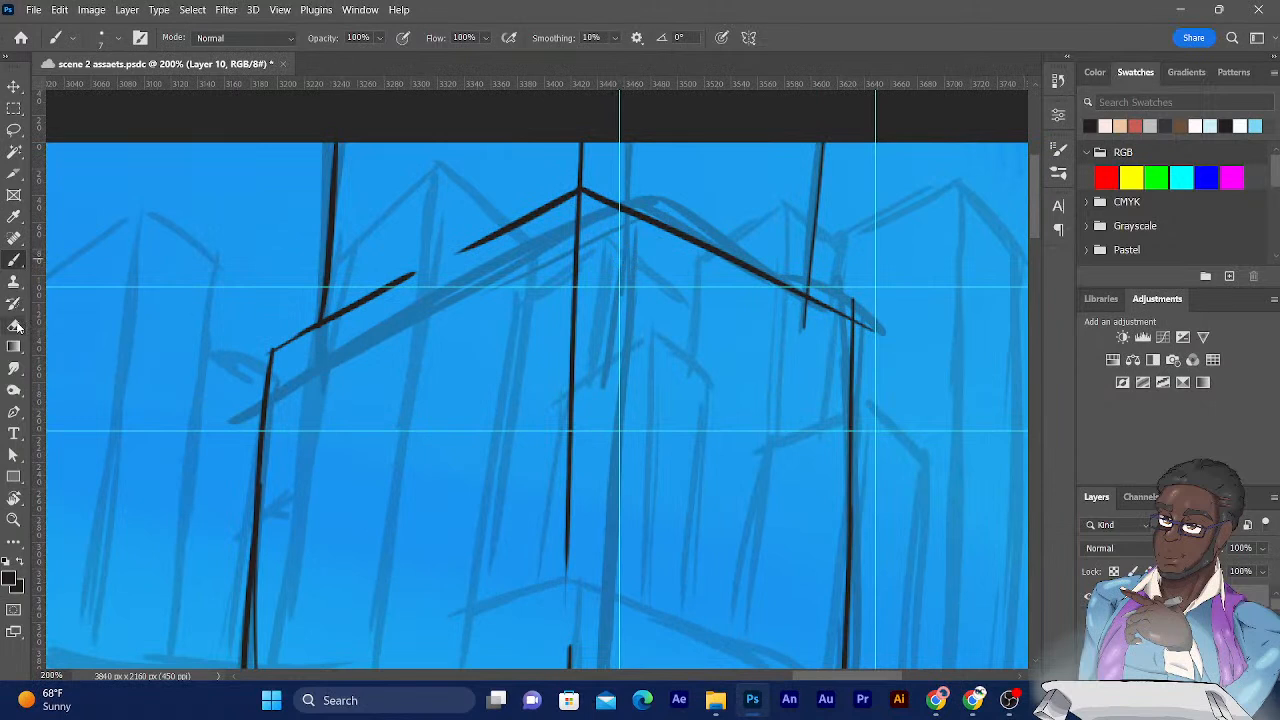
{"action": "key", "text": "e"}
{"action": "mouse_move", "coordinate": [797, 324]}
{"action": "left_mouse_down"}
{"action": "mouse_move", "coordinate": [802, 304]}
{"action": "mouse_move", "coordinate": [858, 303]}
{"action": "mouse_move", "coordinate": [871, 334]}
{"action": "mouse_move", "coordinate": [863, 312]}
{"action": "mouse_move", "coordinate": [860, 323]}
{"action": "left_mouse_up"}
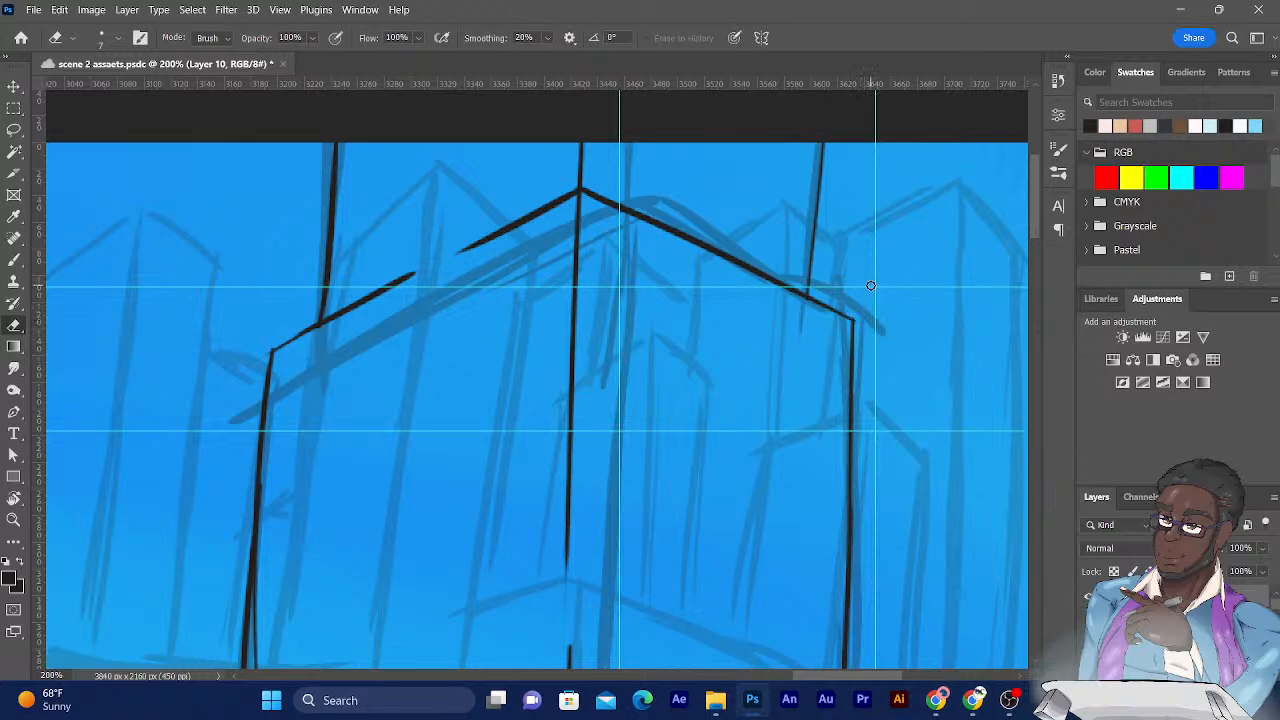
Erase the doubled strokes along the topmost tier's left vertical edge and both side edges' overshoots below the next roofline.
{"action": "left_click_drag", "start_coordinate": [305, 385], "coordinate": [360, 70]}
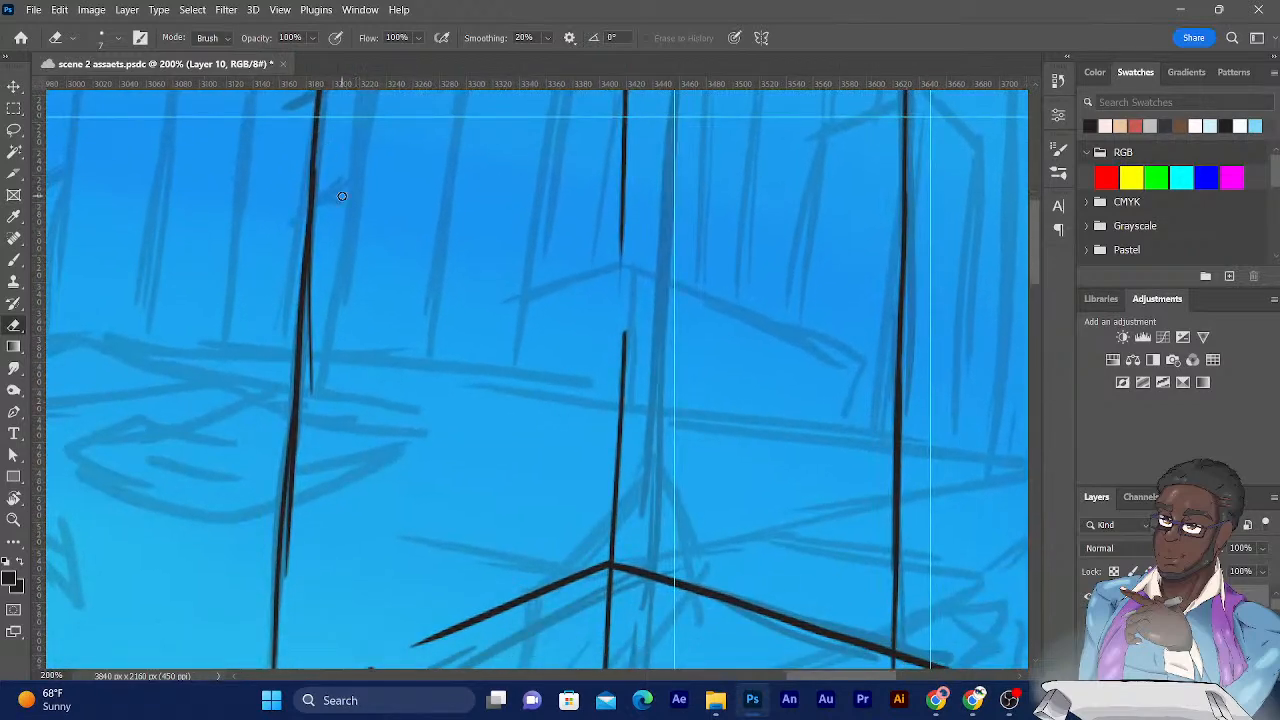
{"action": "mouse_move", "coordinate": [287, 573]}
{"action": "left_mouse_down"}
{"action": "mouse_move", "coordinate": [312, 263]}
{"action": "mouse_move", "coordinate": [310, 316]}
{"action": "mouse_move", "coordinate": [338, 178]}
{"action": "left_mouse_up"}
{"action": "left_click_drag", "start_coordinate": [414, 470], "coordinate": [374, 282]}
{"action": "mouse_move", "coordinate": [237, 556]}
{"action": "left_mouse_down"}
{"action": "mouse_move", "coordinate": [230, 537]}
{"action": "mouse_move", "coordinate": [222, 556]}
{"action": "left_mouse_up"}
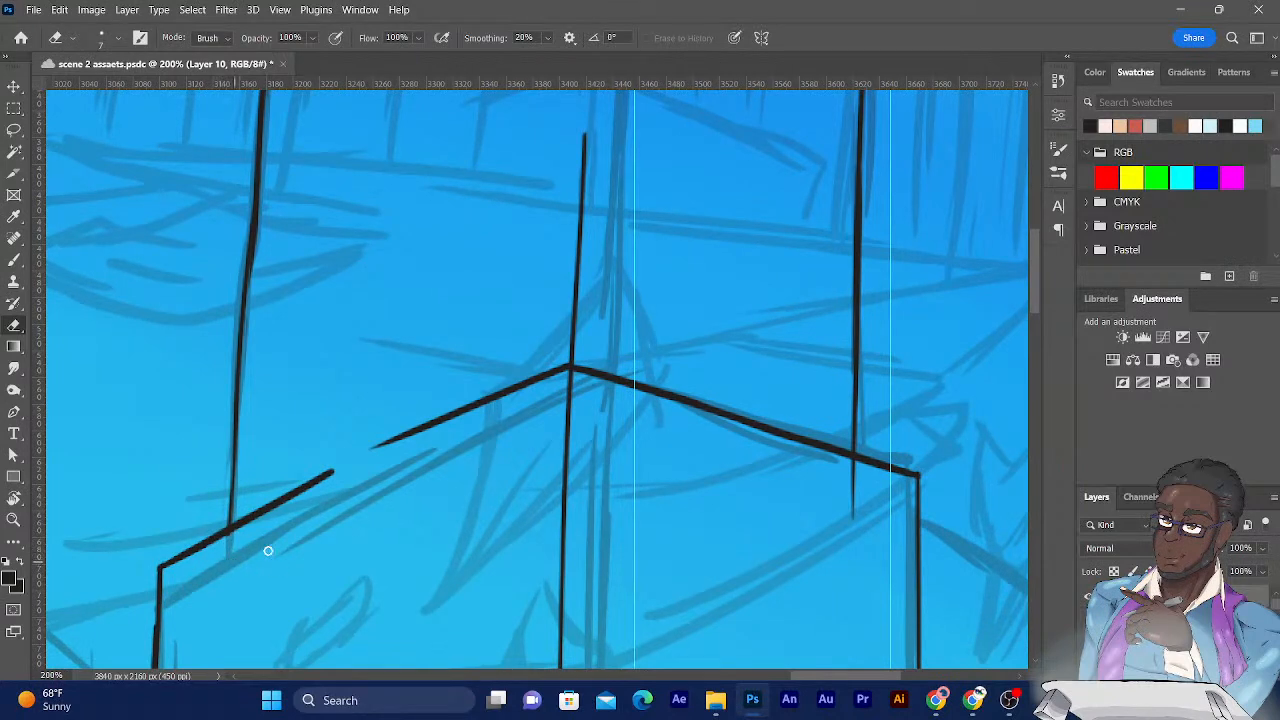
{"action": "mouse_move", "coordinate": [847, 516]}
{"action": "left_mouse_down"}
{"action": "mouse_move", "coordinate": [866, 505]}
{"action": "mouse_move", "coordinate": [850, 467]}
{"action": "left_mouse_up"}
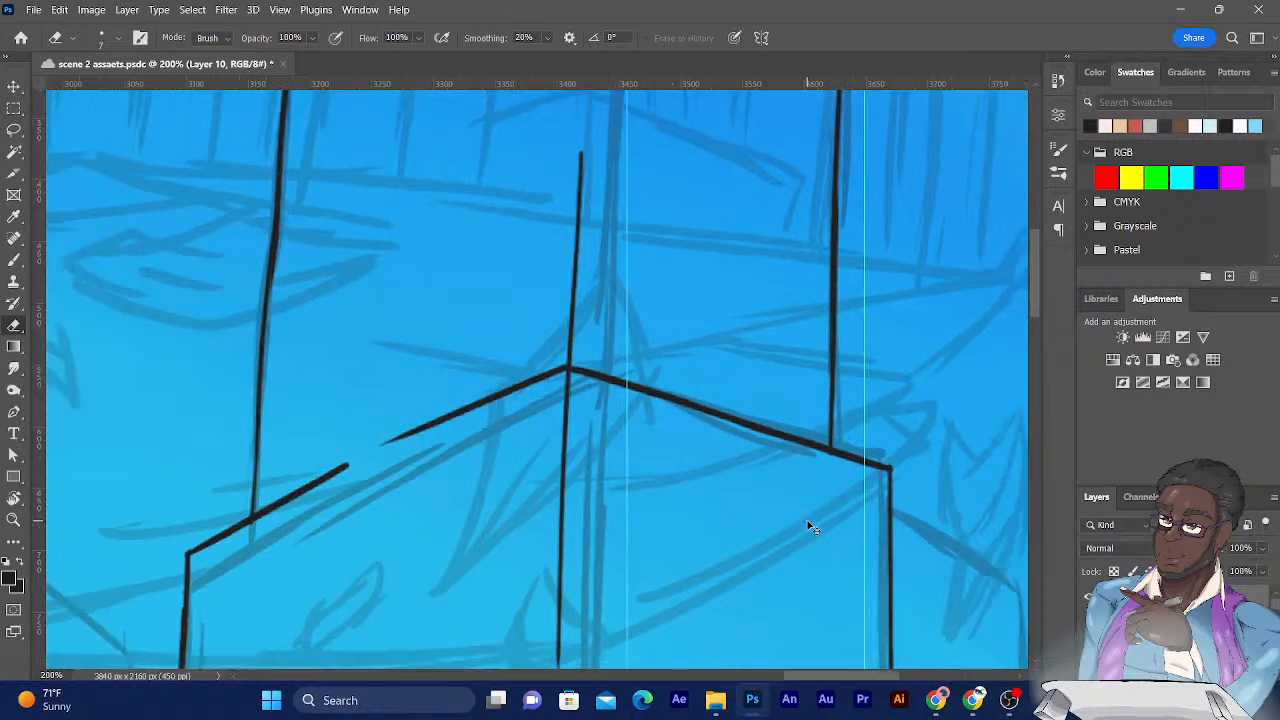
Hide the line art of the curved building and of the middle tower with rooftop boxes.
{"action": "key", "text": "ctrl+minus"}
{"action": "key", "text": "ctrl+minus"}
{"action": "key", "text": "ctrl+minus"}
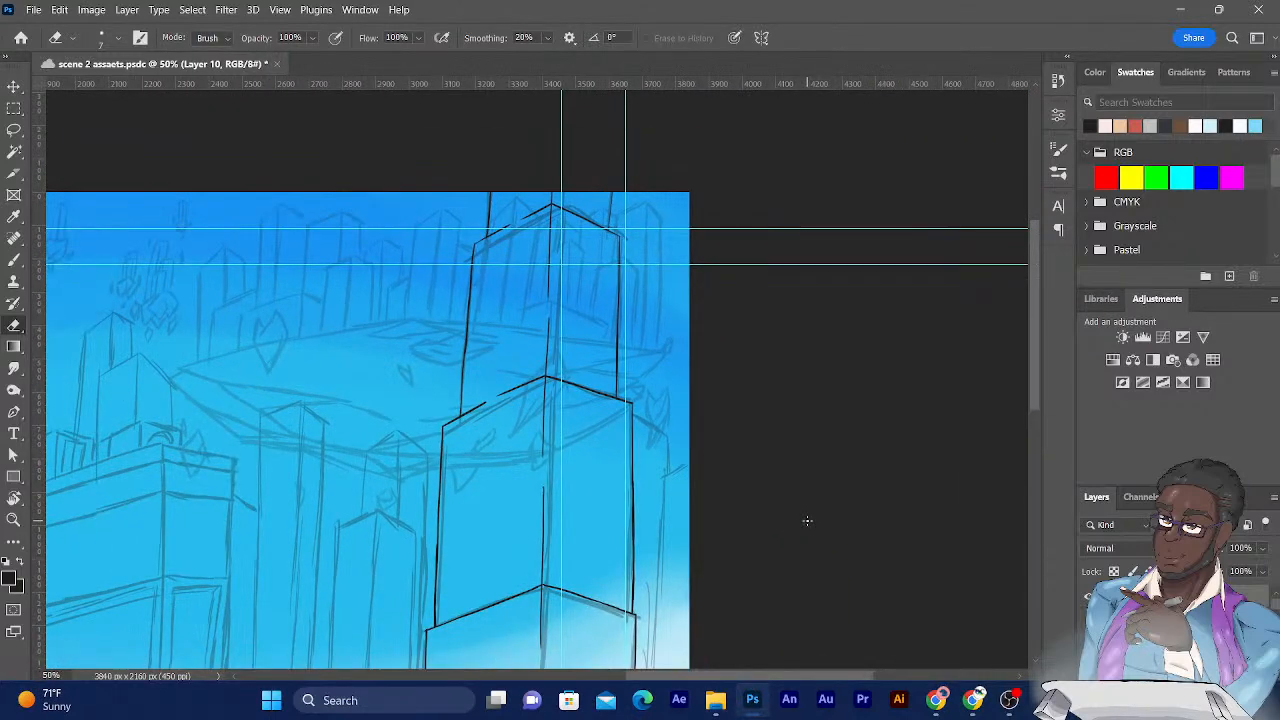
{"action": "mouse_move", "coordinate": [497, 535]}
{"action": "left_mouse_down"}
{"action": "mouse_move", "coordinate": [717, 410]}
{"action": "mouse_move", "coordinate": [757, 407]}
{"action": "left_mouse_up"}
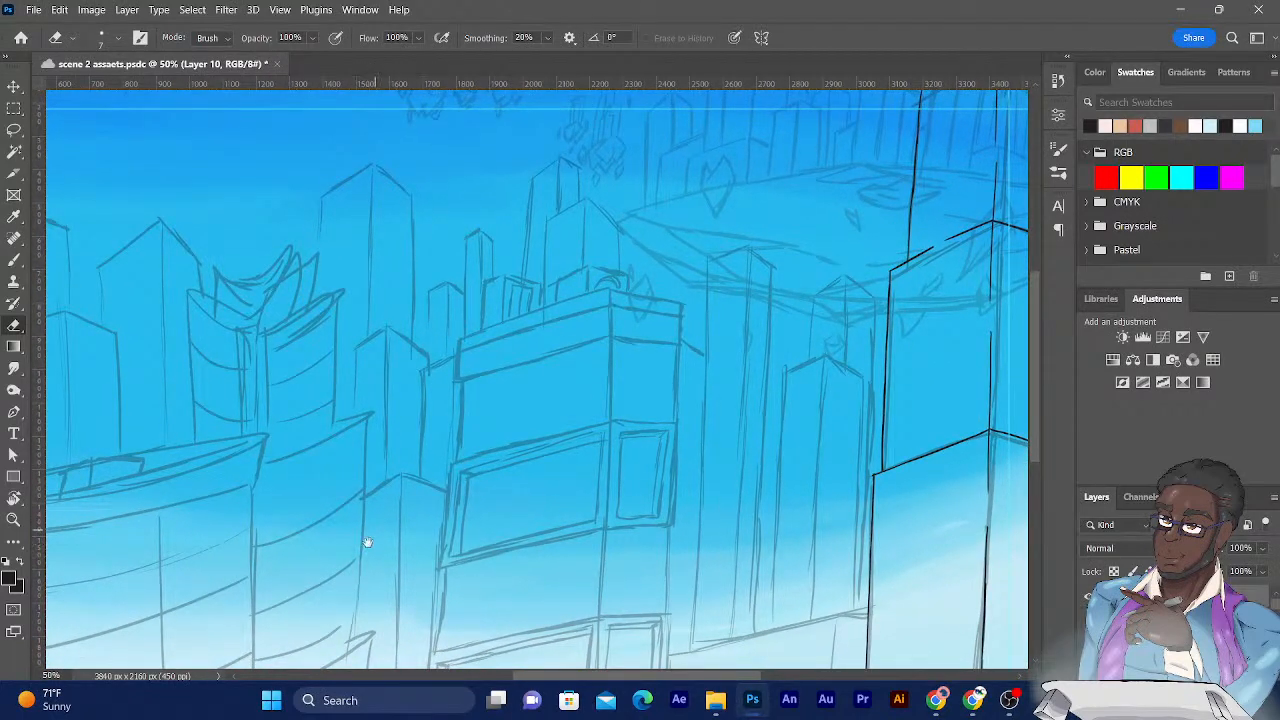
{"action": "left_click_drag", "start_coordinate": [363, 551], "coordinate": [469, 465]}
{"action": "mouse_move", "coordinate": [307, 537]}
{"action": "left_mouse_down"}
{"action": "mouse_move", "coordinate": [480, 514]}
{"action": "mouse_move", "coordinate": [379, 626]}
{"action": "left_mouse_up"}
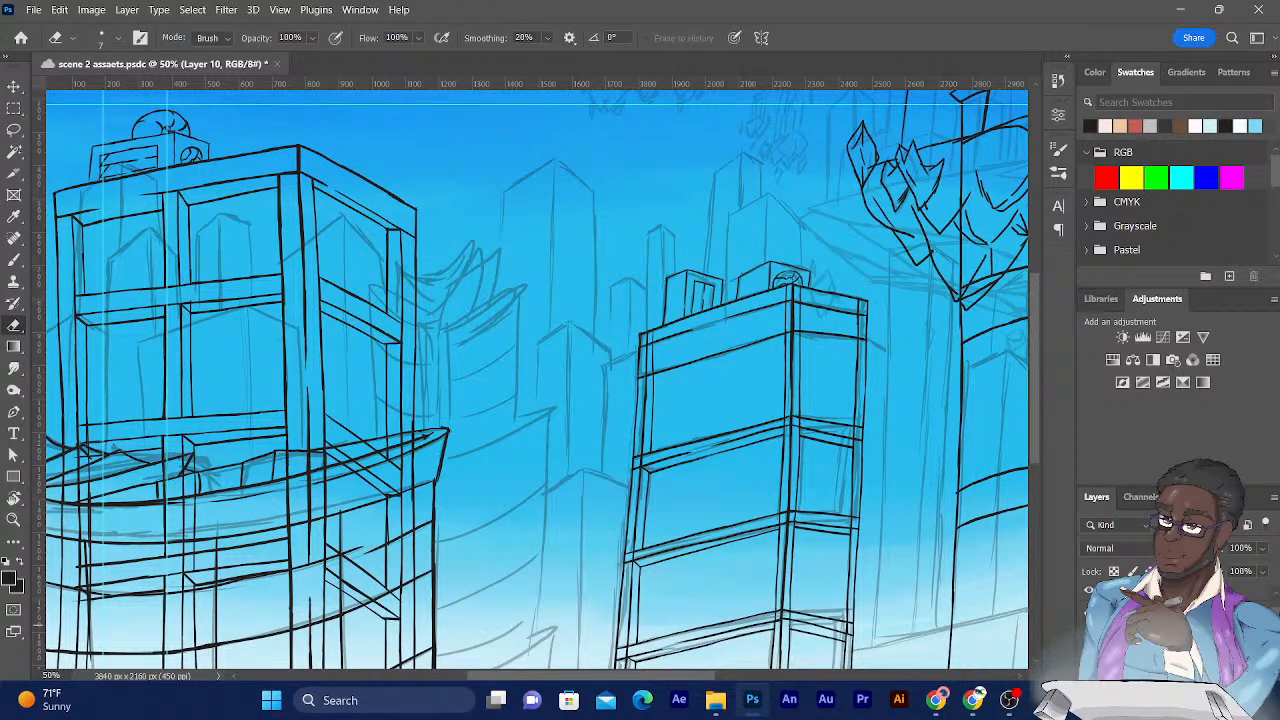
{"action": "left_click", "coordinate": [1087, 599]}
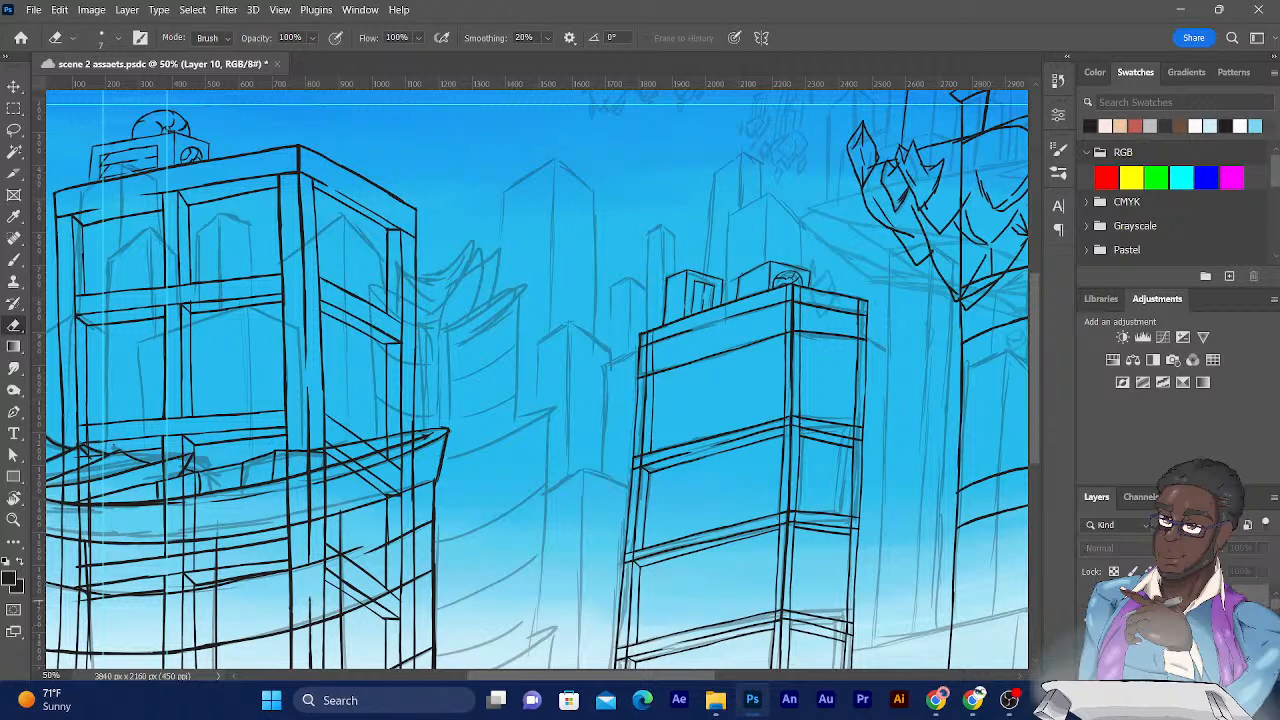
{"action": "left_click", "coordinate": [1087, 638]}
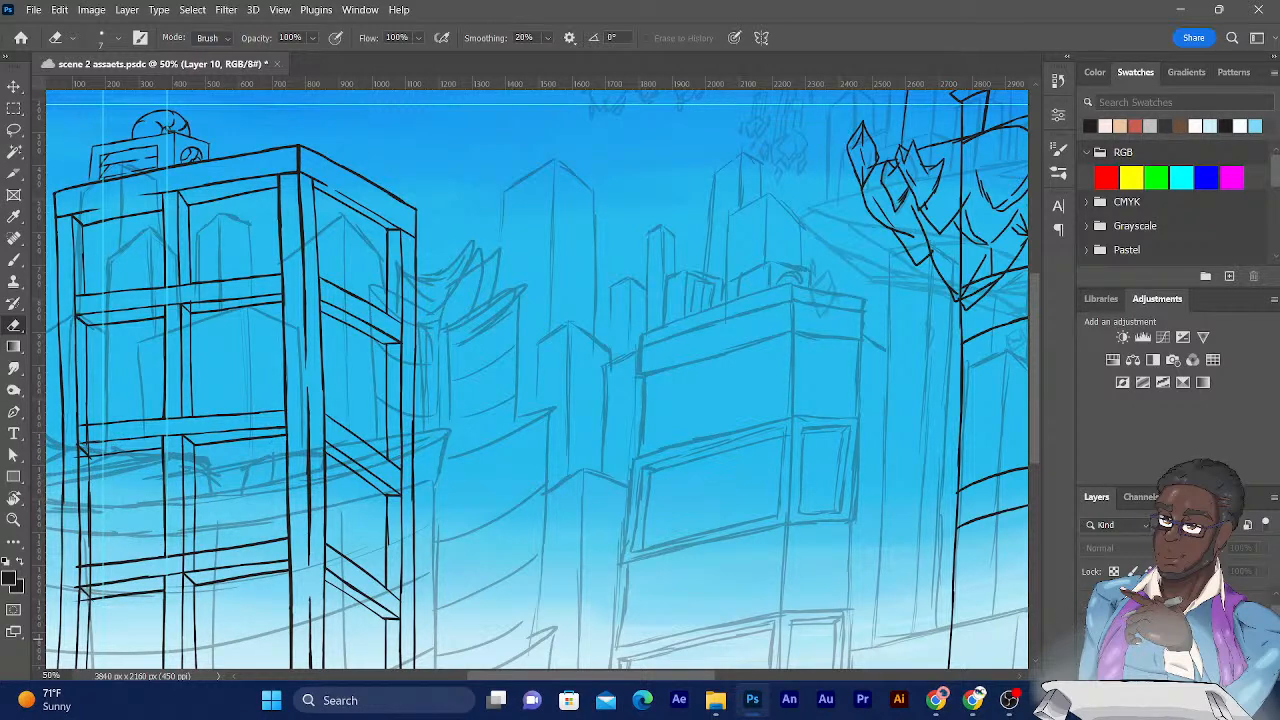
Toggle the line art of the floating crystals and the large left tower off and on to identify their layers.
{"action": "left_click", "coordinate": [1087, 627]}
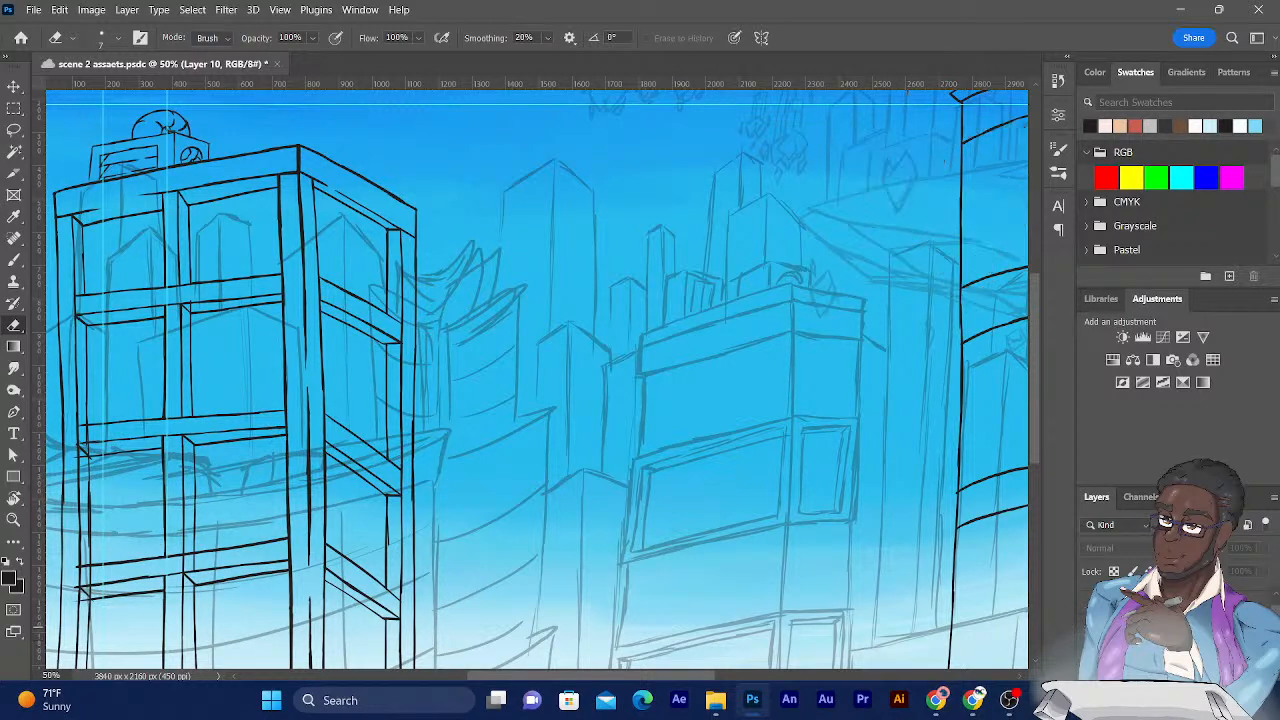
{"action": "left_click", "coordinate": [1087, 628]}
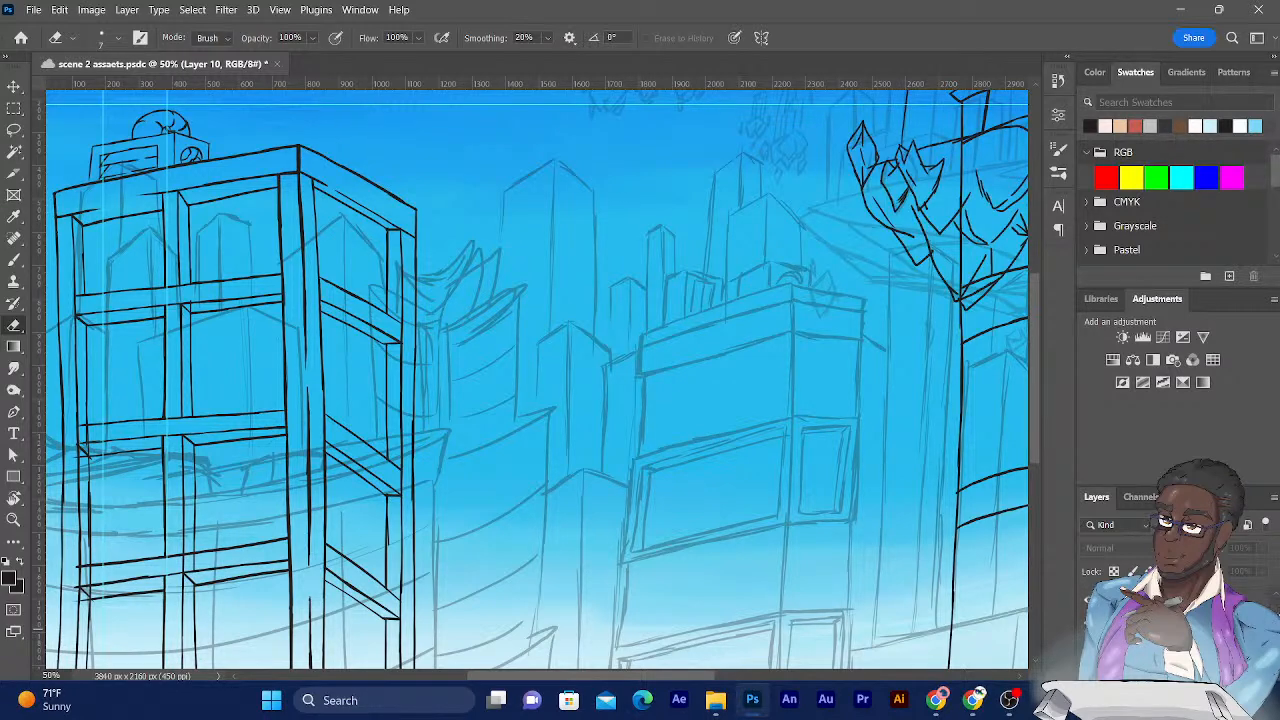
{"action": "left_click", "coordinate": [1087, 604]}
{"action": "left_click", "coordinate": [1087, 603]}
{"action": "left_click", "coordinate": [1087, 627]}
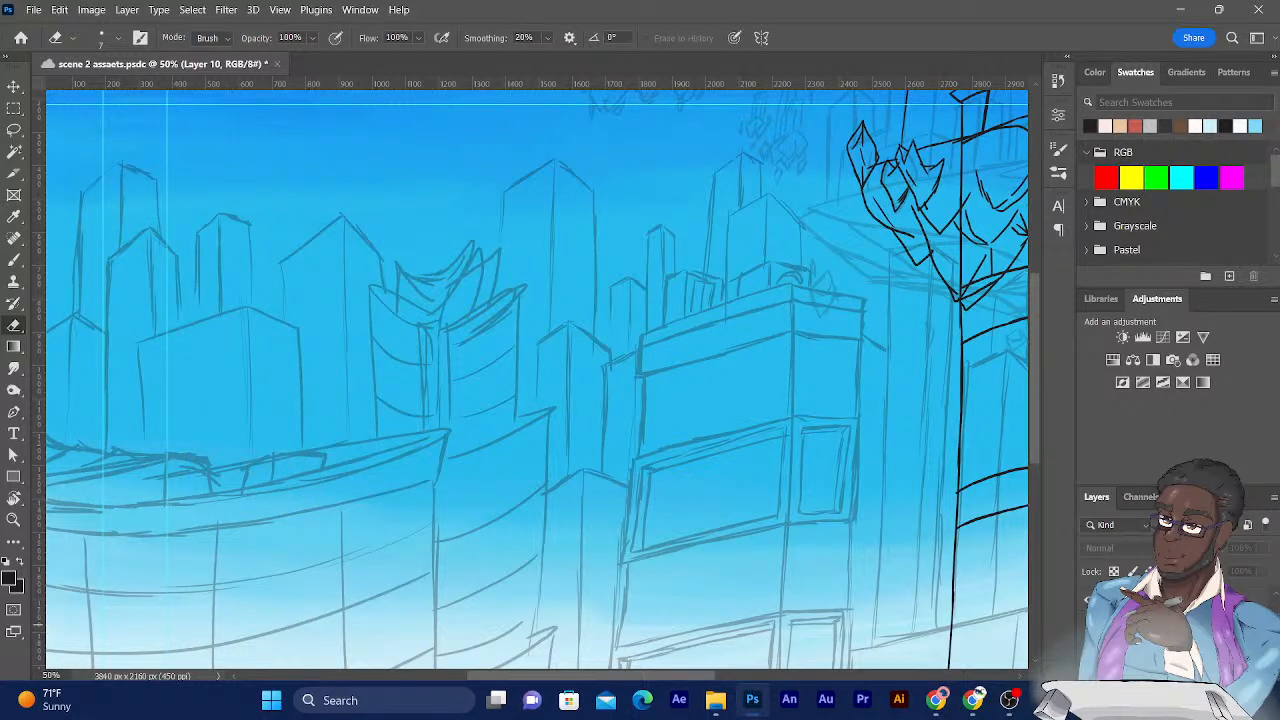
{"action": "left_click", "coordinate": [1087, 626]}
{"action": "left_click", "coordinate": [1087, 644]}
{"action": "left_click", "coordinate": [1087, 644]}
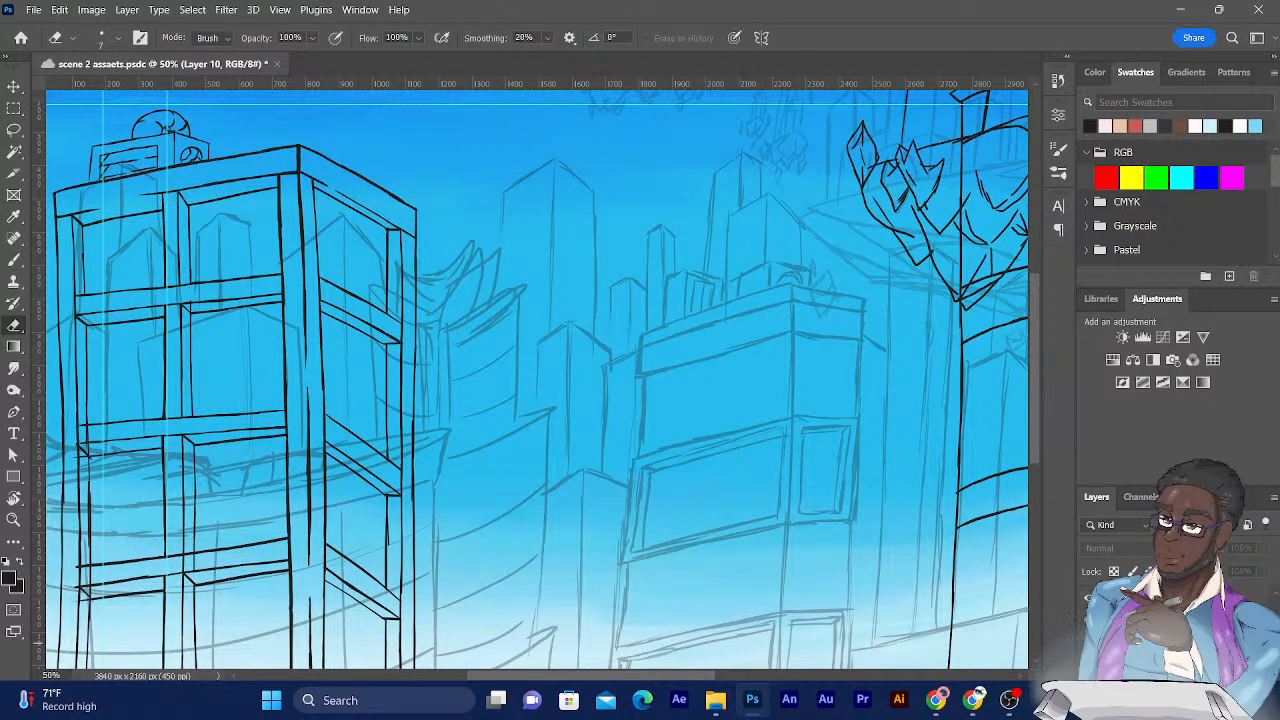
Hide the current rough city sketch and show the alternative sketch with the banded tower beside the inked left tower.
{"action": "left_click", "coordinate": [1088, 599]}
{"action": "left_click", "coordinate": [1088, 626]}
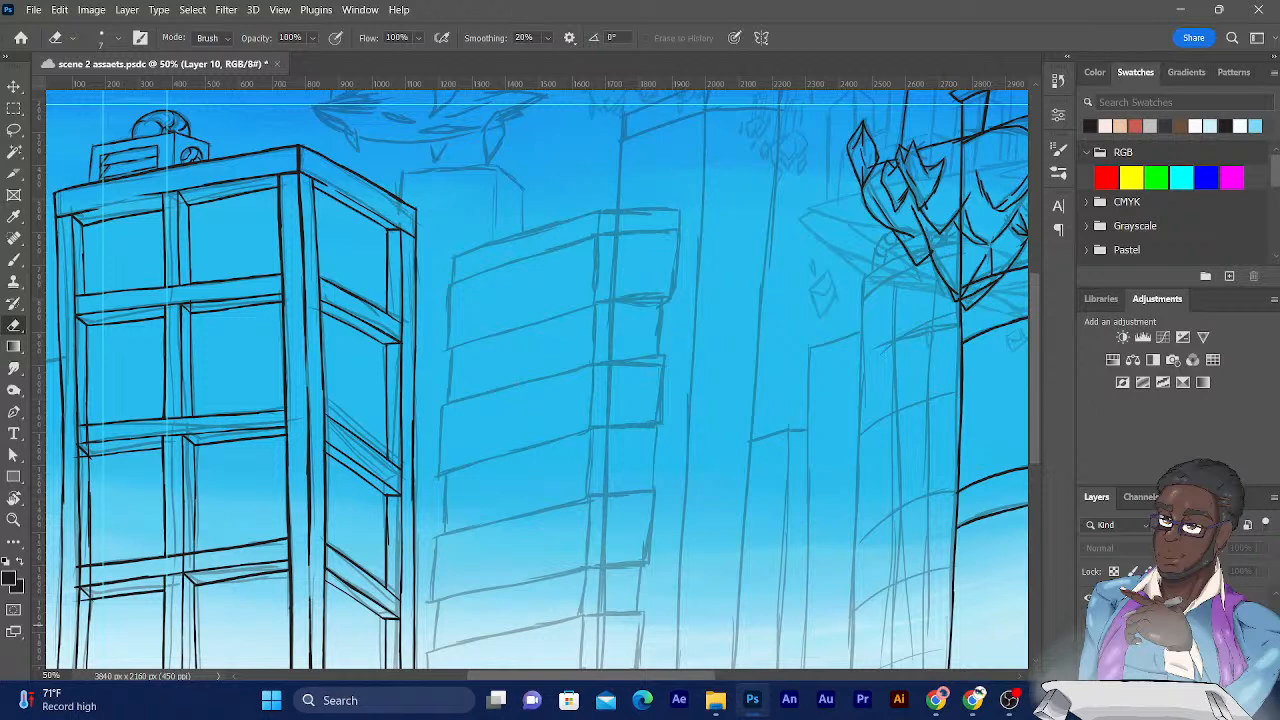
{"action": "mouse_move", "coordinate": [571, 537]}
{"action": "left_mouse_down"}
{"action": "mouse_move", "coordinate": [351, 586]}
{"action": "mouse_move", "coordinate": [206, 534]}
{"action": "left_mouse_up"}
{"action": "left_click_drag", "start_coordinate": [383, 526], "coordinate": [589, 583]}
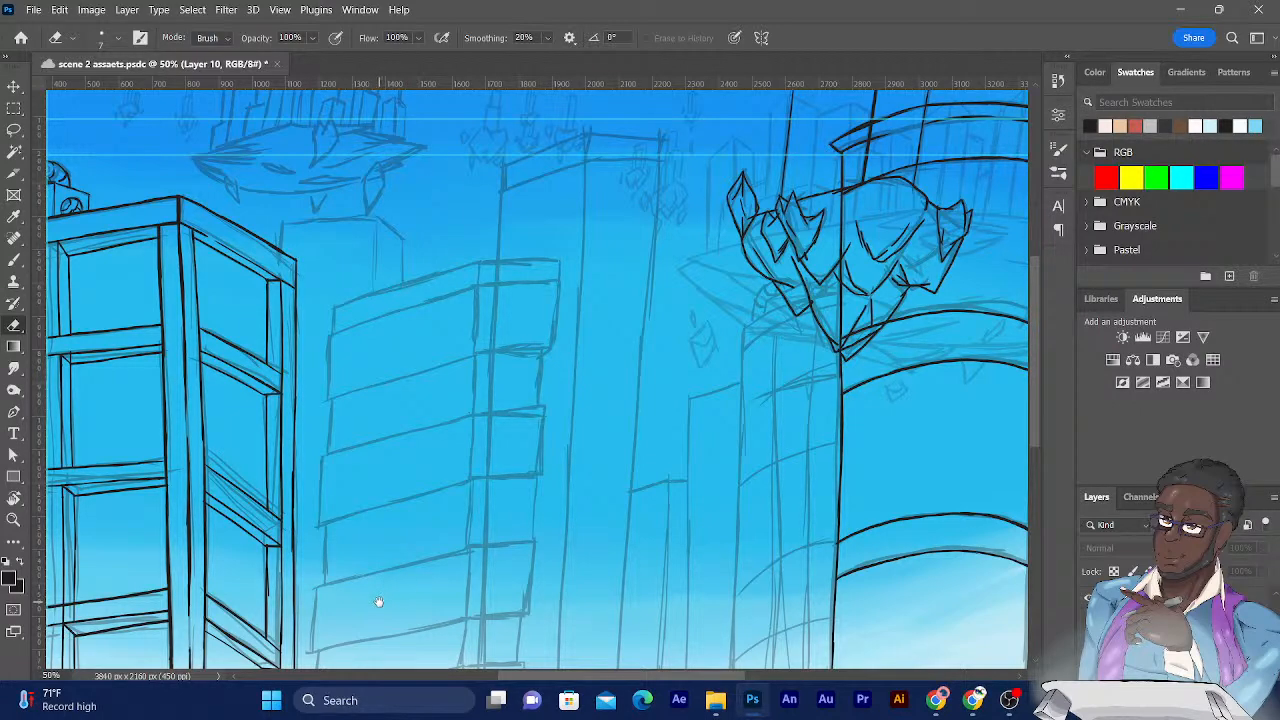
Check which line art the layers hold by toggling their visibility, and add a new layer above Layer 7.
{"action": "mouse_move", "coordinate": [380, 603]}
{"action": "left_mouse_down"}
{"action": "mouse_move", "coordinate": [562, 607]}
{"action": "mouse_move", "coordinate": [374, 560]}
{"action": "mouse_move", "coordinate": [326, 580]}
{"action": "mouse_move", "coordinate": [343, 581]}
{"action": "left_mouse_up"}
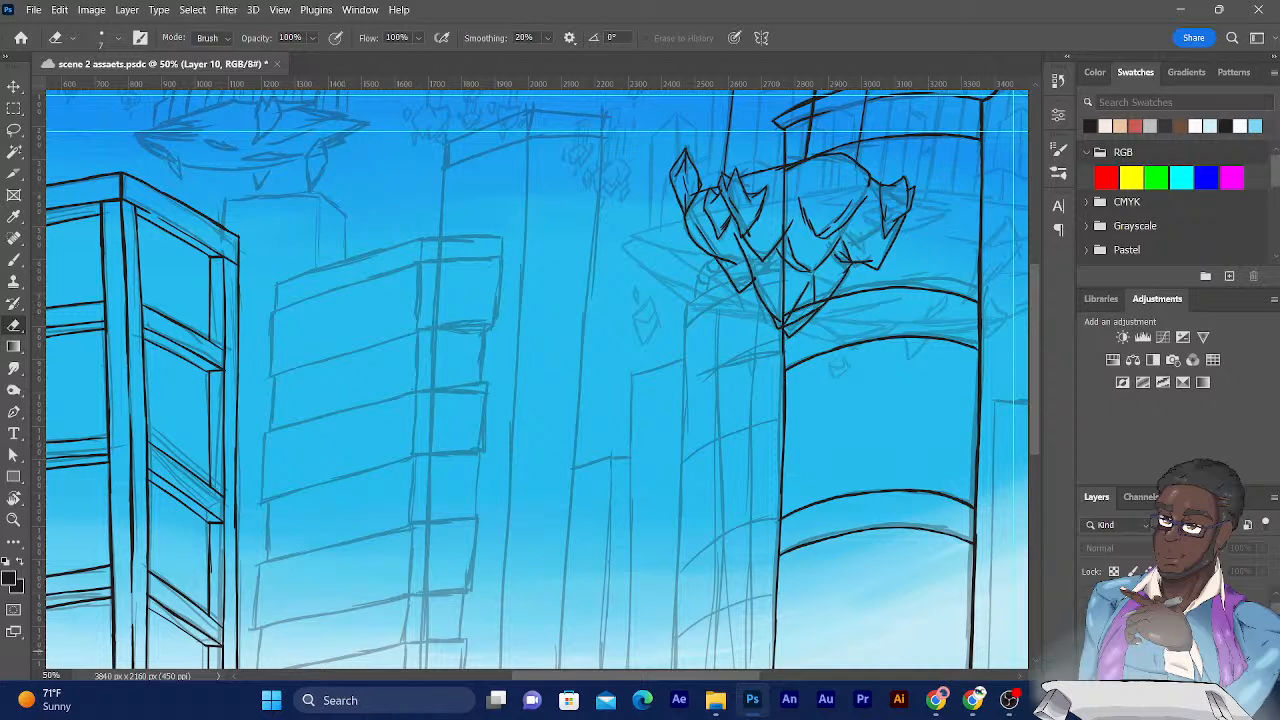
{"action": "left_click", "coordinate": [1089, 612]}
{"action": "left_click", "coordinate": [1089, 612]}
{"action": "left_click", "coordinate": [1089, 594]}
{"action": "left_click", "coordinate": [1089, 596]}
{"action": "left_click", "coordinate": [1160, 658]}
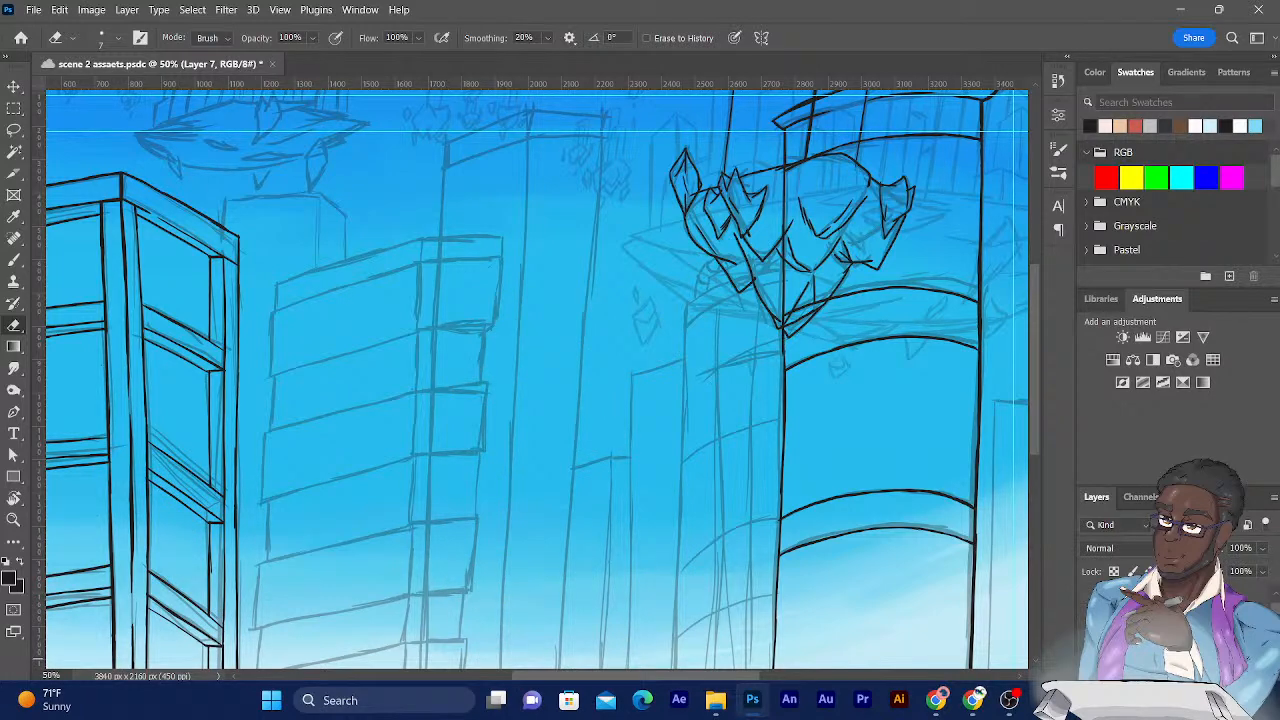
{"action": "left_click", "coordinate": [1229, 676]}
Ink the banded tower's front corner edge with the Brush, from its roof down to the canvas's lower edge.
{"action": "mouse_move", "coordinate": [400, 278]}
{"action": "left_mouse_down"}
{"action": "mouse_move", "coordinate": [527, 185]}
{"action": "mouse_move", "coordinate": [537, 163]}
{"action": "left_mouse_up"}
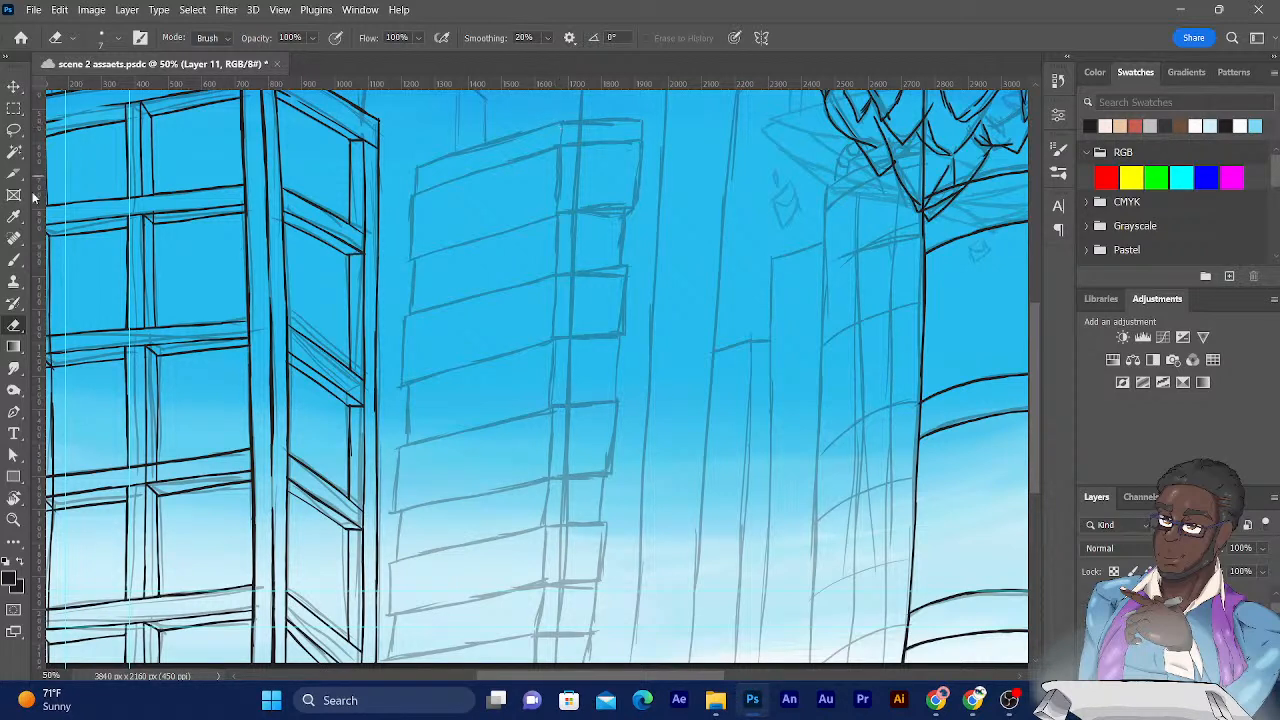
{"action": "left_click", "coordinate": [14, 260]}
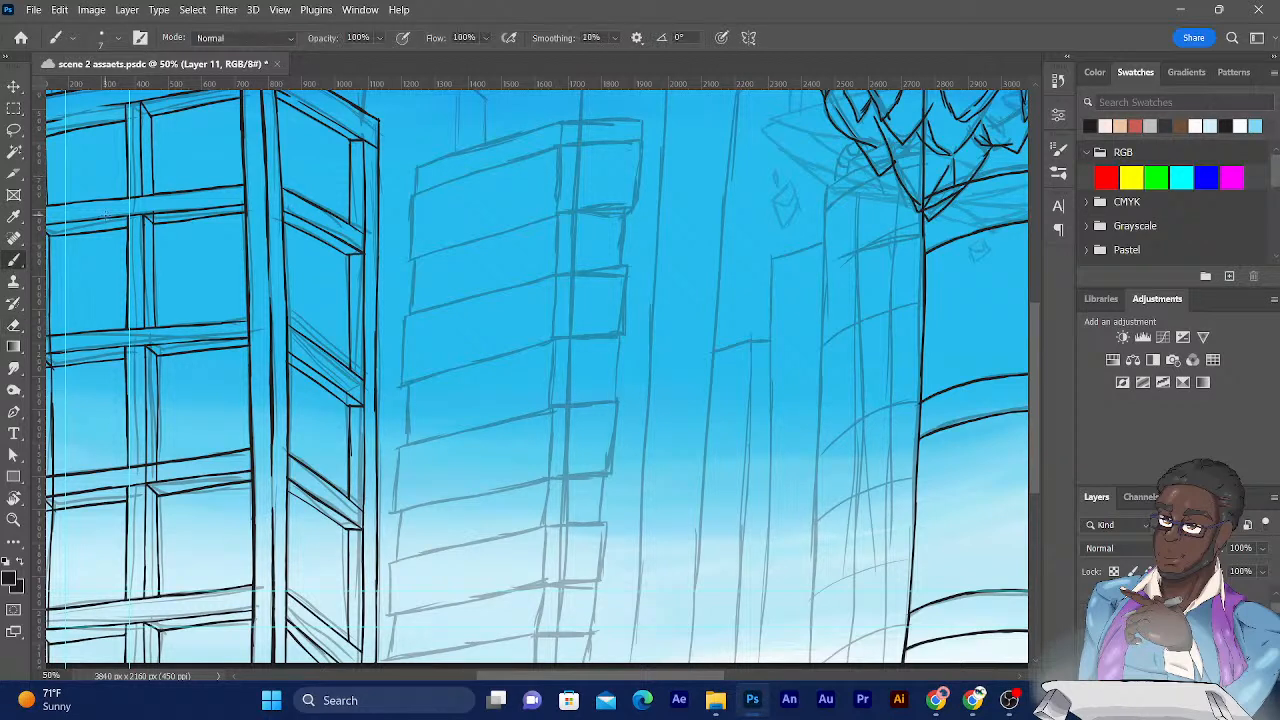
{"action": "left_click_drag", "start_coordinate": [561, 119], "coordinate": [561, 184]}
{"action": "left_click", "coordinate": [554, 392], "text": "shift"}
{"action": "left_click", "coordinate": [543, 582], "text": "shift"}
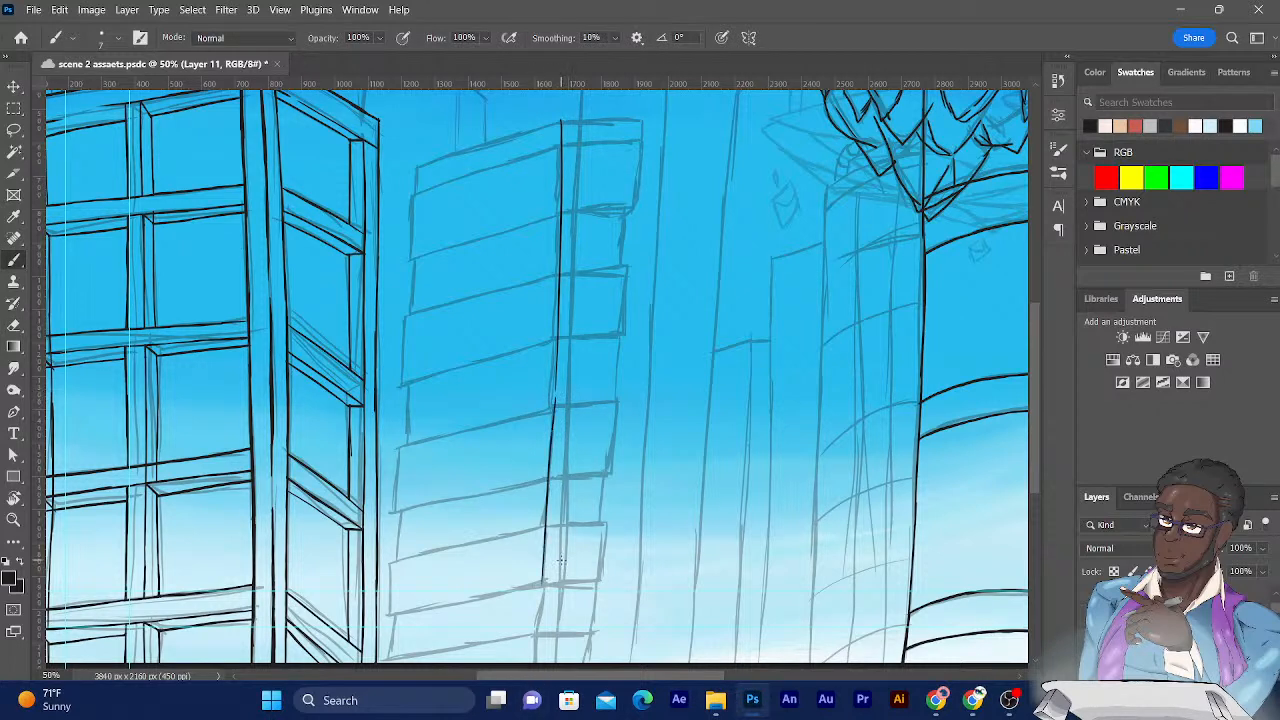
{"action": "left_click_drag", "start_coordinate": [464, 464], "coordinate": [449, 376]}
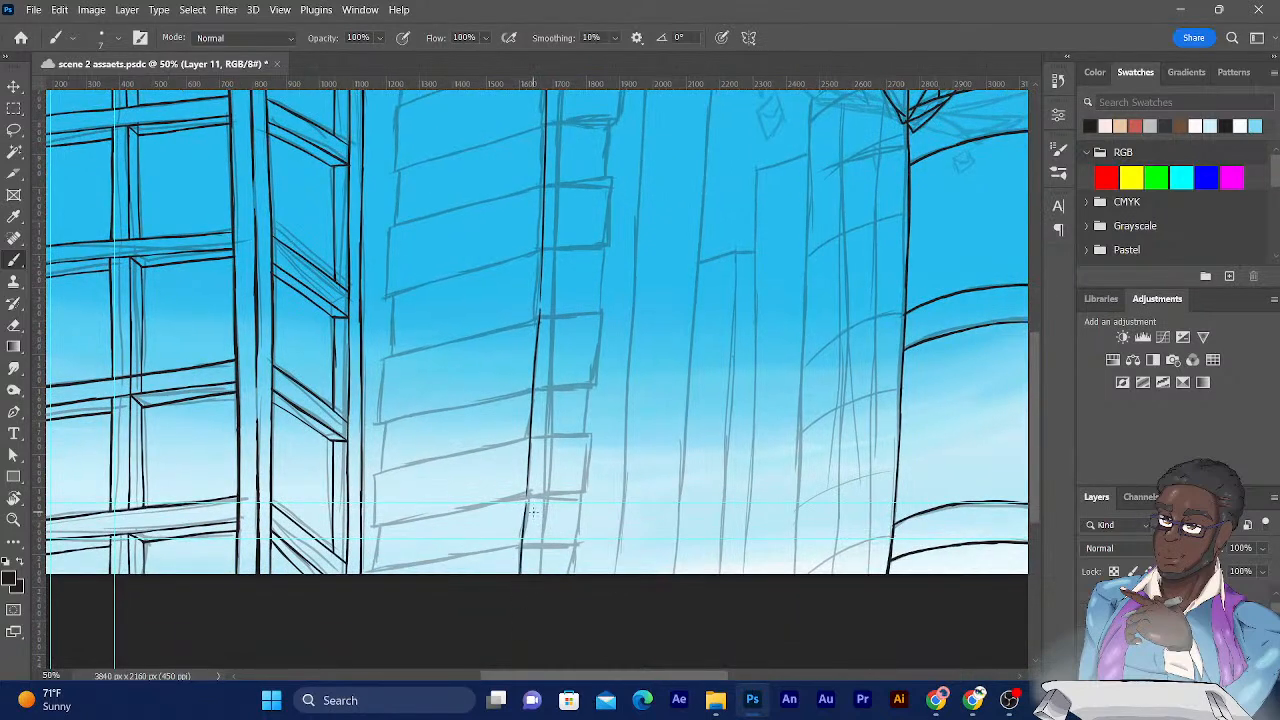
{"action": "left_click_drag", "start_coordinate": [394, 349], "coordinate": [377, 549]}
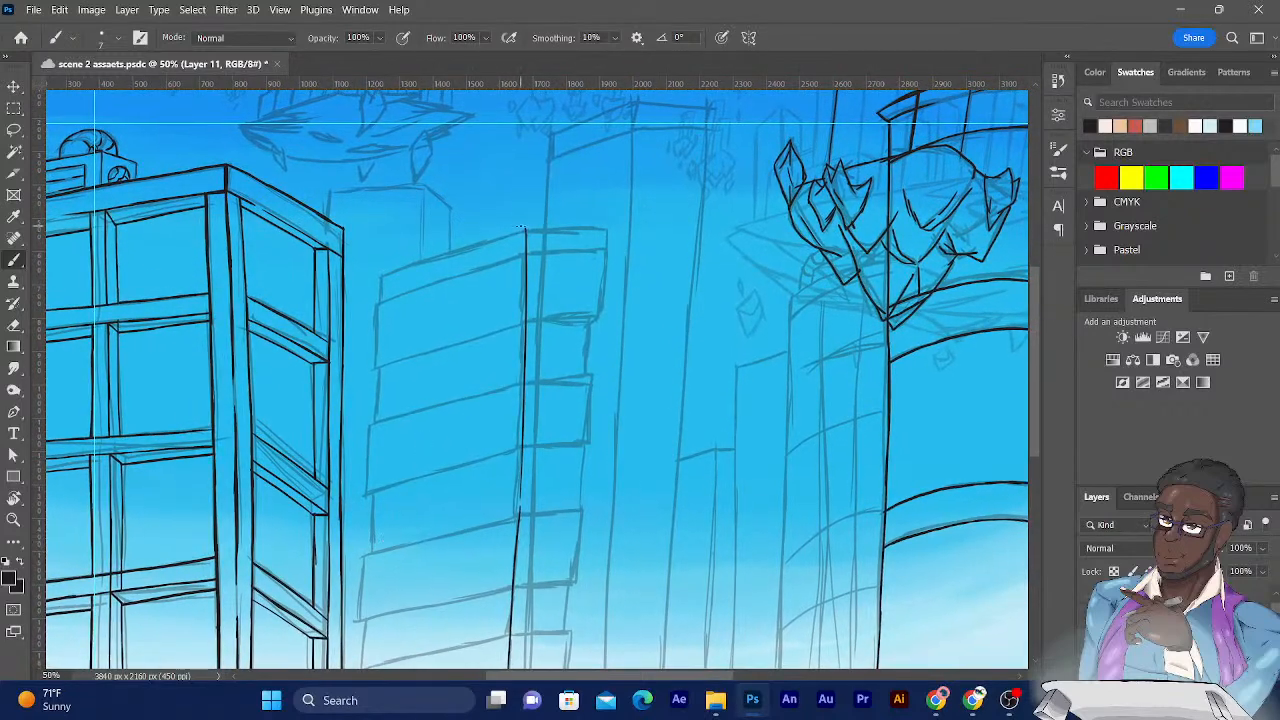
Ink the banded tower's roofline on both sides of the front corner, overshooting the sketched outer edges slightly.
{"action": "left_click_drag", "start_coordinate": [526, 231], "coordinate": [384, 271]}
{"action": "left_click_drag", "start_coordinate": [526, 231], "coordinate": [384, 271]}
{"action": "left_click_drag", "start_coordinate": [430, 261], "coordinate": [363, 283]}
{"action": "left_click_drag", "start_coordinate": [529, 229], "coordinate": [618, 229]}
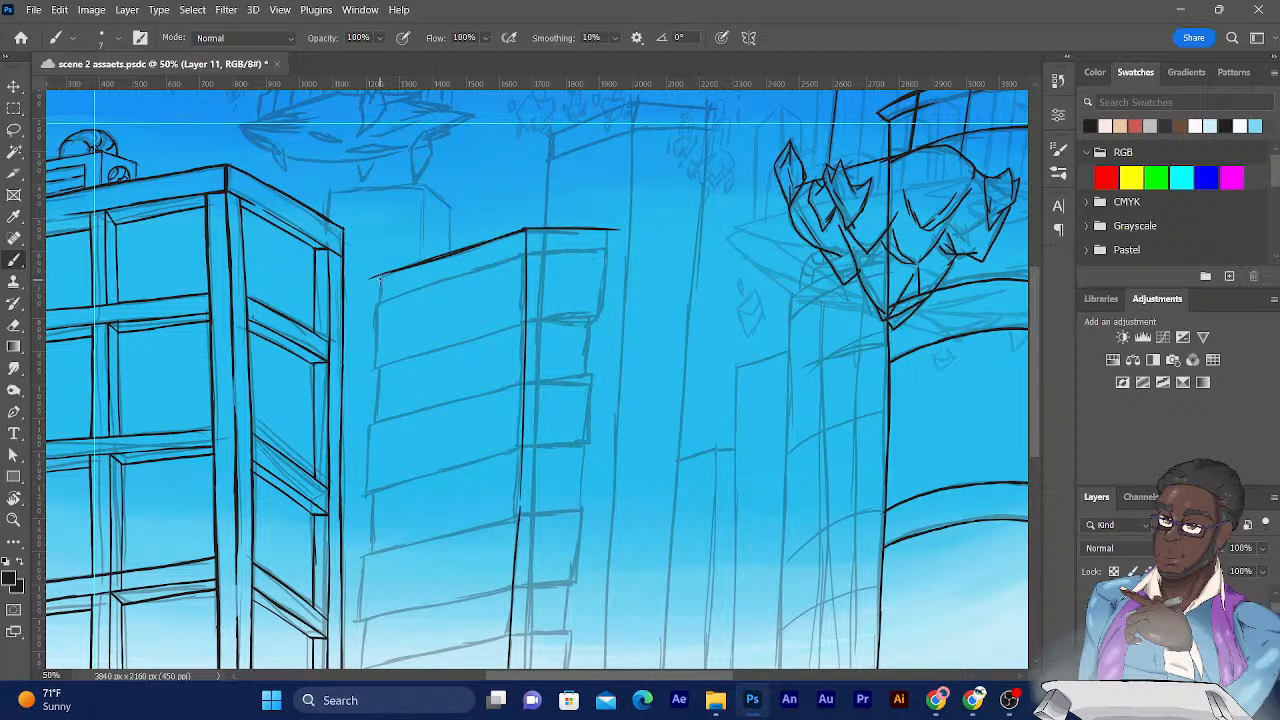
Ink the inner vertical line near the left face's outer side, from above the roofline down to the canvas's lower edge.
{"action": "left_click_drag", "start_coordinate": [380, 278], "coordinate": [371, 430]}
{"action": "key", "text": "ctrl+z"}
{"action": "left_click_drag", "start_coordinate": [386, 270], "coordinate": [386, 432]}
{"action": "key", "text": "ctrl+z"}
{"action": "left_click_drag", "start_coordinate": [391, 257], "coordinate": [384, 550]}
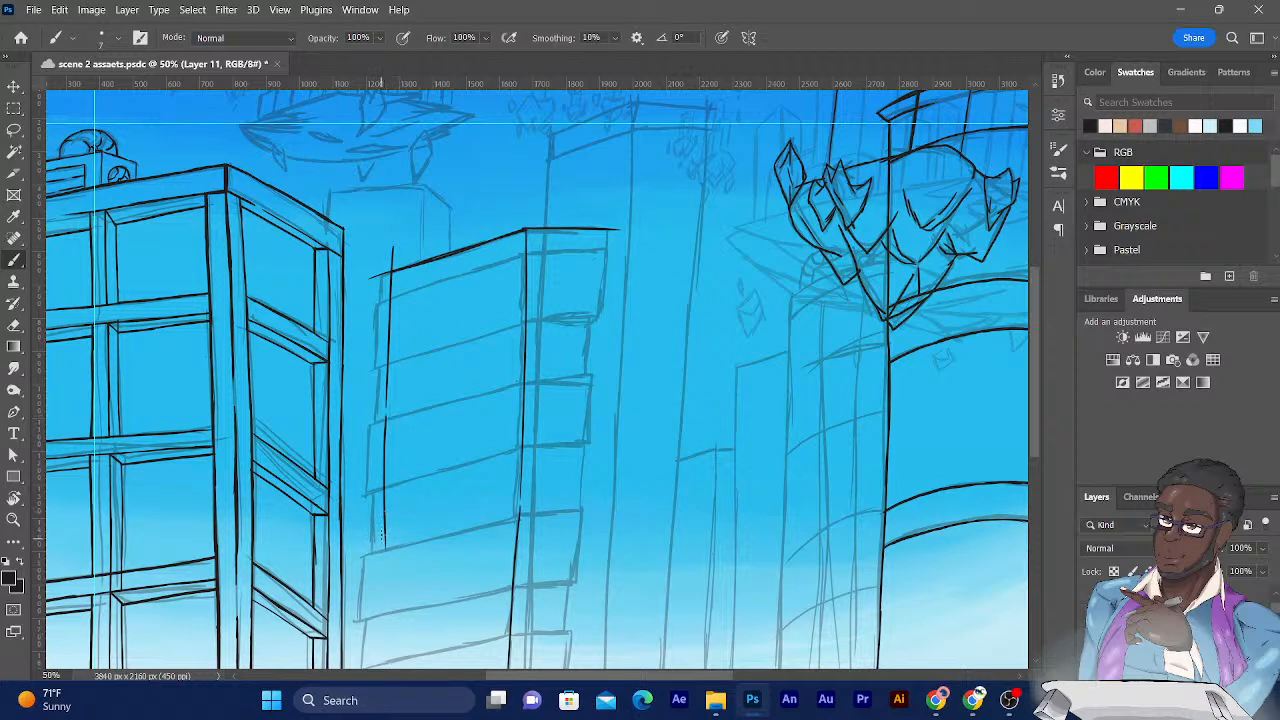
{"action": "left_click_drag", "start_coordinate": [382, 493], "coordinate": [377, 648]}
{"action": "left_click_drag", "start_coordinate": [393, 545], "coordinate": [391, 395]}
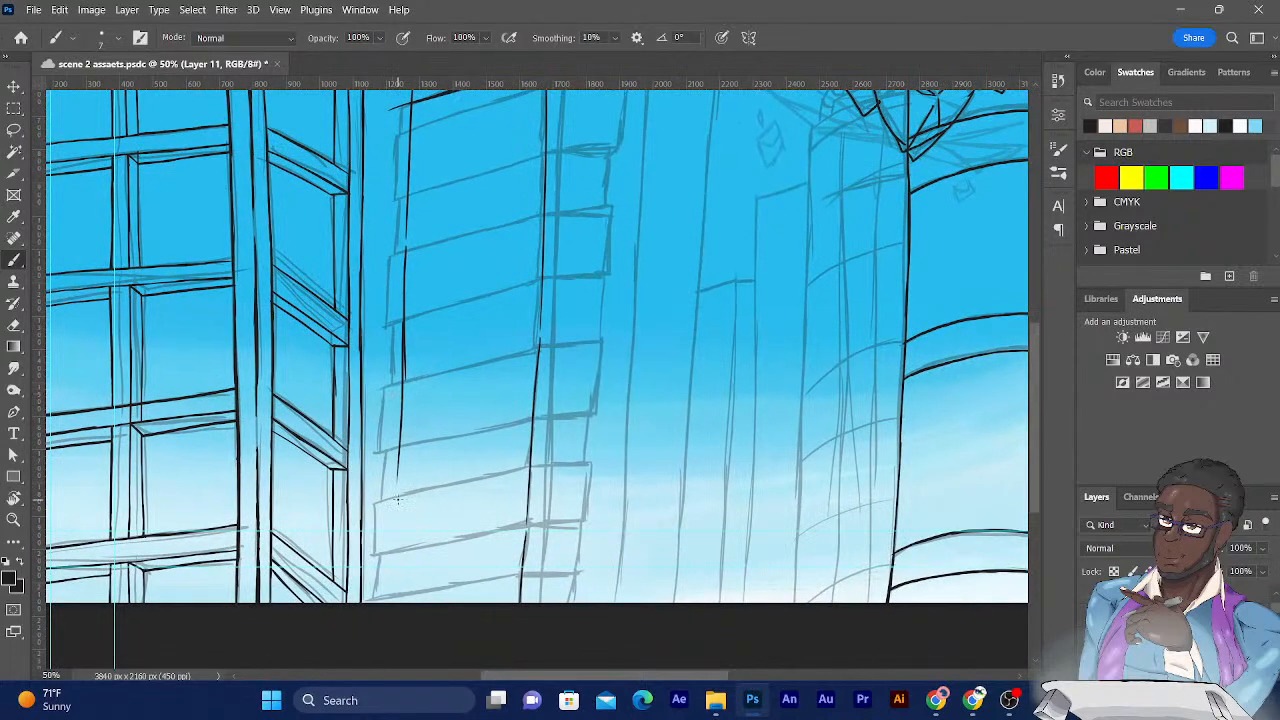
{"action": "left_click_drag", "start_coordinate": [397, 481], "coordinate": [383, 658]}
{"action": "left_click_drag", "start_coordinate": [466, 461], "coordinate": [447, 600]}
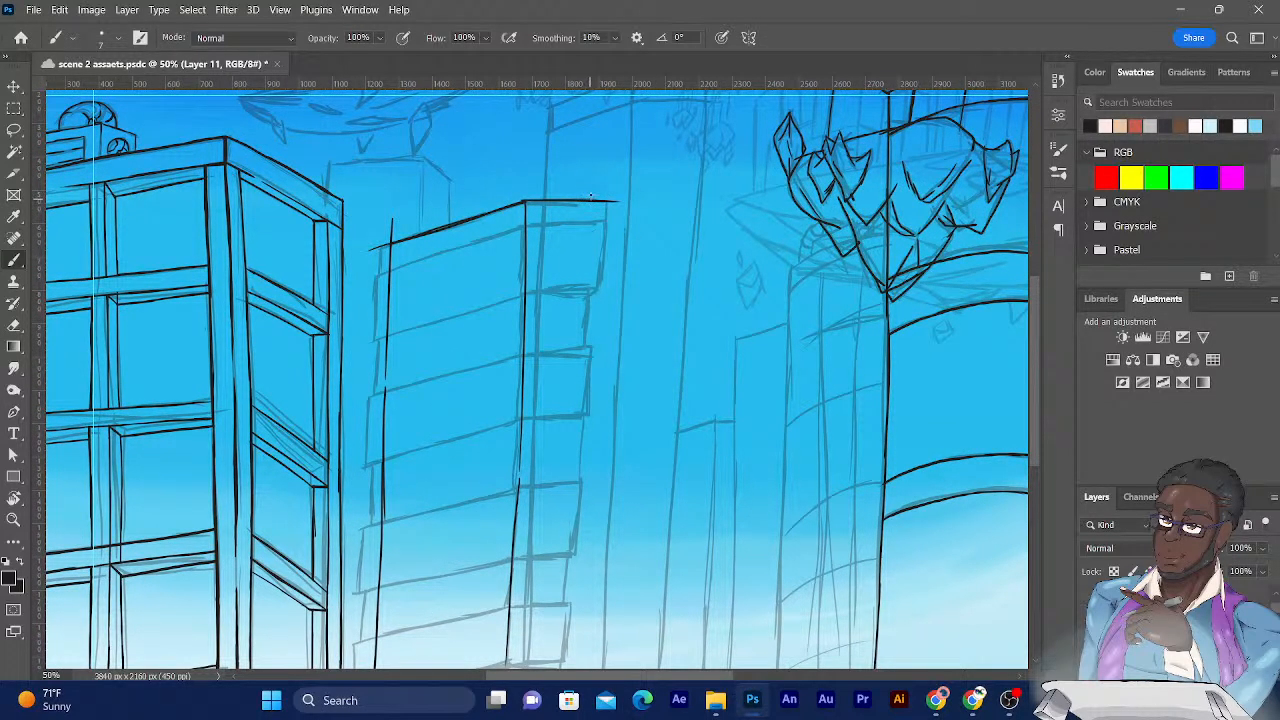
Ink the inner vertical line on the banded tower's narrow right face, from above the roof to the canvas's lower edge.
{"action": "left_click_drag", "start_coordinate": [592, 176], "coordinate": [584, 406]}
{"action": "key", "text": "ctrl+z"}
{"action": "mouse_move", "coordinate": [593, 182]}
{"action": "left_mouse_down"}
{"action": "mouse_move", "coordinate": [573, 518]}
{"action": "mouse_move", "coordinate": [531, 423]}
{"action": "mouse_move", "coordinate": [553, 372]}
{"action": "mouse_move", "coordinate": [545, 540]}
{"action": "left_mouse_up"}
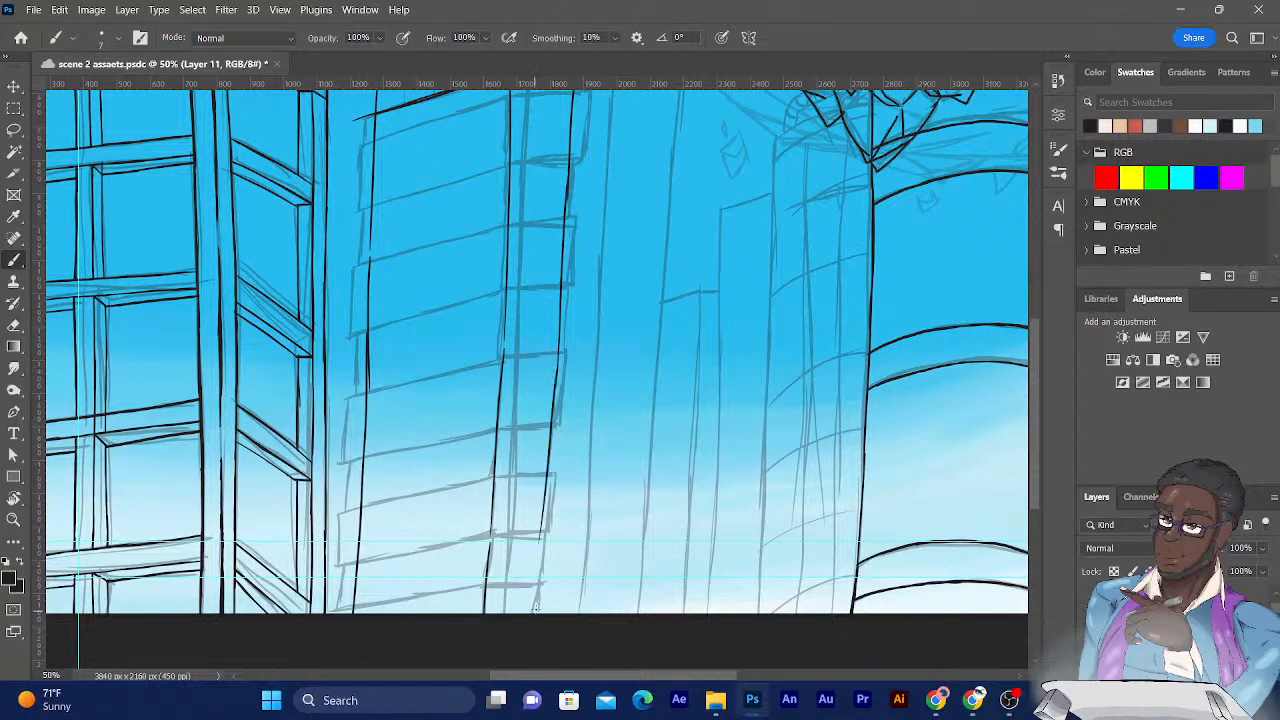
{"action": "left_click_drag", "start_coordinate": [546, 488], "coordinate": [537, 613]}
{"action": "left_click_drag", "start_coordinate": [371, 357], "coordinate": [408, 509]}
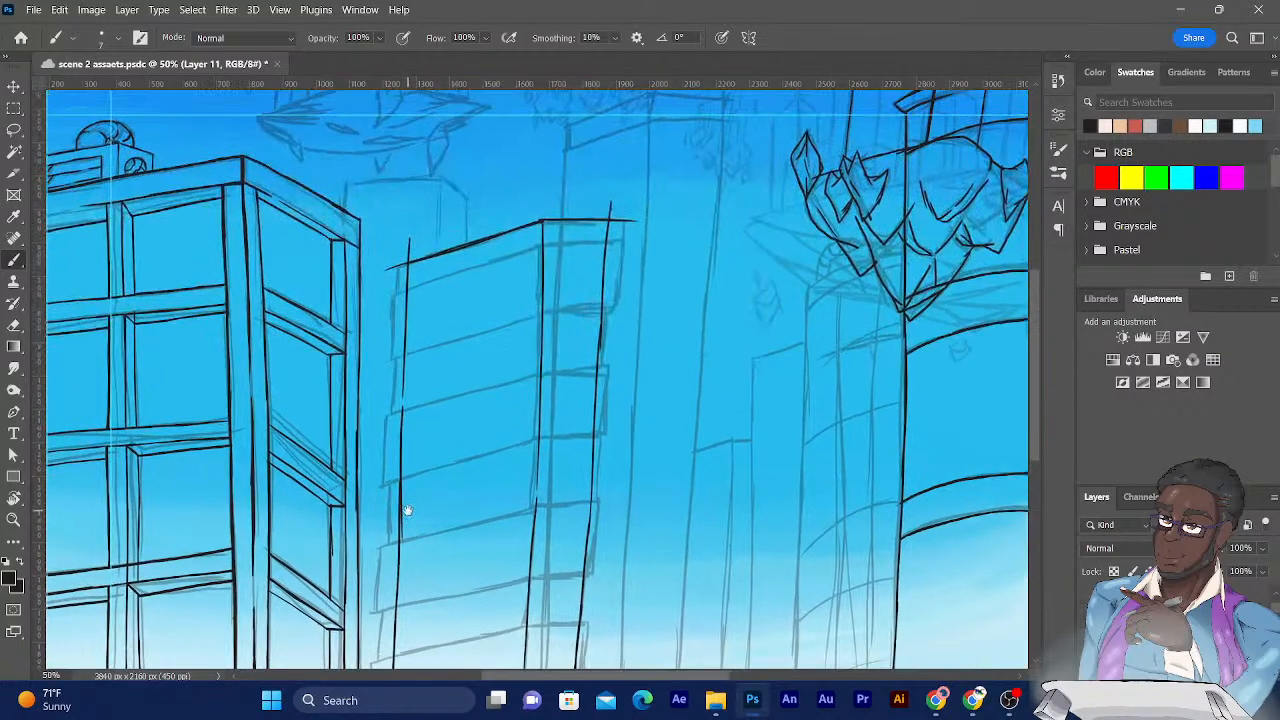
Ink the upper part of the right face's outer edge, alongside its inner vertical line.
{"action": "left_click_drag", "start_coordinate": [623, 193], "coordinate": [603, 410]}
{"action": "key", "text": "ctrl+z"}
{"action": "left_click_drag", "start_coordinate": [623, 196], "coordinate": [590, 640]}
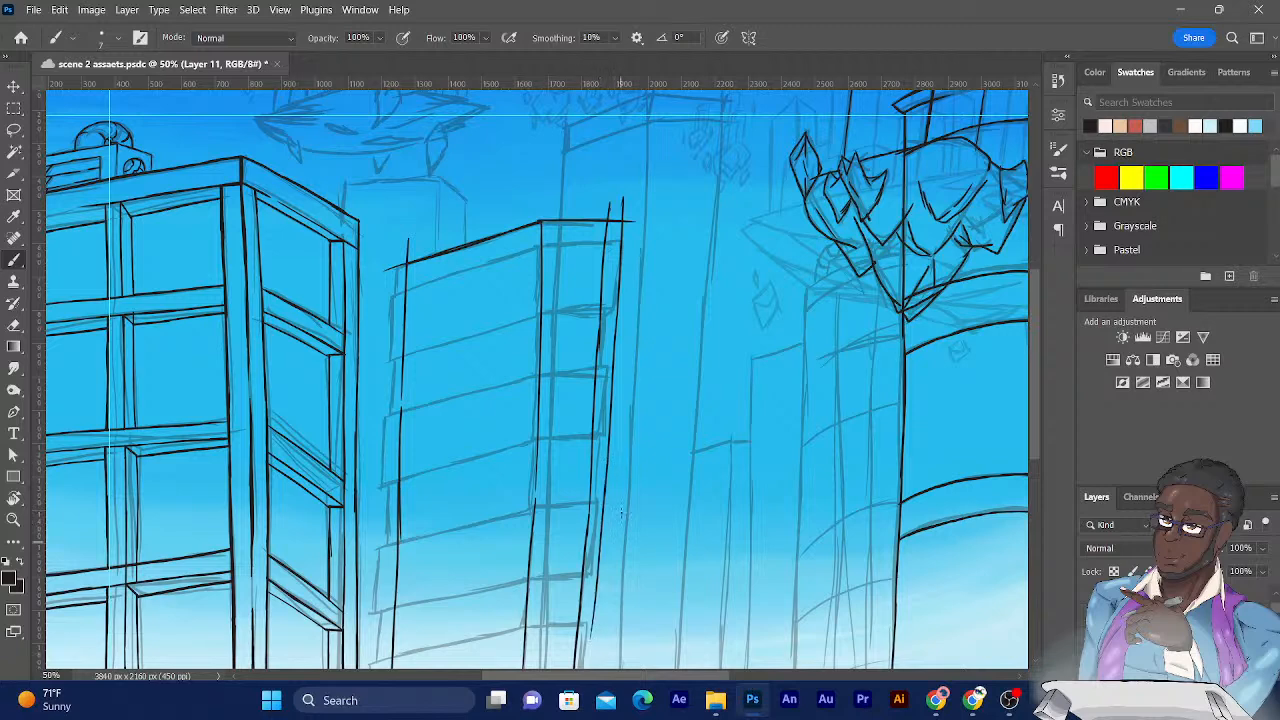
{"action": "left_click_drag", "start_coordinate": [543, 551], "coordinate": [517, 391]}
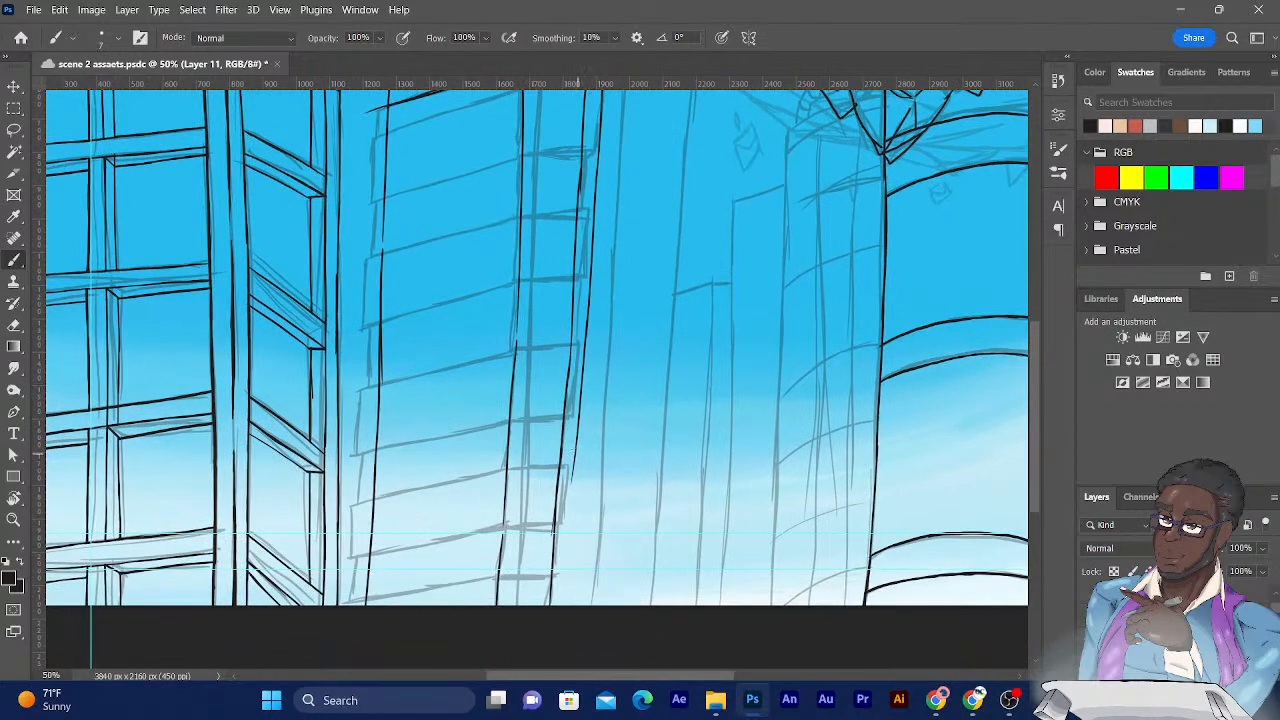
Extend the right face's outer edge with overlapping strokes down to the canvas's lower edge.
{"action": "left_click_drag", "start_coordinate": [577, 420], "coordinate": [562, 542]}
{"action": "key", "text": "ctrl+s"}
{"action": "left_click_drag", "start_coordinate": [578, 421], "coordinate": [572, 558]}
{"action": "key", "text": "ctrl+z"}
{"action": "left_click_drag", "start_coordinate": [578, 414], "coordinate": [566, 592]}
{"action": "key", "text": "ctrl+z"}
{"action": "left_click_drag", "start_coordinate": [574, 470], "coordinate": [566, 585]}
{"action": "left_click_drag", "start_coordinate": [571, 526], "coordinate": [566, 647]}
{"action": "left_click_drag", "start_coordinate": [571, 538], "coordinate": [565, 628]}
Ink the left face's outer edge beside its inner line down to the canvas's lower edge, reinforcing the lower section.
{"action": "left_click_drag", "start_coordinate": [366, 258], "coordinate": [368, 384]}
{"action": "left_click_drag", "start_coordinate": [408, 457], "coordinate": [448, 594]}
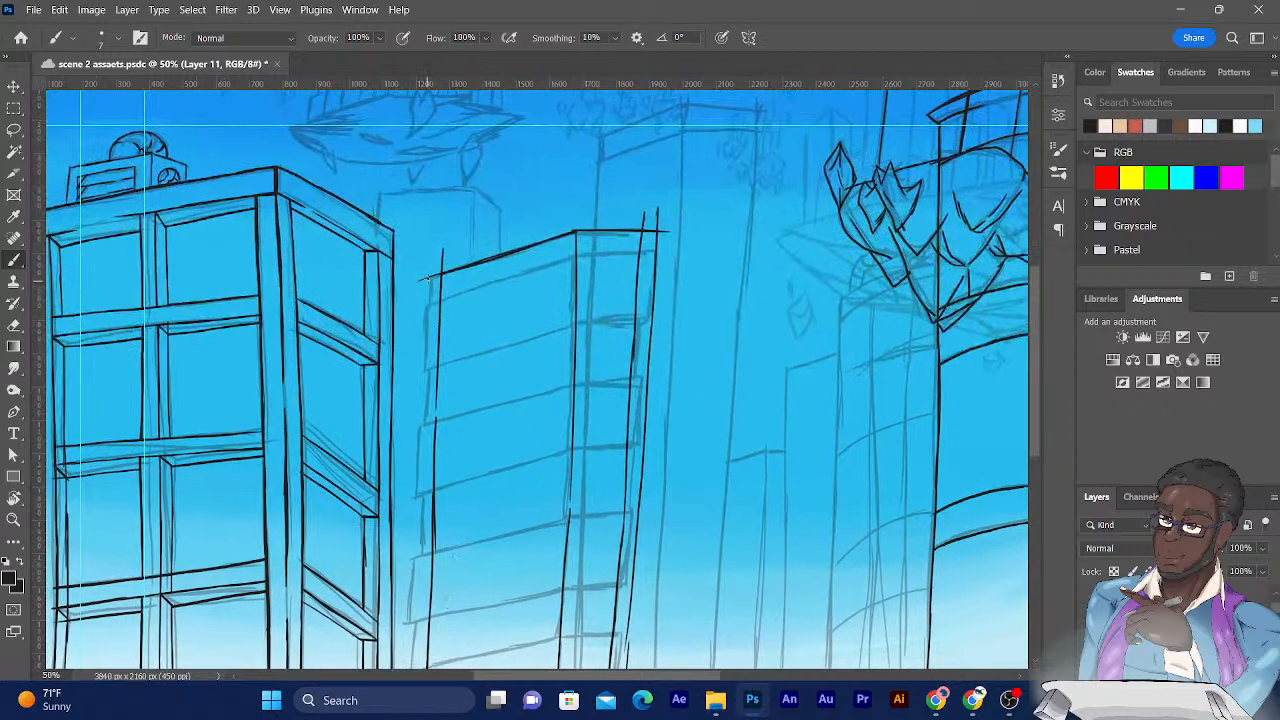
{"action": "left_click_drag", "start_coordinate": [429, 247], "coordinate": [414, 606]}
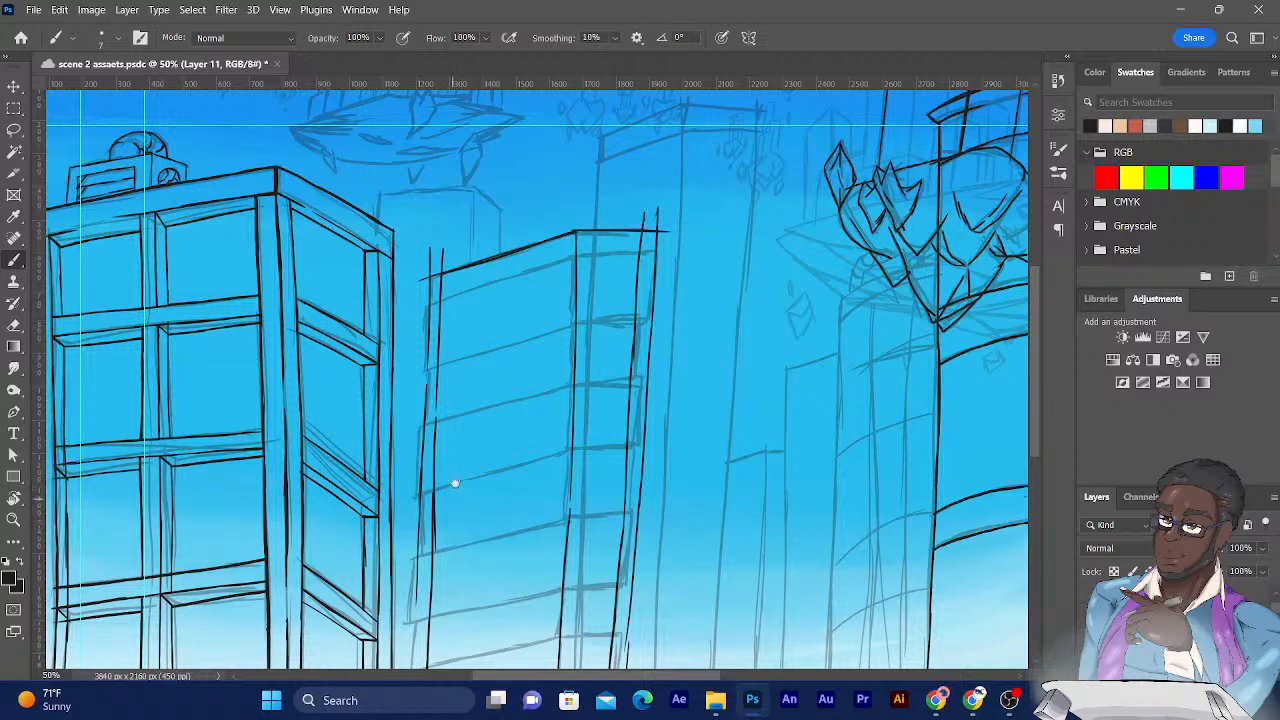
{"action": "scroll", "coordinate": [449, 497], "scroll_direction": "down", "scroll_amount": 3}
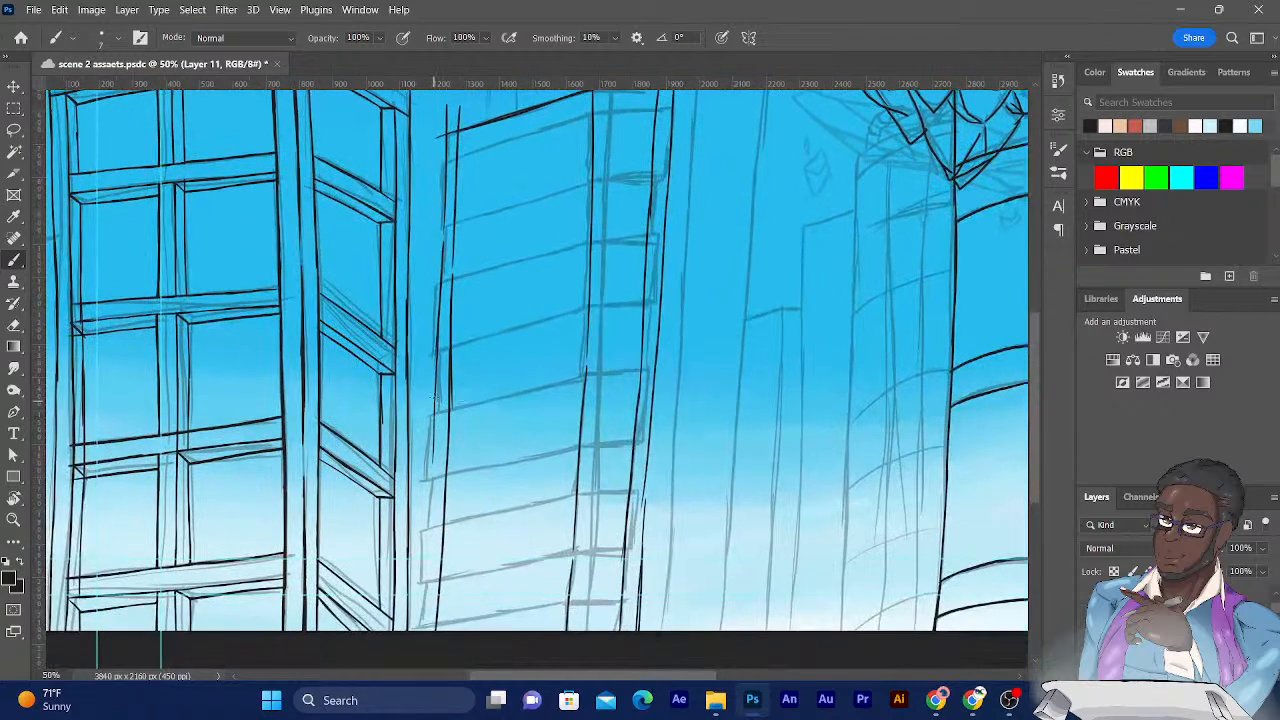
{"action": "left_click_drag", "start_coordinate": [432, 470], "coordinate": [426, 544]}
{"action": "left_click_drag", "start_coordinate": [430, 478], "coordinate": [422, 610]}
{"action": "left_click_drag", "start_coordinate": [428, 530], "coordinate": [422, 632]}
{"action": "left_click_drag", "start_coordinate": [431, 501], "coordinate": [432, 429]}
{"action": "left_click_drag", "start_coordinate": [431, 494], "coordinate": [432, 432]}
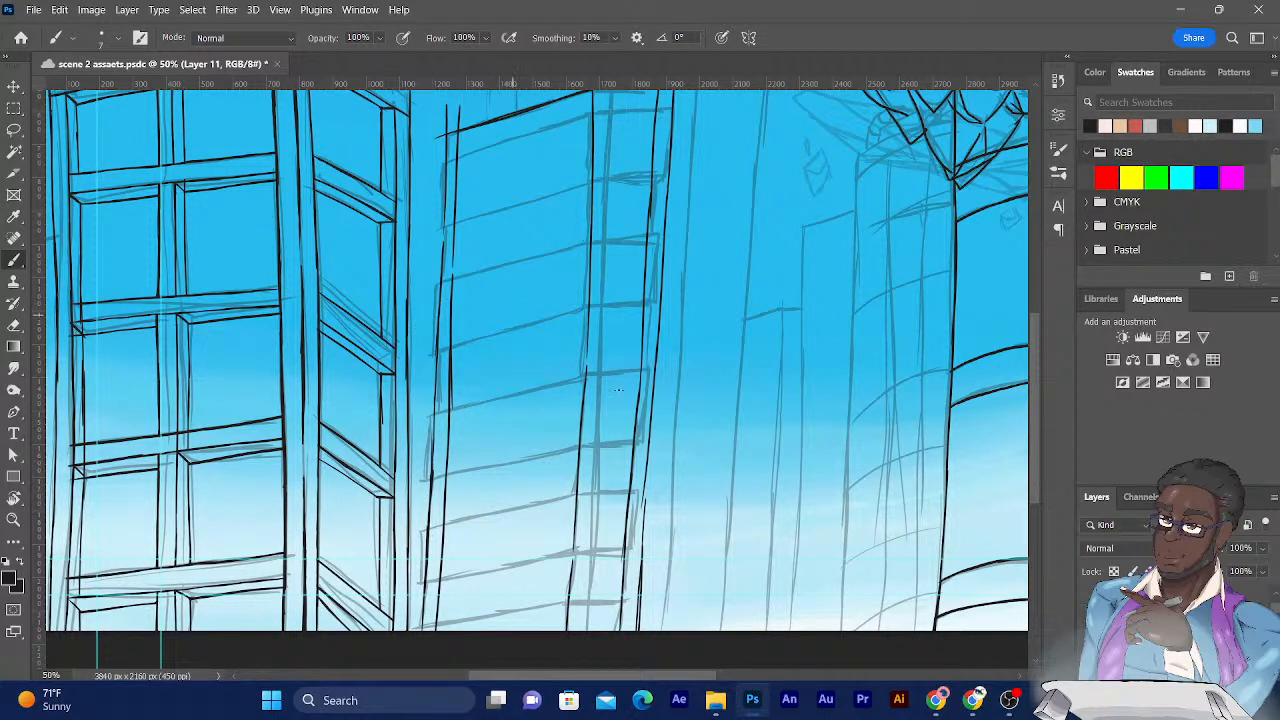
Join the upper and lower strokes of the right face's outer edge with short overlapping strokes.
{"action": "left_click_drag", "start_coordinate": [642, 544], "coordinate": [643, 492]}
{"action": "left_click_drag", "start_coordinate": [641, 545], "coordinate": [645, 479]}
{"action": "left_click_drag", "start_coordinate": [642, 531], "coordinate": [647, 478]}
Ink the first two slanted band lines below the roofline across the banded tower's left face.
{"action": "left_click_drag", "start_coordinate": [446, 360], "coordinate": [468, 521]}
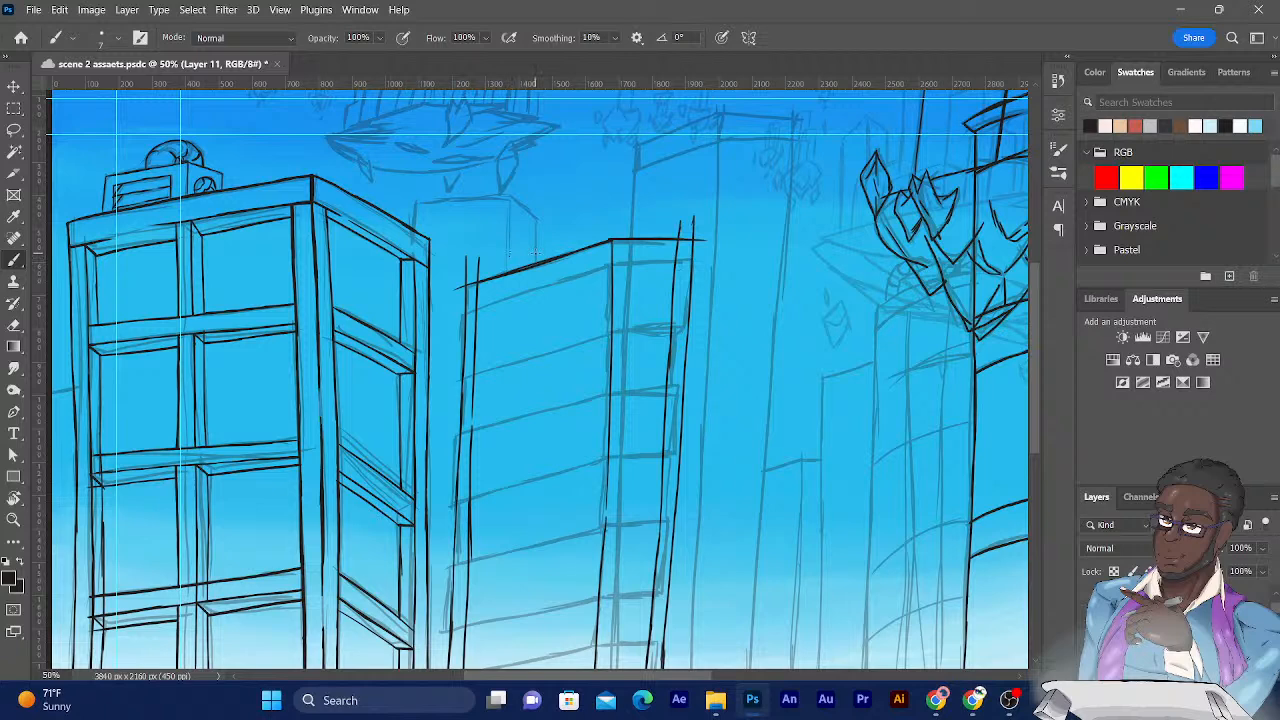
{"action": "key", "text": "ctrl+plus"}
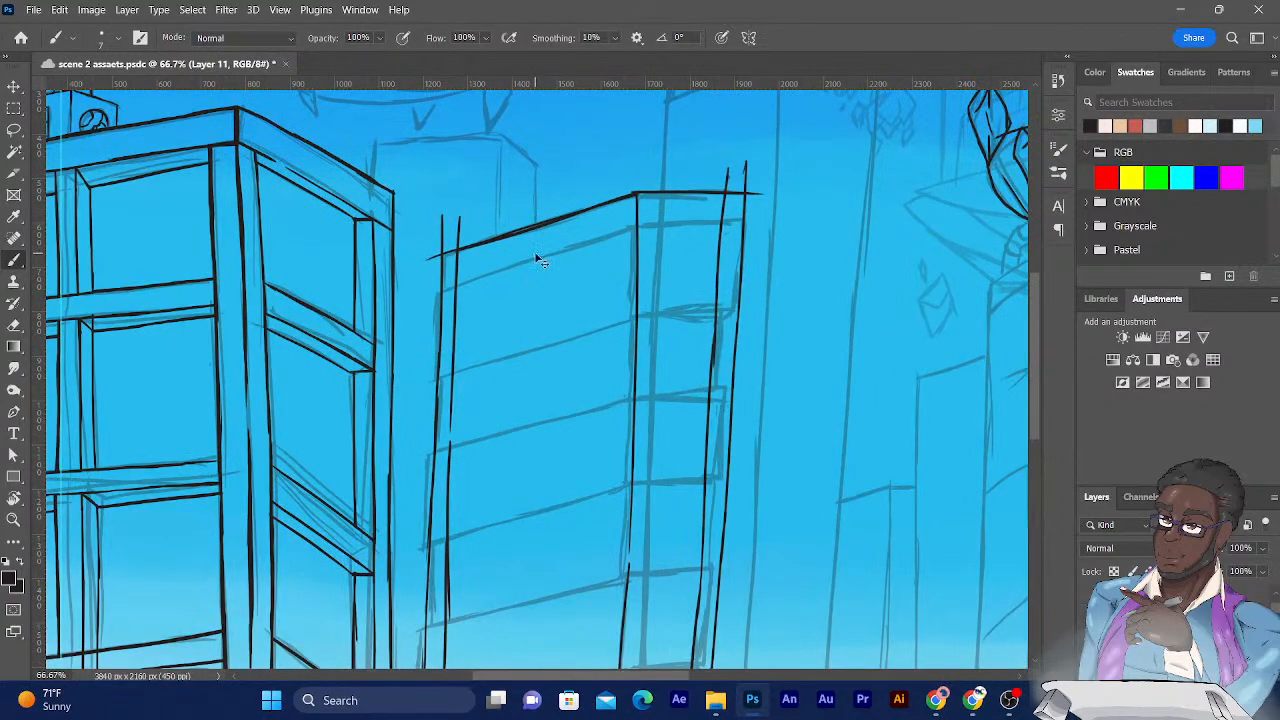
{"action": "key", "text": "ctrl+plus"}
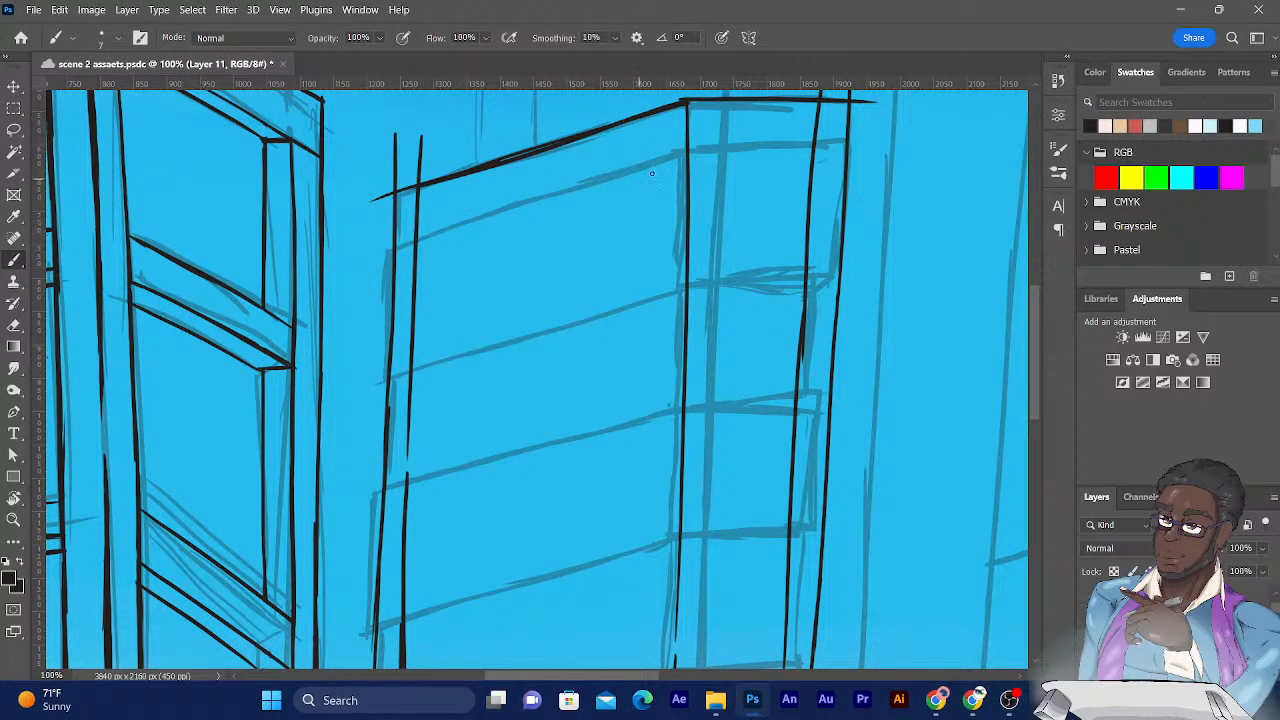
{"action": "left_click_drag", "start_coordinate": [686, 149], "coordinate": [370, 254]}
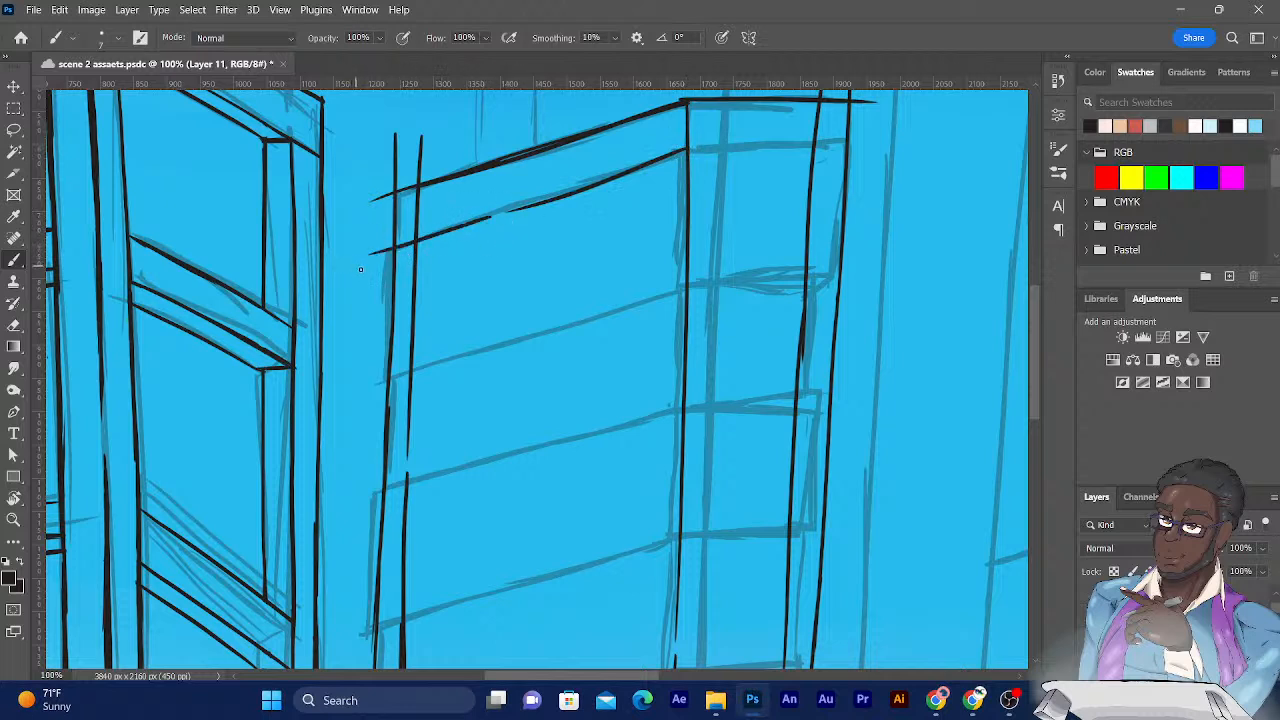
{"action": "left_click_drag", "start_coordinate": [686, 288], "coordinate": [378, 380]}
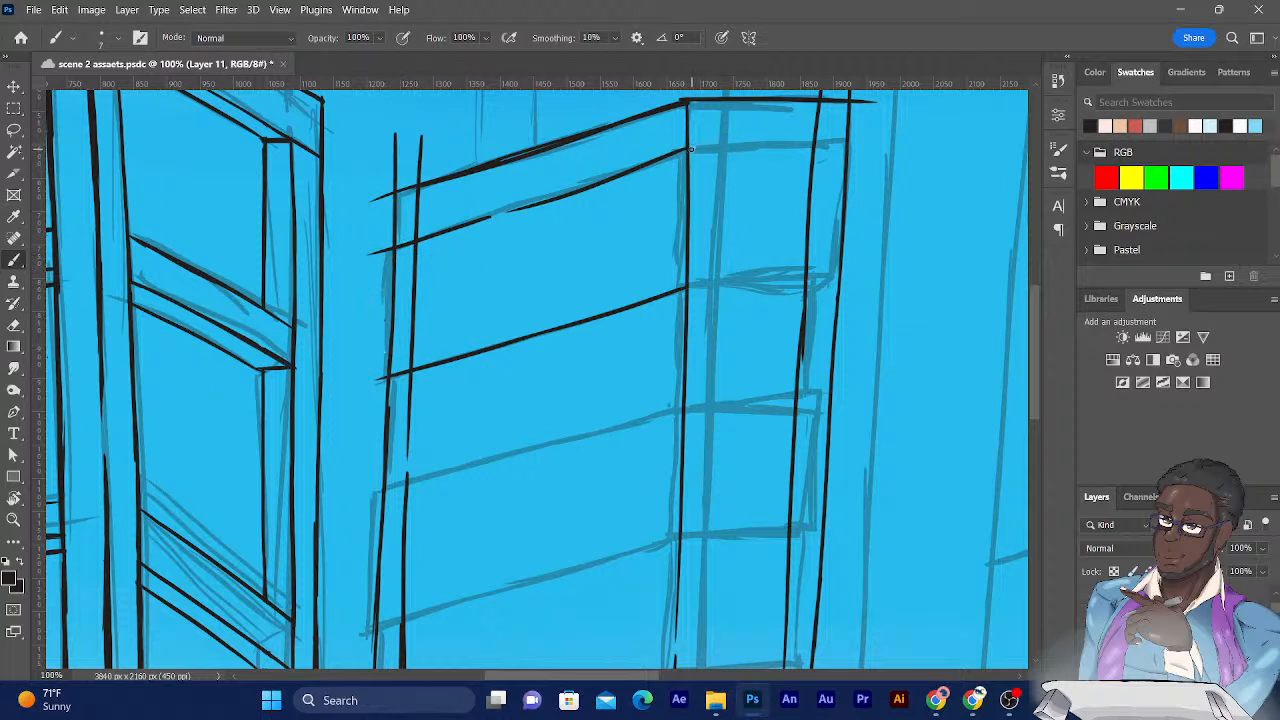
Continue the first two band lines around the corner across the right face, keeping the second nearly level.
{"action": "left_click_drag", "start_coordinate": [688, 150], "coordinate": [866, 162]}
{"action": "left_click_drag", "start_coordinate": [686, 288], "coordinate": [872, 300]}
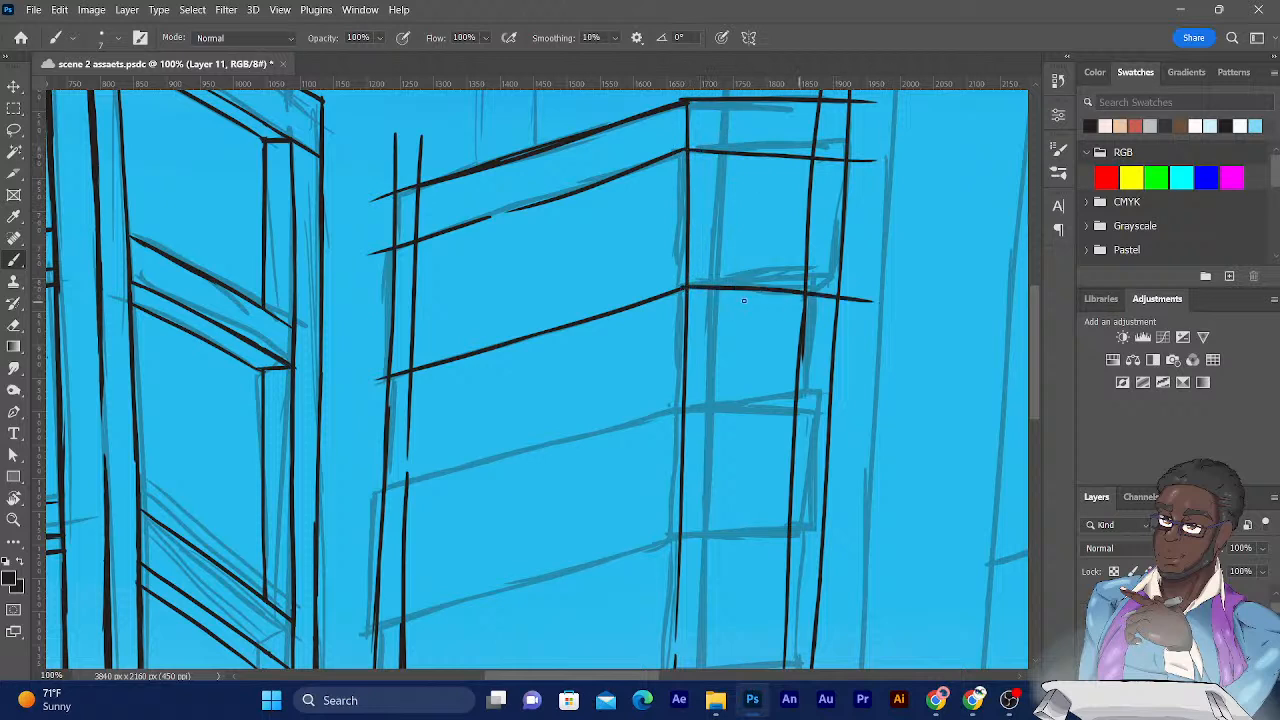
{"action": "key", "text": "ctrl+z"}
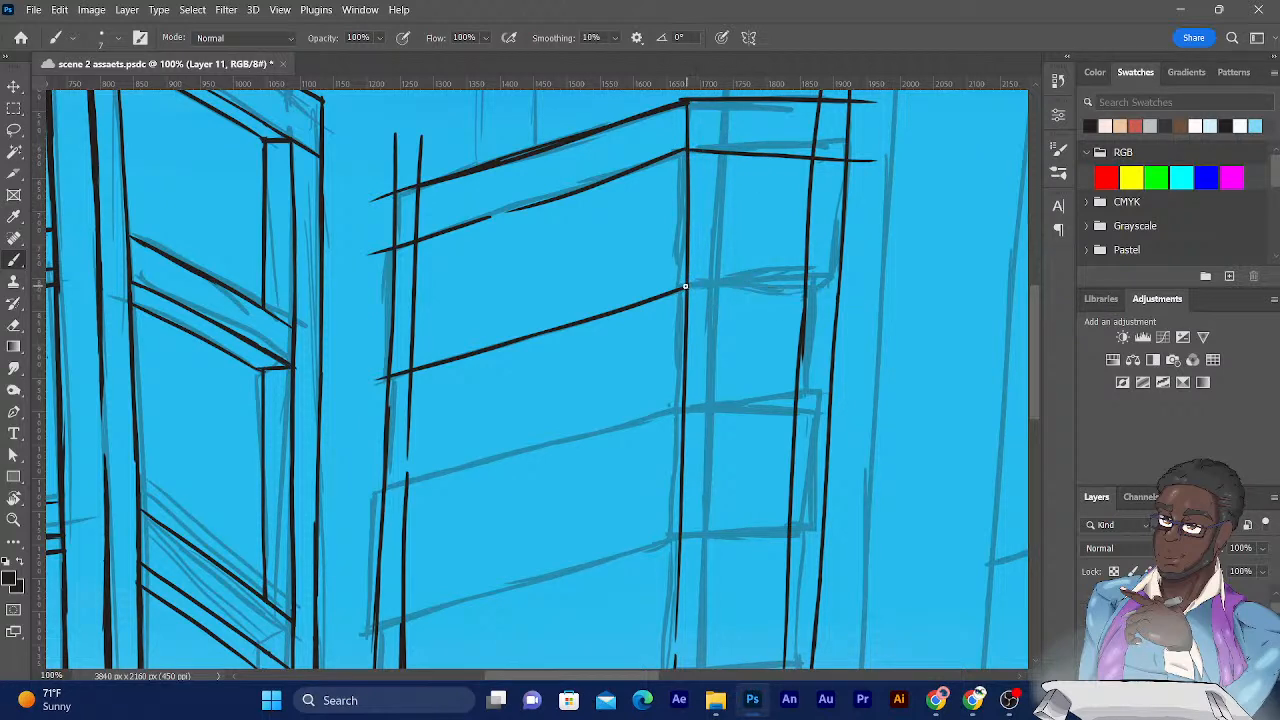
{"action": "left_click_drag", "start_coordinate": [687, 287], "coordinate": [841, 284]}
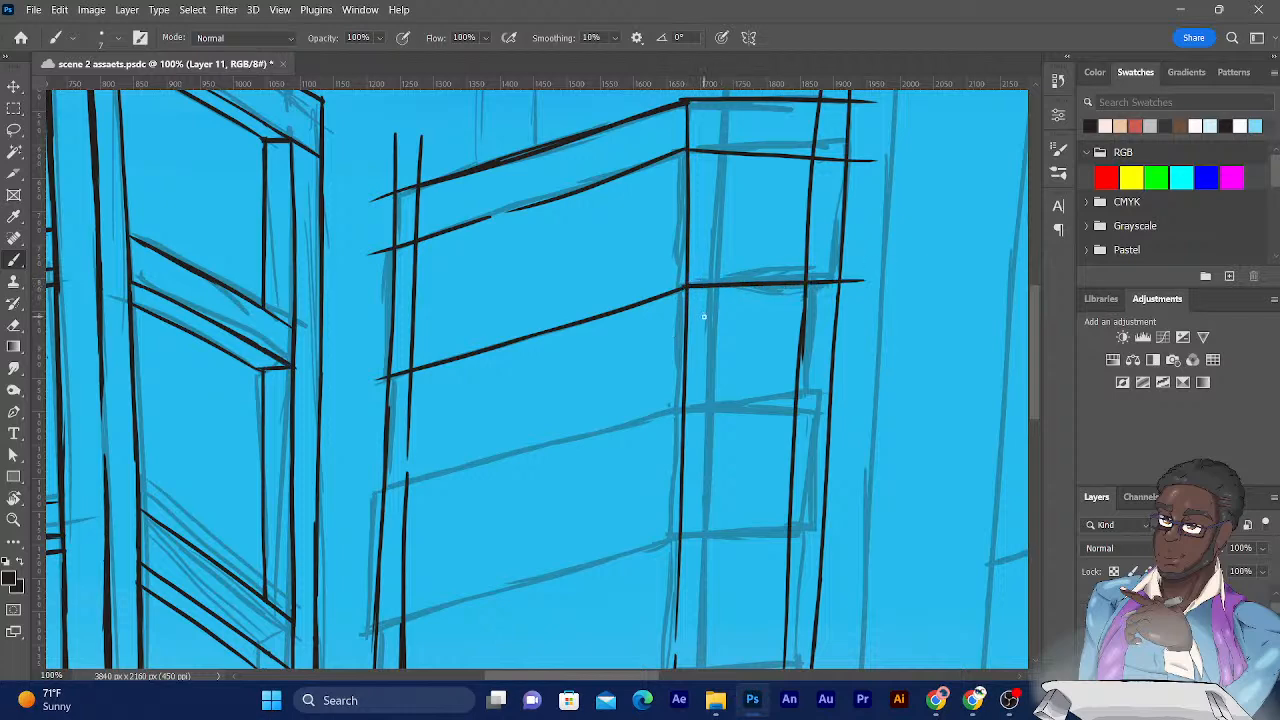
Ink the third and fourth slanted band lines across the left face, past its outer edge.
{"action": "left_click_drag", "start_coordinate": [560, 343], "coordinate": [583, 280]}
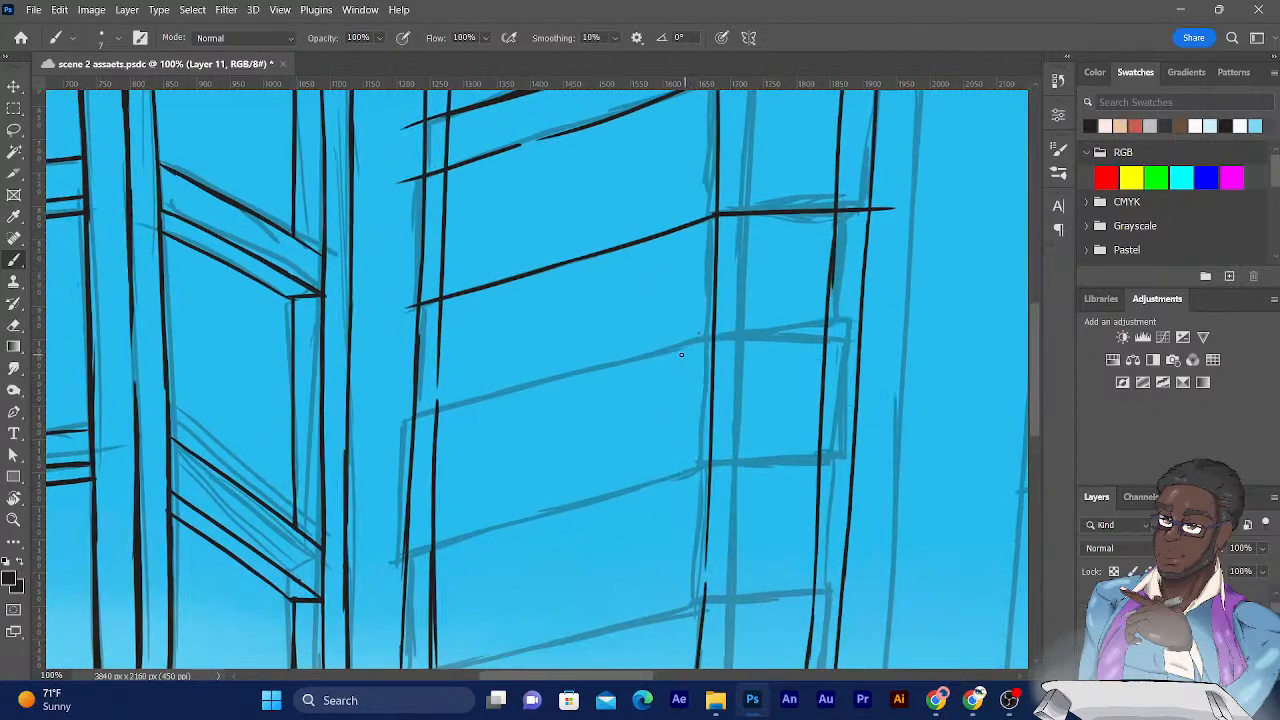
{"action": "left_click_drag", "start_coordinate": [712, 338], "coordinate": [587, 383]}
{"action": "key", "text": "ctrl+z"}
{"action": "left_click_drag", "start_coordinate": [712, 338], "coordinate": [358, 437]}
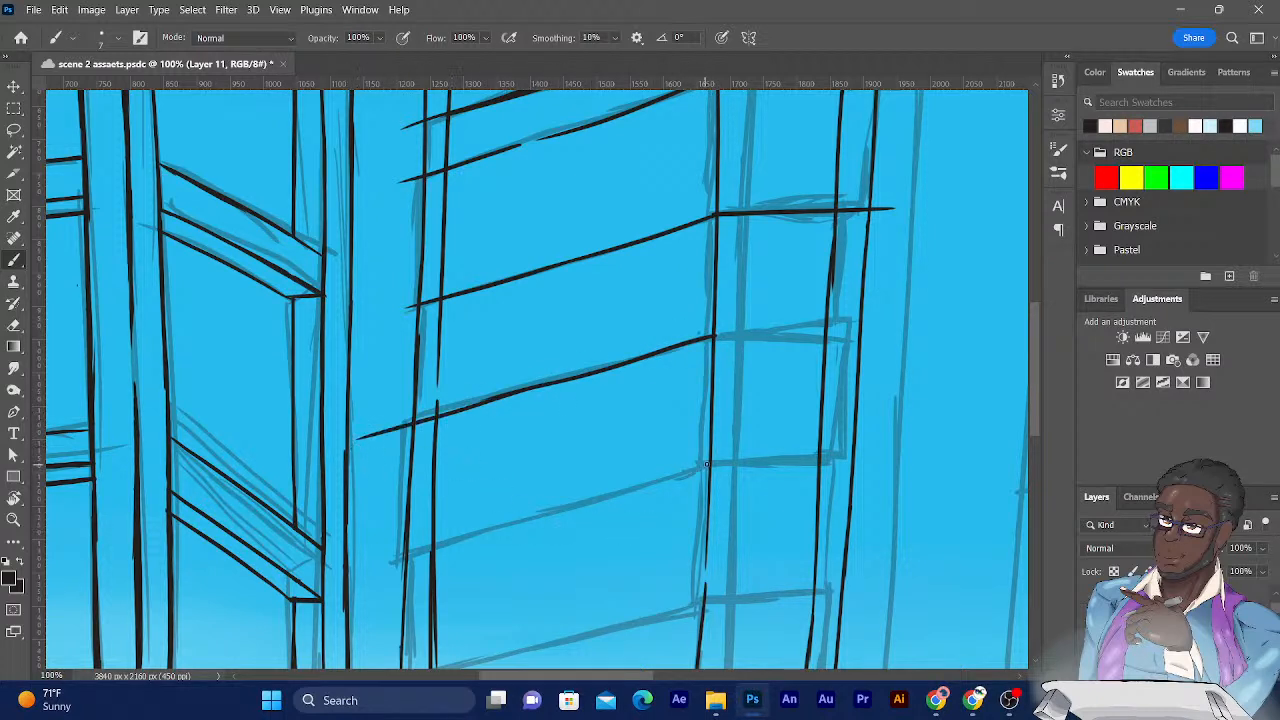
{"action": "left_click_drag", "start_coordinate": [705, 464], "coordinate": [412, 554]}
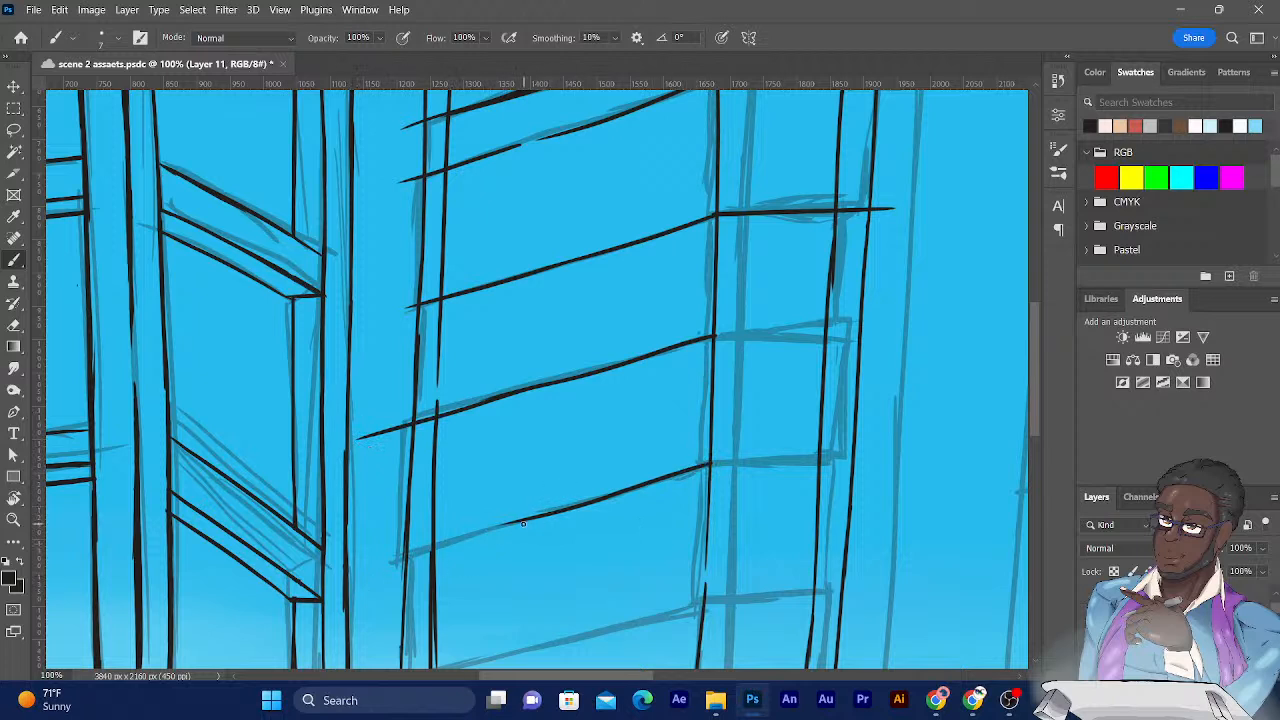
{"action": "left_click_drag", "start_coordinate": [560, 510], "coordinate": [372, 564]}
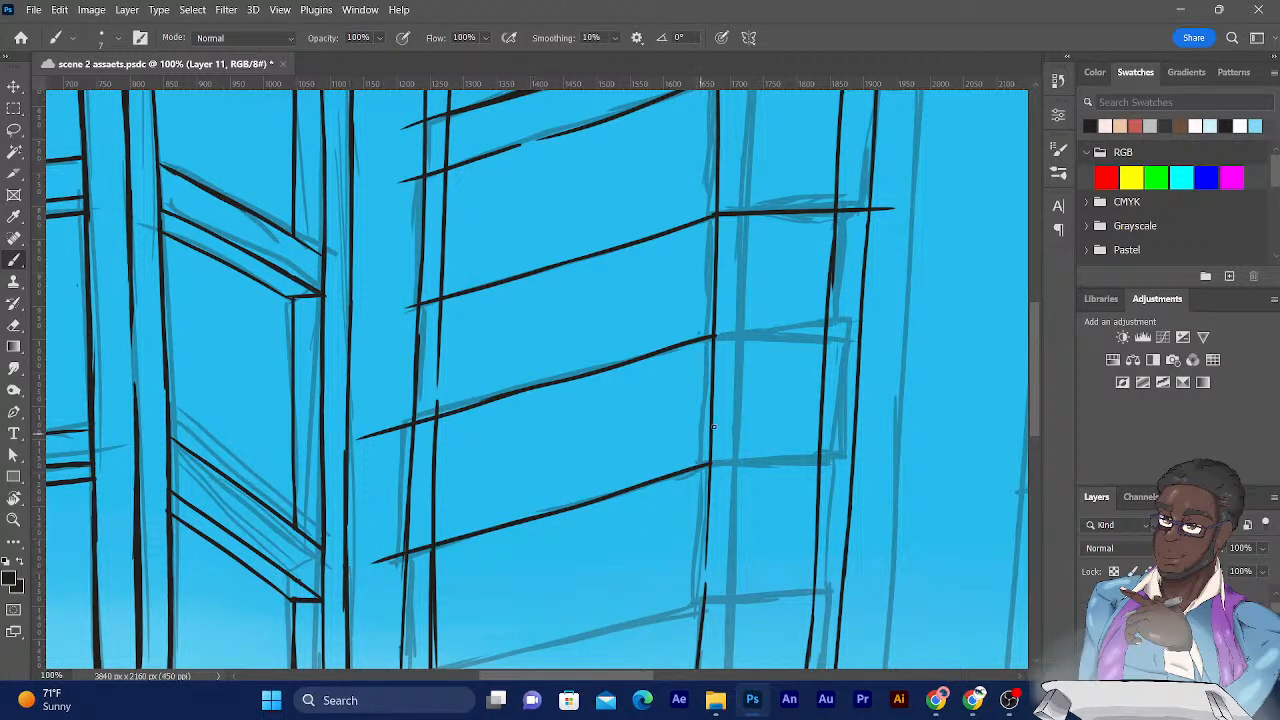
Continue the third and fourth band lines across the right face, slightly past its outer edge.
{"action": "left_click_drag", "start_coordinate": [714, 336], "coordinate": [856, 337]}
{"action": "left_click_drag", "start_coordinate": [712, 463], "coordinate": [870, 459]}
{"action": "left_click_drag", "start_coordinate": [816, 336], "coordinate": [893, 337]}
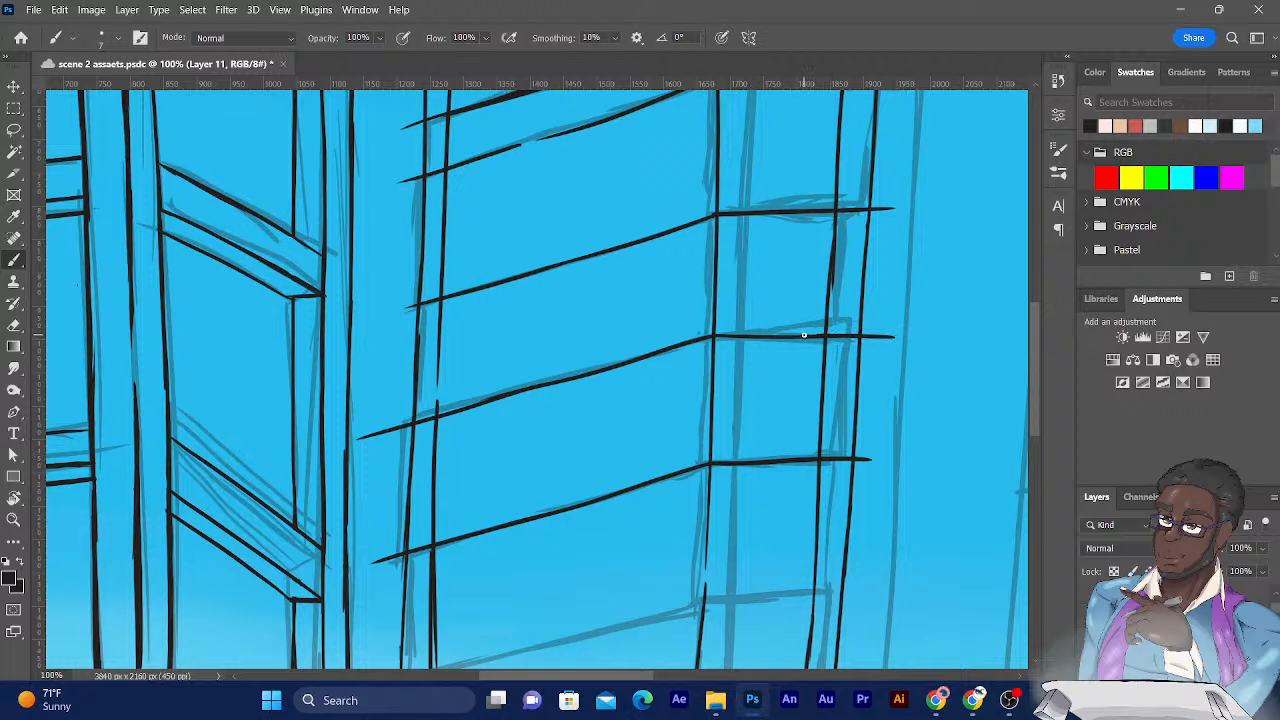
Ink the fifth slanted band line across the left face, following the sketch past the outer edge.
{"action": "mouse_move", "coordinate": [529, 426]}
{"action": "left_mouse_down"}
{"action": "mouse_move", "coordinate": [571, 289]}
{"action": "mouse_move", "coordinate": [547, 200]}
{"action": "mouse_move", "coordinate": [552, 133]}
{"action": "left_mouse_up"}
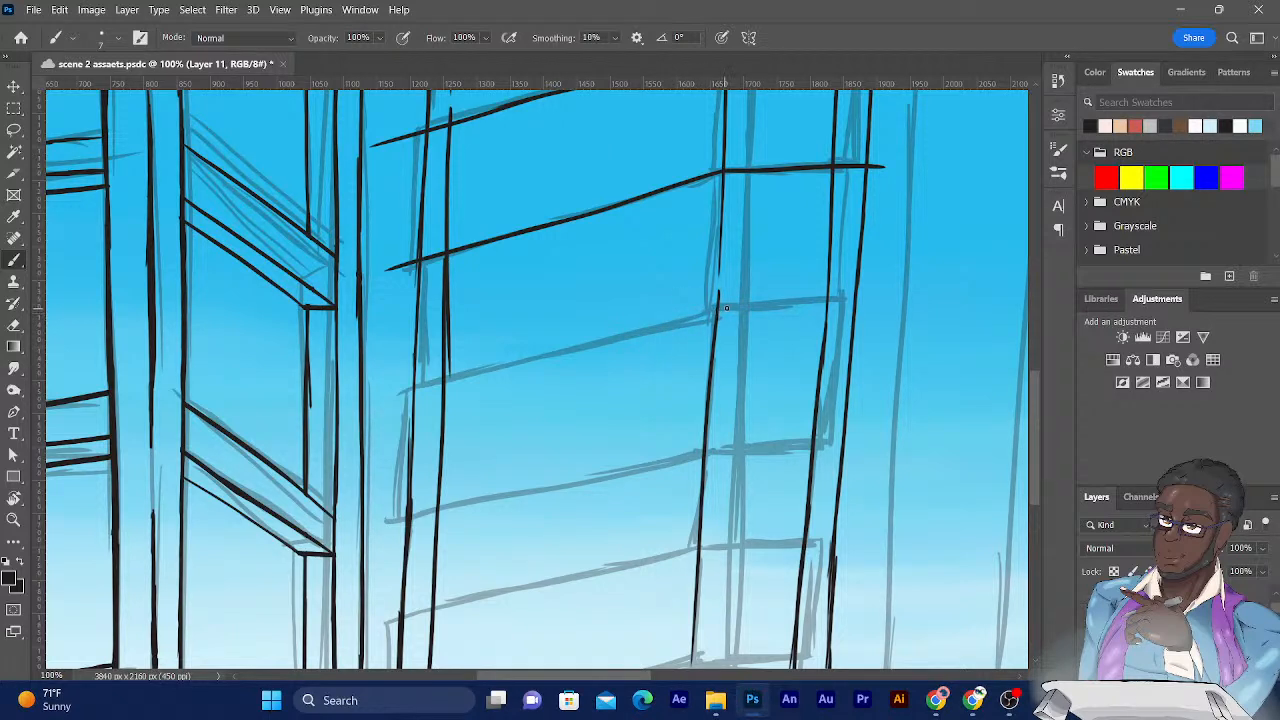
{"action": "left_click_drag", "start_coordinate": [743, 305], "coordinate": [492, 366]}
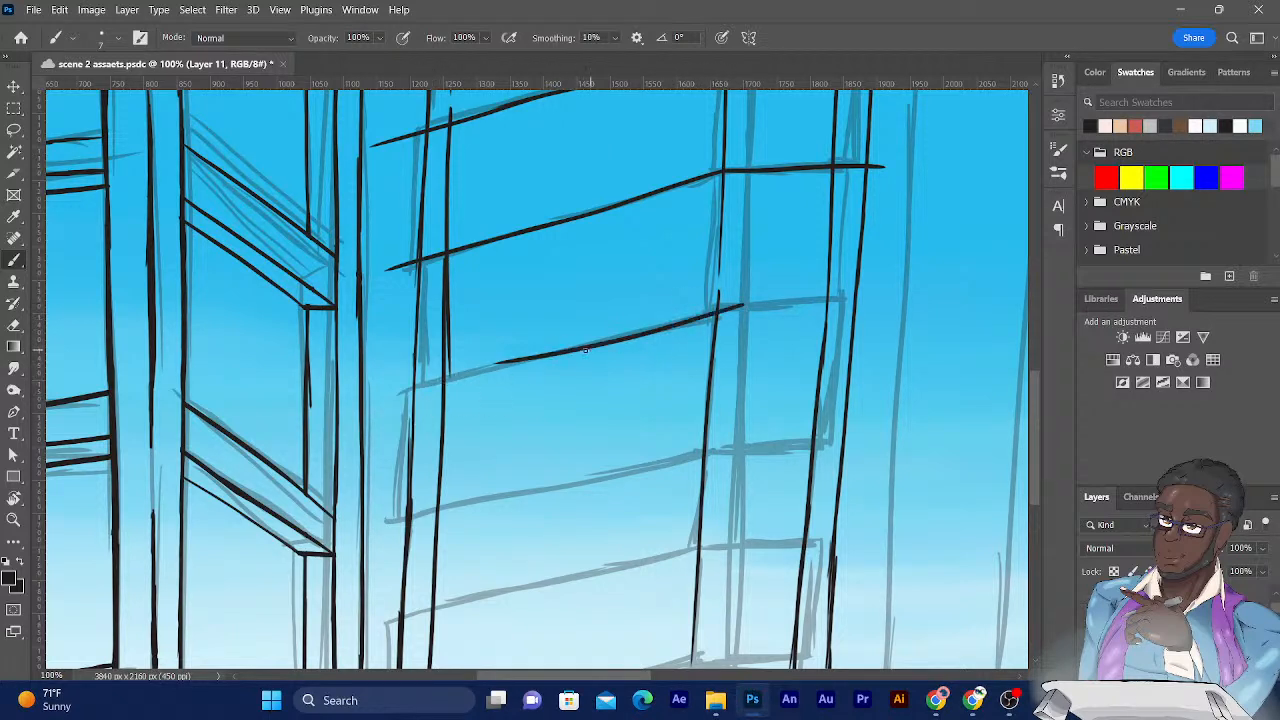
{"action": "left_click_drag", "start_coordinate": [568, 352], "coordinate": [384, 395]}
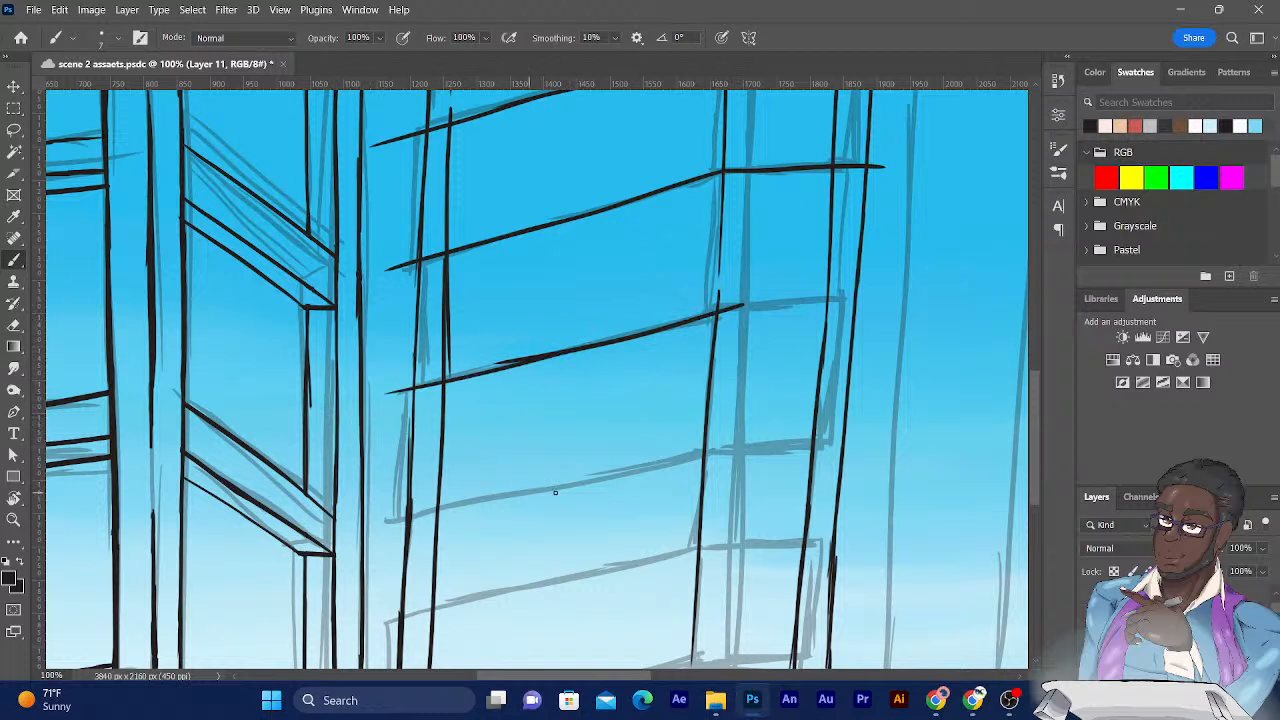
Ink the sixth slanted band line across the left face and continue the fifth and sixth lines across the right face, past its outer edge.
{"action": "left_click_drag", "start_coordinate": [736, 446], "coordinate": [556, 488]}
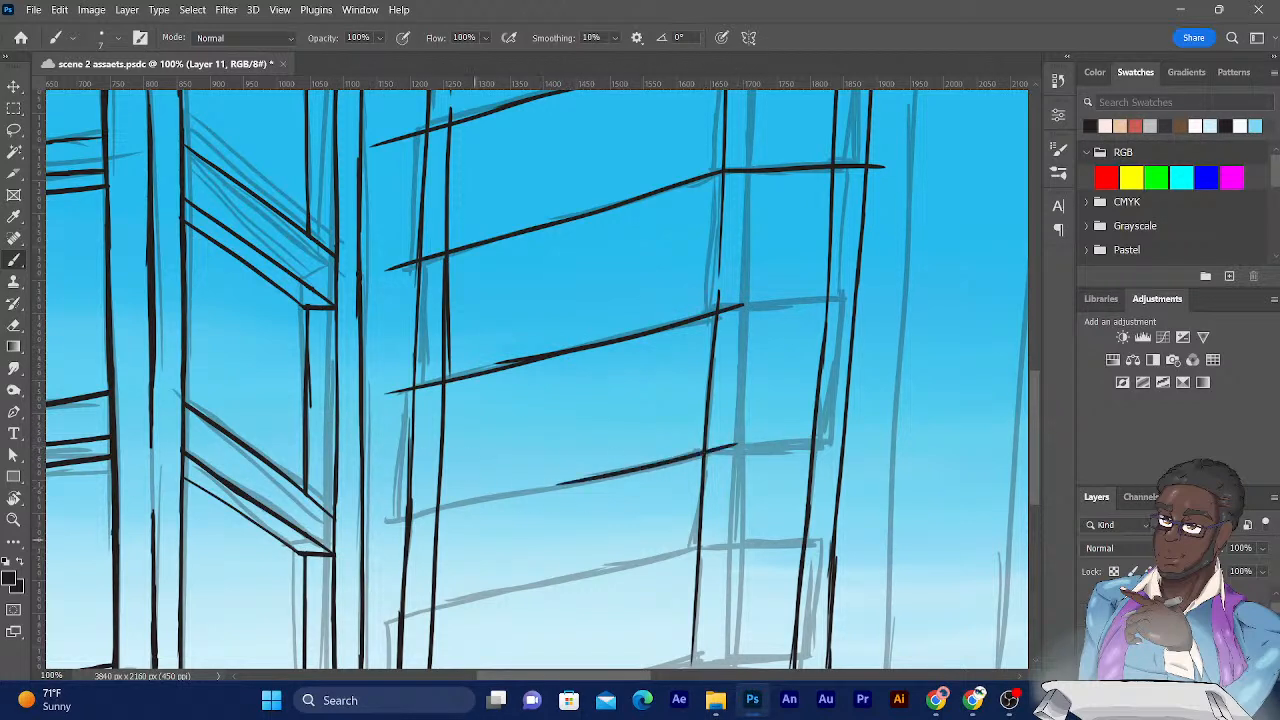
{"action": "mouse_move", "coordinate": [612, 476]}
{"action": "left_mouse_down"}
{"action": "mouse_move", "coordinate": [335, 541]}
{"action": "mouse_move", "coordinate": [372, 543]}
{"action": "mouse_move", "coordinate": [506, 501]}
{"action": "mouse_move", "coordinate": [386, 523]}
{"action": "left_mouse_up"}
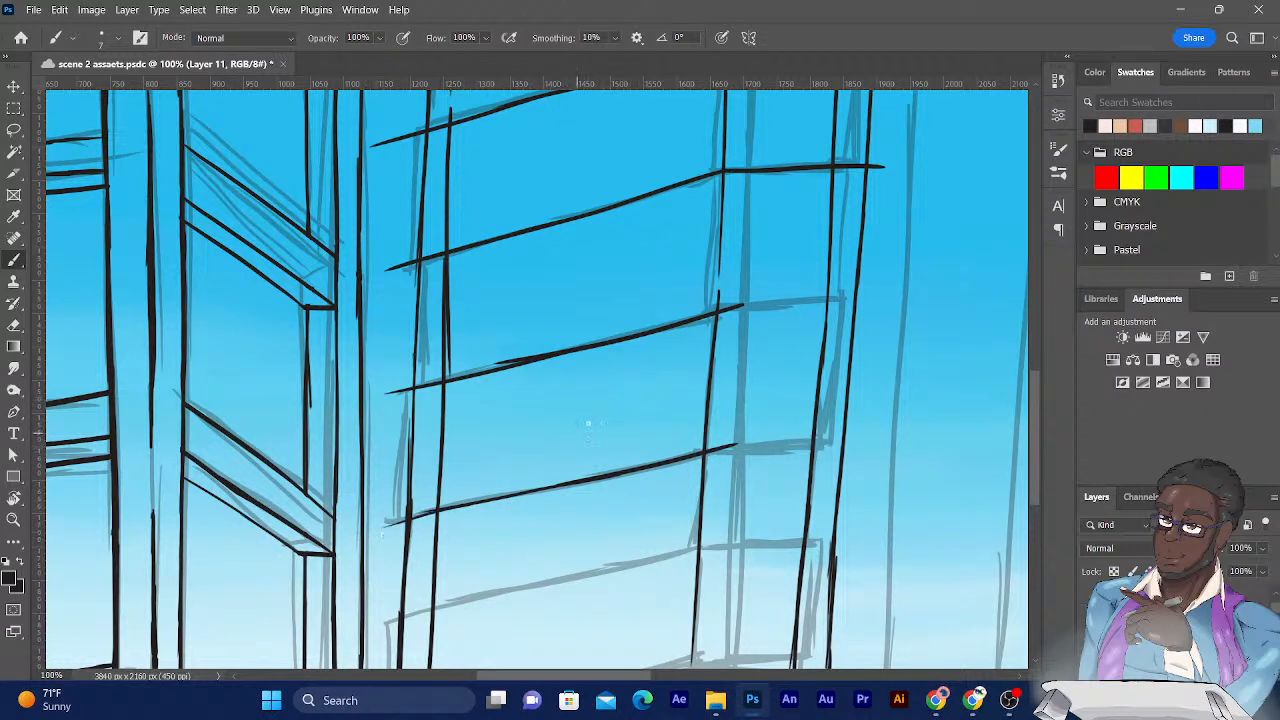
{"action": "mouse_move", "coordinate": [604, 419]}
{"action": "left_mouse_down"}
{"action": "mouse_move", "coordinate": [671, 226]}
{"action": "mouse_move", "coordinate": [631, 194]}
{"action": "mouse_move", "coordinate": [473, 426]}
{"action": "mouse_move", "coordinate": [442, 516]}
{"action": "left_mouse_up"}
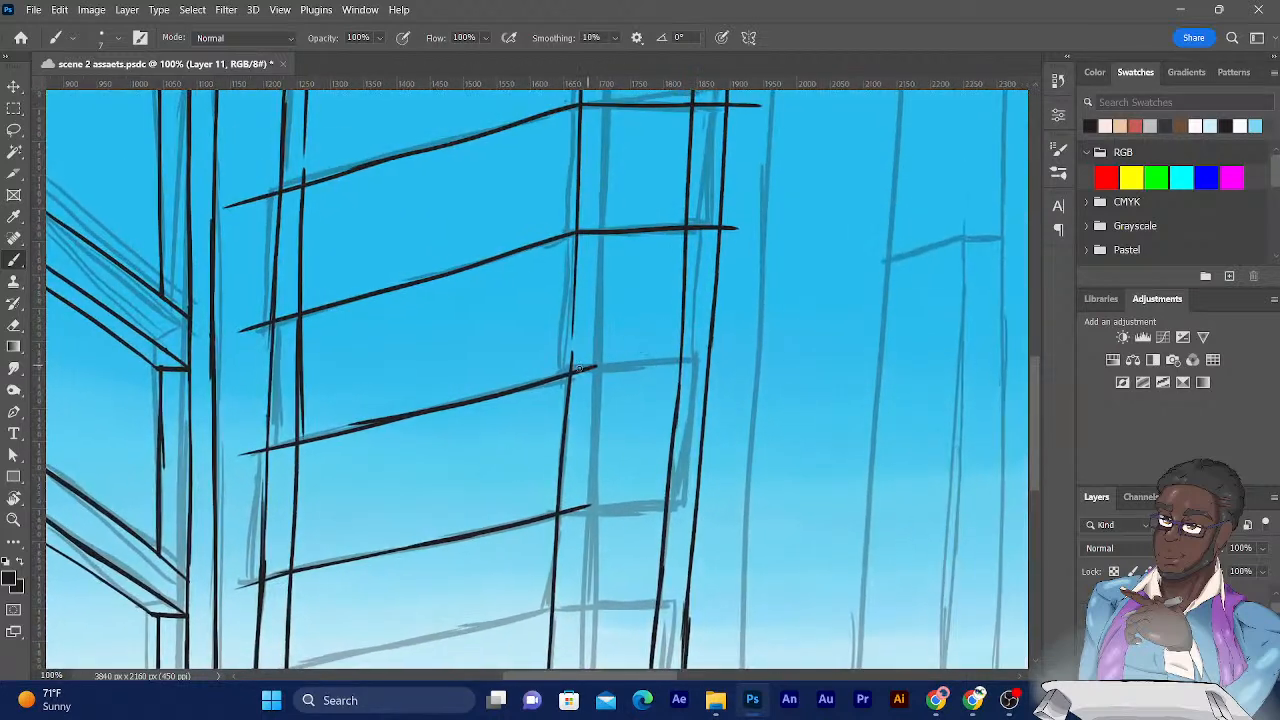
{"action": "left_click_drag", "start_coordinate": [575, 372], "coordinate": [740, 362]}
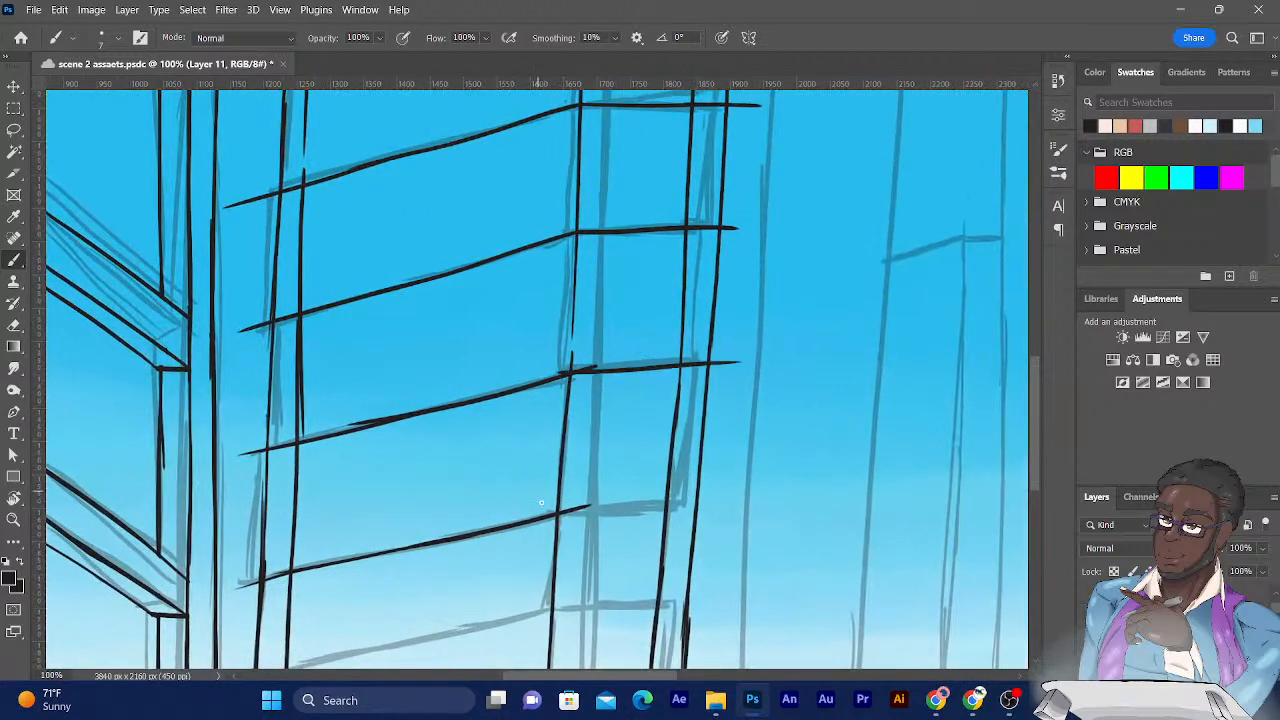
{"action": "left_click_drag", "start_coordinate": [546, 513], "coordinate": [725, 511]}
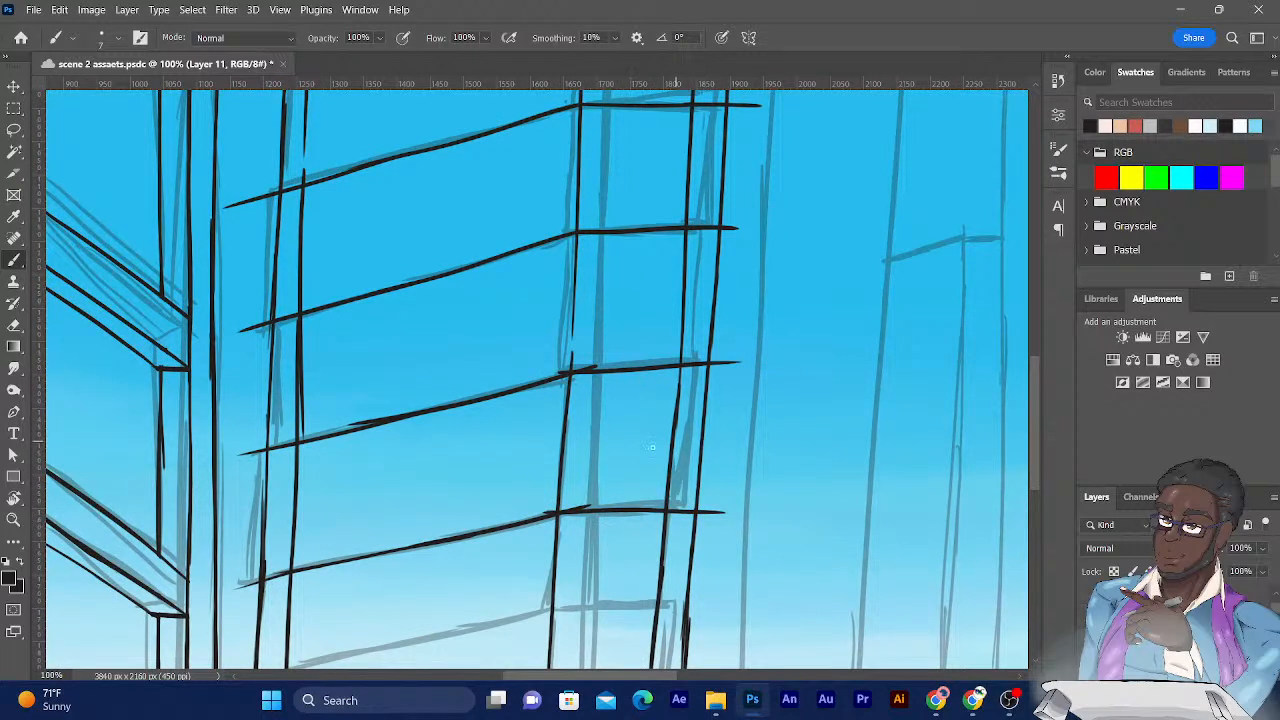
{"action": "mouse_move", "coordinate": [486, 494]}
{"action": "left_mouse_down"}
{"action": "mouse_move", "coordinate": [569, 366]}
{"action": "mouse_move", "coordinate": [594, 277]}
{"action": "left_mouse_up"}
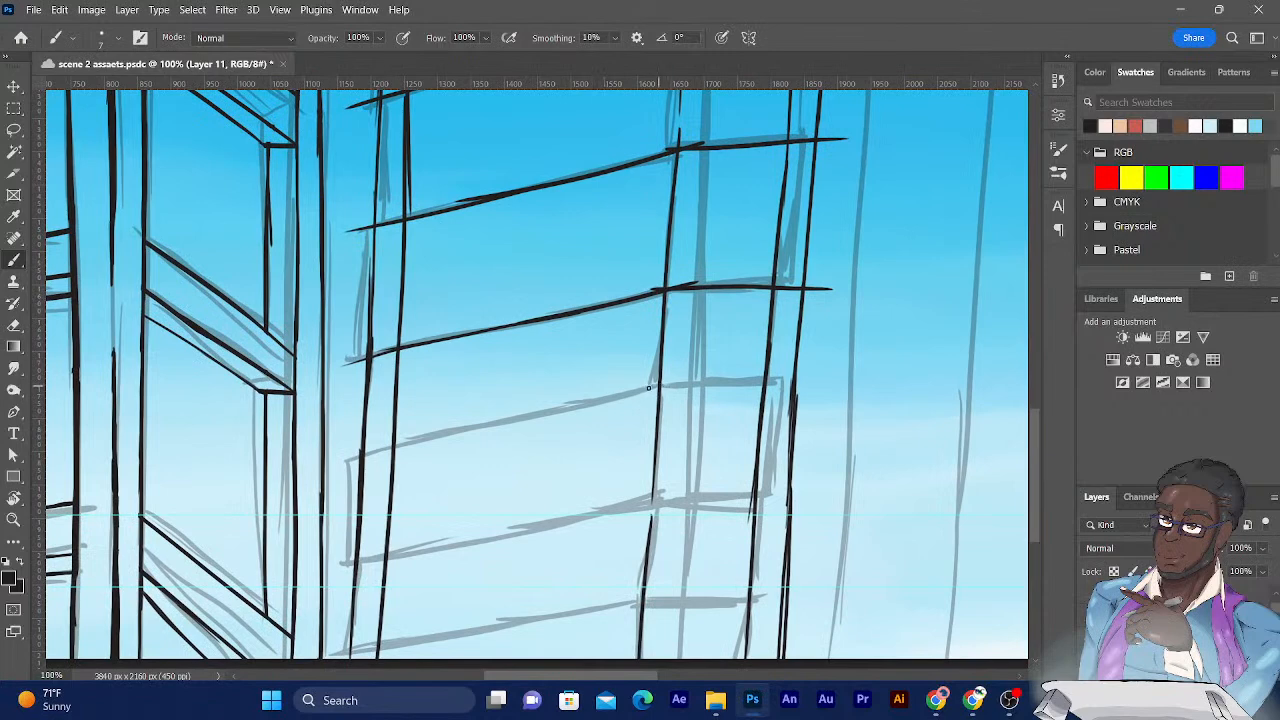
Ink the next two floor edges of the building over the grey sketch, across the front and side faces.
{"action": "left_click_drag", "start_coordinate": [683, 379], "coordinate": [486, 430]}
{"action": "left_click_drag", "start_coordinate": [560, 413], "coordinate": [324, 465]}
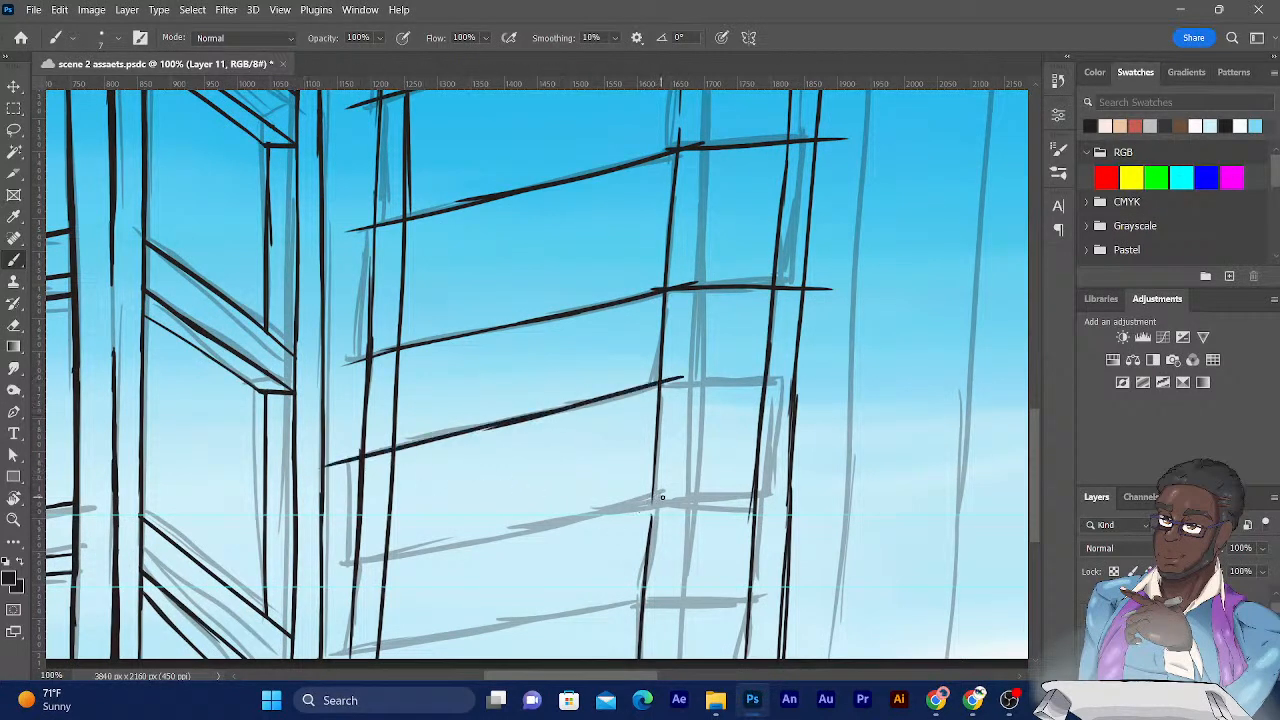
{"action": "left_click_drag", "start_coordinate": [680, 494], "coordinate": [430, 550]}
{"action": "key", "text": "ctrl+z"}
{"action": "mouse_move", "coordinate": [684, 495]}
{"action": "left_mouse_down"}
{"action": "mouse_move", "coordinate": [438, 548]}
{"action": "mouse_move", "coordinate": [417, 565]}
{"action": "mouse_move", "coordinate": [546, 529]}
{"action": "mouse_move", "coordinate": [345, 567]}
{"action": "left_mouse_up"}
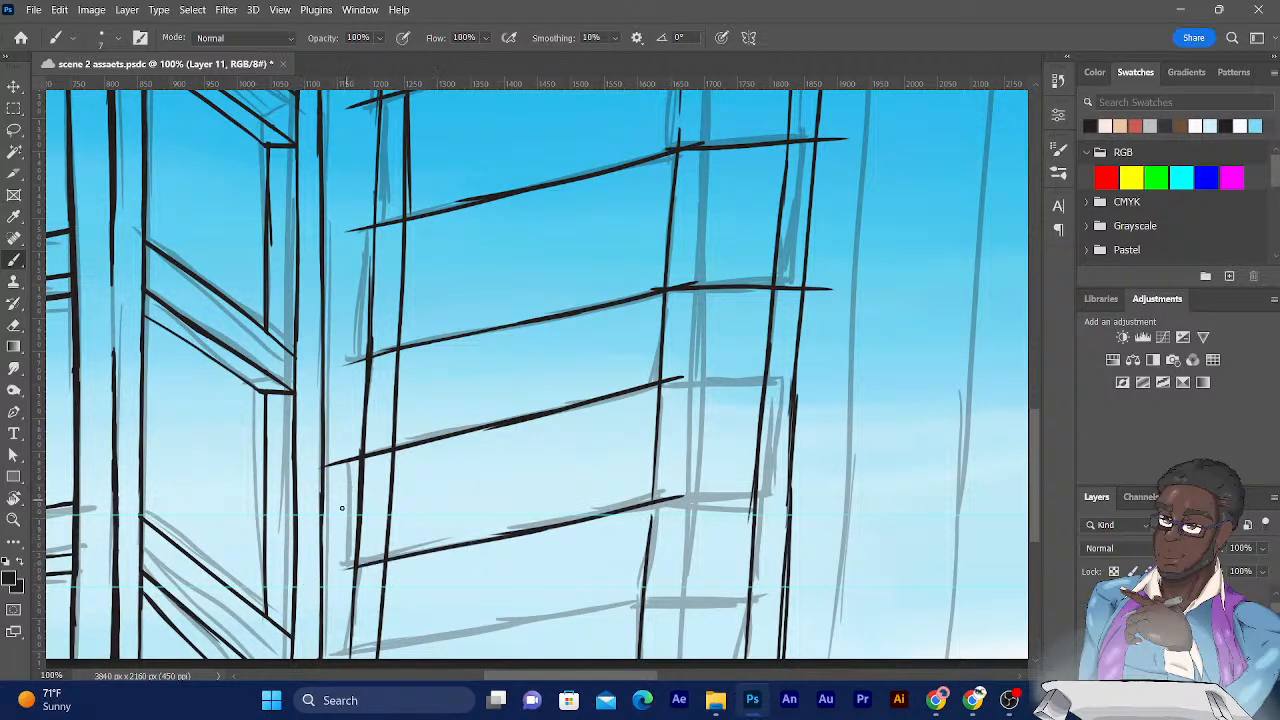
{"action": "left_click_drag", "start_coordinate": [360, 566], "coordinate": [326, 575]}
{"action": "left_click_drag", "start_coordinate": [658, 381], "coordinate": [836, 385]}
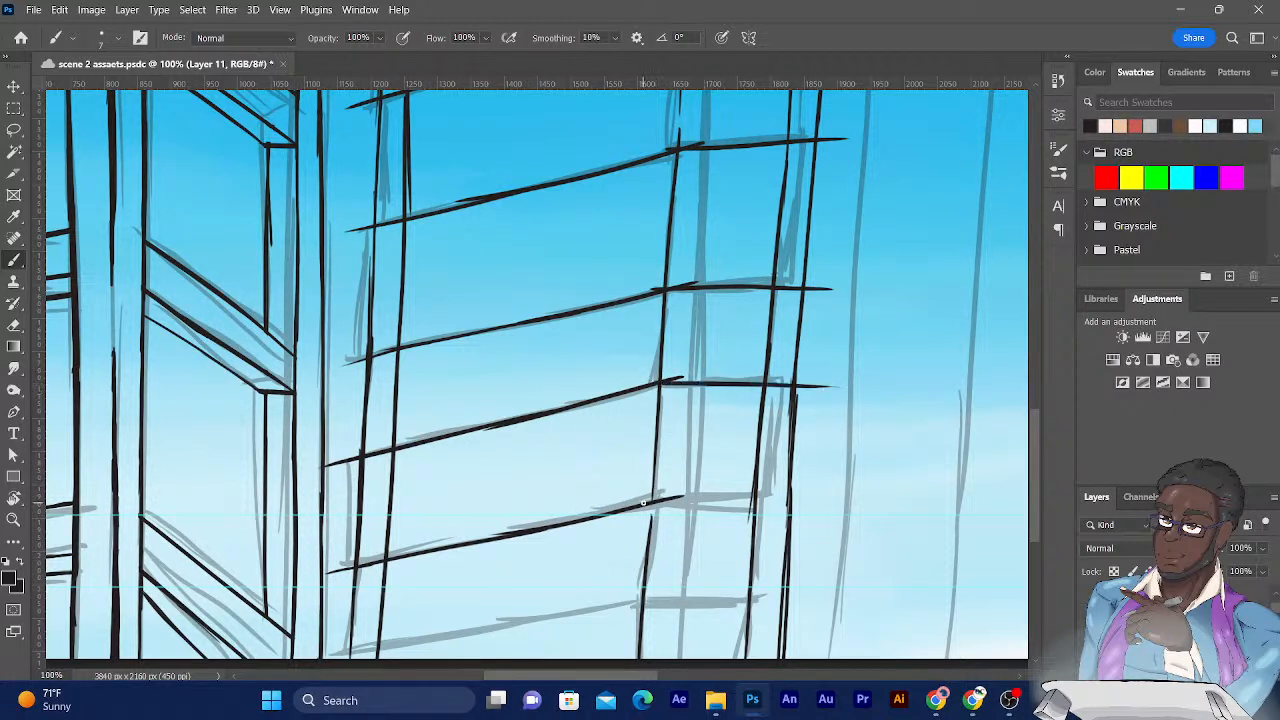
{"action": "left_click_drag", "start_coordinate": [659, 501], "coordinate": [810, 504]}
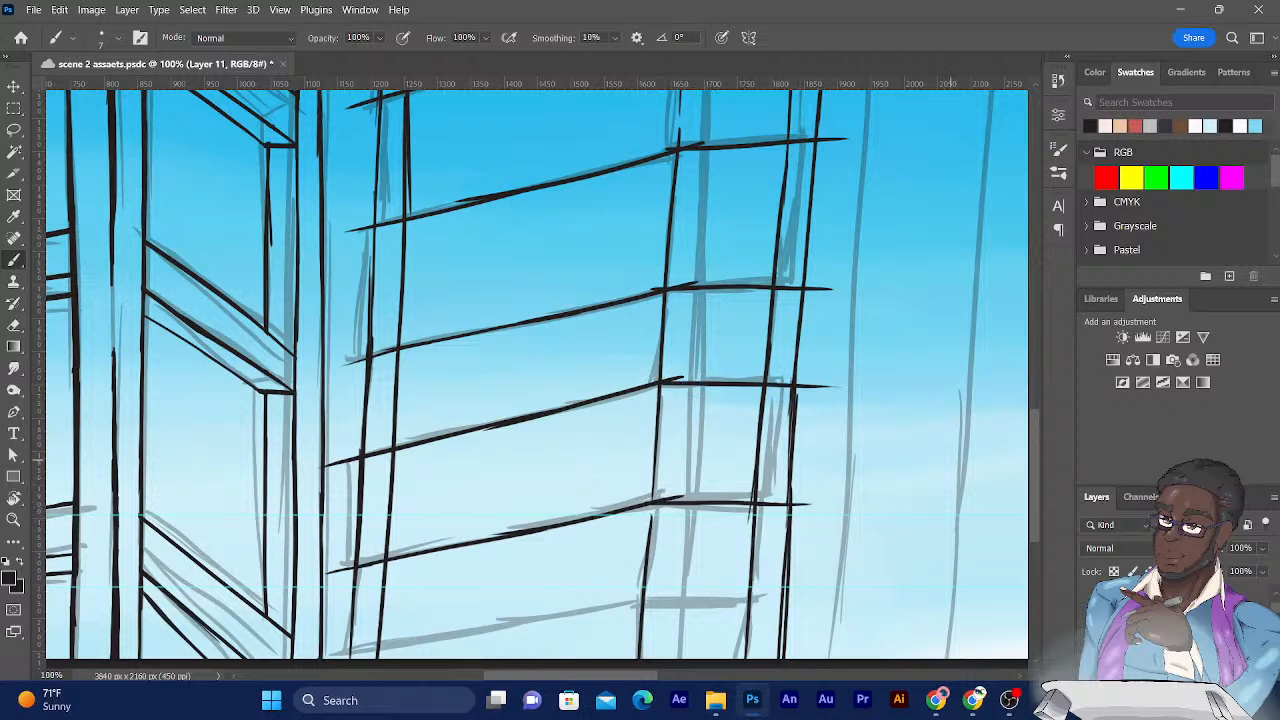
Ink the building's lowest floor edge just above the canvas bottom, across the front and side faces.
{"action": "left_click_drag", "start_coordinate": [540, 500], "coordinate": [551, 363]}
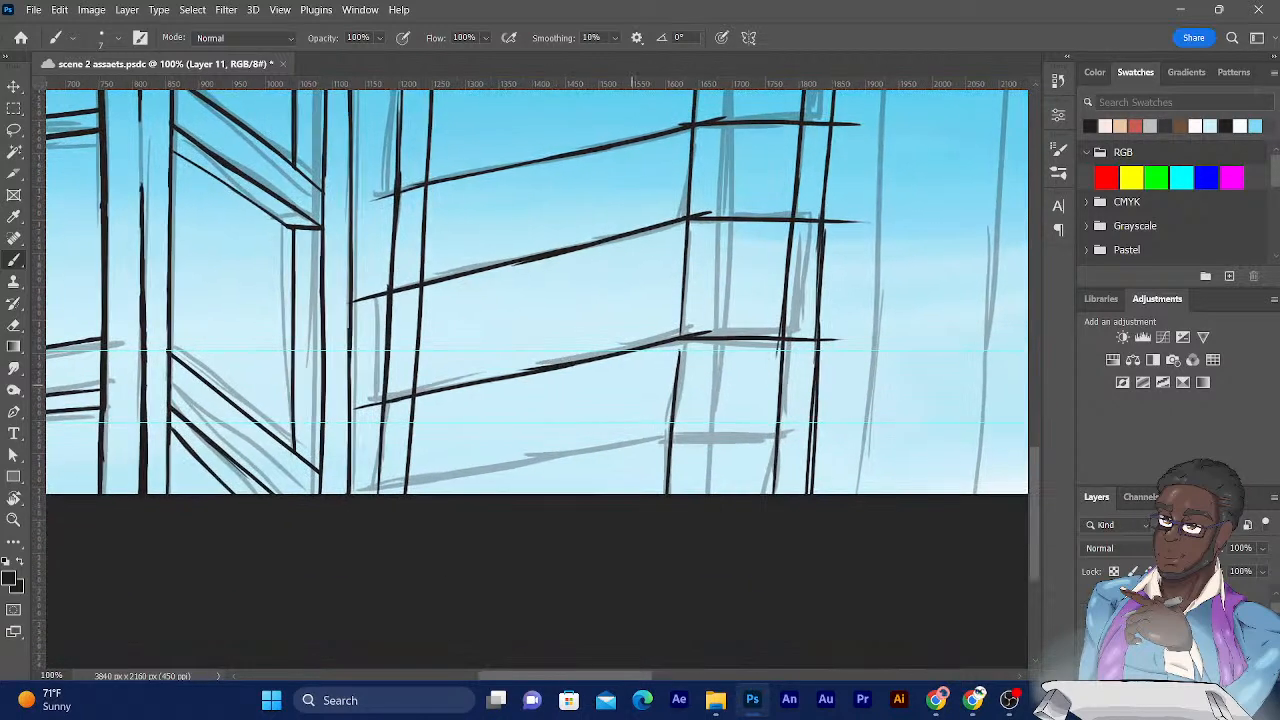
{"action": "left_click_drag", "start_coordinate": [704, 429], "coordinate": [380, 493]}
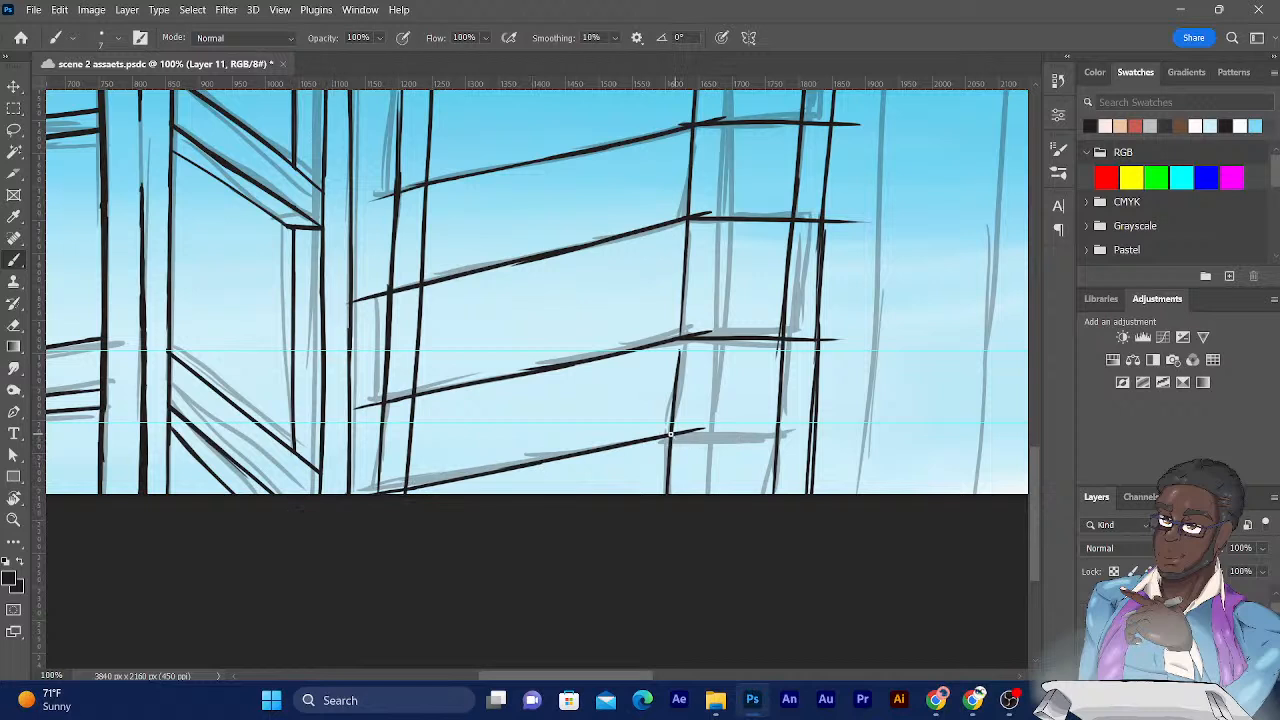
{"action": "left_click_drag", "start_coordinate": [674, 434], "coordinate": [858, 441]}
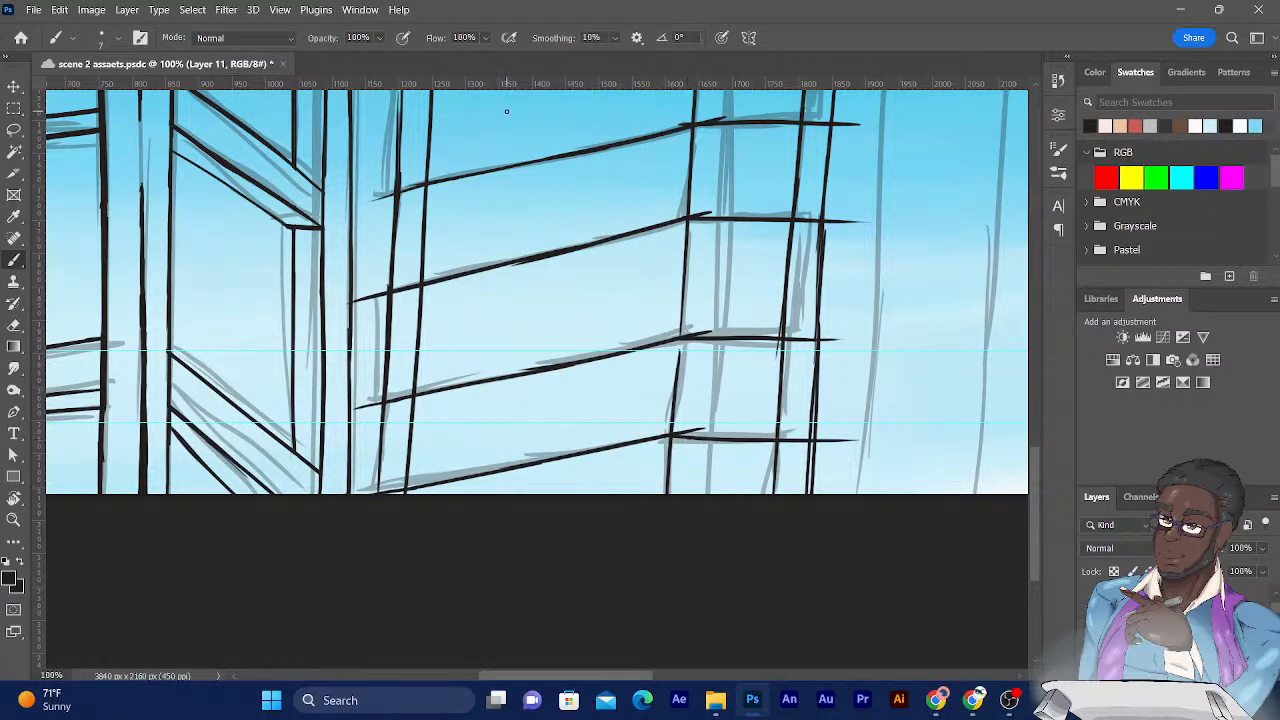
Close the gap in the building's inner left vertical and erase the line ends overshooting the upper-left corner.
{"action": "left_click_drag", "start_coordinate": [409, 186], "coordinate": [369, 189]}
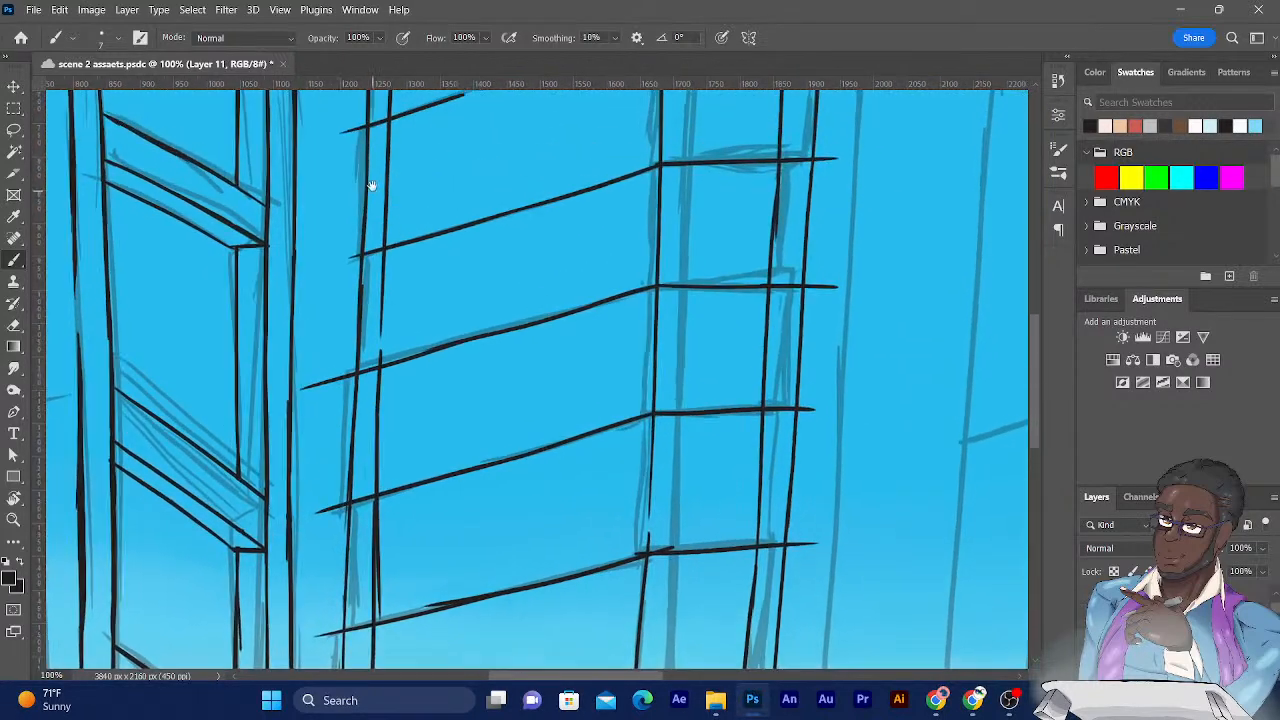
{"action": "left_click_drag", "start_coordinate": [366, 244], "coordinate": [375, 440]}
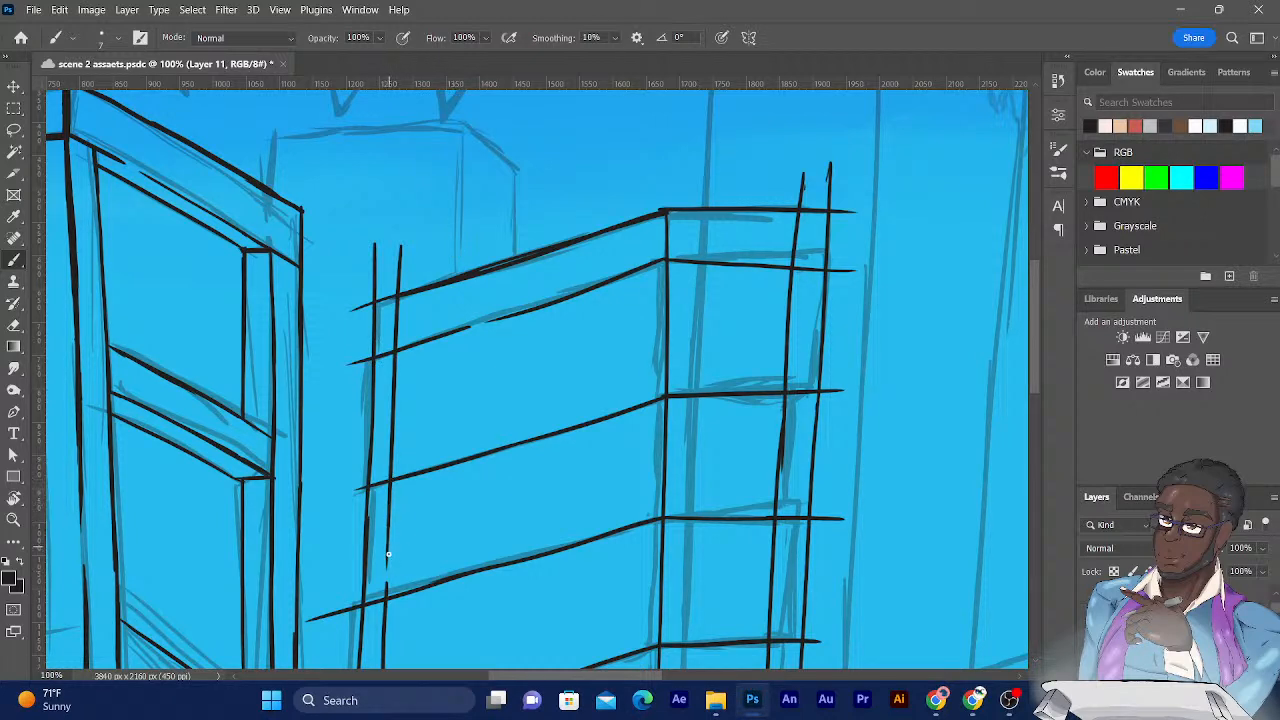
{"action": "left_click_drag", "start_coordinate": [388, 540], "coordinate": [384, 616]}
{"action": "left_click", "coordinate": [14, 325]}
{"action": "mouse_move", "coordinate": [376, 262]}
{"action": "left_mouse_down"}
{"action": "mouse_move", "coordinate": [375, 243]}
{"action": "mouse_move", "coordinate": [376, 297]}
{"action": "mouse_move", "coordinate": [378, 259]}
{"action": "left_mouse_up"}
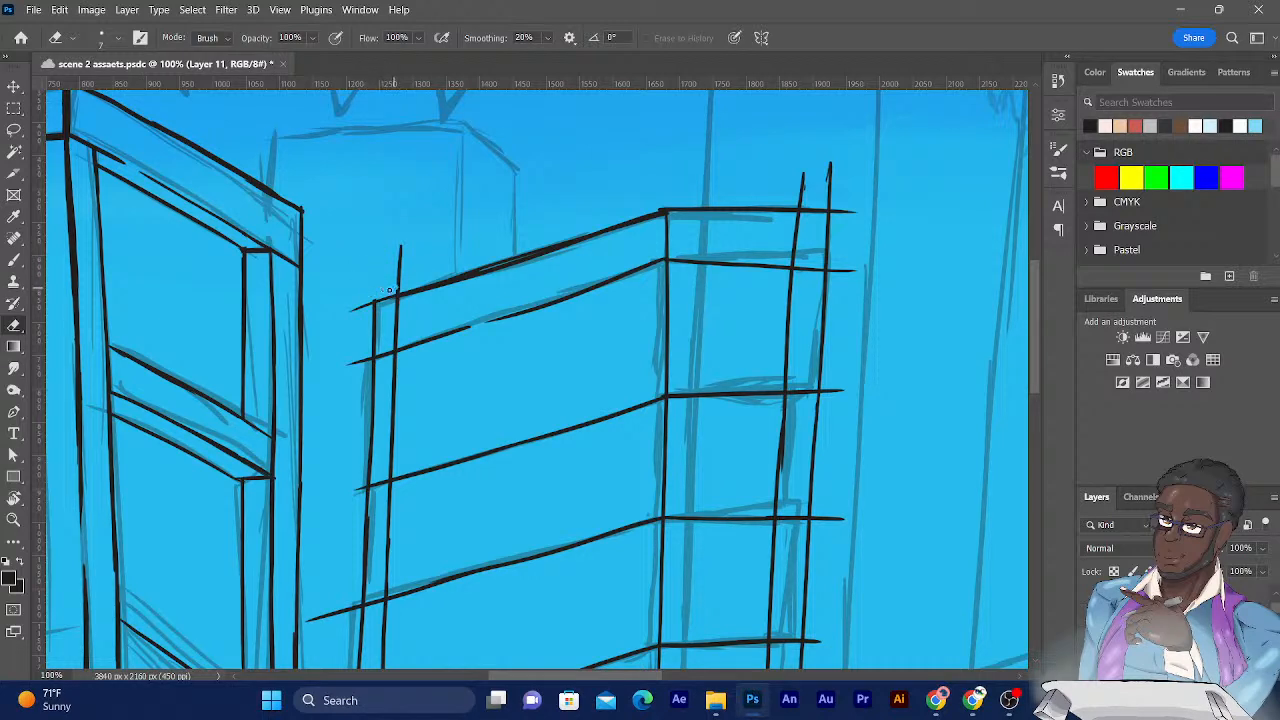
{"action": "left_click_drag", "start_coordinate": [394, 289], "coordinate": [400, 249]}
{"action": "left_click_drag", "start_coordinate": [366, 359], "coordinate": [344, 366]}
Draw a short underside edge at the top block's lower-left corner and erase the outer left vertical down to the second block.
{"action": "left_click", "coordinate": [14, 259]}
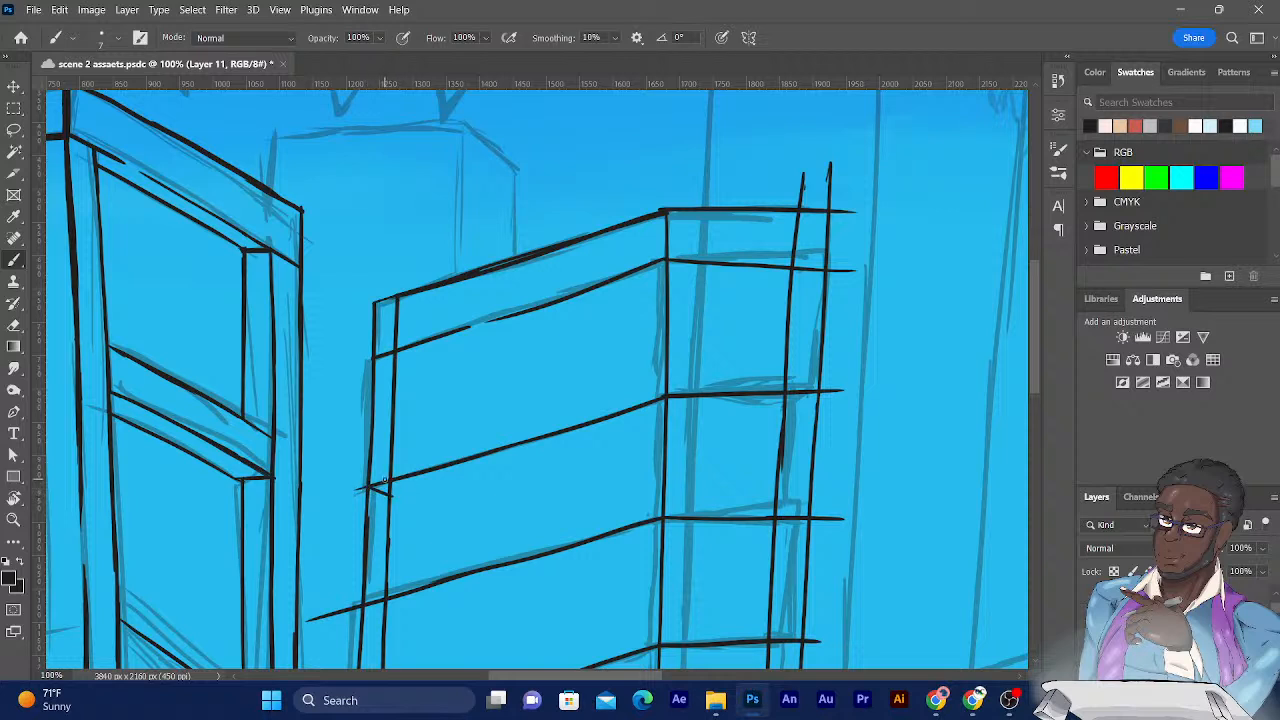
{"action": "left_click", "coordinate": [14, 325]}
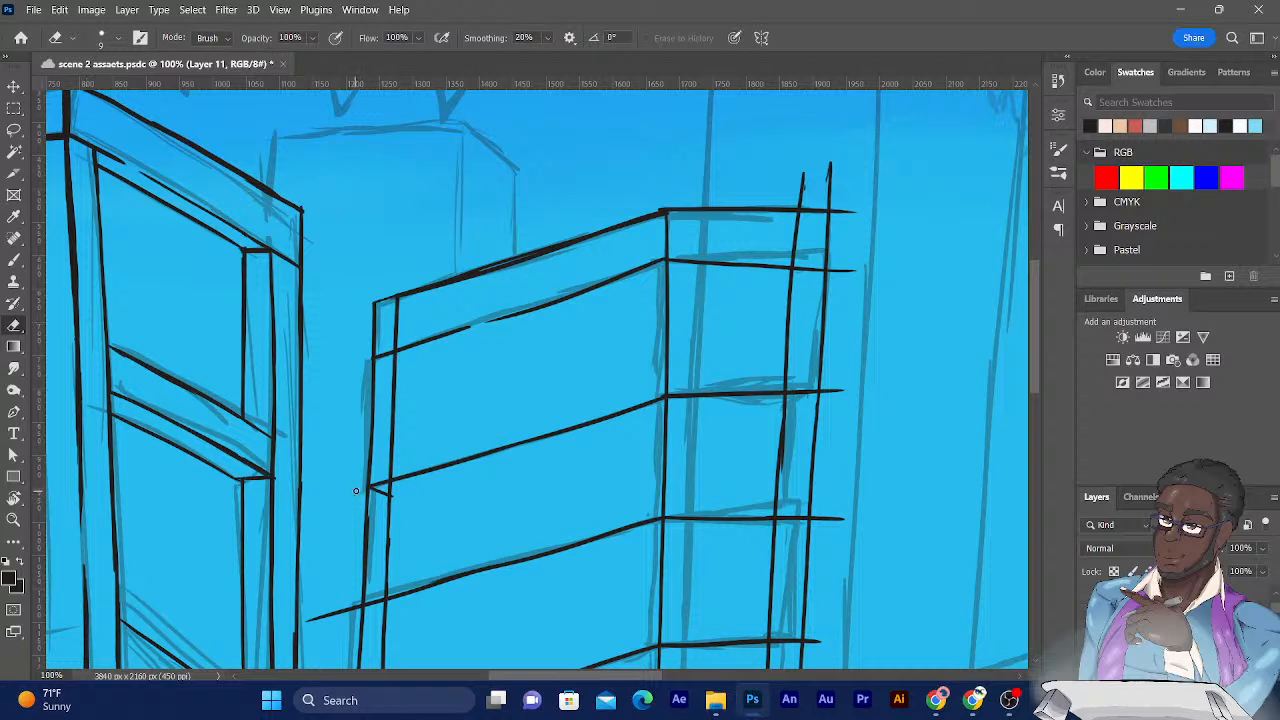
{"action": "mouse_move", "coordinate": [367, 505]}
{"action": "left_mouse_down"}
{"action": "mouse_move", "coordinate": [355, 550]}
{"action": "mouse_move", "coordinate": [367, 581]}
{"action": "left_mouse_up"}
Draw short slanted underside edges at the lower-right corners of the top and second blocks.
{"action": "left_click", "coordinate": [14, 259]}
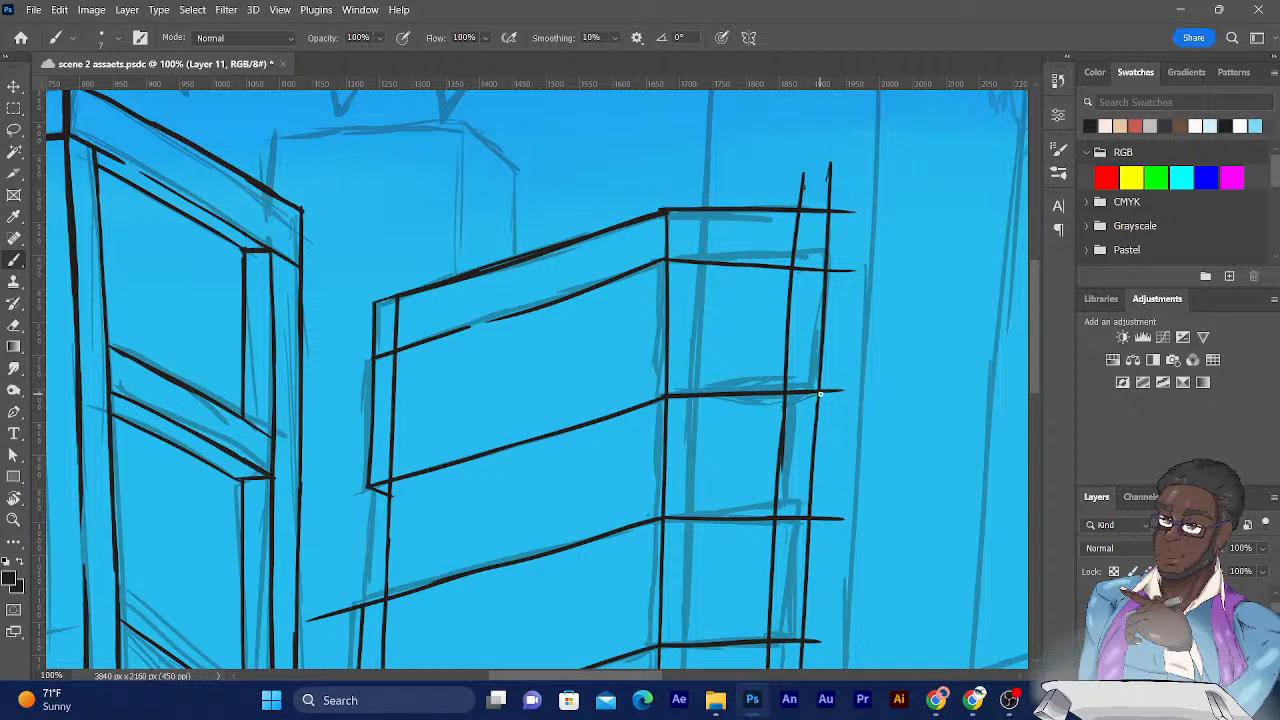
{"action": "mouse_move", "coordinate": [814, 395]}
{"action": "left_mouse_down"}
{"action": "mouse_move", "coordinate": [783, 410]}
{"action": "mouse_move", "coordinate": [800, 277]}
{"action": "mouse_move", "coordinate": [790, 263]}
{"action": "left_mouse_up"}
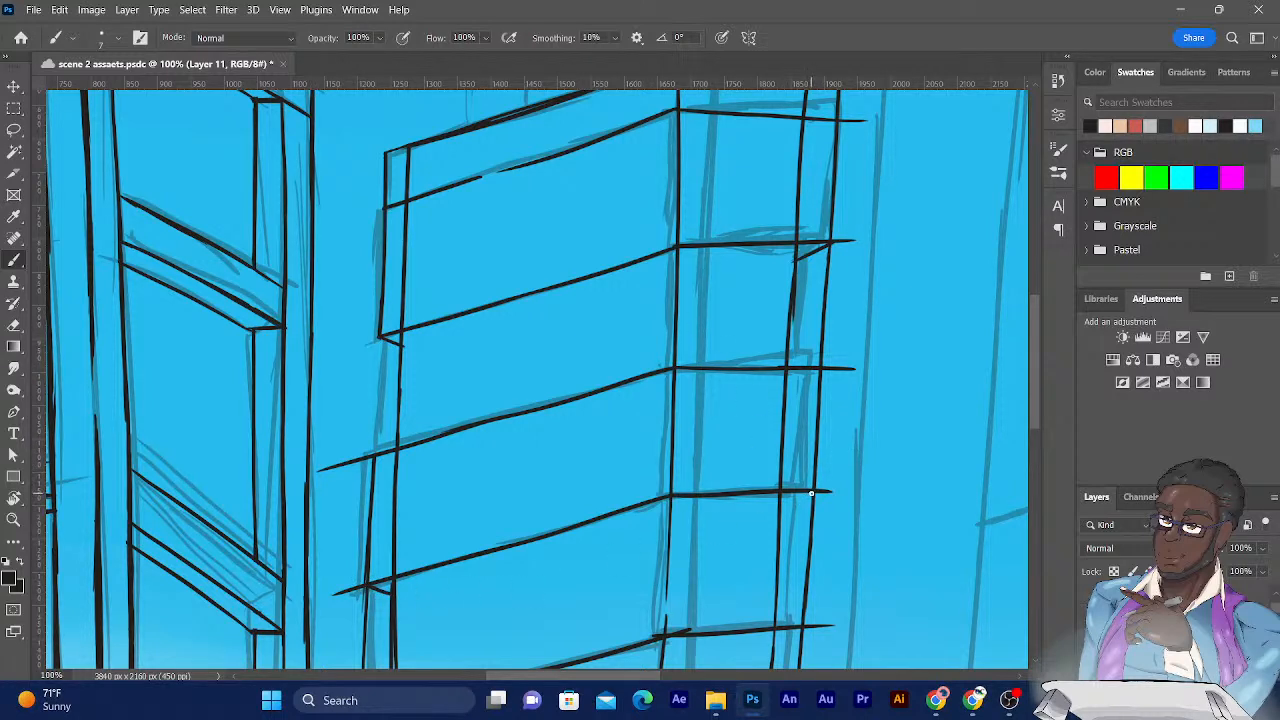
{"action": "left_click_drag", "start_coordinate": [788, 507], "coordinate": [809, 494]}
{"action": "left_click_drag", "start_coordinate": [811, 494], "coordinate": [795, 506]}
Erase the overshooting line ends on the top two blocks and the outer right vertical between them.
{"action": "left_click", "coordinate": [14, 325]}
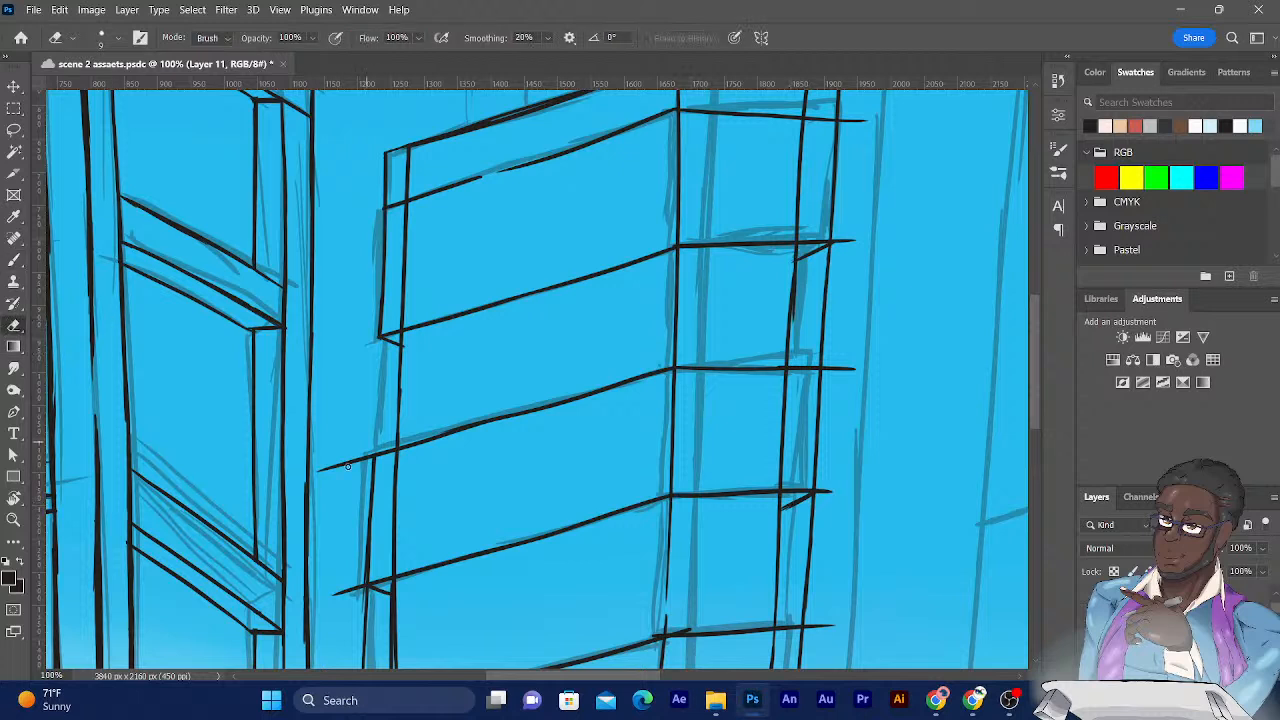
{"action": "left_click_drag", "start_coordinate": [319, 473], "coordinate": [362, 461]}
{"action": "left_click_drag", "start_coordinate": [860, 118], "coordinate": [845, 115]}
{"action": "left_click_drag", "start_coordinate": [845, 241], "coordinate": [851, 240]}
{"action": "left_click", "coordinate": [852, 238]}
{"action": "mouse_move", "coordinate": [827, 254]}
{"action": "left_mouse_down"}
{"action": "mouse_move", "coordinate": [814, 357]}
{"action": "mouse_move", "coordinate": [852, 379]}
{"action": "mouse_move", "coordinate": [857, 365]}
{"action": "mouse_move", "coordinate": [820, 350]}
{"action": "left_mouse_up"}
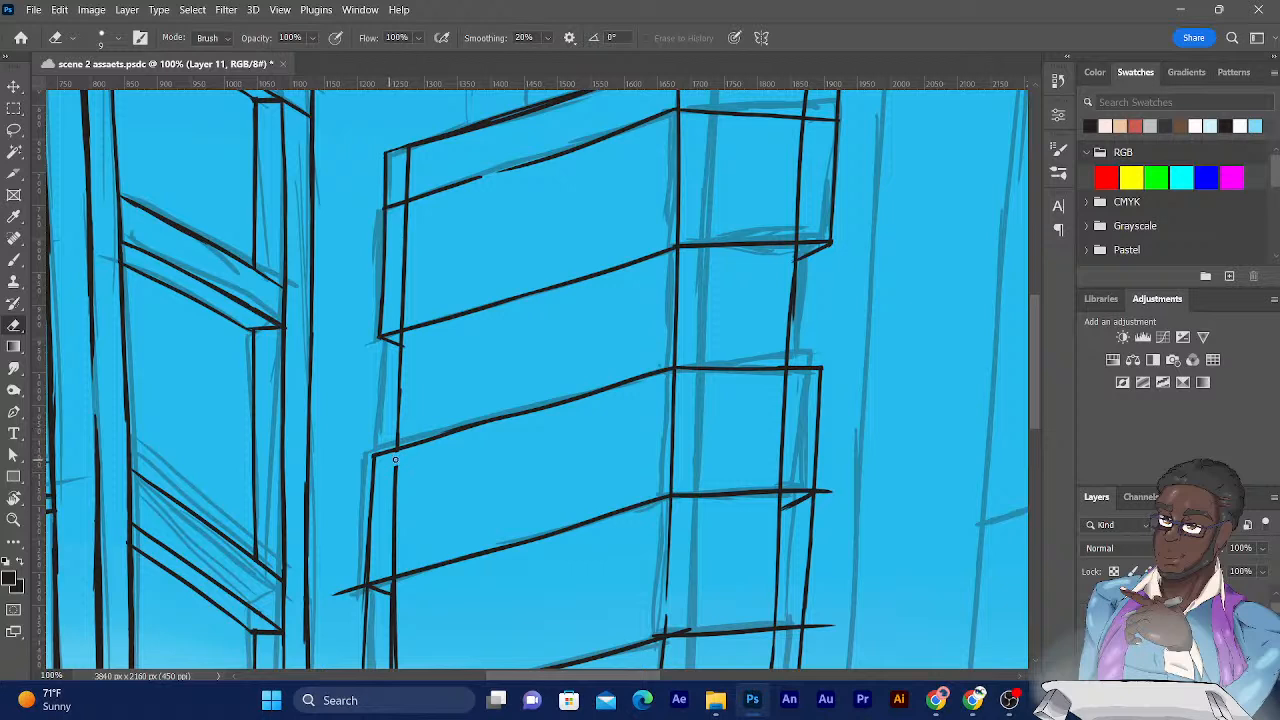
Enlarge the eraser to 20 and erase the inner left and right verticals crossing the second block.
{"action": "key", "text": "bracketright"}
{"action": "key", "text": "bracketright"}
{"action": "left_click_drag", "start_coordinate": [388, 505], "coordinate": [387, 570]}
{"action": "mouse_move", "coordinate": [770, 397]}
{"action": "left_mouse_down"}
{"action": "mouse_move", "coordinate": [785, 376]}
{"action": "mouse_move", "coordinate": [779, 484]}
{"action": "left_mouse_up"}
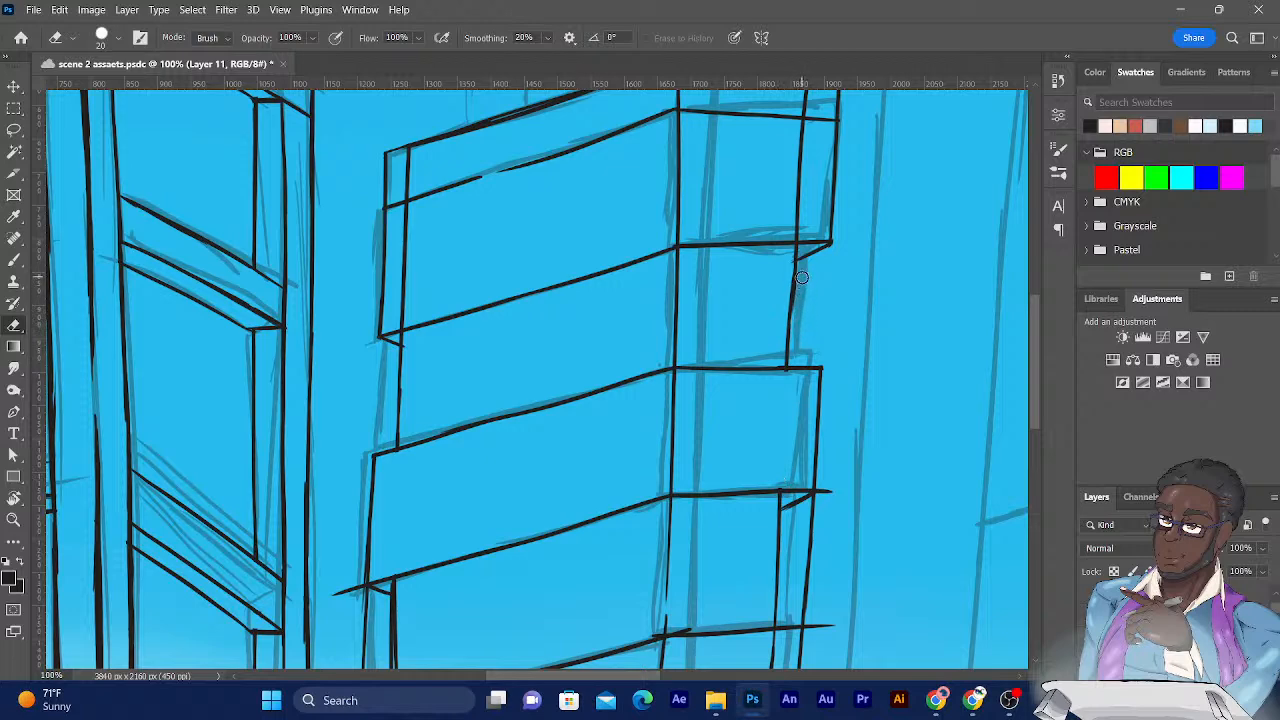
Erase the outer verticals between the second and third blocks, along with the overshooting line ends there.
{"action": "mouse_move", "coordinate": [702, 413]}
{"action": "left_mouse_down"}
{"action": "mouse_move", "coordinate": [734, 294]}
{"action": "mouse_move", "coordinate": [734, 149]}
{"action": "left_mouse_up"}
{"action": "mouse_move", "coordinate": [358, 358]}
{"action": "left_mouse_down"}
{"action": "mouse_move", "coordinate": [386, 350]}
{"action": "mouse_move", "coordinate": [387, 326]}
{"action": "mouse_move", "coordinate": [384, 368]}
{"action": "mouse_move", "coordinate": [387, 292]}
{"action": "left_mouse_up"}
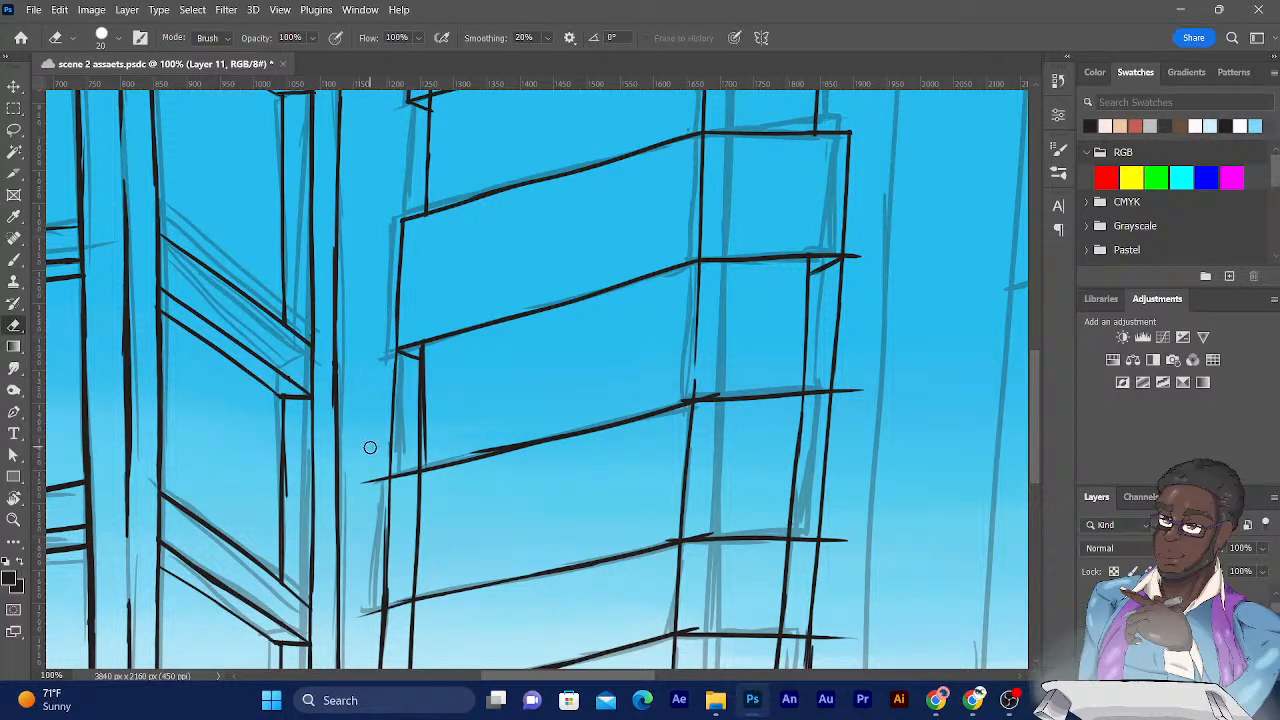
{"action": "mouse_move", "coordinate": [363, 463]}
{"action": "left_mouse_down"}
{"action": "mouse_move", "coordinate": [362, 480]}
{"action": "mouse_move", "coordinate": [377, 477]}
{"action": "mouse_move", "coordinate": [397, 444]}
{"action": "mouse_move", "coordinate": [392, 359]}
{"action": "left_mouse_up"}
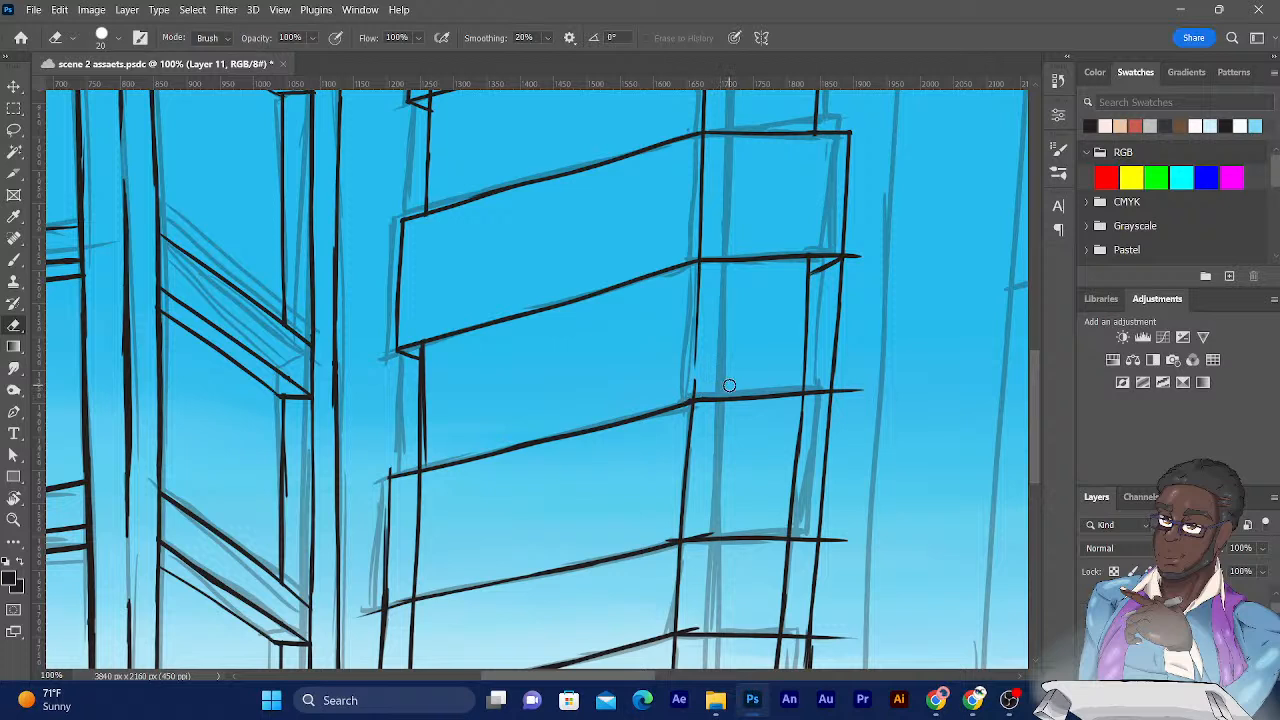
{"action": "mouse_move", "coordinate": [846, 329]}
{"action": "left_mouse_down"}
{"action": "mouse_move", "coordinate": [828, 382]}
{"action": "mouse_move", "coordinate": [837, 273]}
{"action": "mouse_move", "coordinate": [860, 249]}
{"action": "left_mouse_up"}
{"action": "mouse_move", "coordinate": [377, 605]}
{"action": "left_mouse_down"}
{"action": "mouse_move", "coordinate": [371, 632]}
{"action": "mouse_move", "coordinate": [357, 615]}
{"action": "left_mouse_up"}
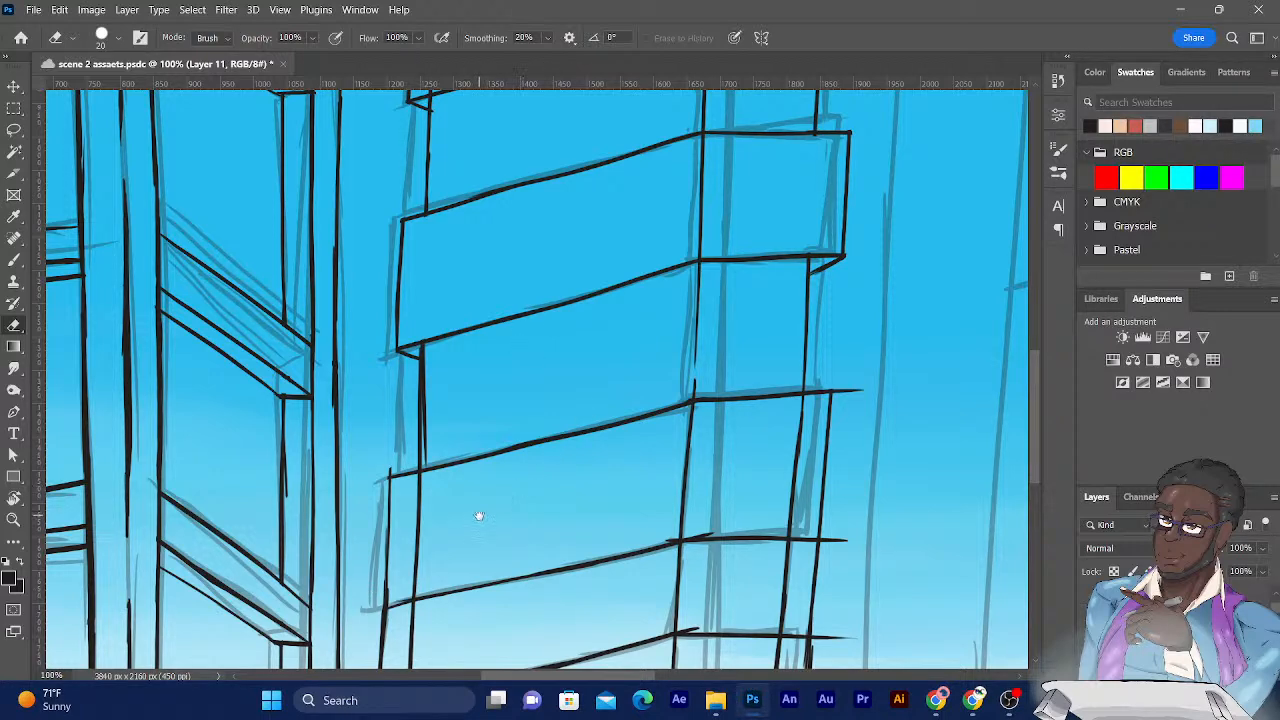
Draw short underside edges at the lower corners of the third and fourth blocks with the brush.
{"action": "left_click_drag", "start_coordinate": [477, 517], "coordinate": [457, 395]}
{"action": "left_click", "coordinate": [14, 259]}
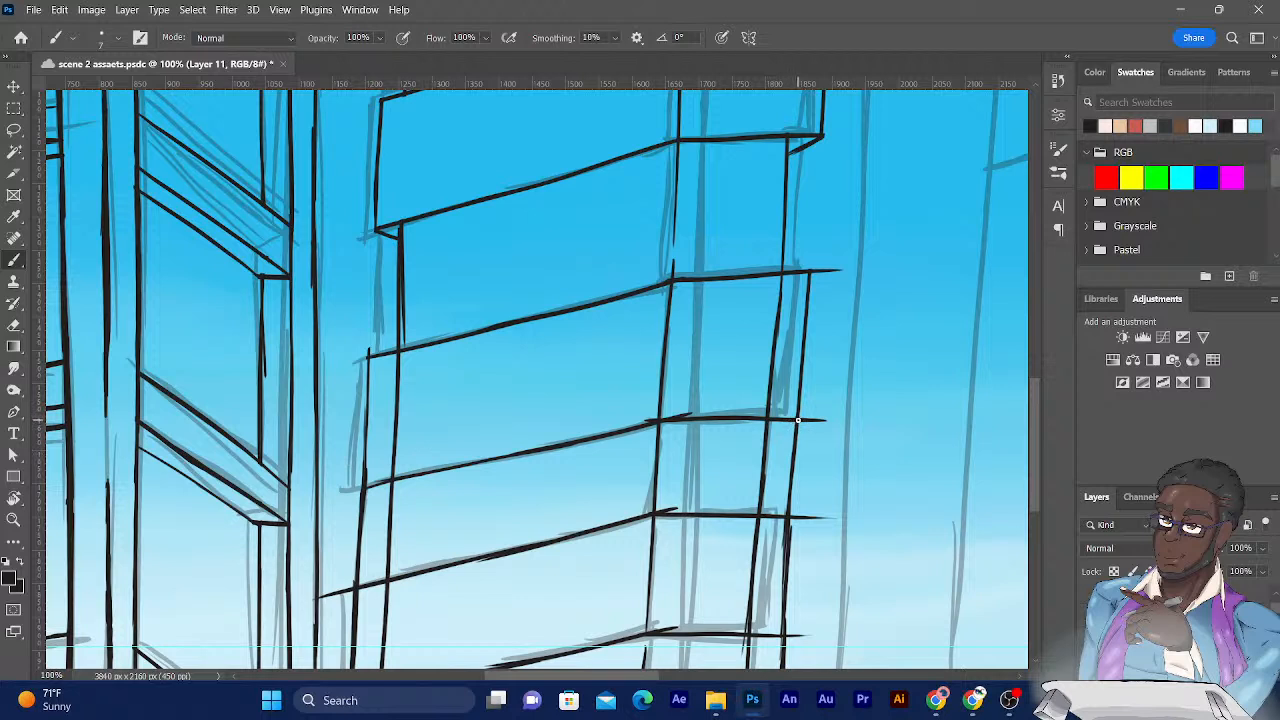
{"action": "left_click_drag", "start_coordinate": [797, 420], "coordinate": [770, 433]}
{"action": "left_click_drag", "start_coordinate": [796, 421], "coordinate": [768, 433]}
{"action": "left_click_drag", "start_coordinate": [424, 383], "coordinate": [399, 191]}
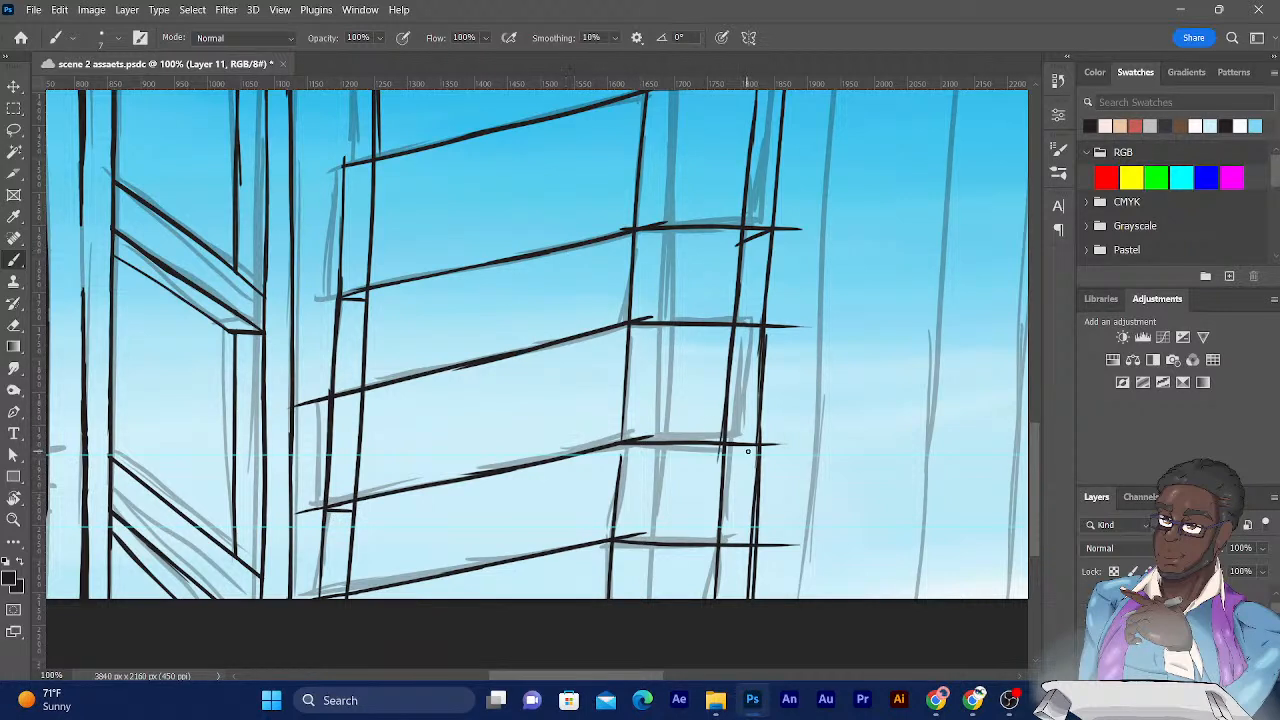
{"action": "left_click_drag", "start_coordinate": [758, 445], "coordinate": [721, 459]}
Erase the inner left and right verticals crossing the third block.
{"action": "left_click", "coordinate": [14, 326]}
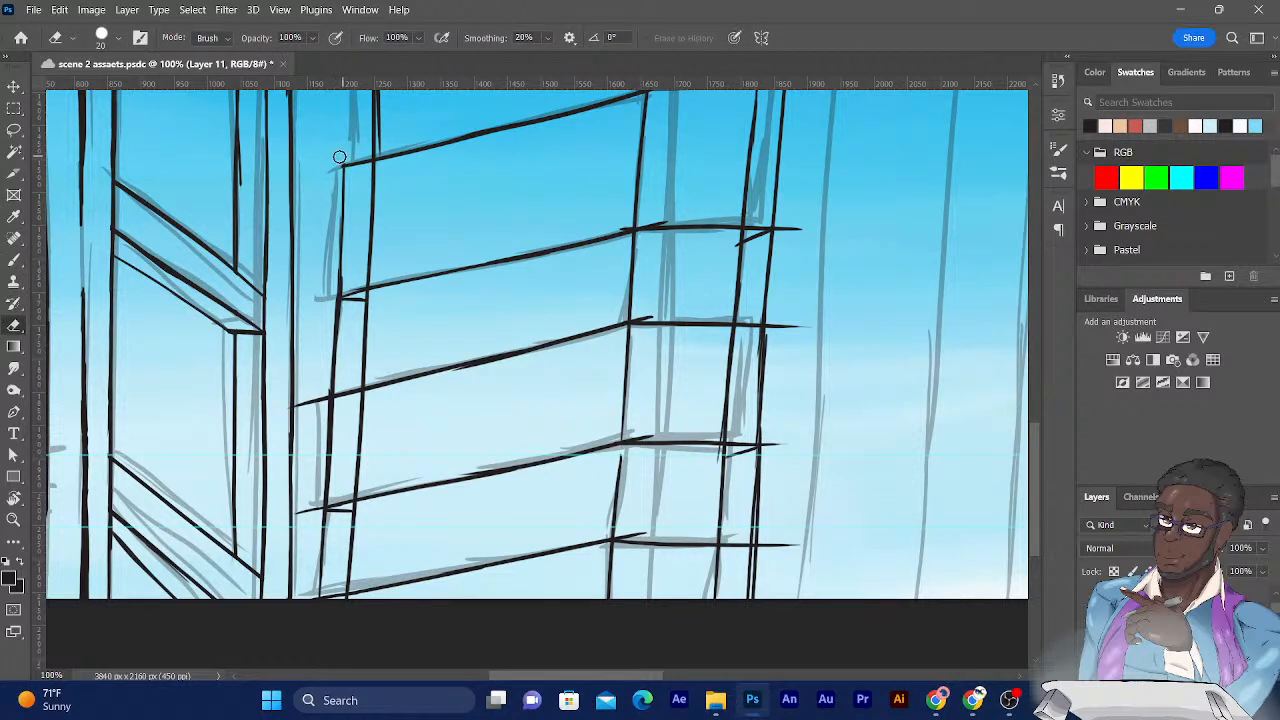
{"action": "mouse_move", "coordinate": [474, 200]}
{"action": "left_mouse_down"}
{"action": "mouse_move", "coordinate": [477, 437]}
{"action": "mouse_move", "coordinate": [483, 360]}
{"action": "left_mouse_up"}
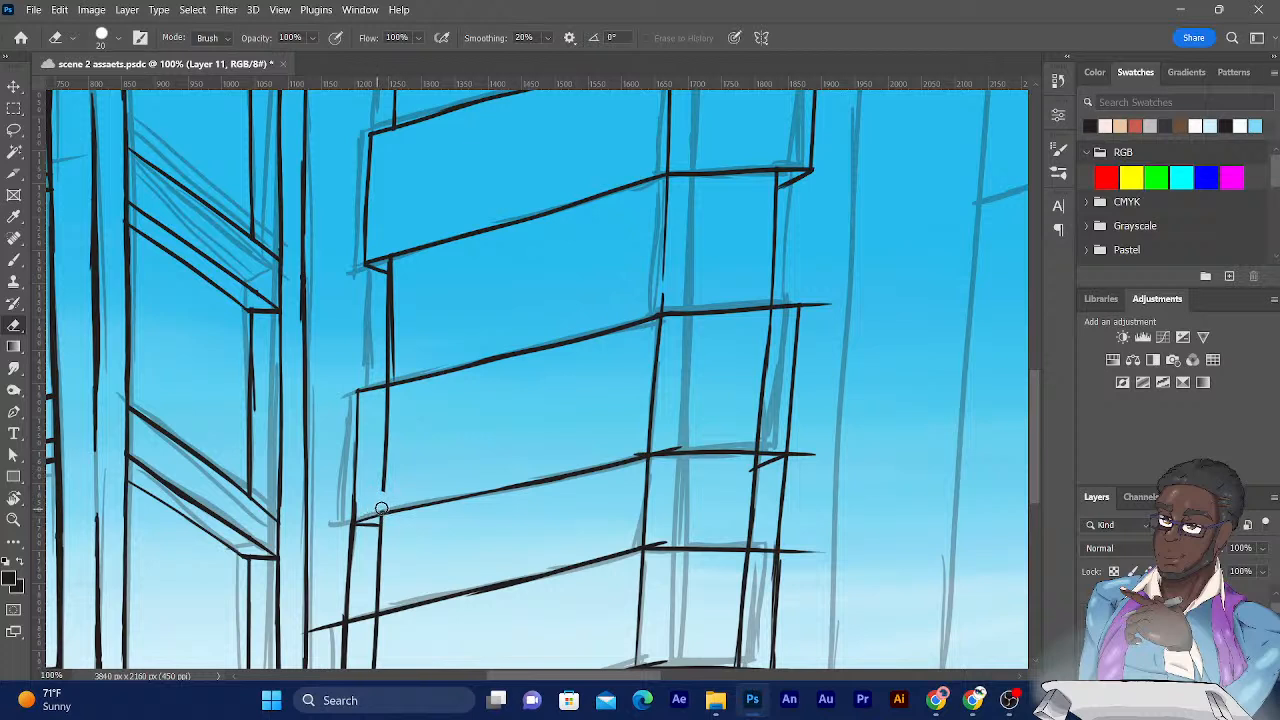
{"action": "left_click_drag", "start_coordinate": [382, 505], "coordinate": [384, 397]}
{"action": "mouse_move", "coordinate": [762, 341]}
{"action": "left_mouse_down"}
{"action": "mouse_move", "coordinate": [765, 318]}
{"action": "mouse_move", "coordinate": [760, 442]}
{"action": "mouse_move", "coordinate": [662, 447]}
{"action": "left_mouse_up"}
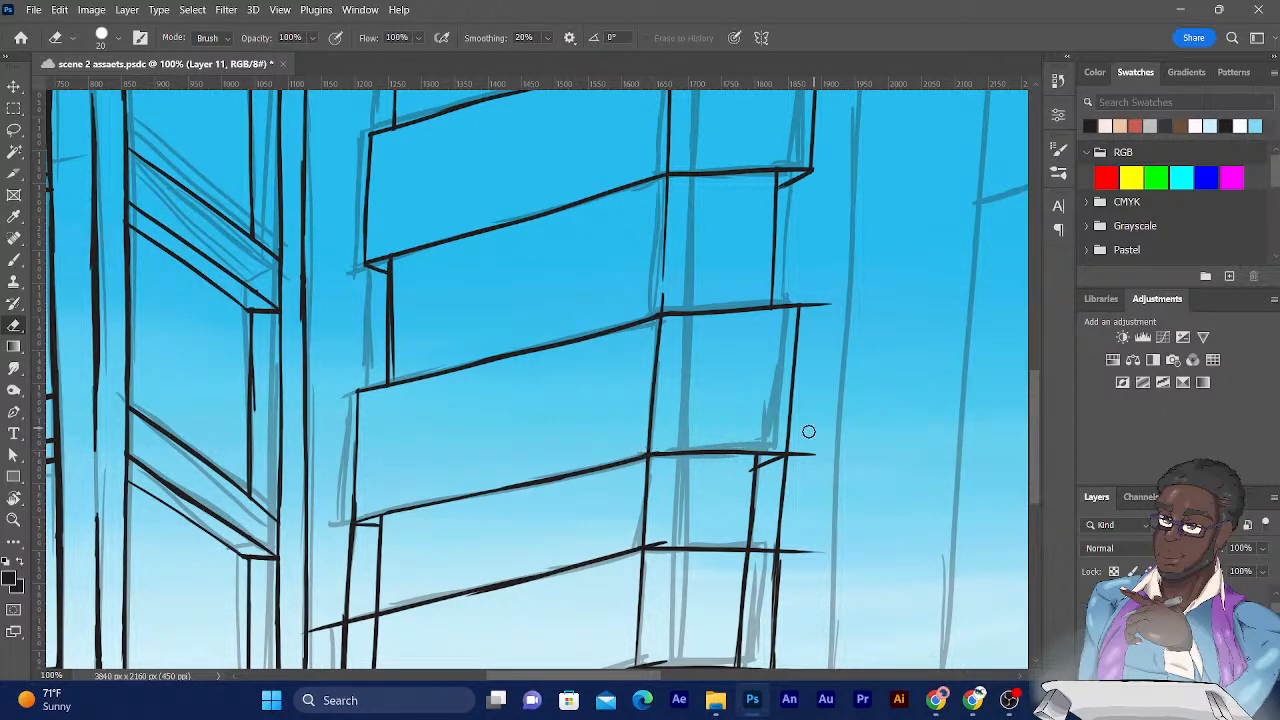
Erase the outer left vertical and overshooting line end between the third and fourth blocks, and save the document.
{"action": "left_click_drag", "start_coordinate": [643, 443], "coordinate": [661, 312]}
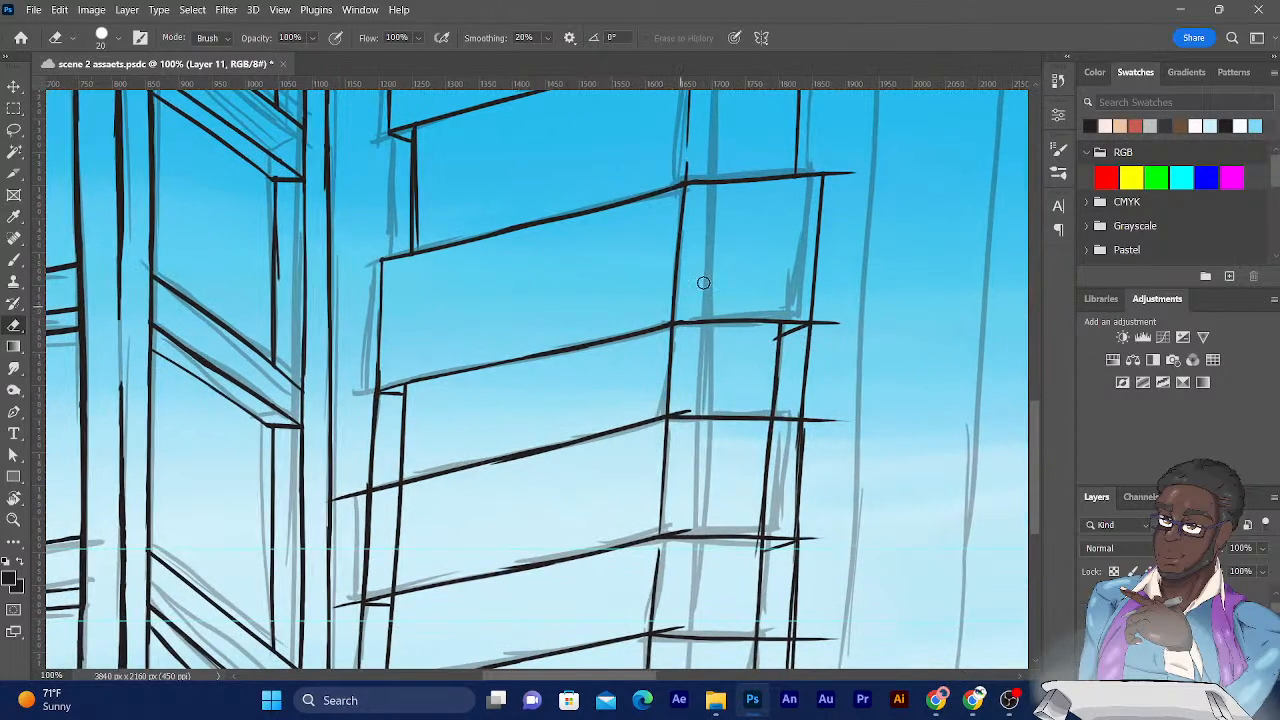
{"action": "left_click_drag", "start_coordinate": [380, 410], "coordinate": [371, 407]}
{"action": "mouse_move", "coordinate": [375, 426]}
{"action": "left_mouse_down"}
{"action": "mouse_move", "coordinate": [357, 486]}
{"action": "mouse_move", "coordinate": [367, 481]}
{"action": "left_mouse_up"}
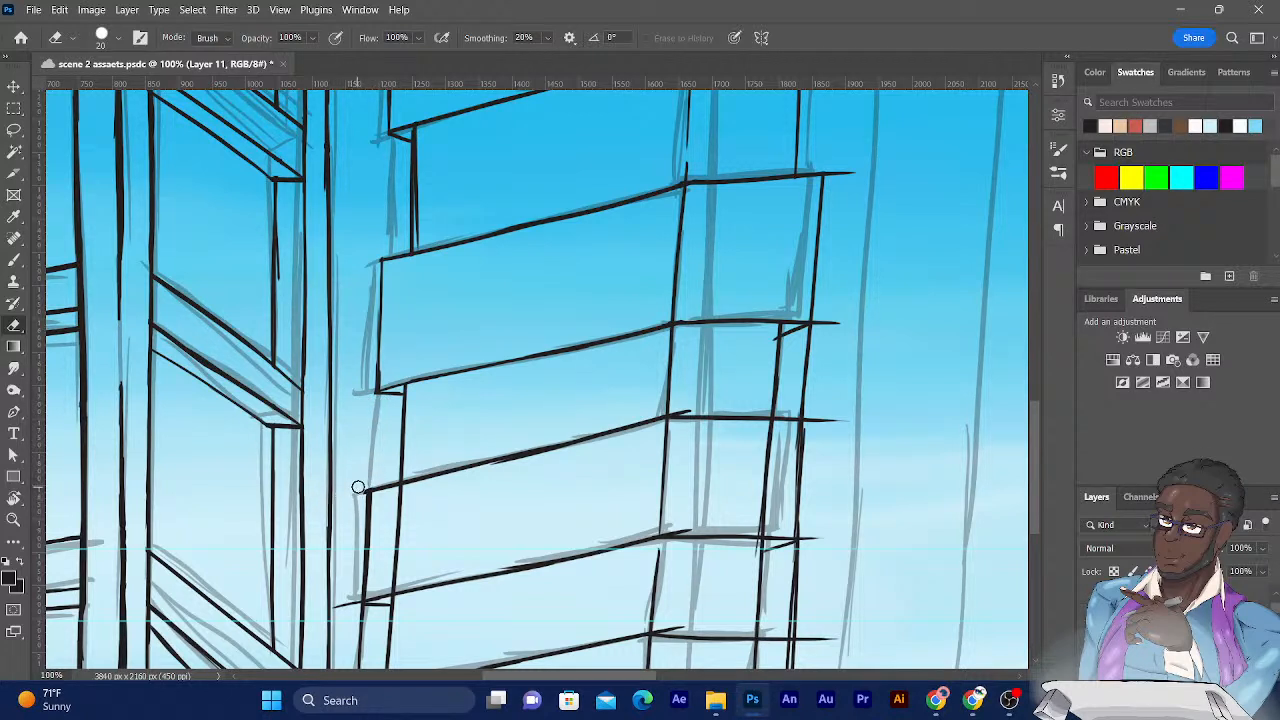
{"action": "key", "text": "ctrl+s"}
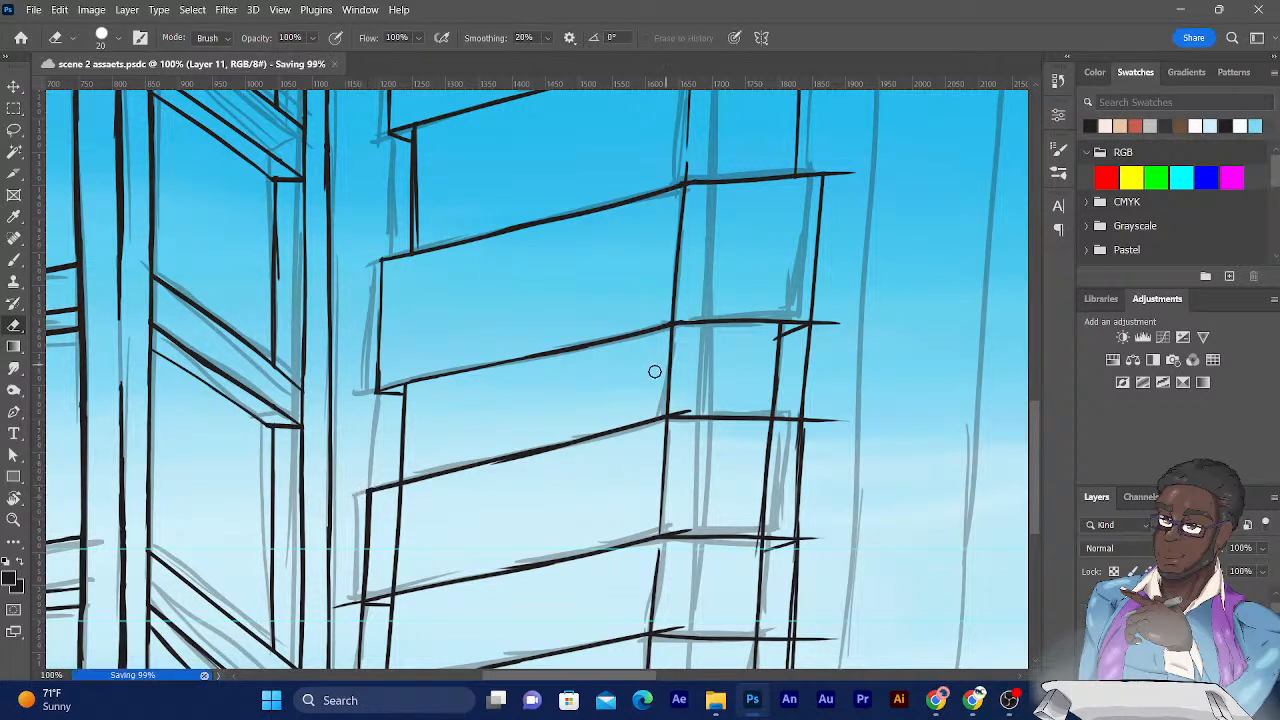
Erase the third block's overshooting right line ends and the outer right vertical between the third and fourth blocks.
{"action": "left_click_drag", "start_coordinate": [830, 326], "coordinate": [831, 320]}
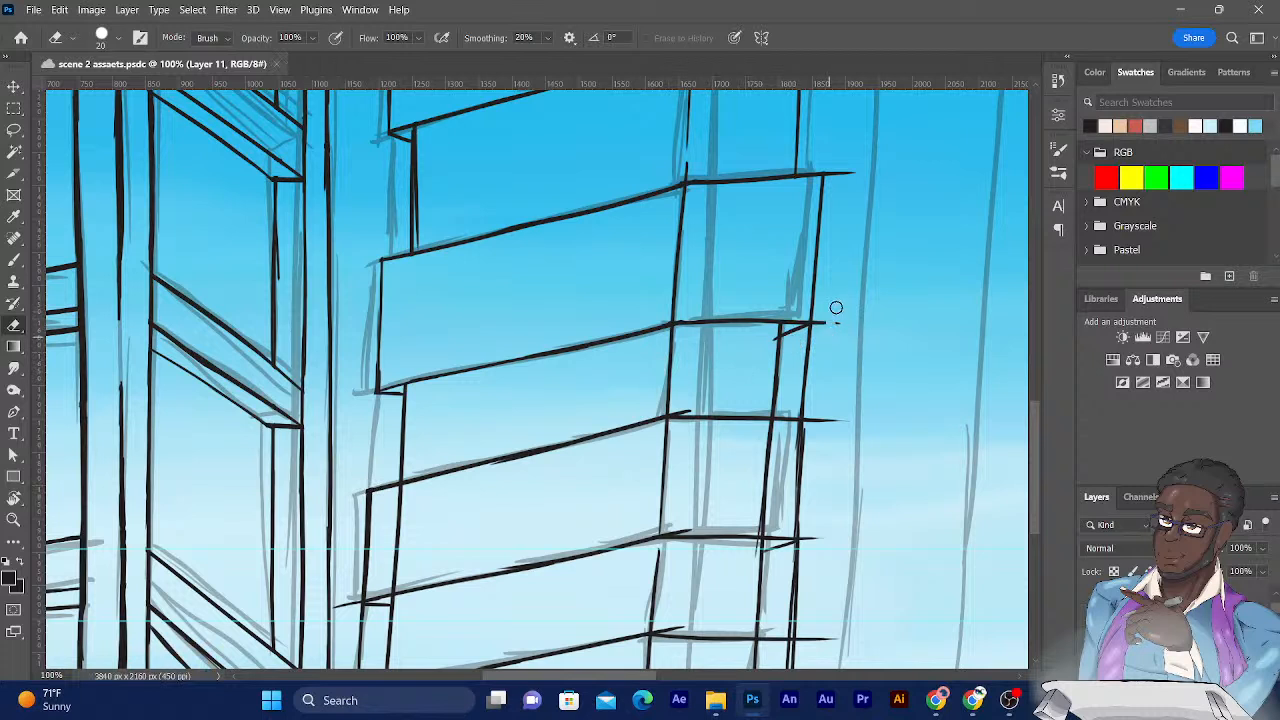
{"action": "mouse_move", "coordinate": [846, 171]}
{"action": "left_mouse_down"}
{"action": "mouse_move", "coordinate": [831, 169]}
{"action": "mouse_move", "coordinate": [854, 174]}
{"action": "left_mouse_up"}
{"action": "left_click_drag", "start_coordinate": [677, 398], "coordinate": [675, 413]}
{"action": "mouse_move", "coordinate": [801, 366]}
{"action": "left_mouse_down"}
{"action": "mouse_move", "coordinate": [826, 317]}
{"action": "mouse_move", "coordinate": [817, 330]}
{"action": "left_mouse_up"}
{"action": "left_click_drag", "start_coordinate": [815, 362], "coordinate": [802, 406]}
Erase the fourth block's overshooting upper-right line end and the inner verticals crossing that block.
{"action": "left_click_drag", "start_coordinate": [748, 379], "coordinate": [747, 326]}
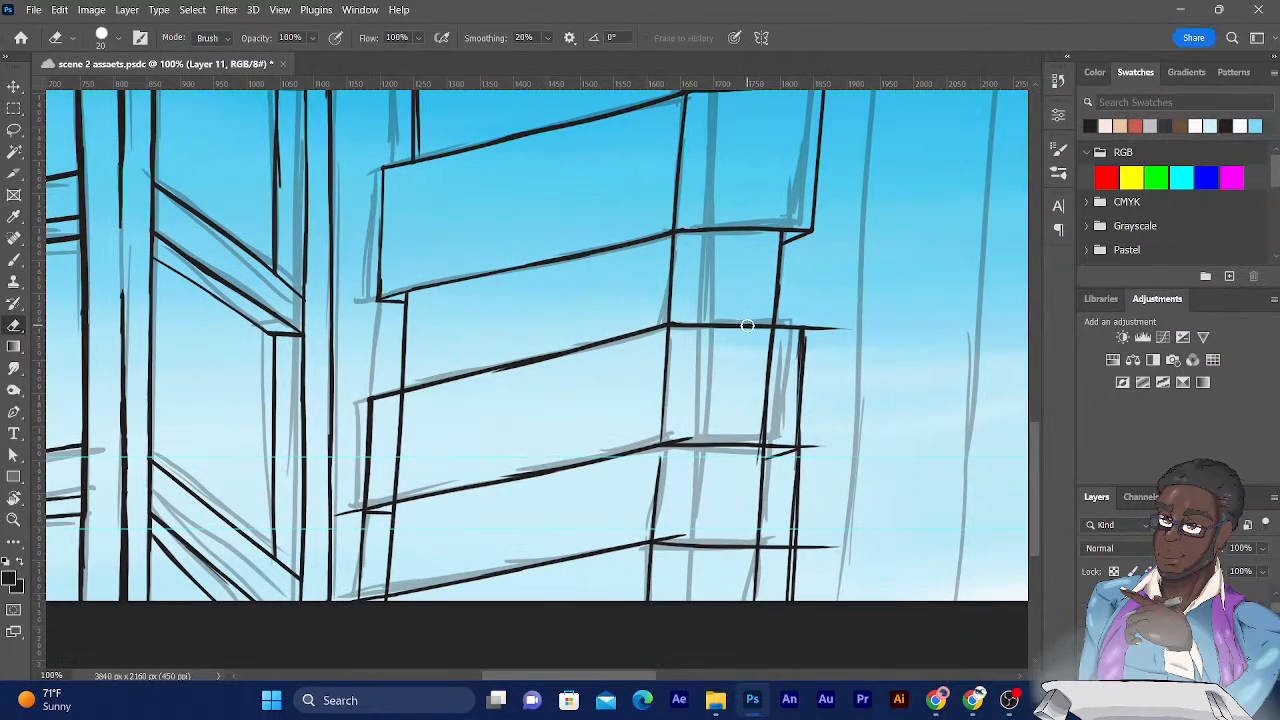
{"action": "left_click_drag", "start_coordinate": [846, 331], "coordinate": [812, 329]}
{"action": "mouse_move", "coordinate": [396, 492]}
{"action": "left_mouse_down"}
{"action": "mouse_move", "coordinate": [414, 419]}
{"action": "mouse_move", "coordinate": [391, 414]}
{"action": "mouse_move", "coordinate": [395, 404]}
{"action": "left_mouse_up"}
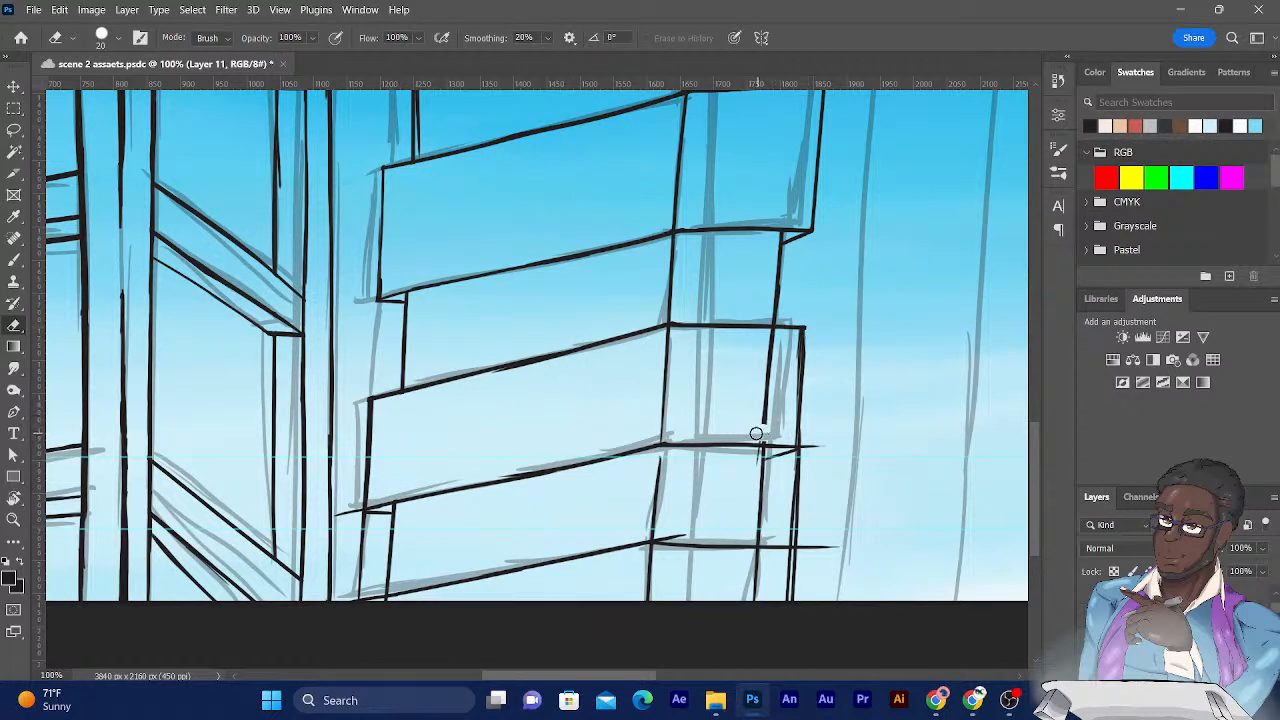
{"action": "mouse_move", "coordinate": [764, 428]}
{"action": "left_mouse_down"}
{"action": "mouse_move", "coordinate": [763, 337]}
{"action": "mouse_move", "coordinate": [789, 339]}
{"action": "left_mouse_up"}
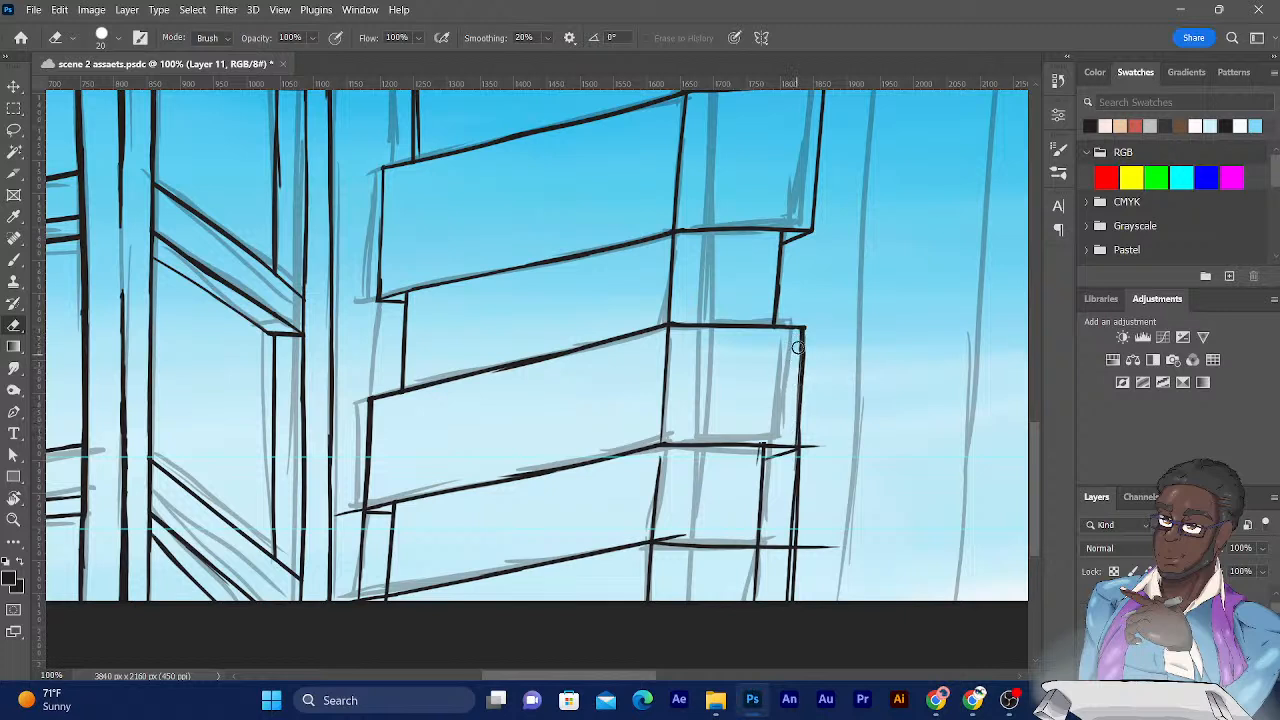
Erase the outer verticals between the fourth and lowest blocks, plus the overshooting line ends beside them.
{"action": "left_click_drag", "start_coordinate": [808, 434], "coordinate": [818, 460]}
{"action": "mouse_move", "coordinate": [797, 451]}
{"action": "left_mouse_down"}
{"action": "mouse_move", "coordinate": [785, 492]}
{"action": "mouse_move", "coordinate": [809, 485]}
{"action": "mouse_move", "coordinate": [785, 532]}
{"action": "left_mouse_up"}
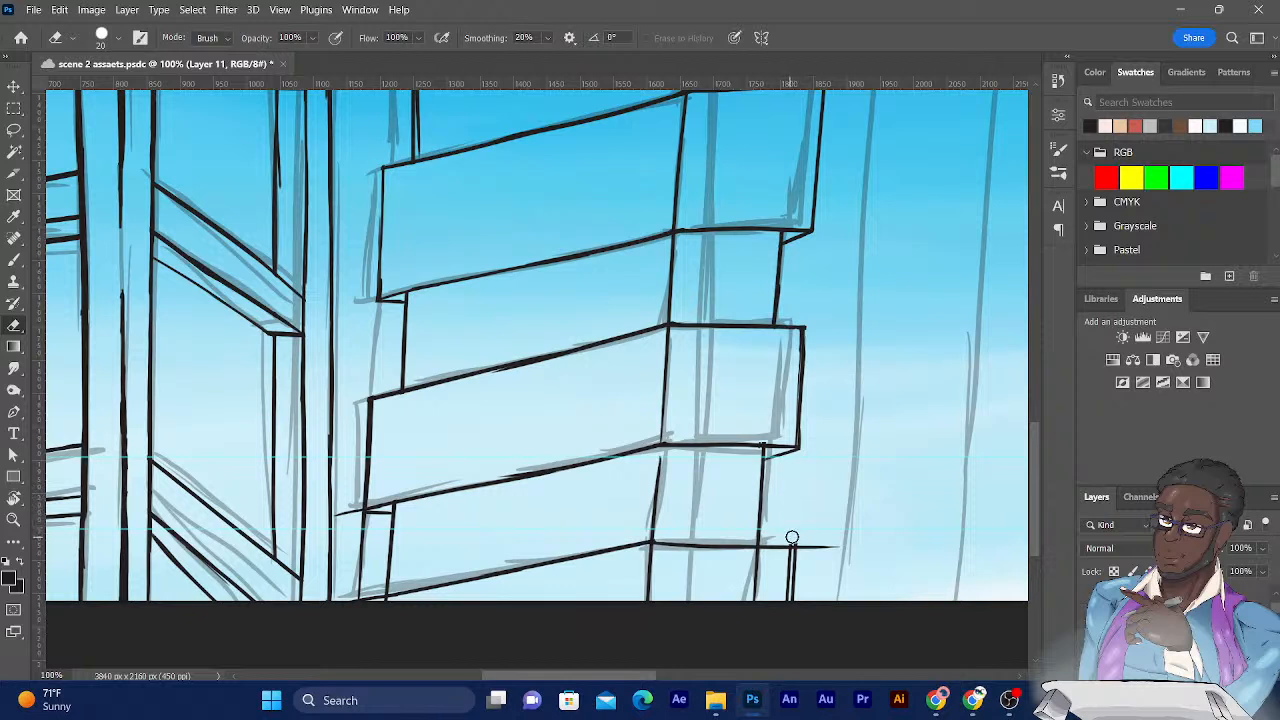
{"action": "mouse_move", "coordinate": [818, 526]}
{"action": "left_mouse_down"}
{"action": "mouse_move", "coordinate": [809, 541]}
{"action": "mouse_move", "coordinate": [803, 566]}
{"action": "mouse_move", "coordinate": [801, 541]}
{"action": "mouse_move", "coordinate": [799, 569]}
{"action": "mouse_move", "coordinate": [799, 540]}
{"action": "mouse_move", "coordinate": [798, 617]}
{"action": "left_mouse_up"}
{"action": "left_click_drag", "start_coordinate": [383, 471], "coordinate": [409, 423]}
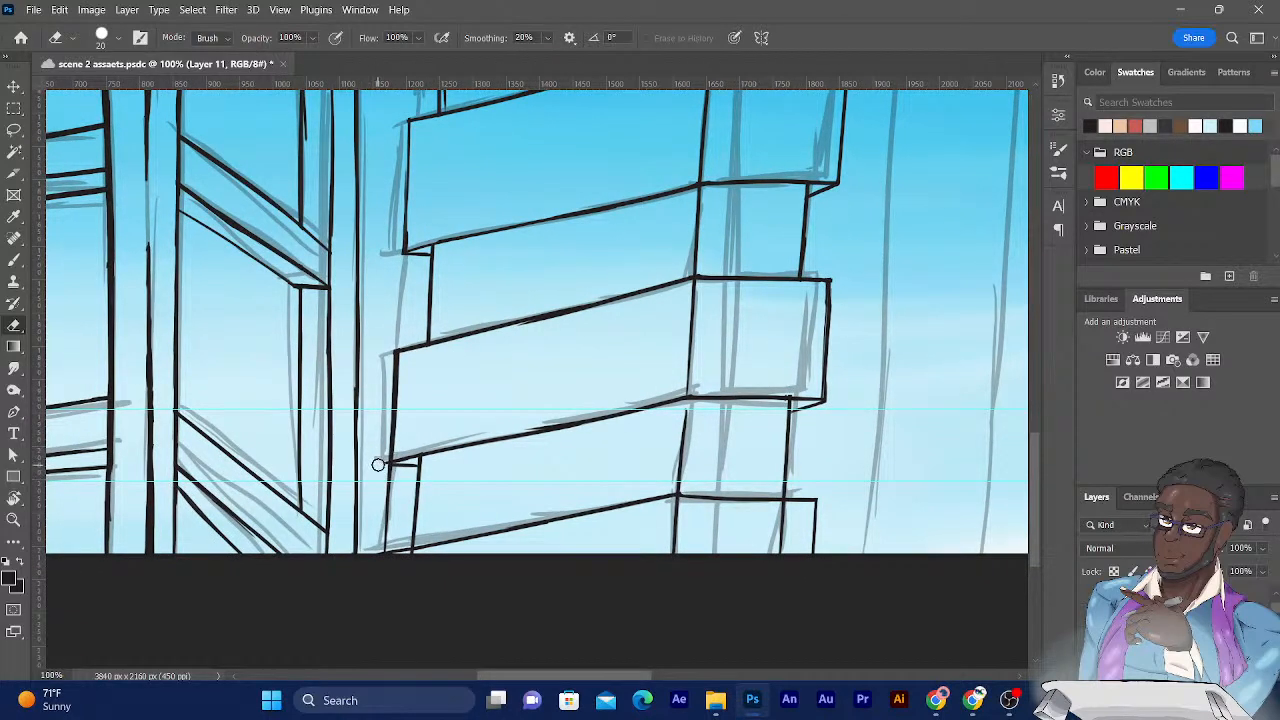
{"action": "left_click_drag", "start_coordinate": [377, 537], "coordinate": [382, 477]}
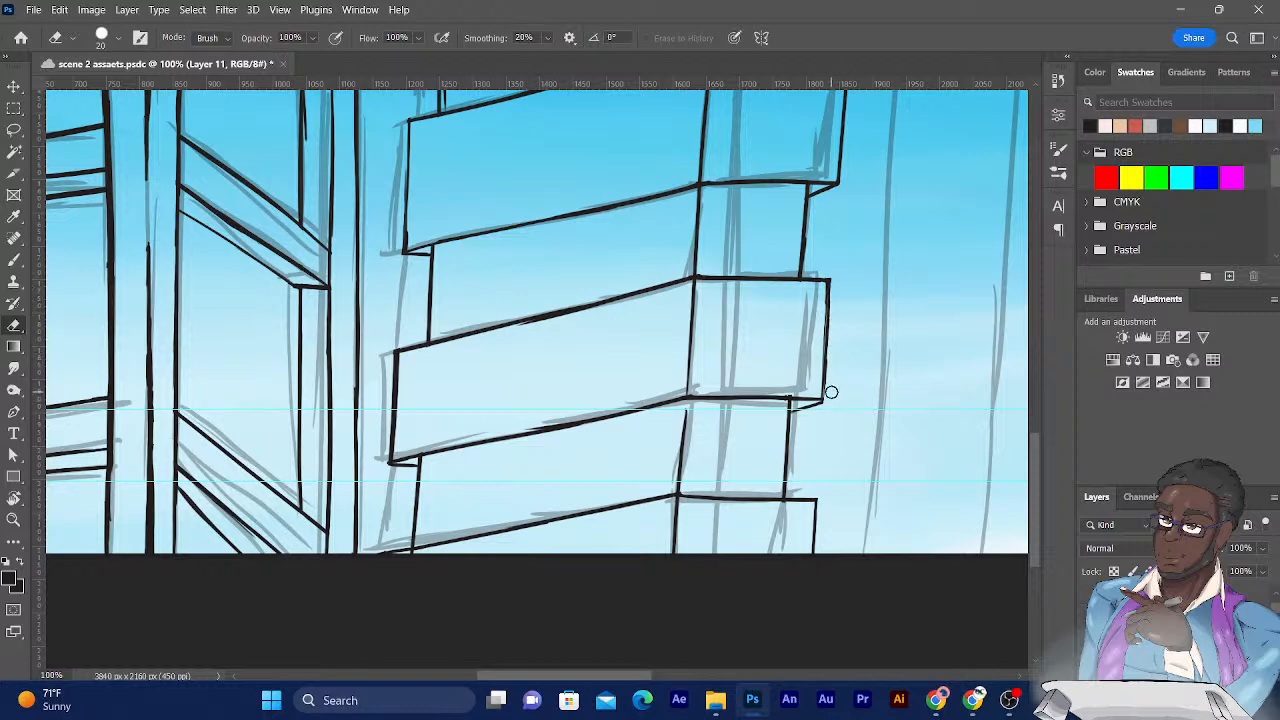
Ink the short underside lines at the lower-left corners of the stepped building's top block and second block.
{"action": "left_click_drag", "start_coordinate": [508, 163], "coordinate": [528, 331]}
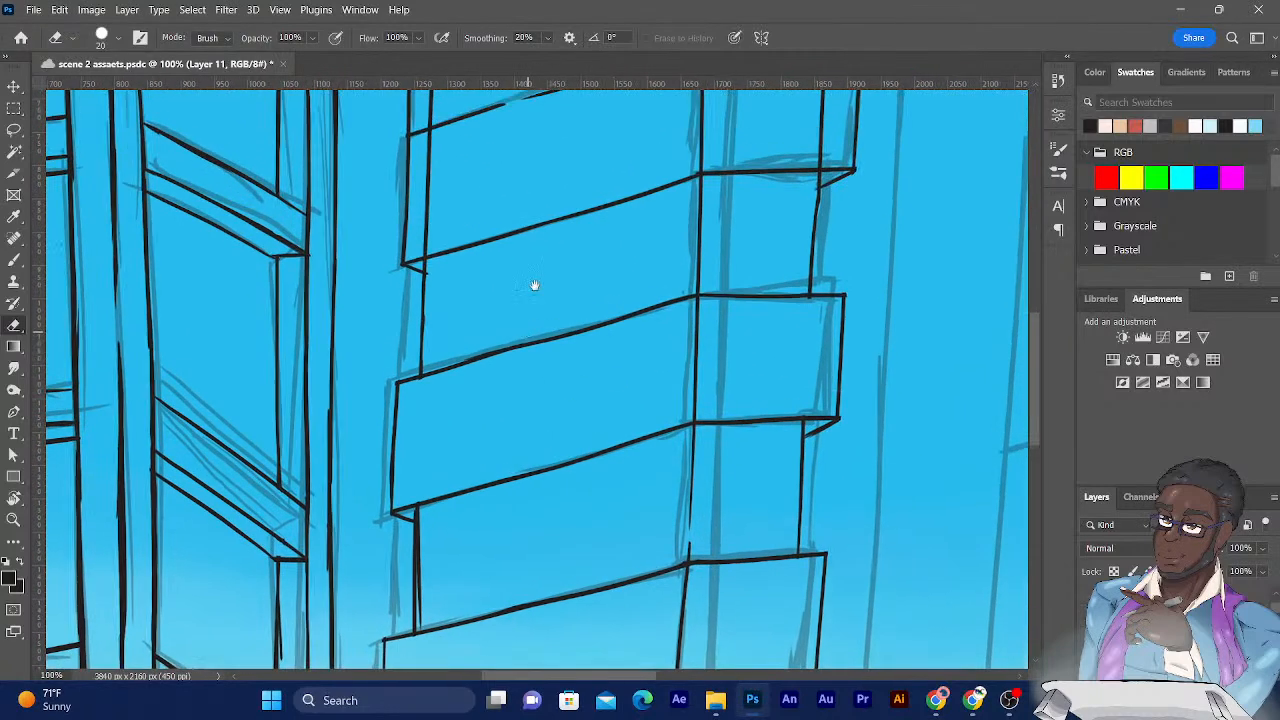
{"action": "left_click_drag", "start_coordinate": [500, 203], "coordinate": [493, 266]}
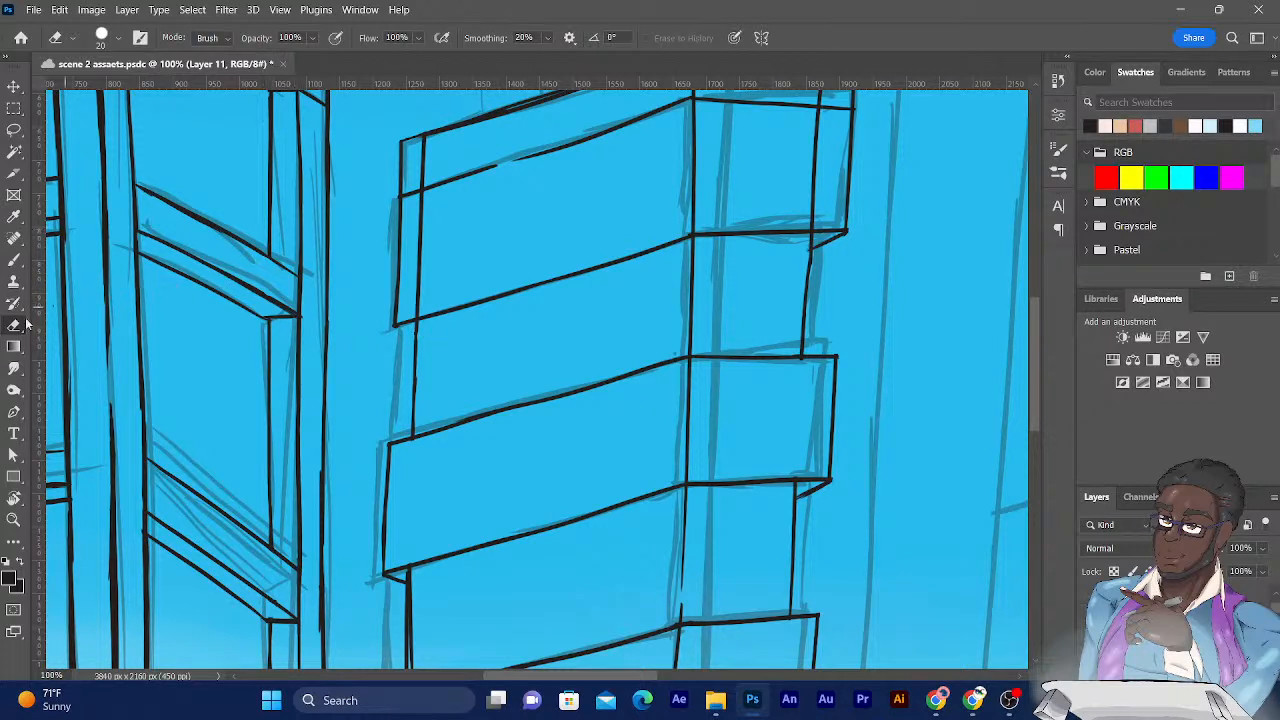
{"action": "left_click", "coordinate": [14, 259]}
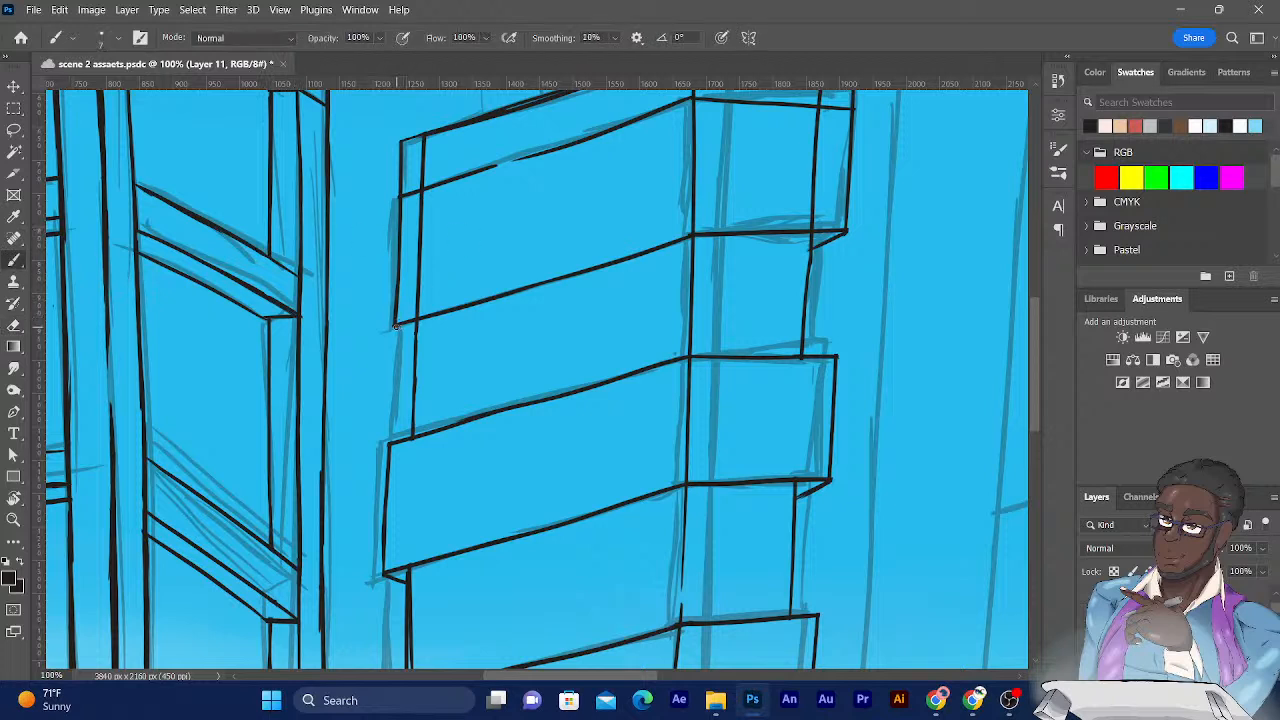
{"action": "left_click_drag", "start_coordinate": [412, 327], "coordinate": [395, 327]}
{"action": "left_click_drag", "start_coordinate": [432, 446], "coordinate": [473, 215]}
{"action": "key", "text": "e"}
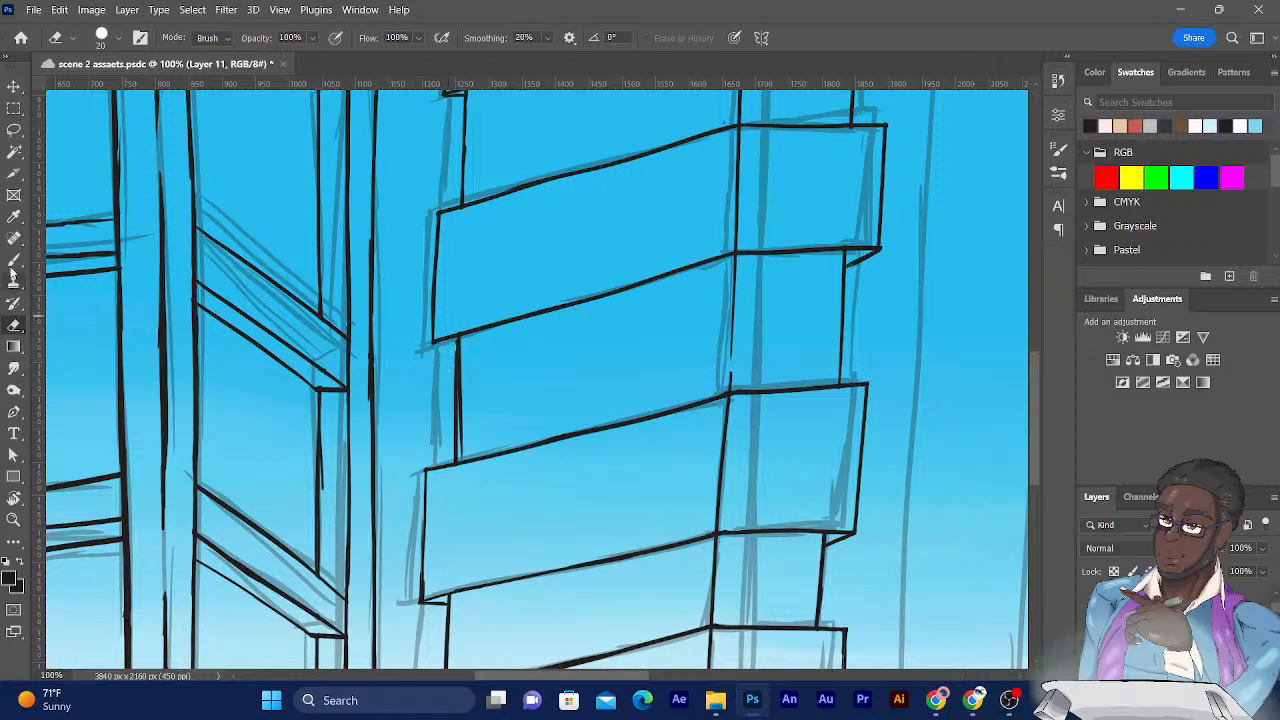
{"action": "left_click", "coordinate": [14, 261]}
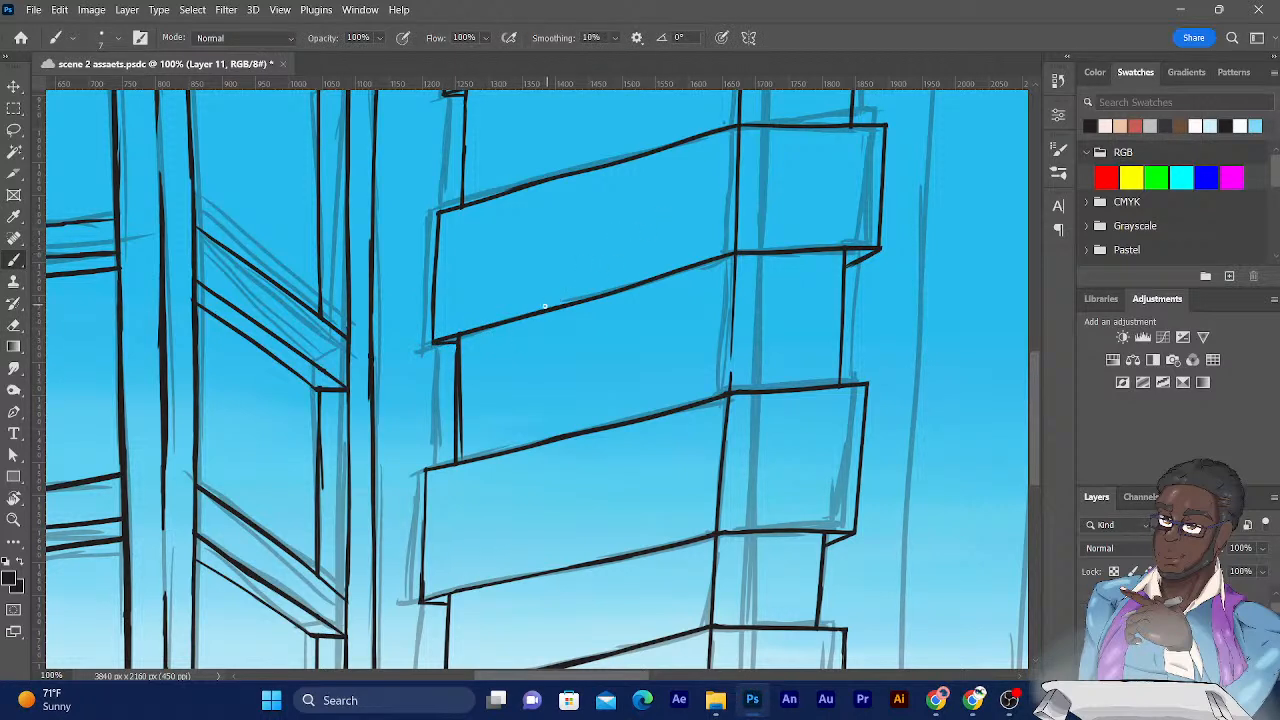
{"action": "left_click_drag", "start_coordinate": [540, 260], "coordinate": [504, 499]}
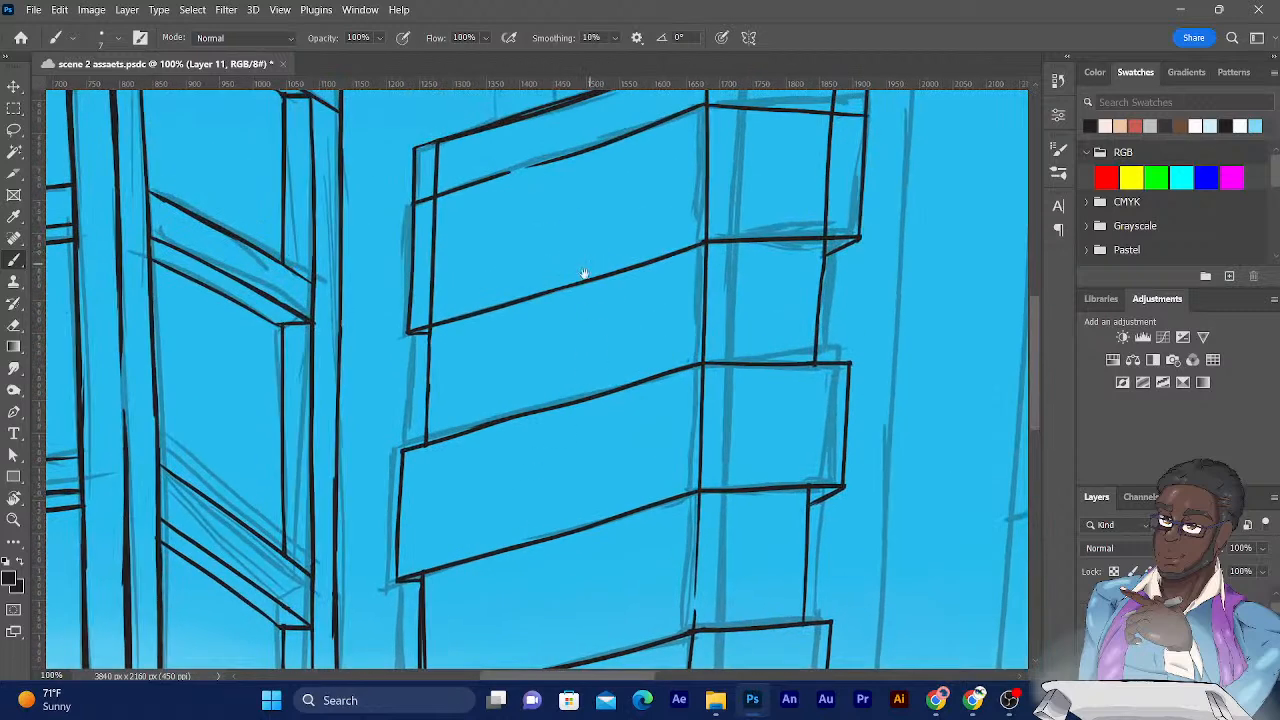
Erase the overshooting line ends above and beside the top block's upper-right corner, and save the document.
{"action": "left_click_drag", "start_coordinate": [590, 263], "coordinate": [506, 466]}
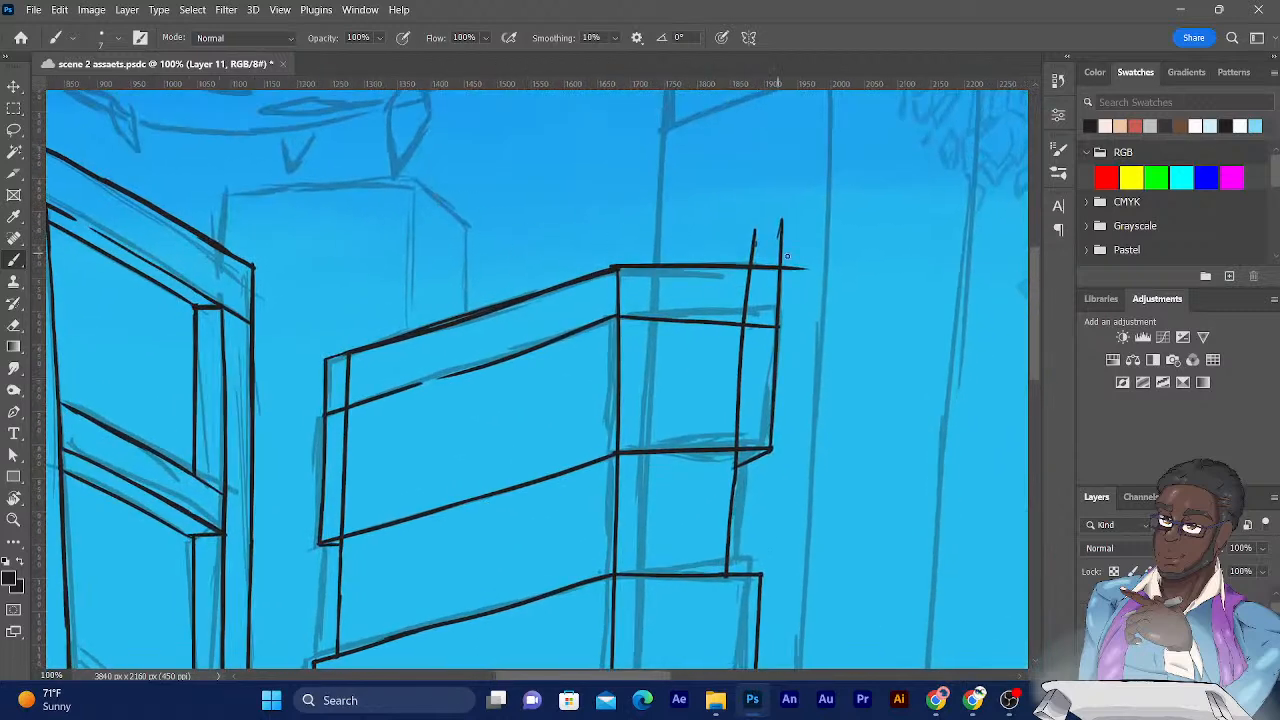
{"action": "left_click_drag", "start_coordinate": [746, 233], "coordinate": [757, 230]}
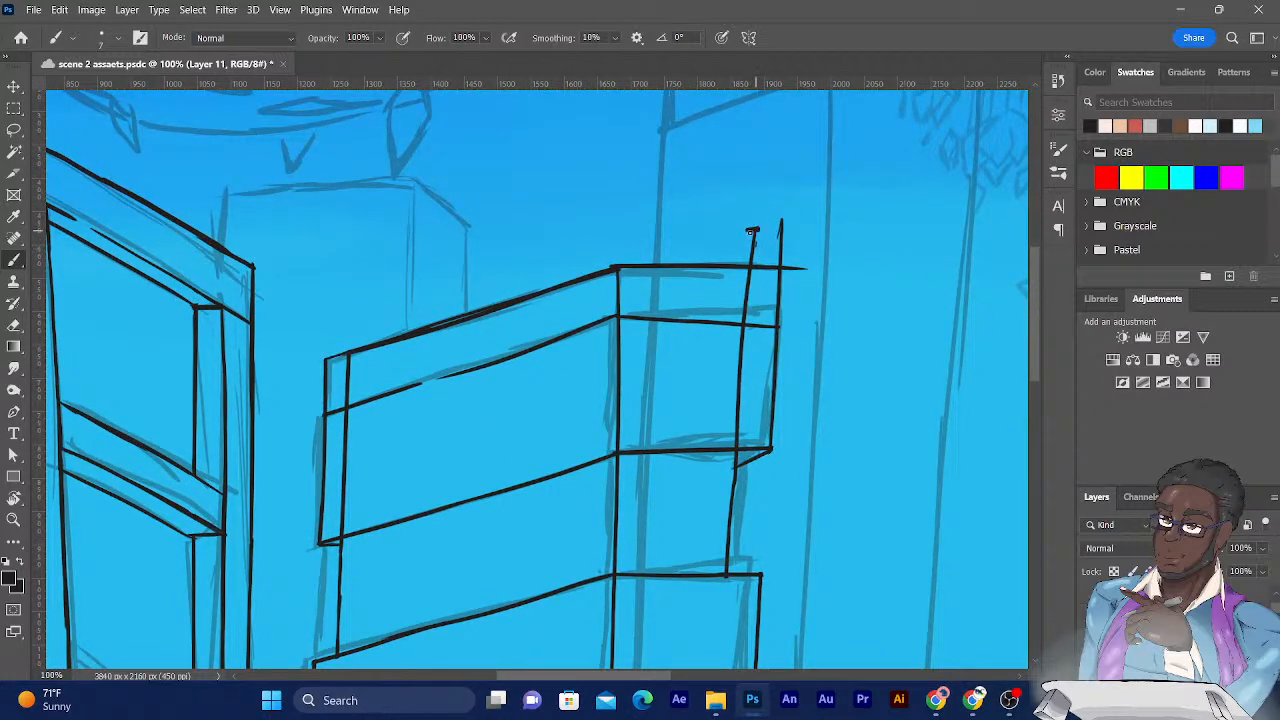
{"action": "left_click", "coordinate": [14, 325]}
{"action": "mouse_move", "coordinate": [750, 230]}
{"action": "left_mouse_down"}
{"action": "mouse_move", "coordinate": [735, 239]}
{"action": "mouse_move", "coordinate": [752, 246]}
{"action": "mouse_move", "coordinate": [745, 255]}
{"action": "mouse_move", "coordinate": [776, 255]}
{"action": "mouse_move", "coordinate": [789, 223]}
{"action": "mouse_move", "coordinate": [806, 260]}
{"action": "mouse_move", "coordinate": [778, 274]}
{"action": "left_mouse_up"}
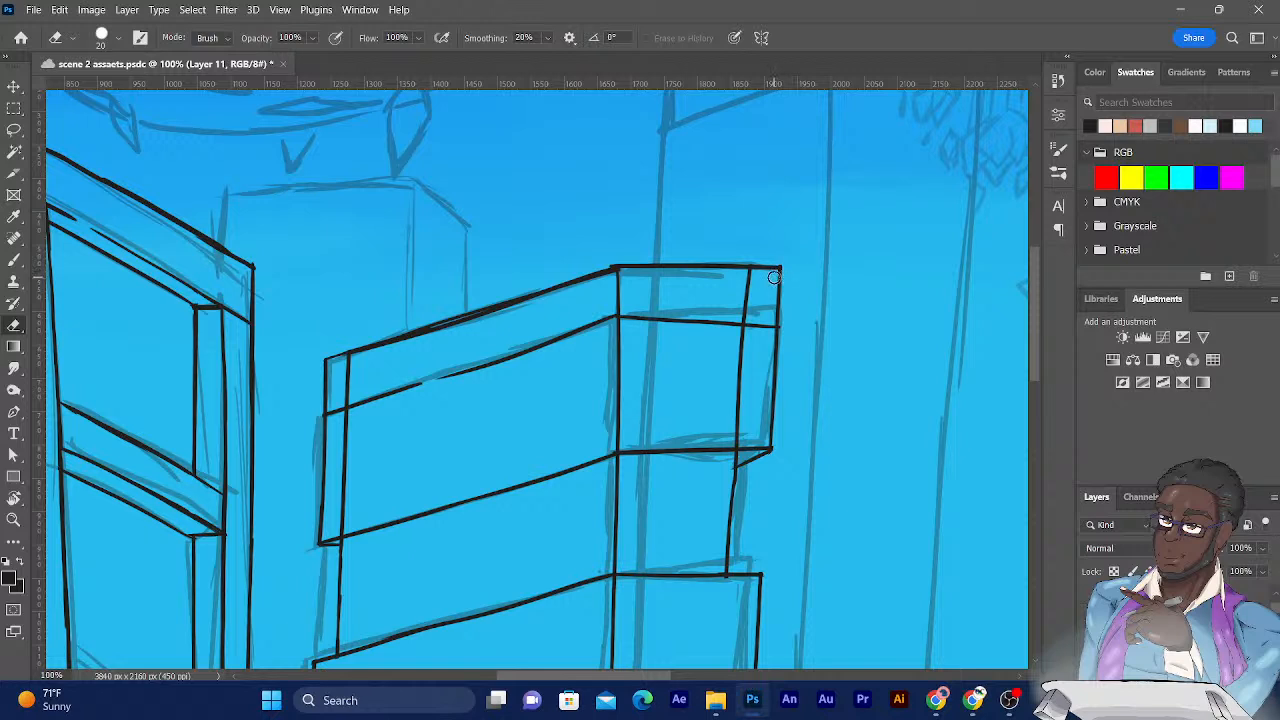
{"action": "key", "text": "ctrl+s"}
Erase the inner verticals crossing the top block below its roof band, on both the left and right ends.
{"action": "scroll", "coordinate": [774, 277], "scroll_direction": "down", "scroll_amount": 4}
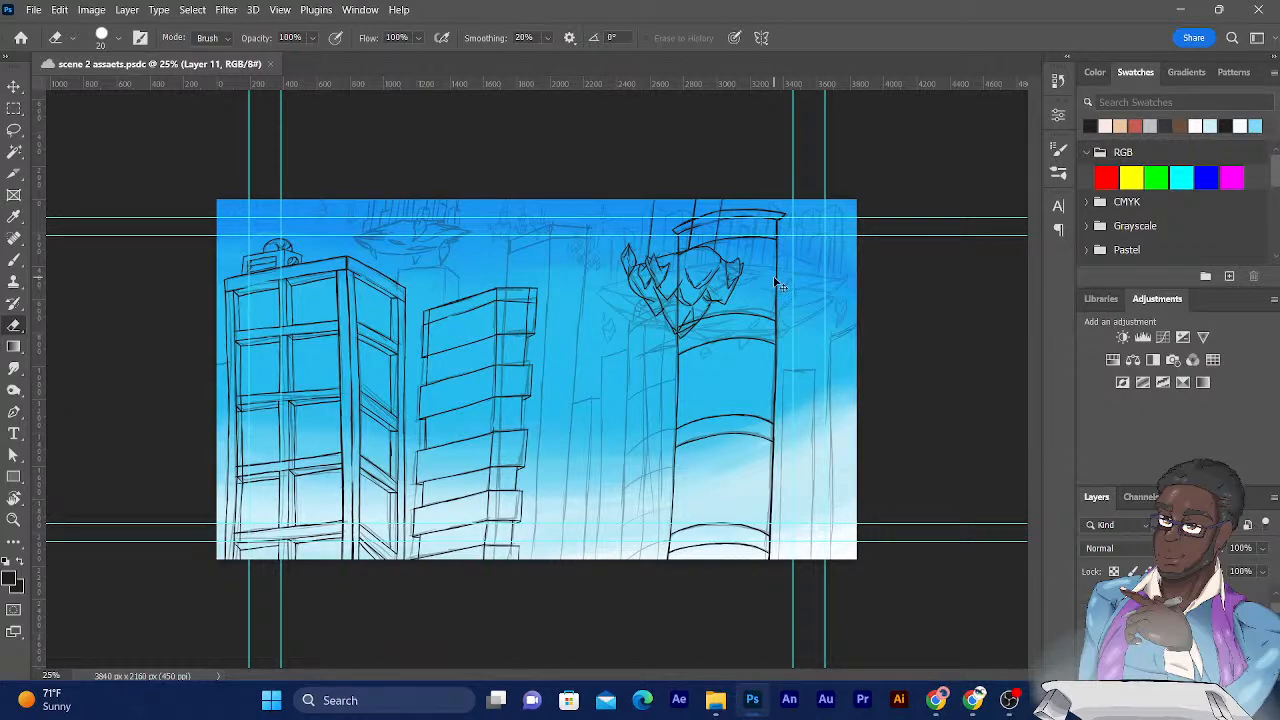
{"action": "key", "text": "ctrl+plus"}
{"action": "key", "text": "ctrl+plus"}
{"action": "key", "text": "ctrl+plus"}
{"action": "key", "text": "ctrl+plus"}
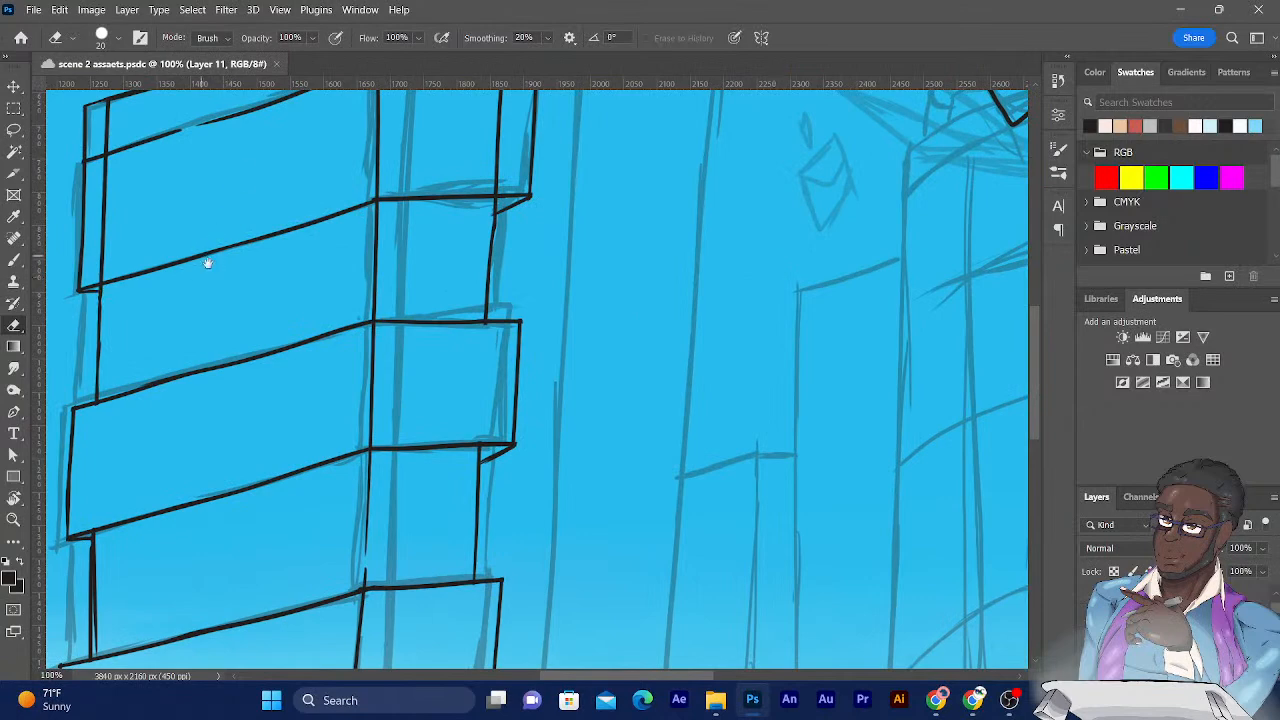
{"action": "left_click_drag", "start_coordinate": [200, 257], "coordinate": [386, 457]}
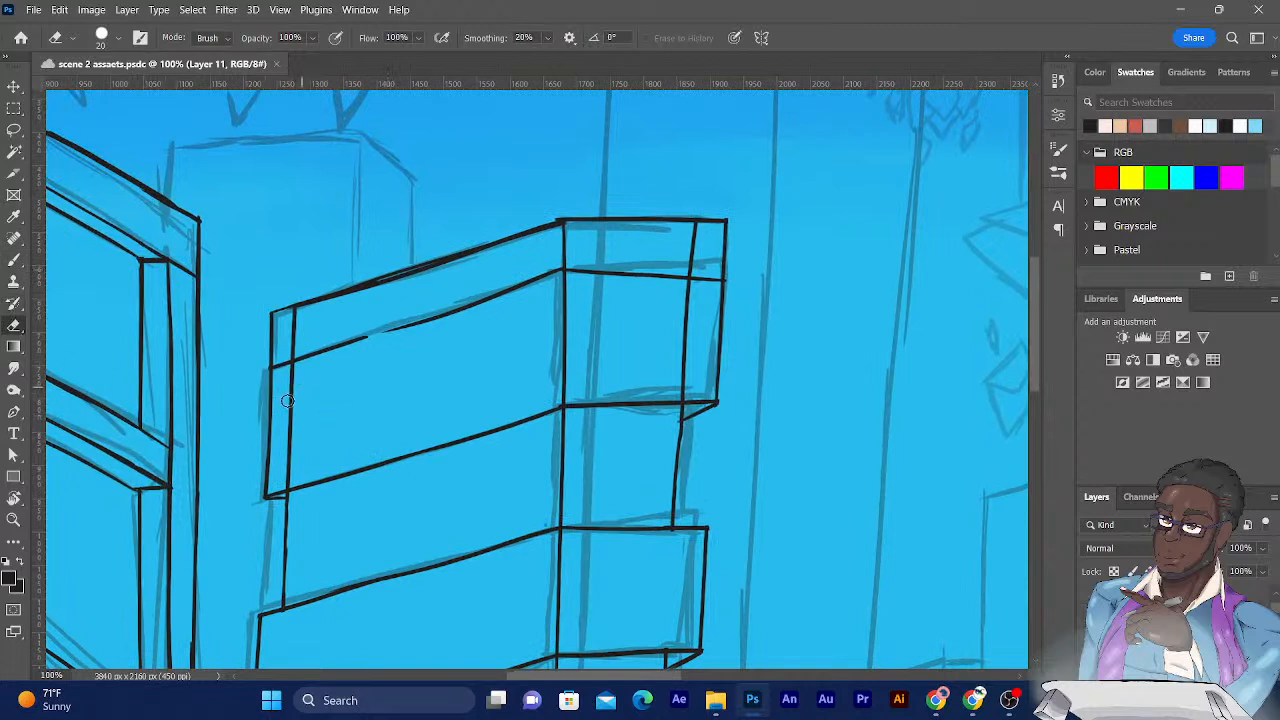
{"action": "mouse_move", "coordinate": [286, 478]}
{"action": "left_mouse_down"}
{"action": "mouse_move", "coordinate": [287, 377]}
{"action": "mouse_move", "coordinate": [301, 381]}
{"action": "left_mouse_up"}
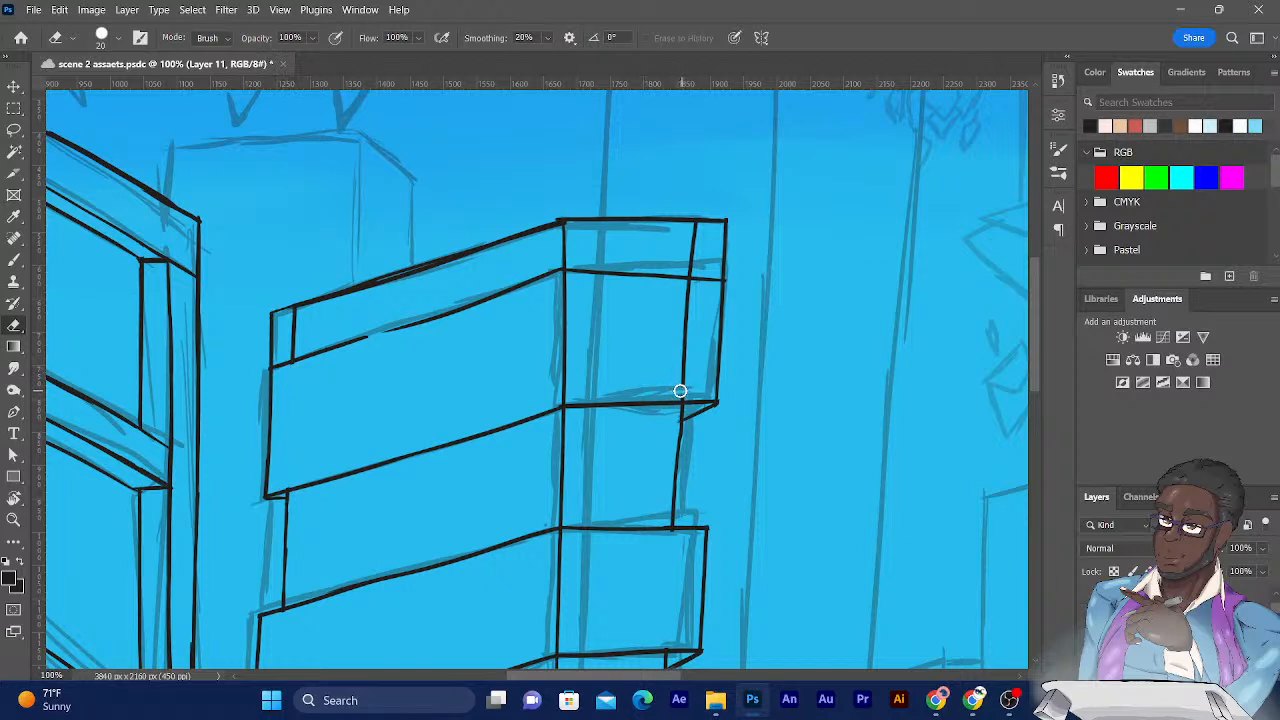
{"action": "mouse_move", "coordinate": [684, 379]}
{"action": "left_mouse_down"}
{"action": "mouse_move", "coordinate": [676, 326]}
{"action": "mouse_move", "coordinate": [689, 286]}
{"action": "mouse_move", "coordinate": [677, 286]}
{"action": "mouse_move", "coordinate": [687, 289]}
{"action": "left_mouse_up"}
Add a new layer and hide the crystal line art in front of the round tower.
{"action": "mouse_move", "coordinate": [751, 346]}
{"action": "left_mouse_down"}
{"action": "mouse_move", "coordinate": [766, 134]}
{"action": "mouse_move", "coordinate": [785, 95]}
{"action": "left_mouse_up"}
{"action": "left_click_drag", "start_coordinate": [731, 269], "coordinate": [749, 86]}
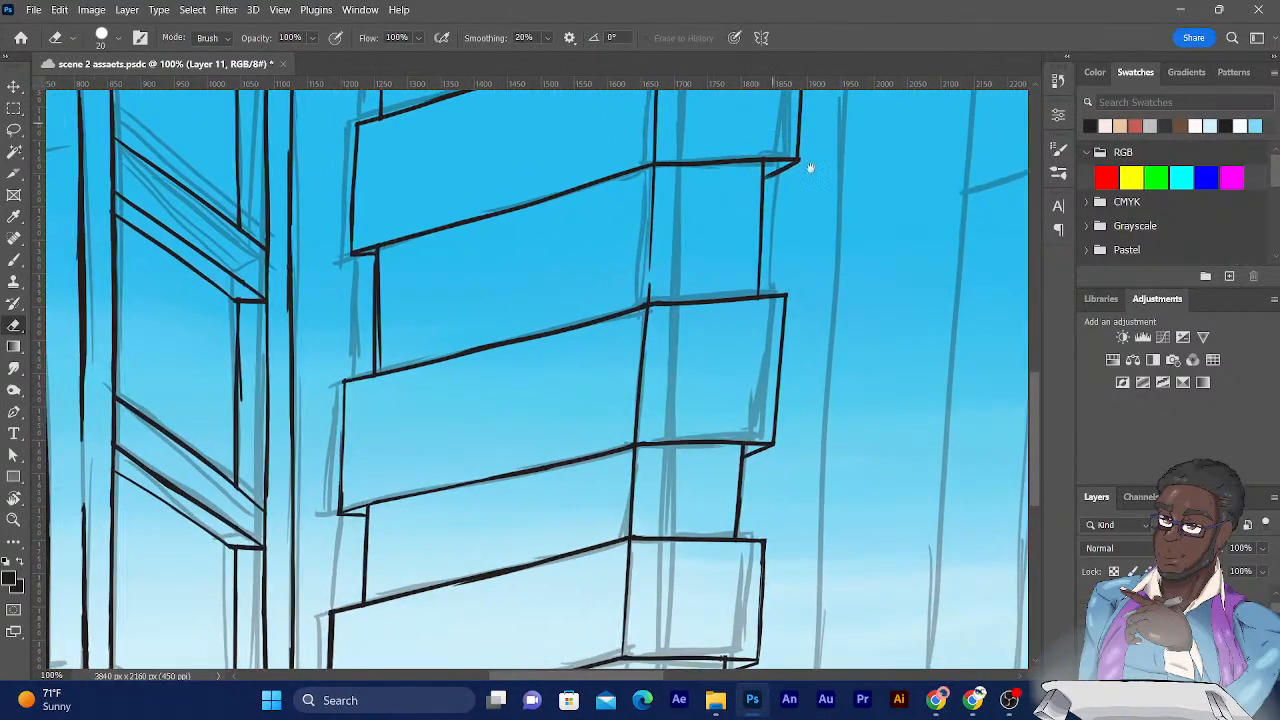
{"action": "mouse_move", "coordinate": [834, 308]}
{"action": "left_mouse_down"}
{"action": "mouse_move", "coordinate": [669, 417]}
{"action": "mouse_move", "coordinate": [749, 289]}
{"action": "mouse_move", "coordinate": [626, 430]}
{"action": "left_mouse_up"}
{"action": "left_click_drag", "start_coordinate": [780, 266], "coordinate": [664, 396]}
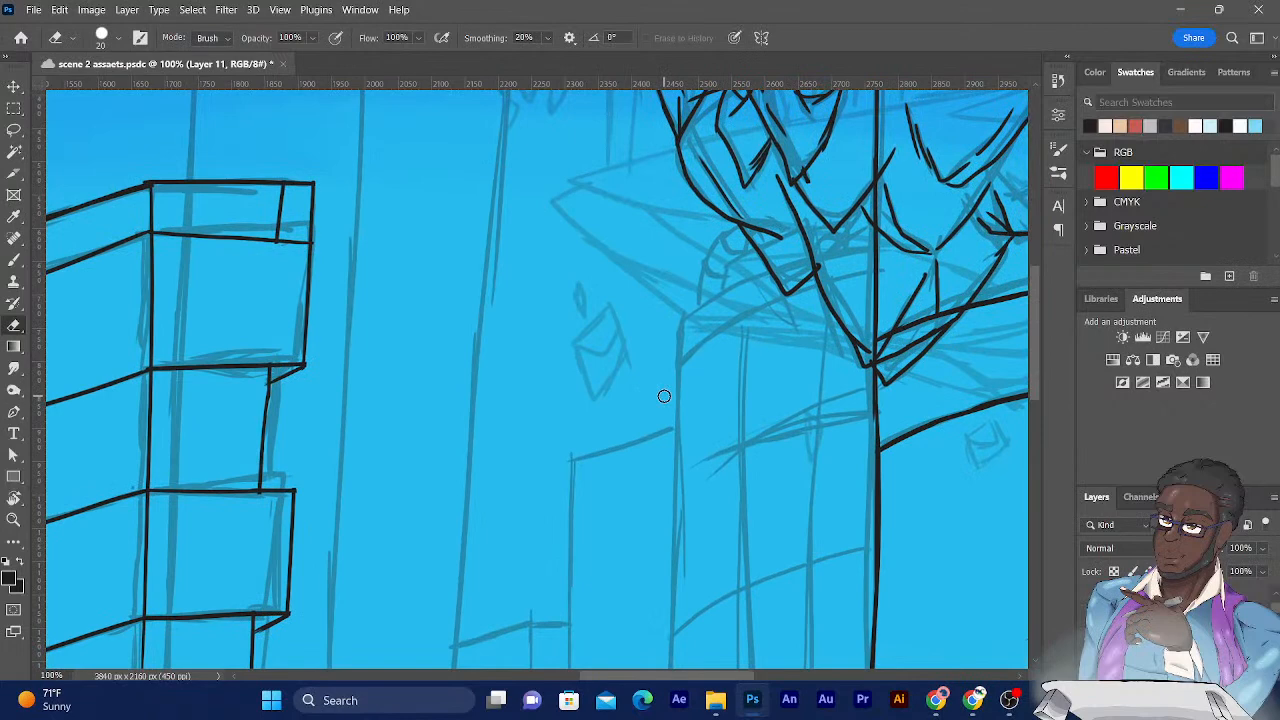
{"action": "left_click_drag", "start_coordinate": [703, 300], "coordinate": [610, 344]}
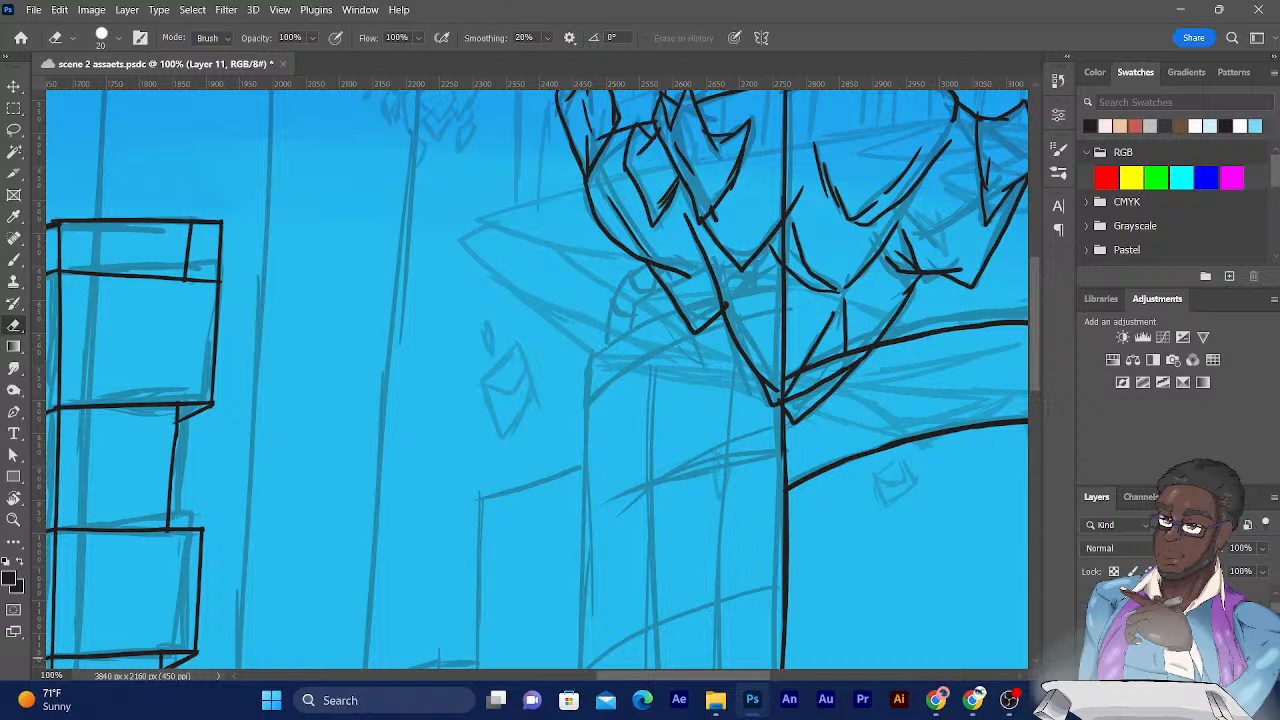
{"action": "left_click", "coordinate": [1190, 660]}
{"action": "left_click", "coordinate": [1089, 660]}
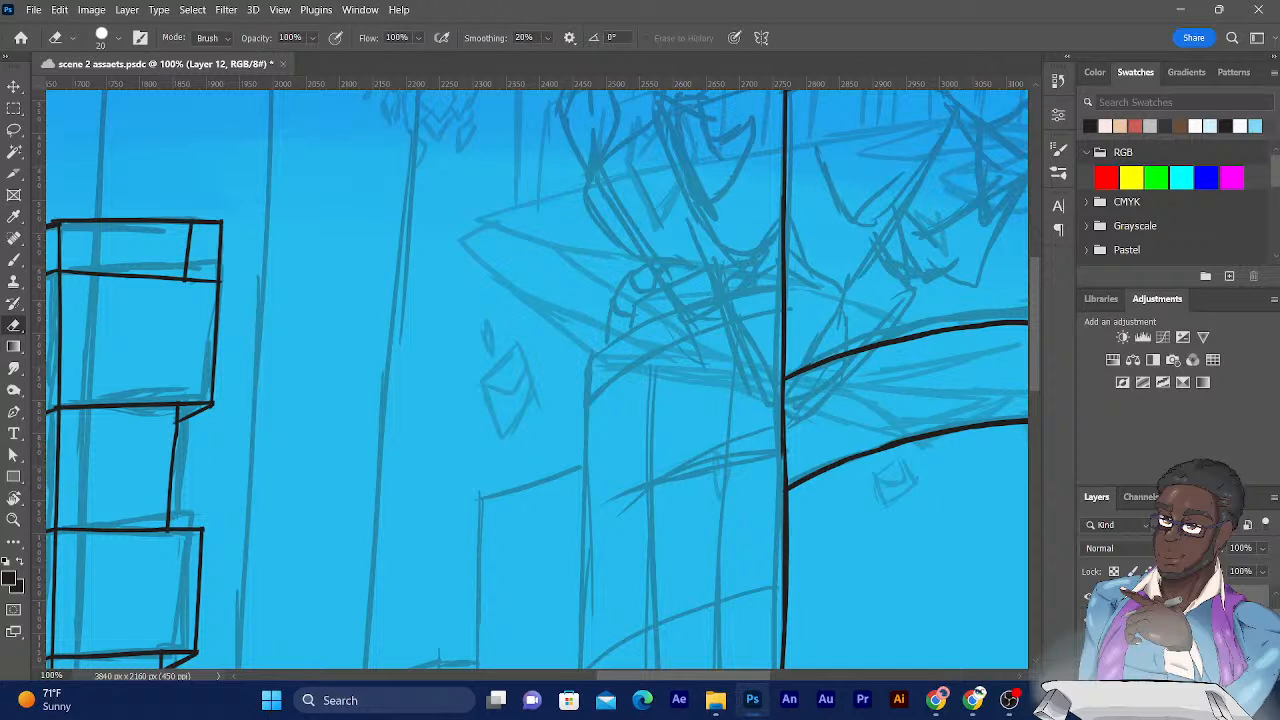
{"action": "left_click_drag", "start_coordinate": [646, 354], "coordinate": [538, 375]}
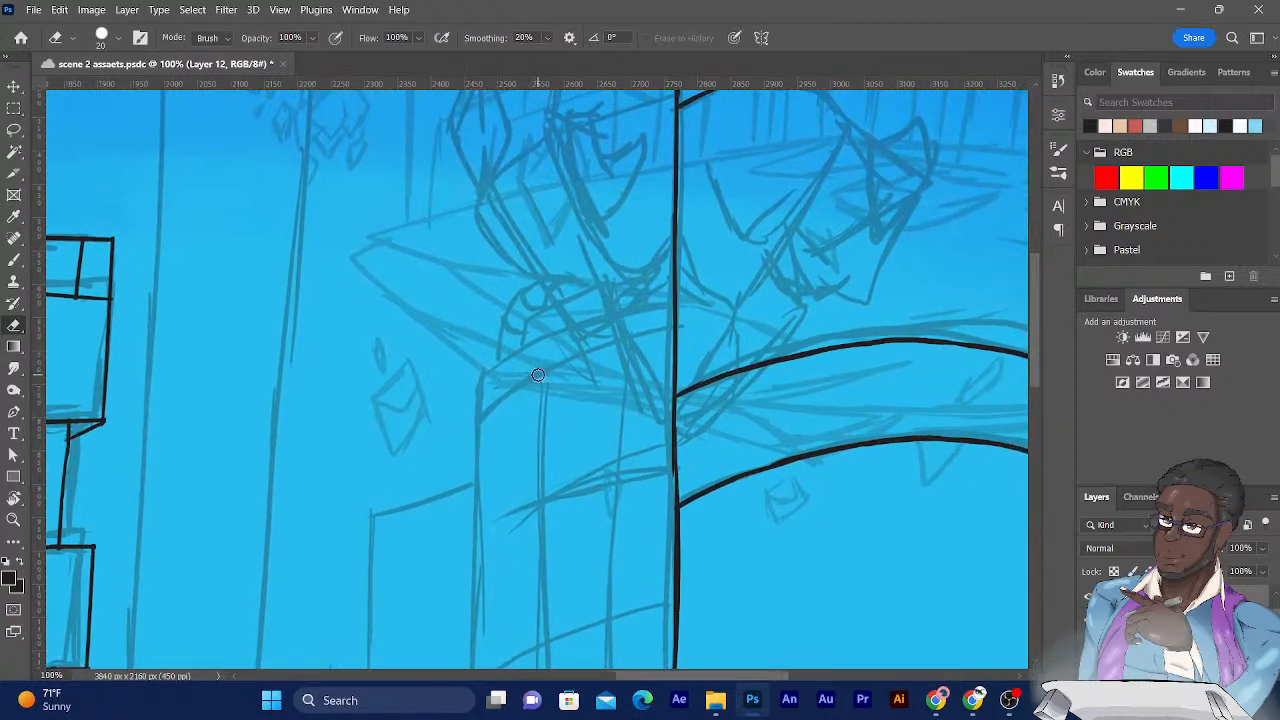
{"action": "scroll", "coordinate": [538, 375], "scroll_direction": "down", "scroll_amount": 5}
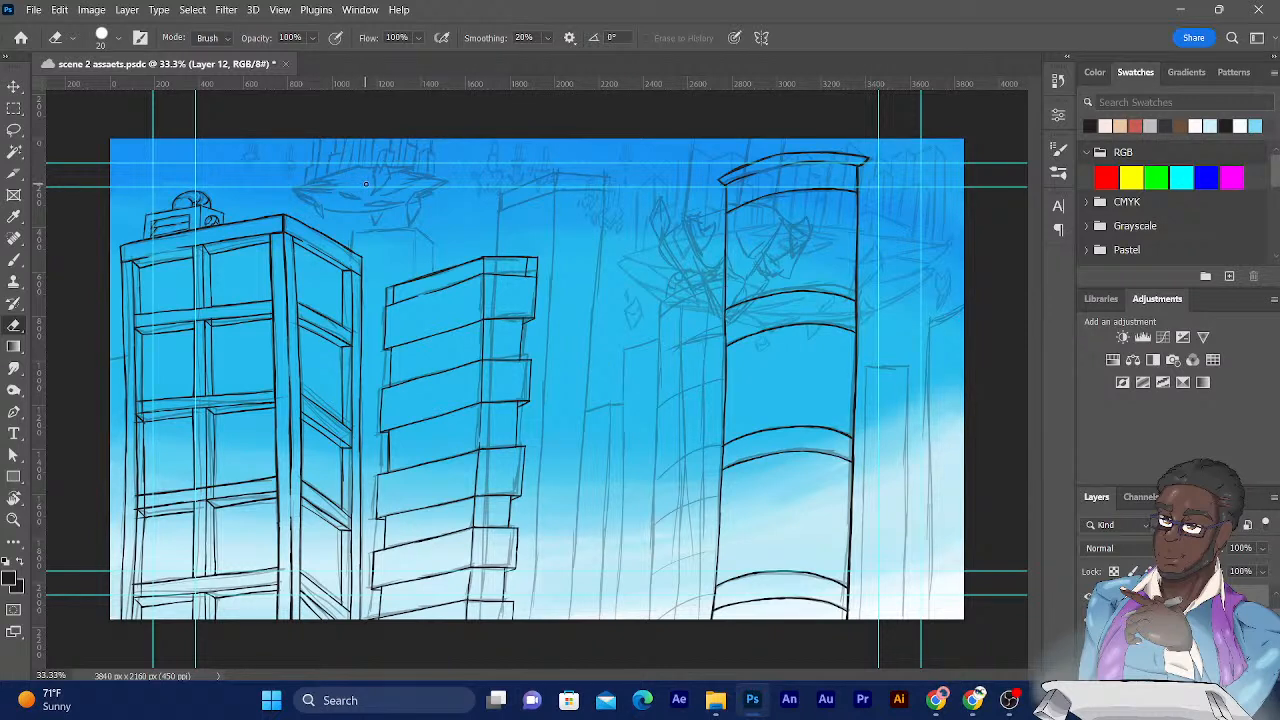
Hide the line art of the stepped building, the large windowed building and the round tower, leaving the rough sketch.
{"action": "left_click", "coordinate": [1087, 598]}
{"action": "left_click", "coordinate": [1087, 626]}
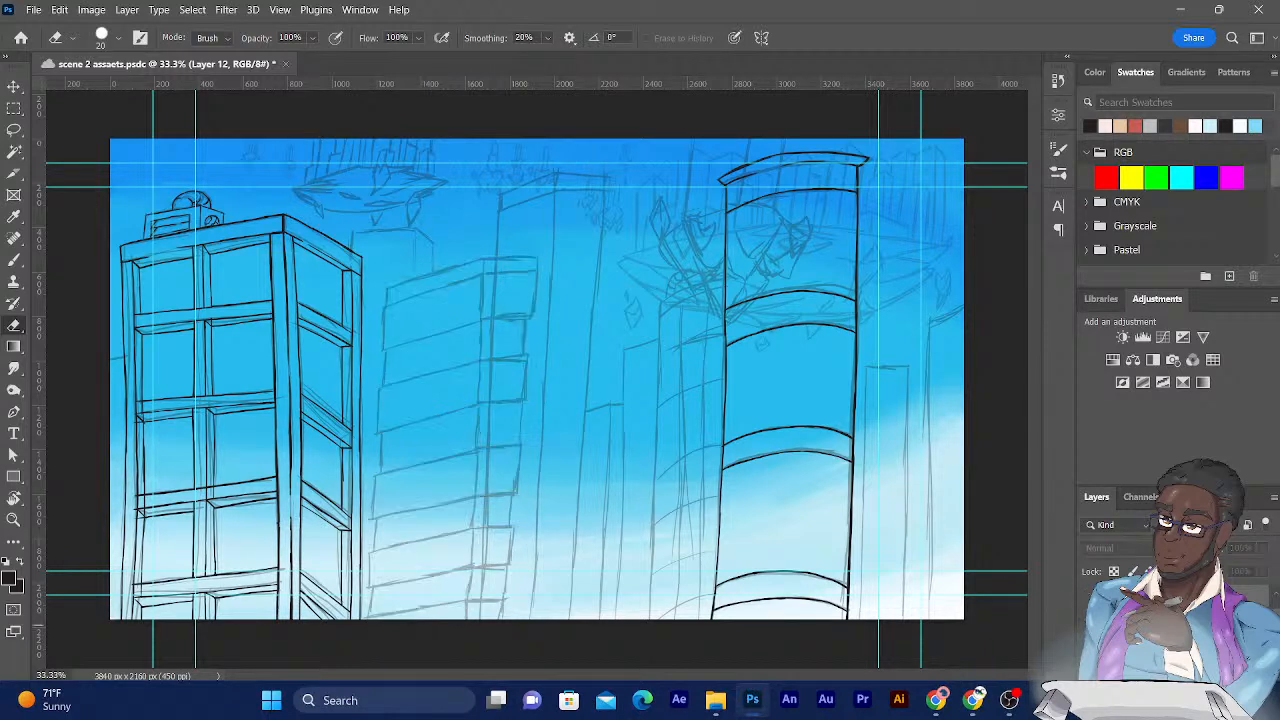
{"action": "scroll", "coordinate": [1087, 610], "scroll_direction": "down", "scroll_amount": 5}
{"action": "left_click", "coordinate": [1089, 592]}
{"action": "left_click", "coordinate": [1088, 639]}
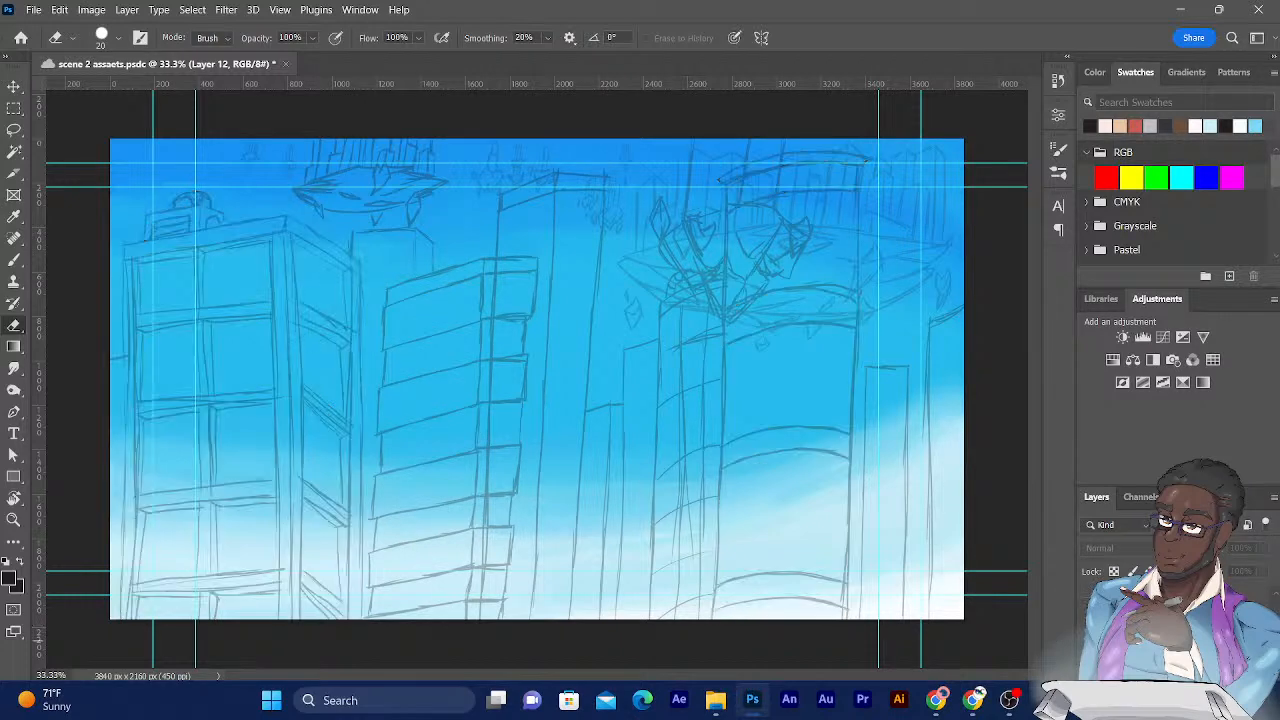
On a new layer, ink the sloped roof line and left vertical of the building at the scene's right edge.
{"action": "left_click", "coordinate": [1160, 650]}
{"action": "left_click", "coordinate": [1160, 616]}
{"action": "left_click", "coordinate": [1230, 673]}
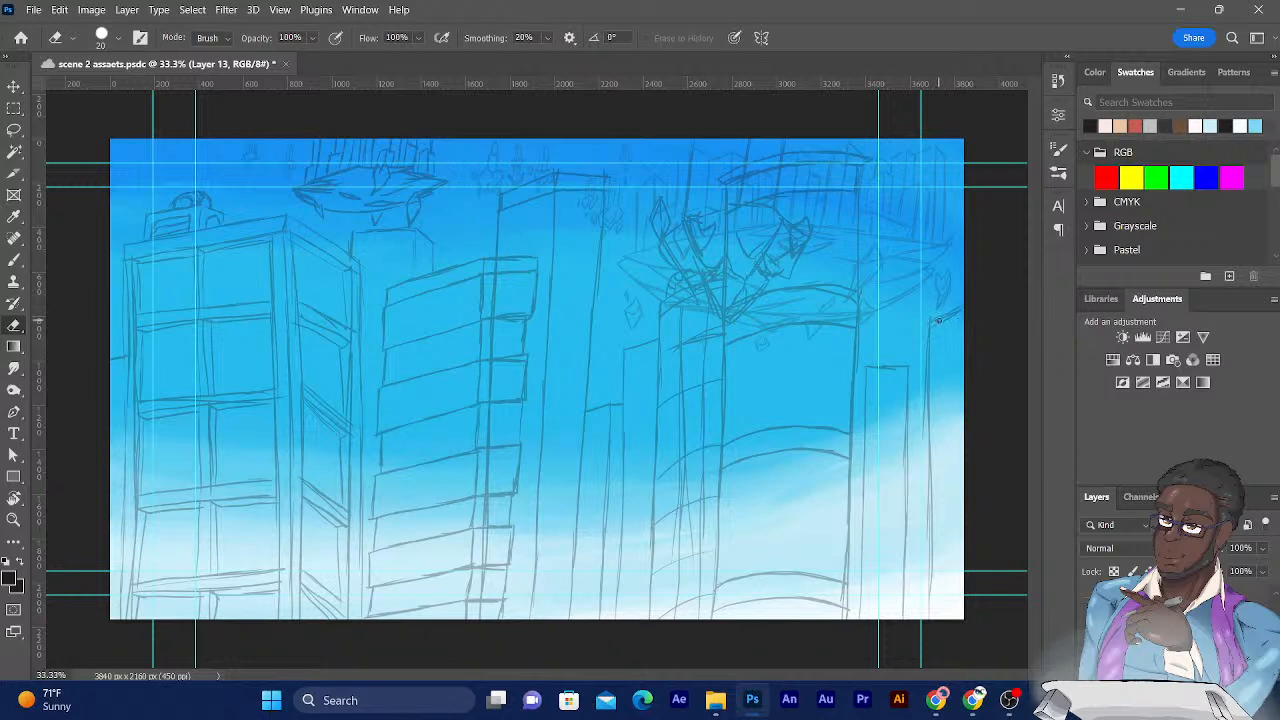
{"action": "key", "text": "b"}
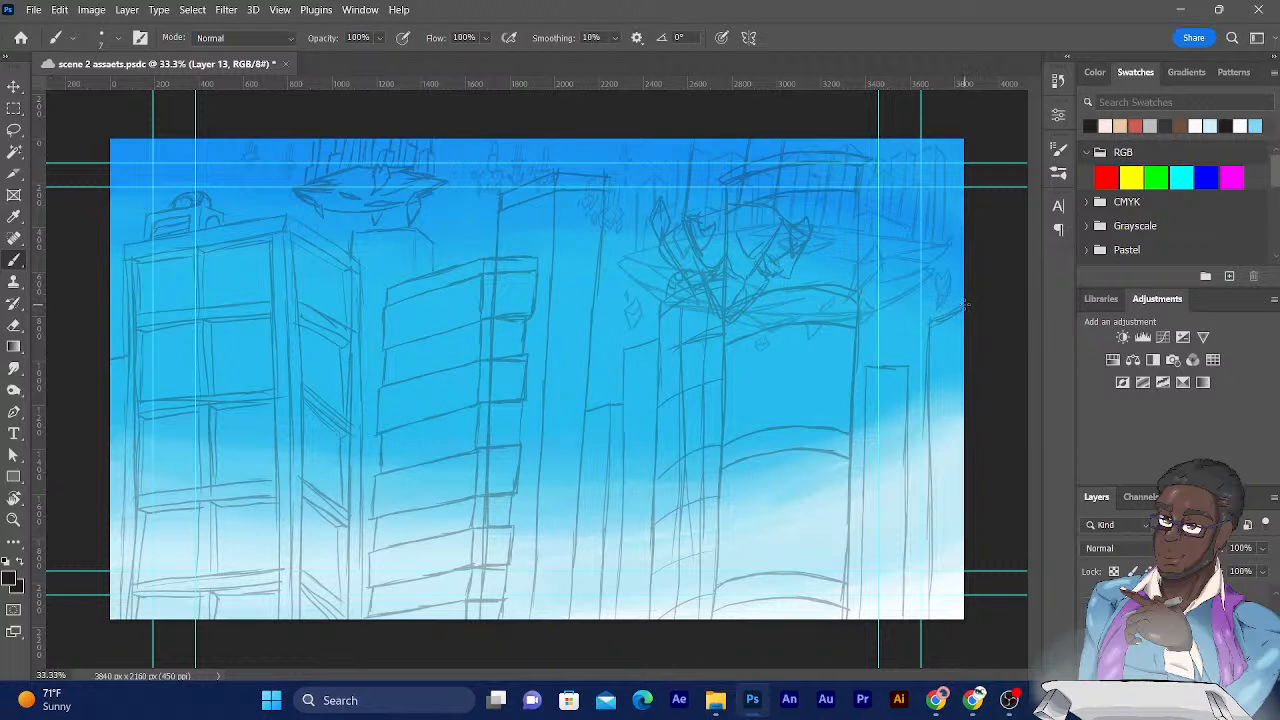
{"action": "mouse_move", "coordinate": [964, 306]}
{"action": "left_mouse_down"}
{"action": "mouse_move", "coordinate": [928, 324]}
{"action": "mouse_move", "coordinate": [911, 716]}
{"action": "left_mouse_up"}
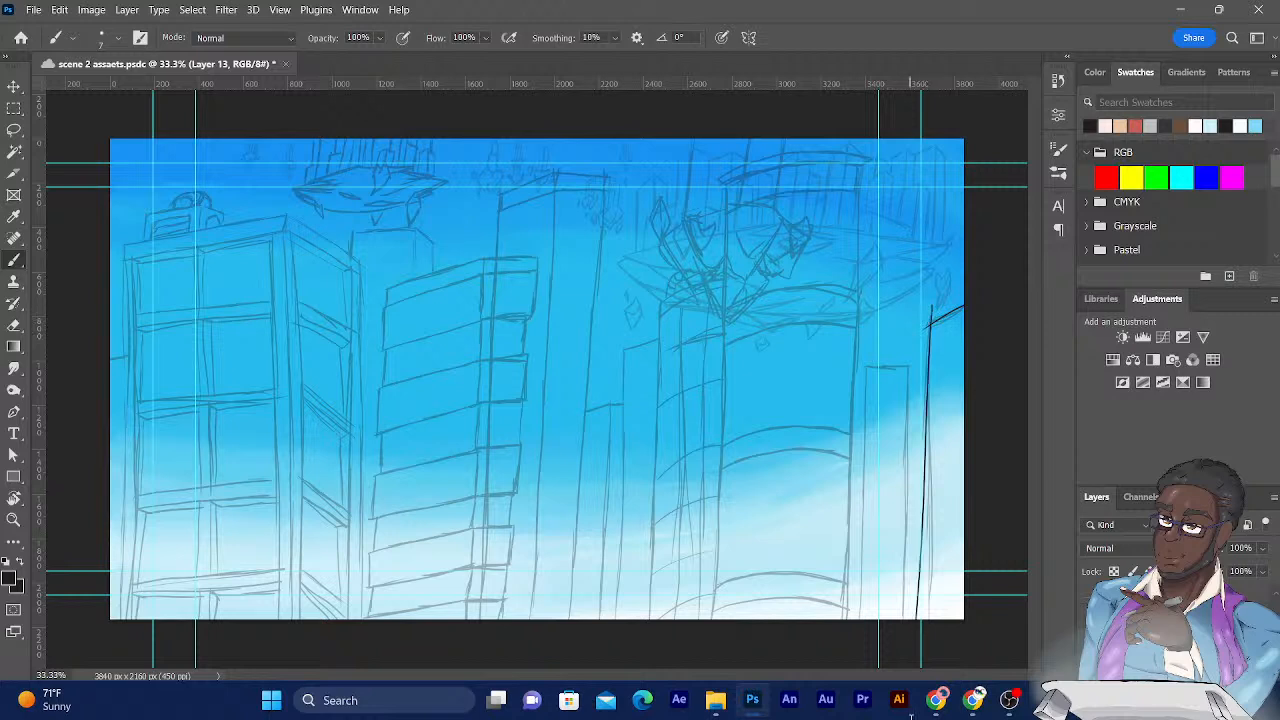
{"action": "key", "text": "ctrl+z"}
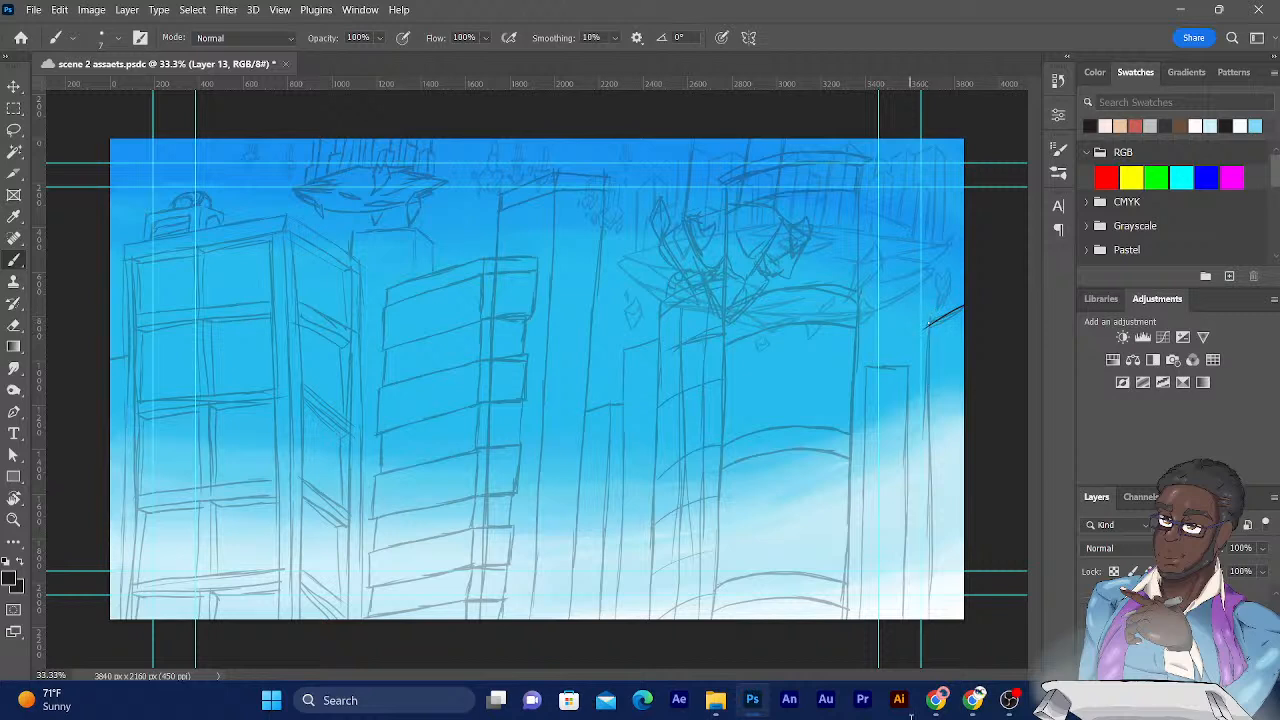
{"action": "left_click_drag", "start_coordinate": [934, 310], "coordinate": [929, 633]}
{"action": "left_click_drag", "start_coordinate": [931, 515], "coordinate": [926, 622]}
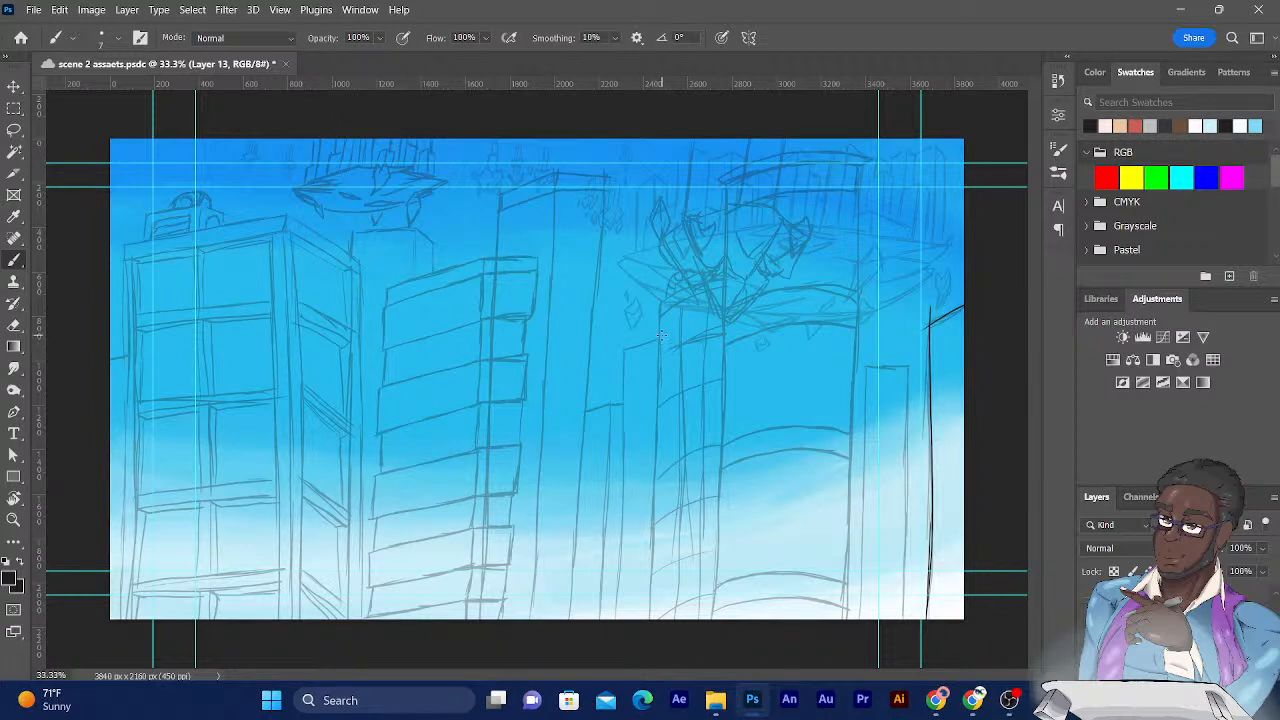
Ink the sloped roof line and both verticals of the front face of the narrow building left of the round tower.
{"action": "left_click_drag", "start_coordinate": [661, 338], "coordinate": [660, 565]}
{"action": "key", "text": "ctrl+z"}
{"action": "left_click_drag", "start_coordinate": [621, 350], "coordinate": [676, 333]}
{"action": "left_click_drag", "start_coordinate": [622, 342], "coordinate": [626, 656]}
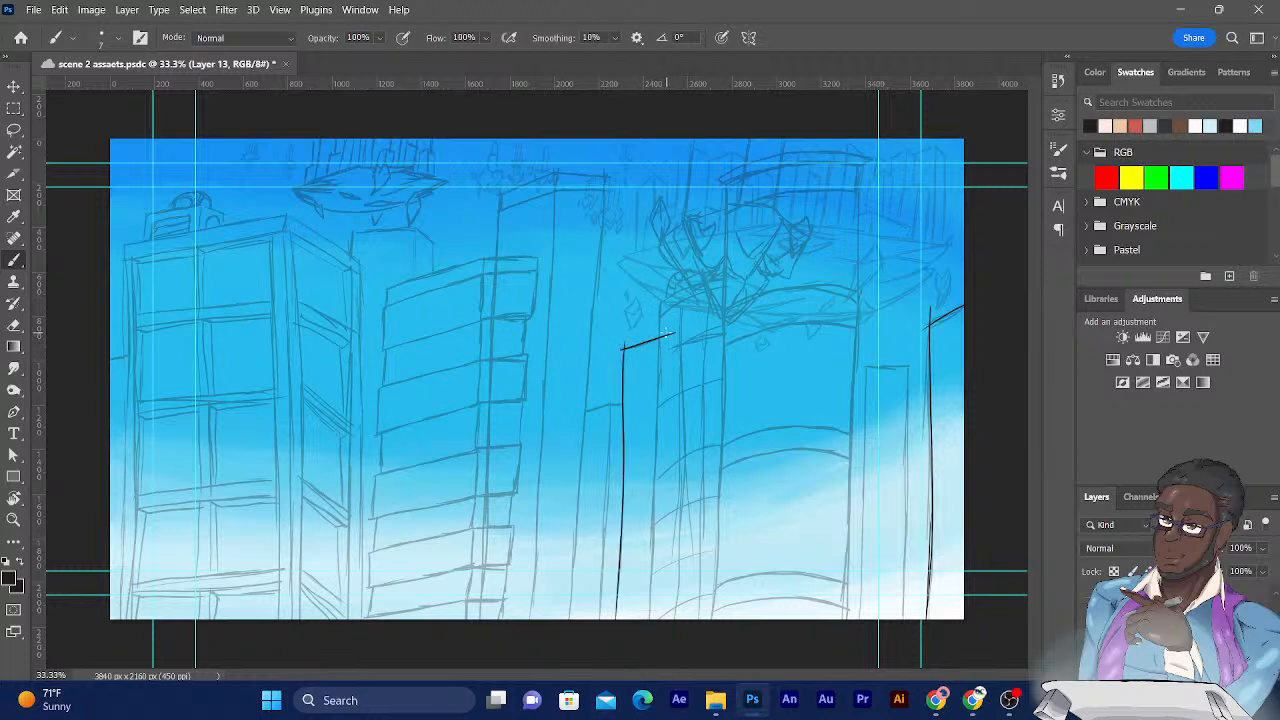
{"action": "mouse_move", "coordinate": [661, 337]}
{"action": "left_mouse_down"}
{"action": "mouse_move", "coordinate": [651, 615]}
{"action": "mouse_move", "coordinate": [664, 659]}
{"action": "mouse_move", "coordinate": [651, 618]}
{"action": "left_mouse_up"}
{"action": "left_click_drag", "start_coordinate": [653, 576], "coordinate": [654, 630]}
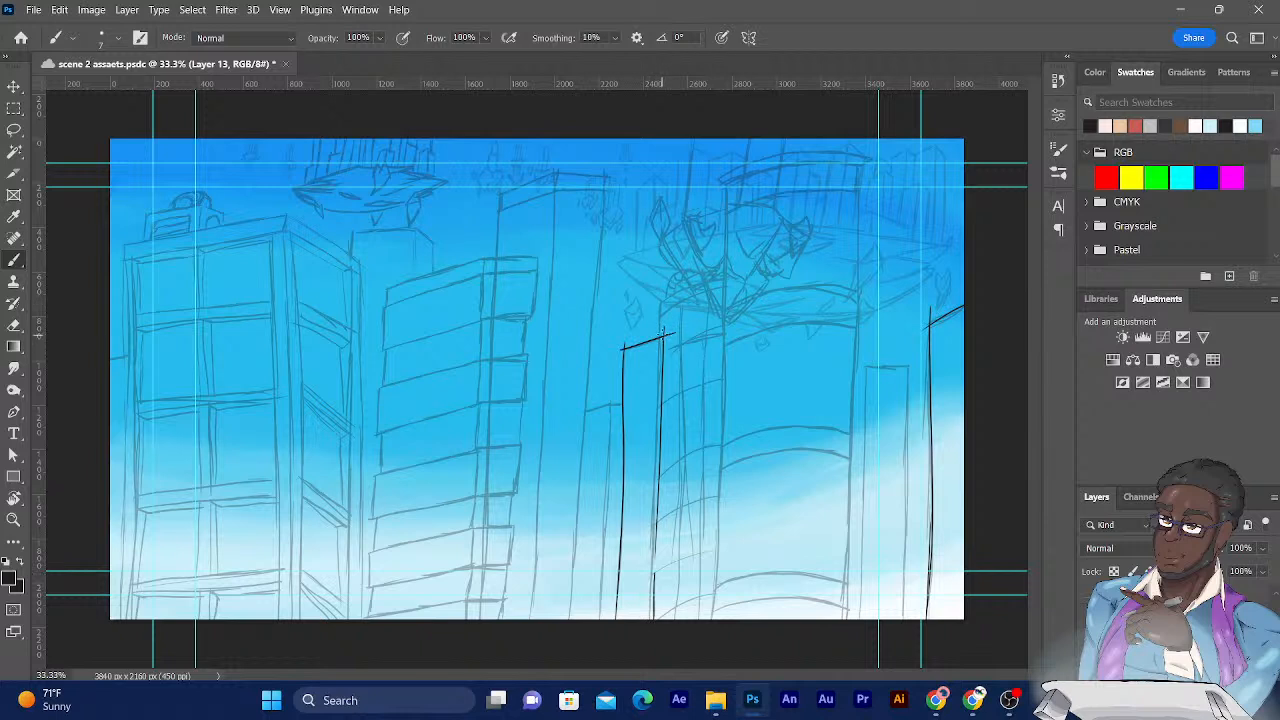
Ink the narrow building's side face with a short roof edge sloping down to a right vertical.
{"action": "left_click_drag", "start_coordinate": [665, 335], "coordinate": [678, 353]}
{"action": "key", "text": "ctrl+z"}
{"action": "mouse_move", "coordinate": [662, 332]}
{"action": "left_mouse_down"}
{"action": "mouse_move", "coordinate": [678, 352]}
{"action": "mouse_move", "coordinate": [678, 560]}
{"action": "left_mouse_up"}
{"action": "left_click_drag", "start_coordinate": [677, 458], "coordinate": [676, 618]}
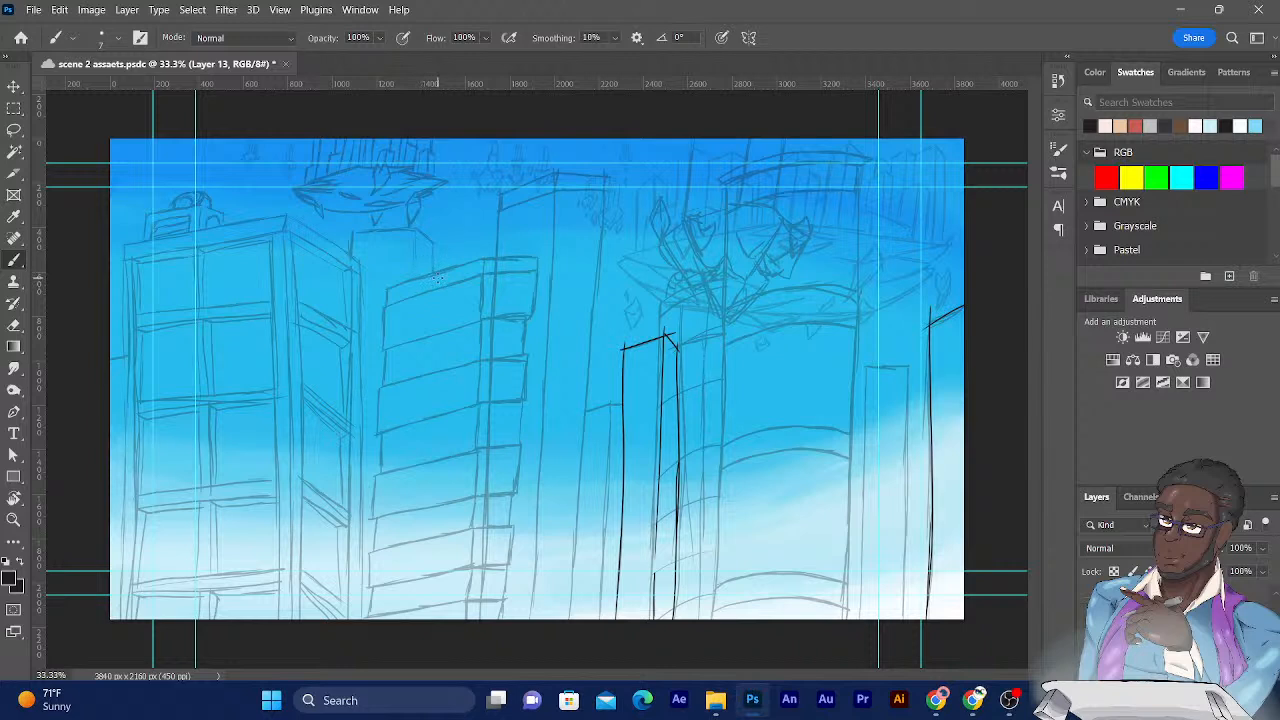
Erase the overshooting line ends around the narrow building's roof and save the document.
{"action": "left_click", "coordinate": [14, 324]}
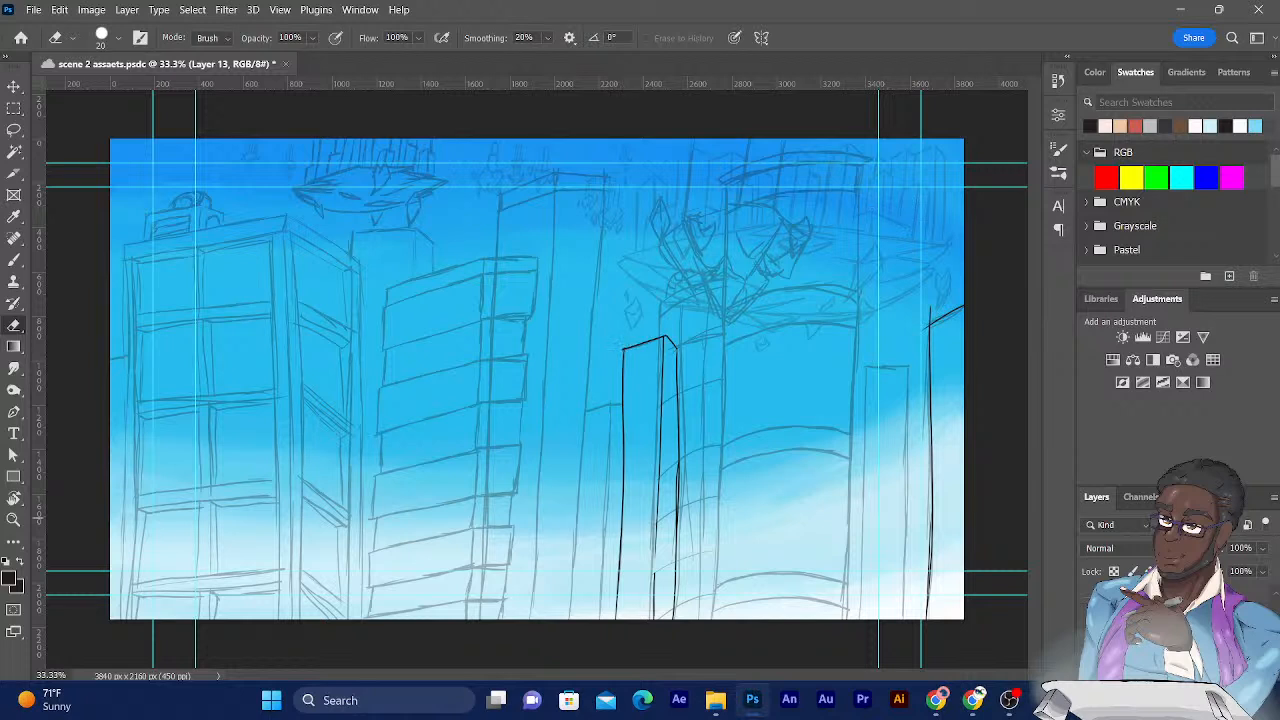
{"action": "key", "text": "ctrl+s"}
{"action": "left_click_drag", "start_coordinate": [905, 367], "coordinate": [853, 365]}
{"action": "left_click", "coordinate": [14, 260]}
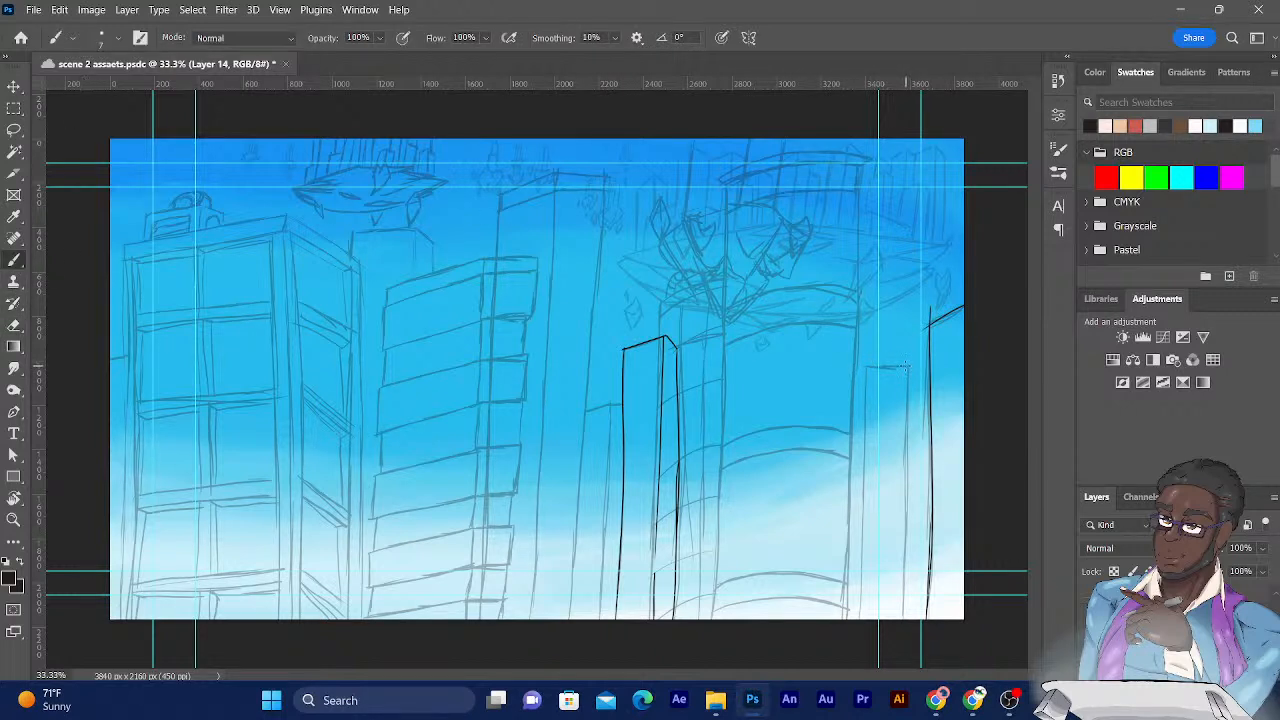
{"action": "left_click_drag", "start_coordinate": [908, 365], "coordinate": [862, 366]}
{"action": "left_click_drag", "start_coordinate": [866, 361], "coordinate": [852, 619]}
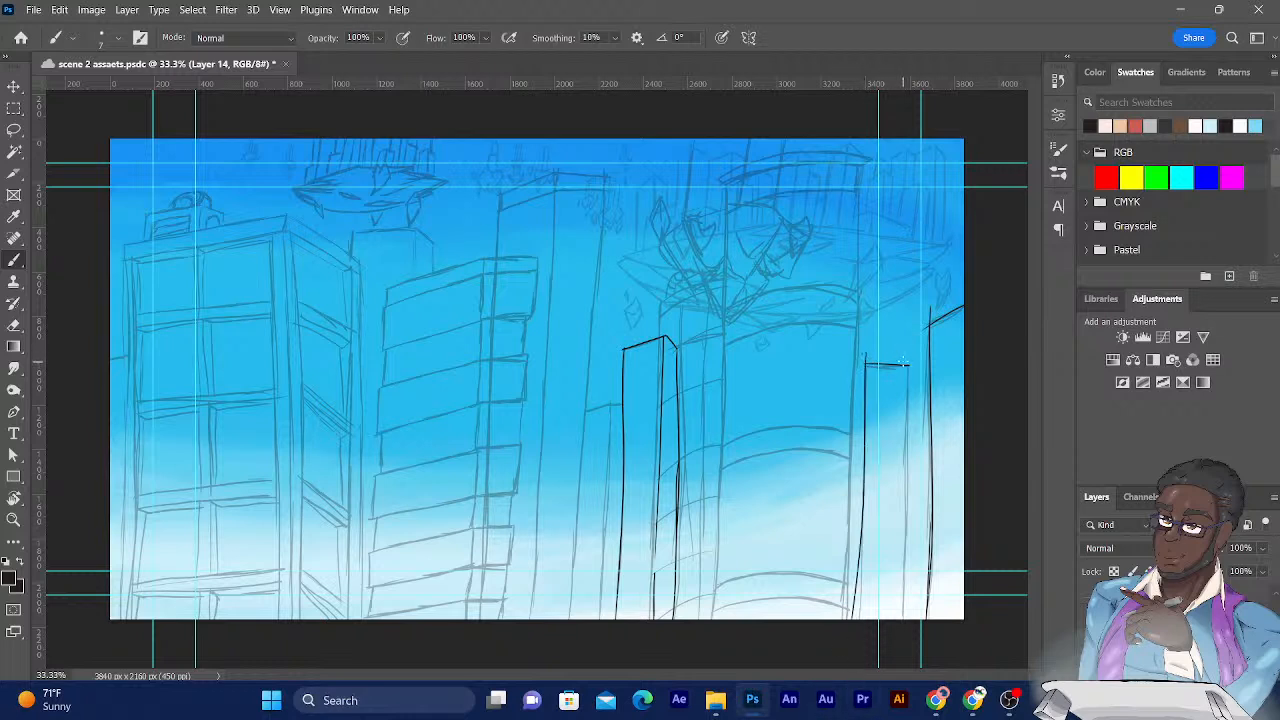
{"action": "left_click_drag", "start_coordinate": [908, 358], "coordinate": [898, 619]}
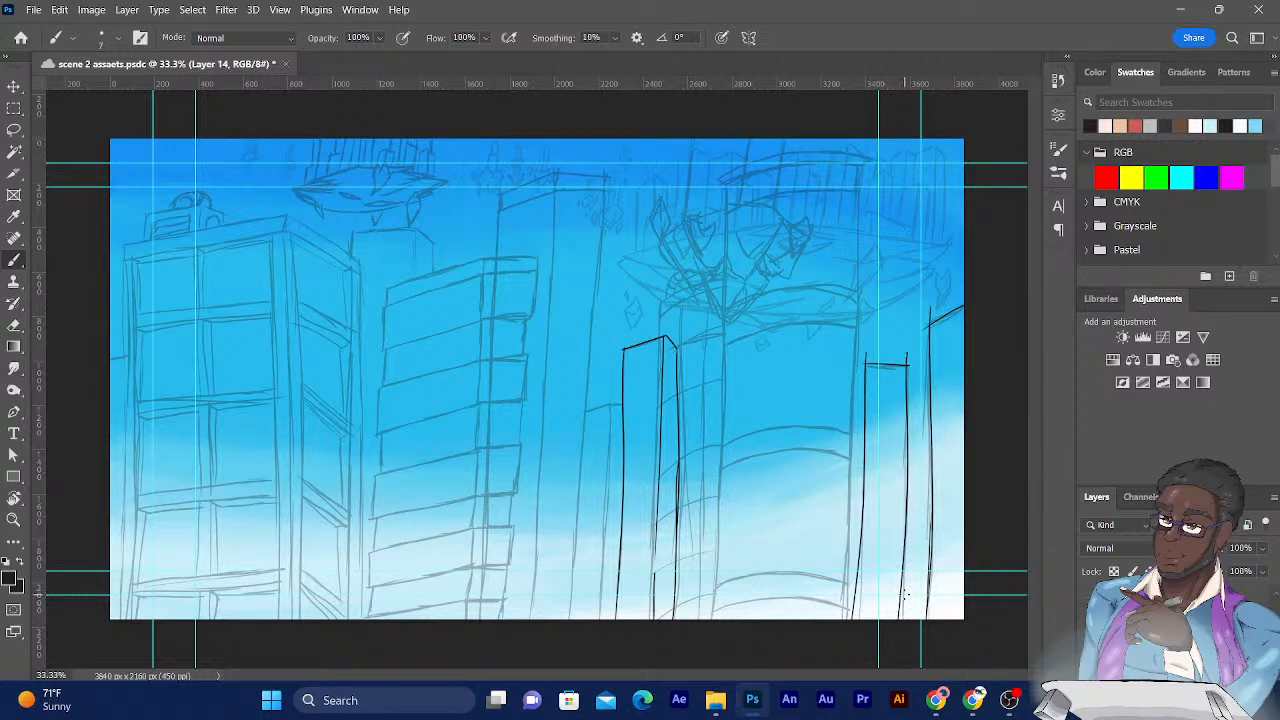
{"action": "key", "text": "ctrl+z"}
{"action": "key", "text": "ctrl+z"}
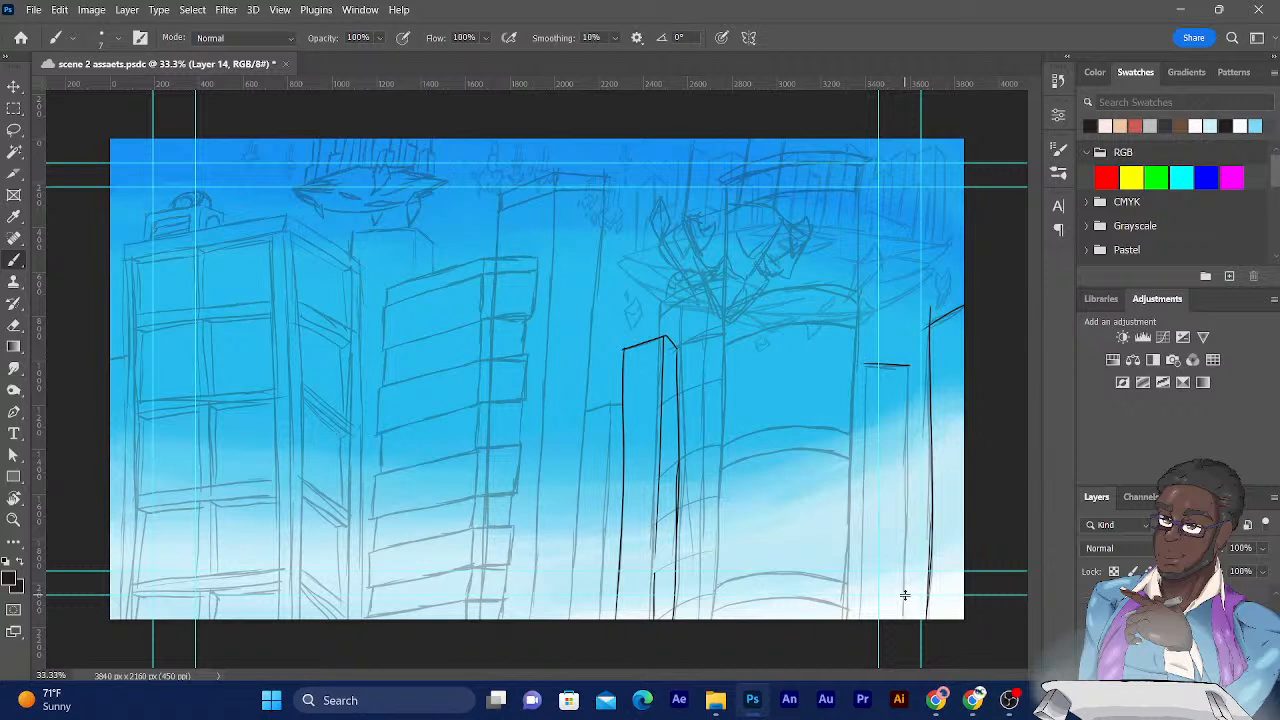
{"action": "key", "text": "ctrl+z"}
Draw a dark filled rectangle without a stroke, about 222 by 1178 px, over the flat-topped narrow building between the round tower and right-edge building.
{"action": "left_click", "coordinate": [14, 480]}
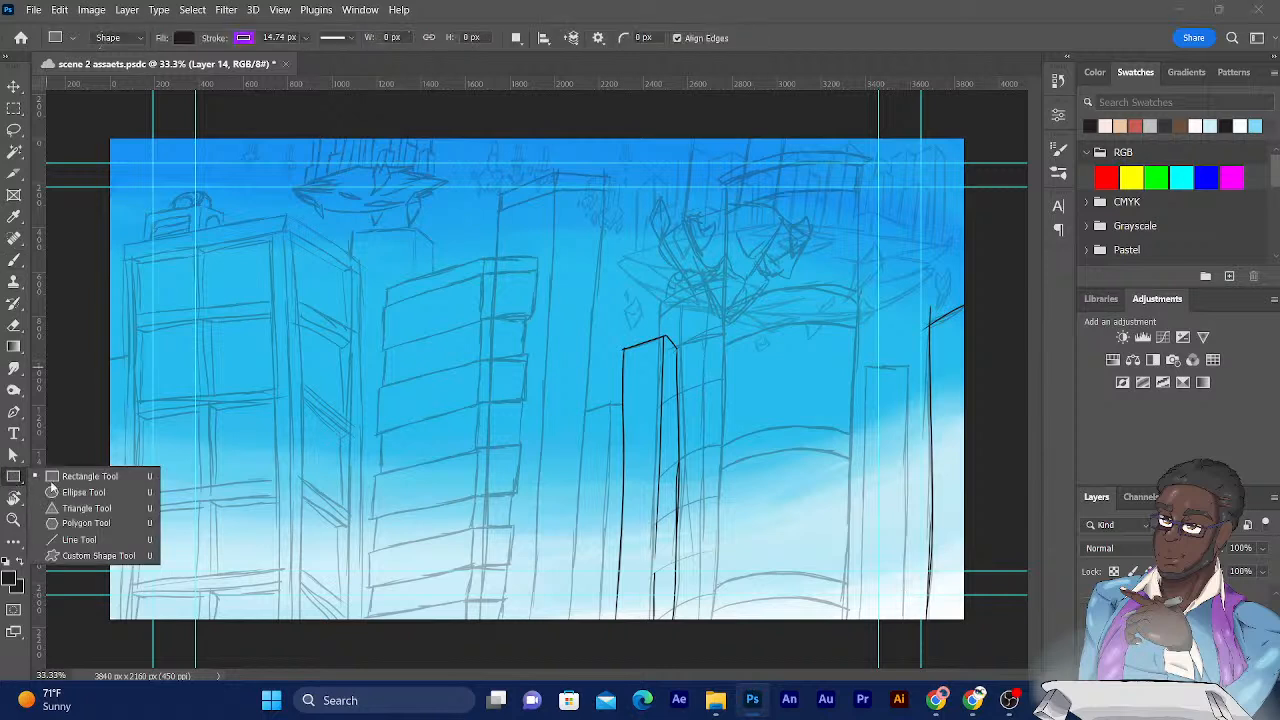
{"action": "left_click", "coordinate": [78, 482]}
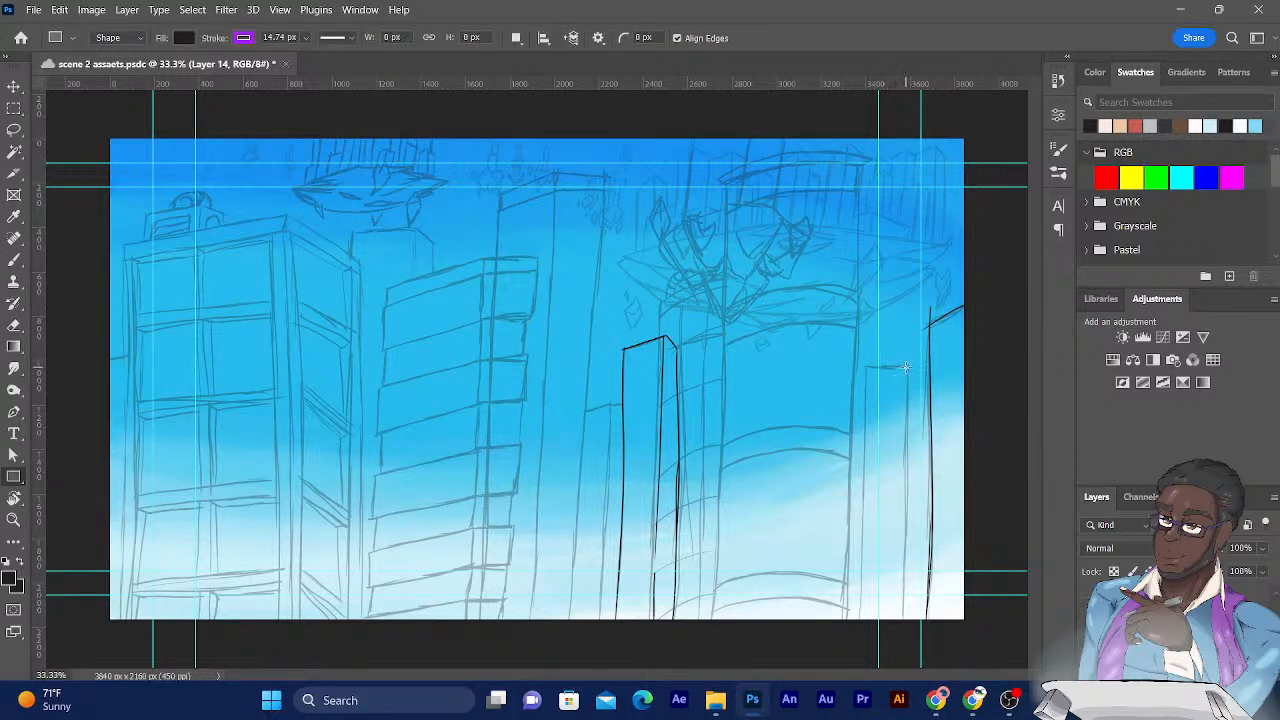
{"action": "left_click_drag", "start_coordinate": [907, 365], "coordinate": [858, 628]}
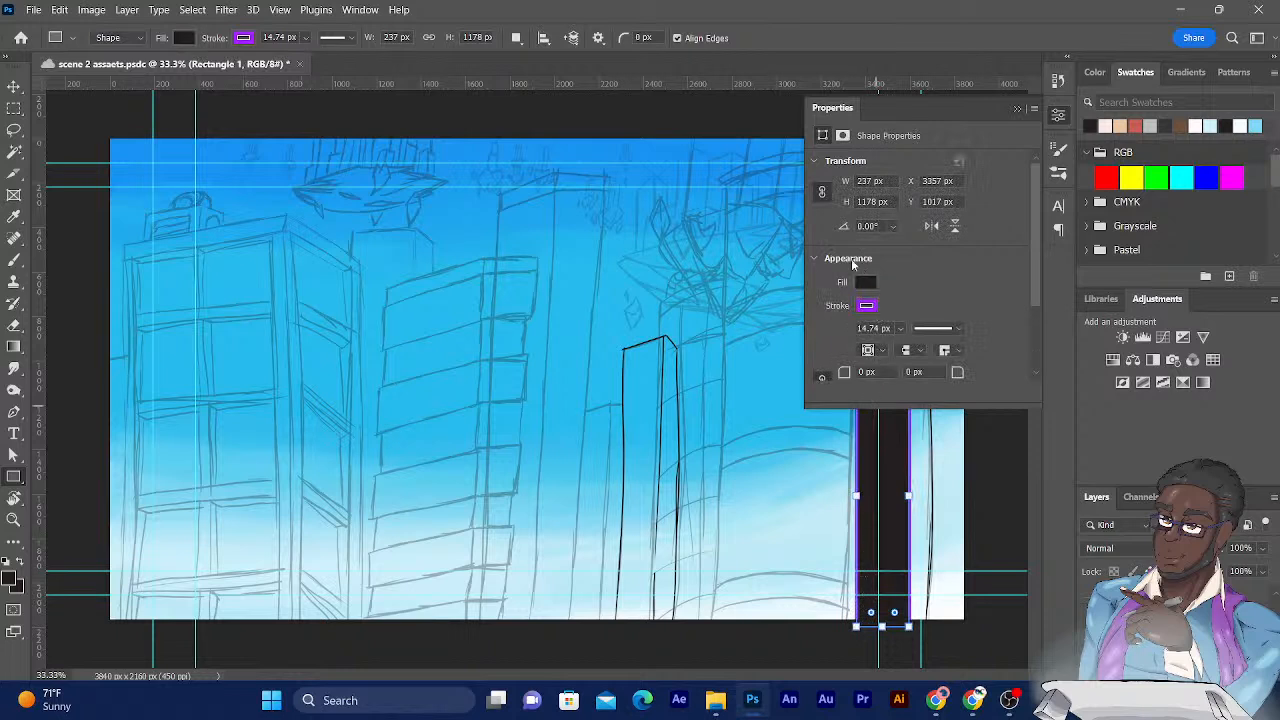
{"action": "left_click", "coordinate": [864, 306]}
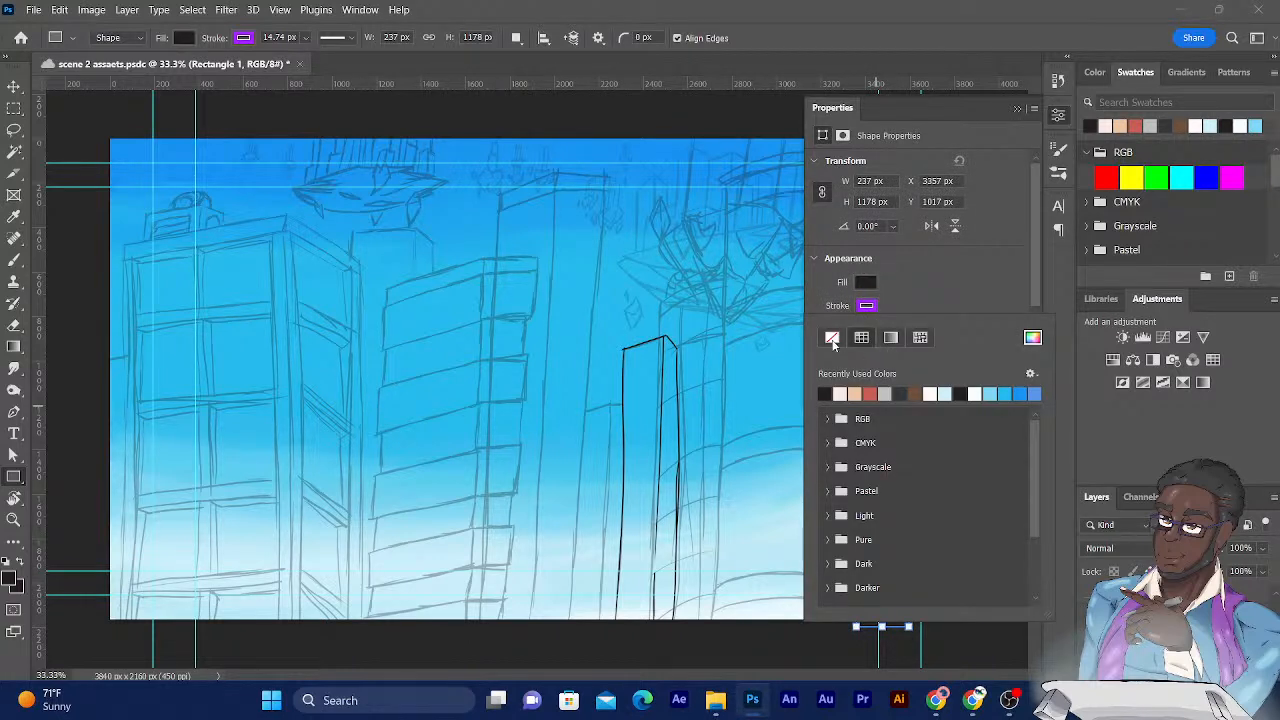
{"action": "left_click", "coordinate": [832, 339]}
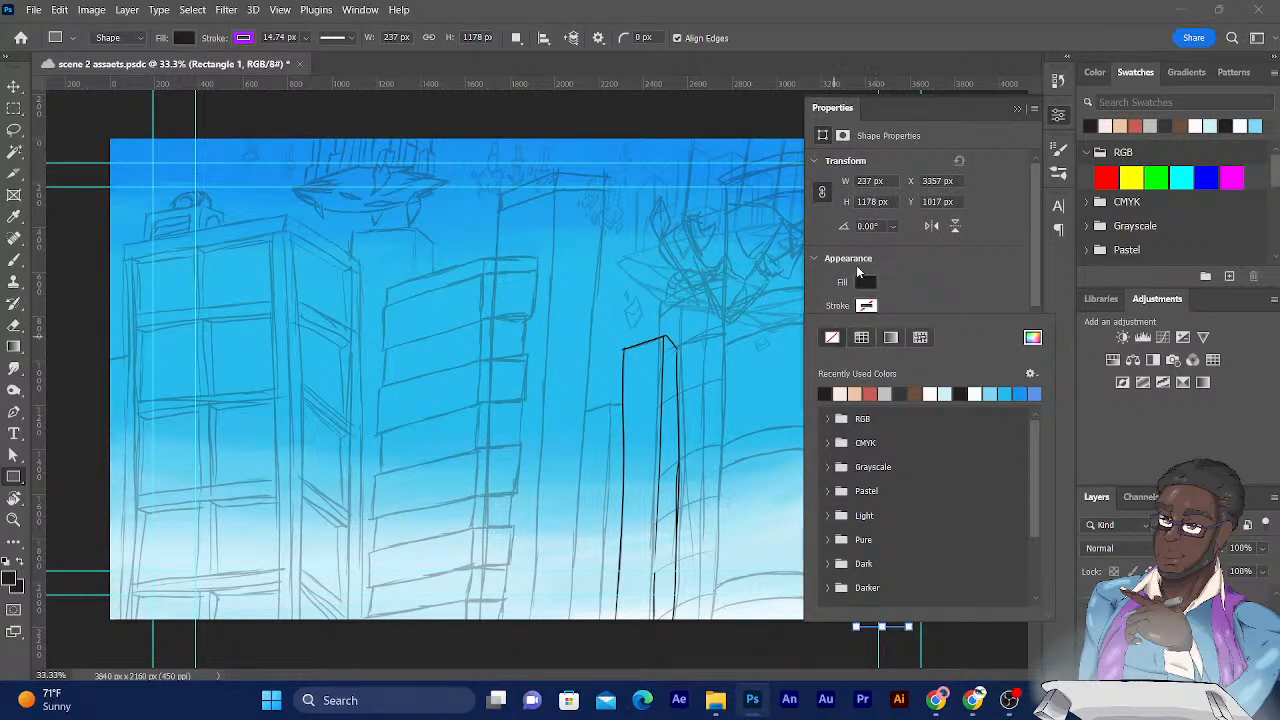
{"action": "left_click", "coordinate": [1015, 113]}
{"action": "left_click", "coordinate": [1016, 111]}
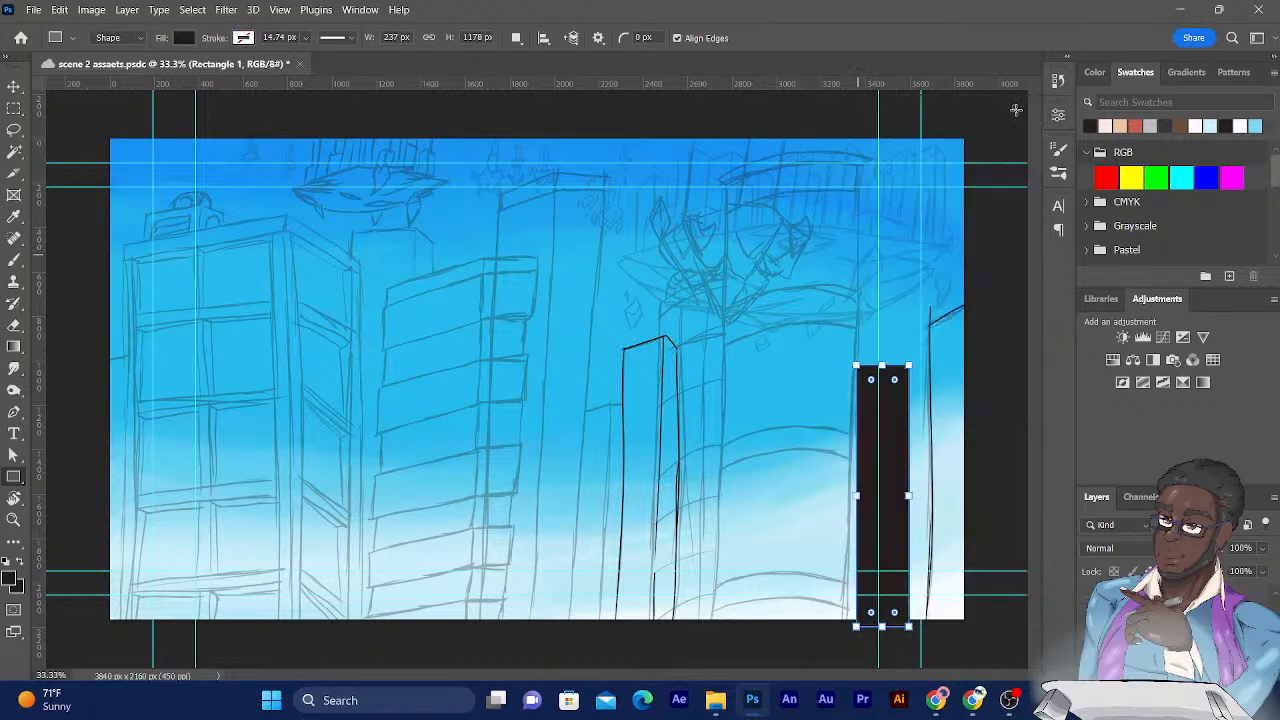
{"action": "left_click_drag", "start_coordinate": [856, 495], "coordinate": [860, 495]}
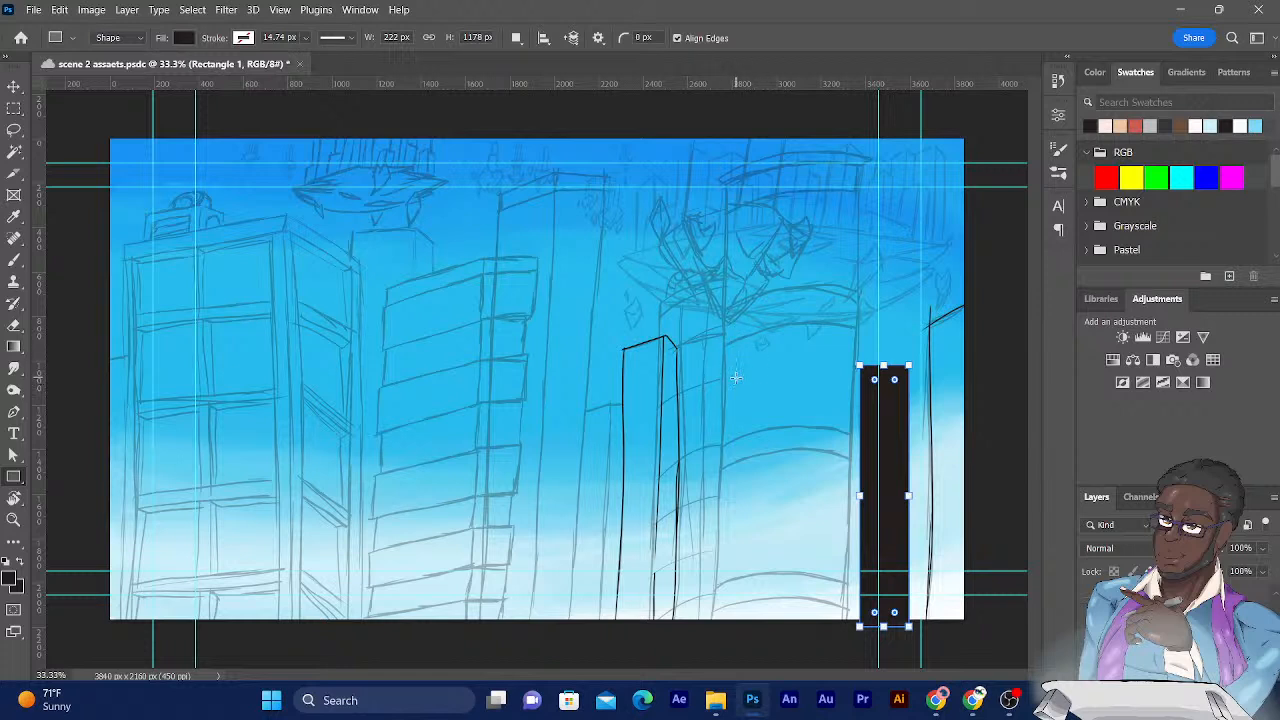
Add two more dark rectangles, about 204 by 1142 px and 173 by 1208 px, on either side of the inked narrow building.
{"action": "left_click_drag", "start_coordinate": [740, 376], "coordinate": [696, 629]}
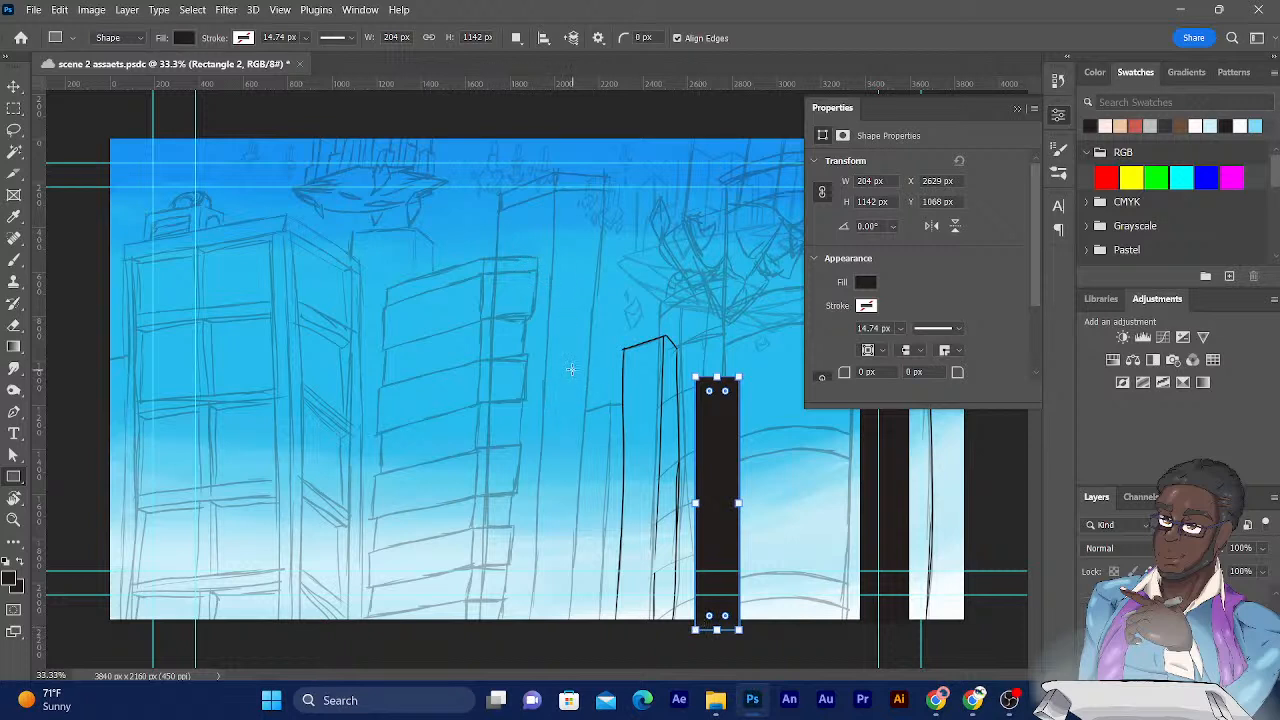
{"action": "left_click_drag", "start_coordinate": [567, 371], "coordinate": [604, 637]}
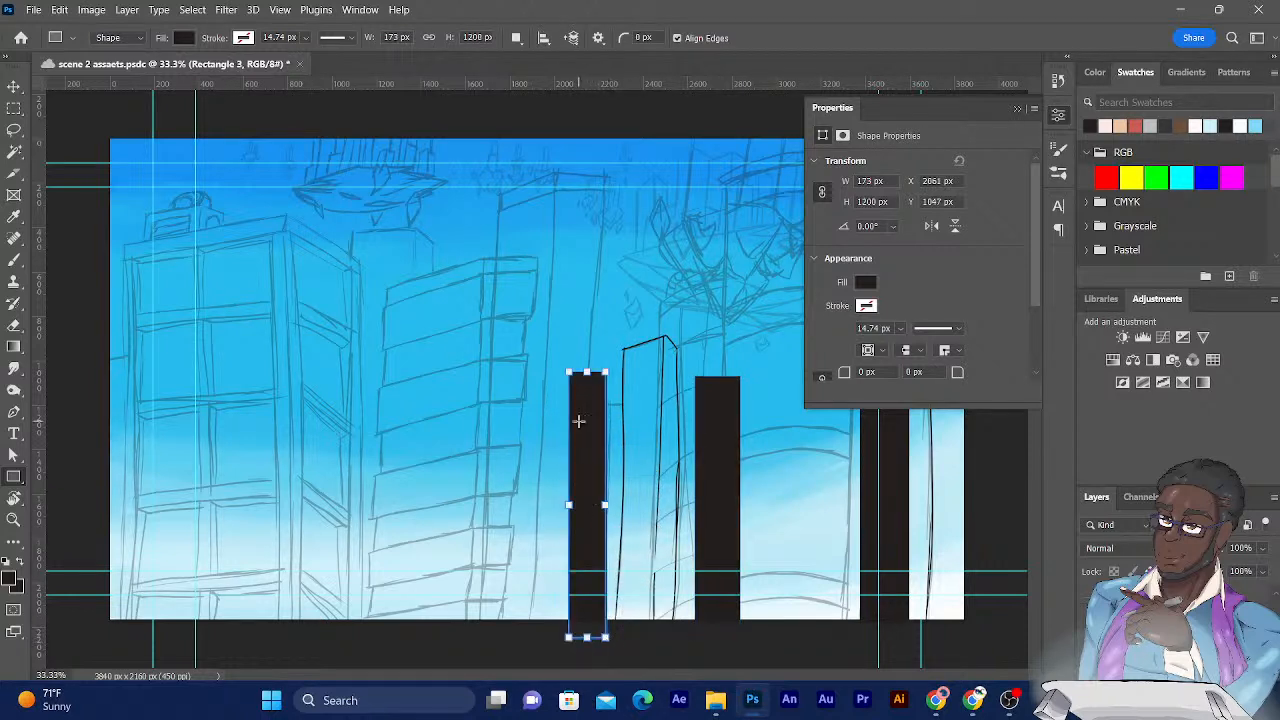
{"action": "left_click", "coordinate": [14, 87]}
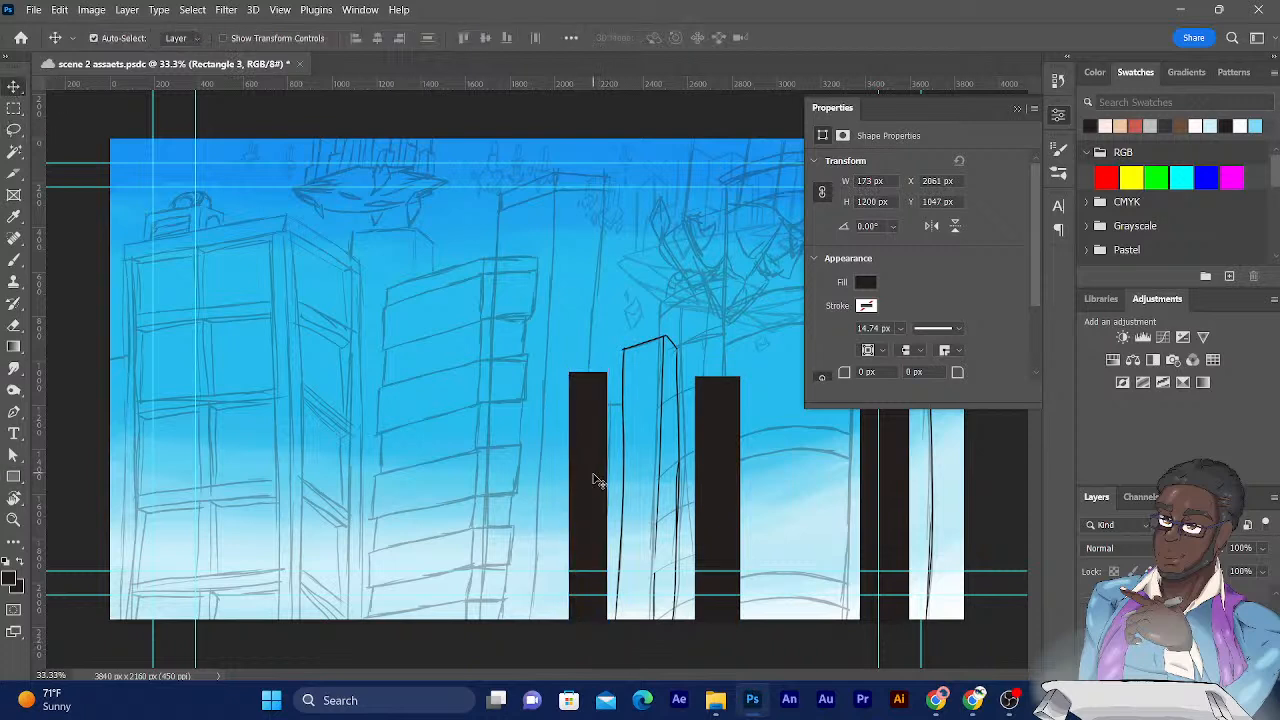
{"action": "mouse_move", "coordinate": [586, 492]}
{"action": "left_mouse_down"}
{"action": "mouse_move", "coordinate": [573, 520]}
{"action": "mouse_move", "coordinate": [572, 468]}
{"action": "mouse_move", "coordinate": [577, 502]}
{"action": "left_mouse_up"}
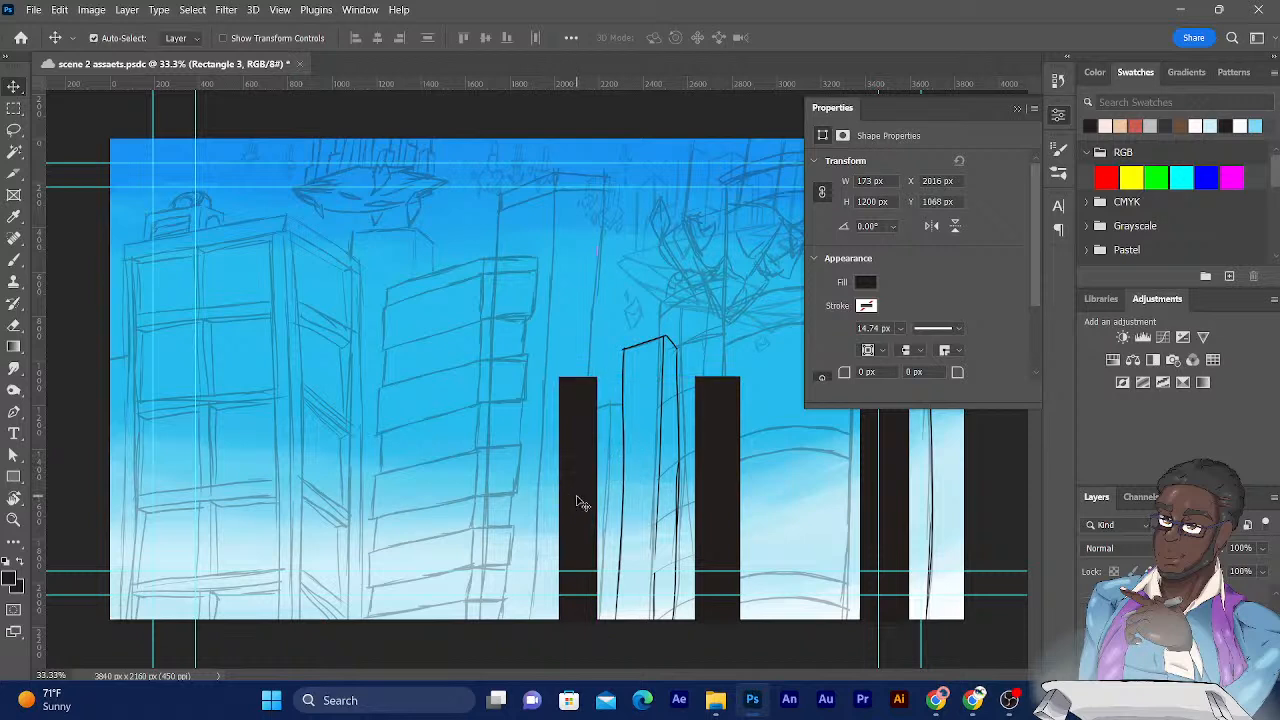
{"action": "left_click", "coordinate": [1014, 110]}
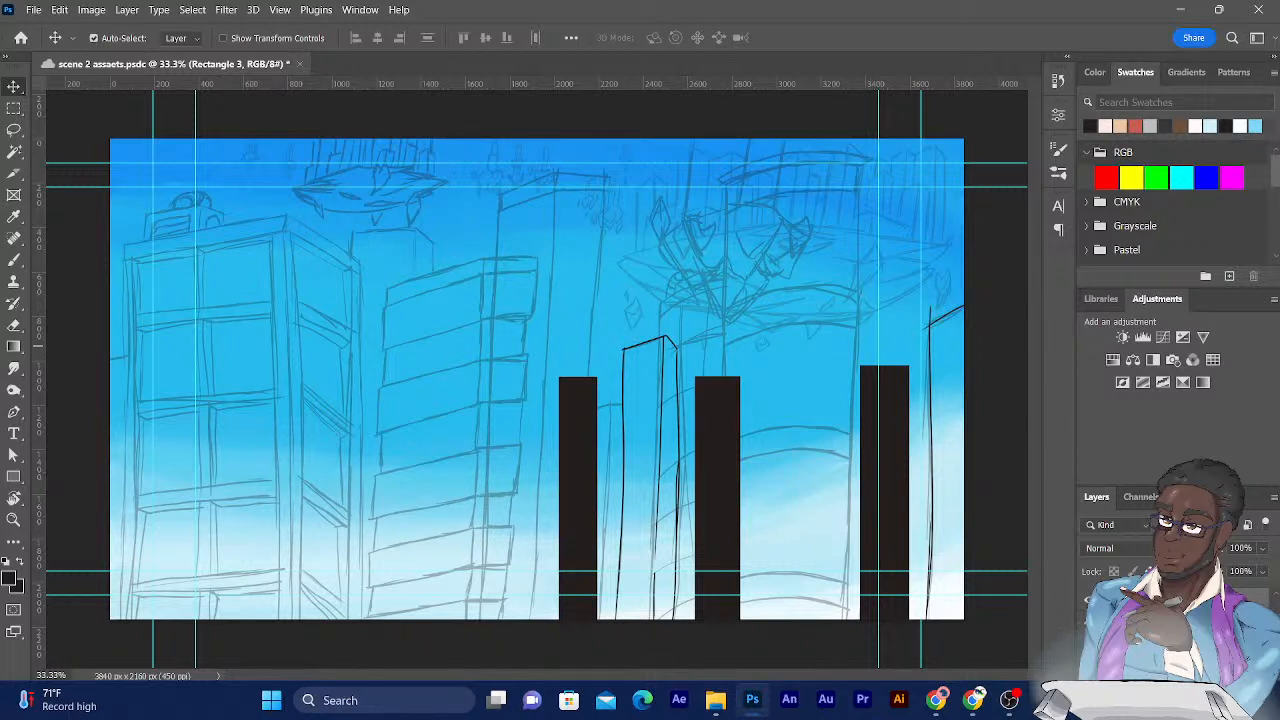
Group the three rectangle layers and hide the group.
{"action": "left_click", "coordinate": [1160, 643], "text": "shift"}
{"action": "key", "text": "ctrl"}
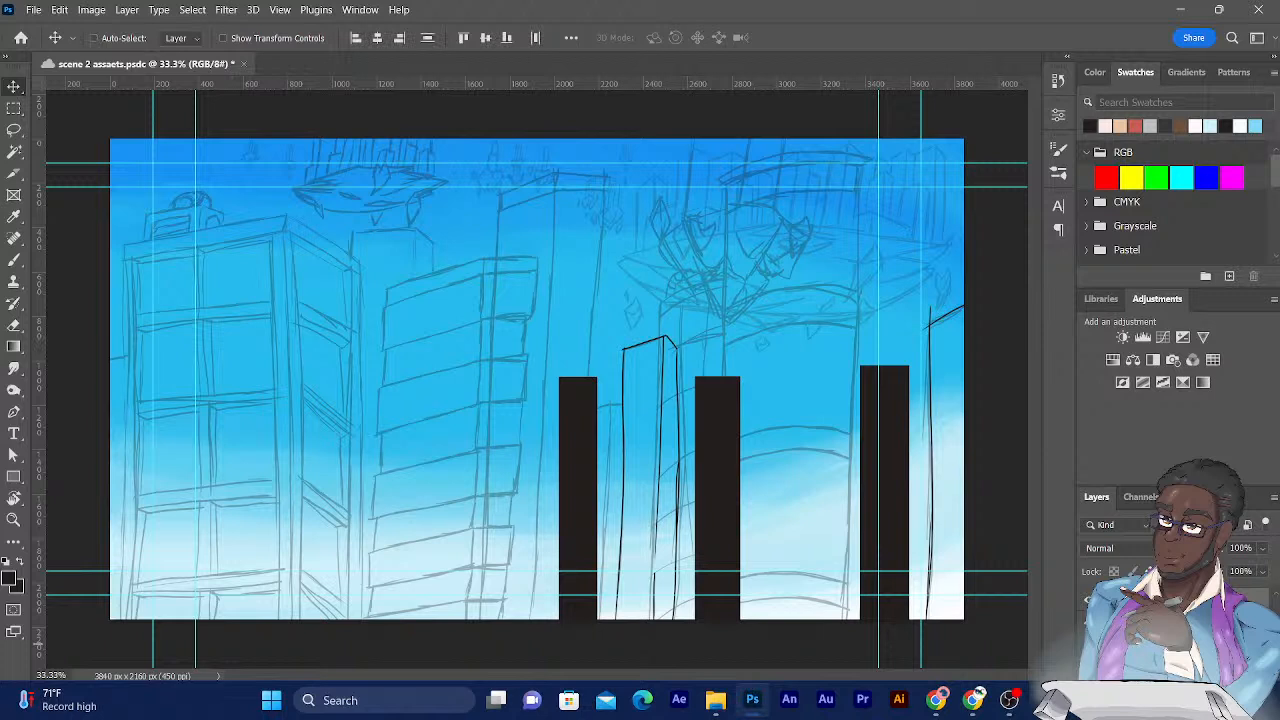
{"action": "key", "text": "ctrl+g"}
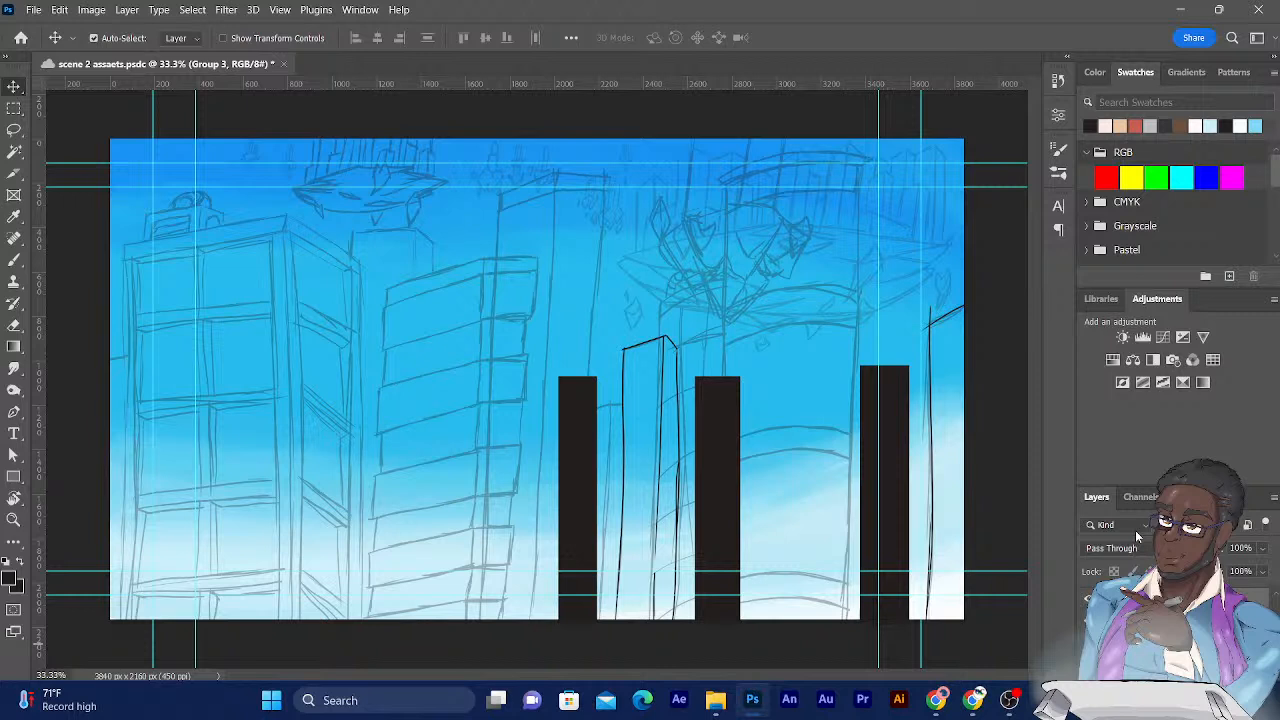
{"action": "left_click", "coordinate": [1087, 599]}
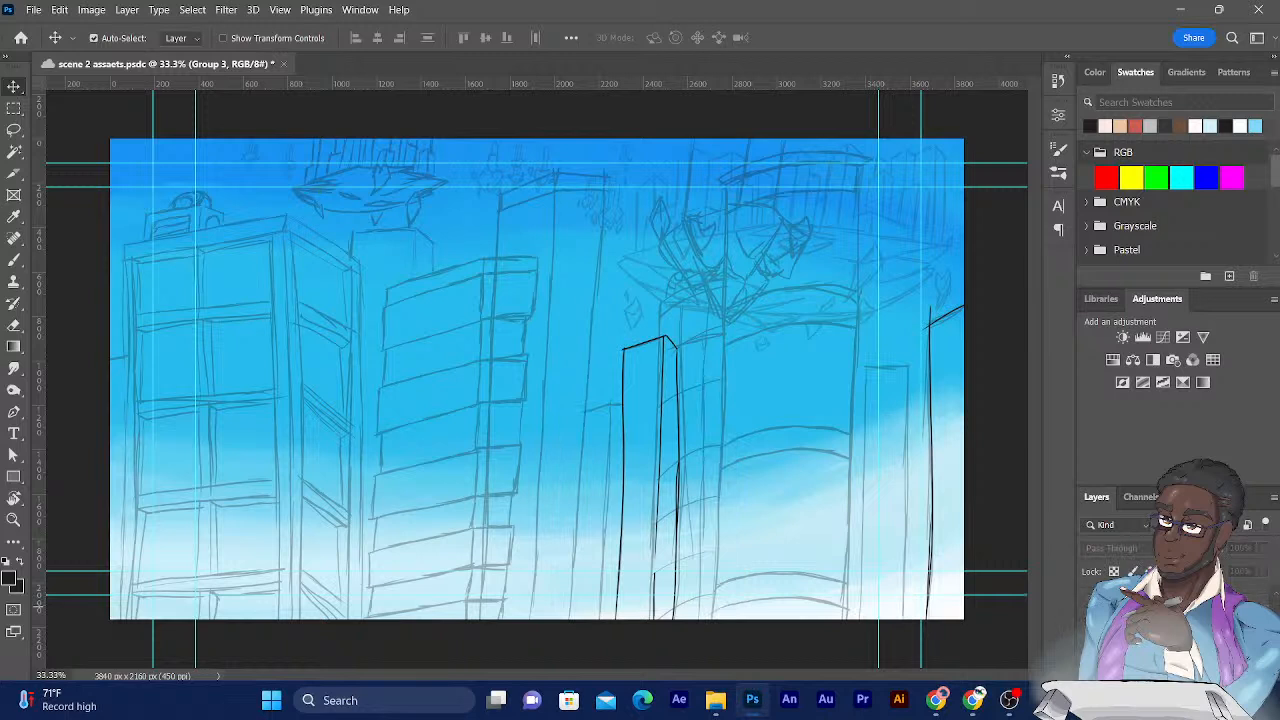
On Layer 14, ink the roof line and three verticals of the low building left of the narrow one, plus a long vertical on the left background building.
{"action": "left_click", "coordinate": [1087, 619]}
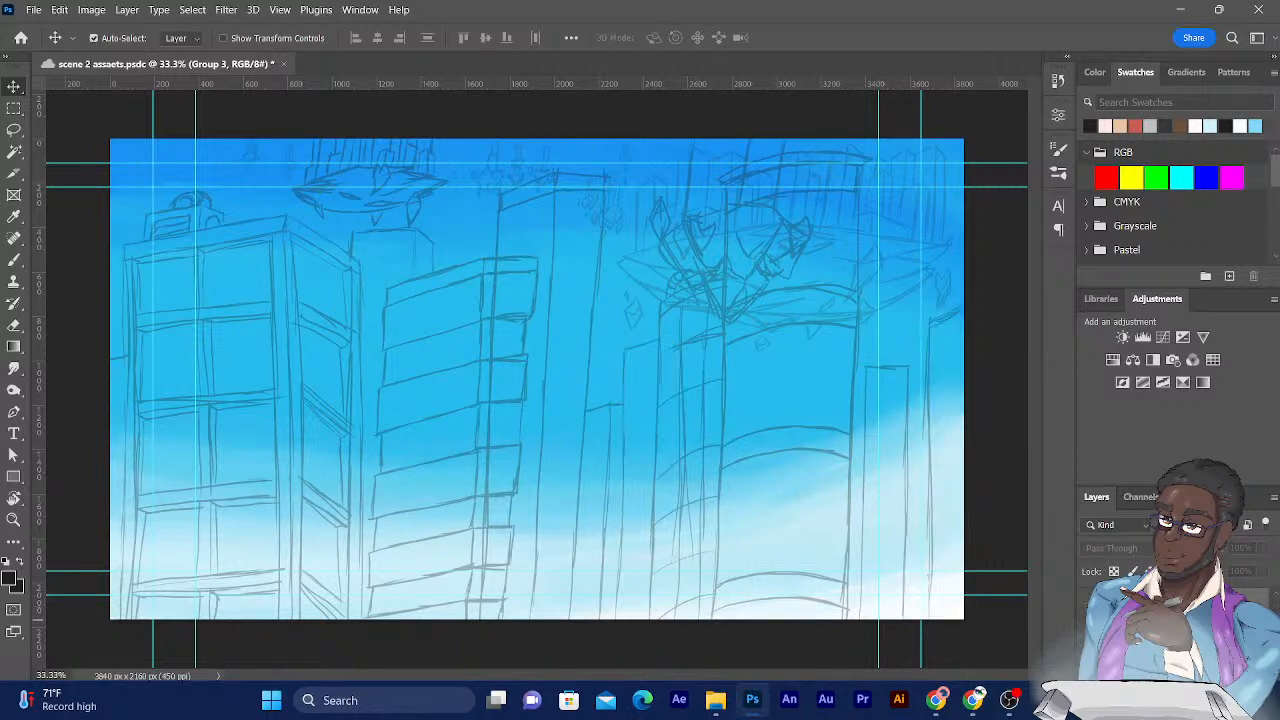
{"action": "left_click", "coordinate": [1087, 619]}
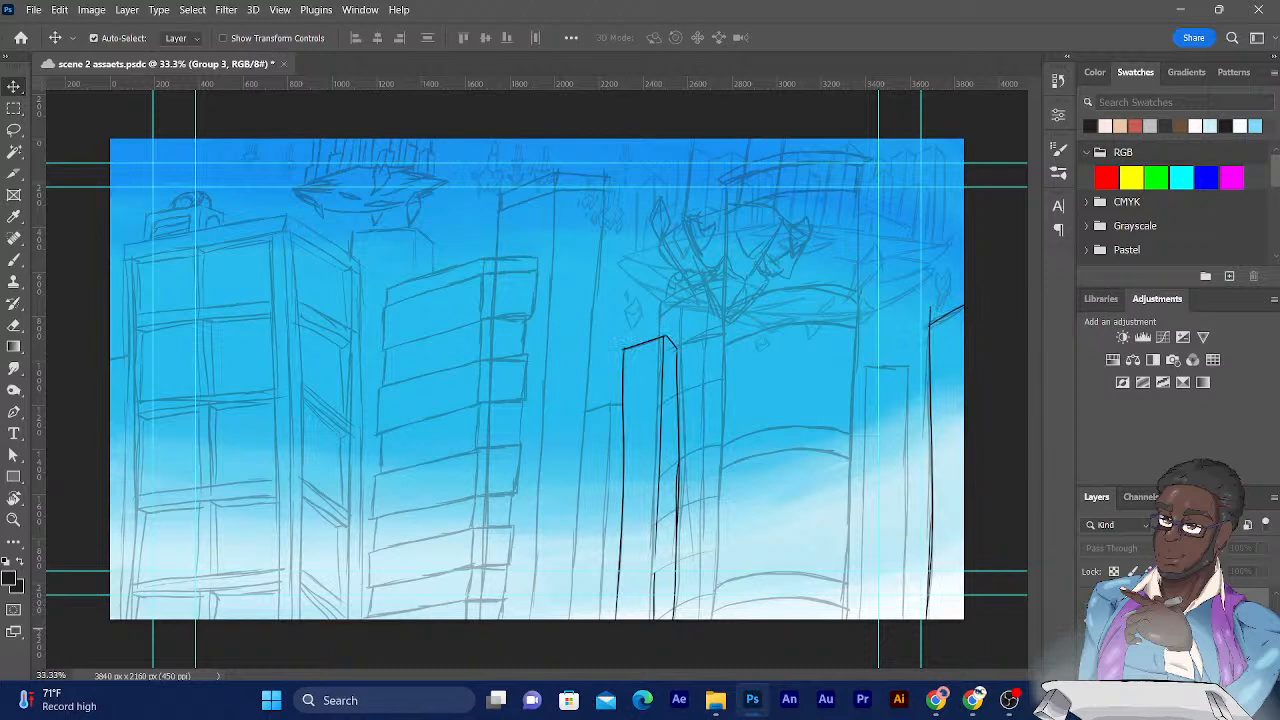
{"action": "left_click", "coordinate": [1150, 627]}
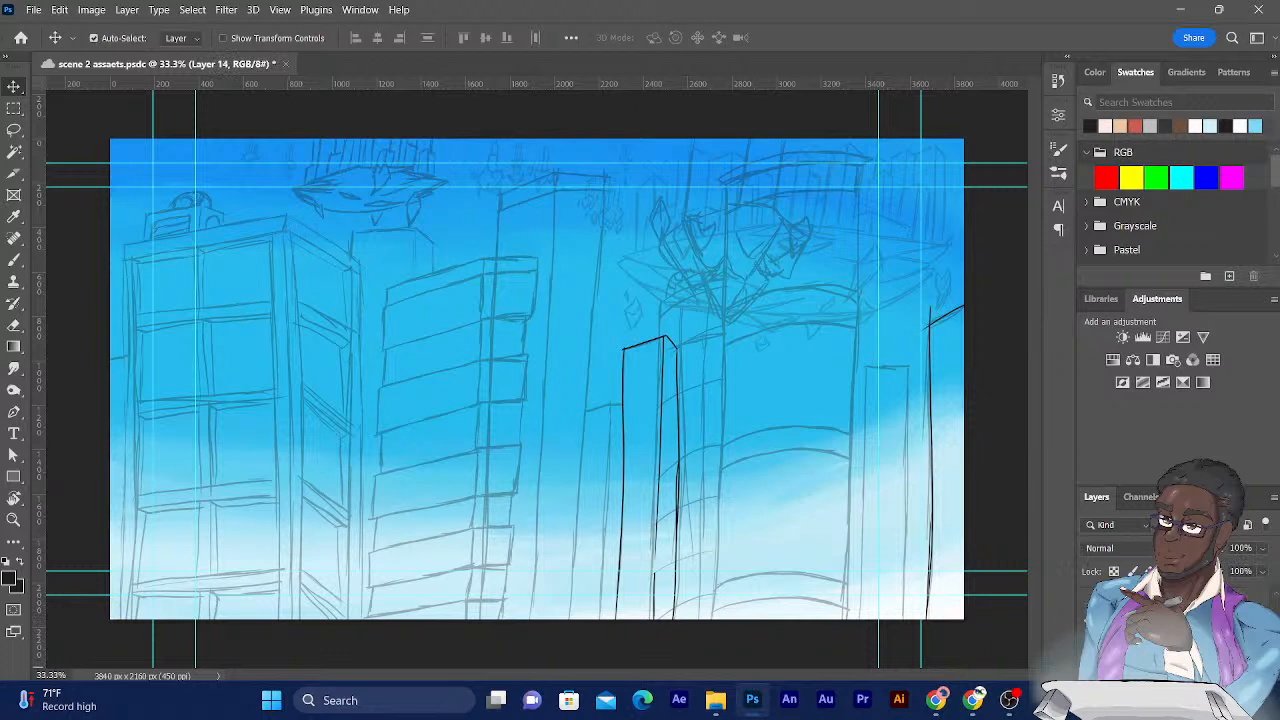
{"action": "left_click", "coordinate": [14, 261]}
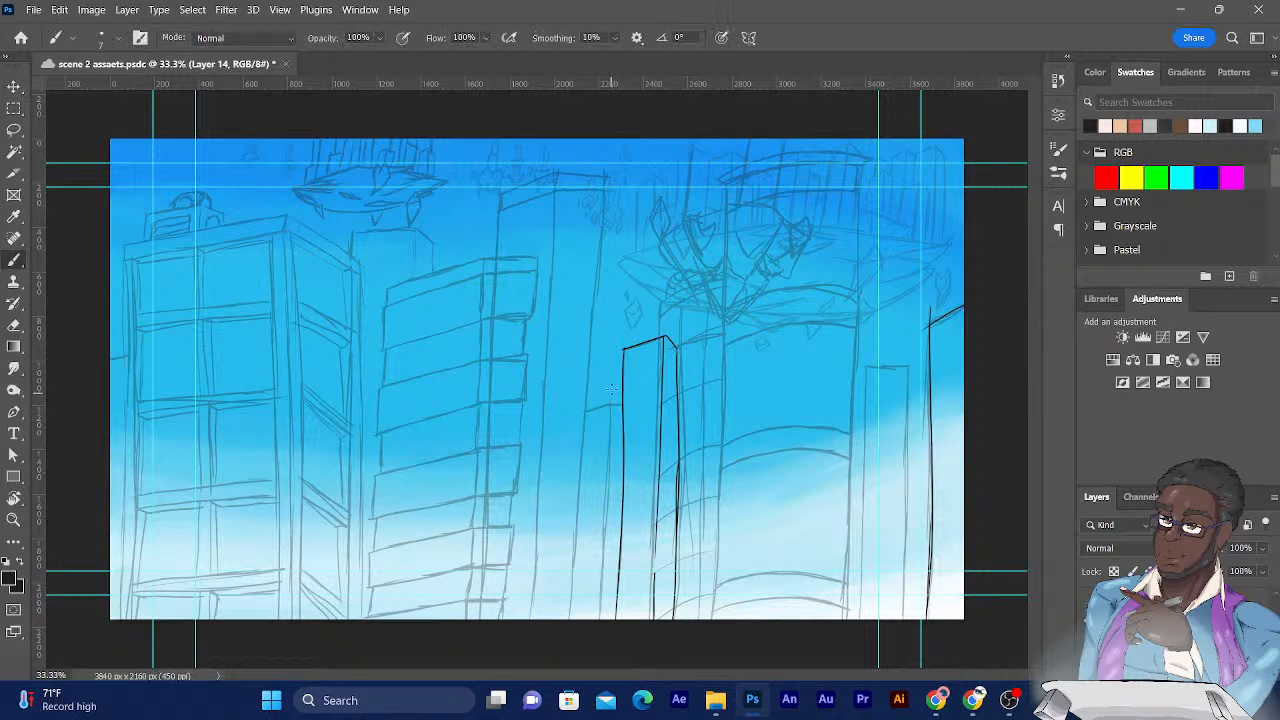
{"action": "left_click_drag", "start_coordinate": [611, 391], "coordinate": [609, 690]}
{"action": "left_click_drag", "start_coordinate": [610, 556], "coordinate": [609, 655]}
{"action": "left_click_drag", "start_coordinate": [611, 404], "coordinate": [567, 420]}
{"action": "left_click_drag", "start_coordinate": [610, 405], "coordinate": [630, 402]}
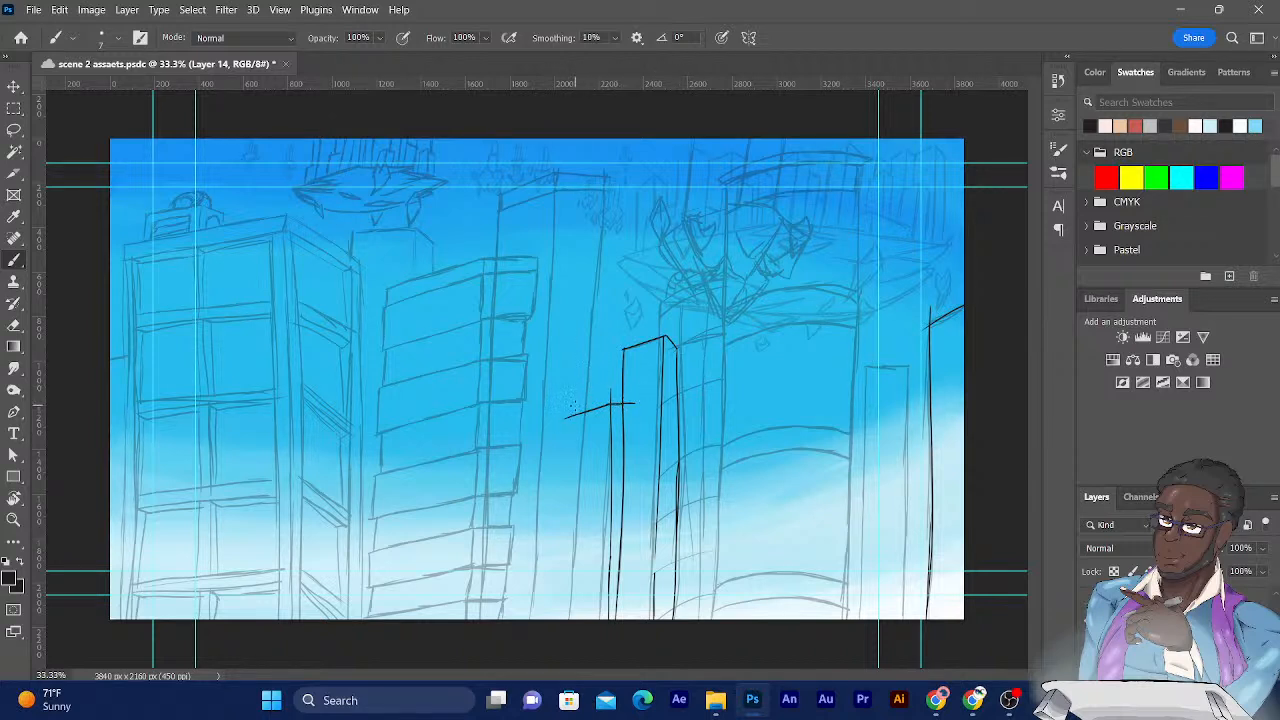
{"action": "left_click_drag", "start_coordinate": [574, 405], "coordinate": [564, 612]}
{"action": "mouse_move", "coordinate": [630, 392]}
{"action": "left_mouse_down"}
{"action": "mouse_move", "coordinate": [624, 682]}
{"action": "mouse_move", "coordinate": [622, 616]}
{"action": "left_mouse_up"}
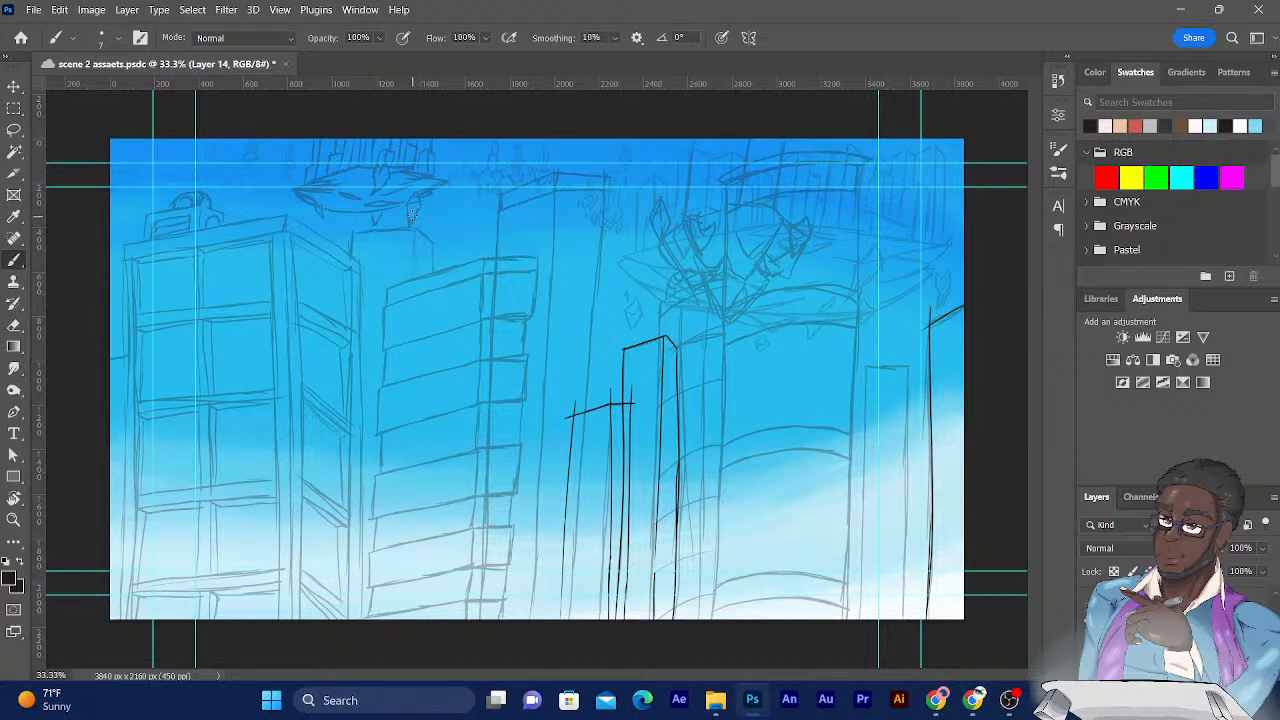
{"action": "left_click_drag", "start_coordinate": [414, 218], "coordinate": [404, 682]}
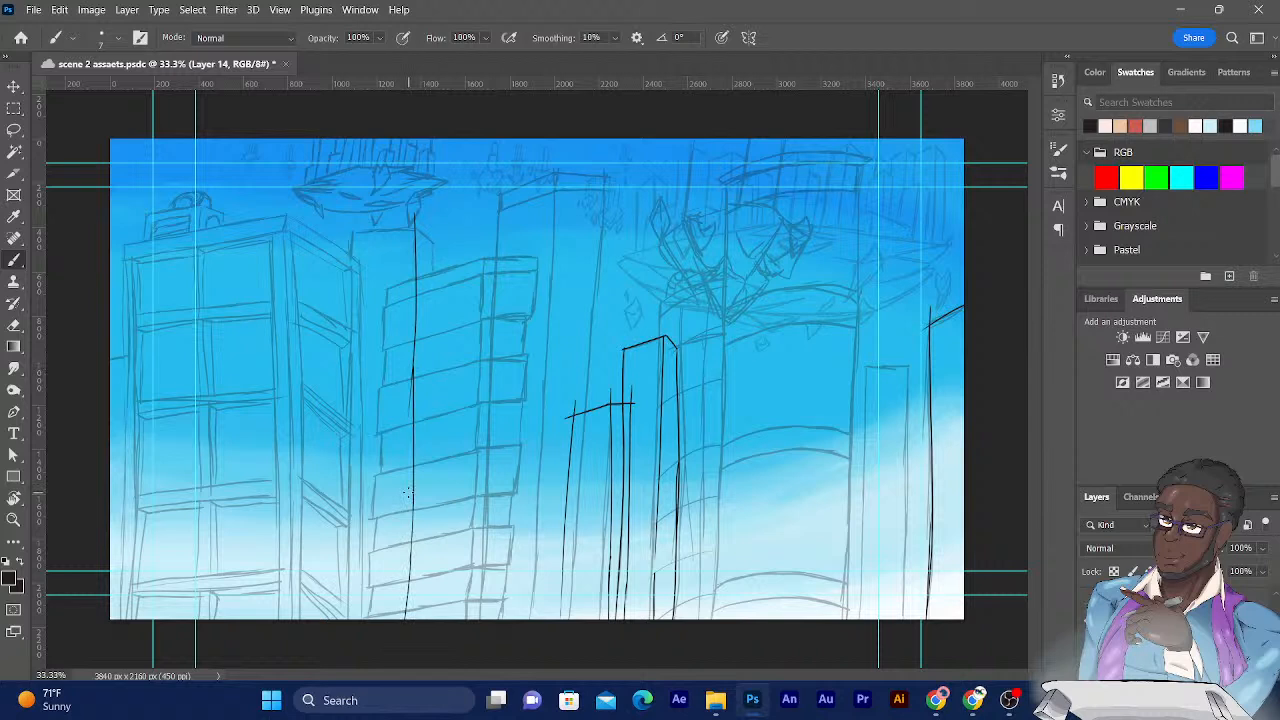
Erase the overshooting line ends on the low building's roof and the right-edge building's corner, and save the document.
{"action": "left_click", "coordinate": [14, 325]}
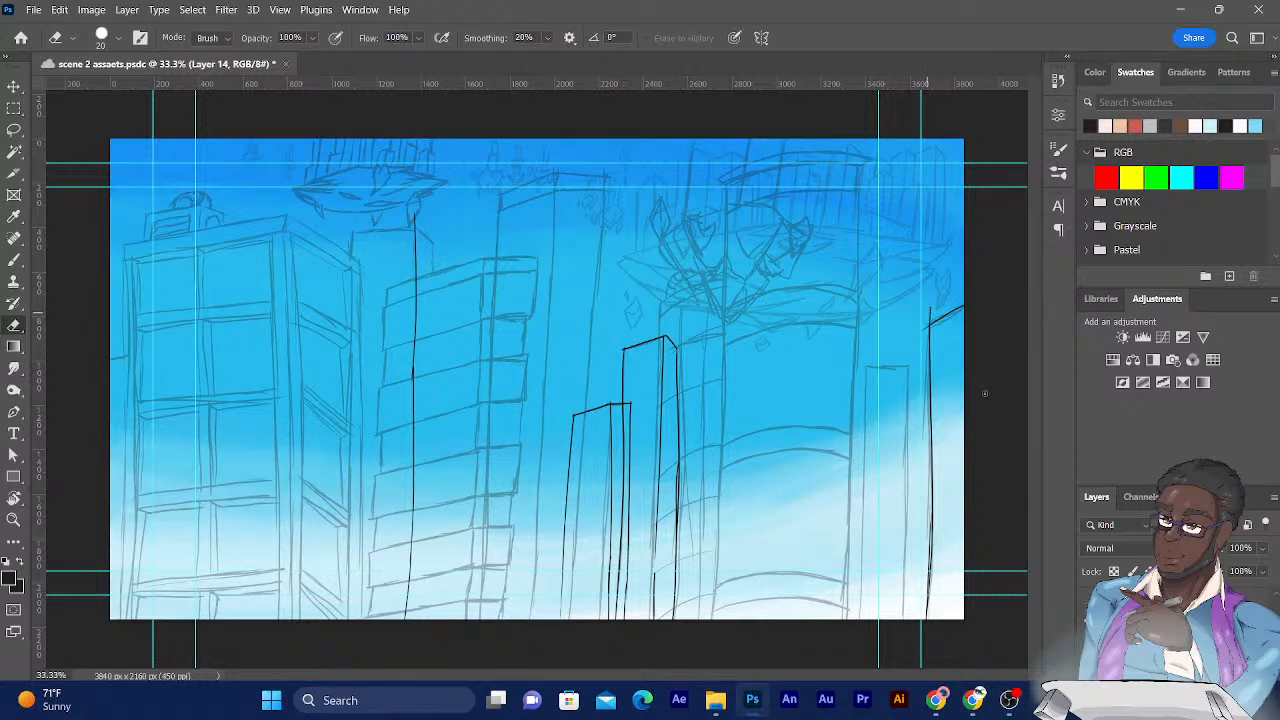
{"action": "left_click", "coordinate": [1160, 615]}
{"action": "left_click_drag", "start_coordinate": [925, 311], "coordinate": [932, 312]}
{"action": "key", "text": "ctrl+s"}
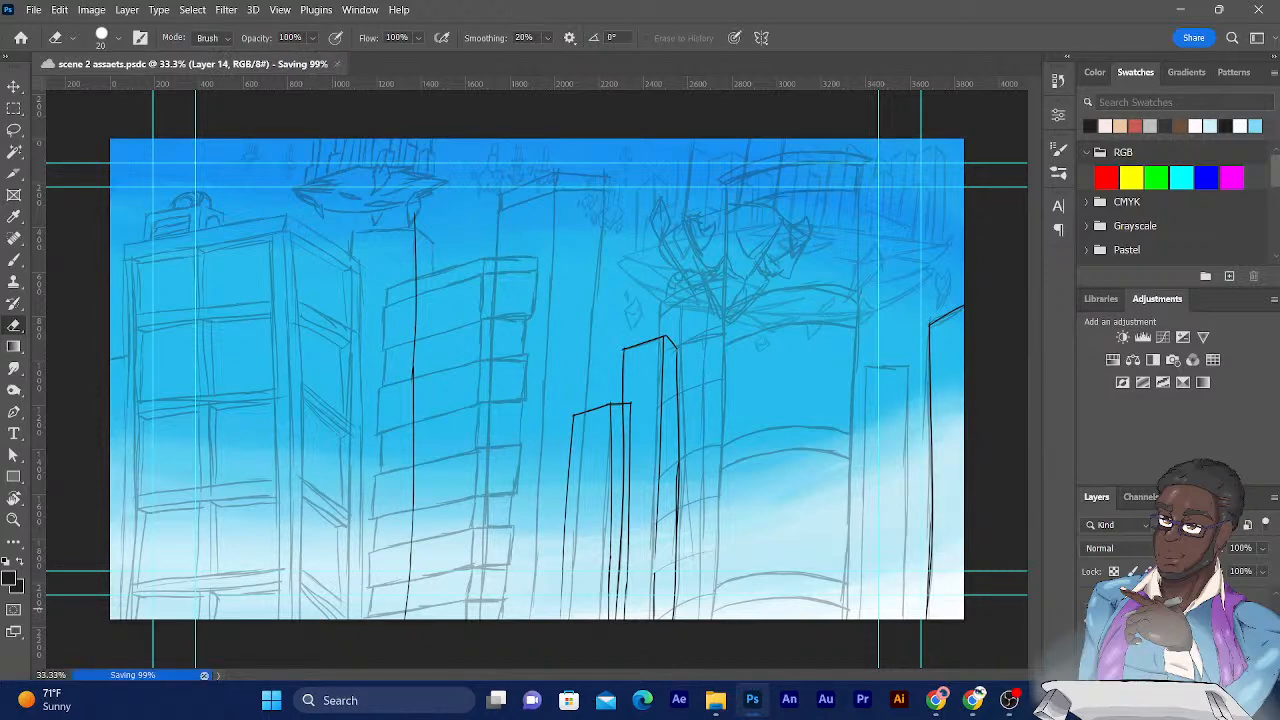
Purge all of the stored histories and cached data.
{"action": "left_click", "coordinate": [59, 9]}
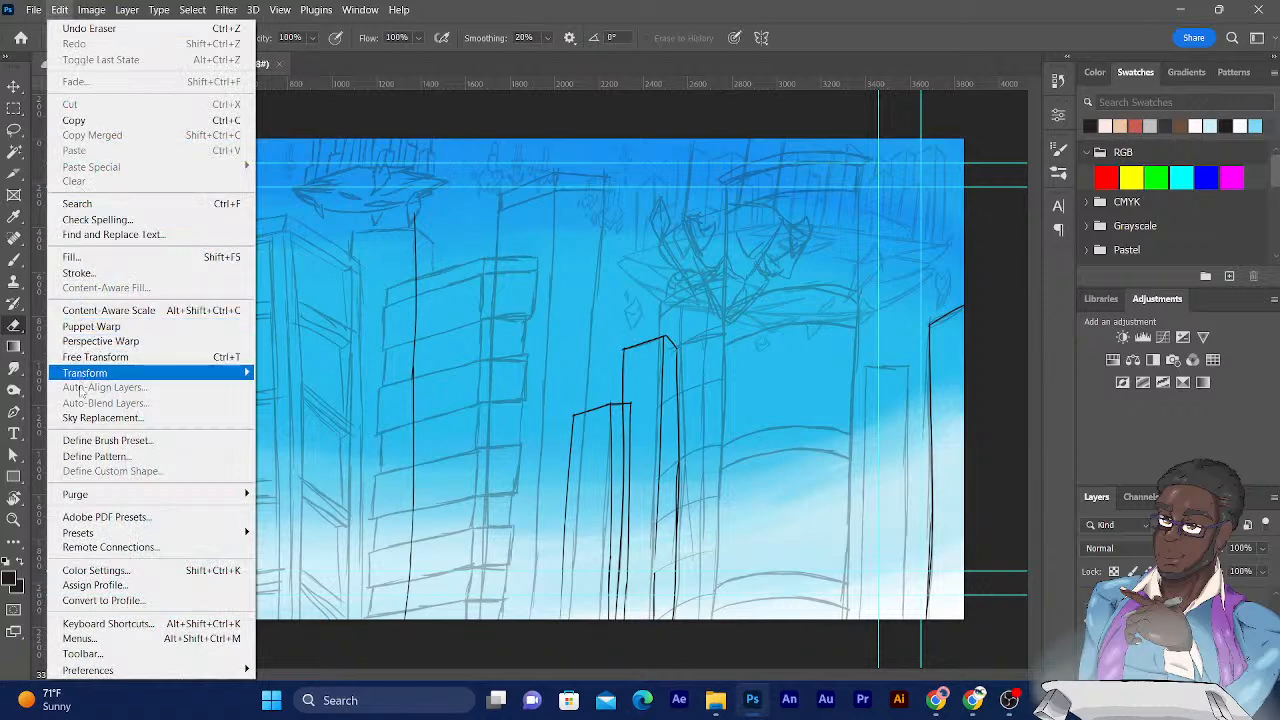
{"action": "mouse_move", "coordinate": [86, 494]}
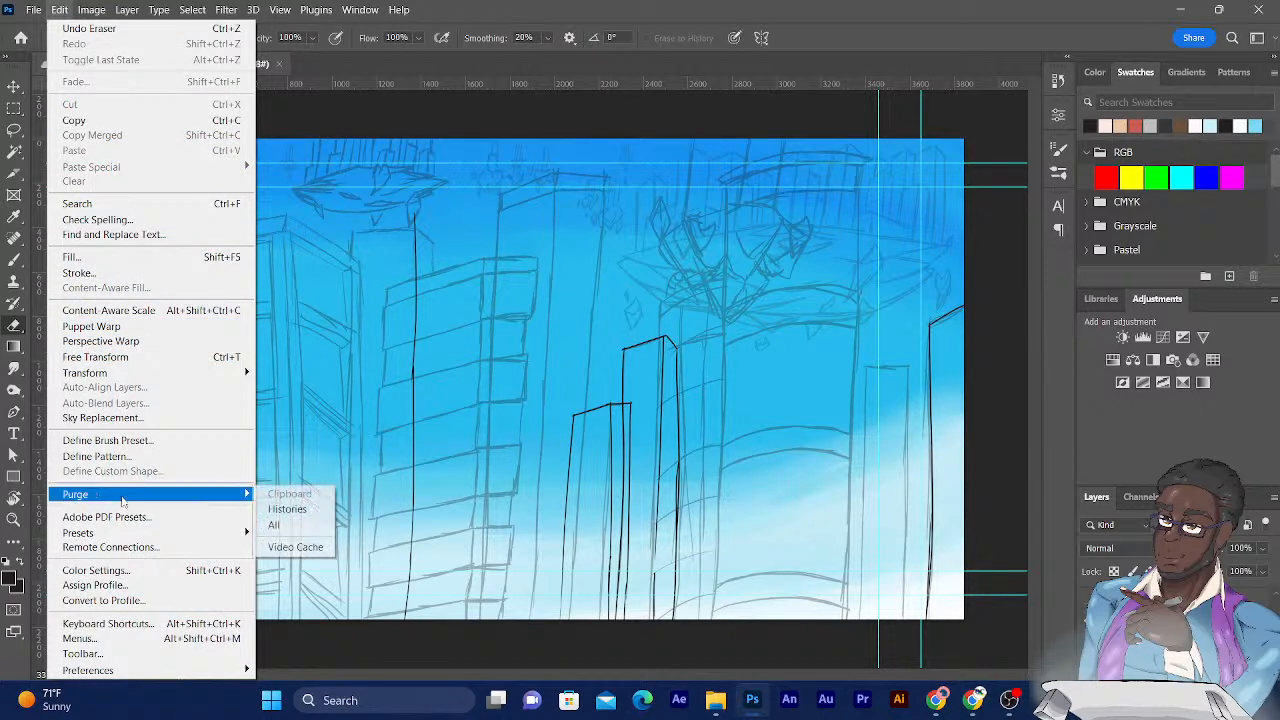
{"action": "left_click", "coordinate": [272, 525]}
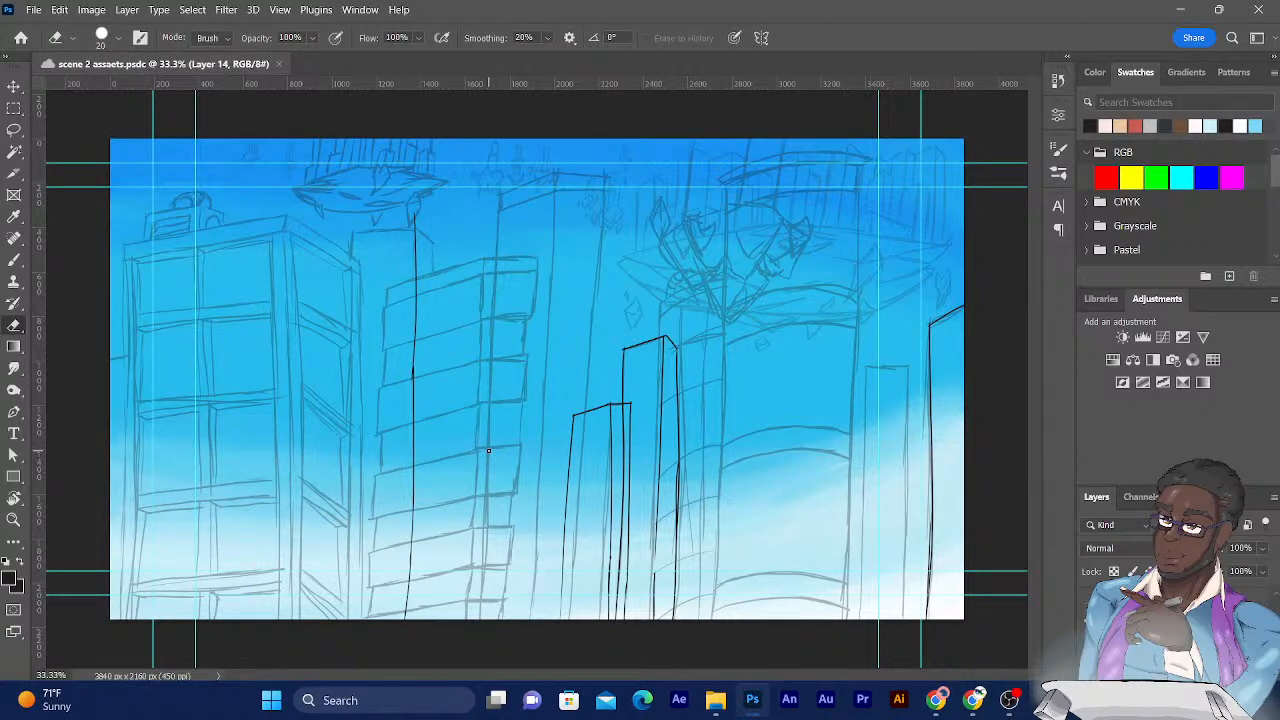
Ink the flat front roof edge and the short side roof edge sloping down on the background building below the floating island.
{"action": "key", "text": "ctrl+plus"}
{"action": "key", "text": "ctrl+plus"}
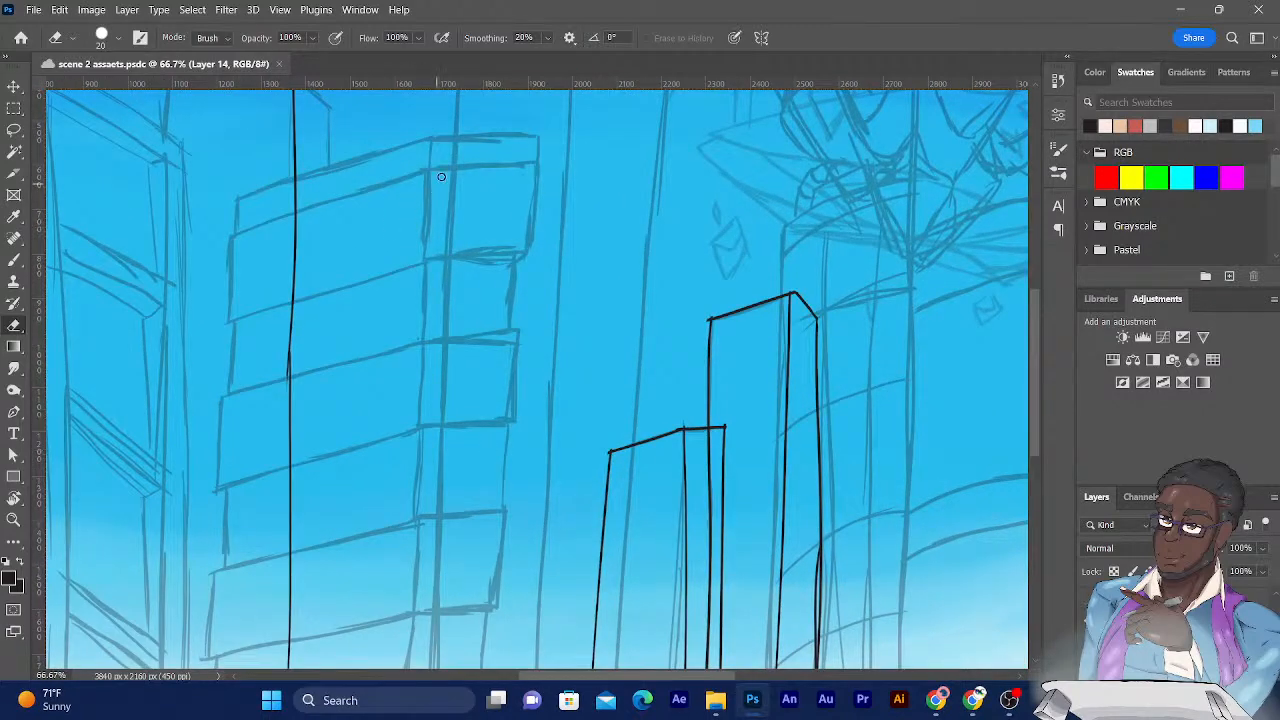
{"action": "left_click_drag", "start_coordinate": [400, 278], "coordinate": [595, 480]}
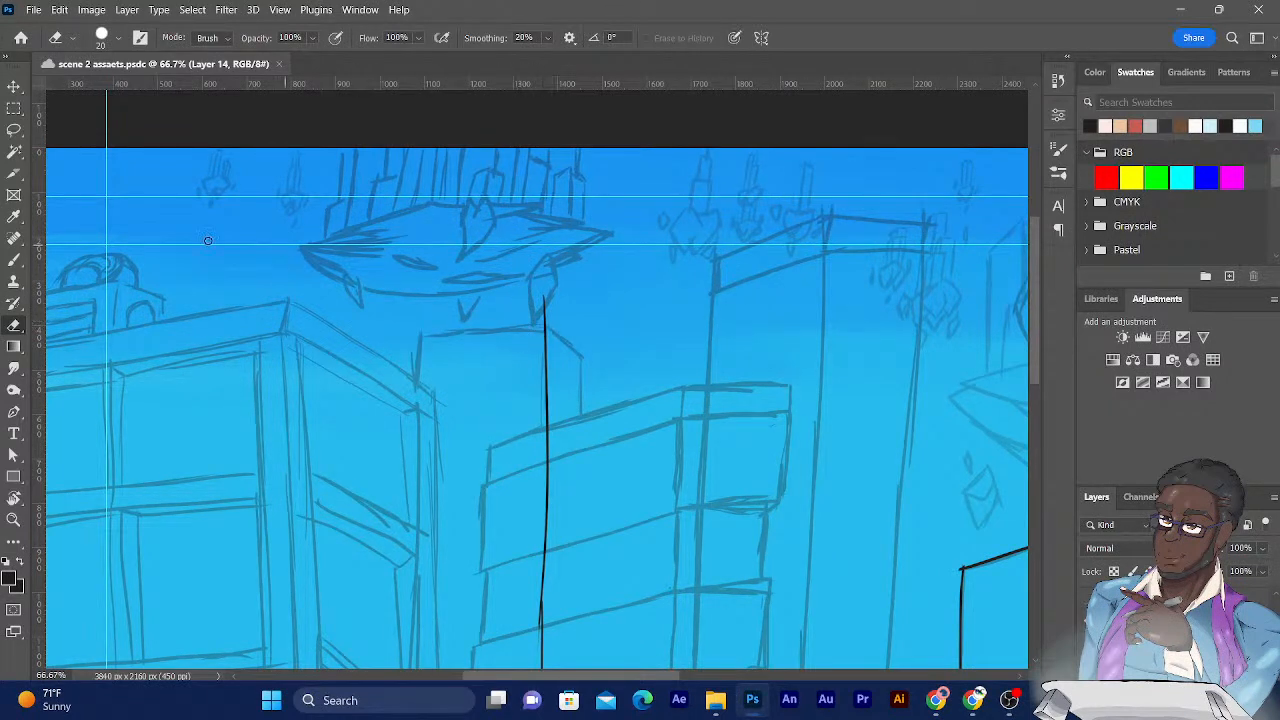
{"action": "left_click", "coordinate": [14, 258]}
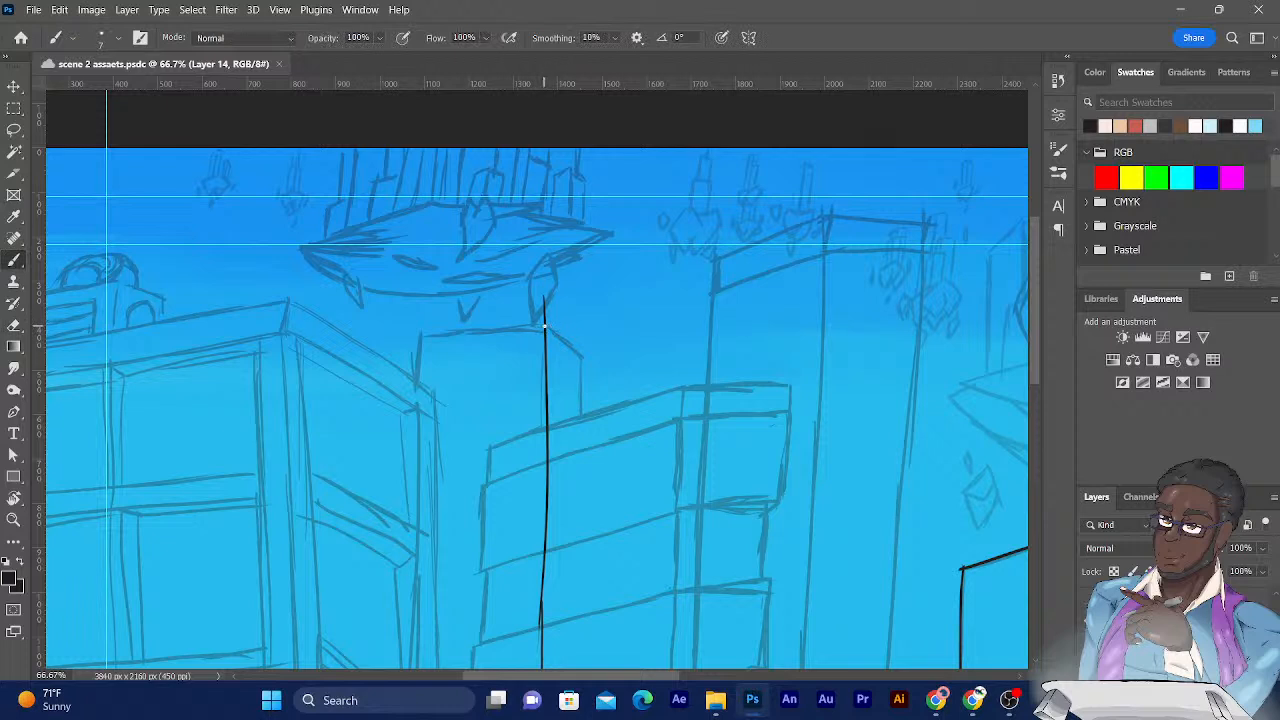
{"action": "left_click_drag", "start_coordinate": [557, 326], "coordinate": [402, 330]}
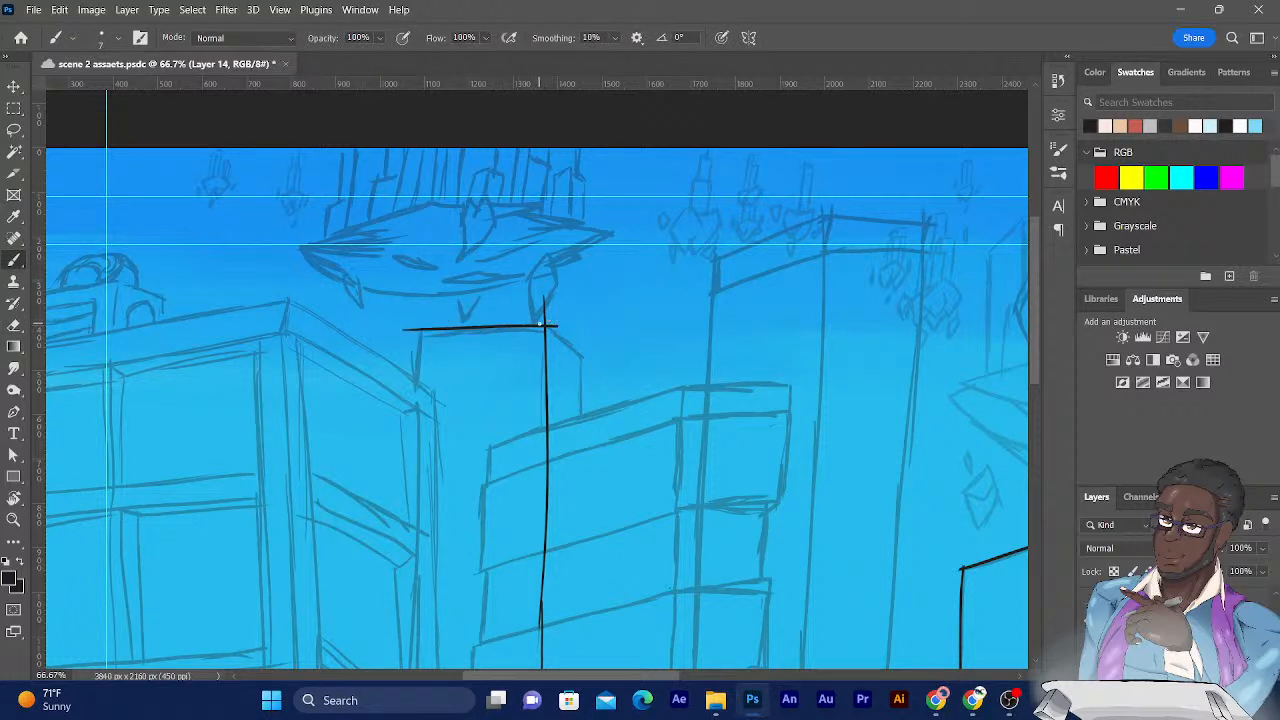
{"action": "left_click_drag", "start_coordinate": [535, 318], "coordinate": [596, 370]}
{"action": "key", "text": "ctrl+minus"}
{"action": "key", "text": "ctrl+minus"}
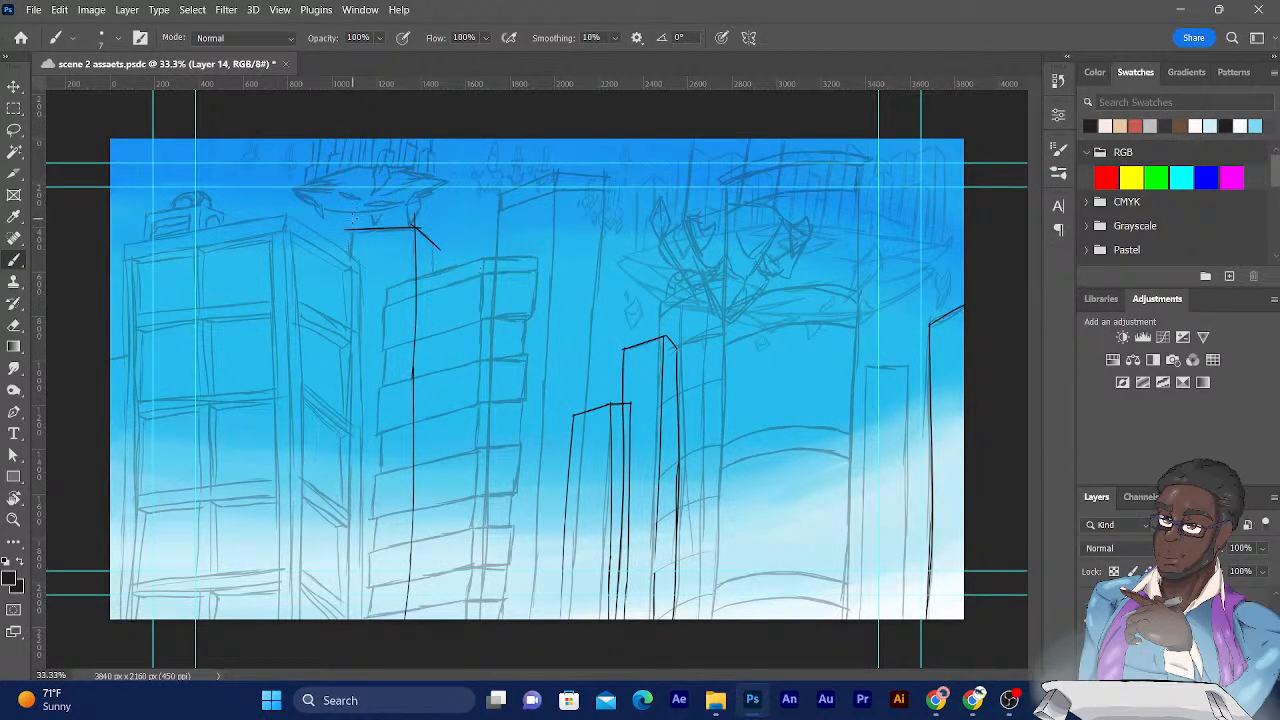
Ink the left vertical and the side face's right vertical of that background building down to the canvas bottom.
{"action": "left_click_drag", "start_coordinate": [353, 226], "coordinate": [338, 407]}
{"action": "left_click_drag", "start_coordinate": [345, 290], "coordinate": [336, 515]}
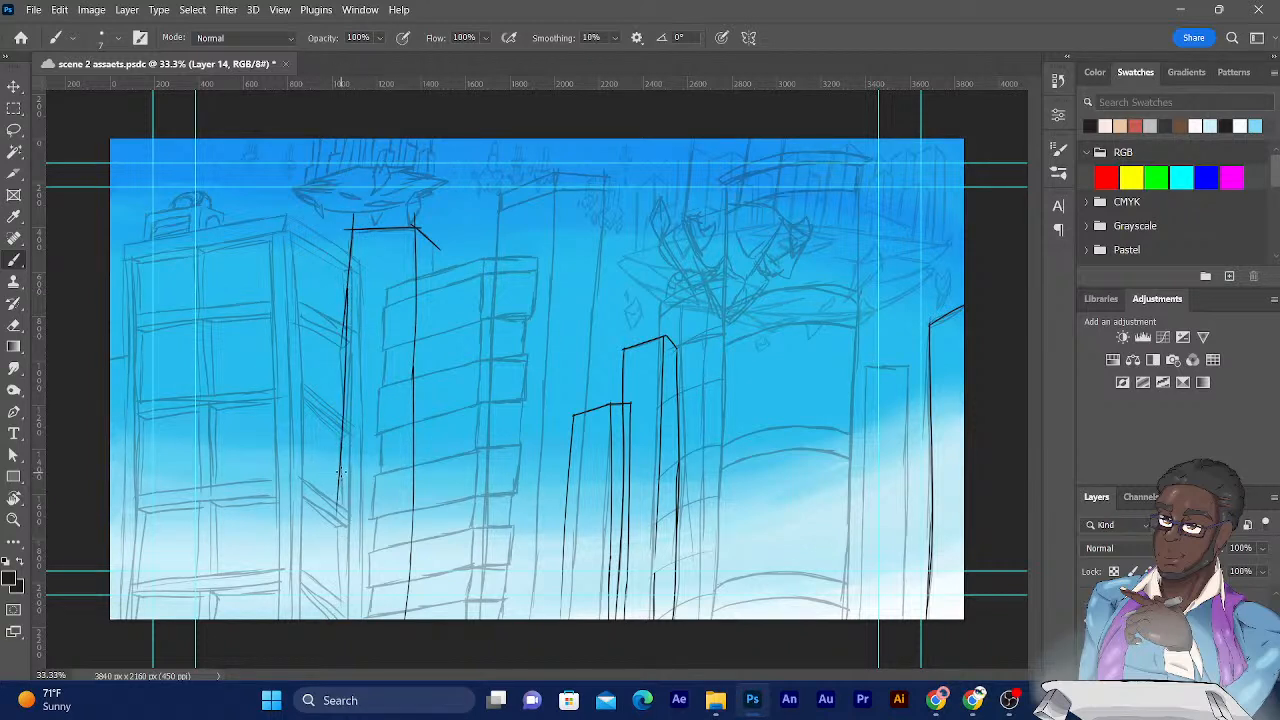
{"action": "left_click_drag", "start_coordinate": [341, 462], "coordinate": [334, 618]}
{"action": "left_click_drag", "start_coordinate": [432, 236], "coordinate": [436, 350]}
{"action": "key", "text": "ctrl+z"}
{"action": "left_click_drag", "start_coordinate": [432, 228], "coordinate": [420, 620]}
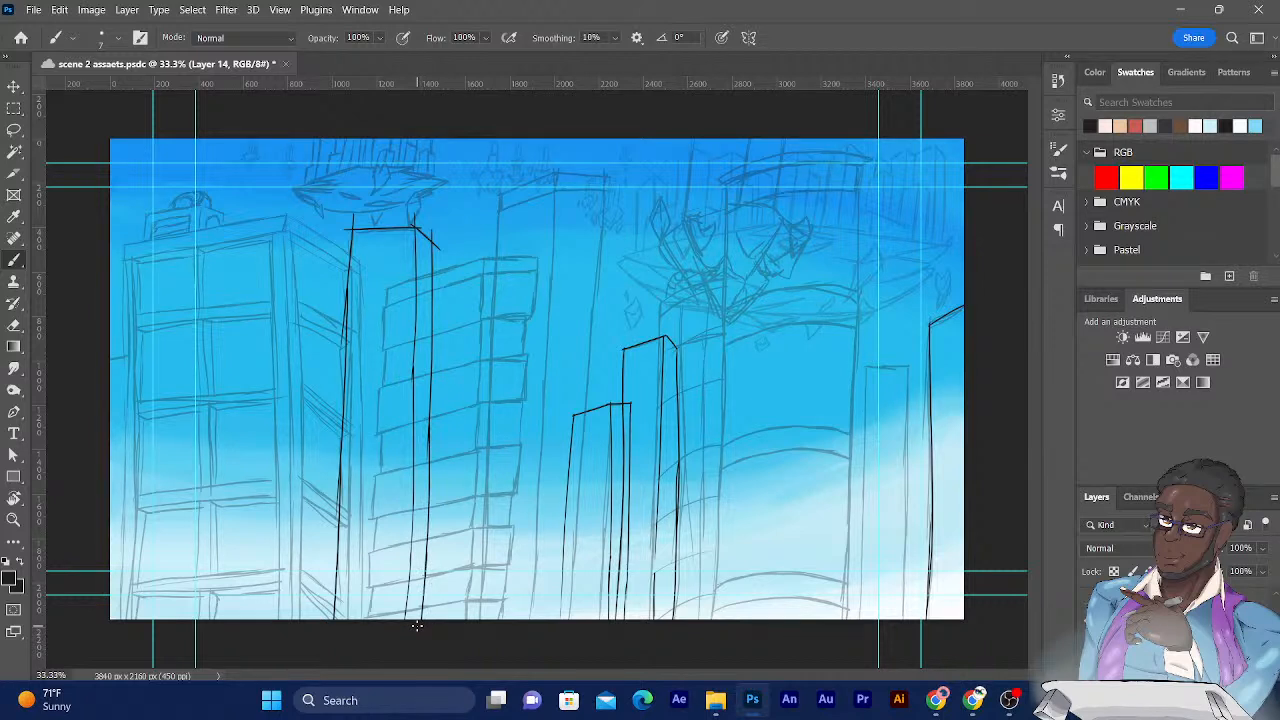
Erase the overshooting end of the sloping side roof edge on the background building below the floating island.
{"action": "key", "text": "e"}
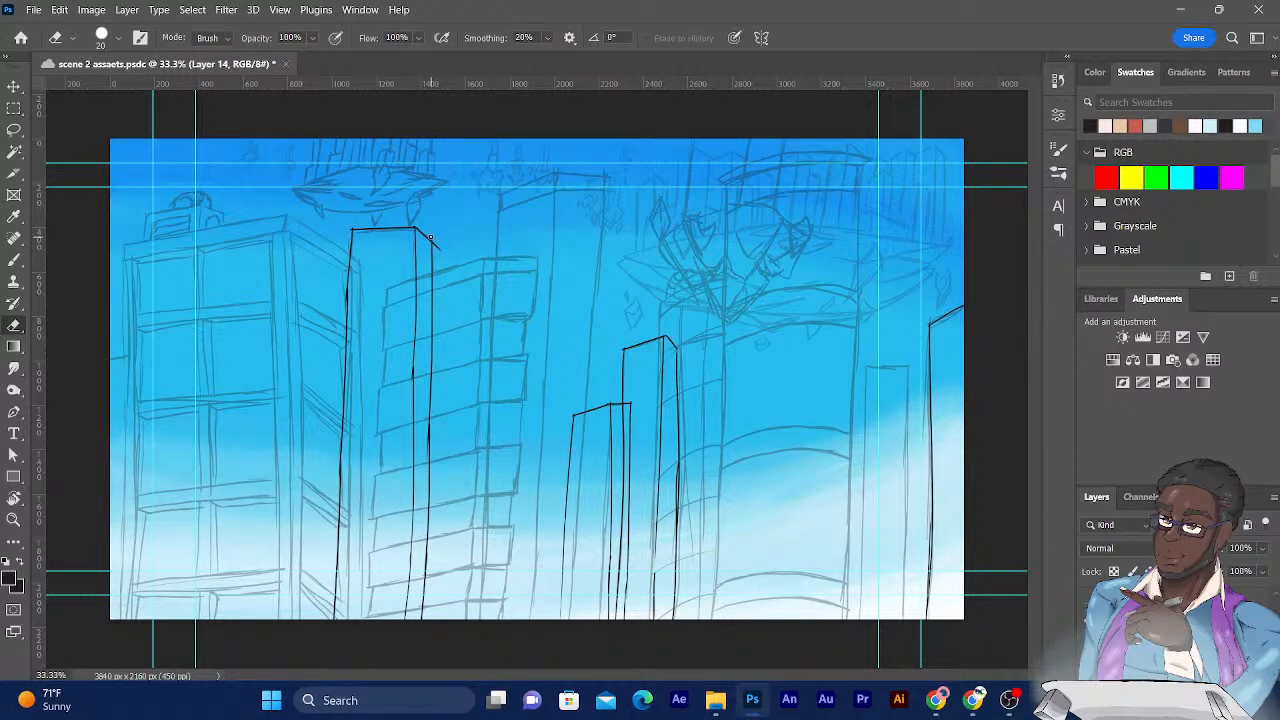
{"action": "left_click_drag", "start_coordinate": [435, 239], "coordinate": [438, 246]}
On a new layer, ink the roof edges and front corner vertical of the low building at the canvas's left edge.
{"action": "left_click", "coordinate": [14, 260]}
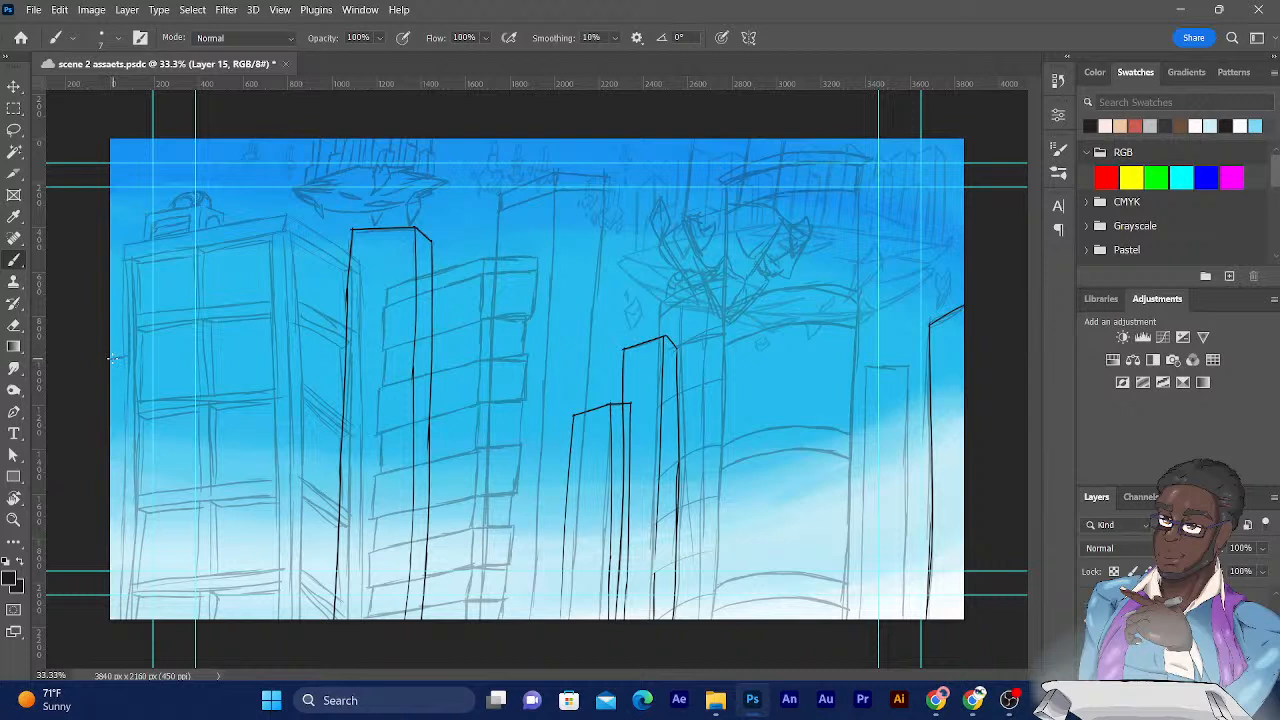
{"action": "left_click_drag", "start_coordinate": [100, 360], "coordinate": [140, 353]}
{"action": "left_click_drag", "start_coordinate": [140, 355], "coordinate": [132, 520]}
{"action": "left_click_drag", "start_coordinate": [139, 460], "coordinate": [133, 606]}
{"action": "key", "text": "ctrl+z"}
{"action": "left_click_drag", "start_coordinate": [138, 456], "coordinate": [131, 612]}
{"action": "left_click_drag", "start_coordinate": [134, 567], "coordinate": [130, 622]}
{"action": "left_click_drag", "start_coordinate": [155, 377], "coordinate": [140, 360]}
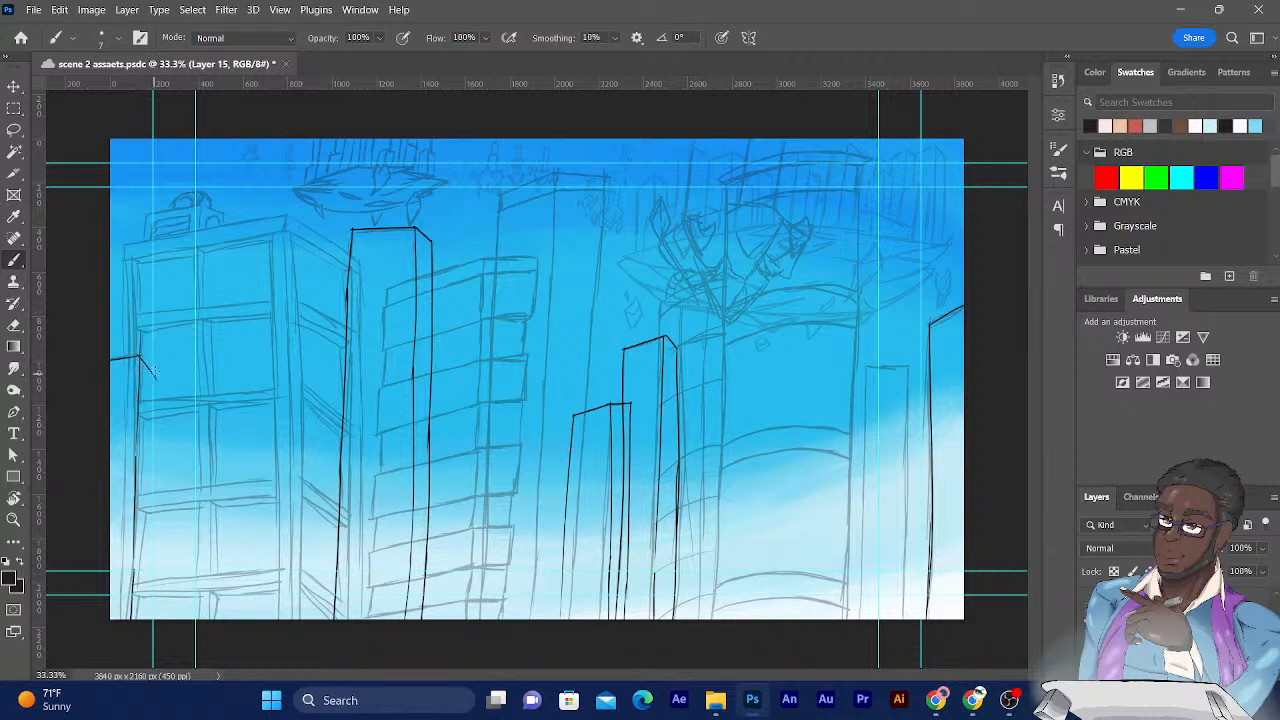
{"action": "left_click_drag", "start_coordinate": [156, 368], "coordinate": [153, 486]}
{"action": "key", "text": "ctrl+z"}
{"action": "left_click_drag", "start_coordinate": [157, 362], "coordinate": [163, 480]}
{"action": "key", "text": "ctrl+z"}
Ink the side face's right vertical on the left-edge building from the roof corner down to the canvas bottom.
{"action": "key", "text": "ctrl+plus"}
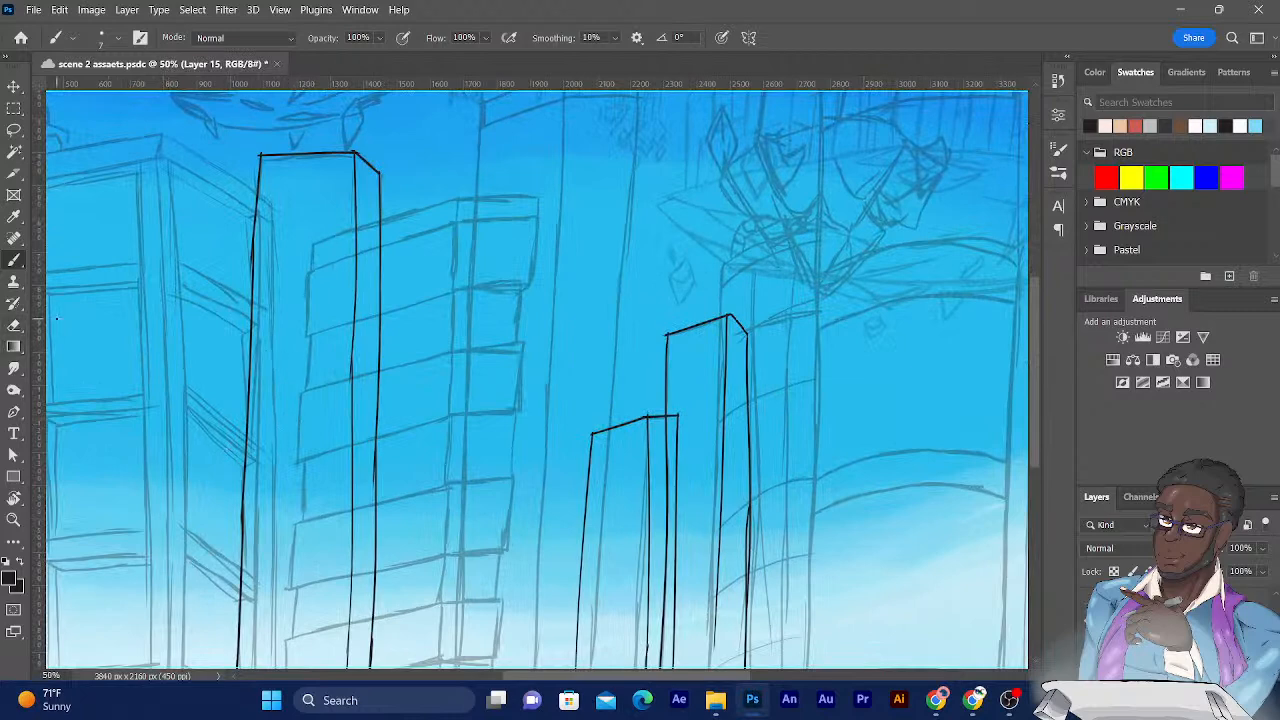
{"action": "left_click_drag", "start_coordinate": [206, 451], "coordinate": [571, 435]}
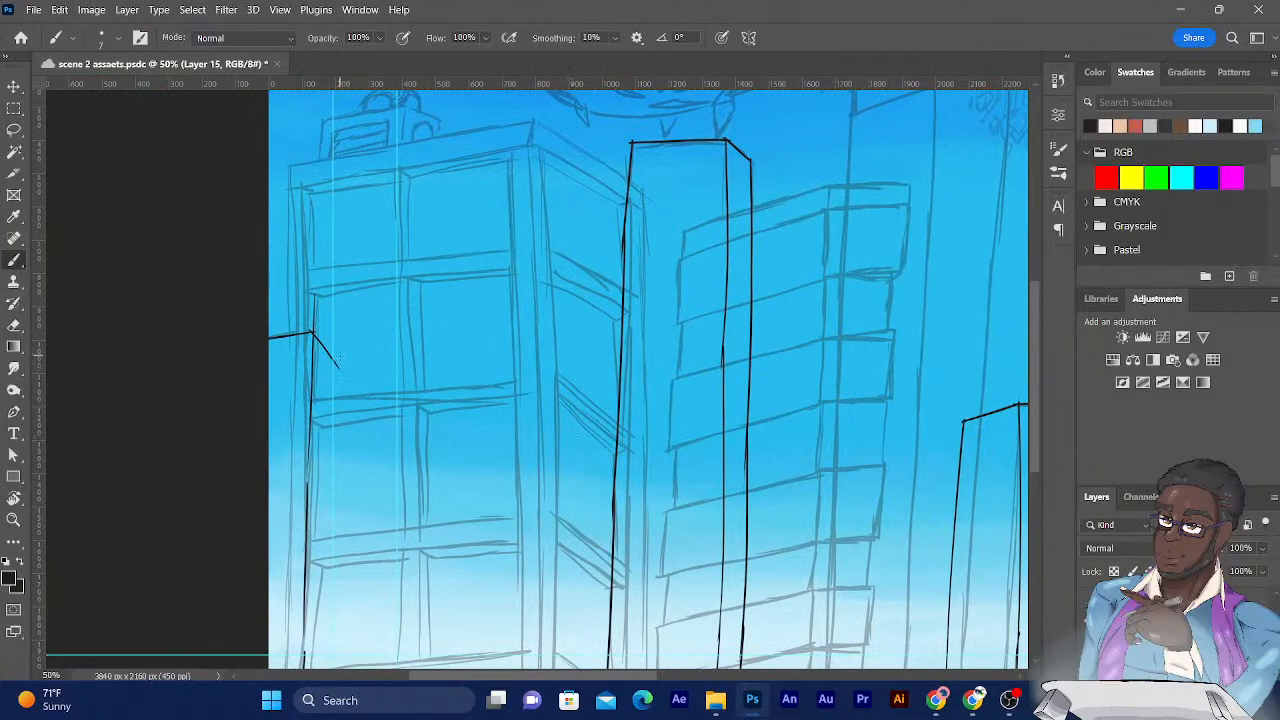
{"action": "left_click_drag", "start_coordinate": [340, 346], "coordinate": [337, 634]}
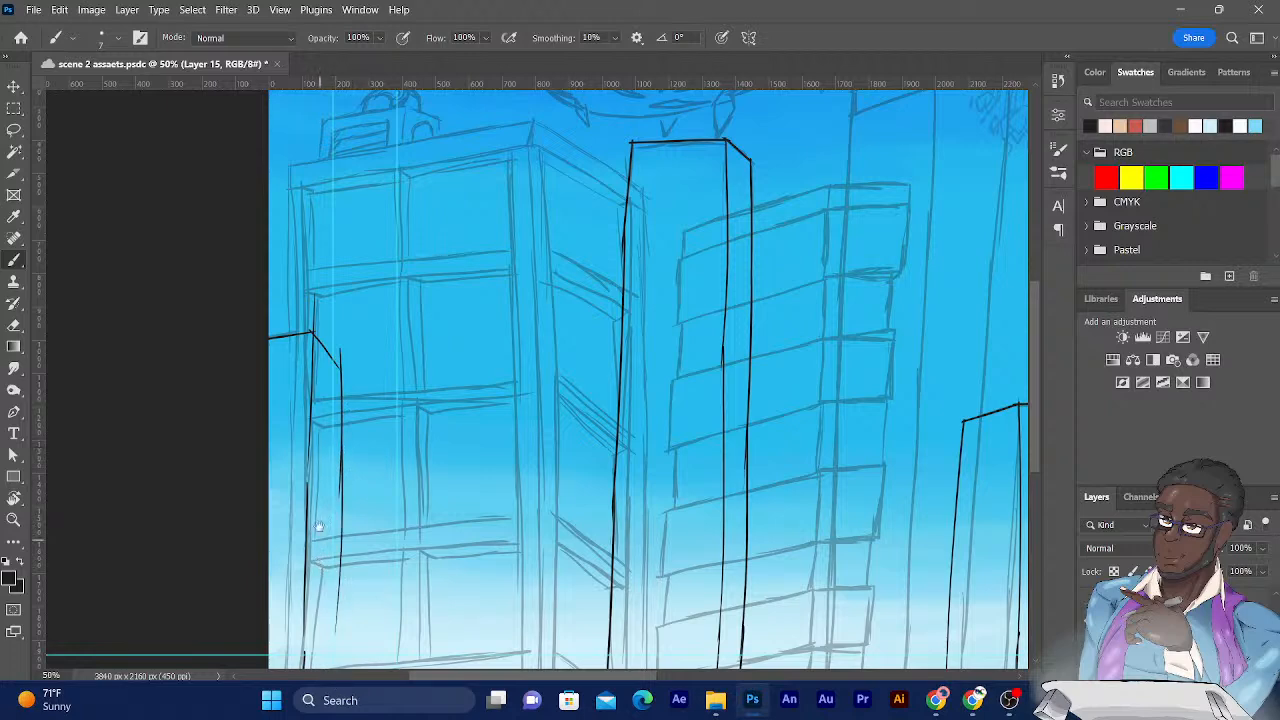
{"action": "left_click_drag", "start_coordinate": [319, 538], "coordinate": [318, 453]}
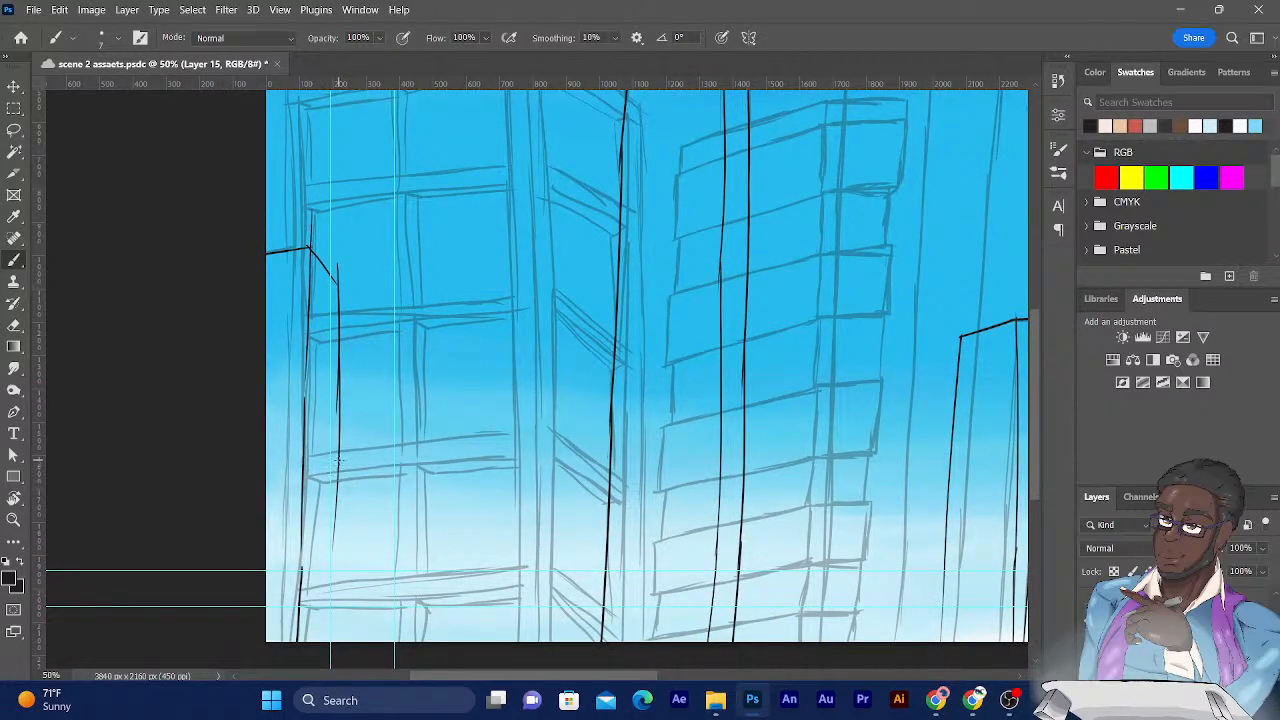
{"action": "left_click_drag", "start_coordinate": [338, 448], "coordinate": [336, 642]}
Erase the stray overlapping line and the overshooting corner tip on the left-edge building's right vertical.
{"action": "left_click", "coordinate": [14, 325]}
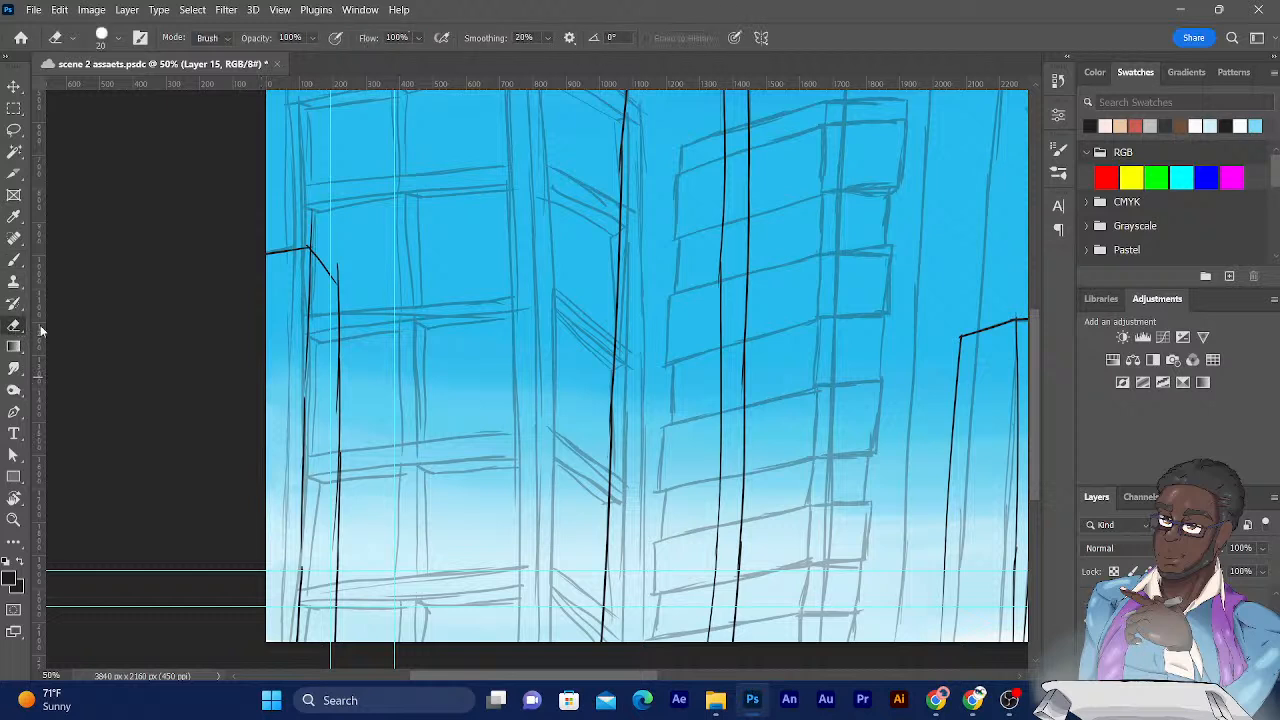
{"action": "left_click_drag", "start_coordinate": [335, 528], "coordinate": [334, 473]}
{"action": "left_click_drag", "start_coordinate": [336, 258], "coordinate": [338, 272]}
Ink the tall central tower's middle corner vertical from above its roof down to the canvas bottom.
{"action": "left_click_drag", "start_coordinate": [486, 214], "coordinate": [289, 317]}
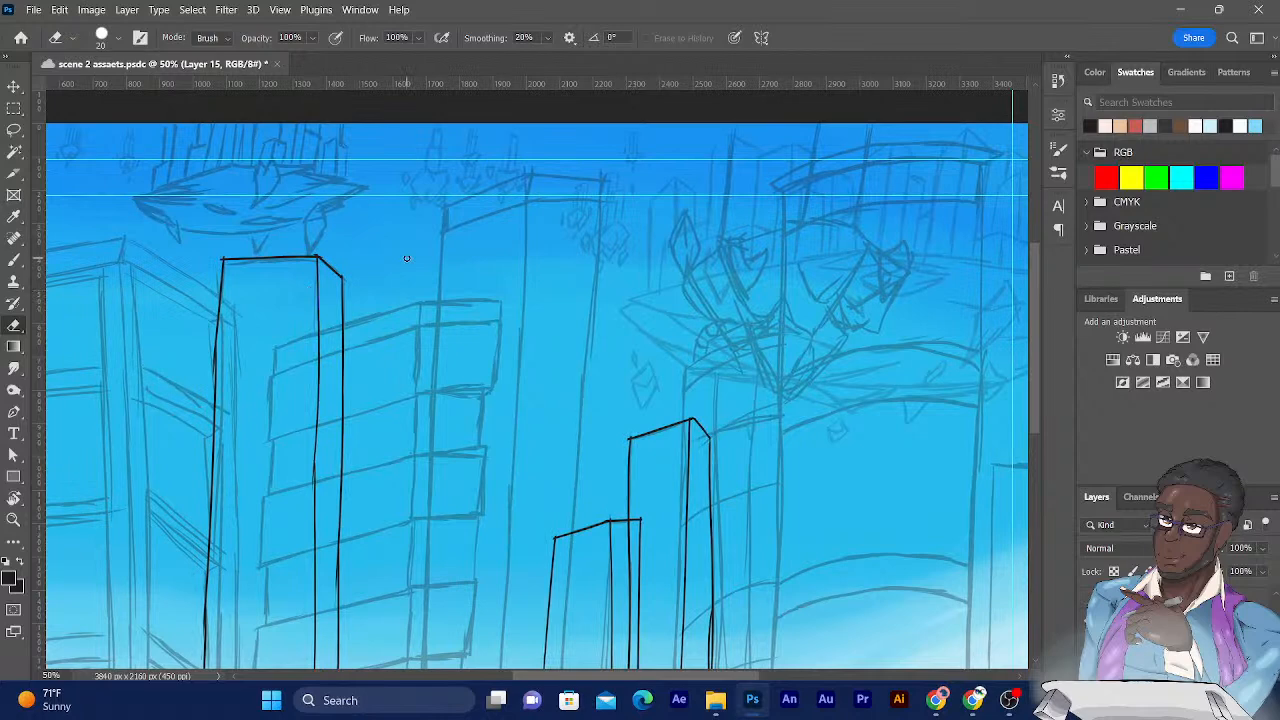
{"action": "left_click", "coordinate": [15, 262]}
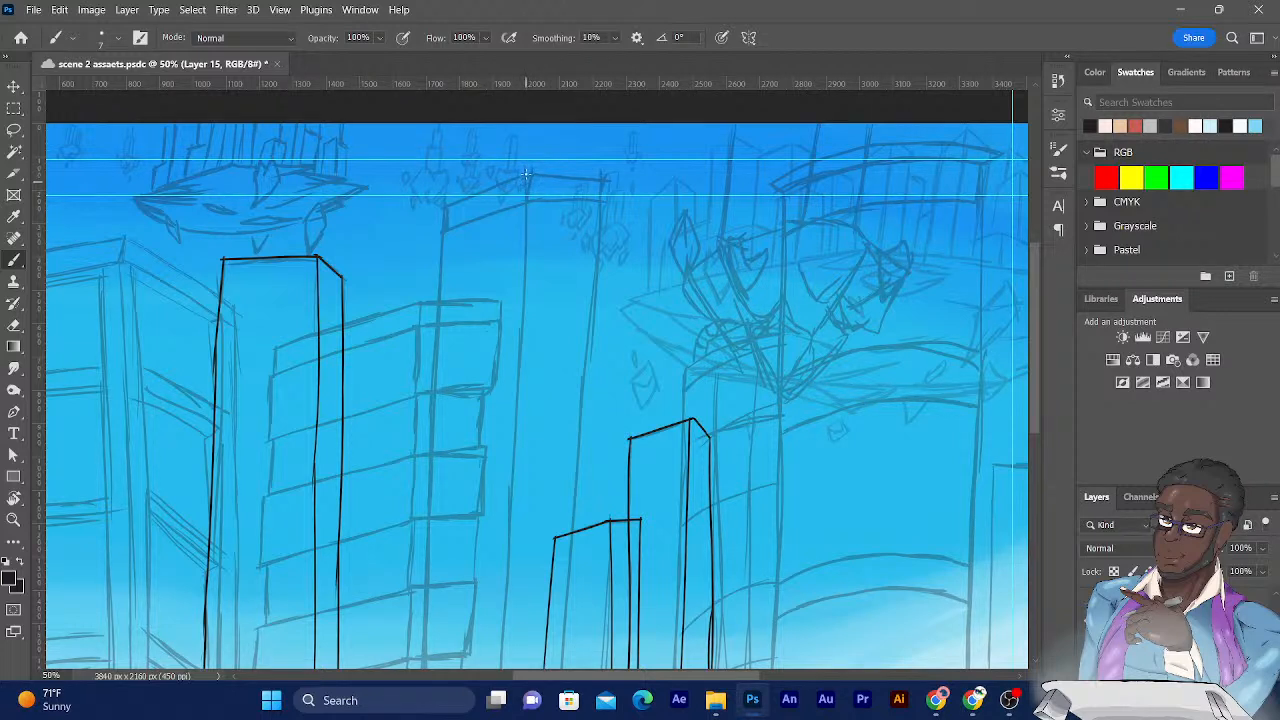
{"action": "left_click_drag", "start_coordinate": [527, 147], "coordinate": [510, 544]}
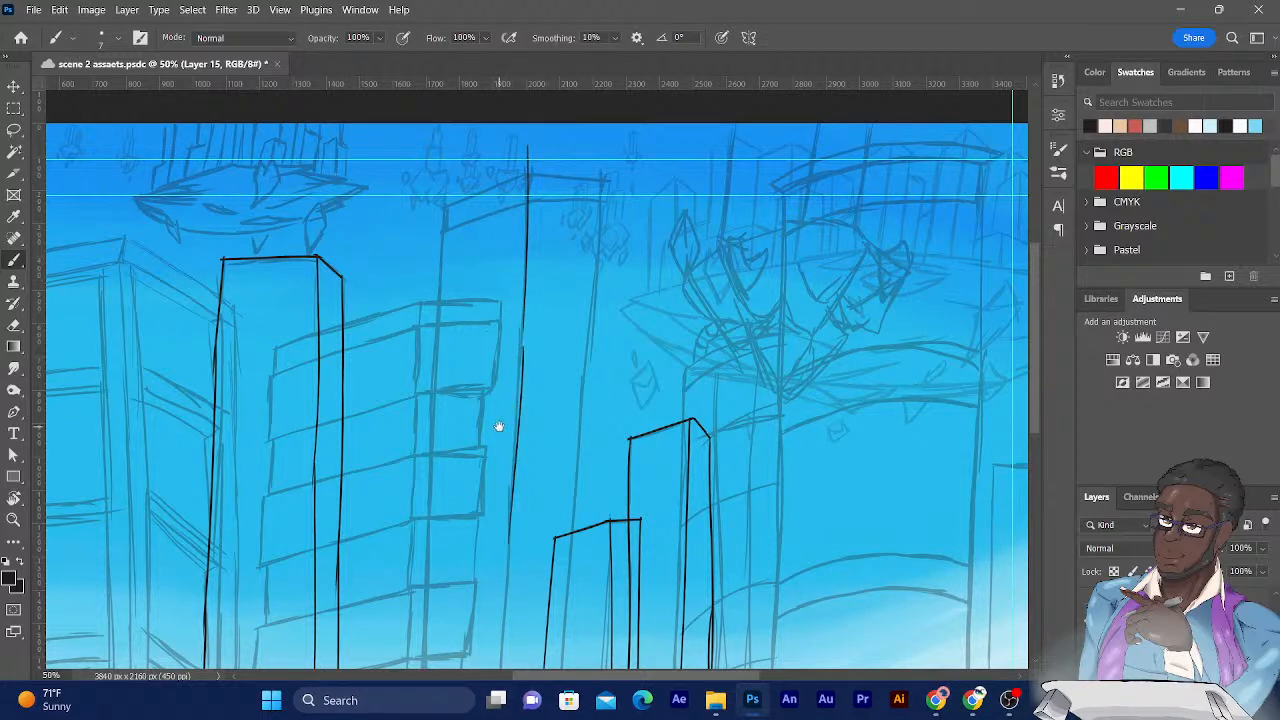
{"action": "left_click_drag", "start_coordinate": [497, 426], "coordinate": [504, 246]}
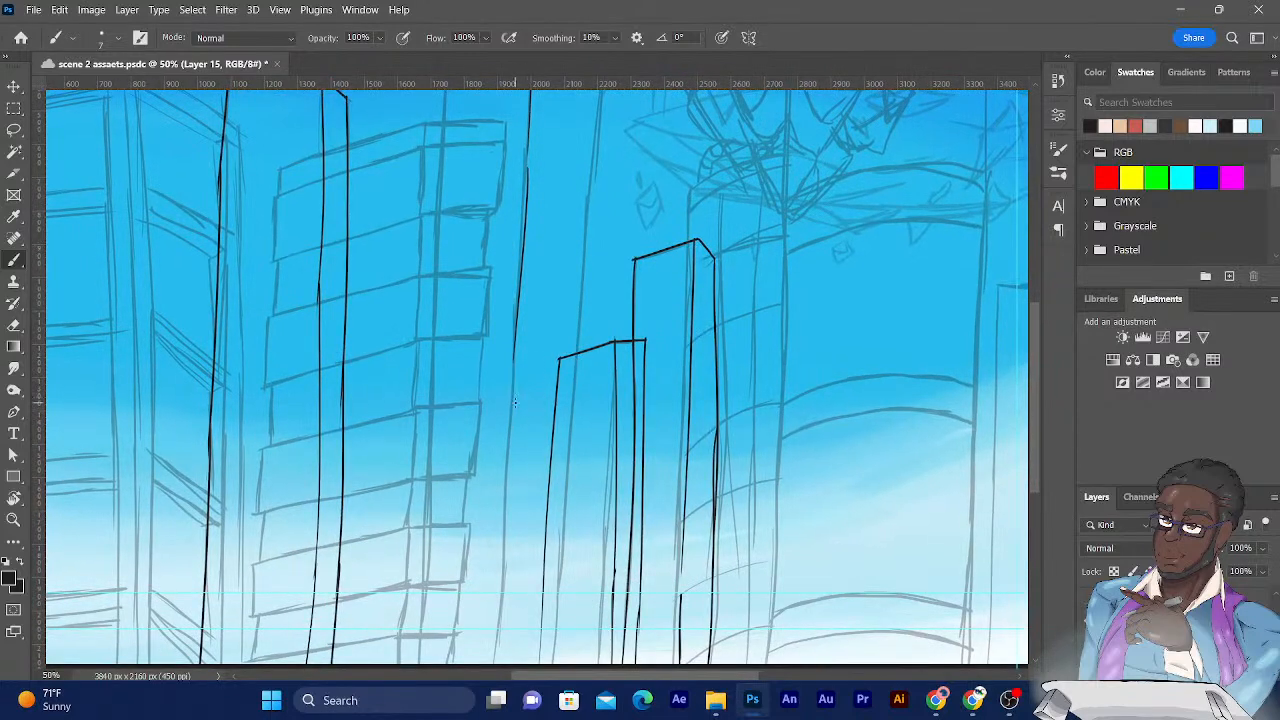
{"action": "left_click_drag", "start_coordinate": [516, 375], "coordinate": [498, 618]}
{"action": "mouse_move", "coordinate": [504, 574]}
{"action": "left_mouse_down"}
{"action": "mouse_move", "coordinate": [506, 471]}
{"action": "mouse_move", "coordinate": [497, 645]}
{"action": "left_mouse_up"}
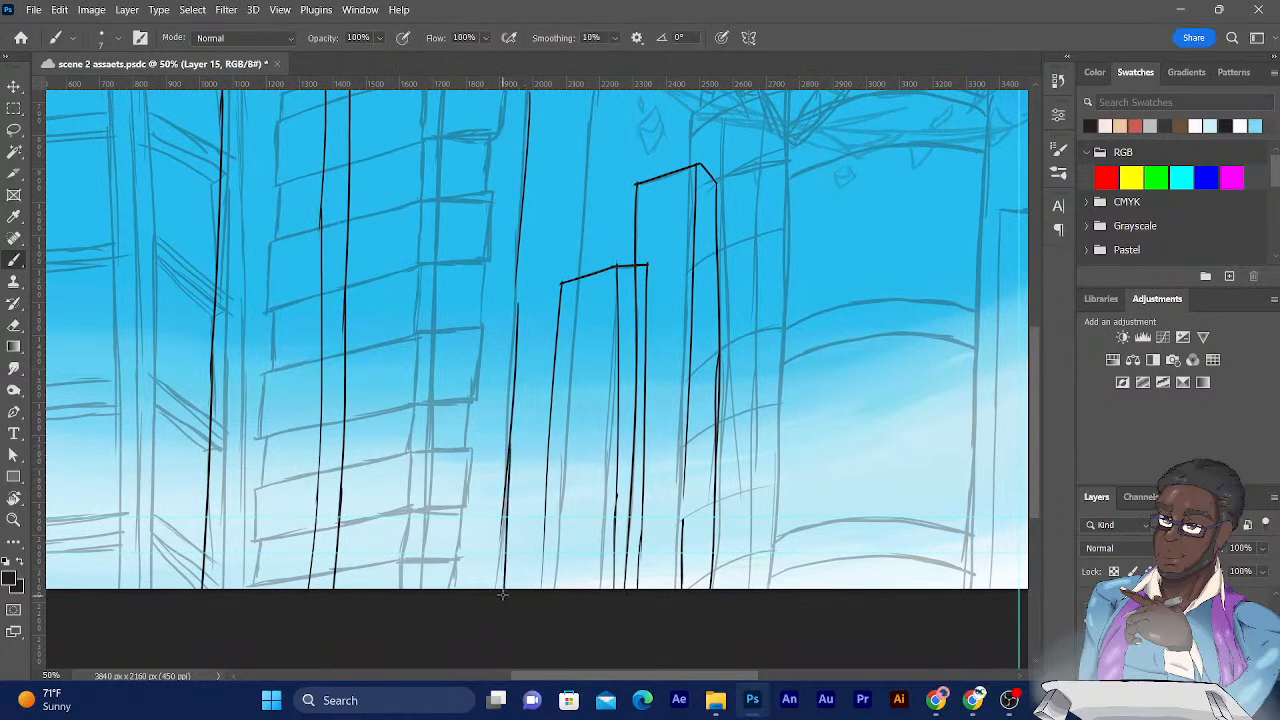
{"action": "key", "text": "ctrl+z"}
{"action": "left_click_drag", "start_coordinate": [506, 505], "coordinate": [494, 614]}
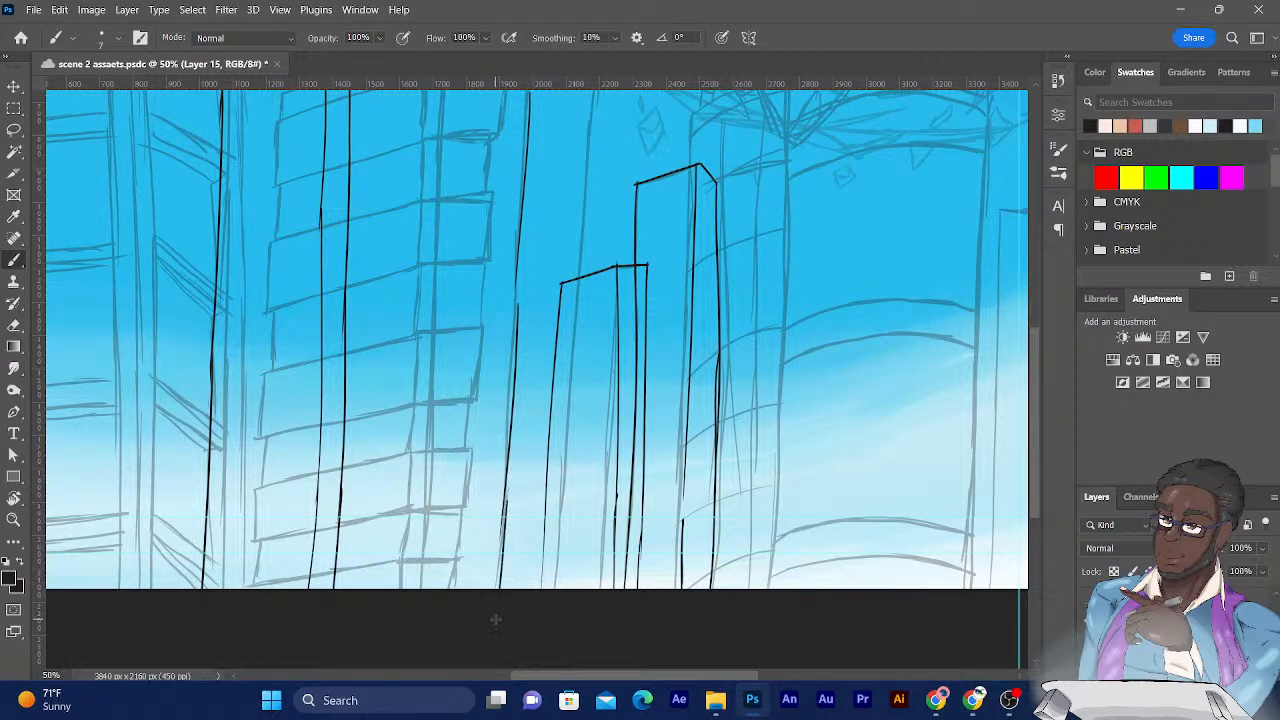
Reinforce the tall tower's middle vertical where its separate strokes join, along the middle and lower parts.
{"action": "left_click", "coordinate": [14, 325]}
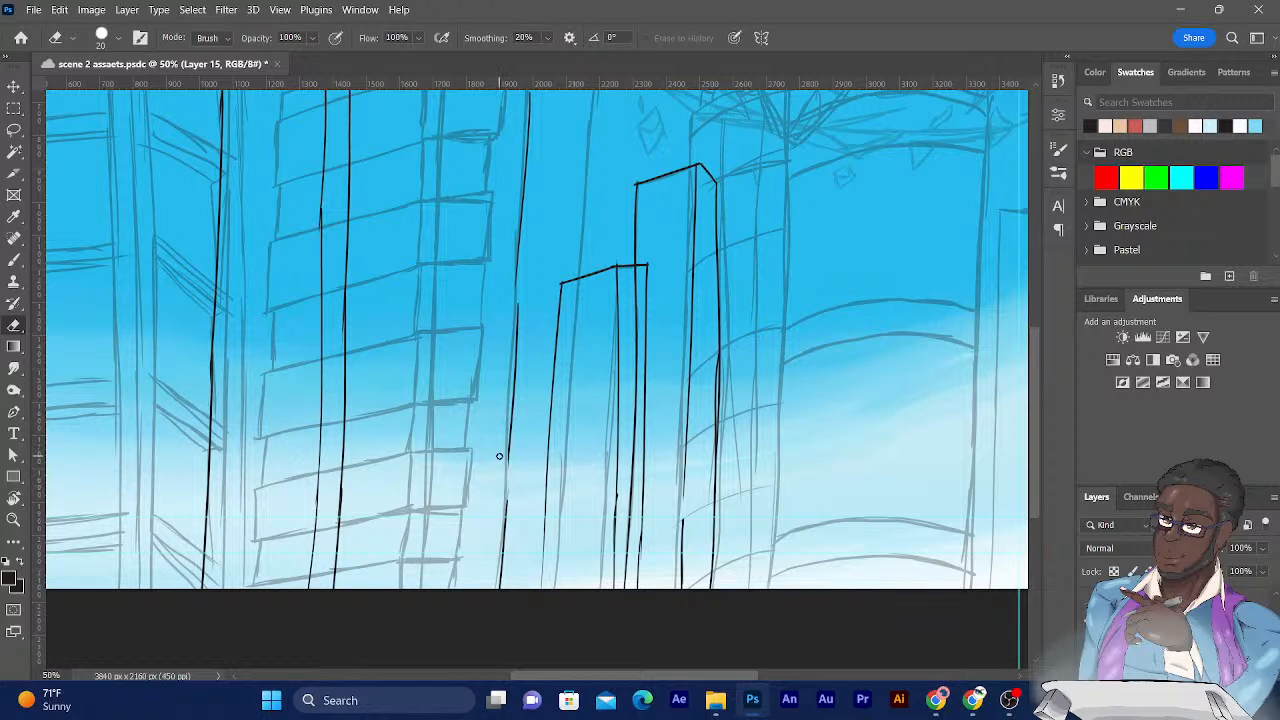
{"action": "left_click", "coordinate": [22, 260]}
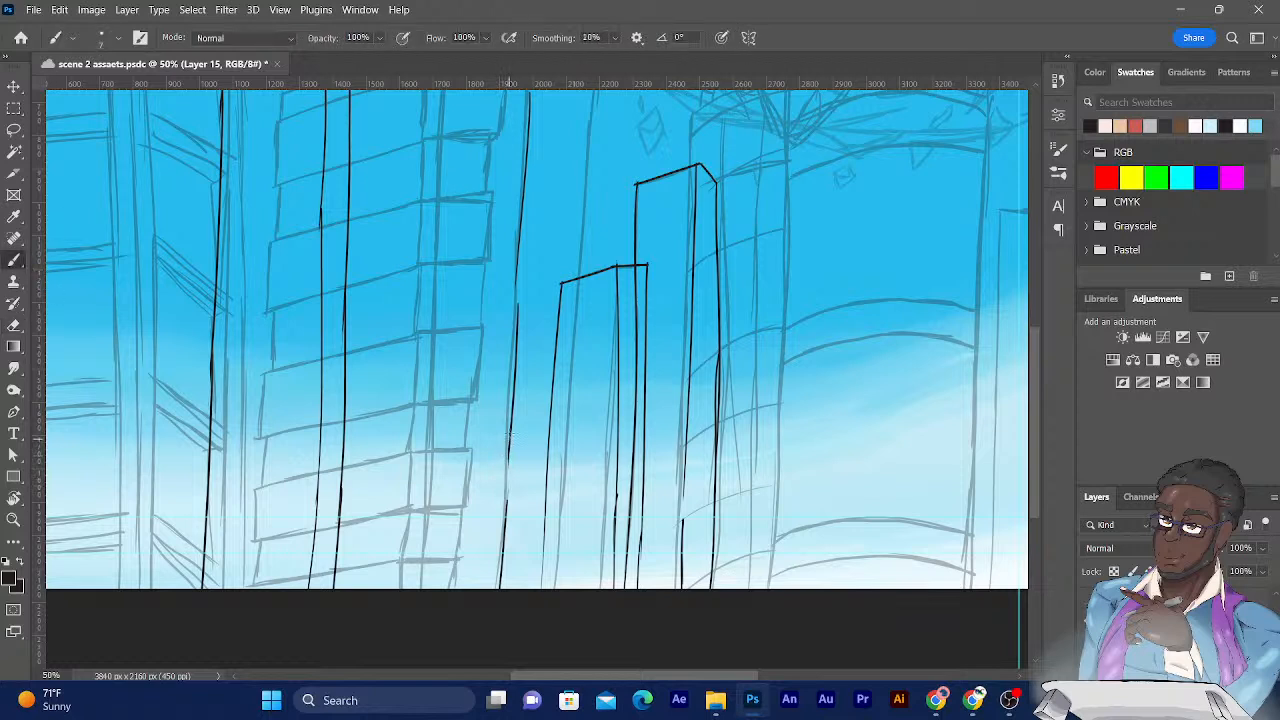
{"action": "left_click_drag", "start_coordinate": [506, 511], "coordinate": [507, 482]}
{"action": "left_click_drag", "start_coordinate": [511, 430], "coordinate": [506, 503]}
{"action": "left_click_drag", "start_coordinate": [510, 446], "coordinate": [506, 511]}
{"action": "left_click_drag", "start_coordinate": [440, 231], "coordinate": [438, 398]}
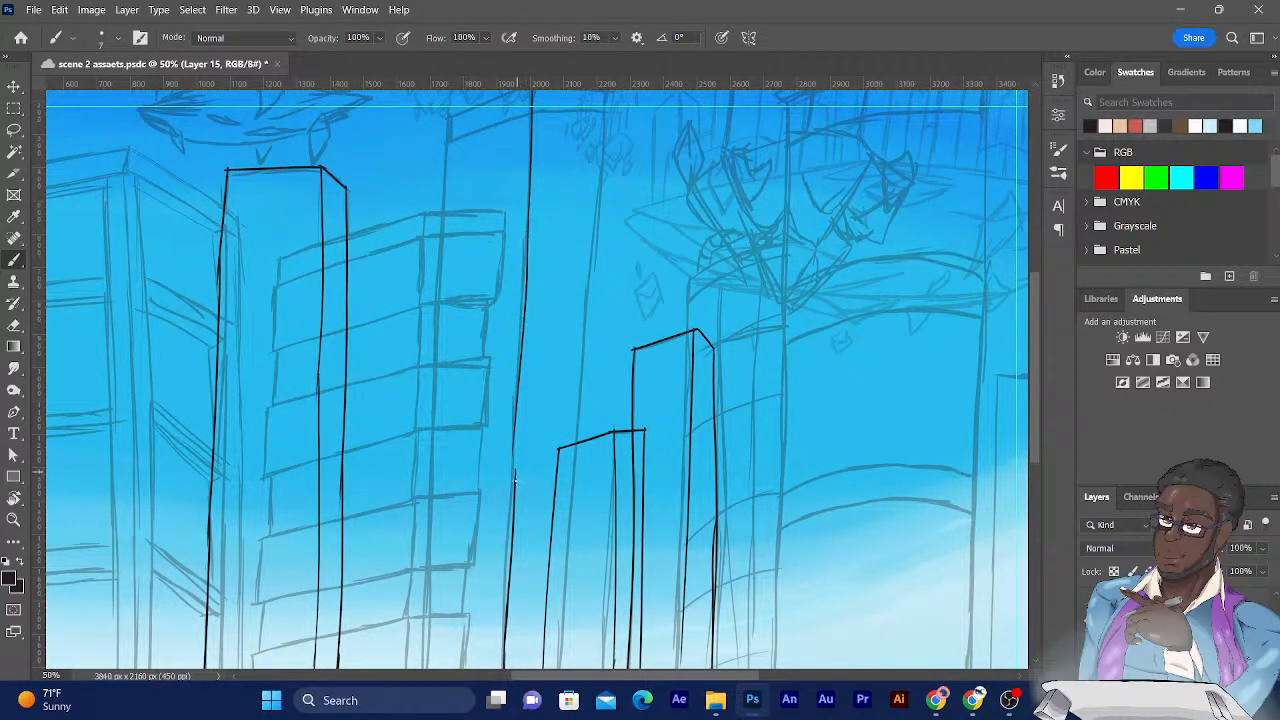
{"action": "mouse_move", "coordinate": [519, 384]}
{"action": "left_mouse_down"}
{"action": "mouse_move", "coordinate": [516, 513]}
{"action": "mouse_move", "coordinate": [518, 406]}
{"action": "left_mouse_up"}
Erase the excess line around the stroke overlap on the tall tower's middle vertical.
{"action": "left_click", "coordinate": [14, 325]}
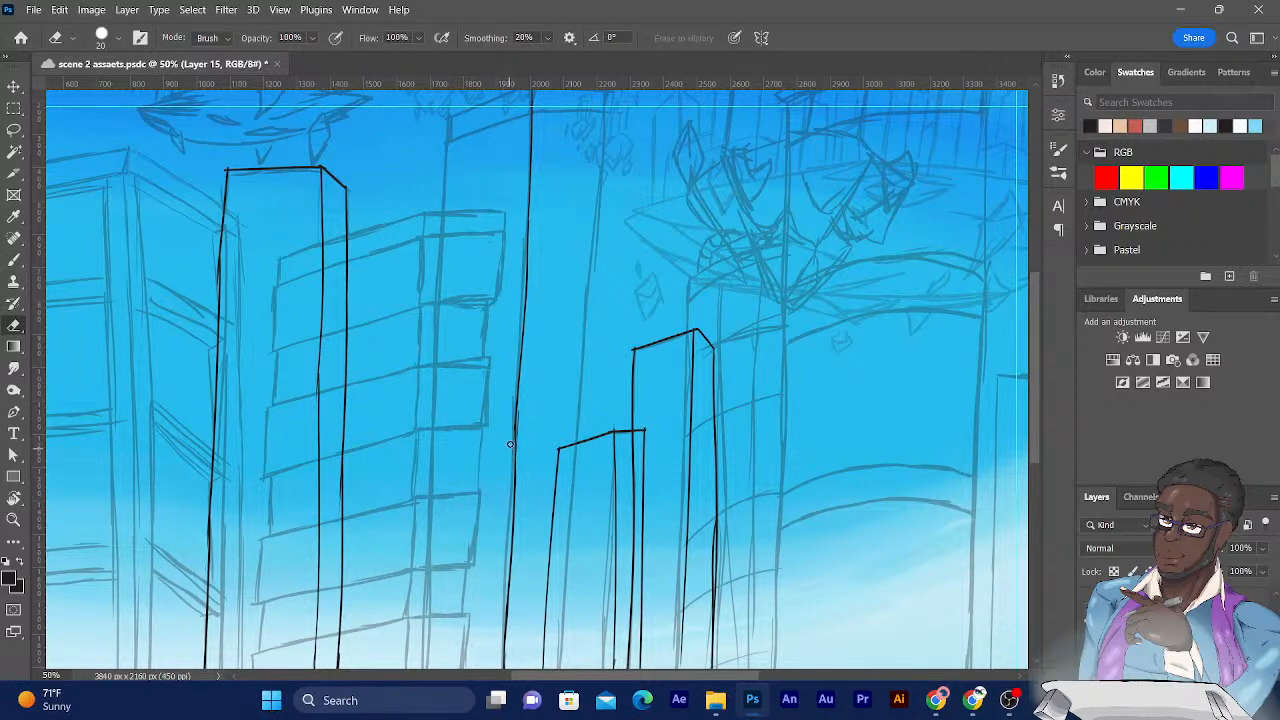
{"action": "left_click_drag", "start_coordinate": [514, 421], "coordinate": [509, 450]}
{"action": "left_click_drag", "start_coordinate": [522, 405], "coordinate": [519, 443]}
Ink the two parallel sloping roof lines on the left face of the tall central tower.
{"action": "left_click_drag", "start_coordinate": [394, 426], "coordinate": [384, 535]}
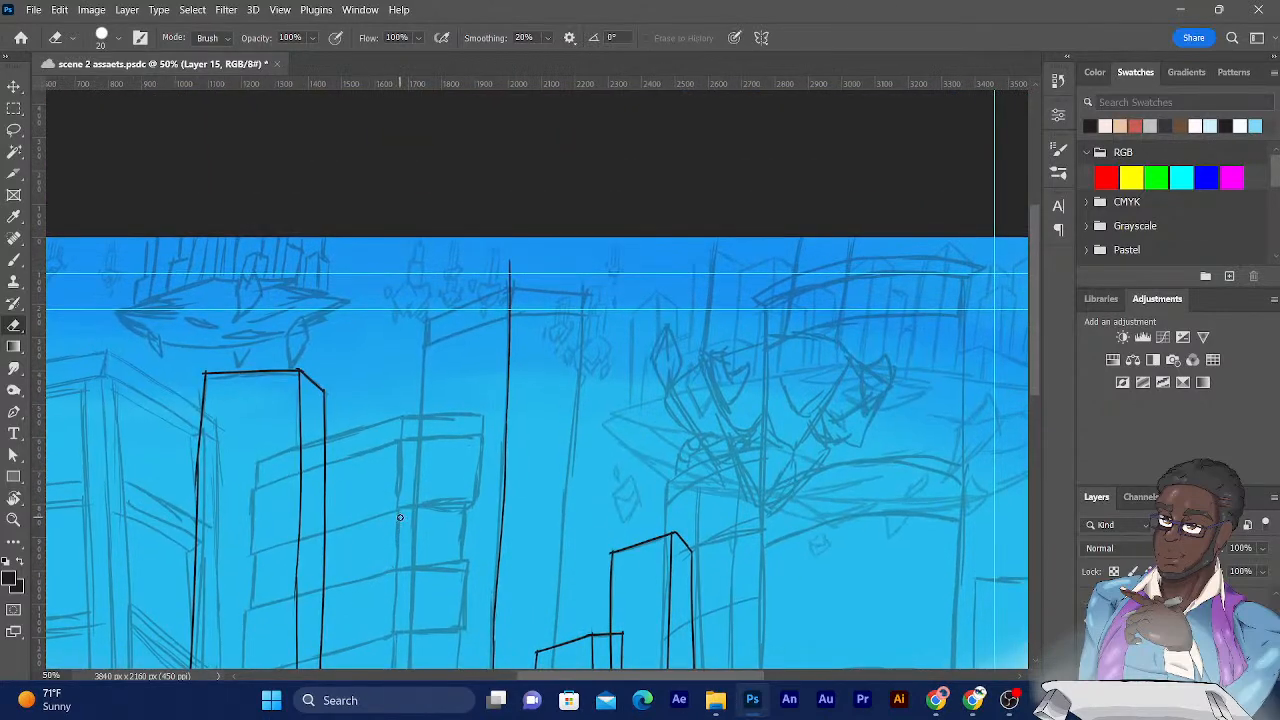
{"action": "left_click", "coordinate": [14, 262]}
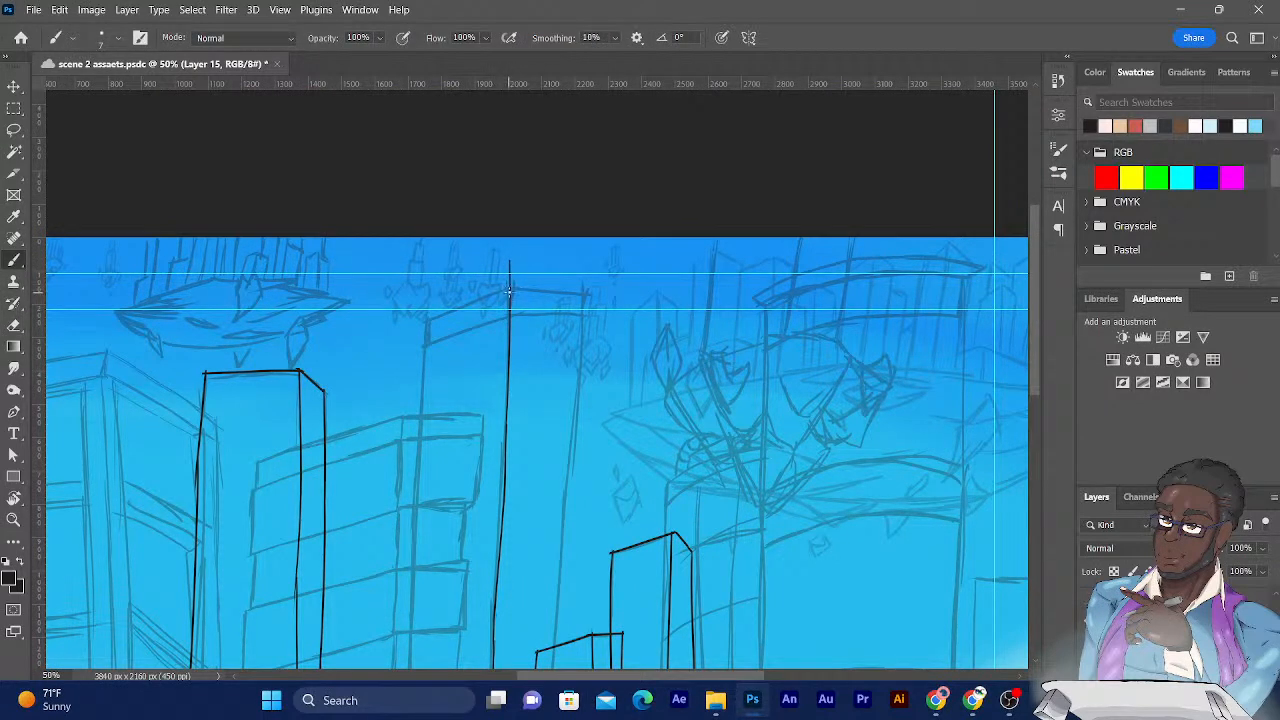
{"action": "left_click_drag", "start_coordinate": [531, 281], "coordinate": [404, 330]}
{"action": "left_click_drag", "start_coordinate": [520, 312], "coordinate": [405, 353]}
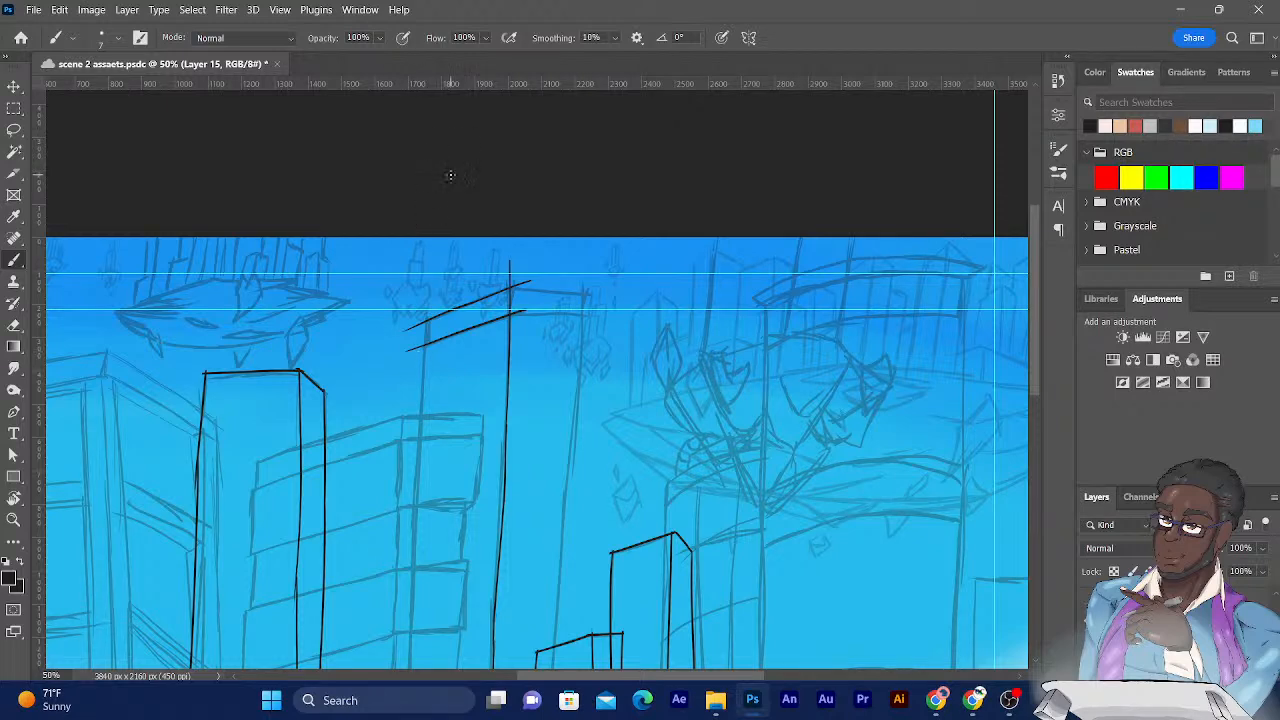
Ink the upper part of the tall tower's left vertical starting at the roof, and save the document.
{"action": "left_click_drag", "start_coordinate": [394, 414], "coordinate": [403, 364]}
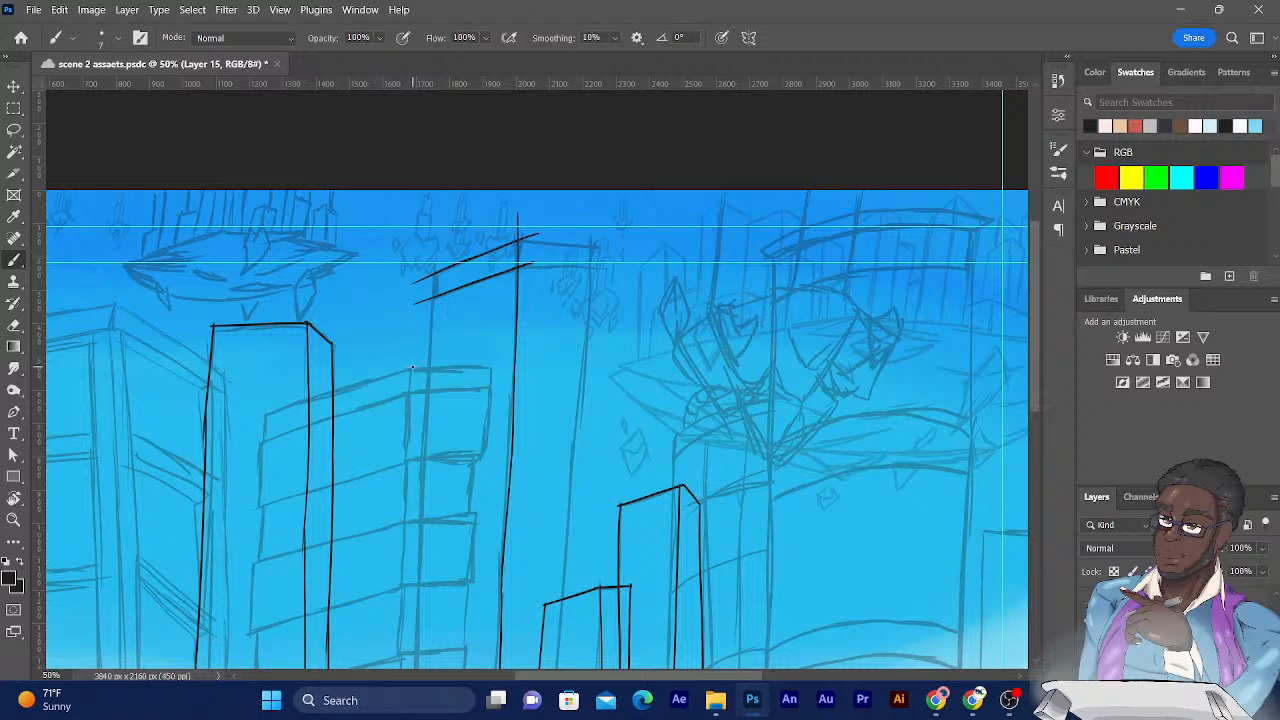
{"action": "left_click_drag", "start_coordinate": [346, 506], "coordinate": [388, 466]}
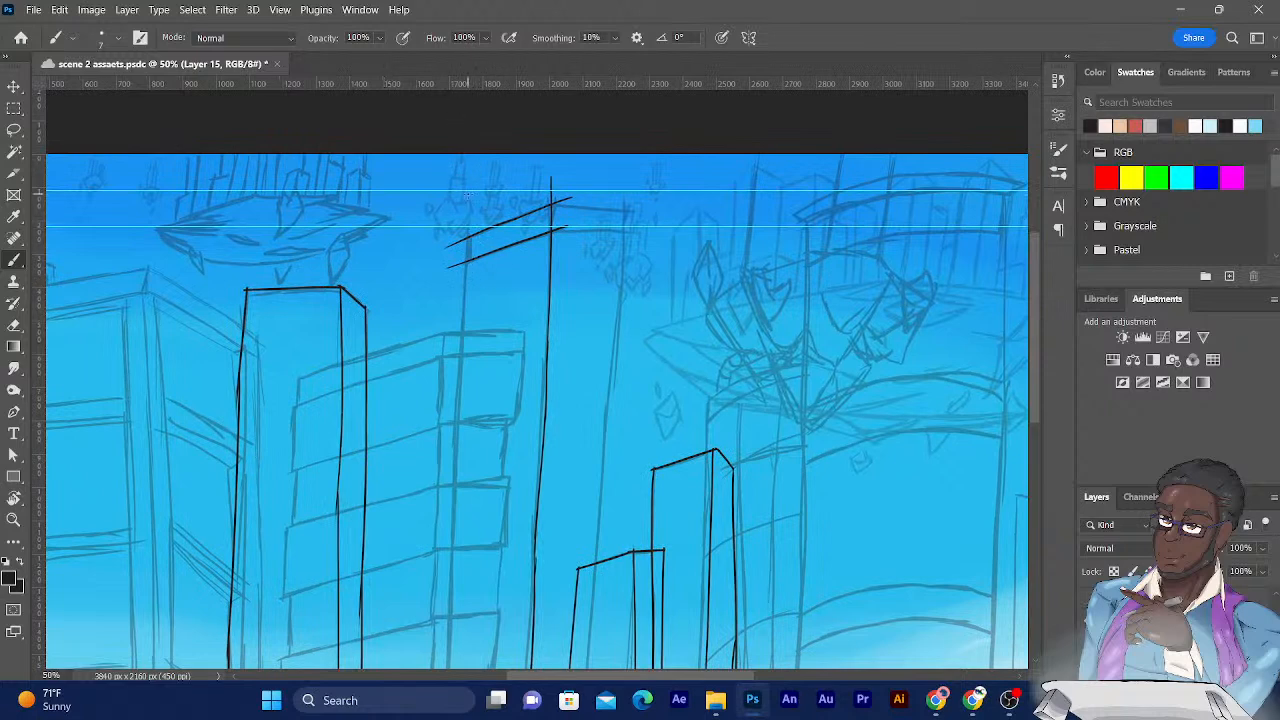
{"action": "mouse_move", "coordinate": [314, 277]}
{"action": "left_mouse_down"}
{"action": "mouse_move", "coordinate": [423, 263]}
{"action": "mouse_move", "coordinate": [425, 246]}
{"action": "left_mouse_up"}
{"action": "left_click_drag", "start_coordinate": [334, 251], "coordinate": [371, 223]}
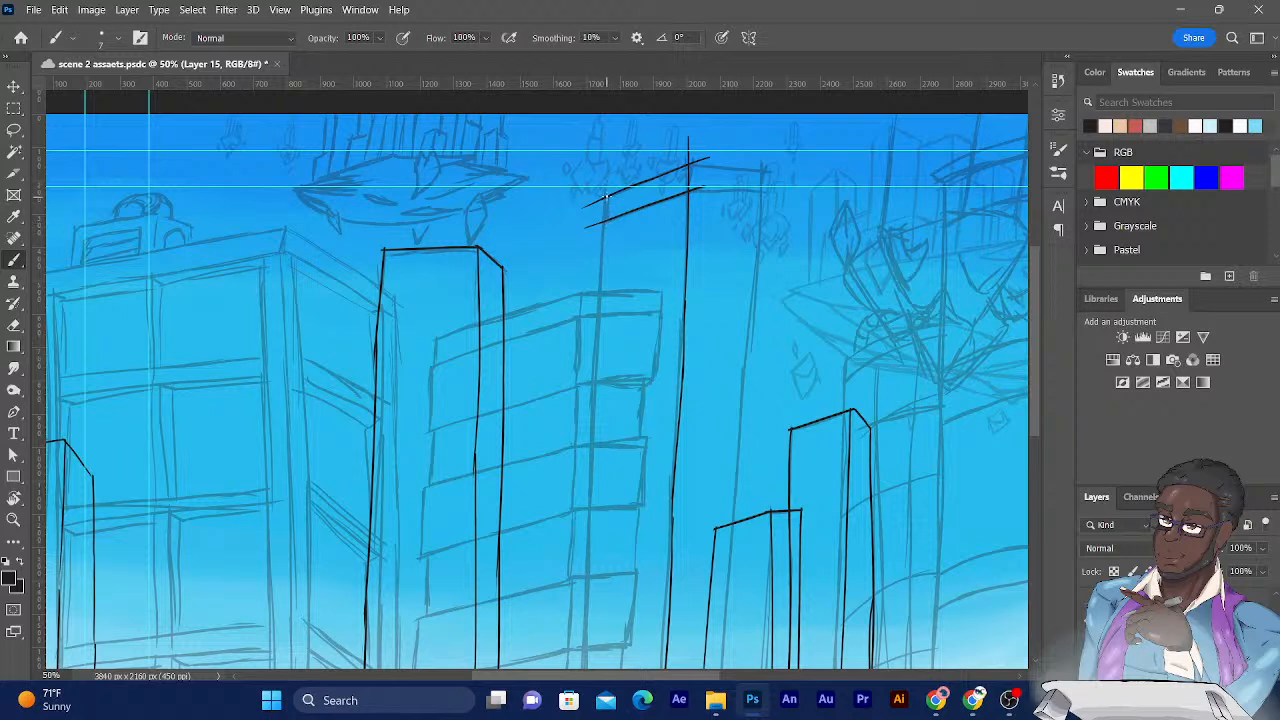
{"action": "left_click_drag", "start_coordinate": [607, 187], "coordinate": [600, 307]}
{"action": "key", "text": "ctrl+s"}
{"action": "left_click_drag", "start_coordinate": [602, 238], "coordinate": [593, 368]}
{"action": "left_click_drag", "start_coordinate": [596, 342], "coordinate": [580, 603]}
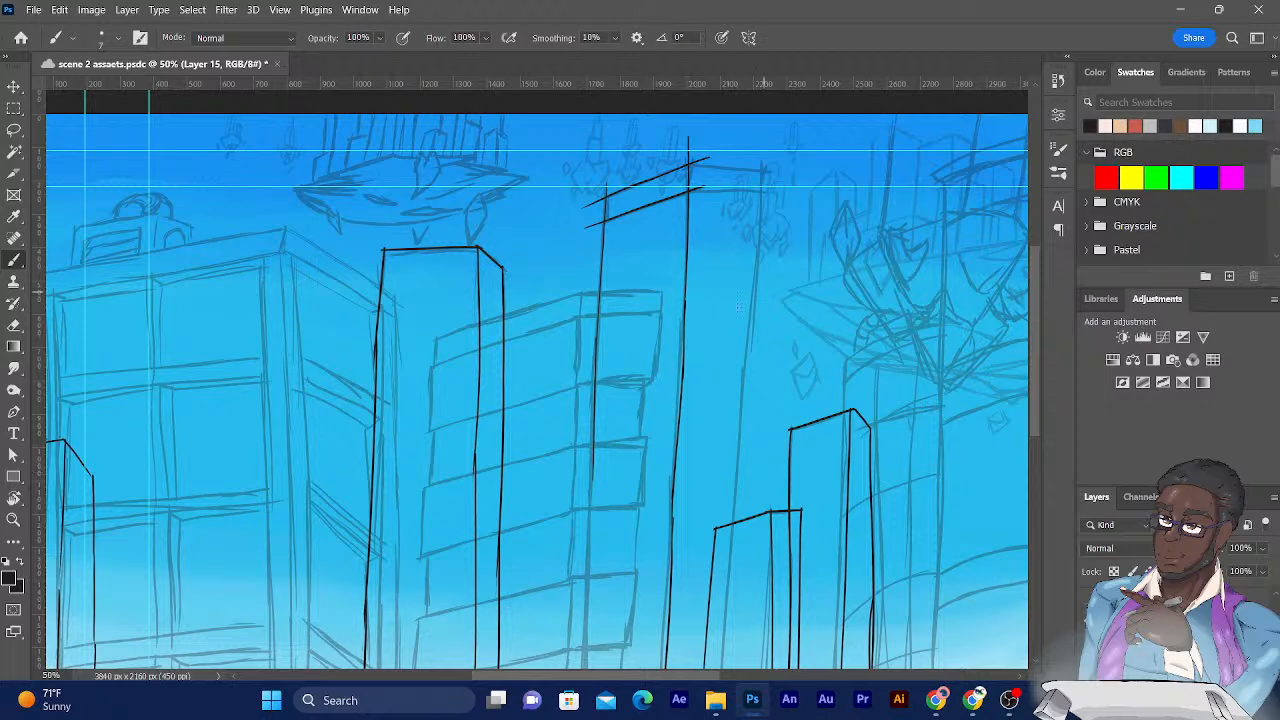
Extend the tall tower's left vertical down to the canvas bottom and thicken its lower section.
{"action": "left_click_drag", "start_coordinate": [603, 361], "coordinate": [640, 177]}
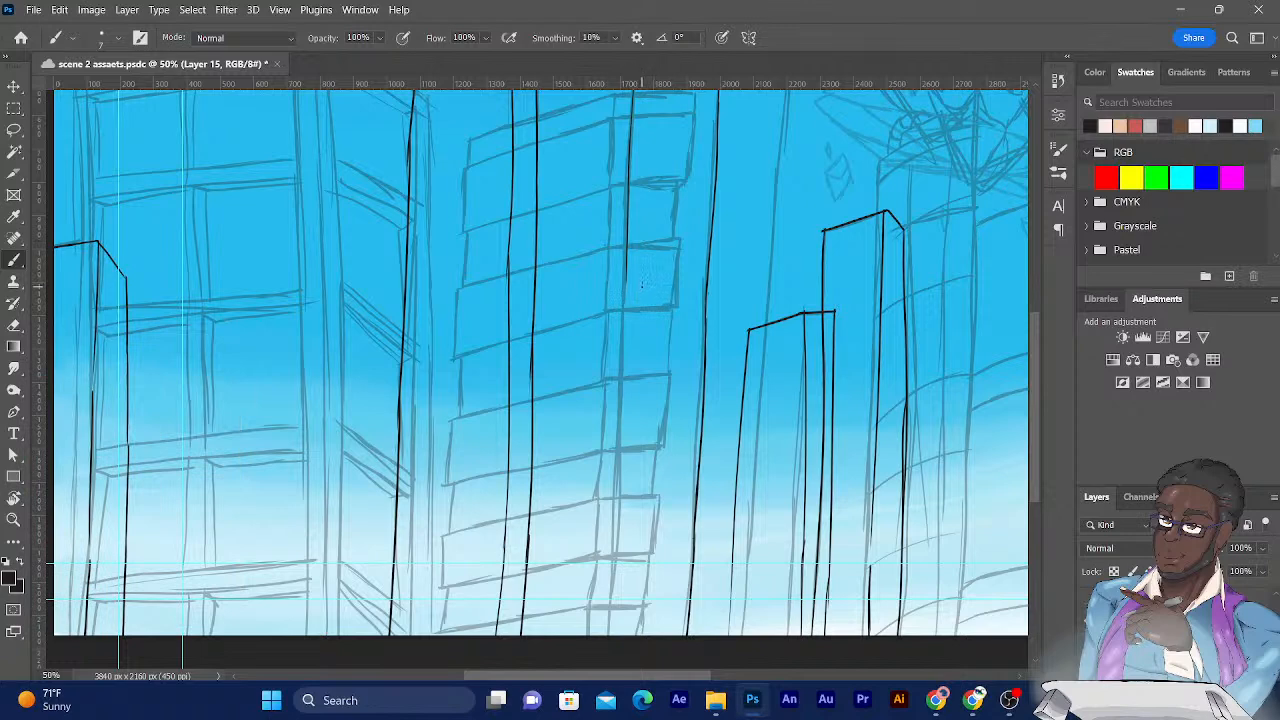
{"action": "left_click_drag", "start_coordinate": [540, 297], "coordinate": [460, 307]}
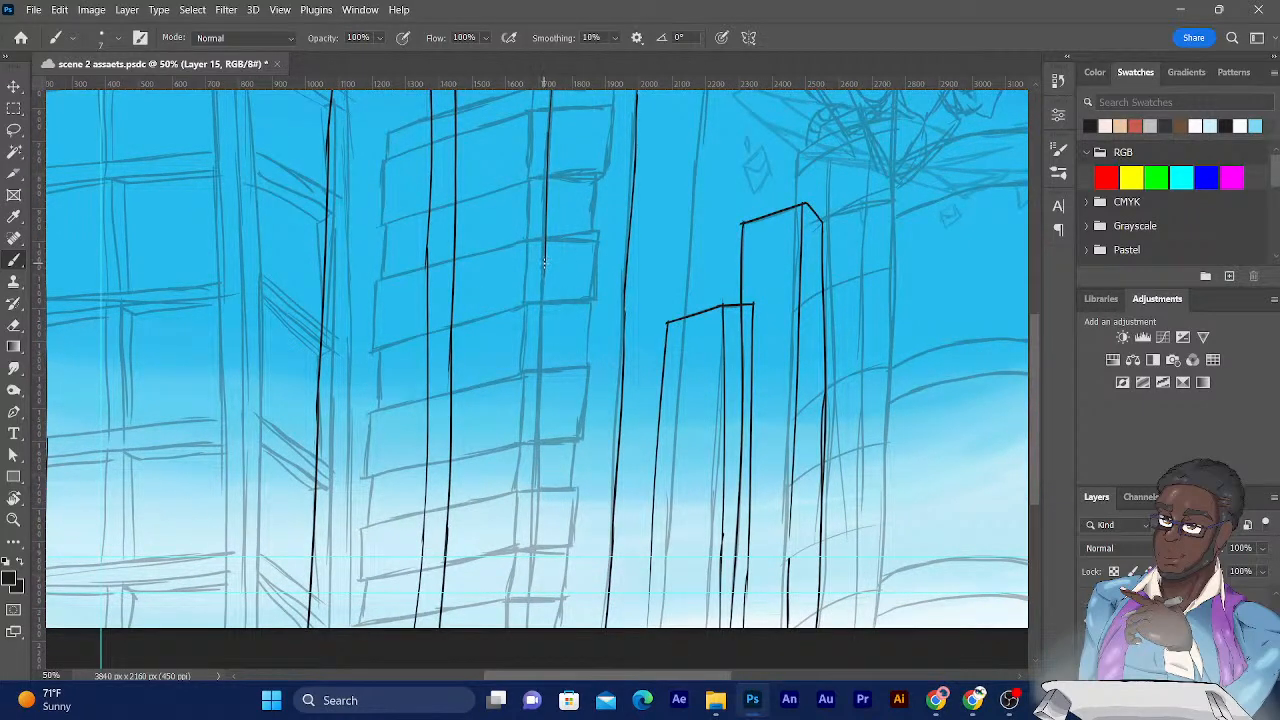
{"action": "left_click_drag", "start_coordinate": [546, 260], "coordinate": [538, 440]}
{"action": "left_click_drag", "start_coordinate": [538, 443], "coordinate": [526, 628]}
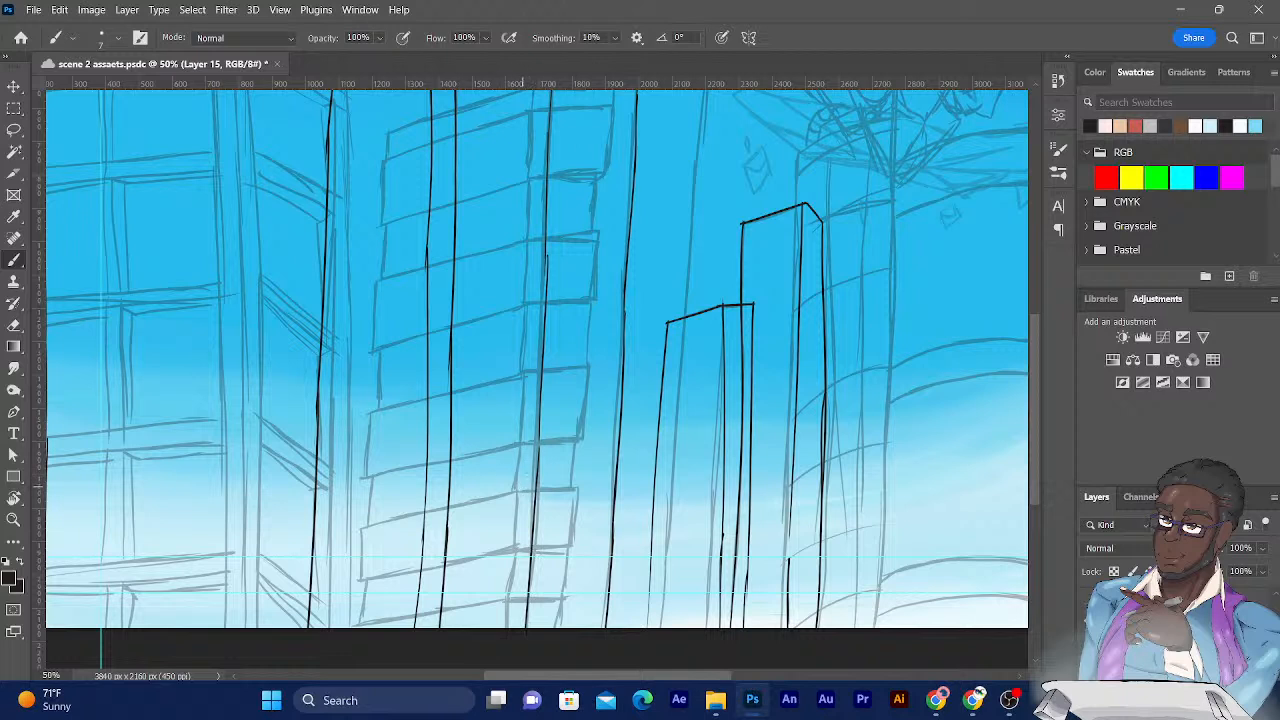
{"action": "left_click_drag", "start_coordinate": [546, 260], "coordinate": [531, 468]}
{"action": "left_click_drag", "start_coordinate": [538, 375], "coordinate": [533, 538]}
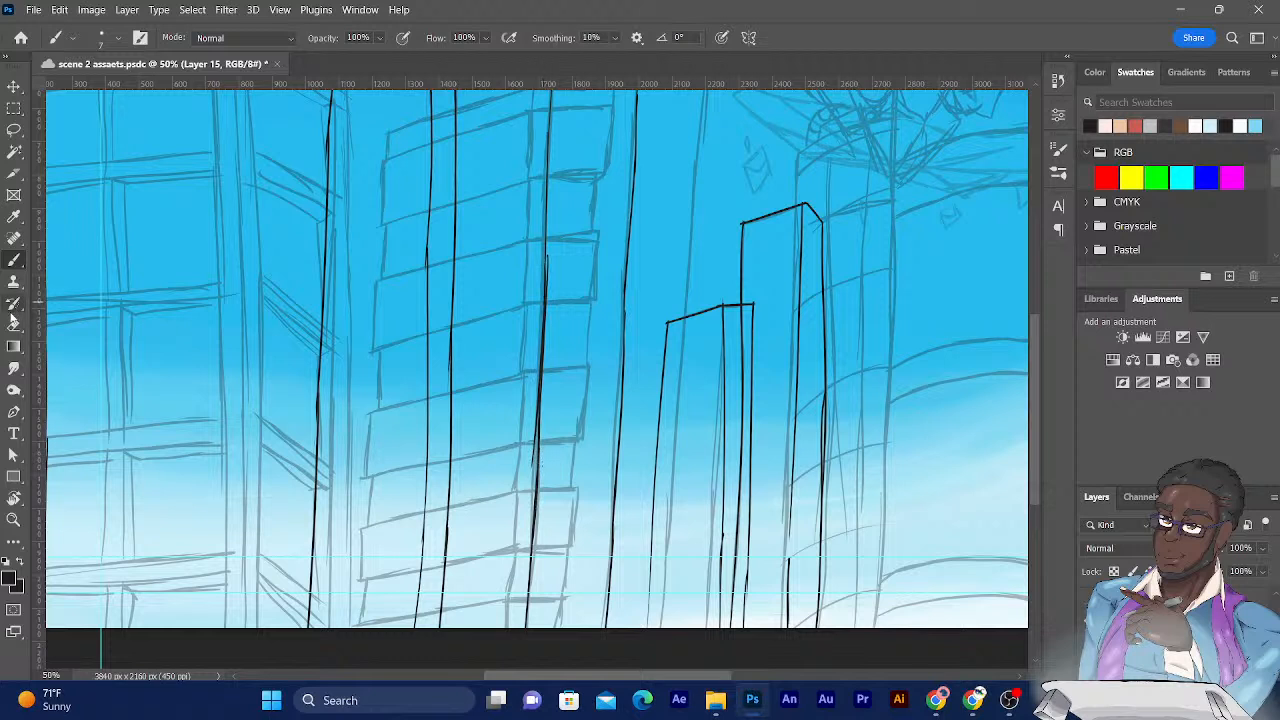
Erase the excess line at the stroke joint on the tall tower's left vertical.
{"action": "key", "text": "e"}
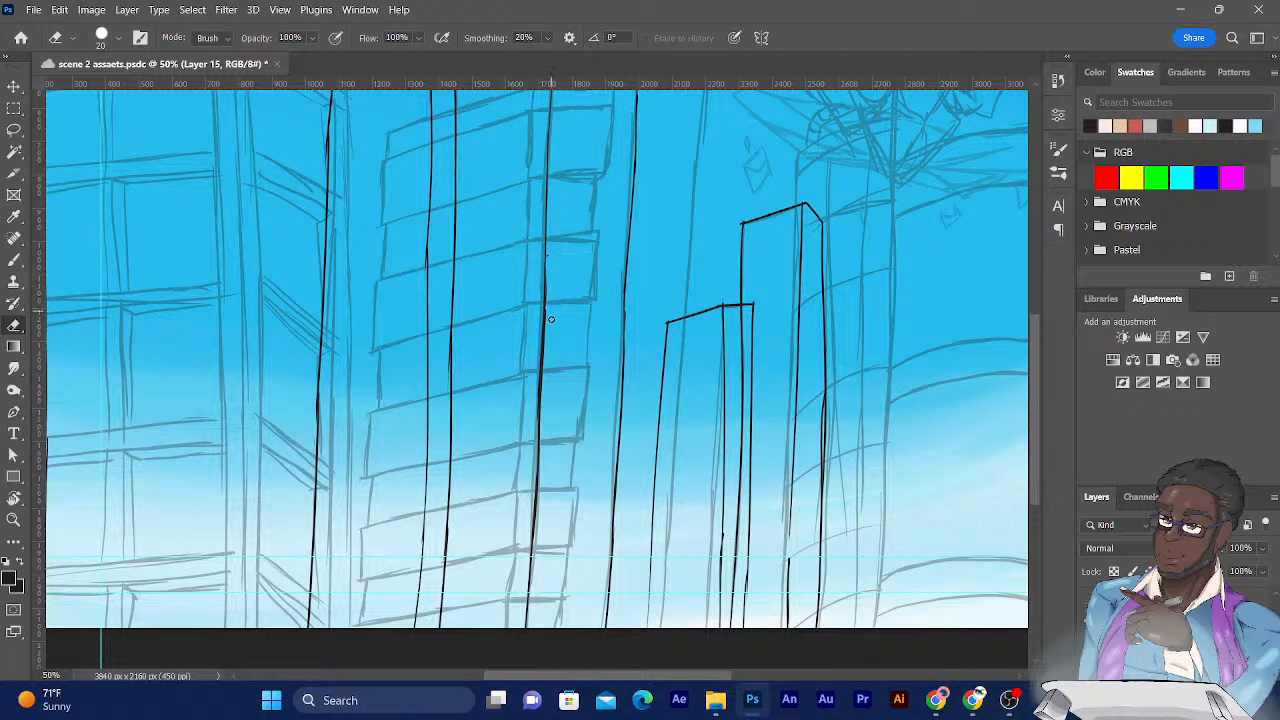
{"action": "mouse_move", "coordinate": [522, 422]}
{"action": "left_mouse_down"}
{"action": "mouse_move", "coordinate": [503, 531]}
{"action": "mouse_move", "coordinate": [452, 668]}
{"action": "left_mouse_up"}
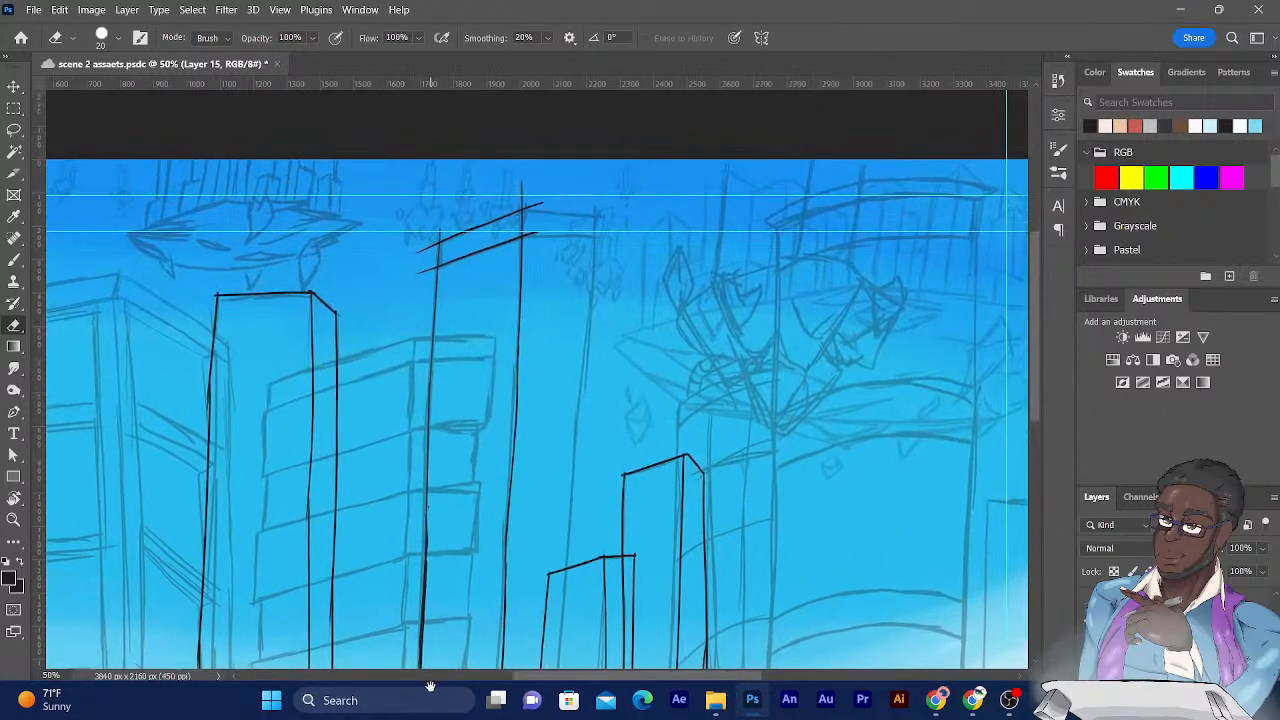
{"action": "key", "text": "b"}
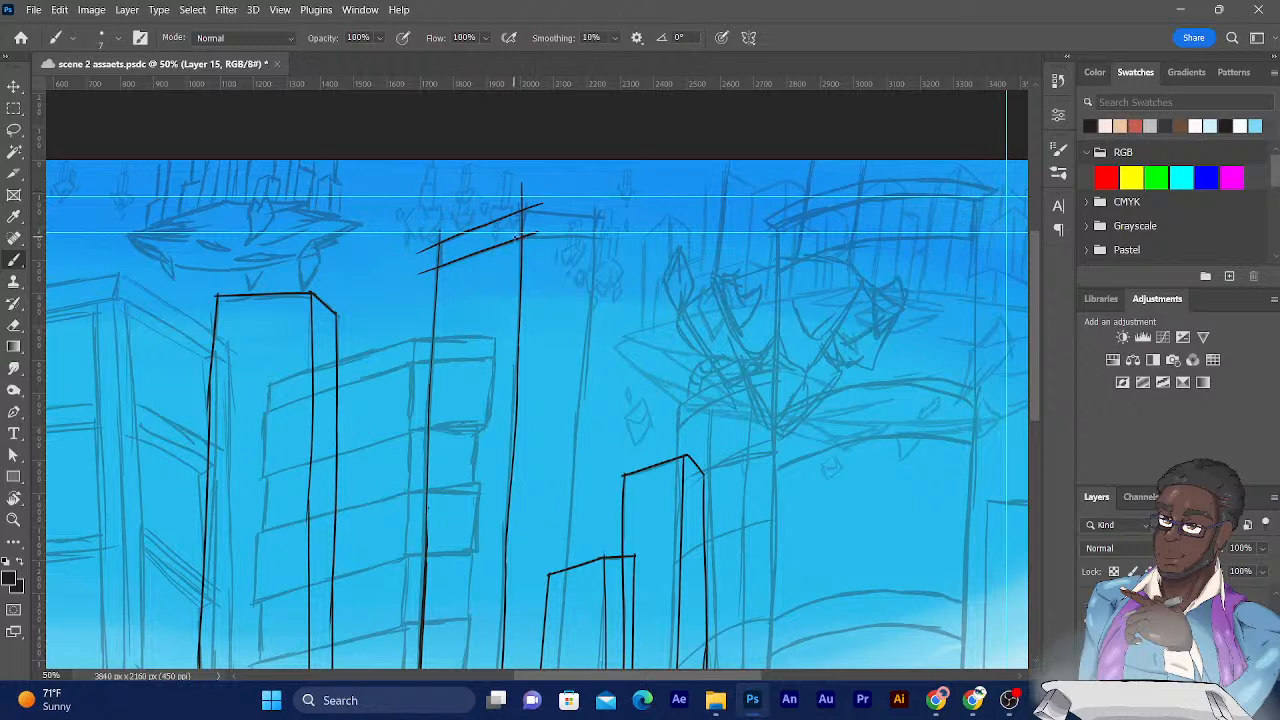
{"action": "left_click_drag", "start_coordinate": [520, 237], "coordinate": [607, 238]}
{"action": "left_click_drag", "start_coordinate": [517, 211], "coordinate": [606, 219]}
{"action": "key", "text": "ctrl+z"}
{"action": "key", "text": "ctrl+z"}
Ink the tall tower's right vertical from the roof down past the roofline of the low building in front, redoing uneven strokes.
{"action": "left_click_drag", "start_coordinate": [595, 205], "coordinate": [583, 383]}
{"action": "left_click_drag", "start_coordinate": [586, 326], "coordinate": [559, 660]}
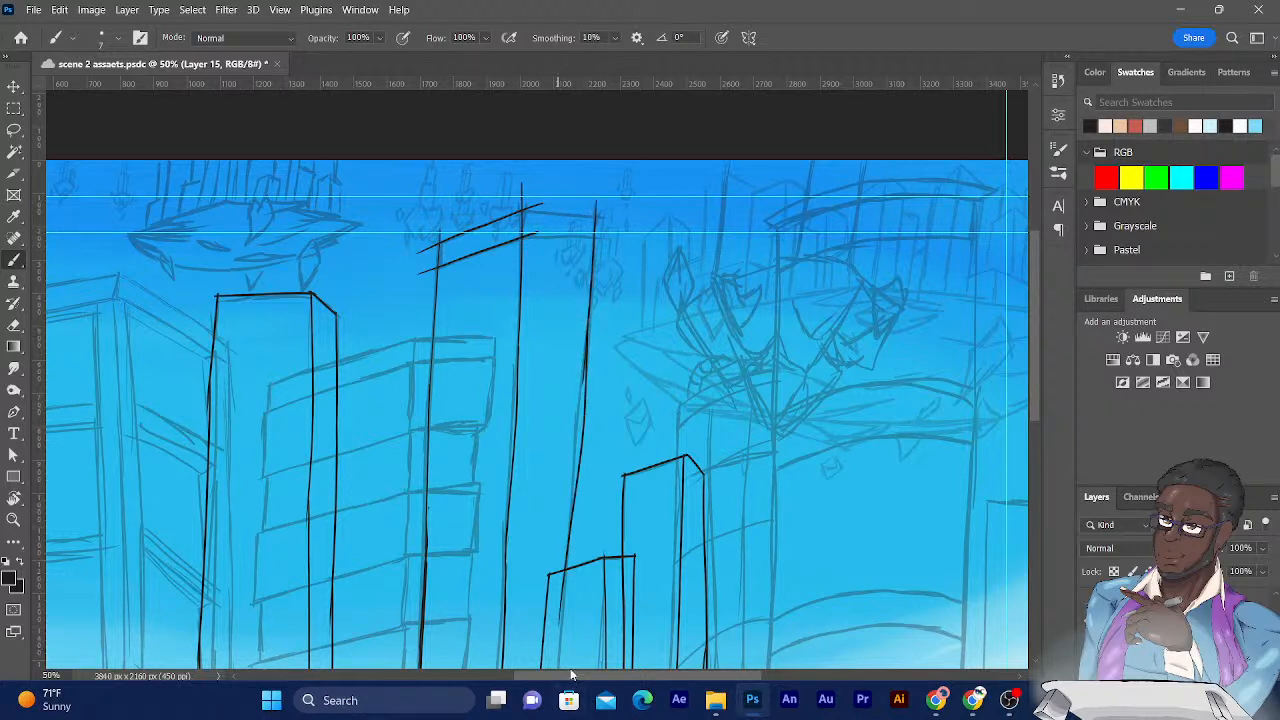
{"action": "key", "text": "ctrl+z"}
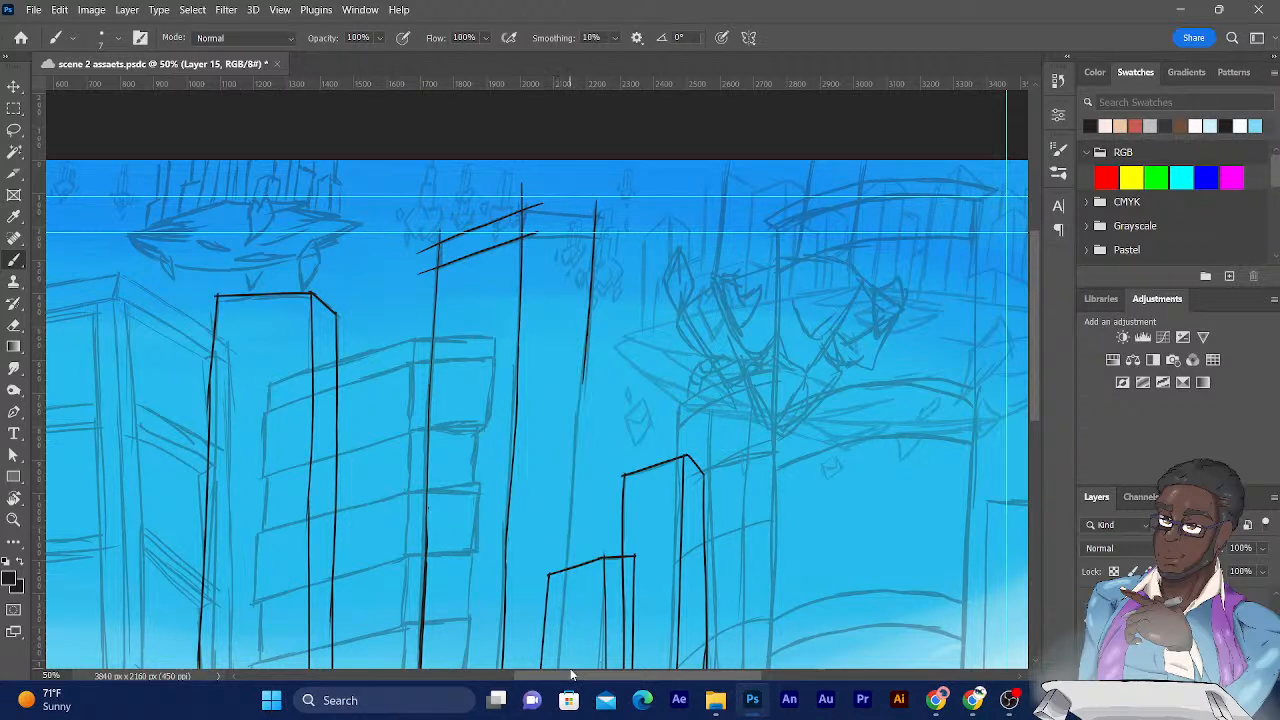
{"action": "left_click_drag", "start_coordinate": [585, 343], "coordinate": [575, 492]}
{"action": "left_click_drag", "start_coordinate": [580, 436], "coordinate": [577, 606]}
{"action": "key", "text": "ctrl+z"}
{"action": "key", "text": "ctrl+z"}
{"action": "left_click_drag", "start_coordinate": [588, 316], "coordinate": [571, 602]}
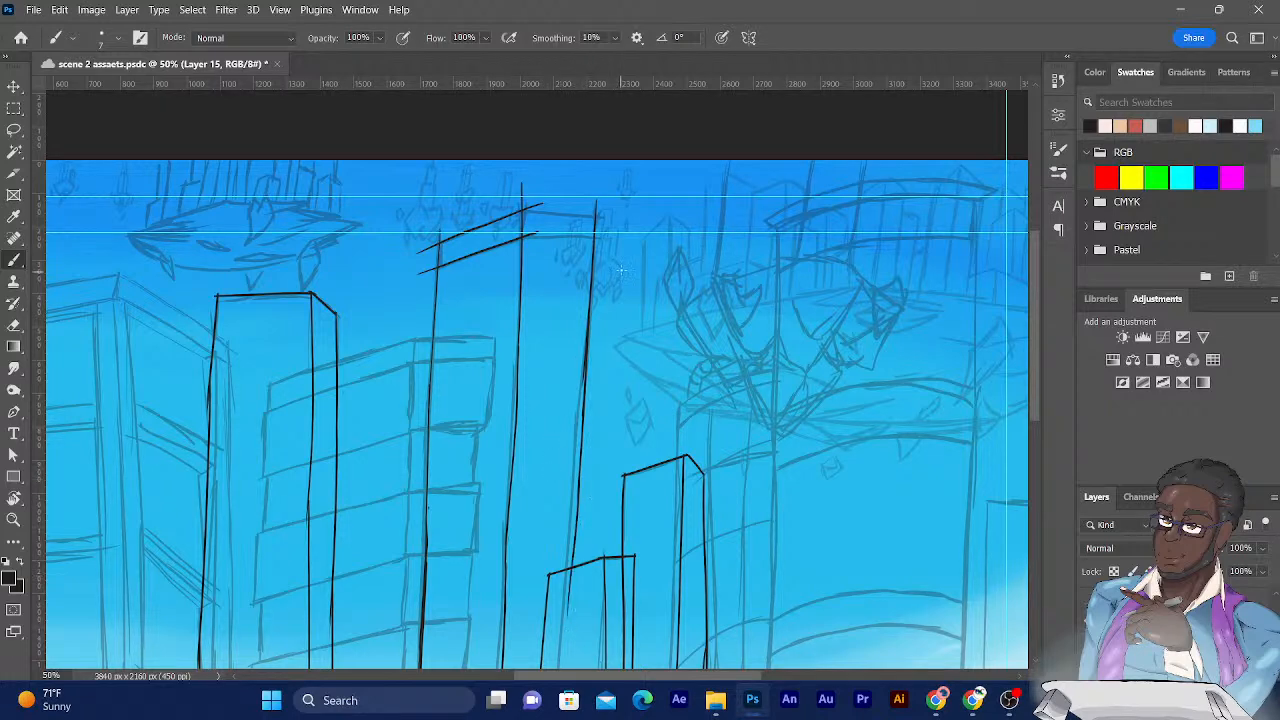
Extend the tall tower's right vertical through the low building in front down to the canvas bottom.
{"action": "left_click_drag", "start_coordinate": [537, 423], "coordinate": [535, 194]}
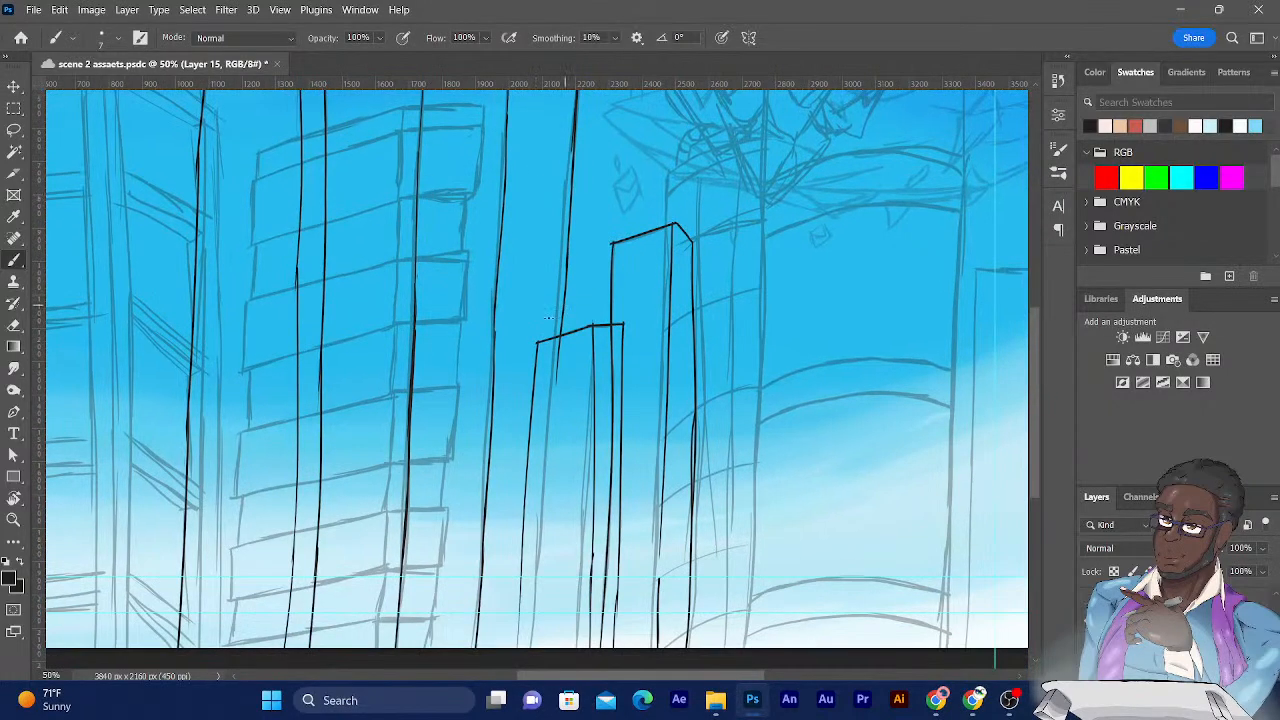
{"action": "left_click_drag", "start_coordinate": [564, 298], "coordinate": [557, 452]}
{"action": "left_click_drag", "start_coordinate": [557, 404], "coordinate": [543, 697]}
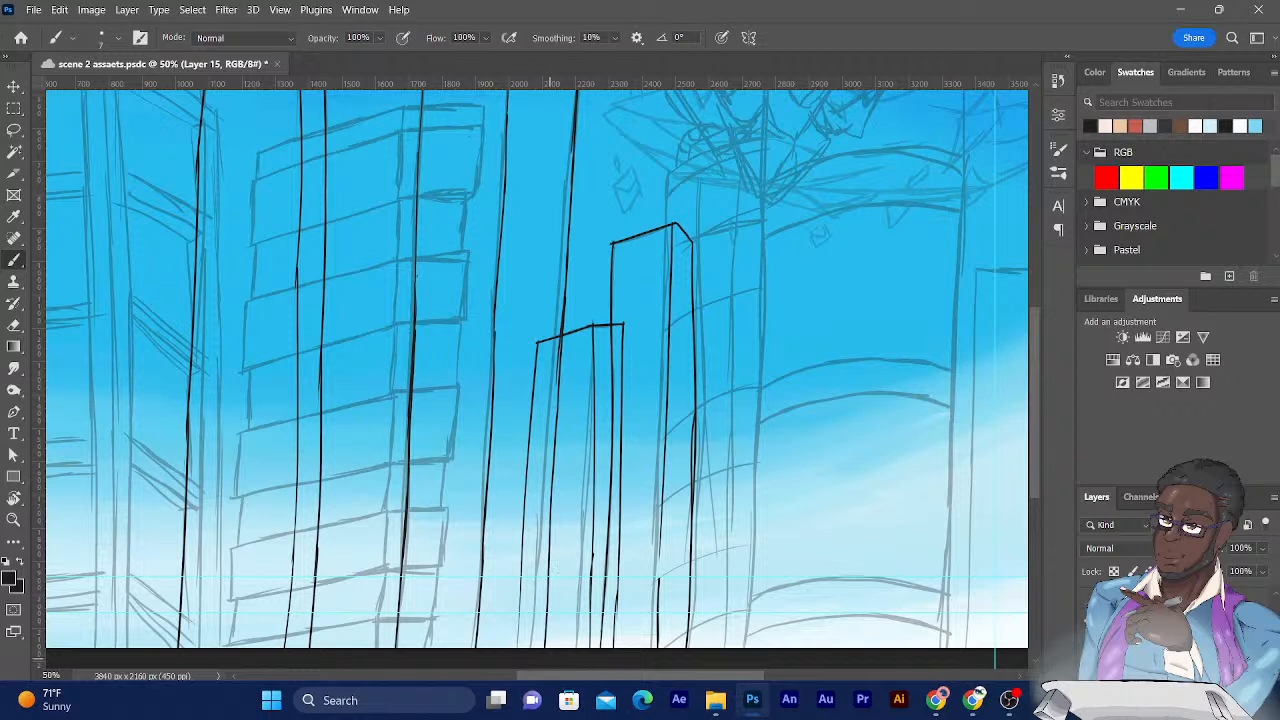
{"action": "left_click", "coordinate": [14, 325]}
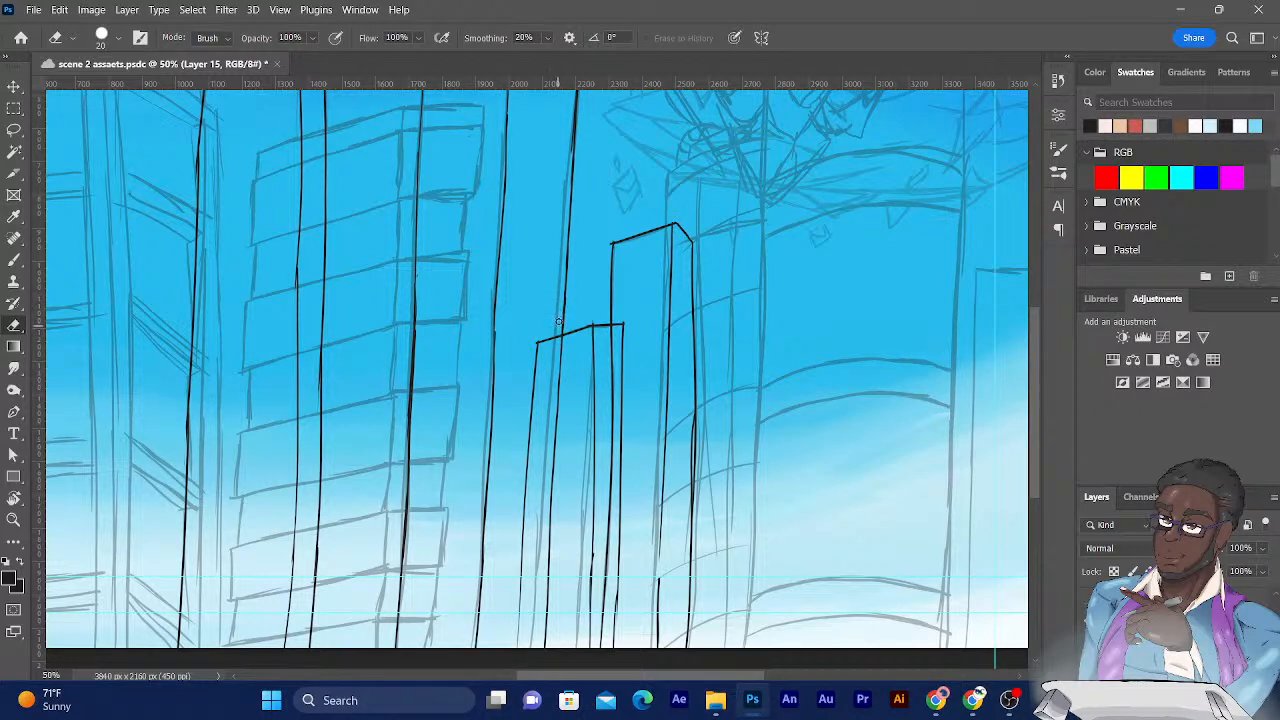
{"action": "mouse_move", "coordinate": [528, 229]}
{"action": "left_mouse_down"}
{"action": "mouse_move", "coordinate": [495, 470]}
{"action": "mouse_move", "coordinate": [512, 495]}
{"action": "left_mouse_up"}
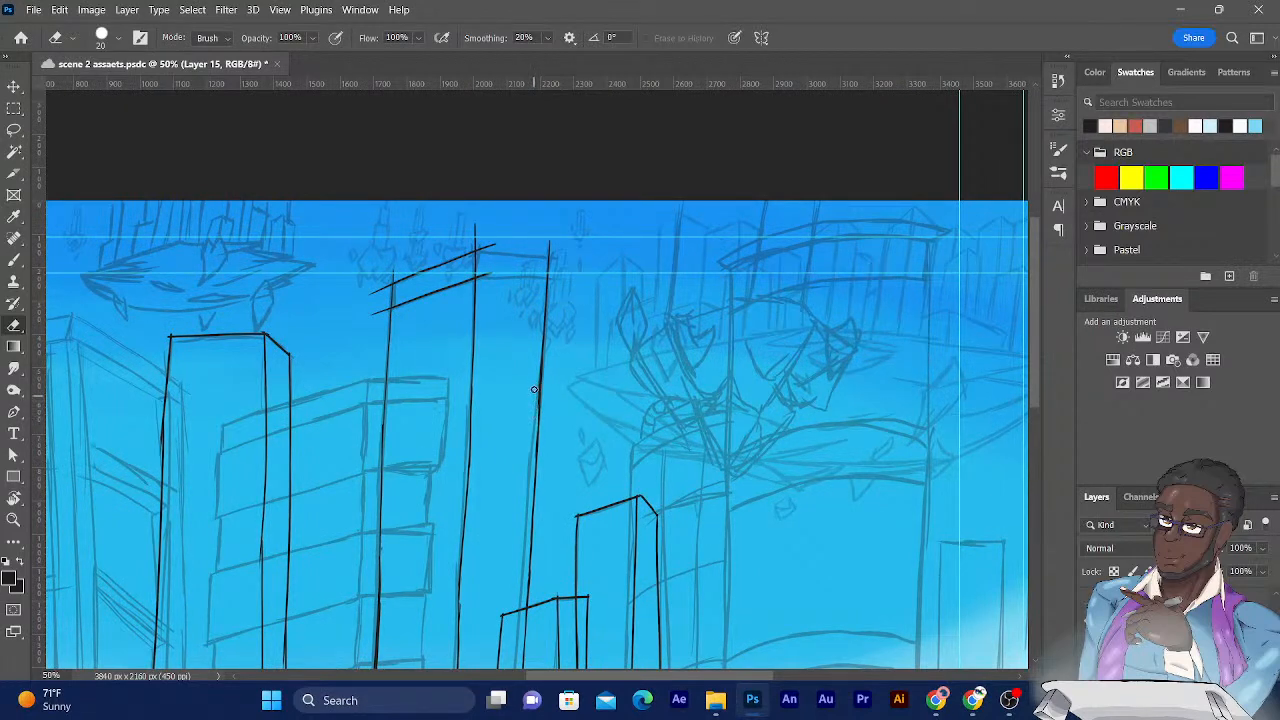
Ink the upper and lower roof band lines across the right face of the tall tower.
{"action": "left_click", "coordinate": [14, 259]}
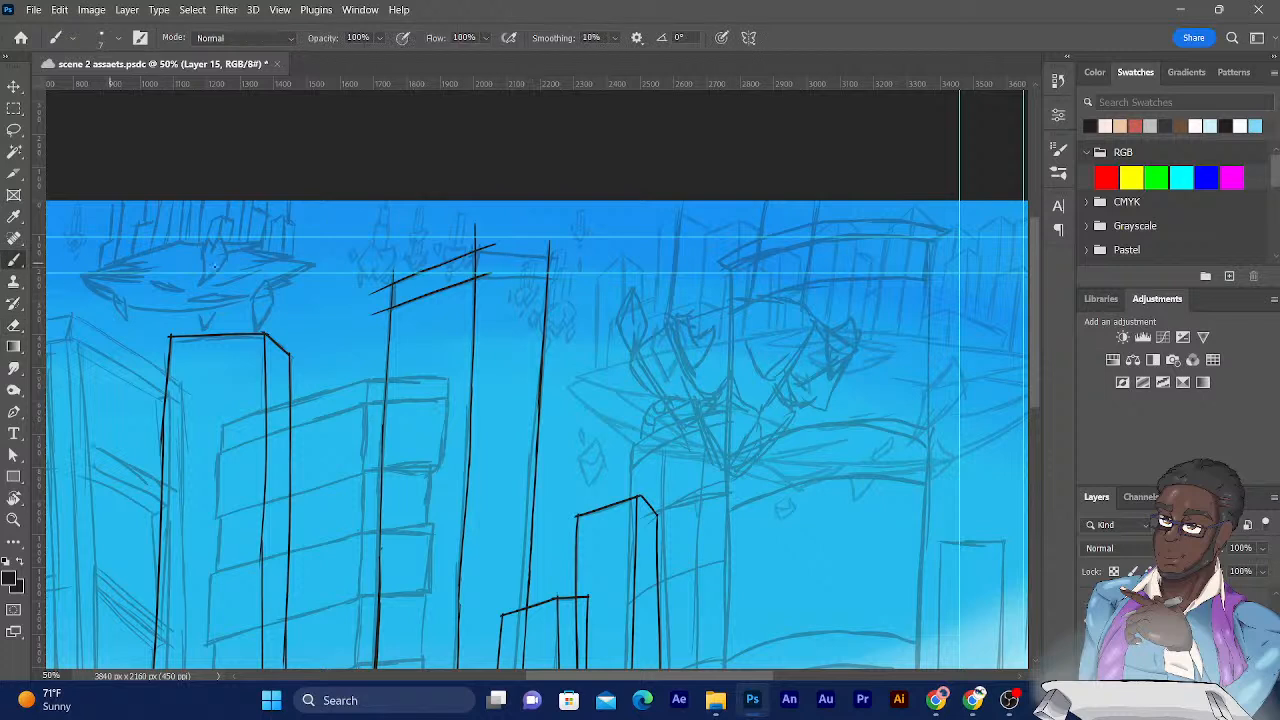
{"action": "left_click_drag", "start_coordinate": [474, 278], "coordinate": [566, 283]}
{"action": "left_click_drag", "start_coordinate": [480, 250], "coordinate": [574, 257]}
Erase the line ends that overshoot the corners of the tall tower's roof band.
{"action": "left_click", "coordinate": [14, 325]}
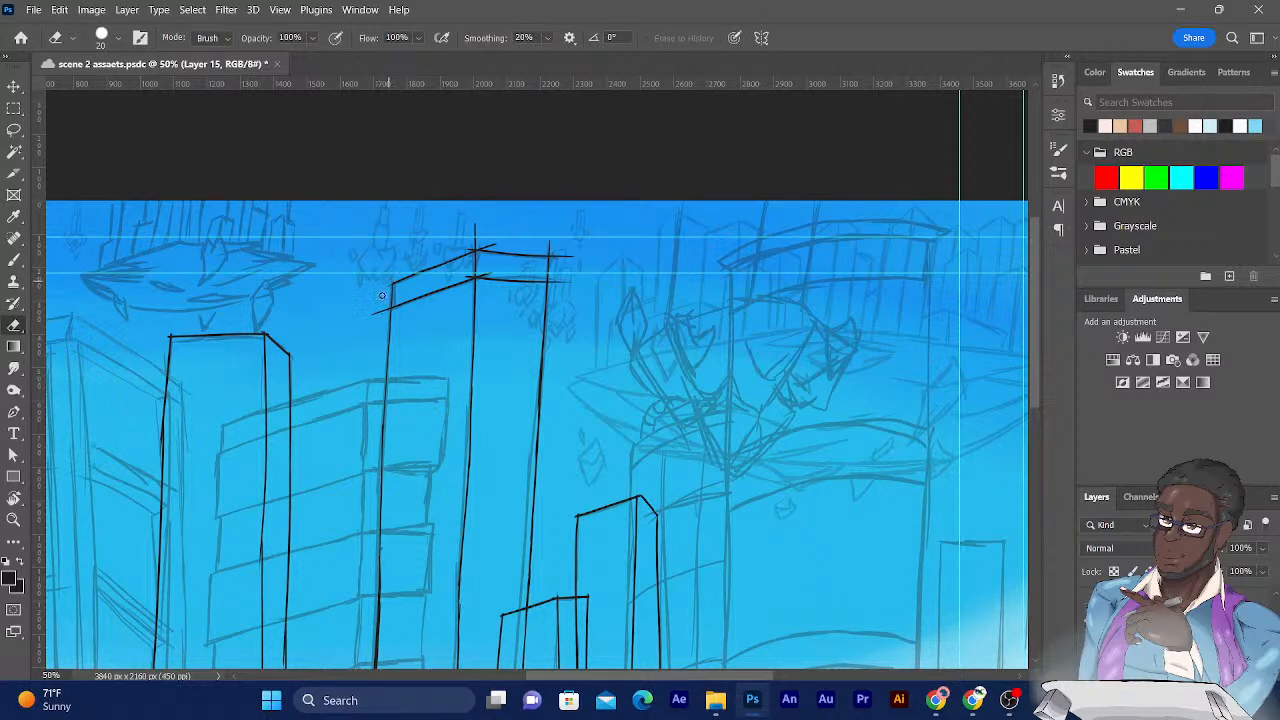
{"action": "left_click_drag", "start_coordinate": [372, 311], "coordinate": [385, 310]}
{"action": "left_click_drag", "start_coordinate": [474, 244], "coordinate": [476, 217]}
{"action": "mouse_move", "coordinate": [577, 252]}
{"action": "left_mouse_down"}
{"action": "mouse_move", "coordinate": [571, 292]}
{"action": "mouse_move", "coordinate": [562, 254]}
{"action": "mouse_move", "coordinate": [552, 282]}
{"action": "left_mouse_up"}
{"action": "mouse_move", "coordinate": [400, 403]}
{"action": "left_mouse_down"}
{"action": "mouse_move", "coordinate": [349, 220]}
{"action": "mouse_move", "coordinate": [362, 213]}
{"action": "left_mouse_up"}
{"action": "mouse_move", "coordinate": [220, 294]}
{"action": "left_mouse_down"}
{"action": "mouse_move", "coordinate": [437, 423]}
{"action": "mouse_move", "coordinate": [300, 434]}
{"action": "mouse_move", "coordinate": [492, 466]}
{"action": "left_mouse_up"}
{"action": "mouse_move", "coordinate": [274, 386]}
{"action": "left_mouse_down"}
{"action": "mouse_move", "coordinate": [314, 346]}
{"action": "mouse_move", "coordinate": [313, 312]}
{"action": "left_mouse_up"}
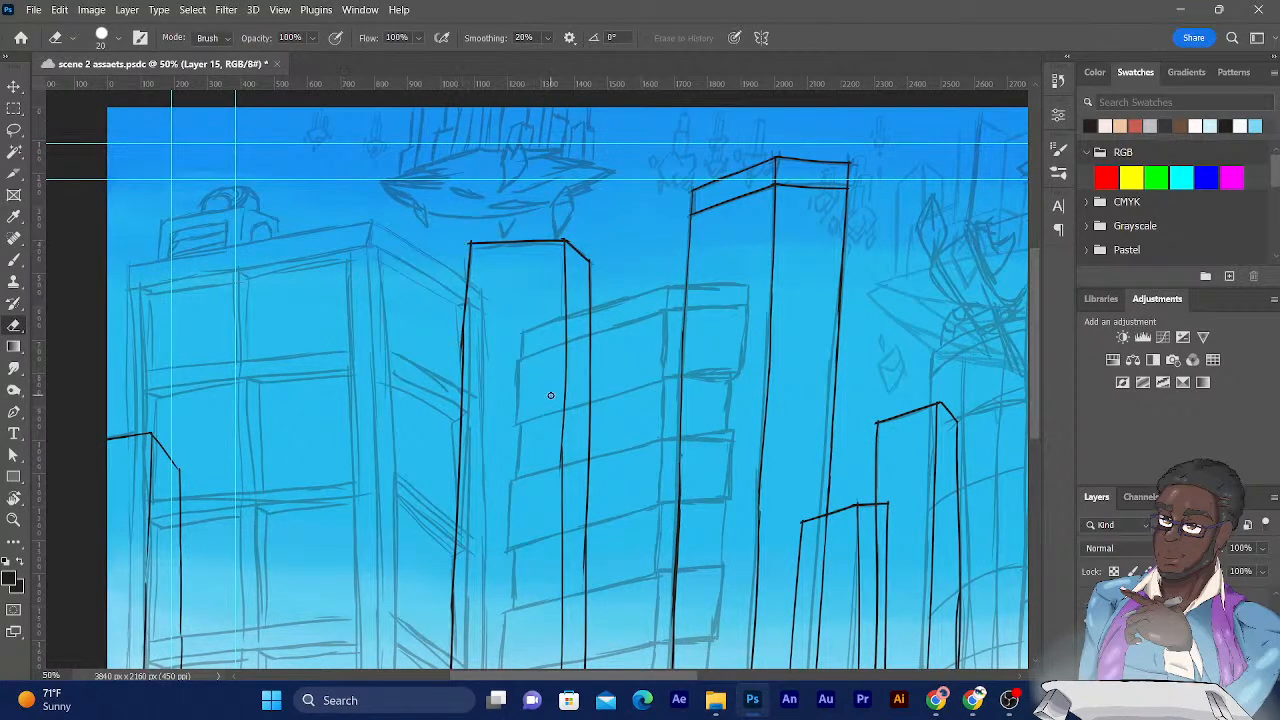
Switch the visible sketch from the foreground buildings to the background buildings, and save the document.
{"action": "left_click", "coordinate": [1180, 643]}
{"action": "left_click", "coordinate": [1090, 633]}
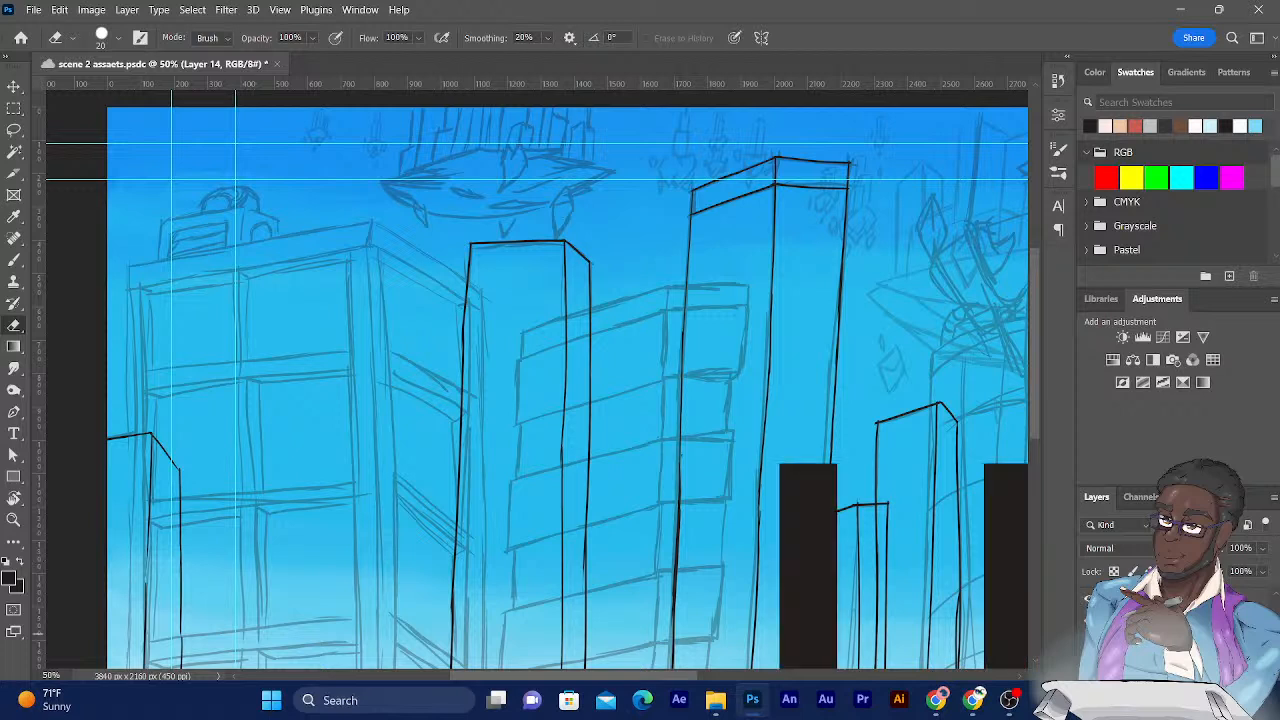
{"action": "left_click", "coordinate": [1090, 631]}
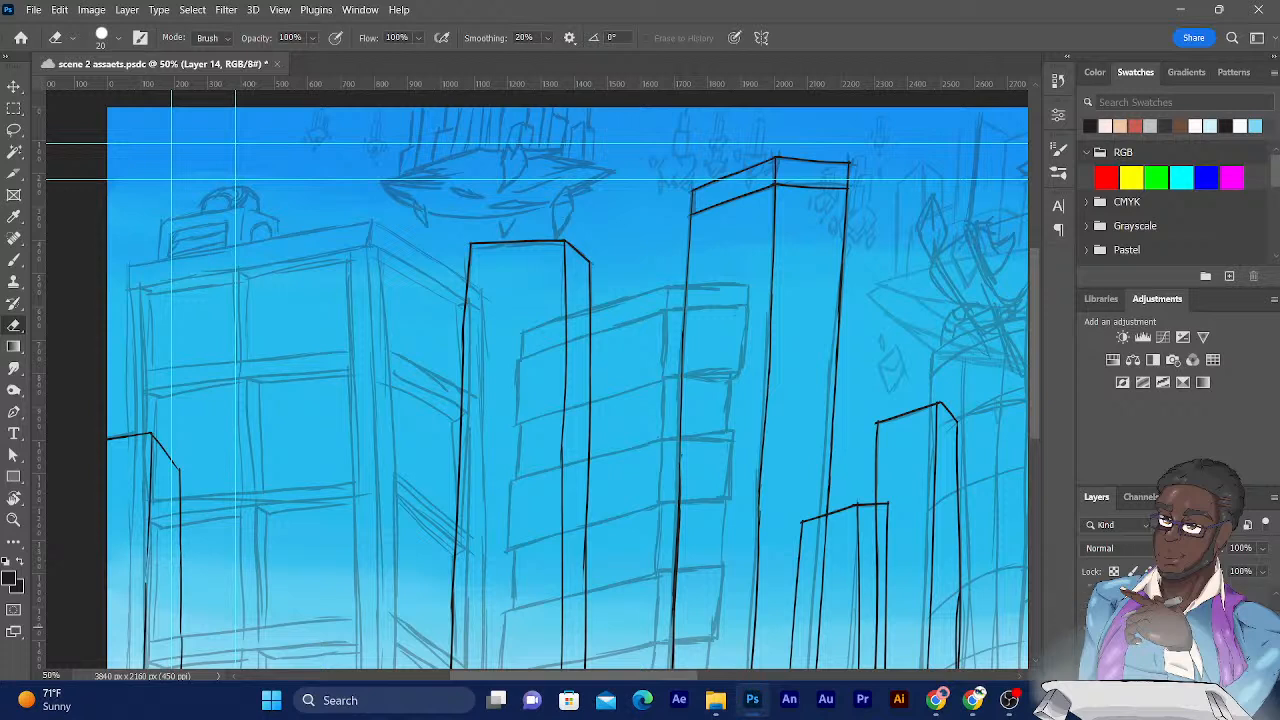
{"action": "left_click", "coordinate": [1088, 606]}
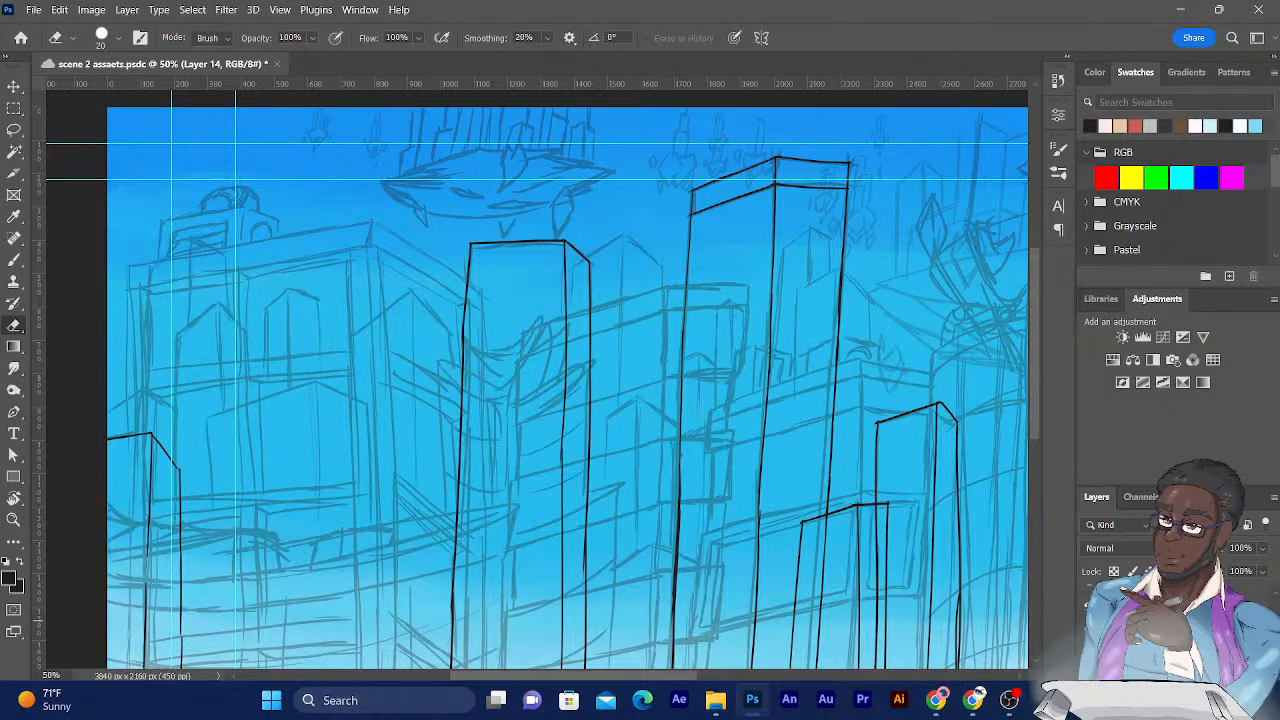
{"action": "left_click", "coordinate": [1088, 606]}
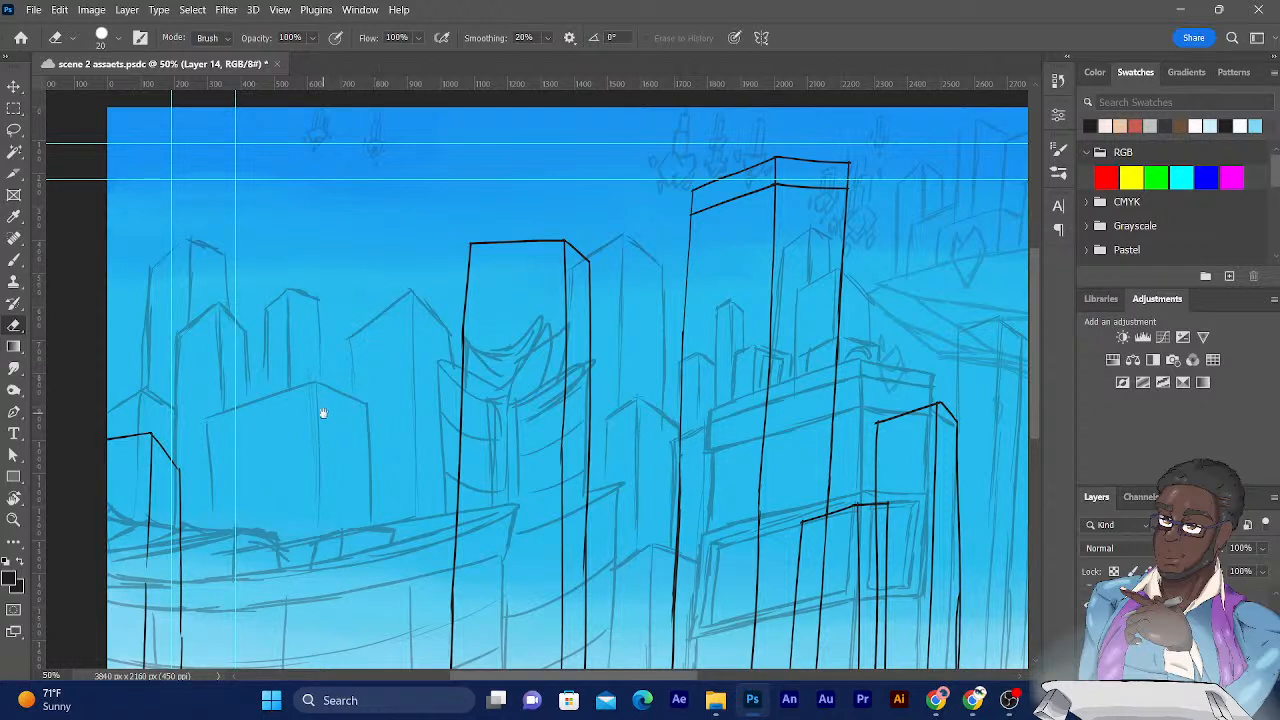
{"action": "mouse_move", "coordinate": [321, 412]}
{"action": "left_mouse_down"}
{"action": "mouse_move", "coordinate": [380, 326]}
{"action": "mouse_move", "coordinate": [394, 331]}
{"action": "left_mouse_up"}
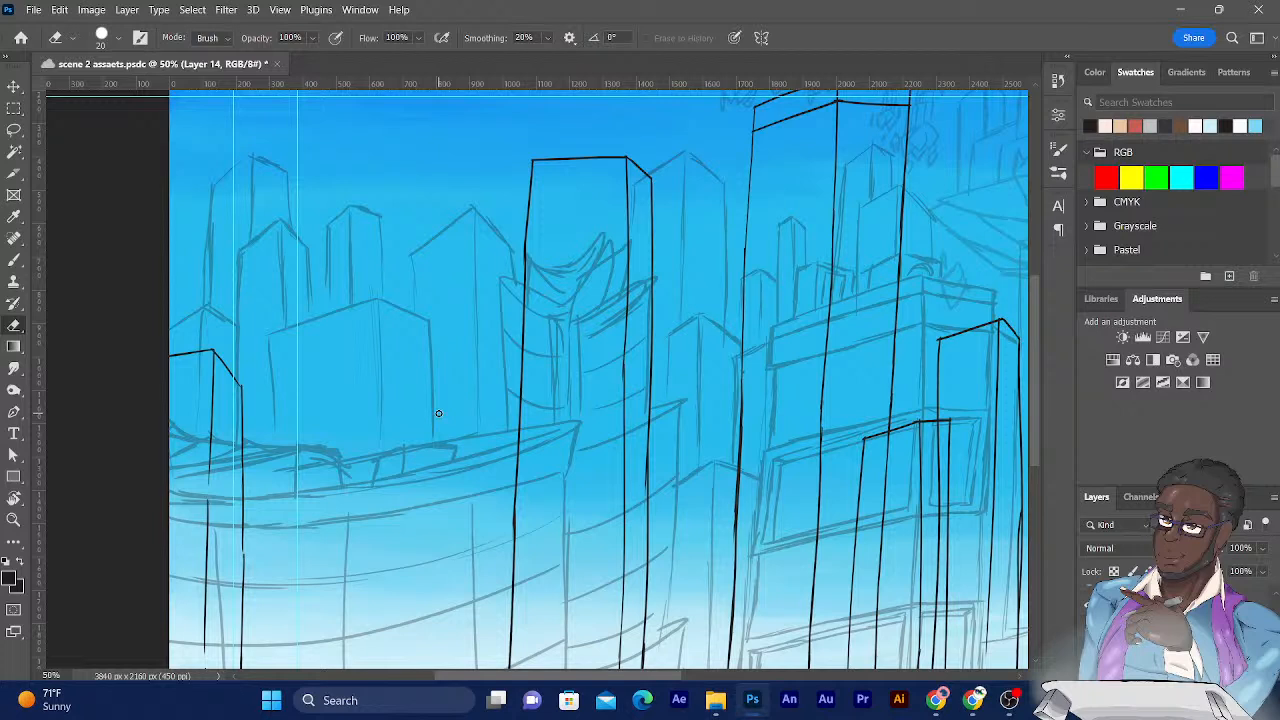
{"action": "key", "text": "ctrl+s"}
Hide the inked building line layers so only the background sketch shows over the sky, and add a new layer.
{"action": "left_click_drag", "start_coordinate": [357, 289], "coordinate": [386, 211]}
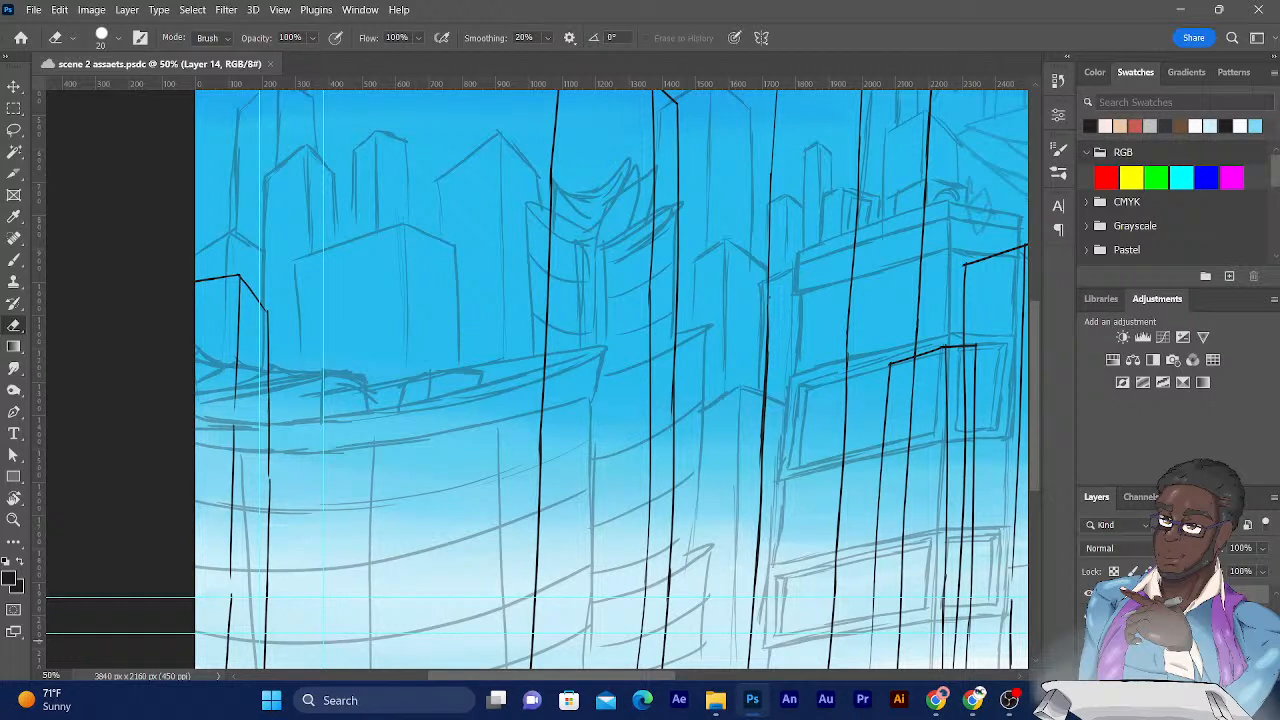
{"action": "key", "text": "ctrl+z"}
{"action": "key", "text": "ctrl+z"}
{"action": "key", "text": "ctrl+z"}
{"action": "key", "text": "ctrl+z"}
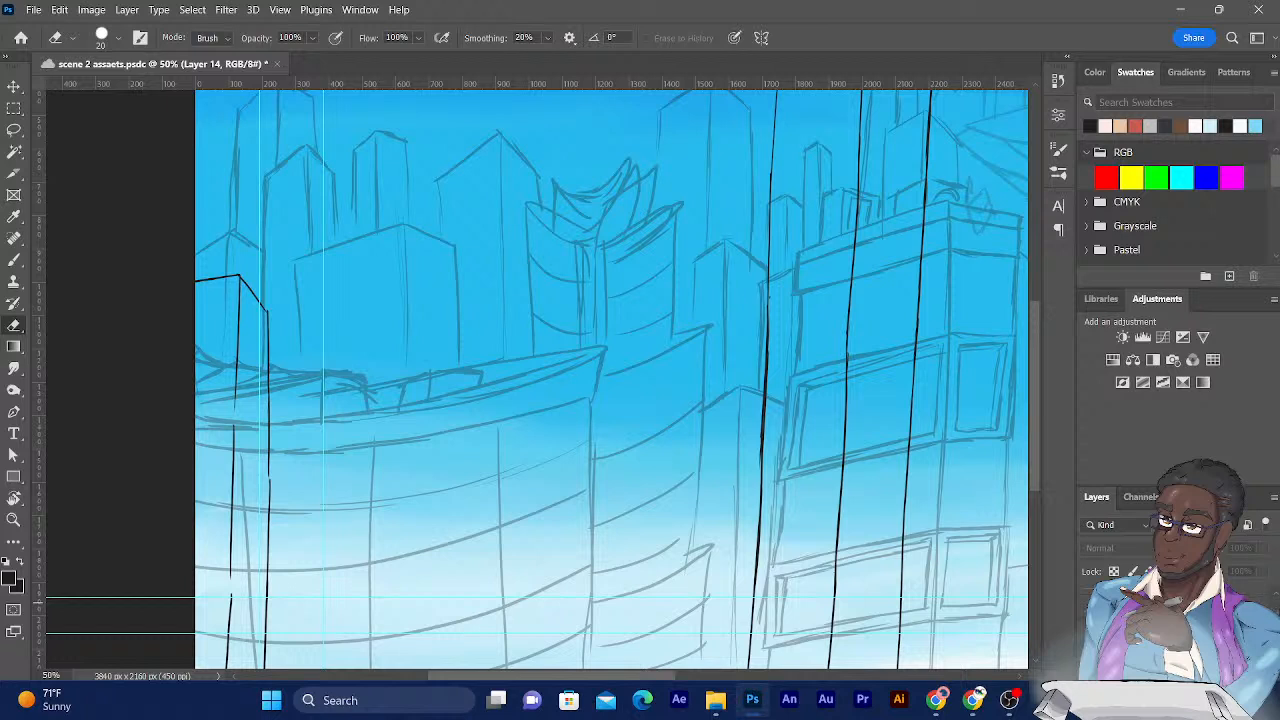
{"action": "key", "text": "ctrl+z"}
{"action": "key", "text": "ctrl+z"}
{"action": "key", "text": "ctrl+z"}
{"action": "key", "text": "ctrl+z"}
{"action": "key", "text": "ctrl+shift+alt+n"}
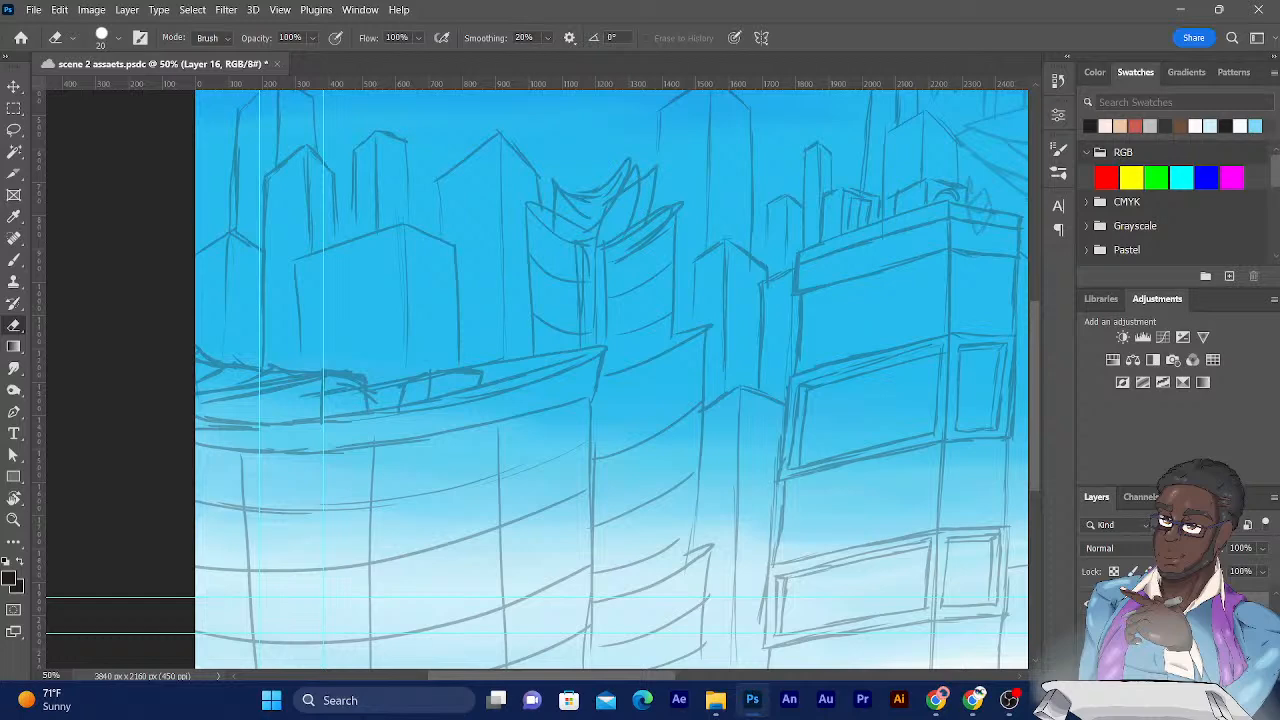
Examine the background building sketch from one end of the canvas to the other.
{"action": "left_click_drag", "start_coordinate": [637, 443], "coordinate": [362, 402]}
{"action": "left_click_drag", "start_coordinate": [523, 406], "coordinate": [322, 443]}
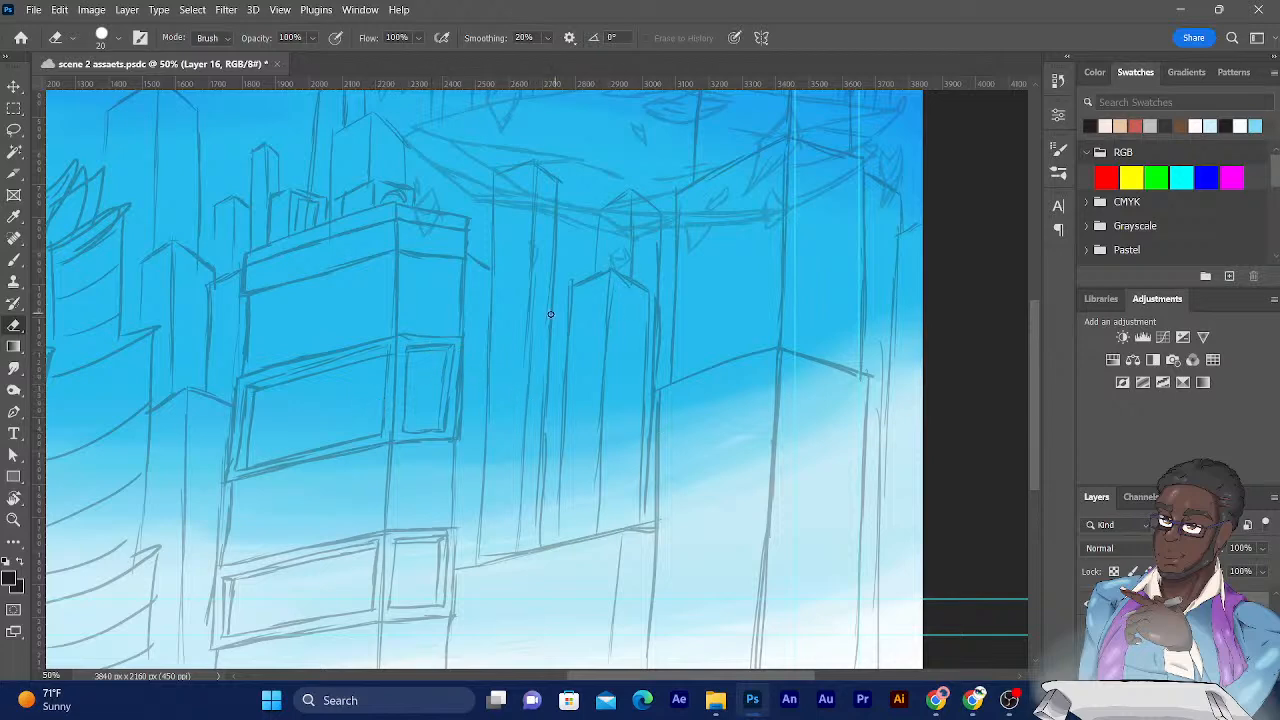
{"action": "mouse_move", "coordinate": [515, 337]}
{"action": "left_mouse_down"}
{"action": "mouse_move", "coordinate": [846, 446]}
{"action": "mouse_move", "coordinate": [908, 410]}
{"action": "left_mouse_up"}
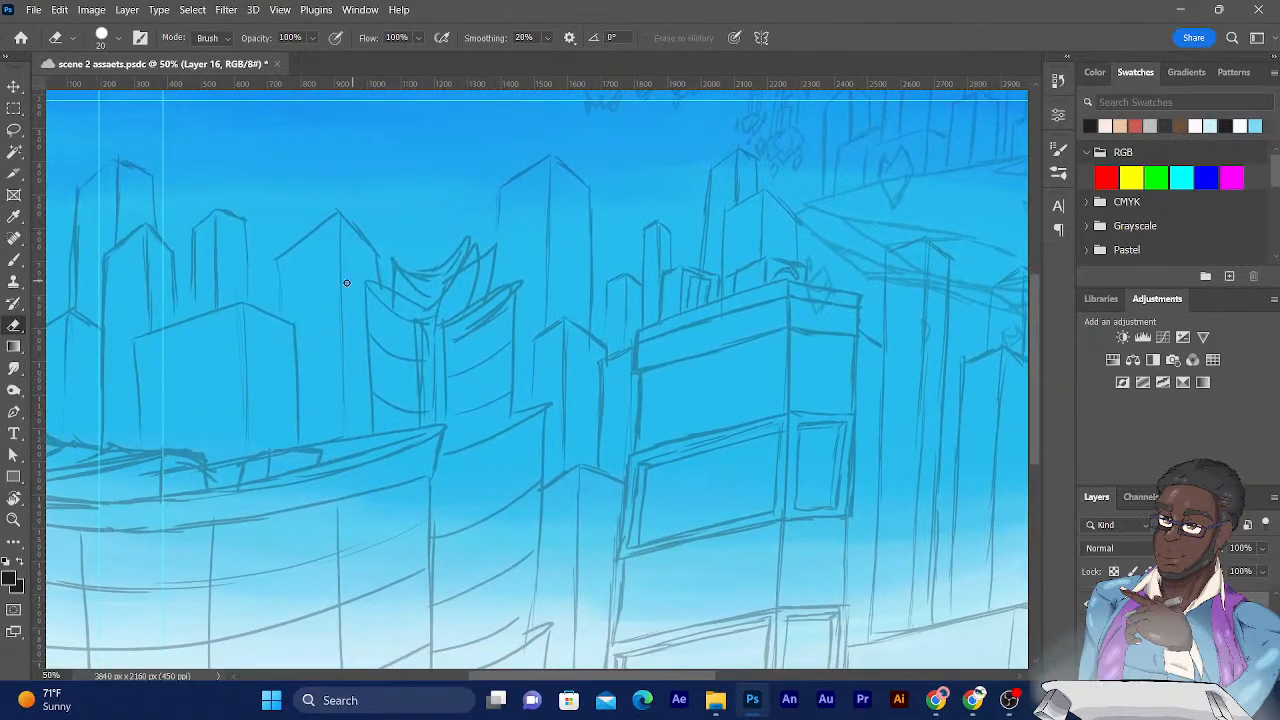
{"action": "mouse_move", "coordinate": [354, 349]}
{"action": "left_mouse_down"}
{"action": "mouse_move", "coordinate": [409, 329]}
{"action": "mouse_move", "coordinate": [460, 286]}
{"action": "mouse_move", "coordinate": [467, 259]}
{"action": "left_mouse_up"}
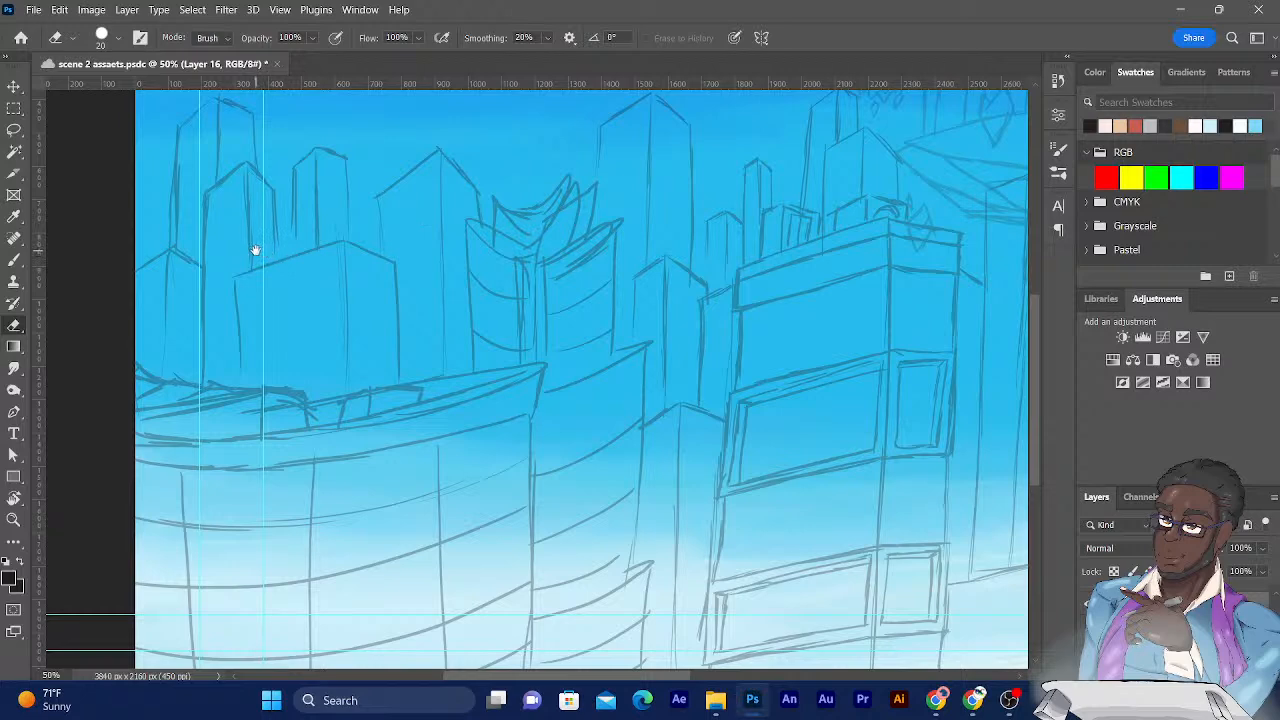
{"action": "left_click_drag", "start_coordinate": [257, 250], "coordinate": [226, 217]}
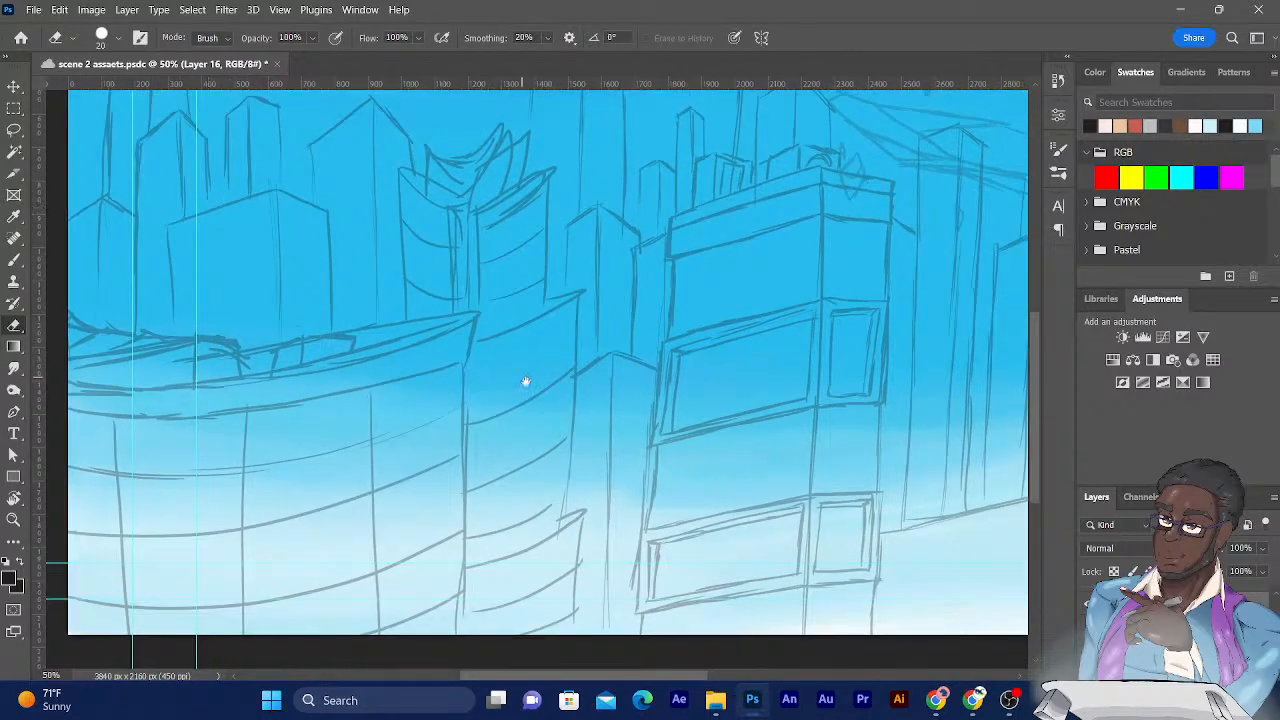
{"action": "mouse_move", "coordinate": [538, 386]}
{"action": "left_mouse_down"}
{"action": "mouse_move", "coordinate": [483, 363]}
{"action": "mouse_move", "coordinate": [309, 349]}
{"action": "left_mouse_up"}
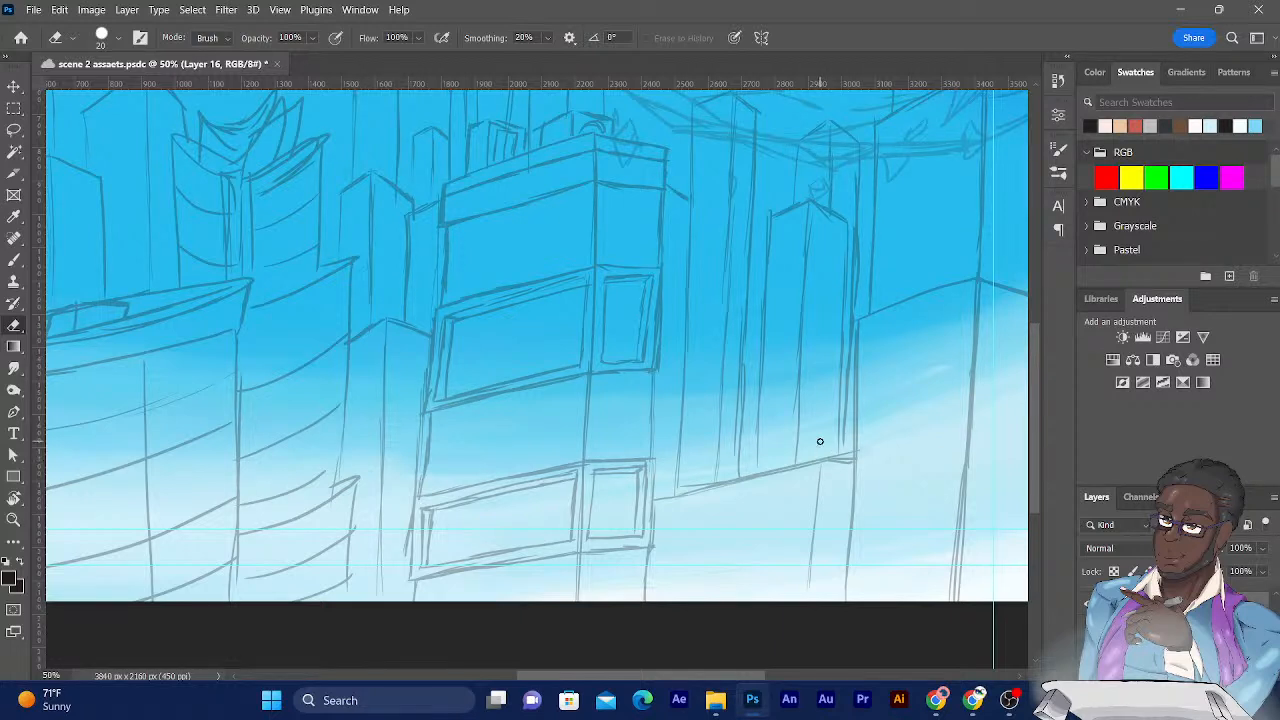
Ink the low box-shaped building beside the windowed tower, with two sloping roof edges and three verticals running to the canvas bottom.
{"action": "left_click", "coordinate": [19, 262]}
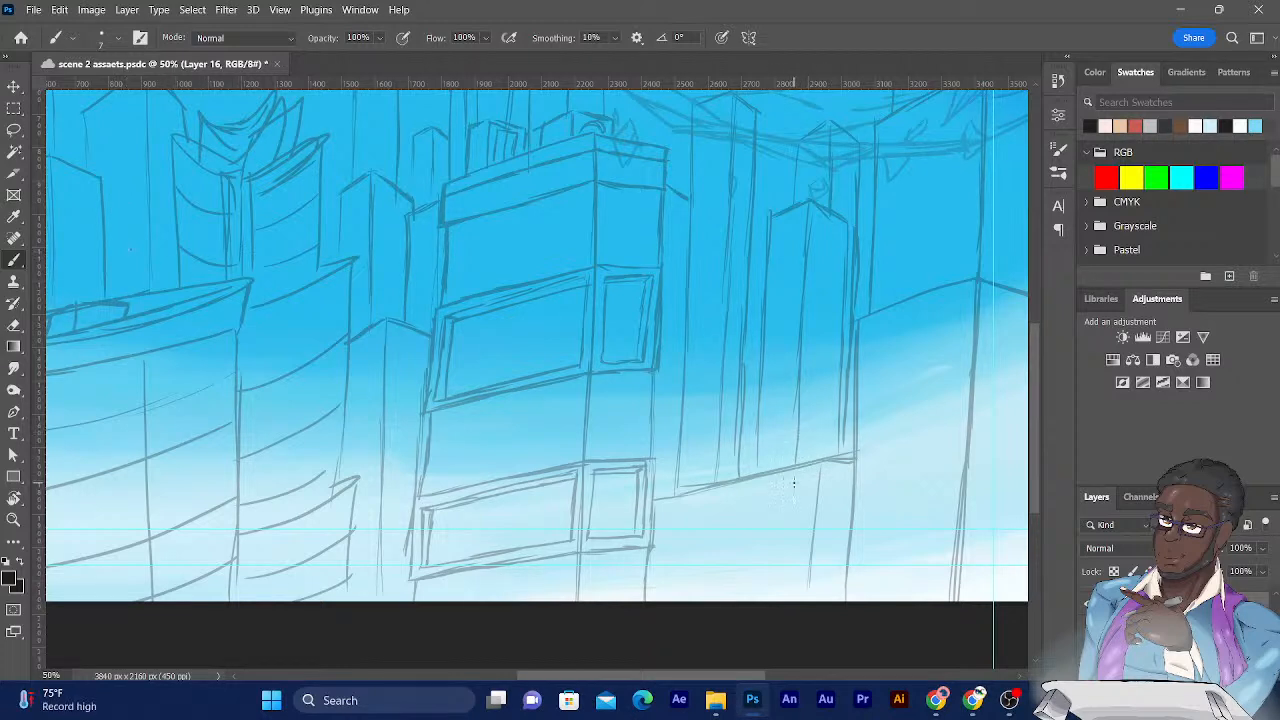
{"action": "left_click_drag", "start_coordinate": [291, 357], "coordinate": [533, 420]}
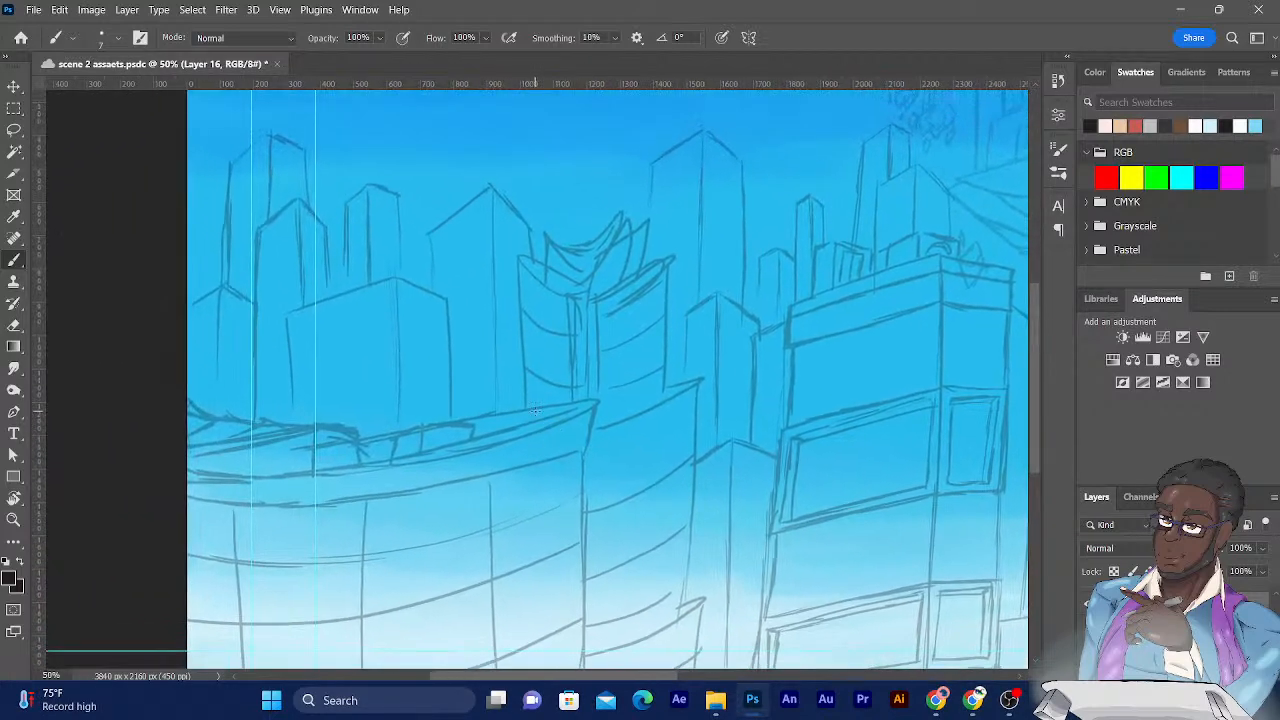
{"action": "mouse_move", "coordinate": [491, 471]}
{"action": "left_mouse_down"}
{"action": "mouse_move", "coordinate": [471, 480]}
{"action": "mouse_move", "coordinate": [164, 357]}
{"action": "left_mouse_up"}
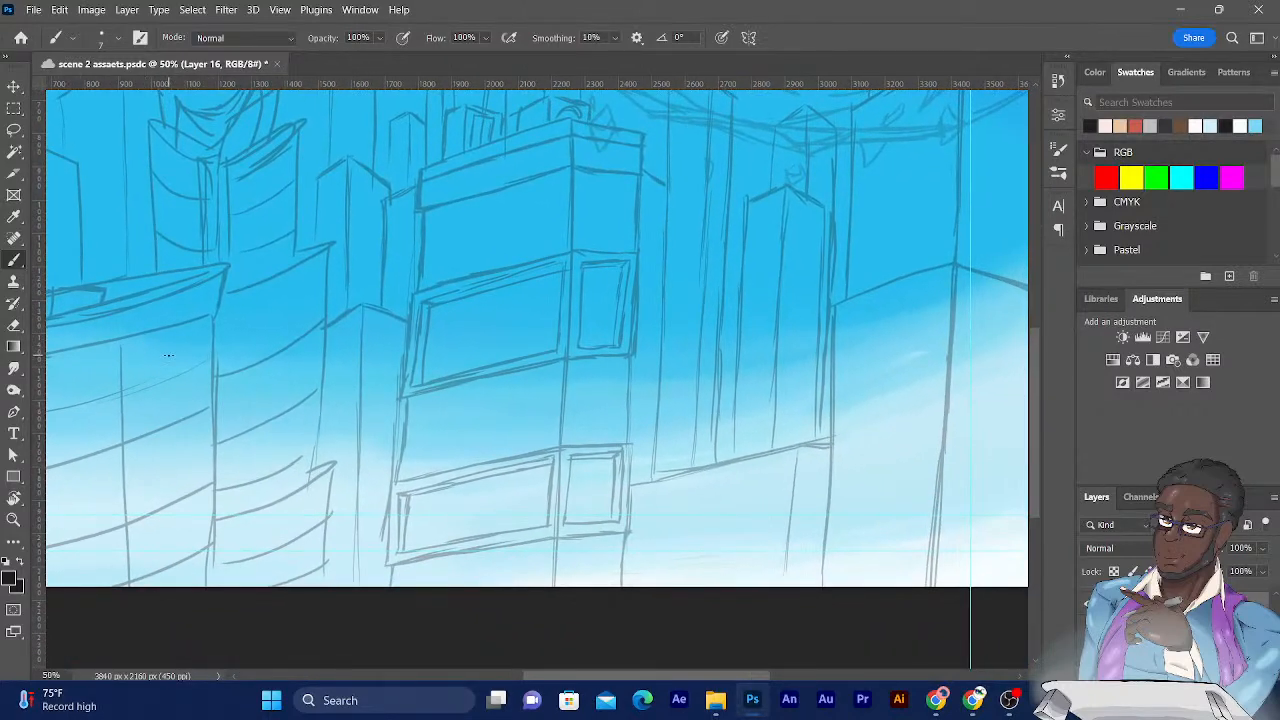
{"action": "left_click_drag", "start_coordinate": [606, 510], "coordinate": [418, 488]}
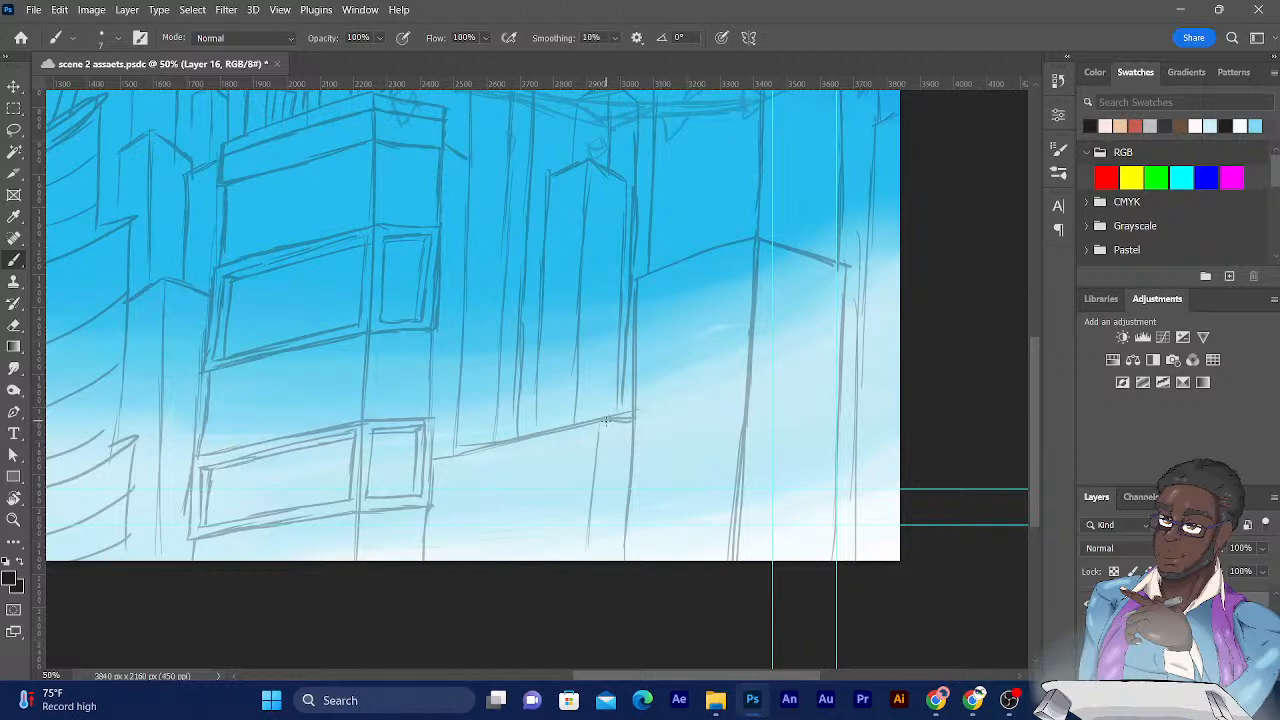
{"action": "left_click_drag", "start_coordinate": [606, 420], "coordinate": [607, 599]}
{"action": "left_click_drag", "start_coordinate": [607, 418], "coordinate": [379, 470]}
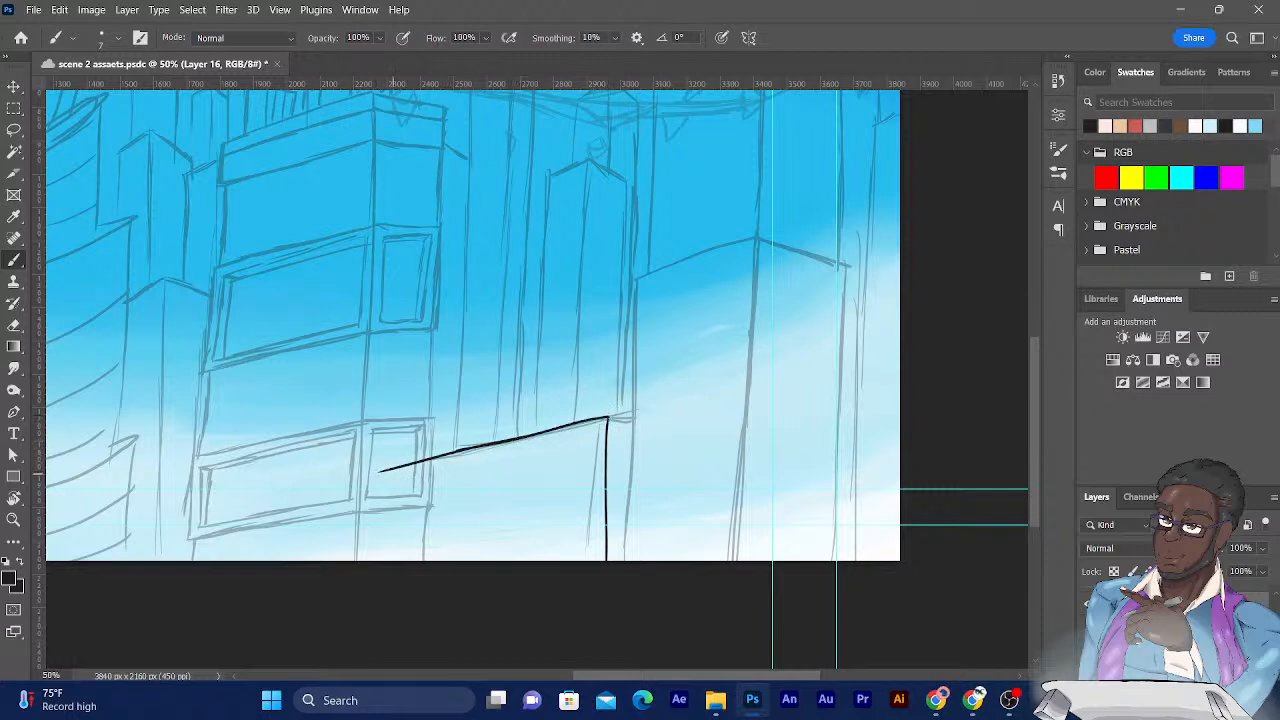
{"action": "left_click_drag", "start_coordinate": [607, 418], "coordinate": [690, 432]}
{"action": "left_click_drag", "start_coordinate": [690, 430], "coordinate": [672, 646]}
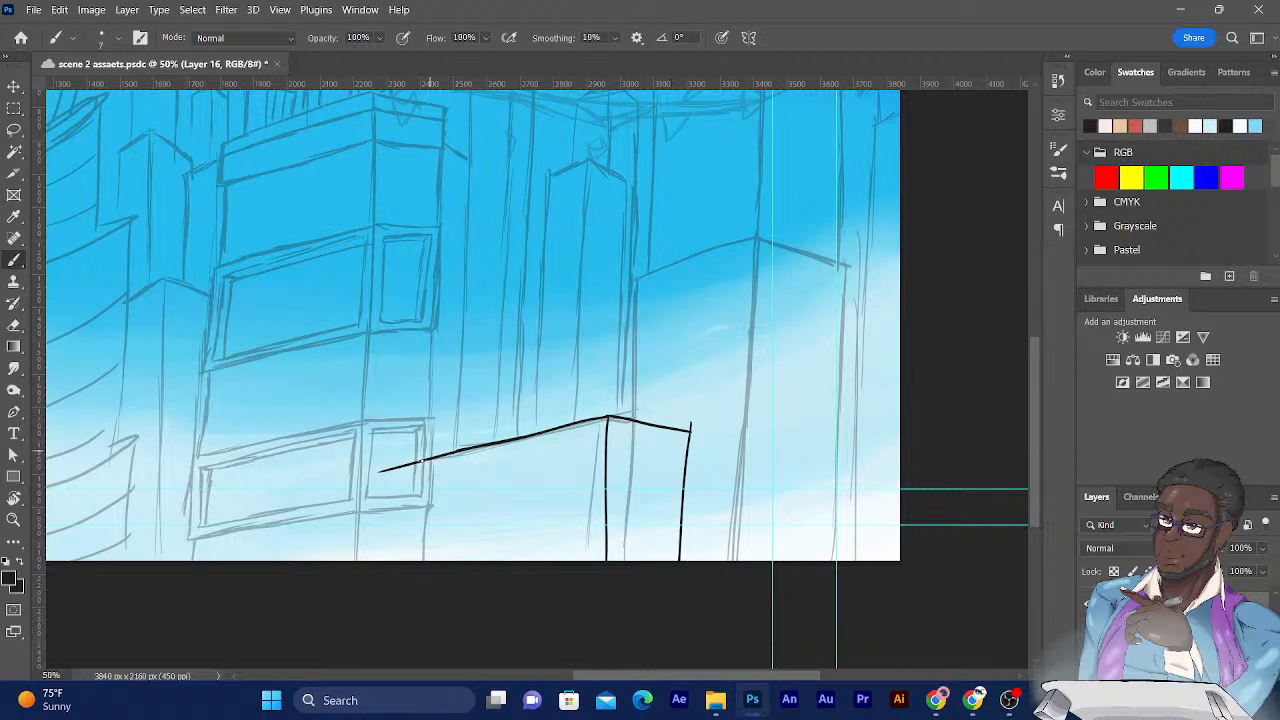
{"action": "left_click_drag", "start_coordinate": [401, 455], "coordinate": [390, 588]}
Erase the overshooting line ends at the two outer roof corners of the low box-shaped building.
{"action": "left_click", "coordinate": [14, 324]}
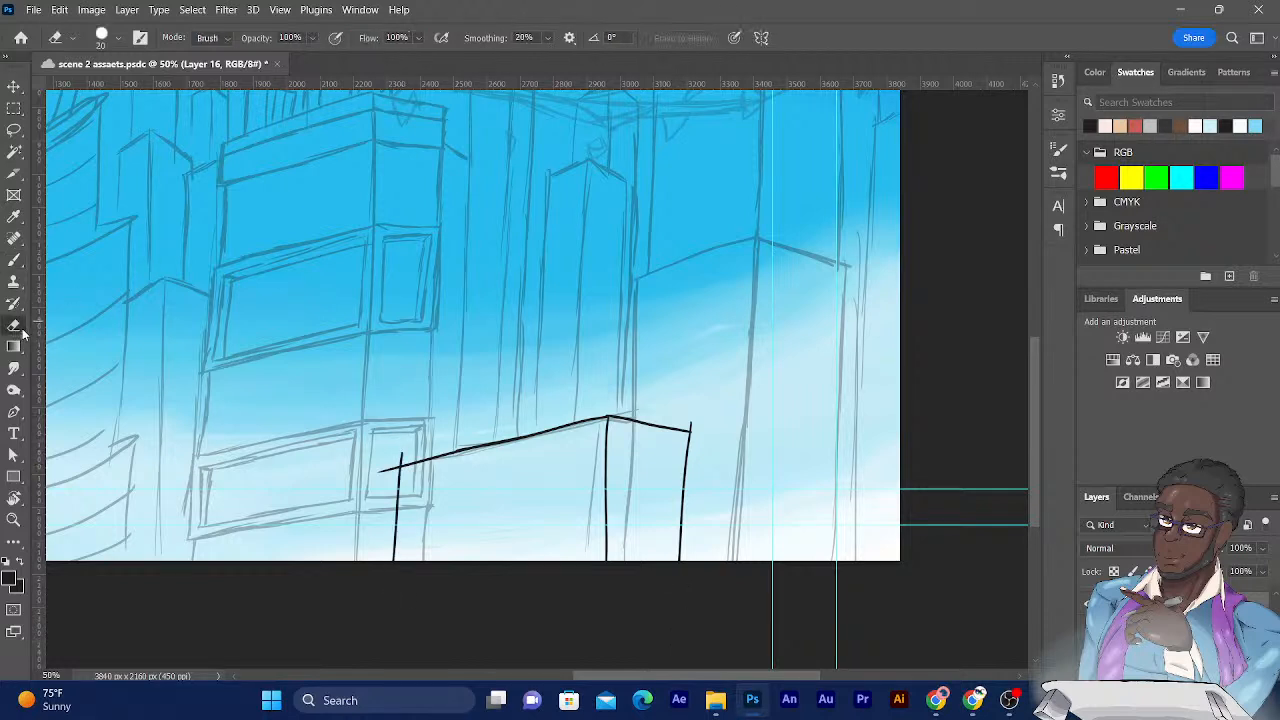
{"action": "mouse_move", "coordinate": [374, 467]}
{"action": "left_mouse_down"}
{"action": "mouse_move", "coordinate": [391, 474]}
{"action": "mouse_move", "coordinate": [402, 461]}
{"action": "left_mouse_up"}
{"action": "left_click_drag", "start_coordinate": [684, 423], "coordinate": [692, 428]}
Save the document and ink the middle vertical of the narrow building between the curved building and the windowed tower, reaching the canvas bottom.
{"action": "left_click_drag", "start_coordinate": [294, 340], "coordinate": [533, 497]}
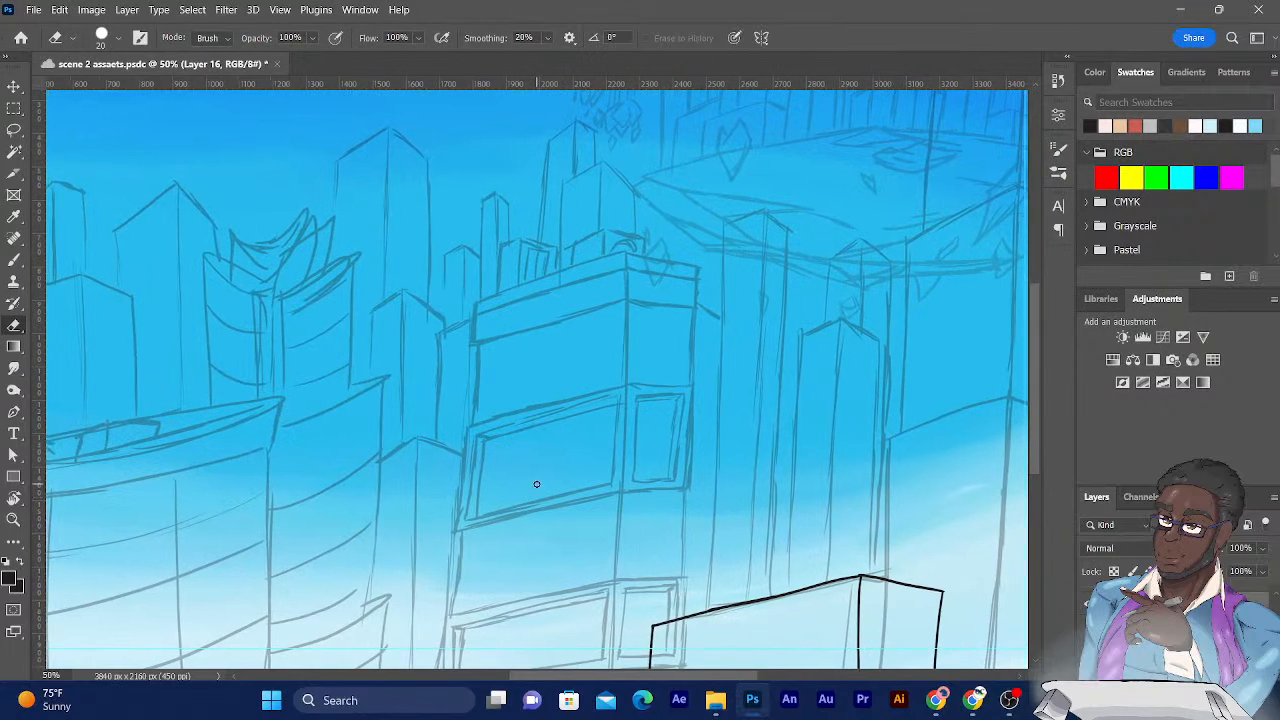
{"action": "left_click", "coordinate": [14, 258]}
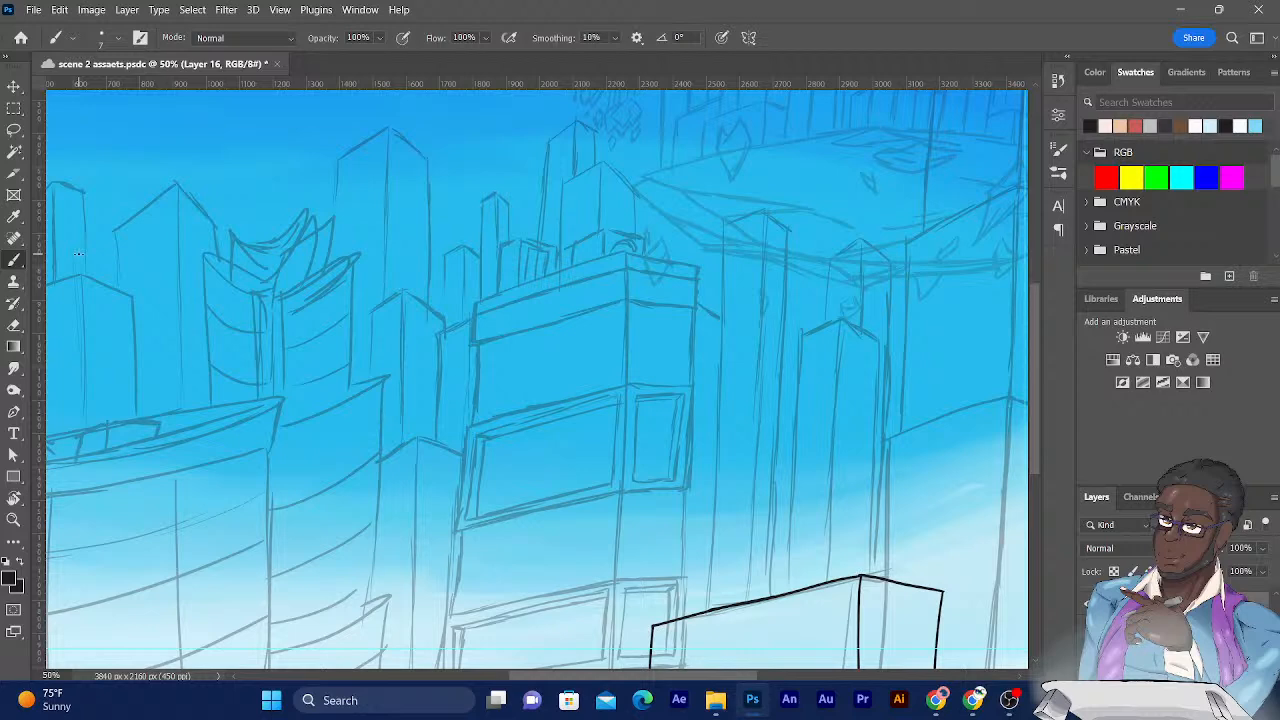
{"action": "left_click_drag", "start_coordinate": [271, 337], "coordinate": [354, 265]}
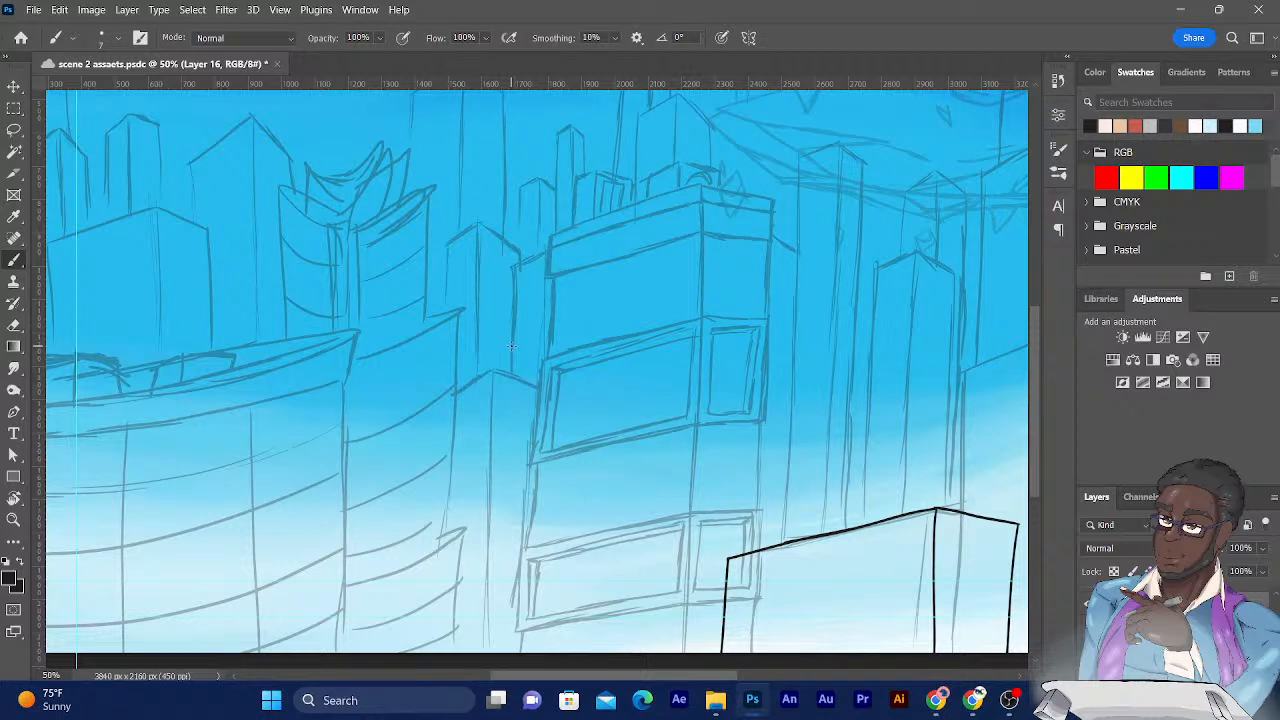
{"action": "left_click_drag", "start_coordinate": [405, 512], "coordinate": [378, 410]}
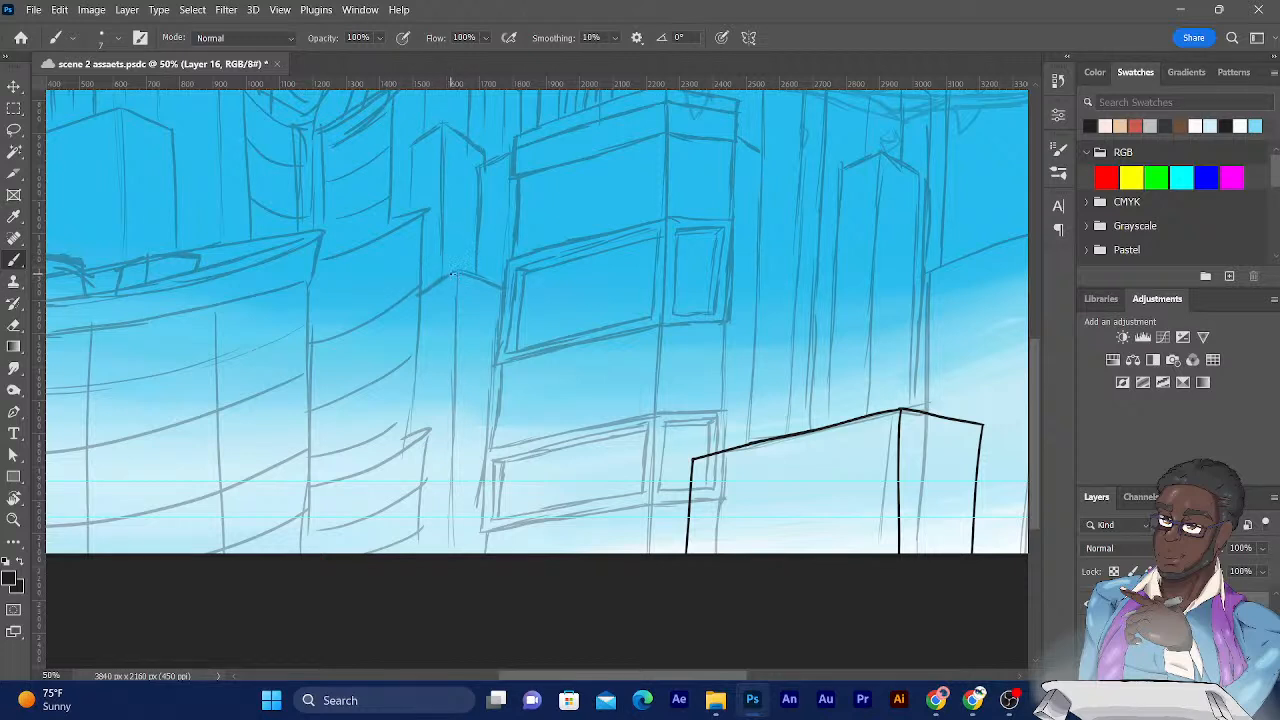
{"action": "key", "text": "ctrl+s"}
{"action": "left_click_drag", "start_coordinate": [456, 272], "coordinate": [458, 400]}
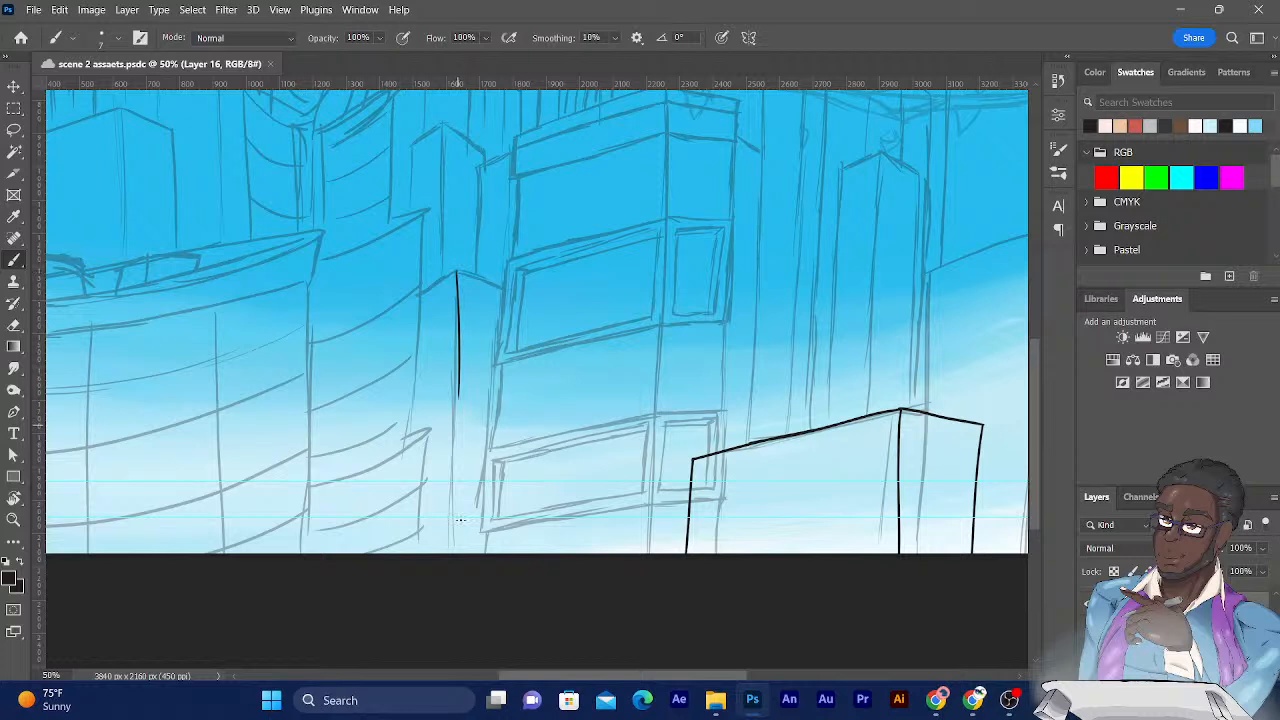
{"action": "left_click", "coordinate": [457, 413]}
{"action": "left_click_drag", "start_coordinate": [457, 461], "coordinate": [449, 678]}
Ink both sloping roof edges of the narrow building and its right vertical down to the canvas bottom, redoing the vertical's first stroke.
{"action": "left_click_drag", "start_coordinate": [457, 271], "coordinate": [378, 317]}
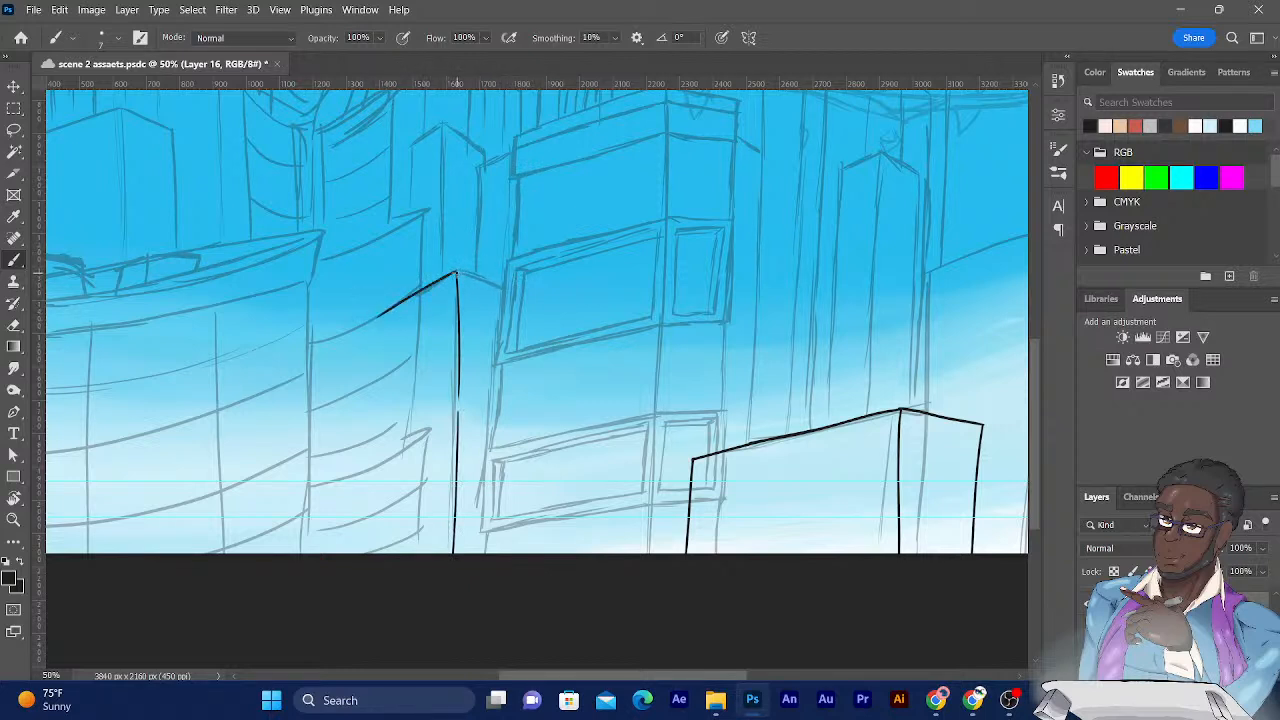
{"action": "left_click_drag", "start_coordinate": [456, 271], "coordinate": [527, 293]}
{"action": "left_click_drag", "start_coordinate": [527, 290], "coordinate": [521, 465]}
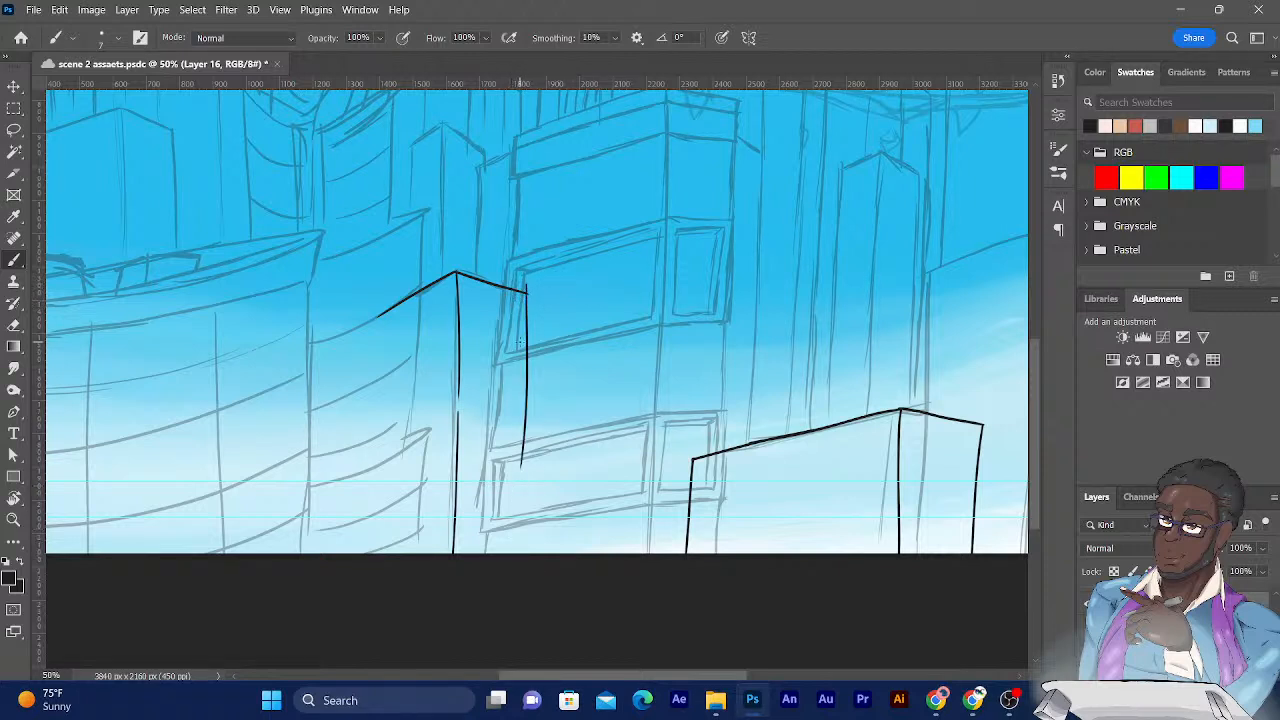
{"action": "key", "text": "ctrl+z"}
{"action": "left_click_drag", "start_coordinate": [527, 290], "coordinate": [497, 623]}
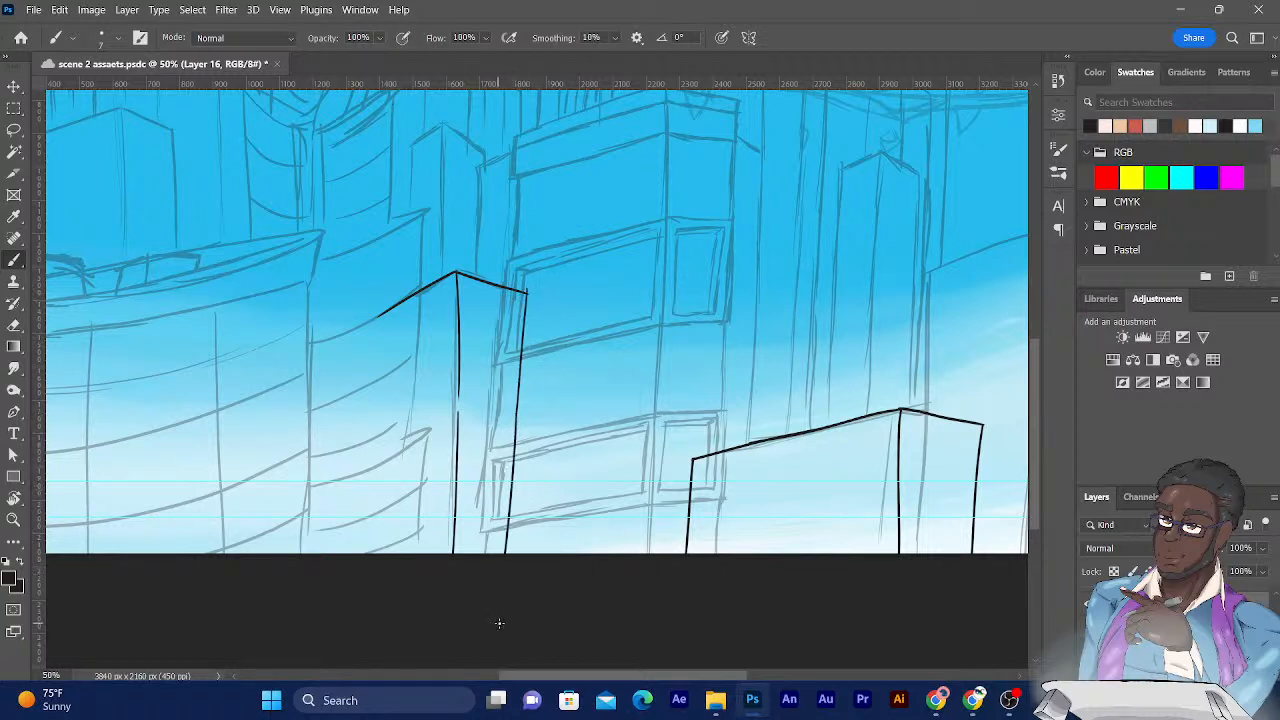
Ink the narrow building's left vertical from the roof edge to the canvas bottom and erase the overshooting line ends at its outer roof corners.
{"action": "left_click_drag", "start_coordinate": [388, 294], "coordinate": [374, 400]}
{"action": "key", "text": "ctrl+z"}
{"action": "key", "text": "ctrl+z"}
{"action": "left_click_drag", "start_coordinate": [396, 290], "coordinate": [375, 646]}
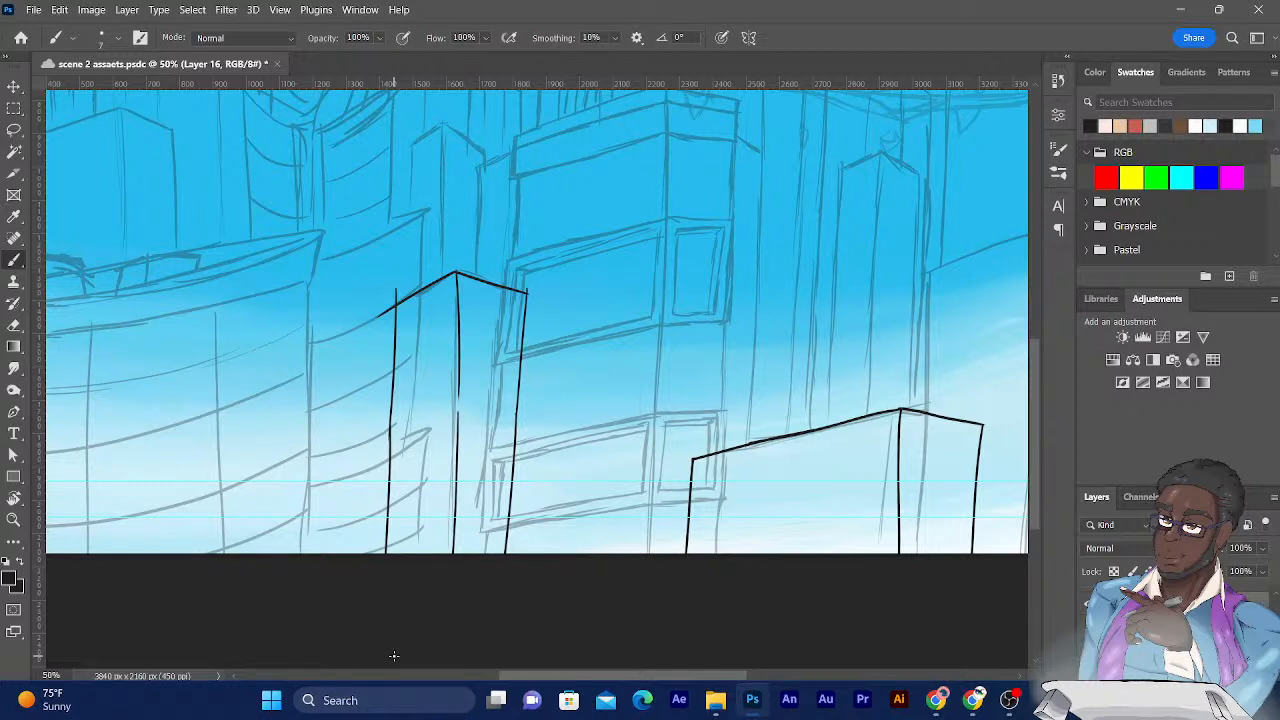
{"action": "left_click", "coordinate": [14, 325]}
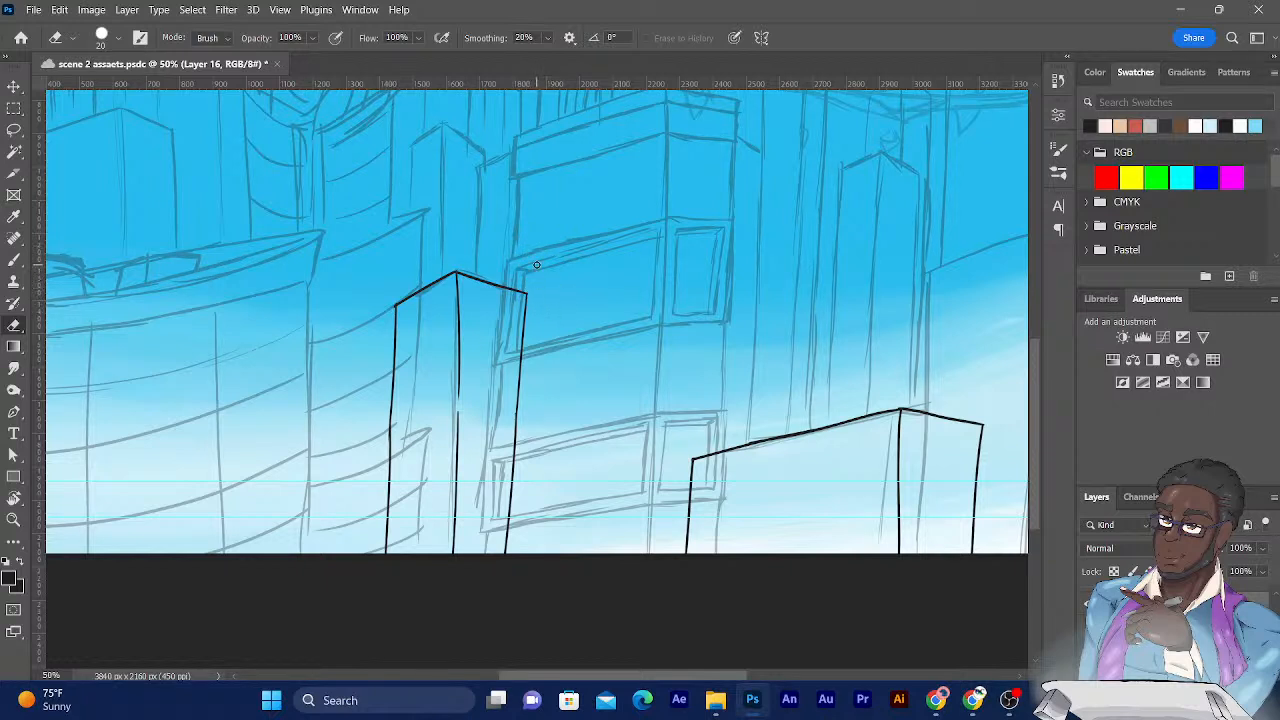
Hide and reshow the current line-art layer to check it against the sketch, and add a new layer.
{"action": "mouse_move", "coordinate": [257, 301]}
{"action": "left_mouse_down"}
{"action": "mouse_move", "coordinate": [283, 300]}
{"action": "mouse_move", "coordinate": [371, 349]}
{"action": "mouse_move", "coordinate": [183, 391]}
{"action": "mouse_move", "coordinate": [228, 398]}
{"action": "left_mouse_up"}
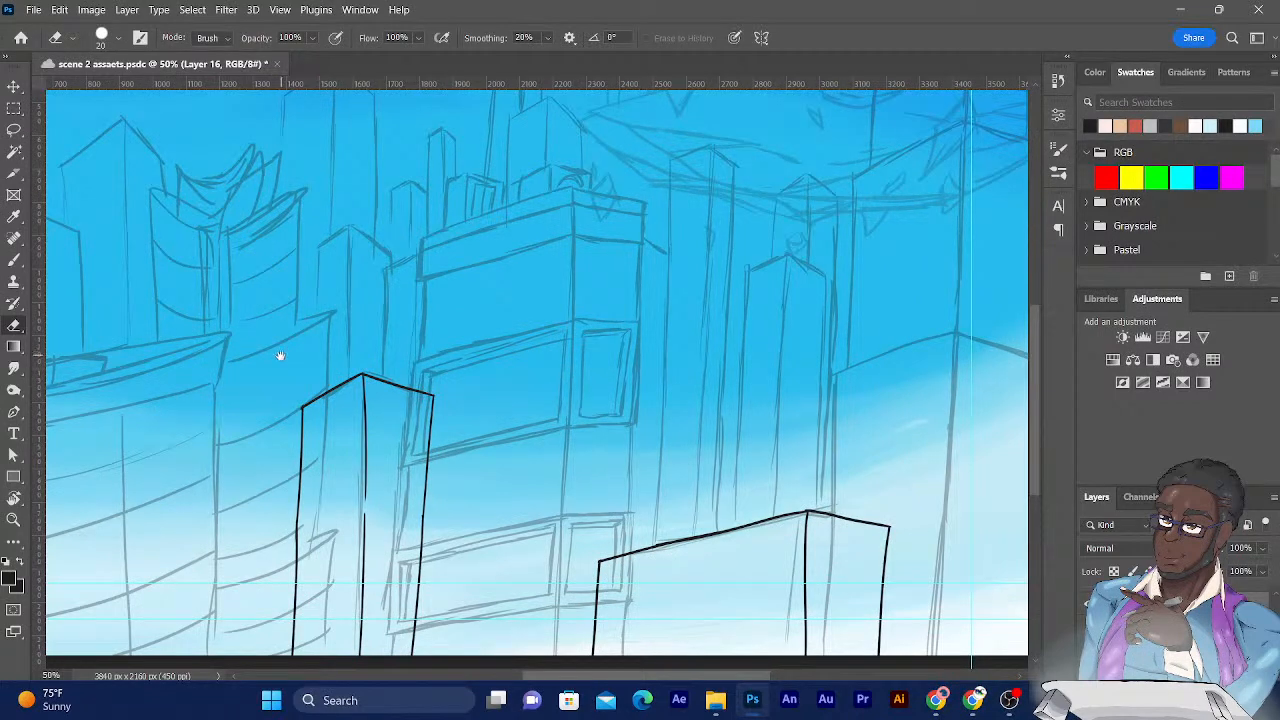
{"action": "mouse_move", "coordinate": [280, 356]}
{"action": "left_mouse_down"}
{"action": "mouse_move", "coordinate": [253, 382]}
{"action": "mouse_move", "coordinate": [494, 407]}
{"action": "left_mouse_up"}
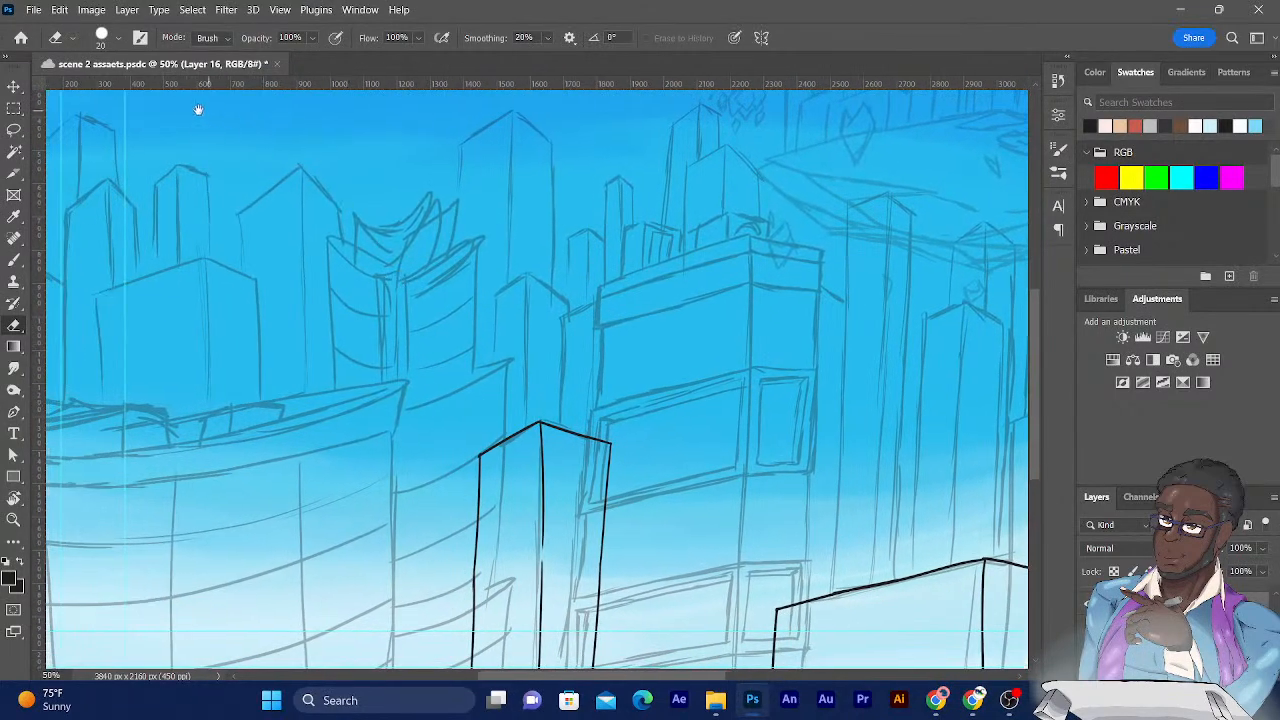
{"action": "left_click_drag", "start_coordinate": [159, 296], "coordinate": [377, 326]}
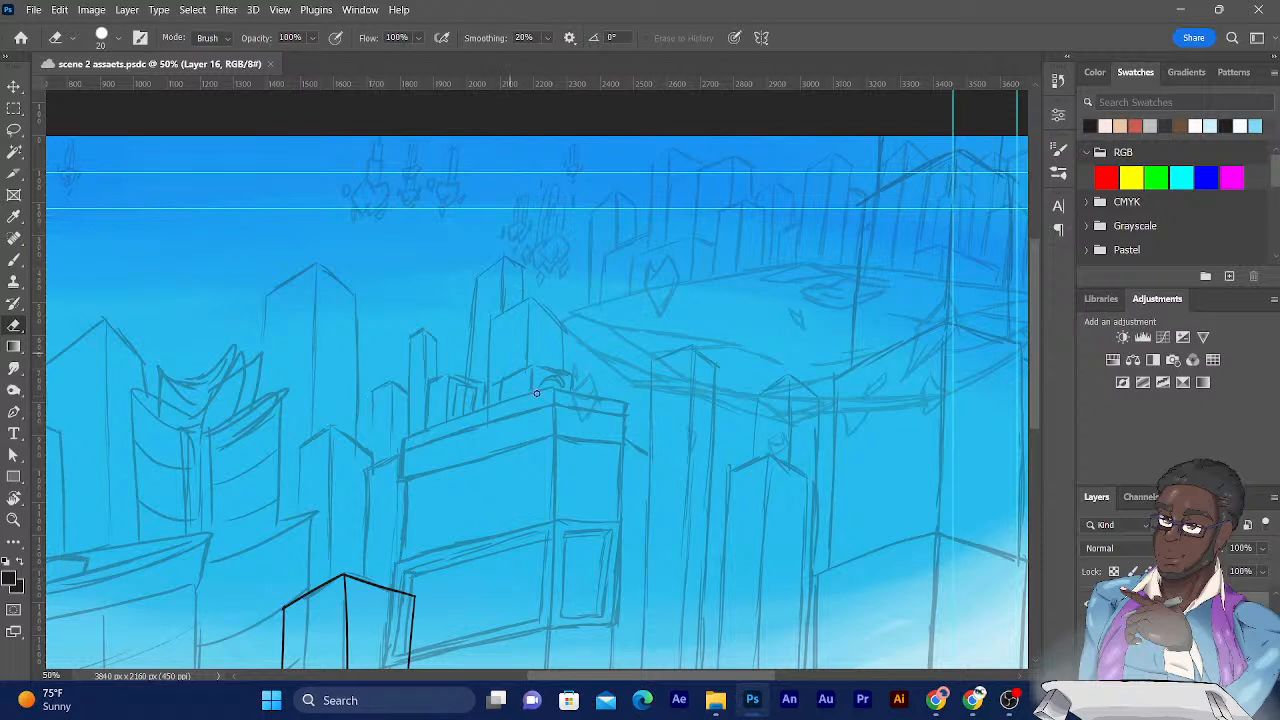
{"action": "left_click", "coordinate": [1087, 605]}
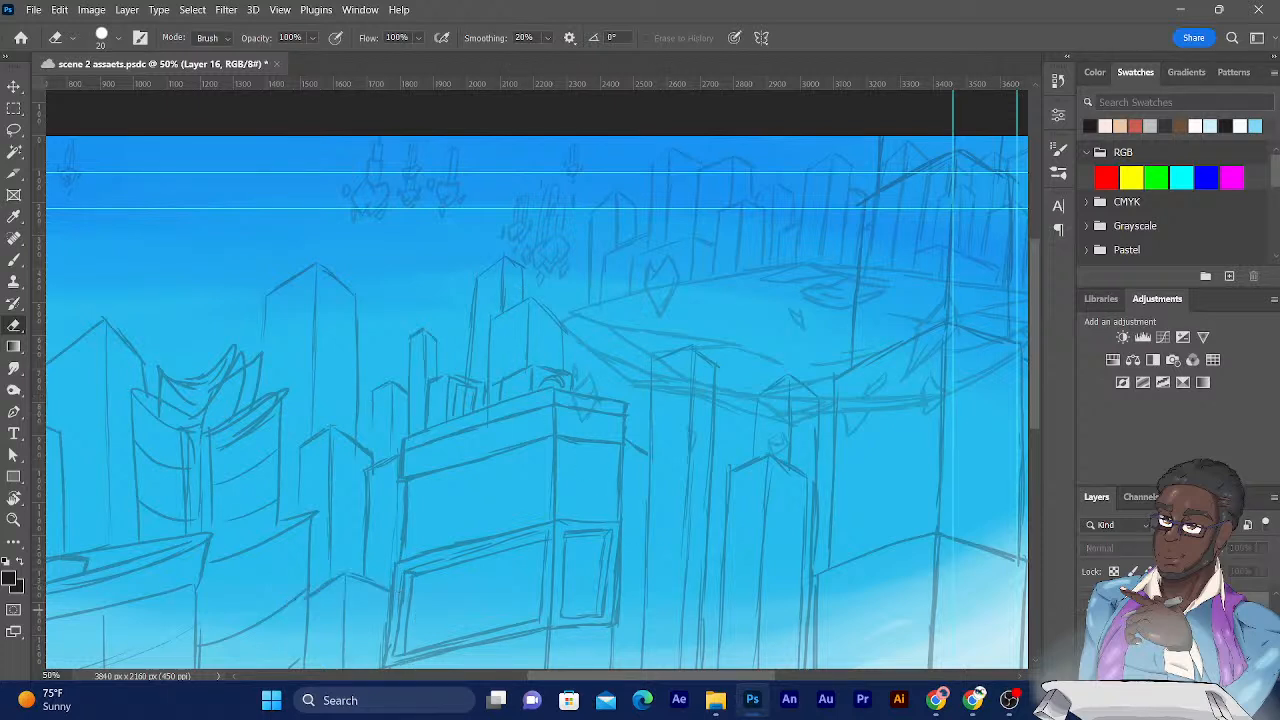
{"action": "left_click", "coordinate": [1087, 605]}
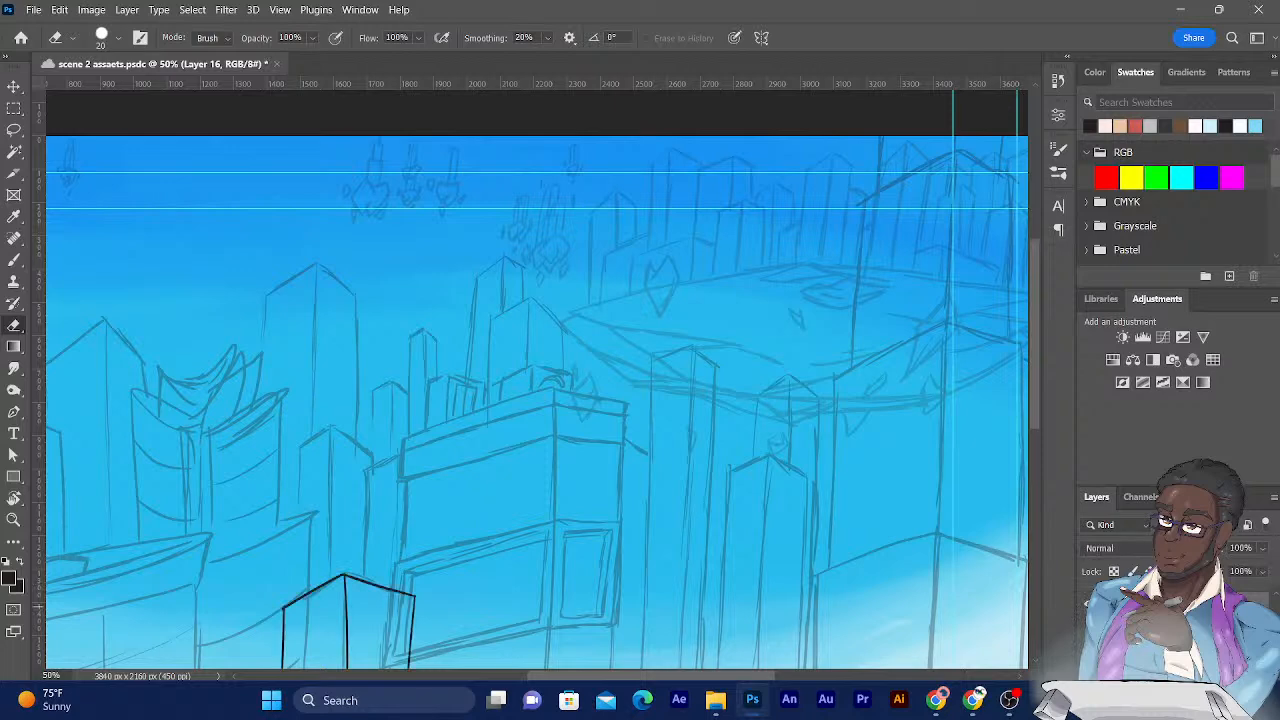
{"action": "mouse_move", "coordinate": [500, 449]}
{"action": "left_mouse_down"}
{"action": "mouse_move", "coordinate": [508, 251]}
{"action": "mouse_move", "coordinate": [456, 180]}
{"action": "left_mouse_up"}
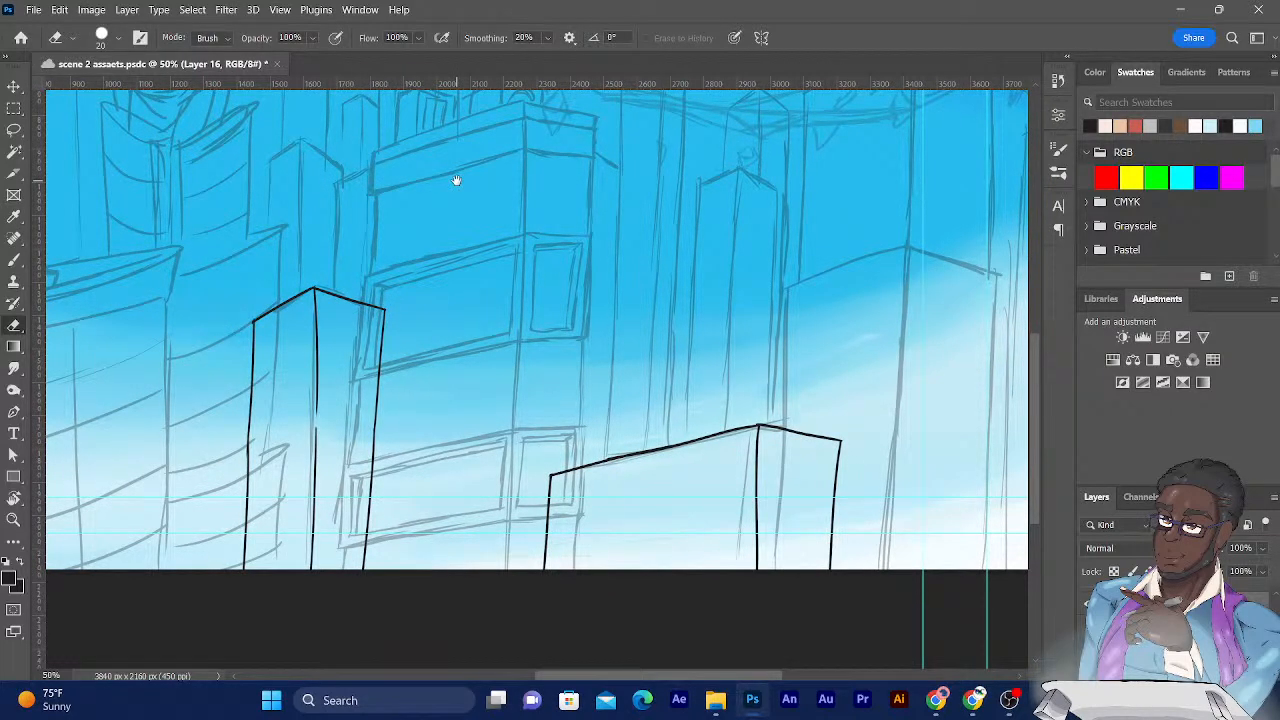
{"action": "left_click_drag", "start_coordinate": [454, 183], "coordinate": [466, 217]}
{"action": "left_click", "coordinate": [1232, 672]}
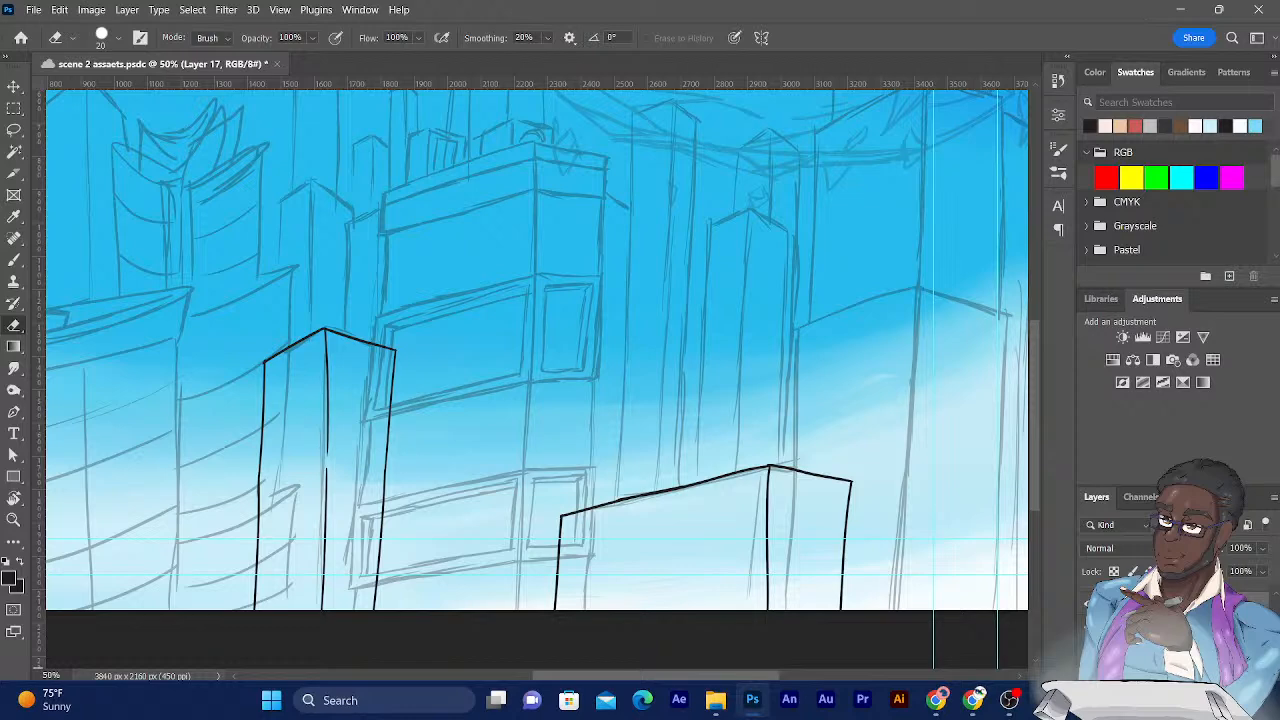
On the new layer, ink the middle vertical of the slim tower behind the low box-shaped building, from its roof peak to the canvas bottom.
{"action": "left_click_drag", "start_coordinate": [760, 405], "coordinate": [594, 500]}
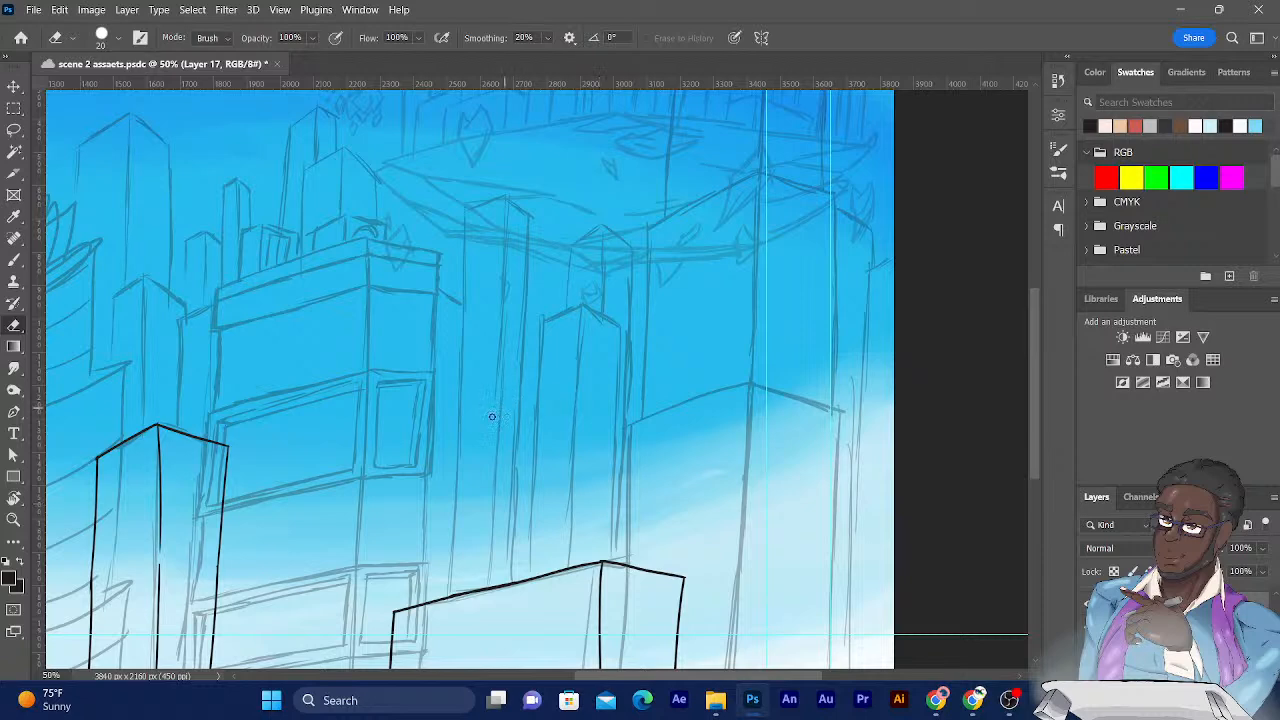
{"action": "mouse_move", "coordinate": [448, 452]}
{"action": "left_mouse_down"}
{"action": "mouse_move", "coordinate": [543, 406]}
{"action": "mouse_move", "coordinate": [651, 417]}
{"action": "left_mouse_up"}
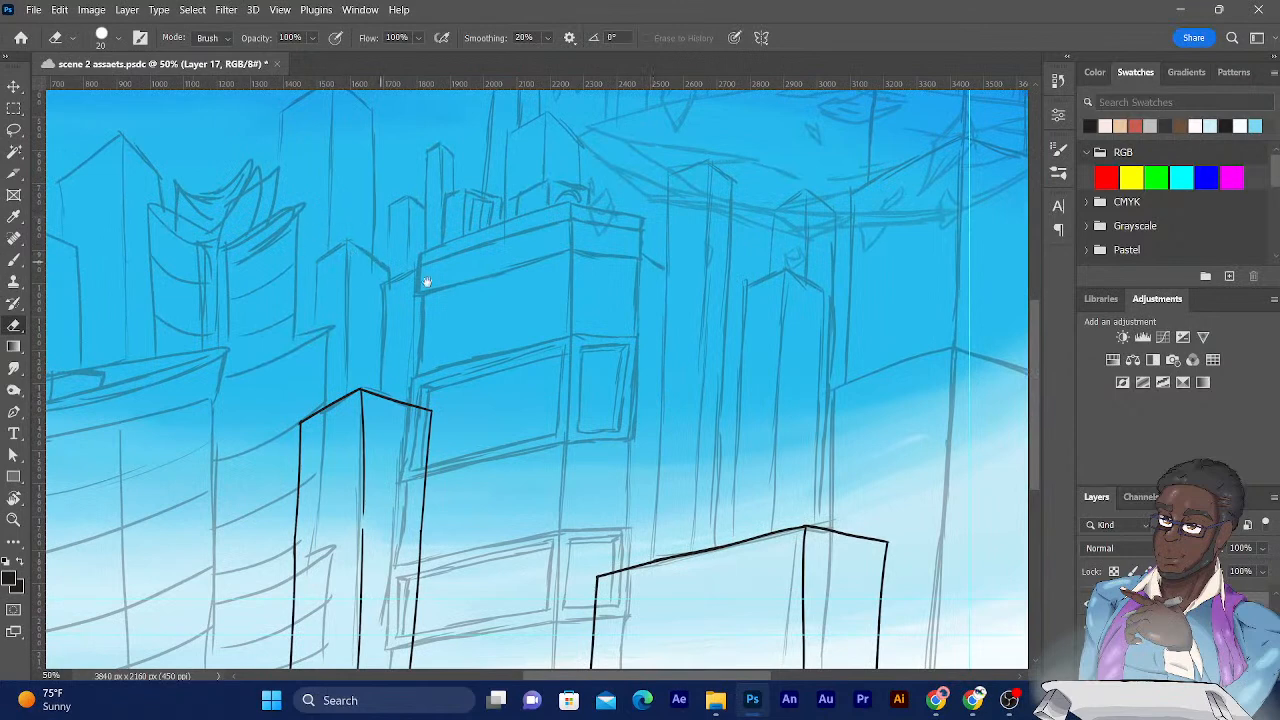
{"action": "left_click_drag", "start_coordinate": [458, 362], "coordinate": [698, 399]}
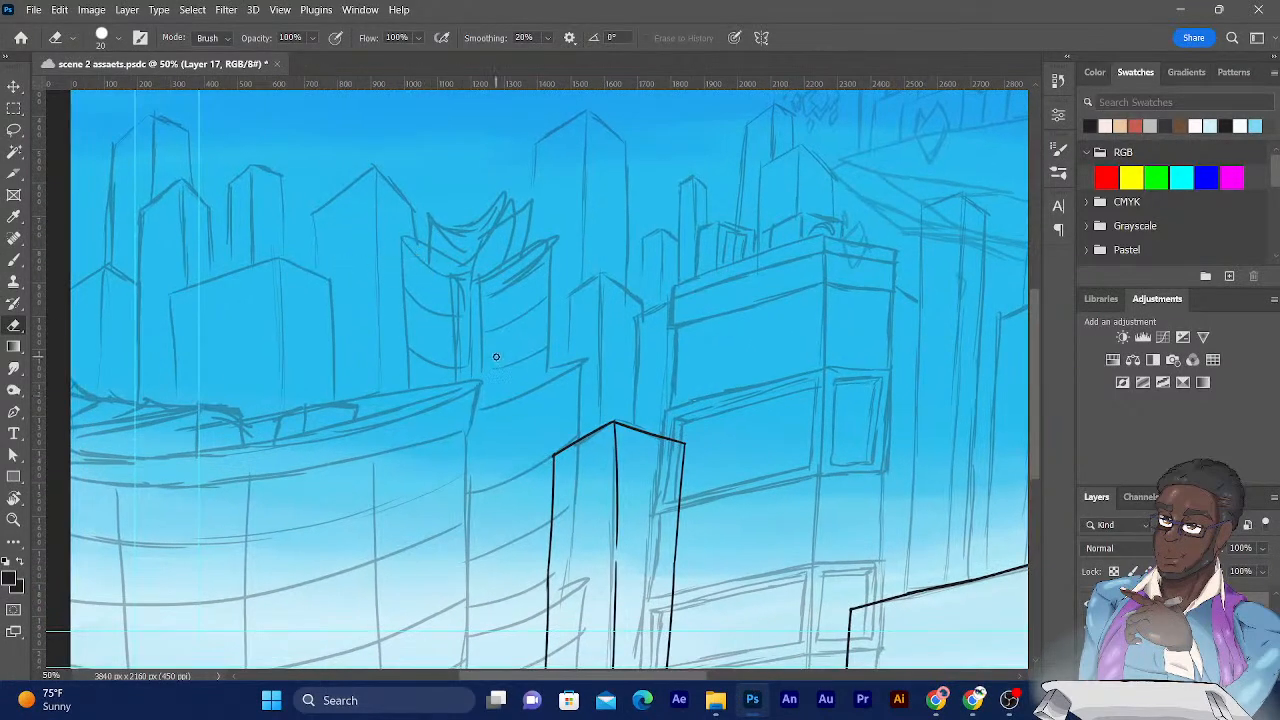
{"action": "mouse_move", "coordinate": [486, 357]}
{"action": "left_mouse_down"}
{"action": "mouse_move", "coordinate": [406, 369]}
{"action": "mouse_move", "coordinate": [311, 342]}
{"action": "mouse_move", "coordinate": [266, 297]}
{"action": "left_mouse_up"}
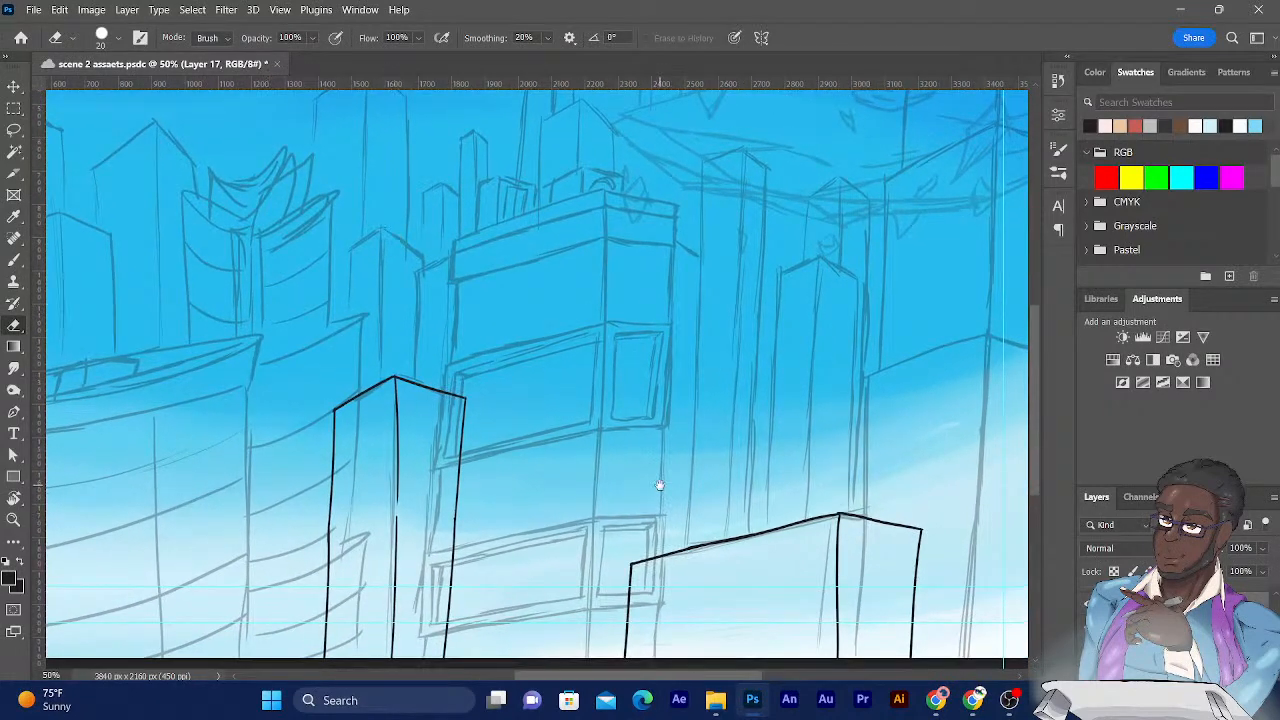
{"action": "left_click_drag", "start_coordinate": [657, 484], "coordinate": [501, 512]}
{"action": "left_click_drag", "start_coordinate": [486, 517], "coordinate": [489, 518]}
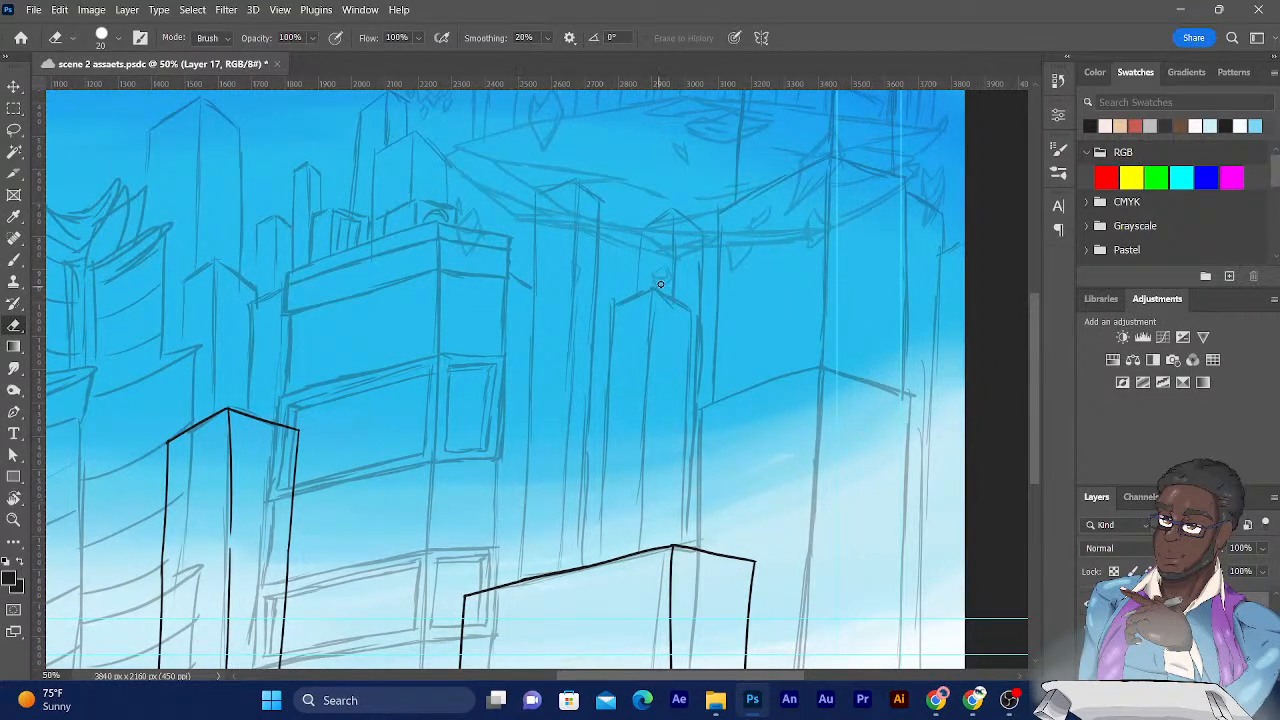
{"action": "left_click", "coordinate": [22, 259]}
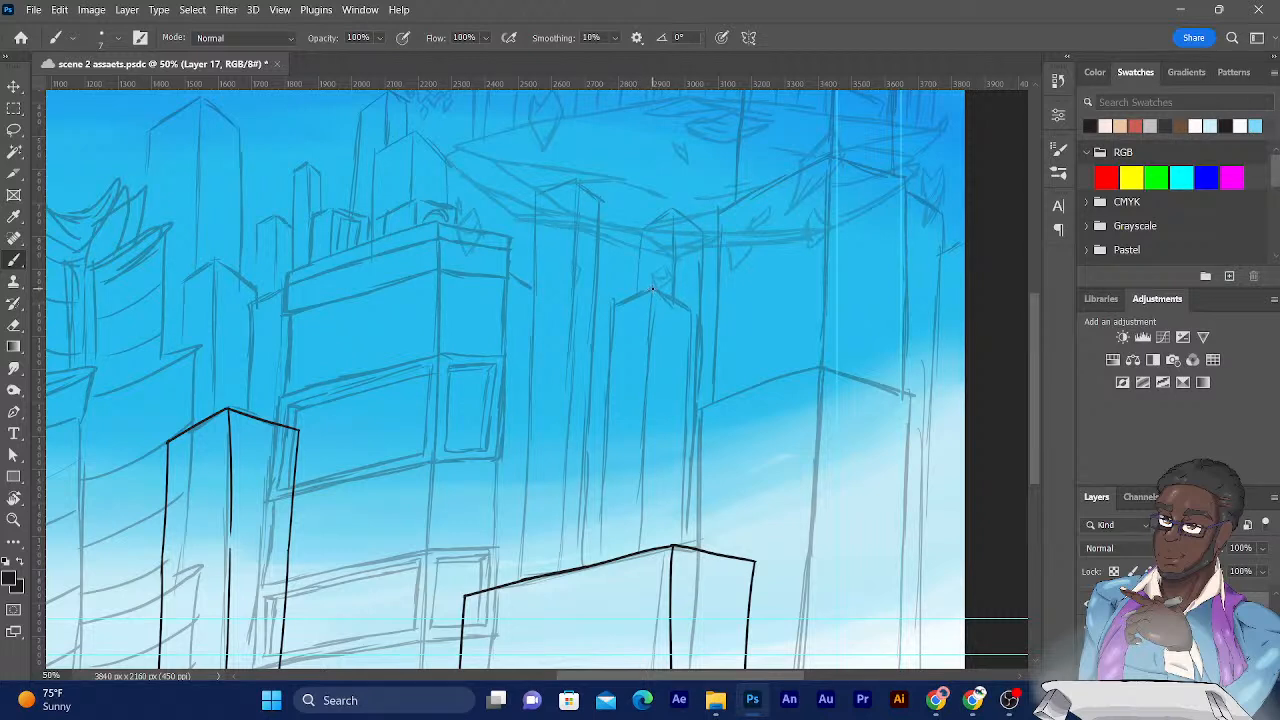
{"action": "left_click_drag", "start_coordinate": [652, 289], "coordinate": [650, 352]}
{"action": "left_click_drag", "start_coordinate": [650, 356], "coordinate": [650, 490]}
{"action": "key", "text": "ctrl+z"}
{"action": "left_click", "coordinate": [646, 520], "text": "shift"}
{"action": "left_click_drag", "start_coordinate": [543, 555], "coordinate": [494, 406]}
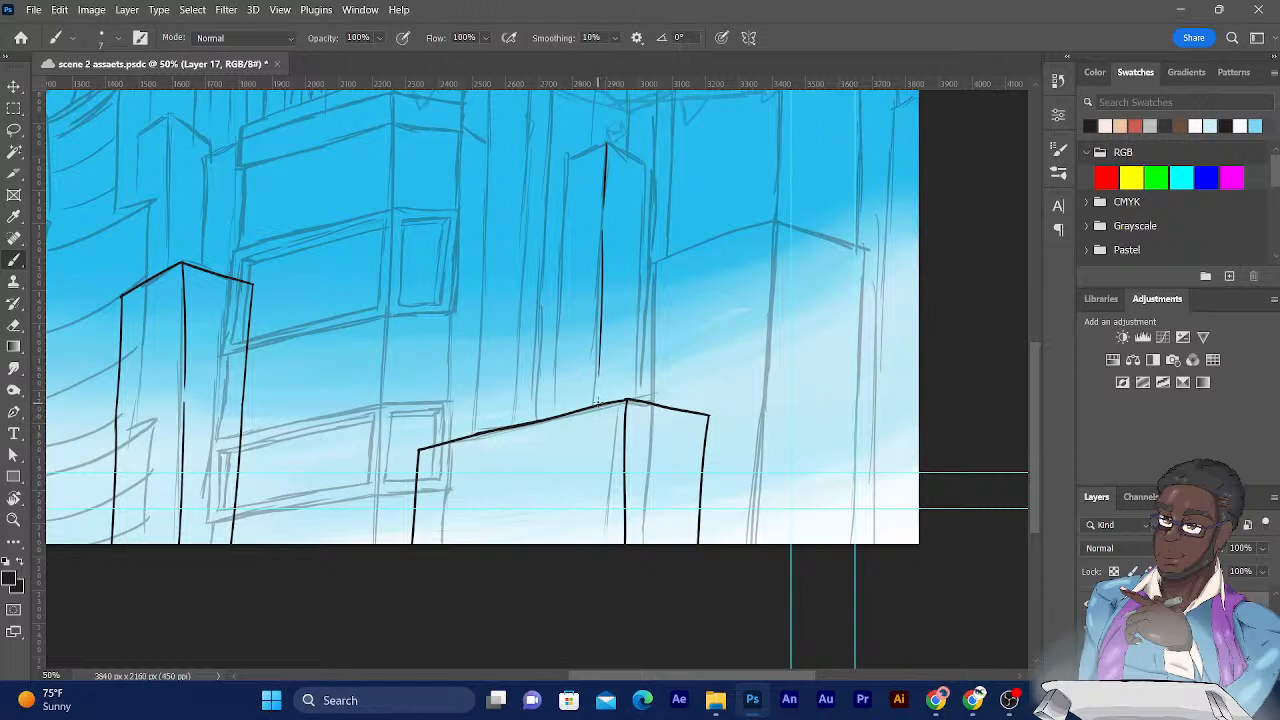
{"action": "left_click_drag", "start_coordinate": [597, 405], "coordinate": [582, 614]}
Ink both sloping roof edges of the slim tower and its left vertical down to the canvas bottom.
{"action": "mouse_move", "coordinate": [605, 146]}
{"action": "left_mouse_down"}
{"action": "mouse_move", "coordinate": [555, 169]}
{"action": "mouse_move", "coordinate": [655, 166]}
{"action": "left_mouse_up"}
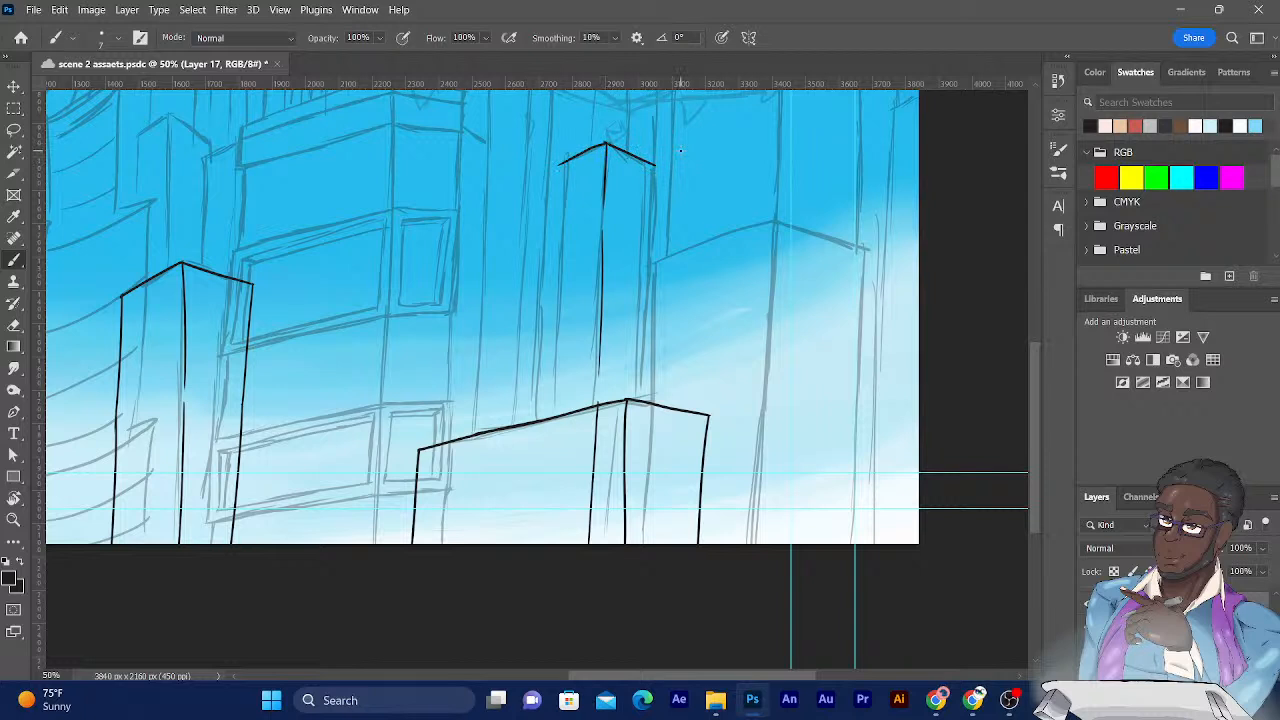
{"action": "left_click_drag", "start_coordinate": [566, 146], "coordinate": [550, 348]}
{"action": "key", "text": "ctrl+z"}
{"action": "left_click_drag", "start_coordinate": [565, 158], "coordinate": [556, 392]}
{"action": "key", "text": "ctrl+z"}
{"action": "left_click_drag", "start_coordinate": [565, 158], "coordinate": [547, 546]}
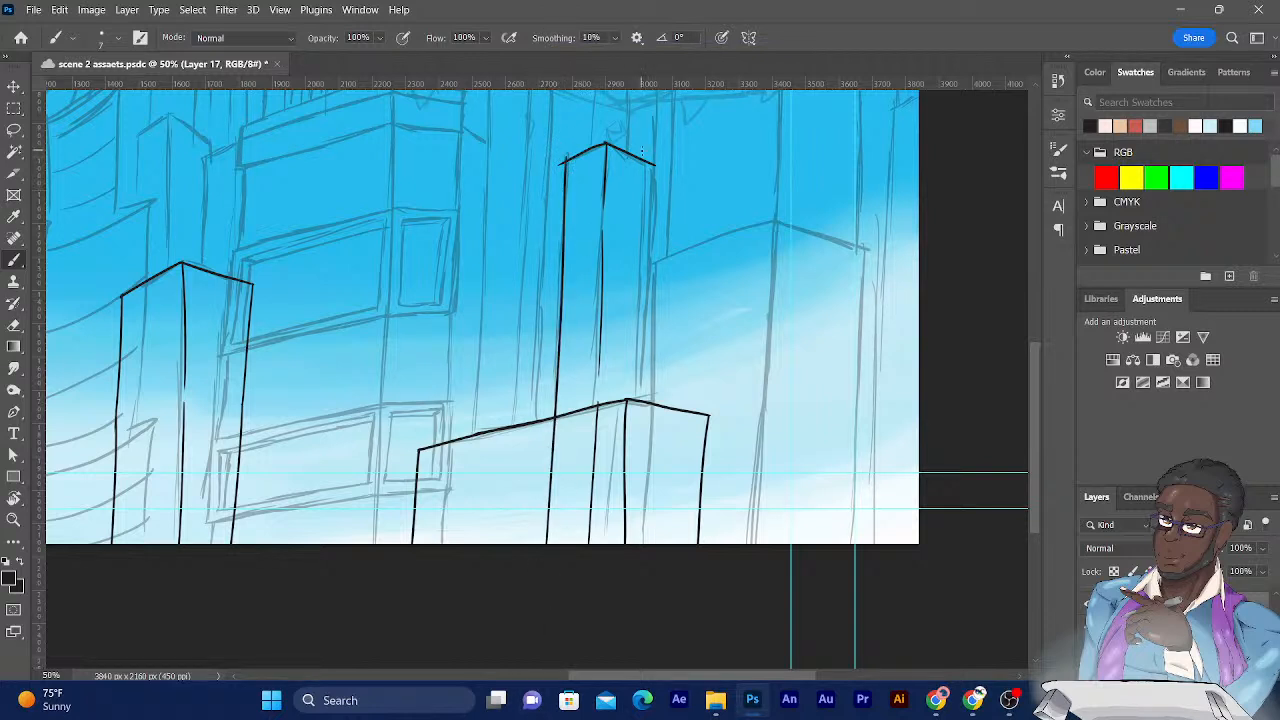
Ink the slim tower's right vertical from the roof corner to the canvas bottom, redoing the stroke until it tapers slightly inward.
{"action": "left_click_drag", "start_coordinate": [654, 163], "coordinate": [648, 600]}
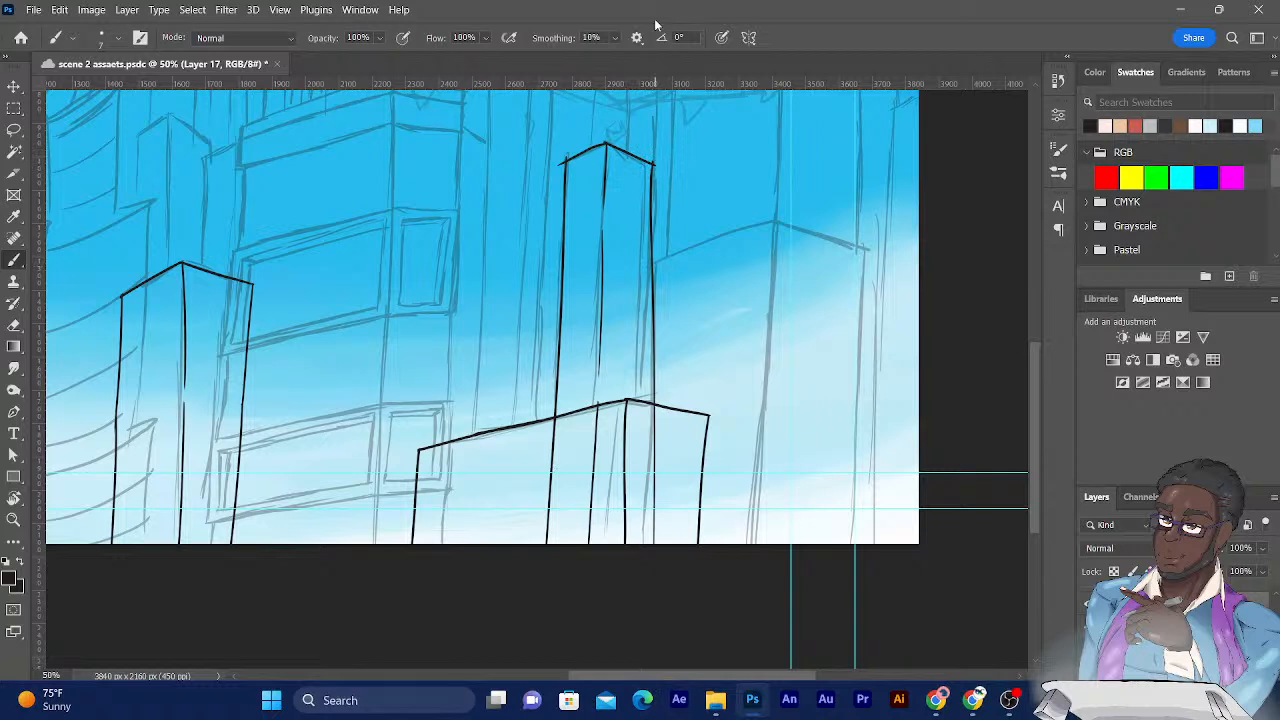
{"action": "key", "text": "ctrl+z"}
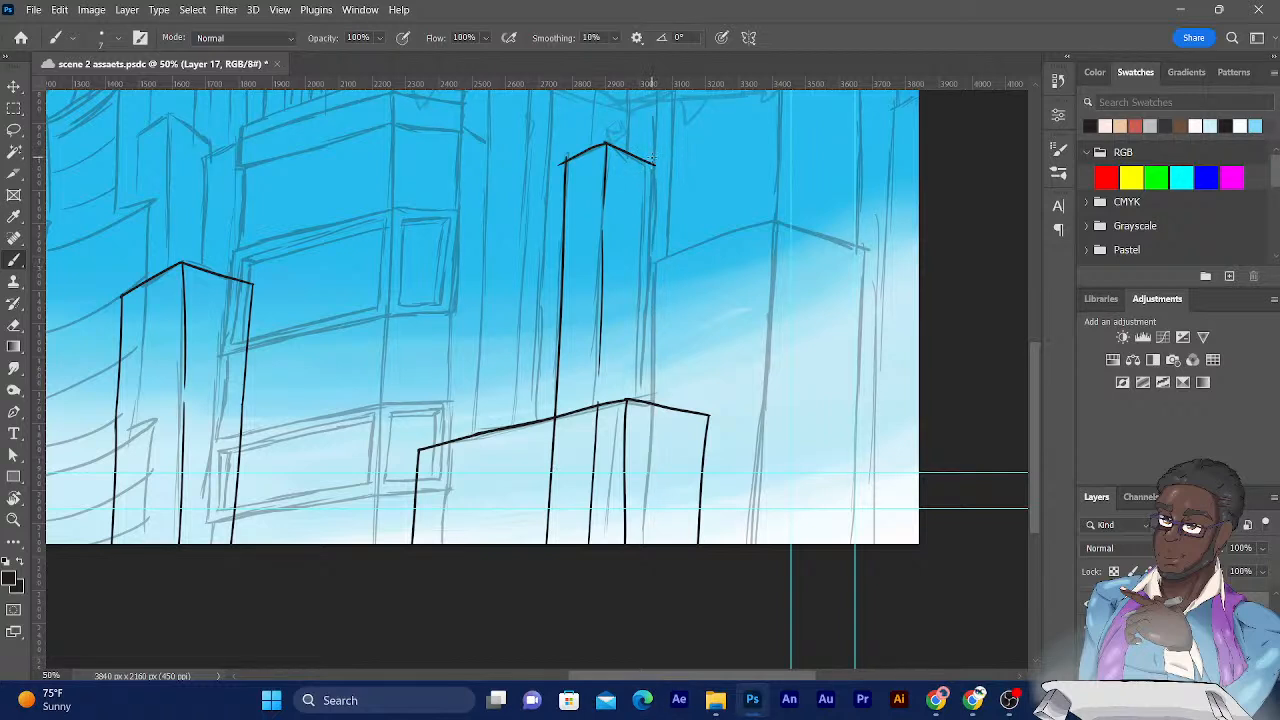
{"action": "left_click_drag", "start_coordinate": [653, 160], "coordinate": [661, 543]}
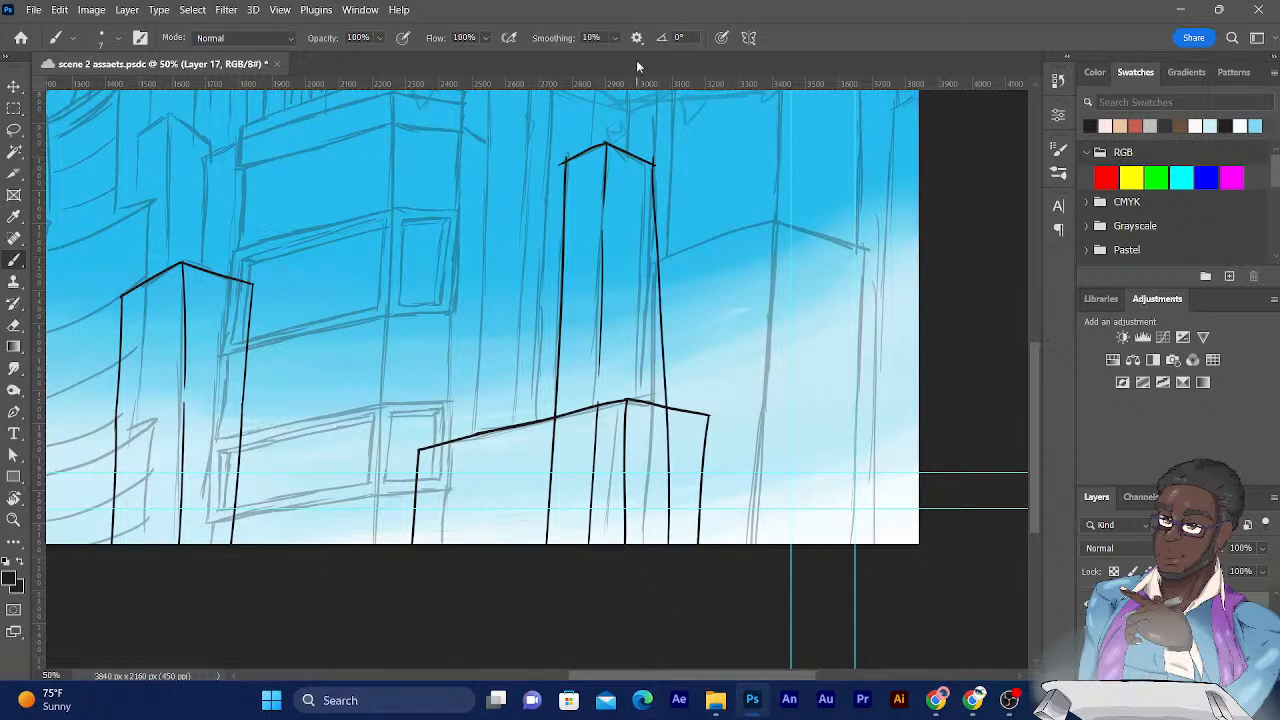
{"action": "key", "text": "ctrl+z"}
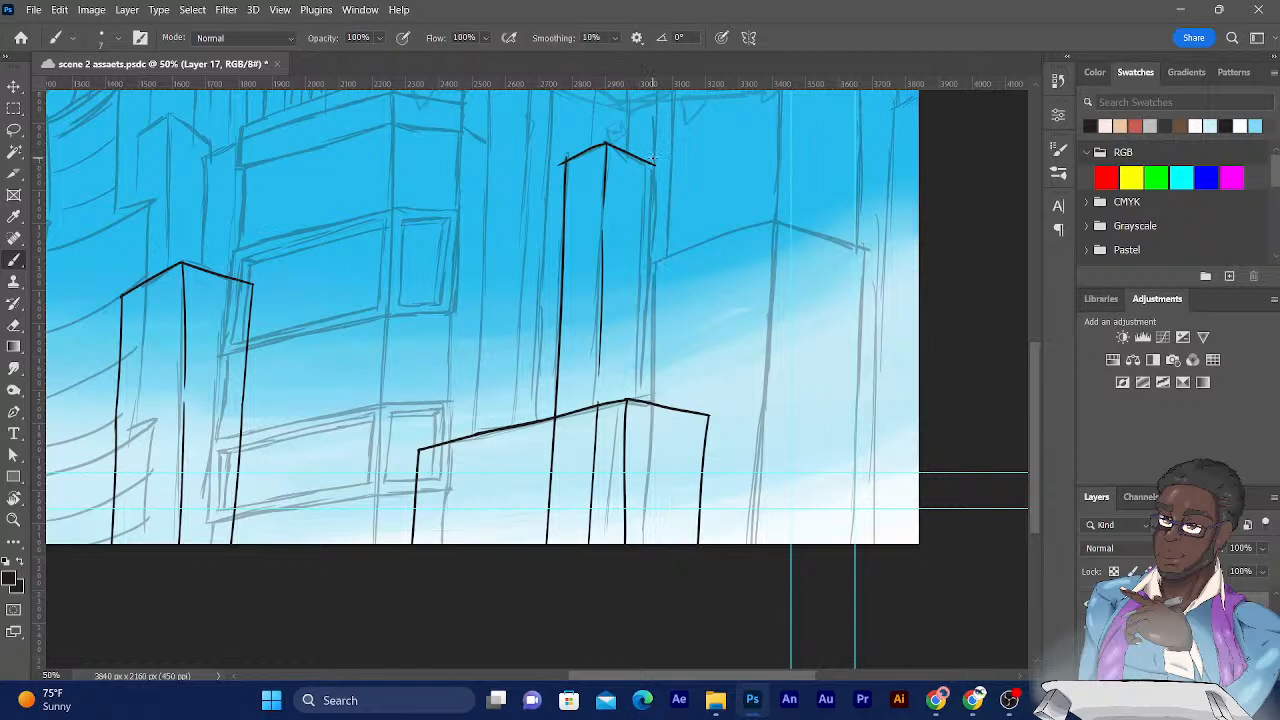
{"action": "left_click_drag", "start_coordinate": [654, 160], "coordinate": [626, 546]}
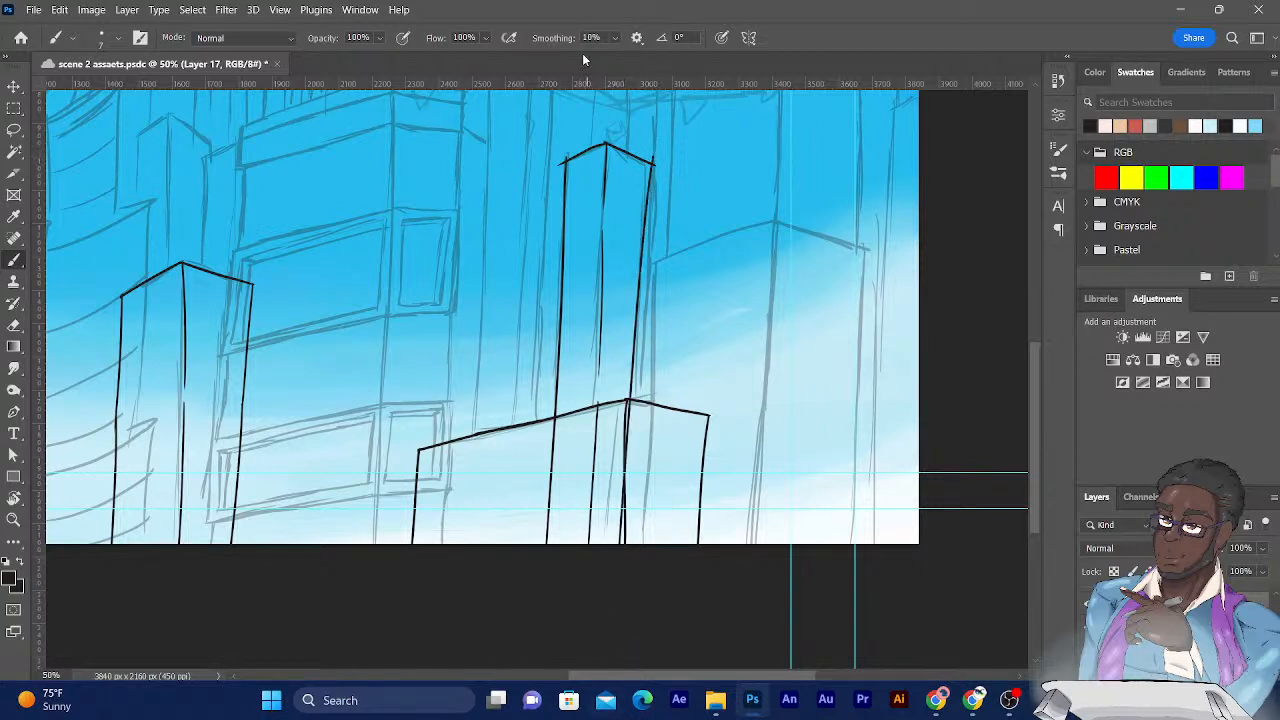
{"action": "key", "text": "ctrl+z"}
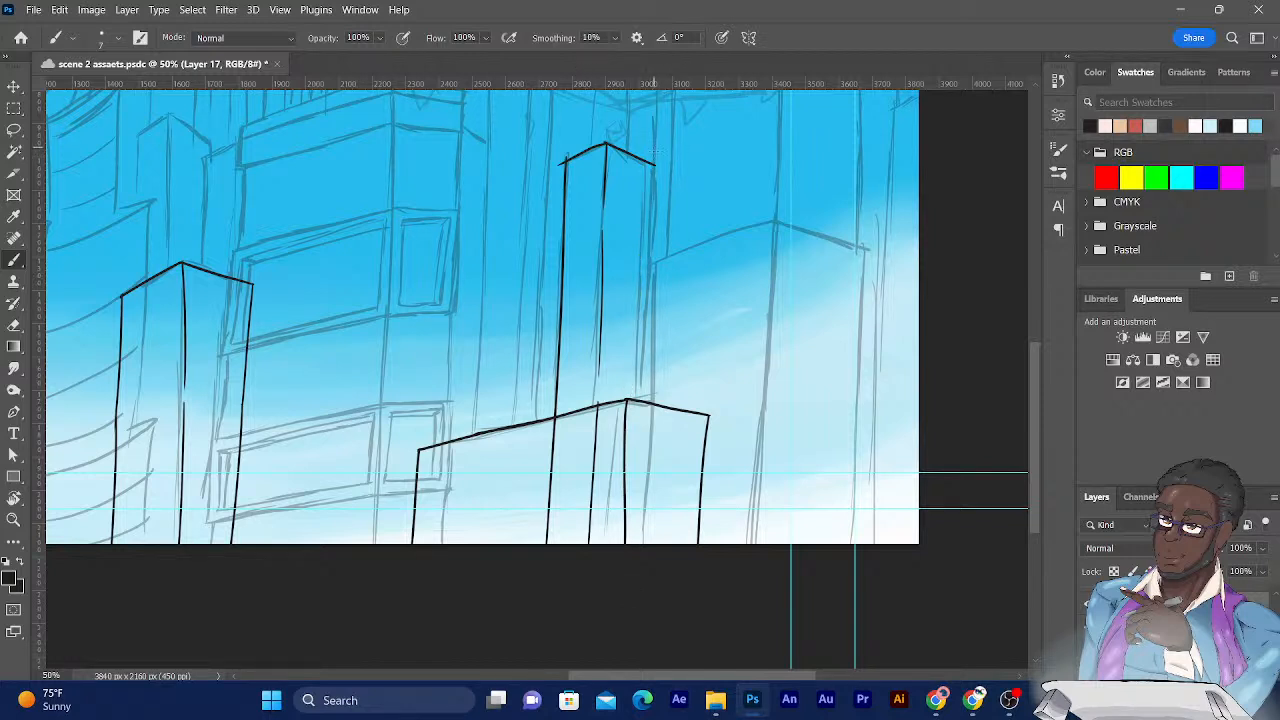
{"action": "left_click_drag", "start_coordinate": [654, 162], "coordinate": [640, 400]}
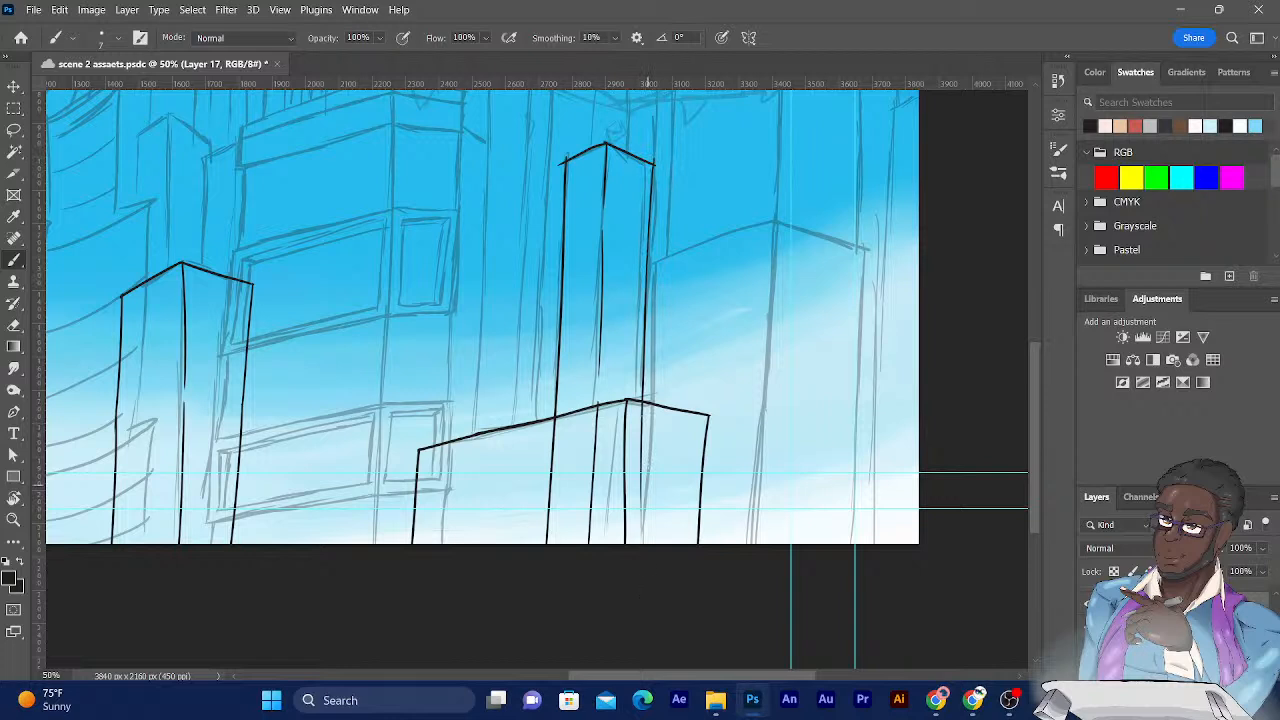
{"action": "left_click_drag", "start_coordinate": [635, 460], "coordinate": [629, 612]}
Ink the right vertical of the tall building near the canvas's right edge, from its roof corner down to the canvas bottom.
{"action": "left_click_drag", "start_coordinate": [530, 227], "coordinate": [389, 350]}
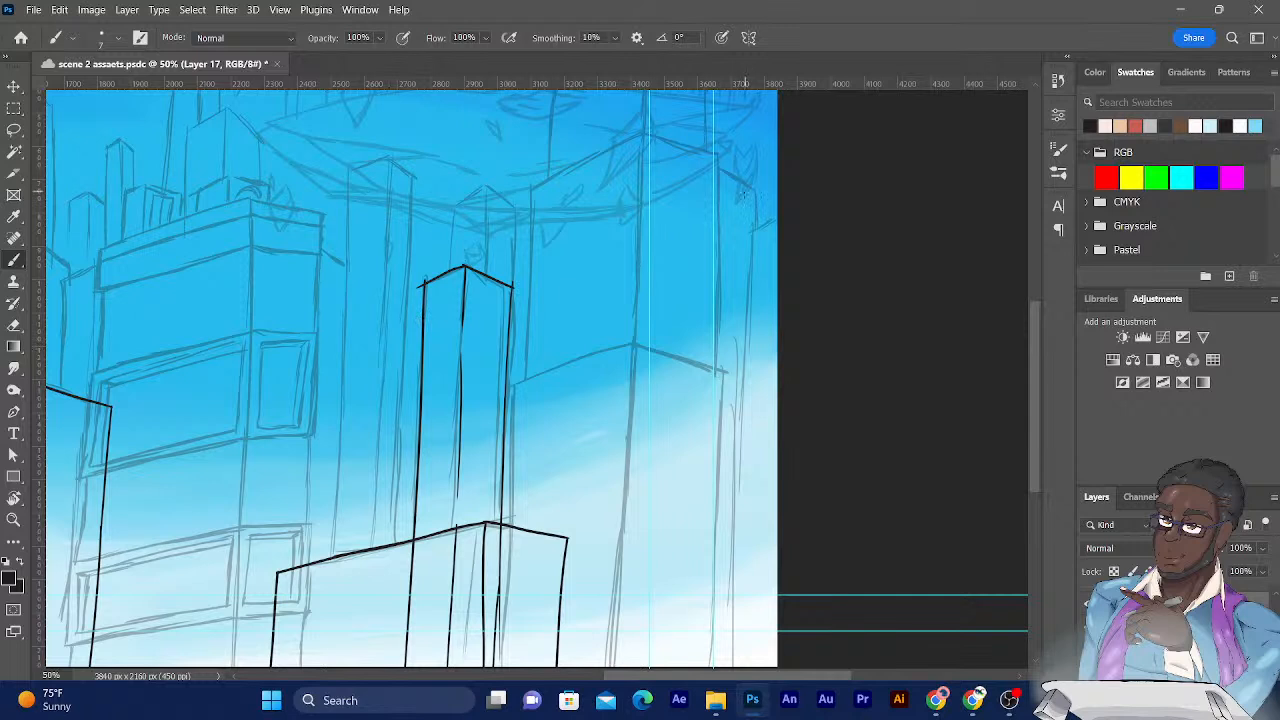
{"action": "left_click_drag", "start_coordinate": [753, 193], "coordinate": [741, 356]}
{"action": "left_click_drag", "start_coordinate": [742, 326], "coordinate": [723, 565]}
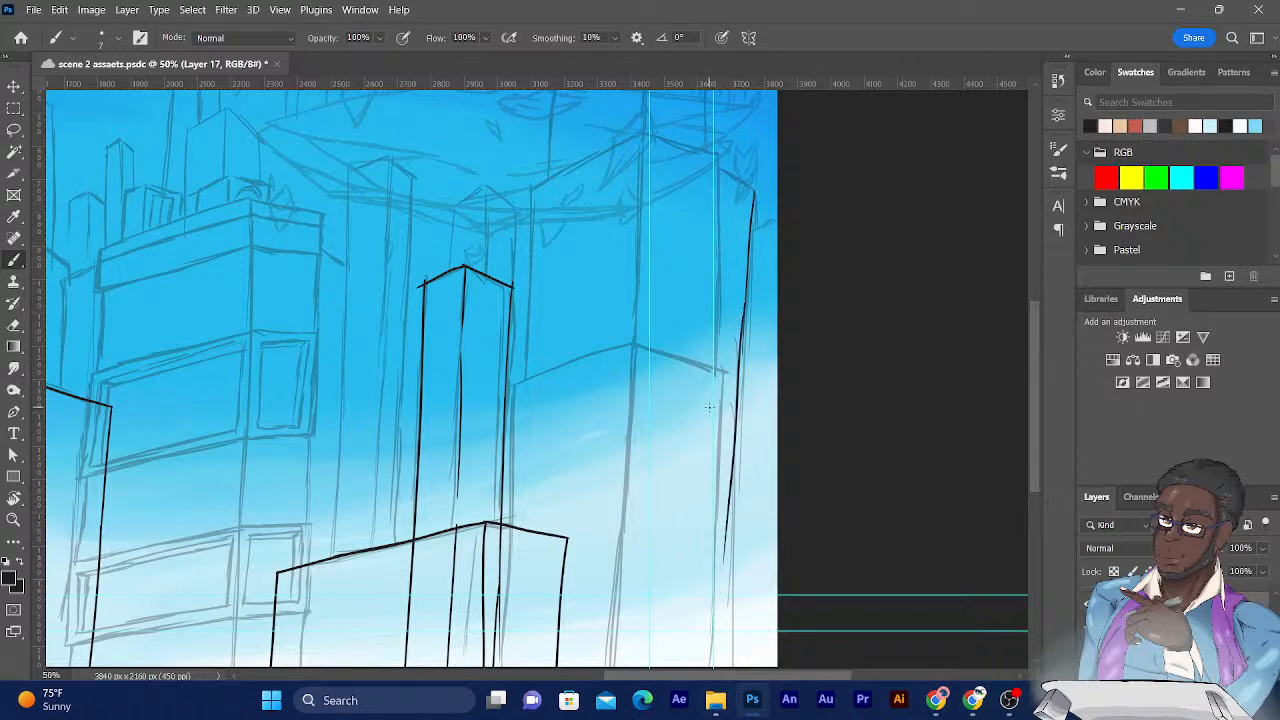
{"action": "key", "text": "ctrl+z"}
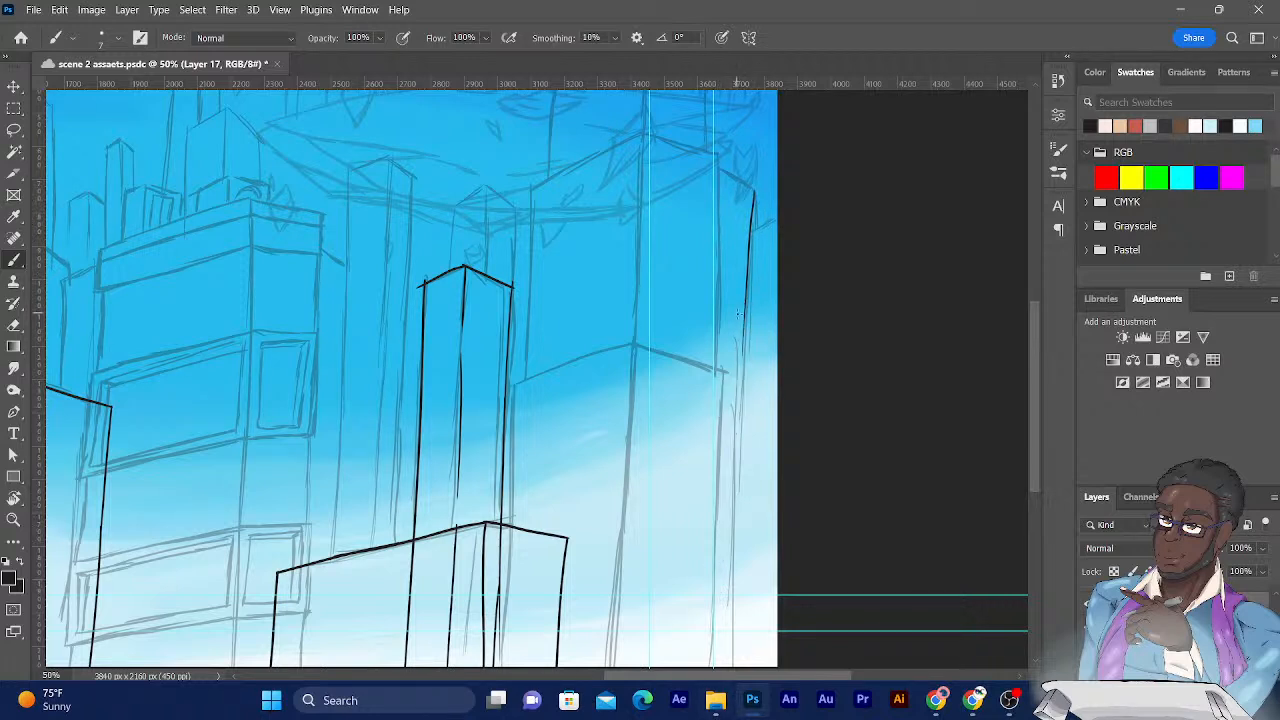
{"action": "left_click_drag", "start_coordinate": [741, 316], "coordinate": [733, 600]}
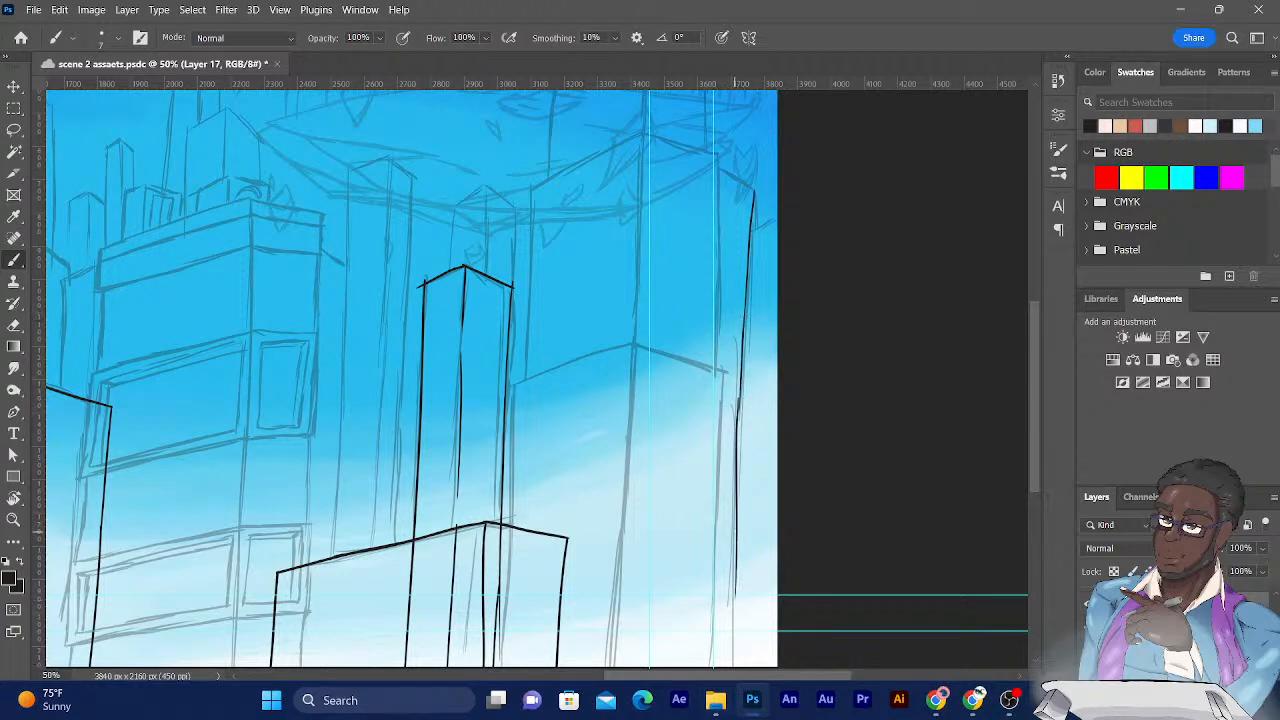
{"action": "left_click_drag", "start_coordinate": [734, 520], "coordinate": [731, 668]}
Ink the right roof slope and middle vertical of the tall building near the canvas's right edge, redoing the vertical until it tapers to the canvas bottom.
{"action": "left_click_drag", "start_coordinate": [755, 190], "coordinate": [714, 166]}
{"action": "left_click_drag", "start_coordinate": [712, 160], "coordinate": [692, 405]}
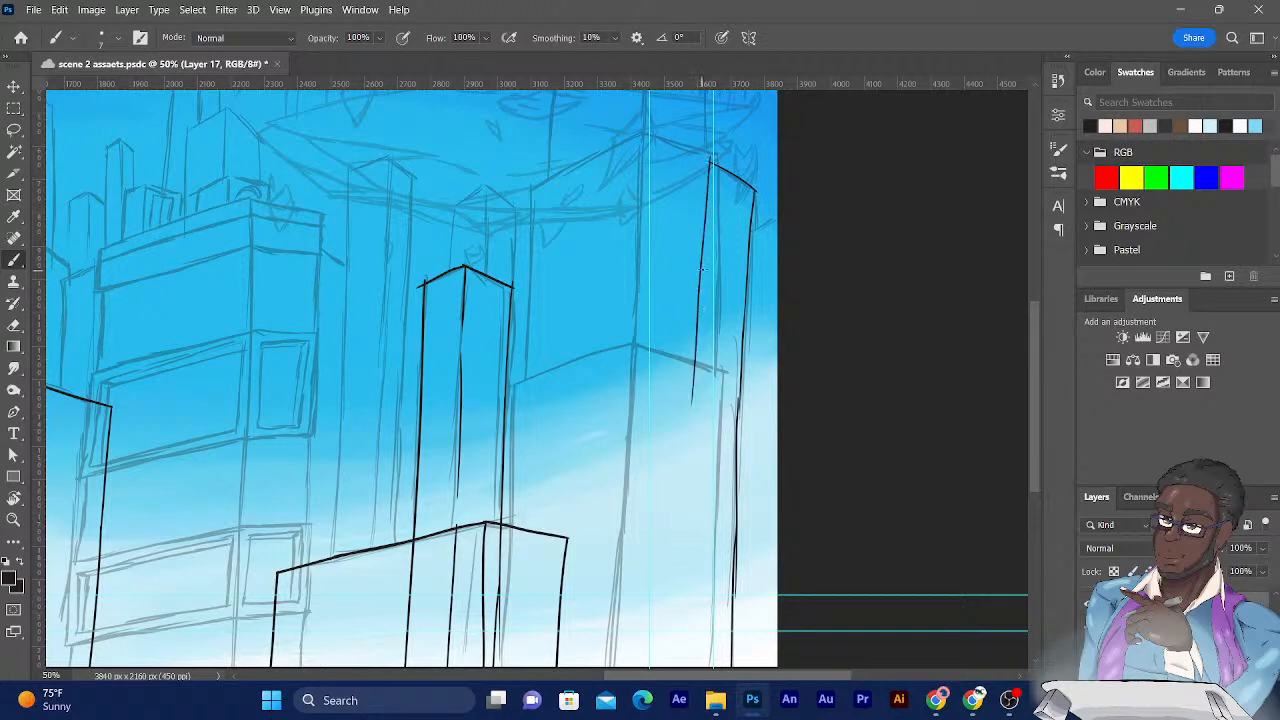
{"action": "key", "text": "ctrl+z"}
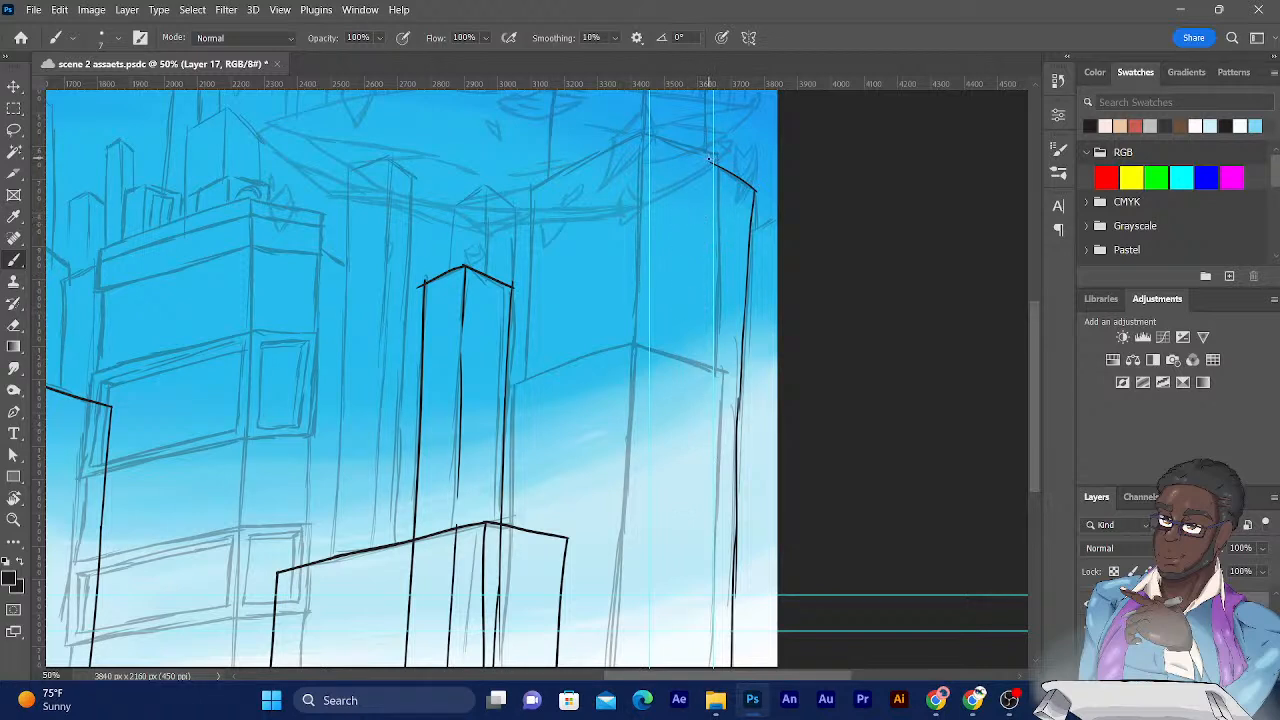
{"action": "left_click_drag", "start_coordinate": [710, 157], "coordinate": [704, 411]}
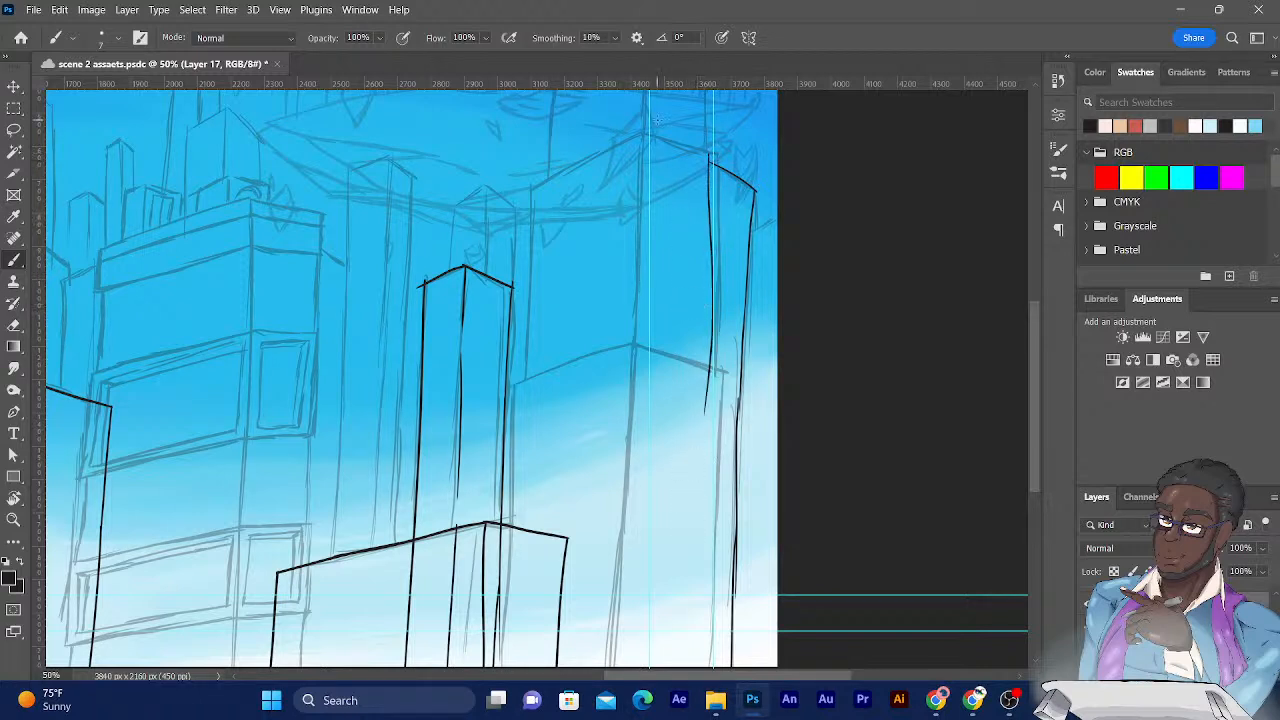
{"action": "key", "text": "ctrl+z"}
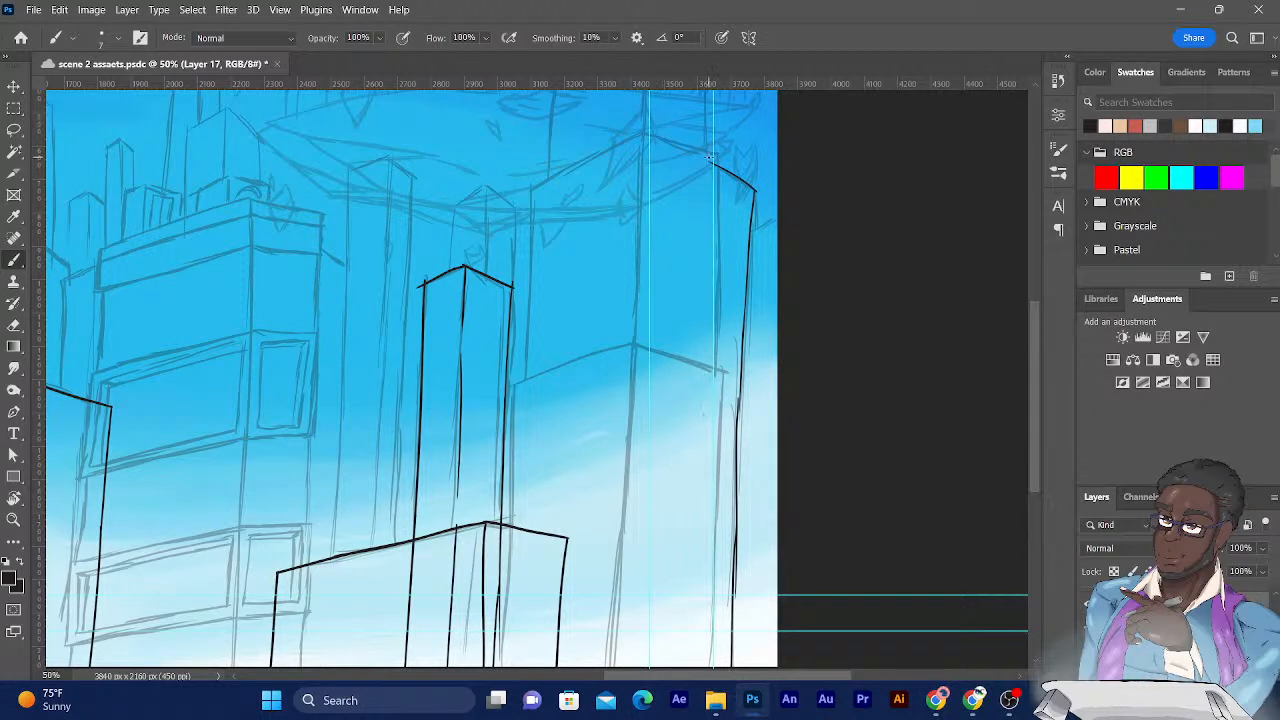
{"action": "left_click_drag", "start_coordinate": [710, 155], "coordinate": [702, 652]}
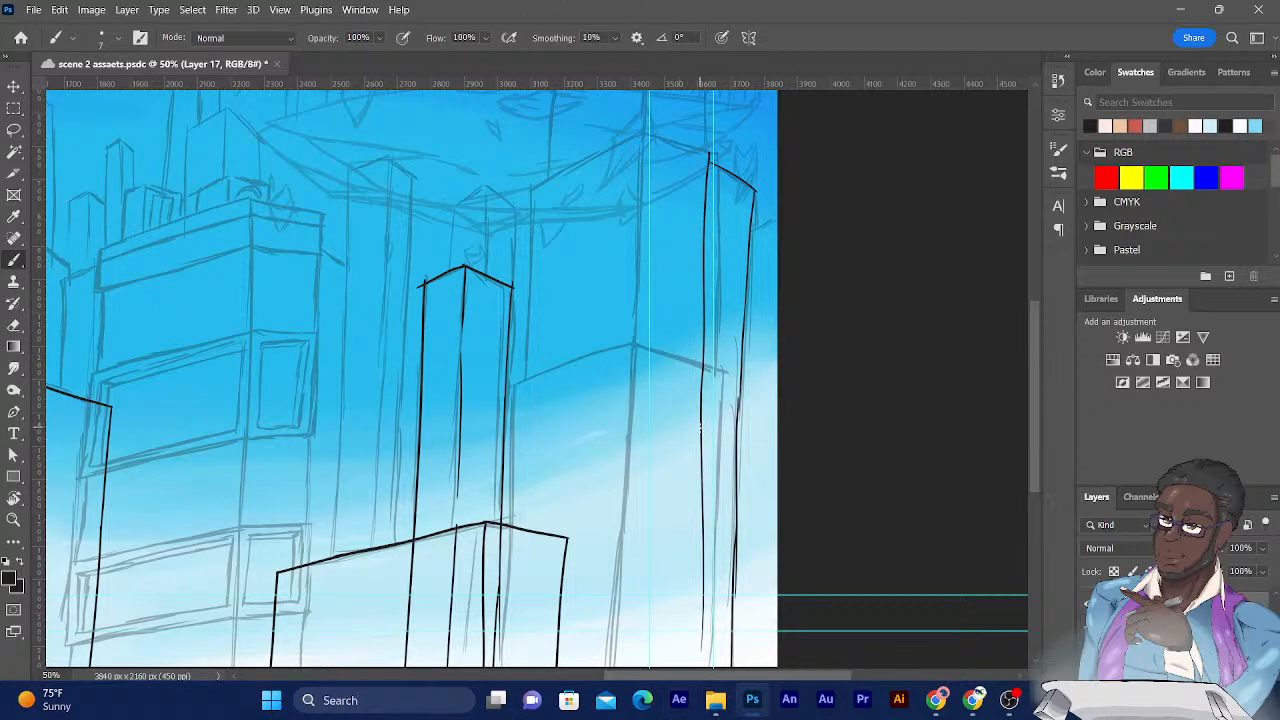
{"action": "key", "text": "ctrl+z"}
{"action": "left_click_drag", "start_coordinate": [702, 376], "coordinate": [689, 618]}
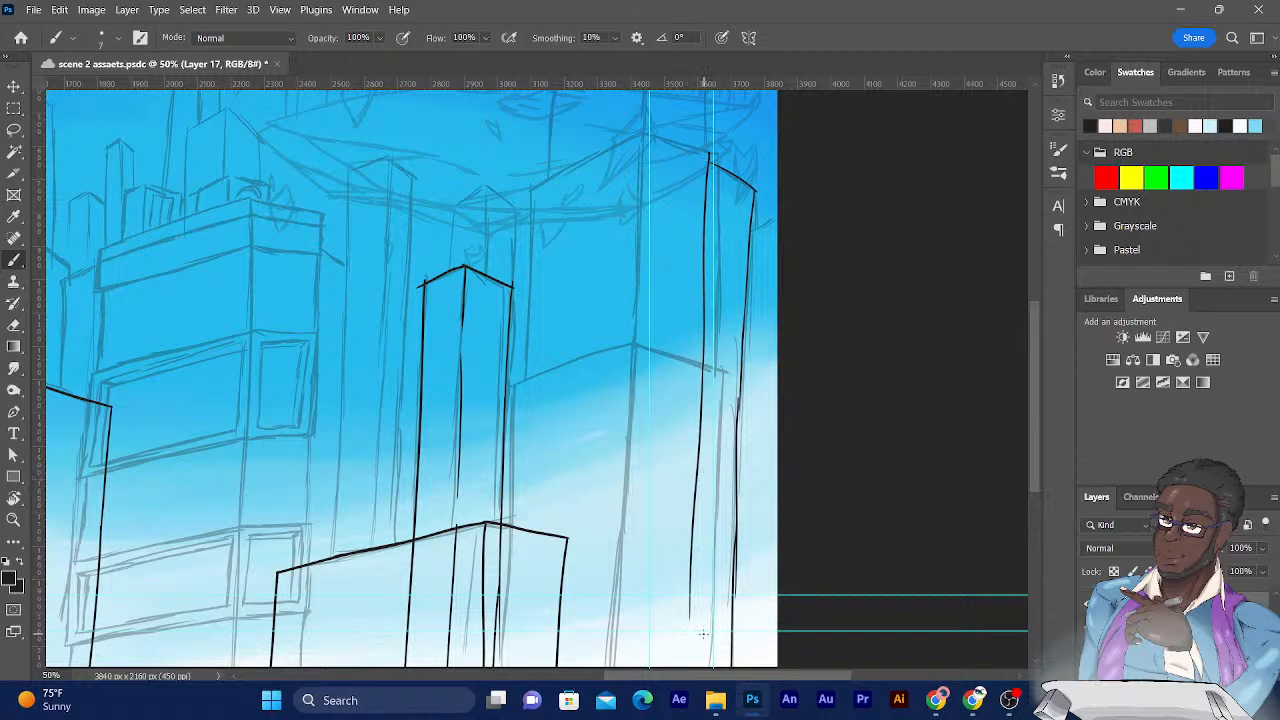
{"action": "left_click_drag", "start_coordinate": [690, 576], "coordinate": [689, 666]}
Ink that building's left roof slope and left vertical down to the canvas bottom, and erase the line ends overshooting its roof corners.
{"action": "left_click_drag", "start_coordinate": [708, 158], "coordinate": [656, 191]}
{"action": "key", "text": "ctrl+z"}
{"action": "left_click_drag", "start_coordinate": [709, 158], "coordinate": [664, 176]}
{"action": "left_click_drag", "start_coordinate": [665, 168], "coordinate": [655, 304]}
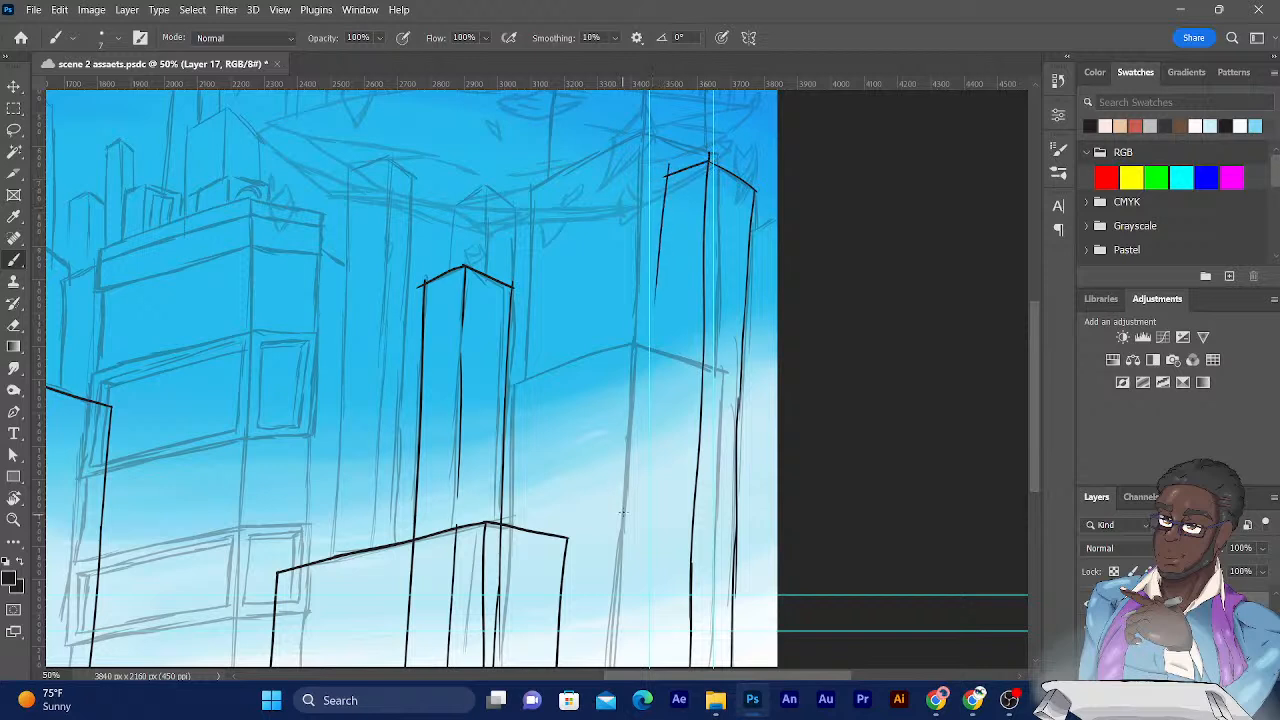
{"action": "key", "text": "ctrl+z"}
{"action": "left_click_drag", "start_coordinate": [670, 156], "coordinate": [656, 668]}
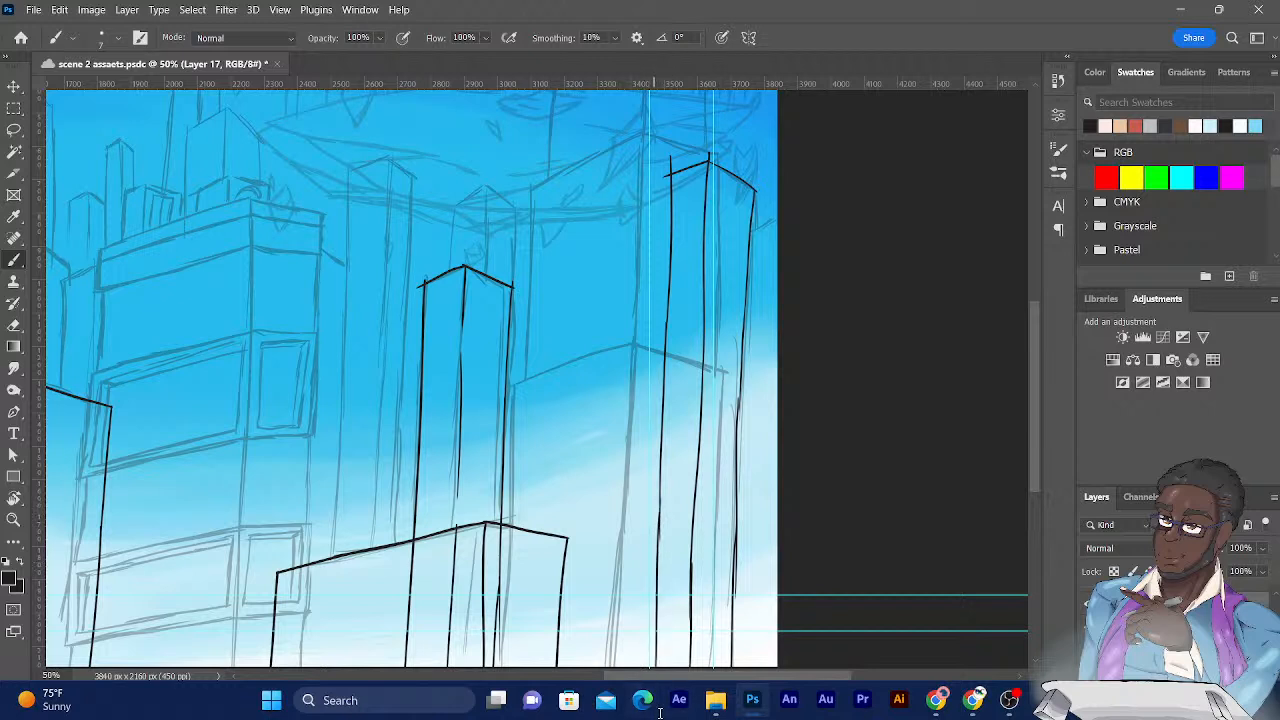
{"action": "left_click", "coordinate": [14, 327]}
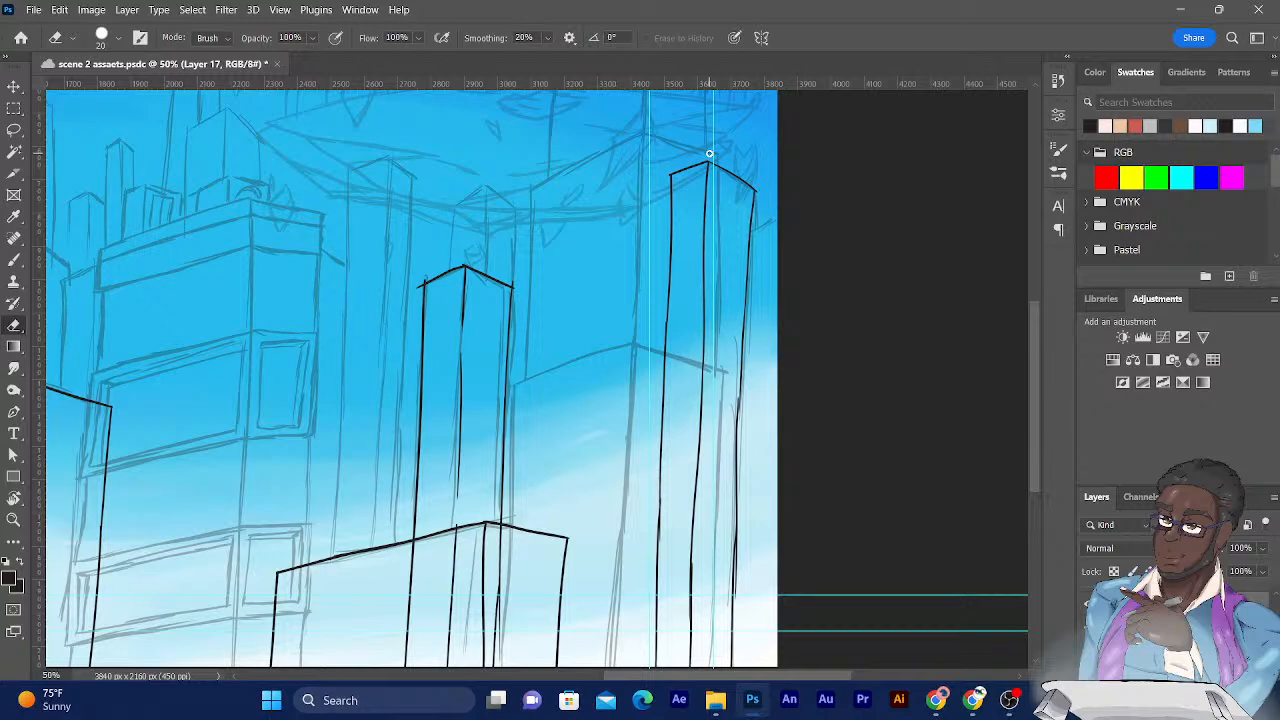
Save the document and ink the middle vertical of the wide box-shaped building behind the curved building, from its roof peak to the canvas bottom.
{"action": "left_click_drag", "start_coordinate": [263, 309], "coordinate": [526, 334]}
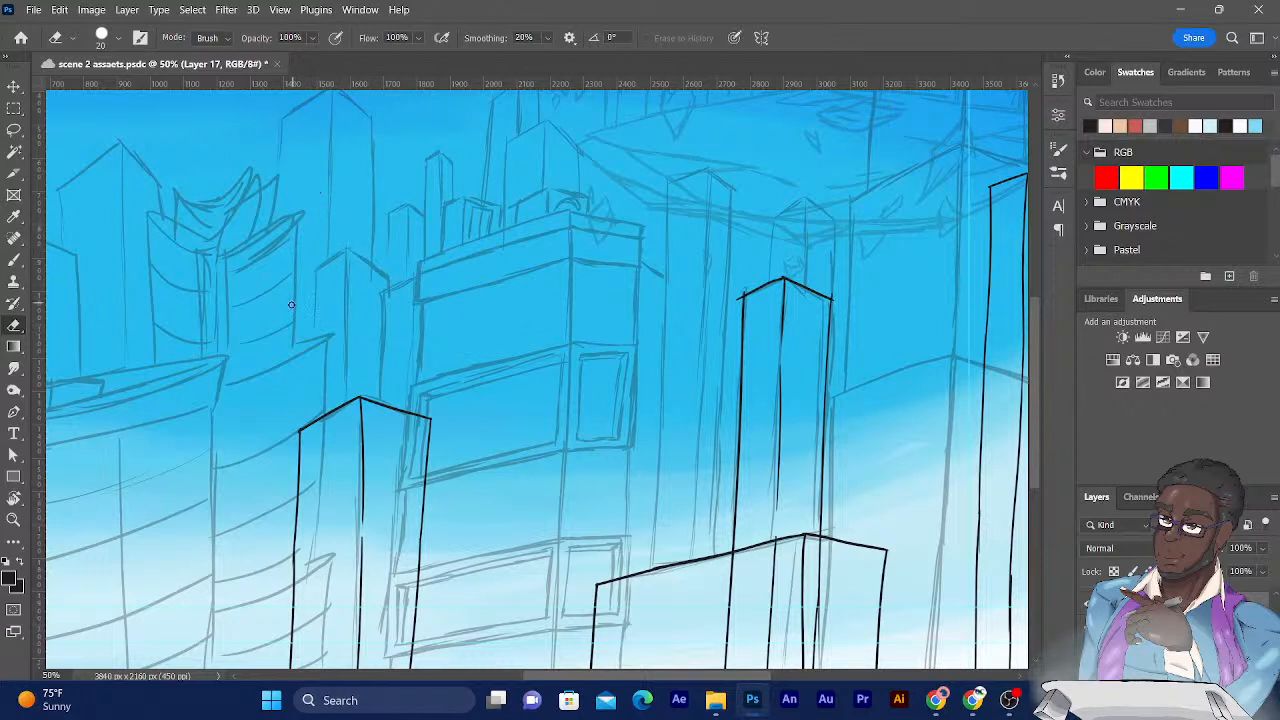
{"action": "left_click_drag", "start_coordinate": [218, 383], "coordinate": [446, 368]}
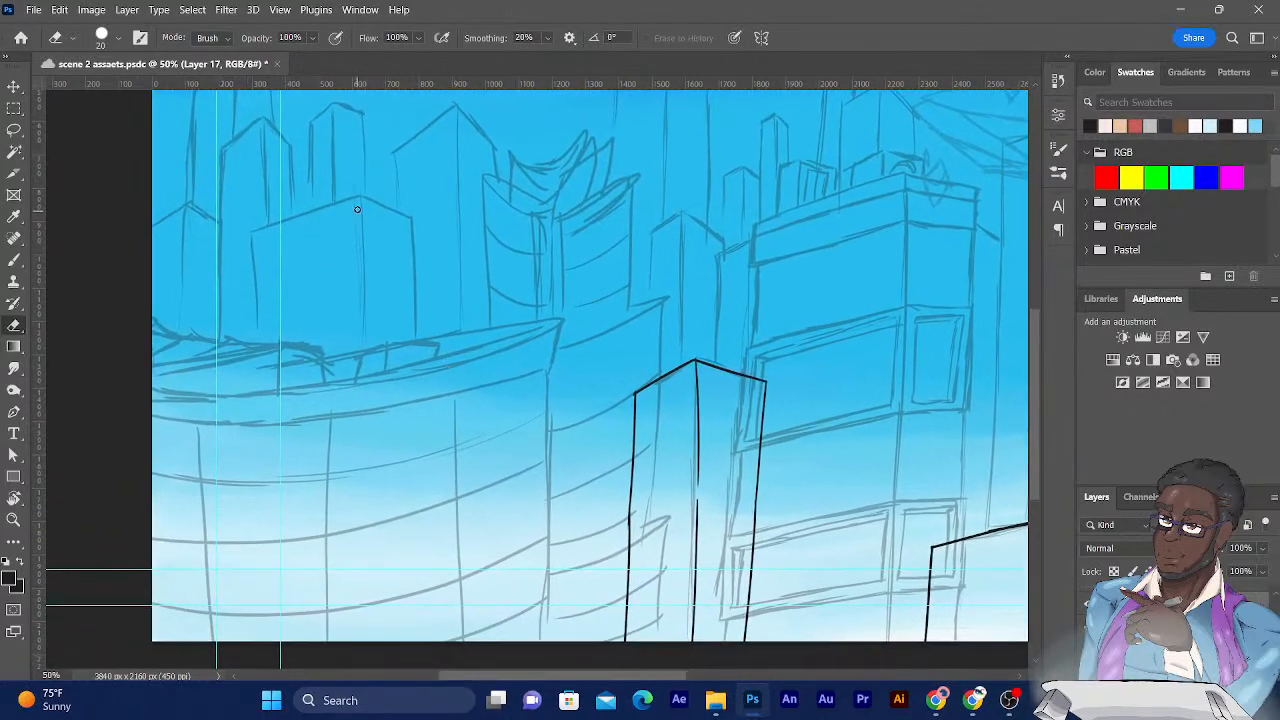
{"action": "left_click", "coordinate": [13, 261]}
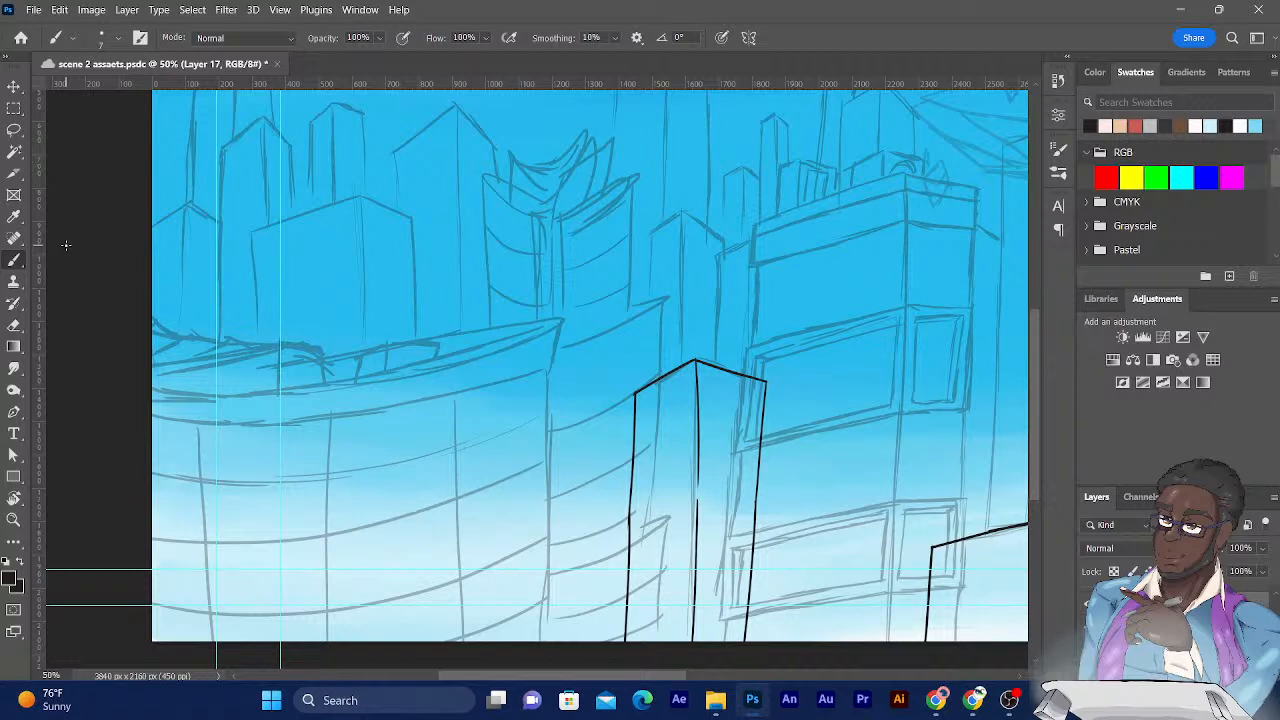
{"action": "key", "text": "ctrl+s"}
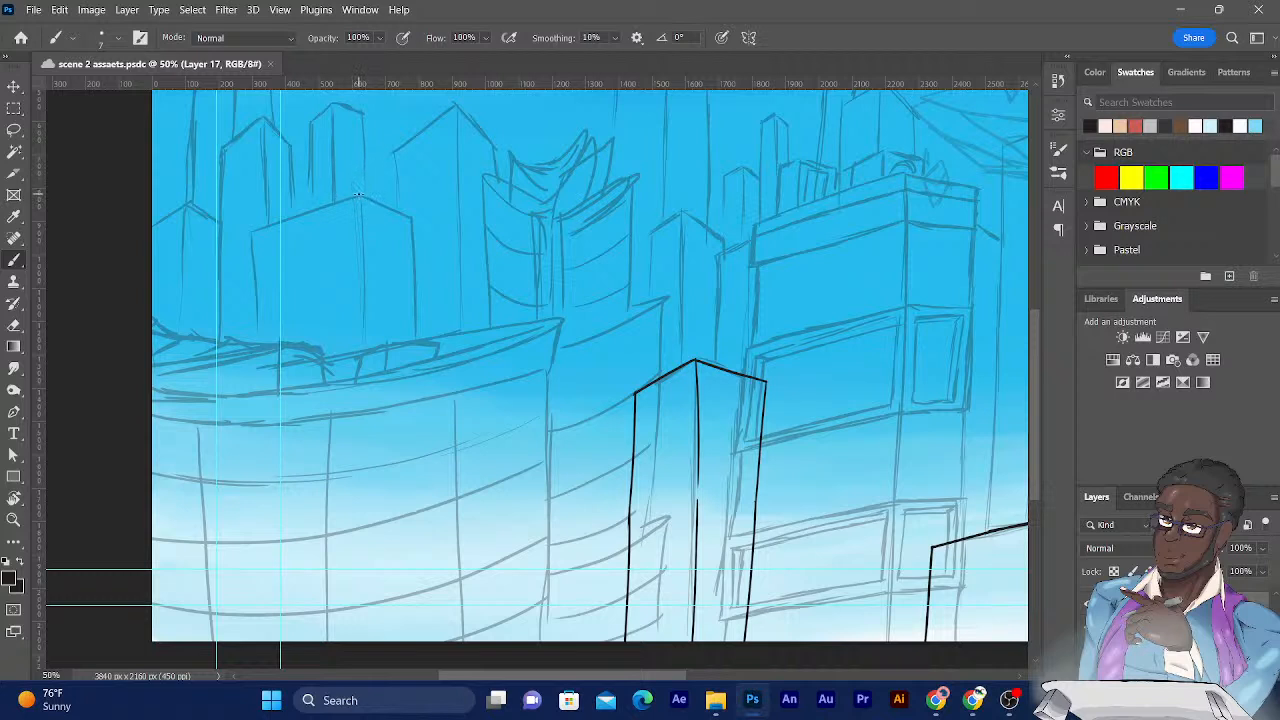
{"action": "left_click_drag", "start_coordinate": [358, 194], "coordinate": [371, 382]}
{"action": "key", "text": "ctrl+z"}
{"action": "left_click_drag", "start_coordinate": [357, 180], "coordinate": [427, 40]}
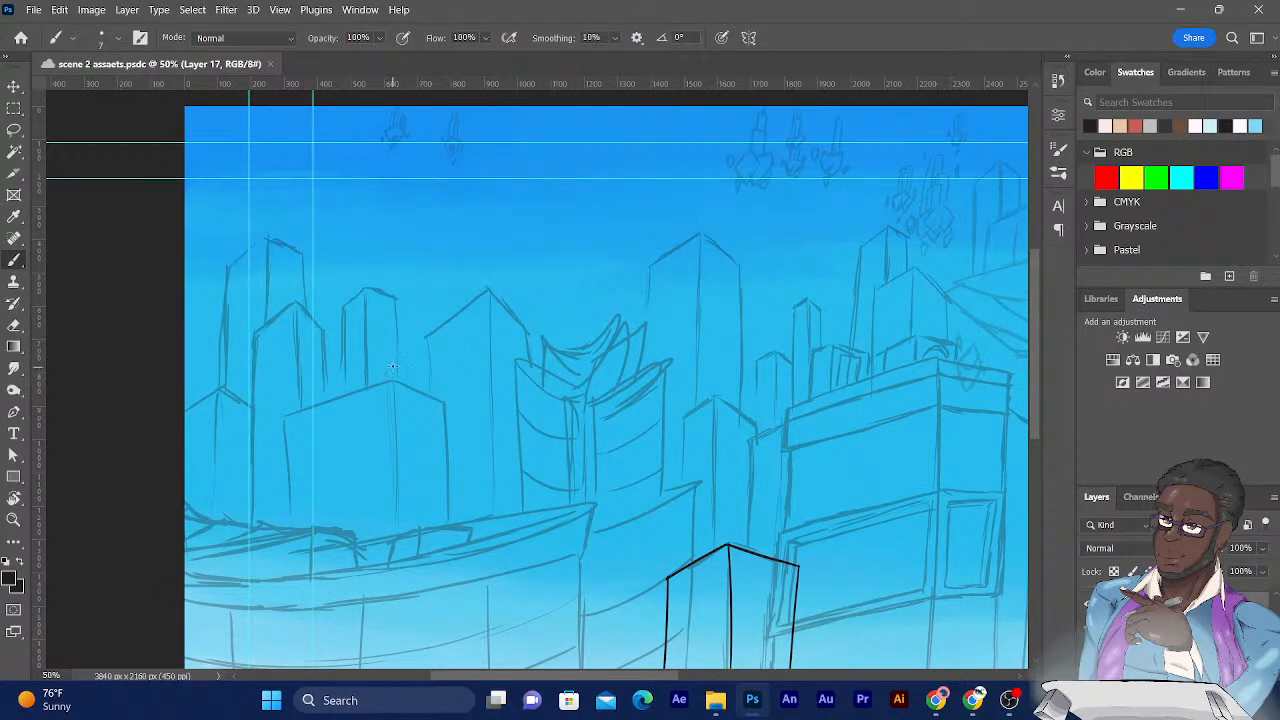
{"action": "left_click_drag", "start_coordinate": [390, 361], "coordinate": [393, 646]}
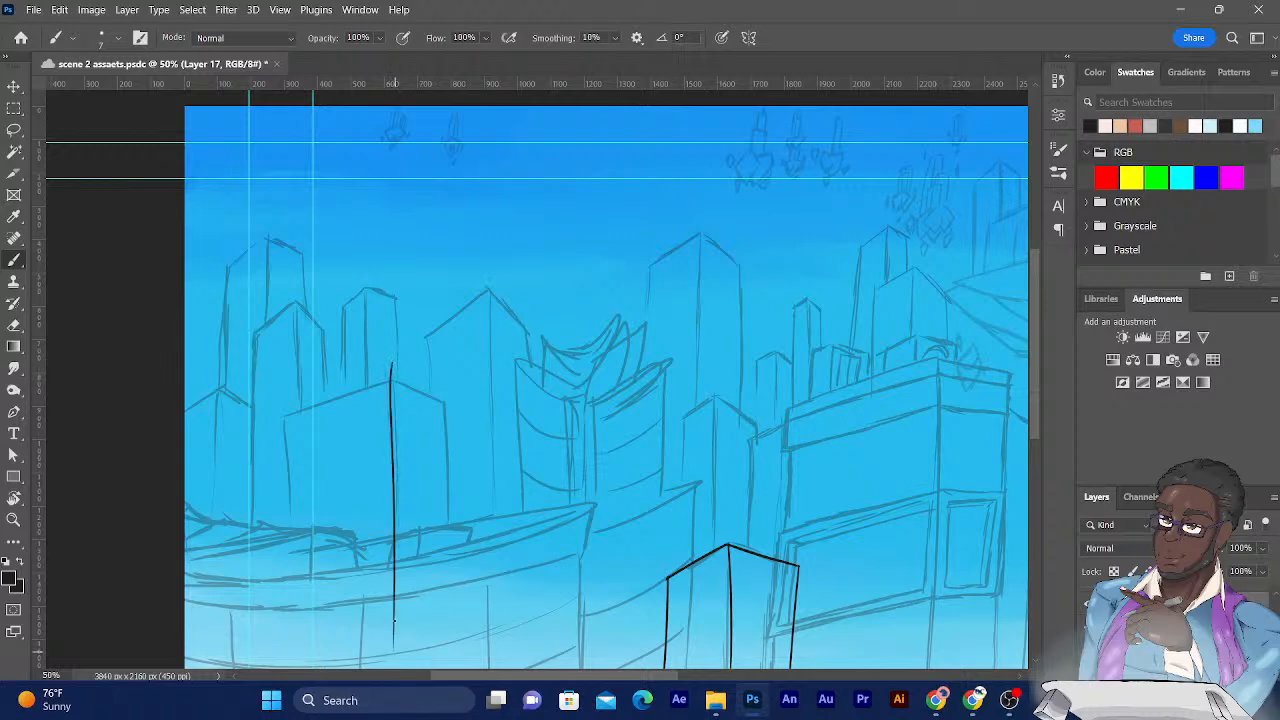
{"action": "mouse_move", "coordinate": [396, 502]}
{"action": "left_mouse_down"}
{"action": "mouse_move", "coordinate": [415, 324]}
{"action": "mouse_move", "coordinate": [408, 262]}
{"action": "left_mouse_up"}
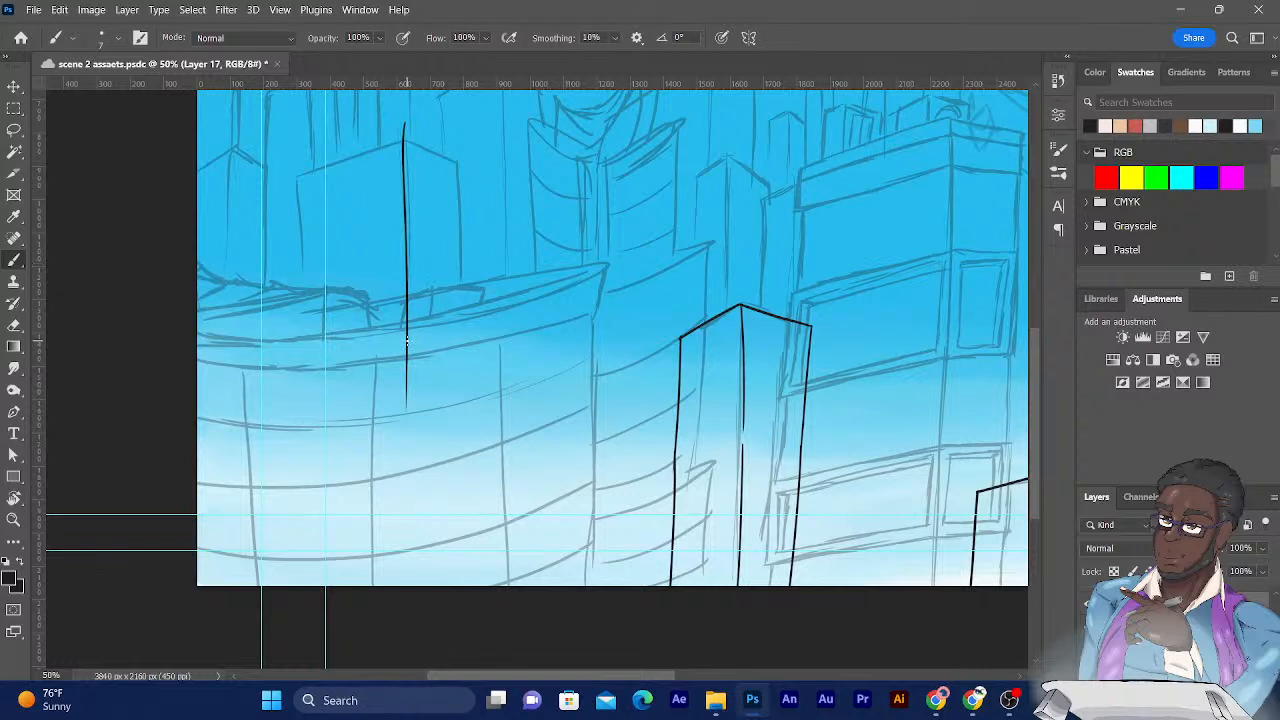
{"action": "left_click_drag", "start_coordinate": [406, 350], "coordinate": [410, 632]}
{"action": "key", "text": "ctrl+z"}
{"action": "left_click_drag", "start_coordinate": [406, 392], "coordinate": [392, 680]}
Ink both sloping roof edges of the wide box-shaped building outward from its peak, slightly past the sketched corners.
{"action": "left_click_drag", "start_coordinate": [403, 141], "coordinate": [310, 188]}
{"action": "key", "text": "ctrl+z"}
{"action": "mouse_move", "coordinate": [288, 178]}
{"action": "left_mouse_down"}
{"action": "mouse_move", "coordinate": [436, 134]}
{"action": "mouse_move", "coordinate": [393, 136]}
{"action": "mouse_move", "coordinate": [479, 167]}
{"action": "left_mouse_up"}
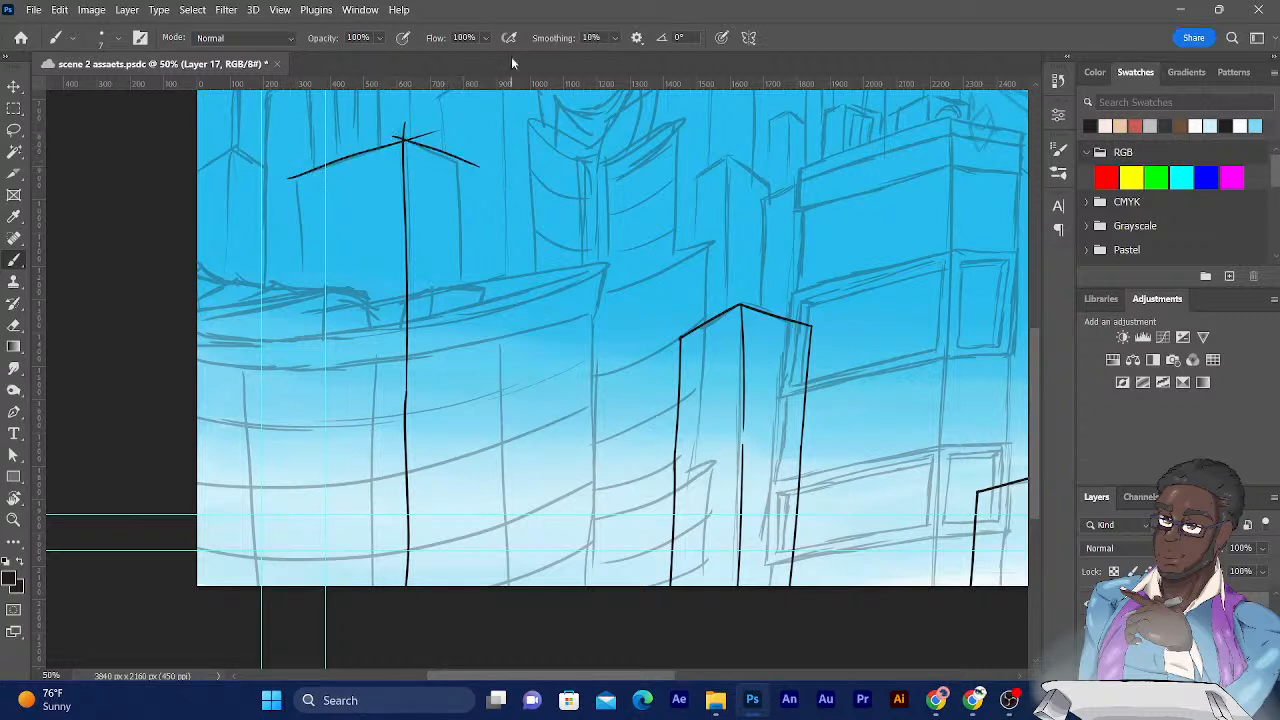
{"action": "key", "text": "ctrl+z"}
{"action": "left_click_drag", "start_coordinate": [404, 139], "coordinate": [477, 166]}
Strengthen the wide building's middle vertical where its two strokes join, and erase the excess thickness around the joint.
{"action": "left_click_drag", "start_coordinate": [406, 370], "coordinate": [404, 470]}
{"action": "key", "text": "ctrl+z"}
{"action": "left_click_drag", "start_coordinate": [406, 380], "coordinate": [407, 480]}
{"action": "left_click_drag", "start_coordinate": [406, 383], "coordinate": [405, 449]}
{"action": "left_click_drag", "start_coordinate": [406, 395], "coordinate": [407, 470]}
{"action": "left_click", "coordinate": [14, 325]}
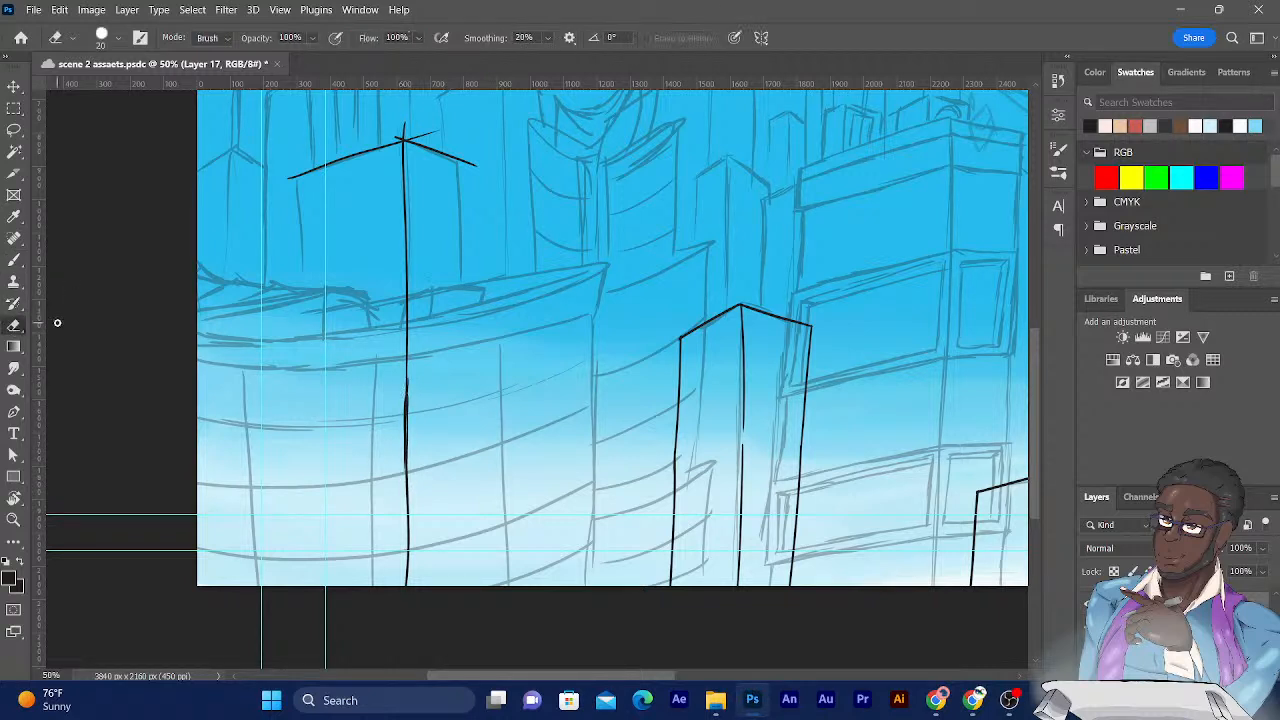
{"action": "mouse_move", "coordinate": [400, 430]}
{"action": "left_mouse_down"}
{"action": "mouse_move", "coordinate": [401, 382]}
{"action": "mouse_move", "coordinate": [400, 450]}
{"action": "mouse_move", "coordinate": [407, 377]}
{"action": "mouse_move", "coordinate": [414, 437]}
{"action": "mouse_move", "coordinate": [418, 396]}
{"action": "left_mouse_up"}
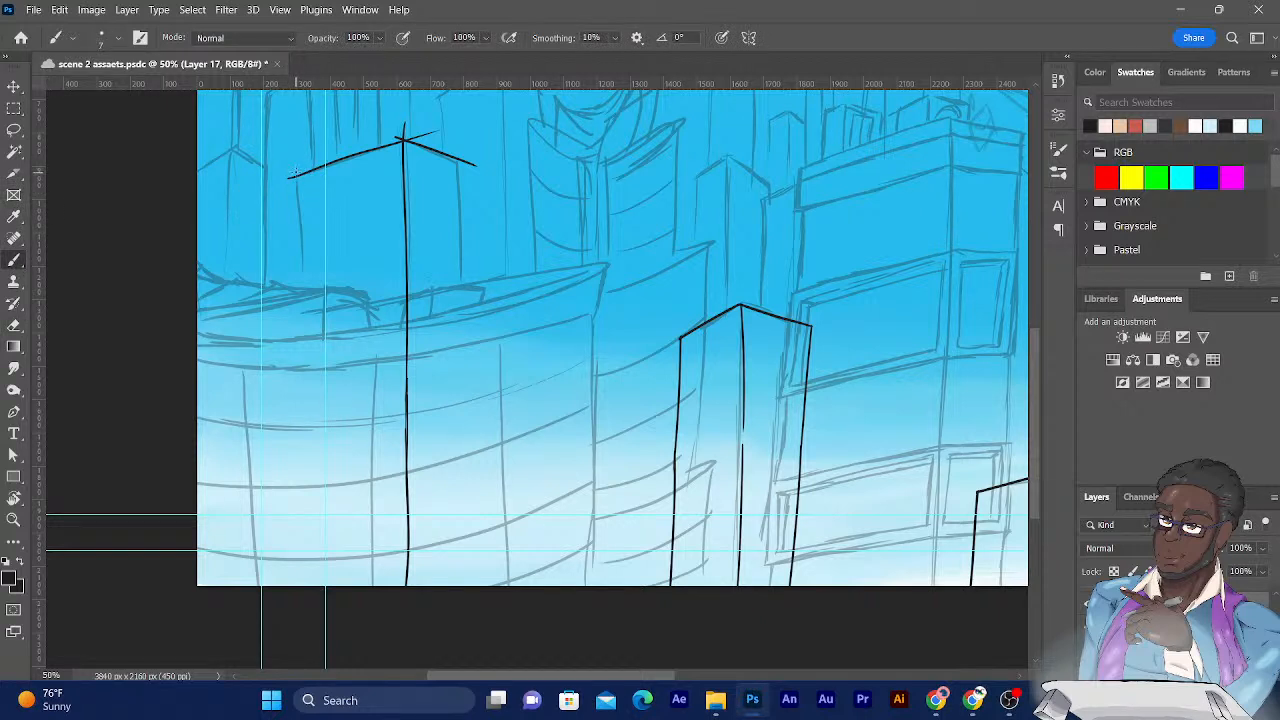
Ink the wide building's left and right verticals down to the canvas bottom, and erase the overshooting roof ends and doubled line.
{"action": "left_click_drag", "start_coordinate": [297, 158], "coordinate": [299, 272]}
{"action": "left_click_drag", "start_coordinate": [297, 206], "coordinate": [314, 588]}
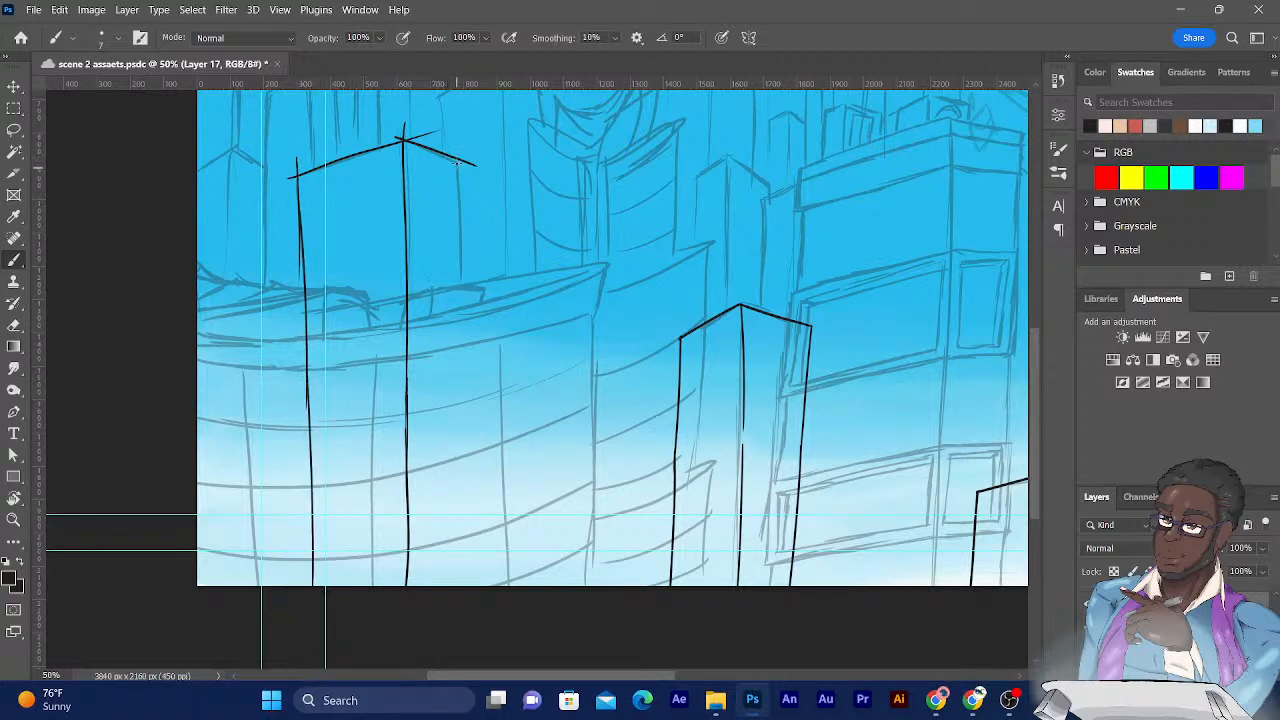
{"action": "left_click_drag", "start_coordinate": [457, 137], "coordinate": [458, 408]}
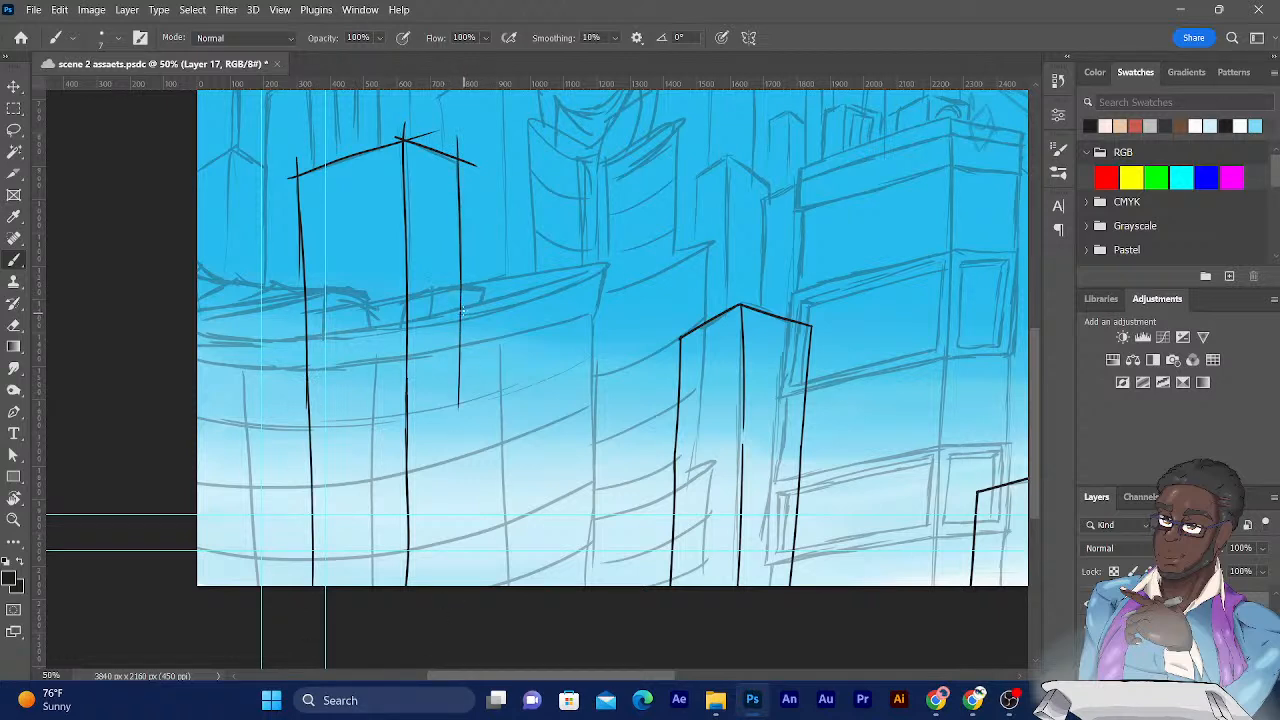
{"action": "left_click_drag", "start_coordinate": [460, 304], "coordinate": [471, 614]}
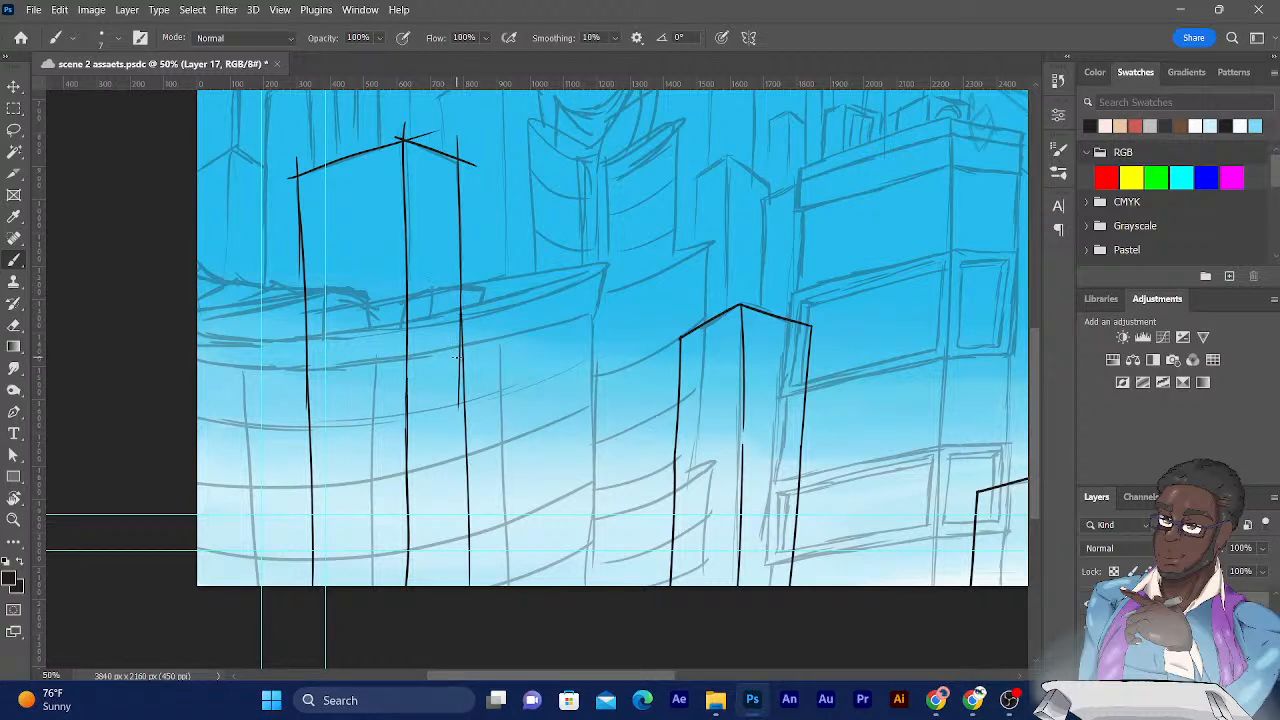
{"action": "left_click", "coordinate": [14, 324]}
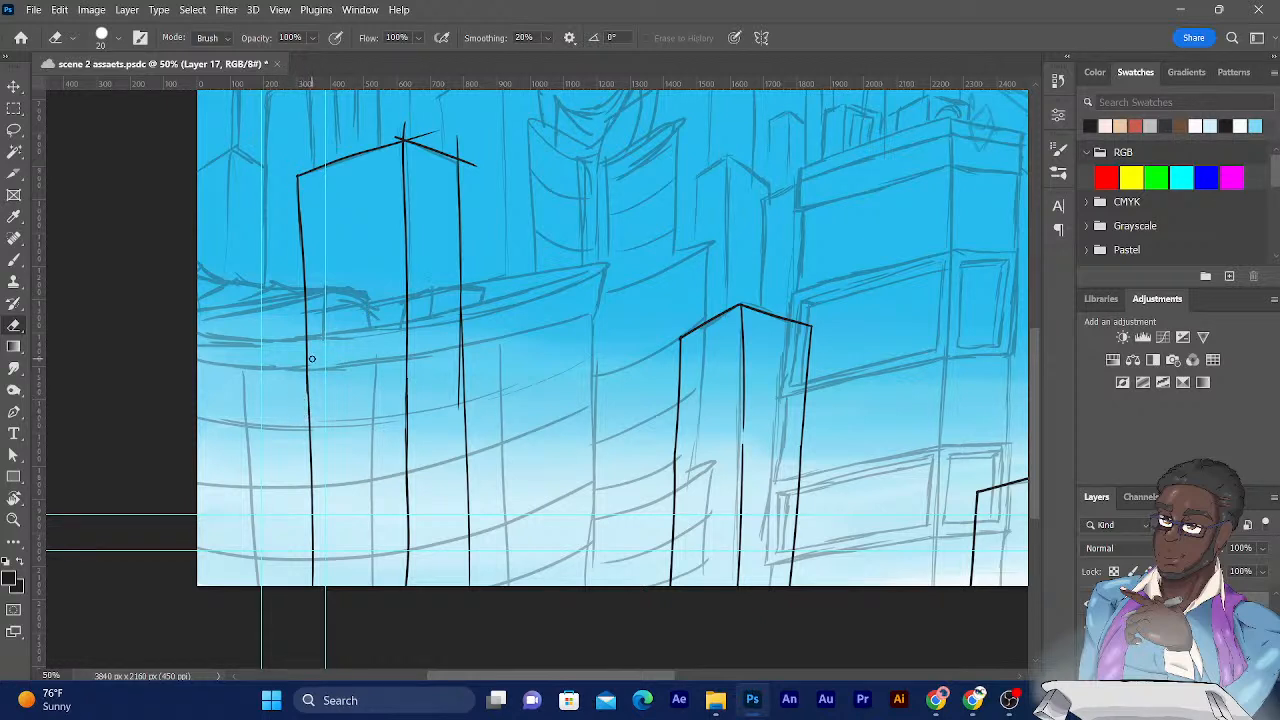
{"action": "mouse_move", "coordinate": [389, 141]}
{"action": "left_mouse_down"}
{"action": "mouse_move", "coordinate": [425, 132]}
{"action": "mouse_move", "coordinate": [463, 158]}
{"action": "left_mouse_up"}
{"action": "left_click_drag", "start_coordinate": [450, 411], "coordinate": [457, 321]}
Show the hidden line-art layers of the other background towers together with the newly inked buildings.
{"action": "left_click_drag", "start_coordinate": [356, 328], "coordinate": [329, 525]}
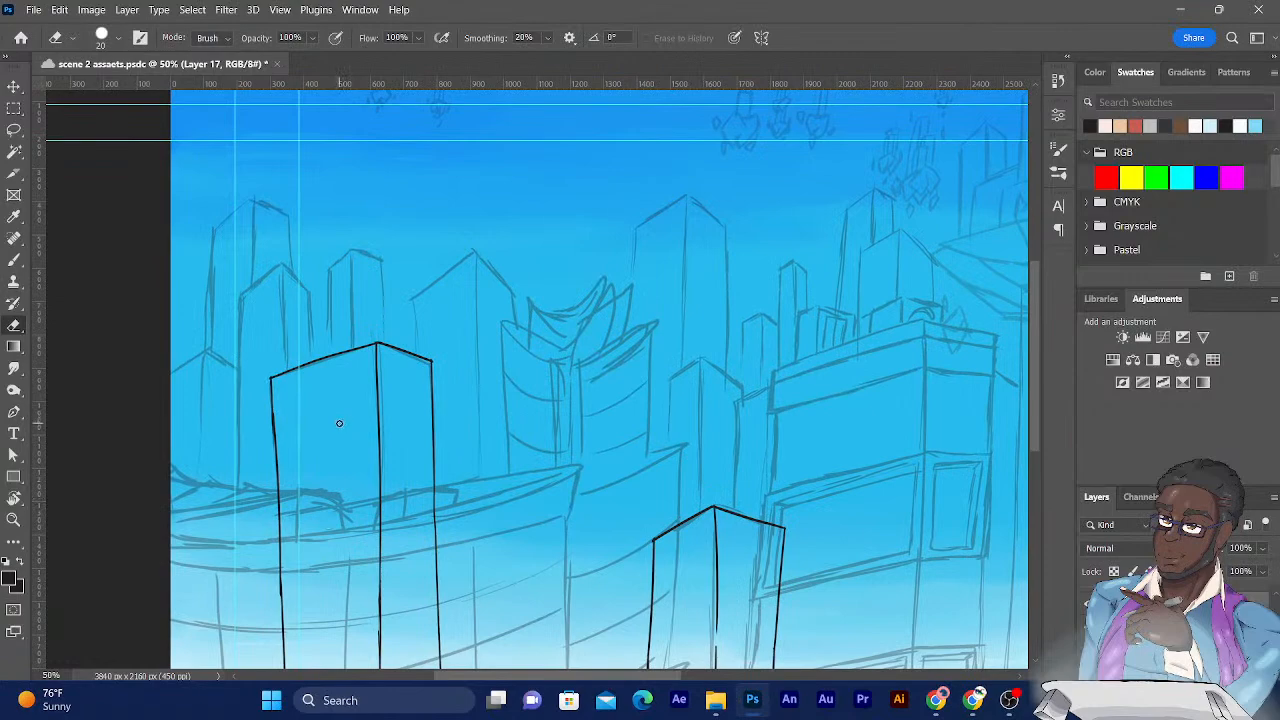
{"action": "left_click_drag", "start_coordinate": [380, 491], "coordinate": [78, 373]}
{"action": "left_click_drag", "start_coordinate": [388, 454], "coordinate": [226, 359]}
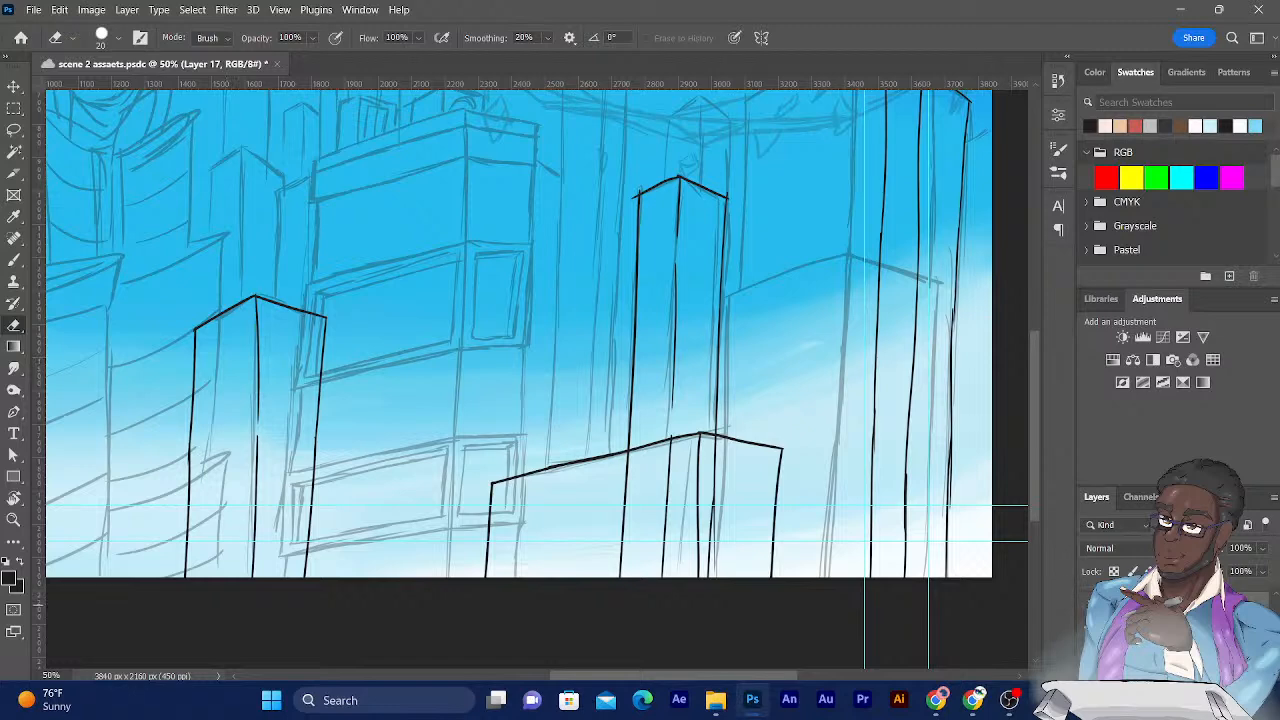
{"action": "left_click", "coordinate": [1090, 606]}
{"action": "left_click", "coordinate": [1090, 606]}
{"action": "left_click_drag", "start_coordinate": [329, 257], "coordinate": [500, 323]}
{"action": "key", "text": "ctrl+s"}
{"action": "key", "text": "ctrl+z"}
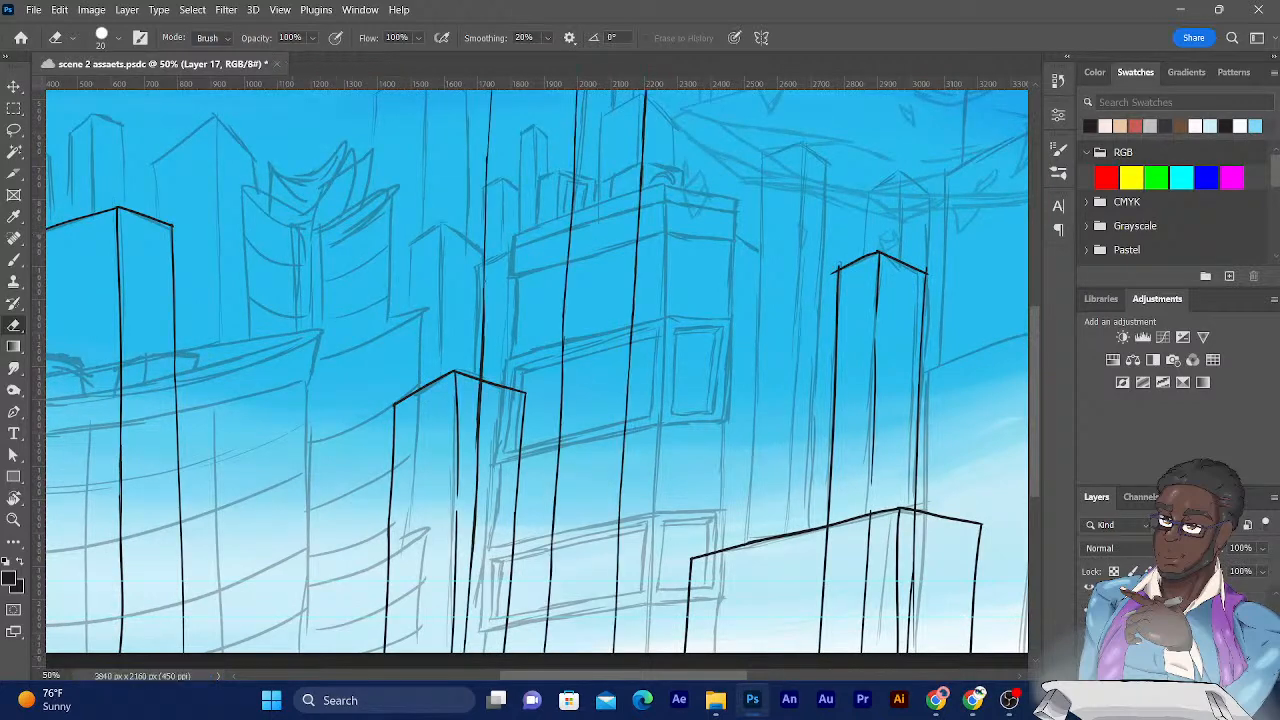
{"action": "key", "text": "ctrl+z"}
{"action": "key", "text": "ctrl+z"}
{"action": "key", "text": "ctrl+z"}
{"action": "key", "text": "ctrl+z"}
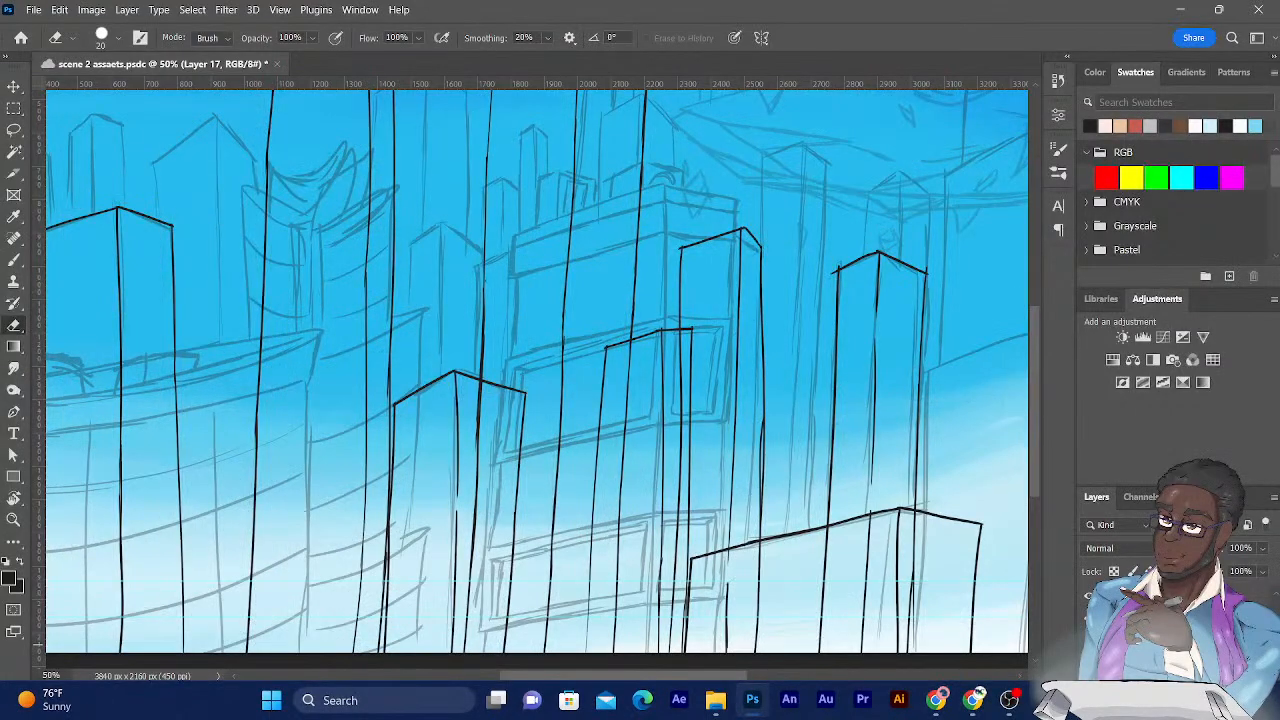
Hide the rough sketch to view only the inked background buildings against the sky.
{"action": "left_click", "coordinate": [1089, 643]}
{"action": "left_click", "coordinate": [1089, 643]}
{"action": "left_click", "coordinate": [1089, 598]}
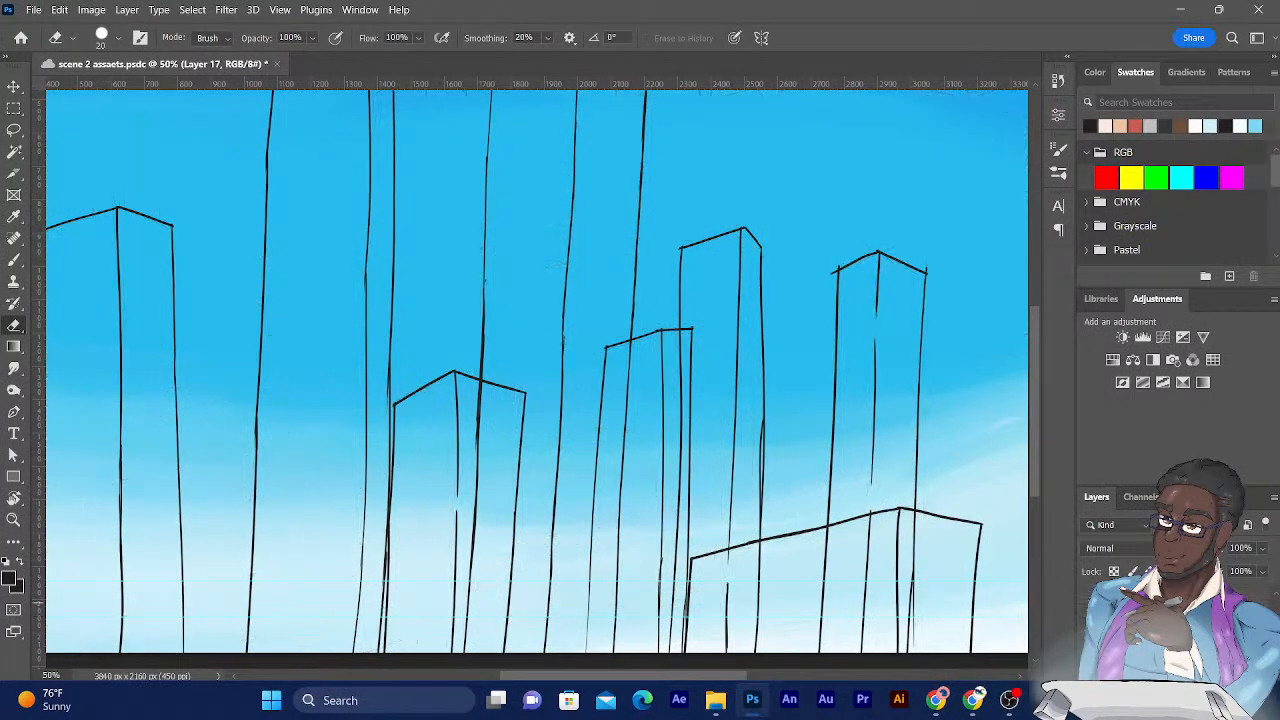
Show the foreground line-art layers: the framed tower, the cylindrical tower, the curved building, the stepped tower and the central high-rise.
{"action": "left_click", "coordinate": [1089, 617]}
{"action": "left_click", "coordinate": [1089, 595]}
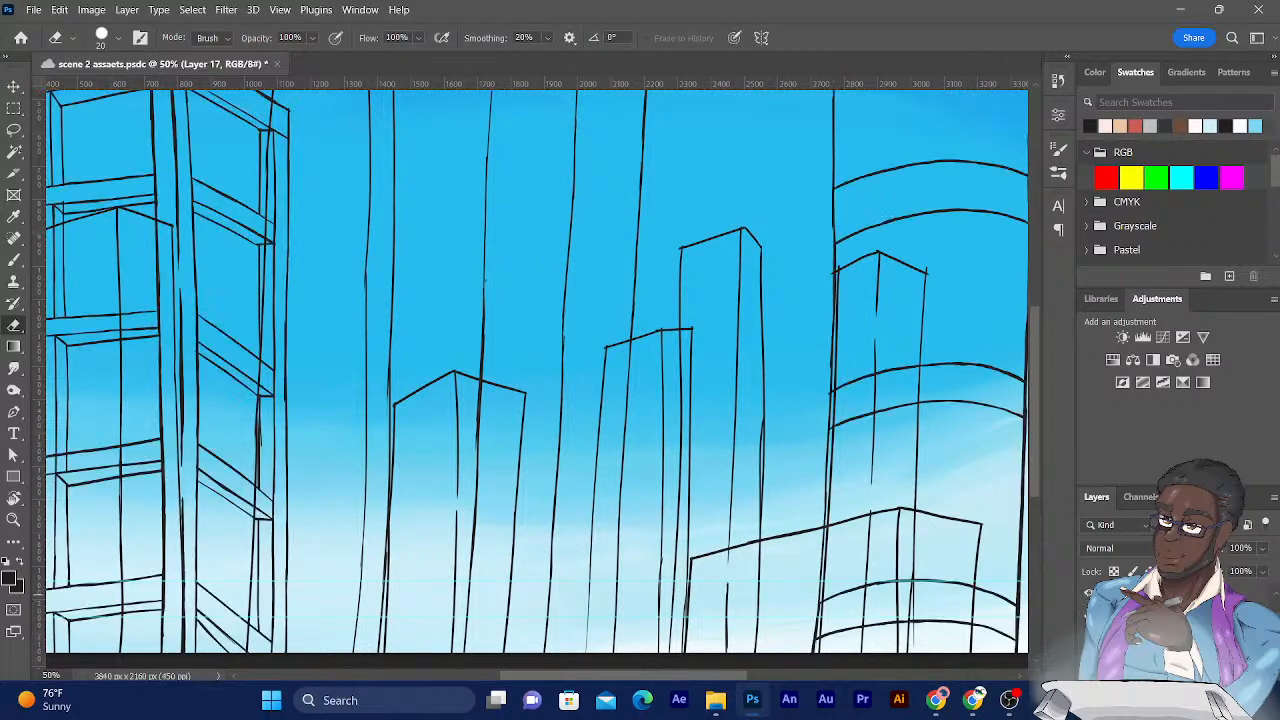
{"action": "scroll", "coordinate": [1090, 596], "scroll_direction": "up", "scroll_amount": 2}
{"action": "left_click", "coordinate": [1089, 643]}
{"action": "left_click", "coordinate": [1089, 617]}
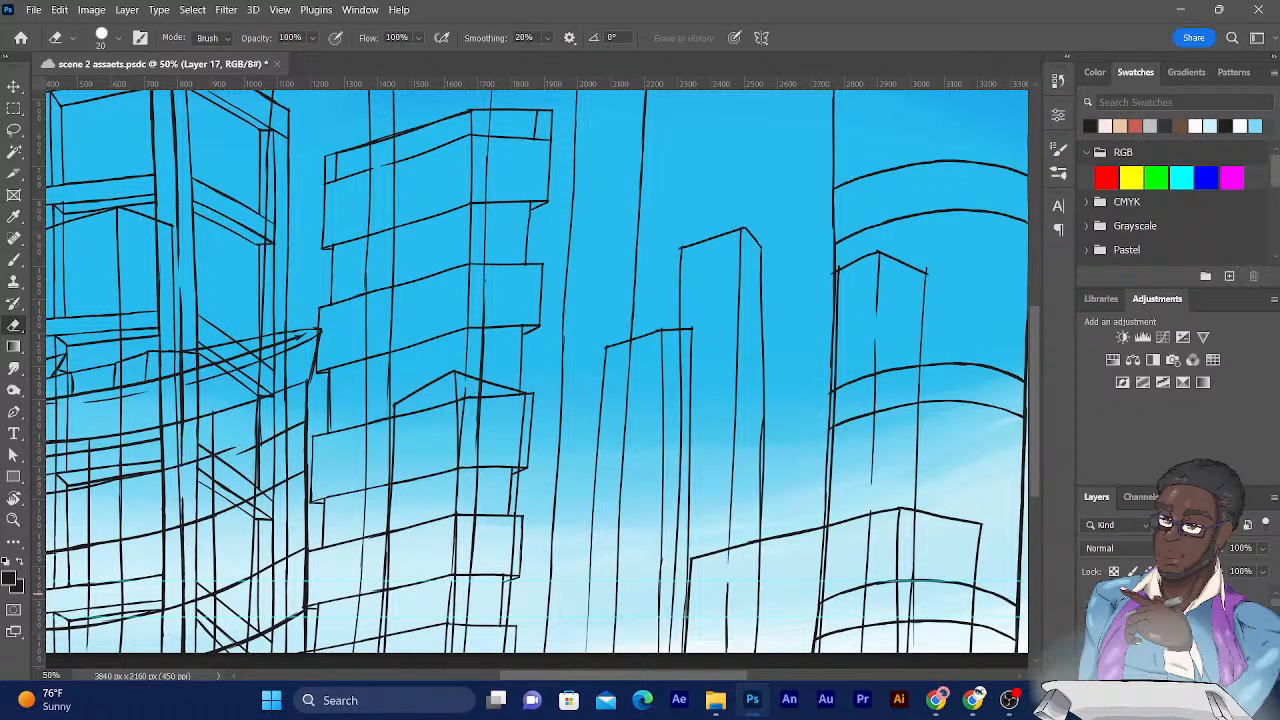
{"action": "left_click", "coordinate": [1089, 596]}
{"action": "left_click", "coordinate": [1089, 606]}
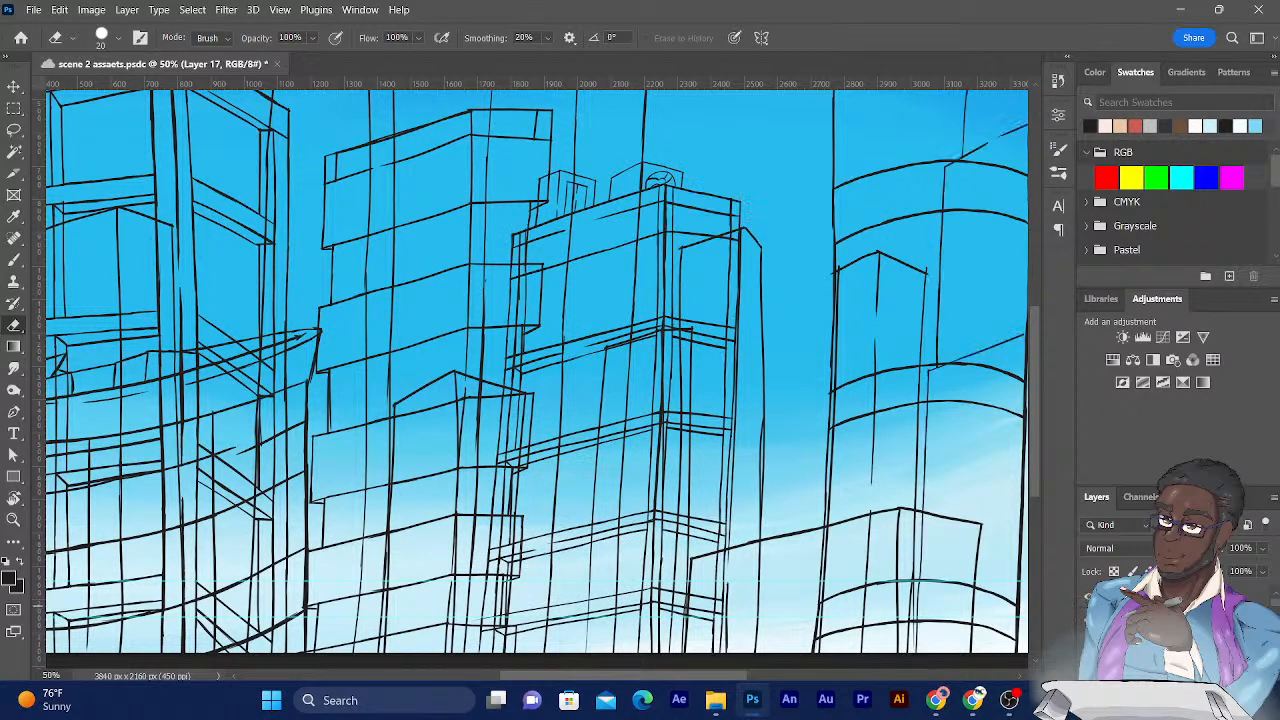
Check the whole canvas with the black columns layer briefly shown, hide that layer, and show the rough sketch again.
{"action": "key", "text": "ctrl+minus"}
{"action": "key", "text": "ctrl+minus"}
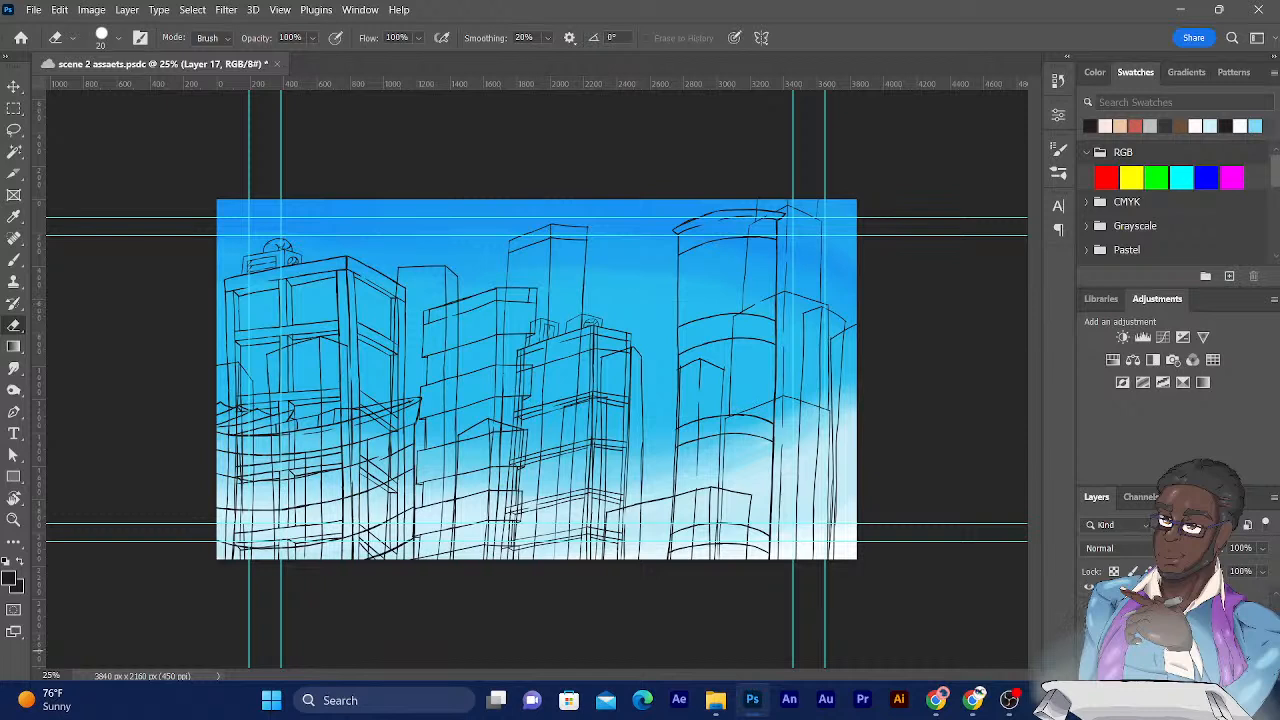
{"action": "left_click_drag", "start_coordinate": [1089, 650], "coordinate": [1089, 610]}
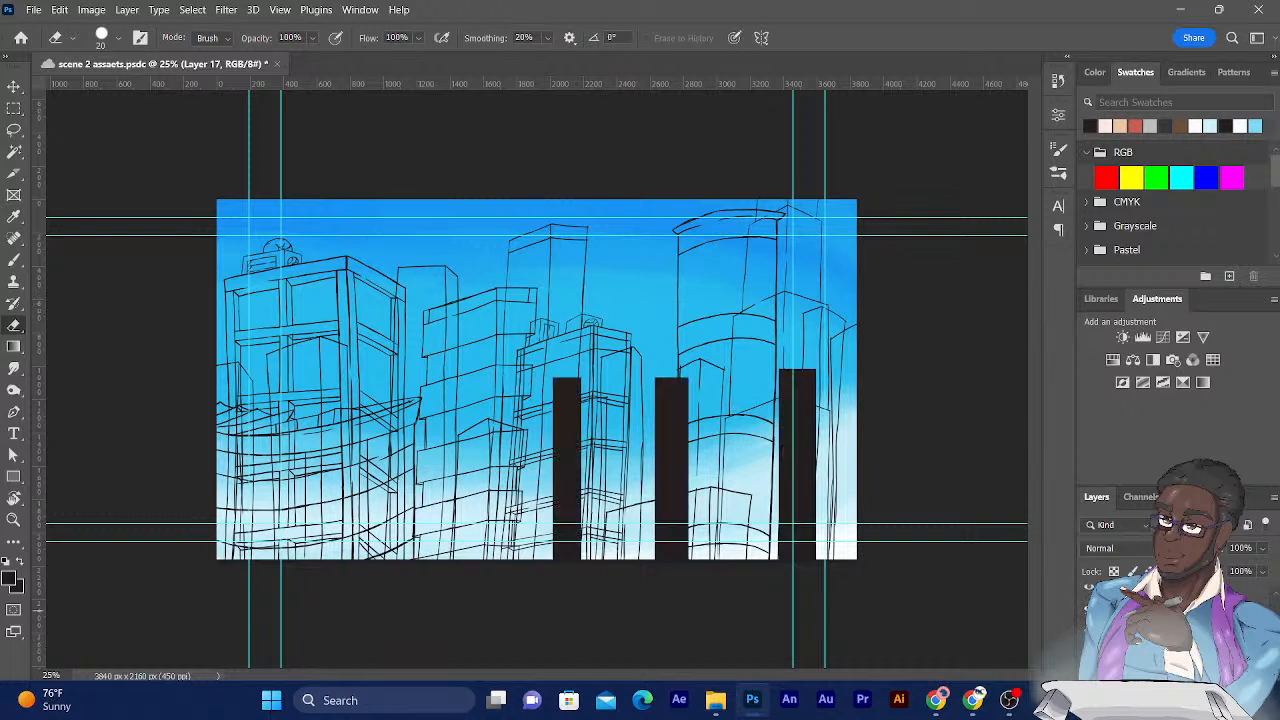
{"action": "left_click", "coordinate": [1089, 612]}
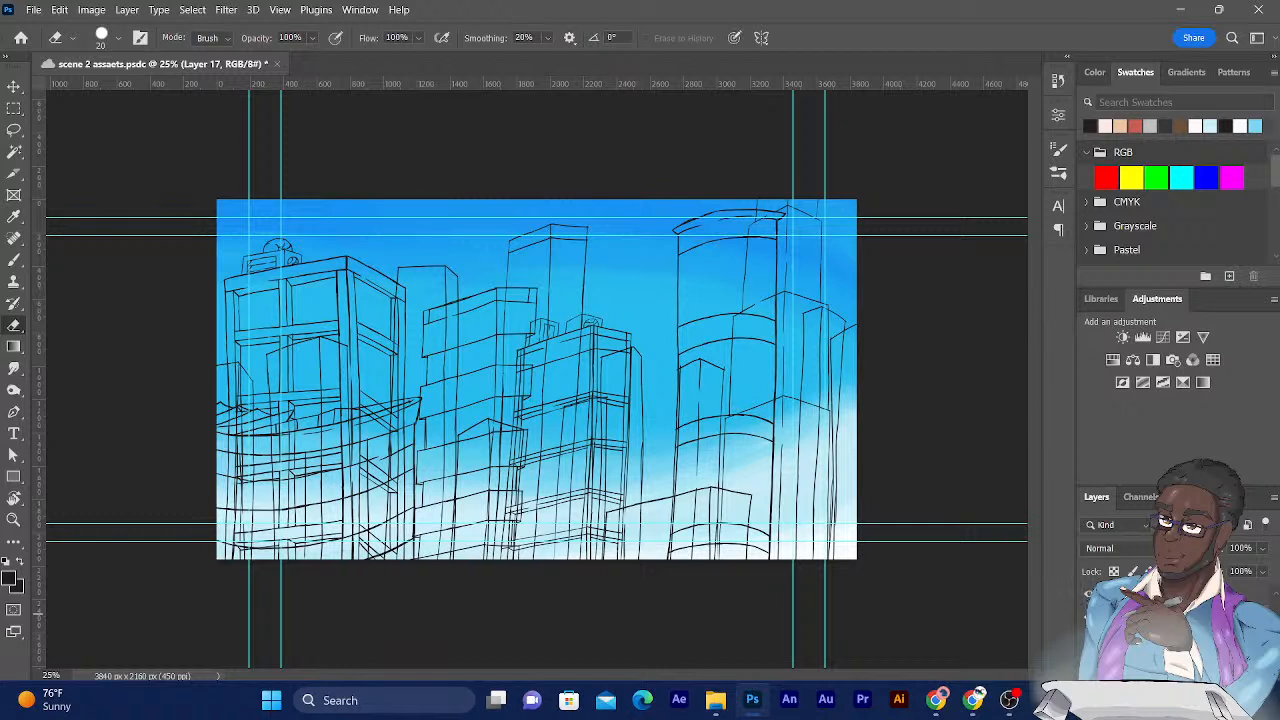
{"action": "left_click", "coordinate": [1089, 642]}
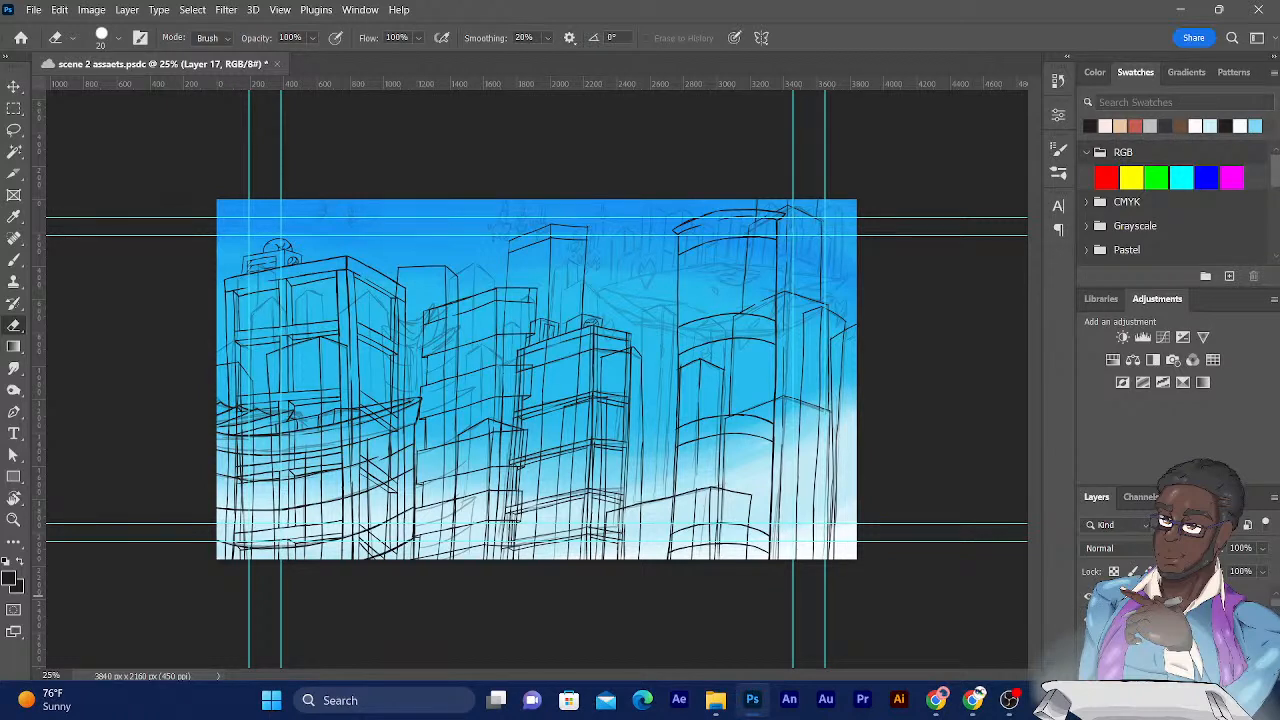
Hide the foreground line-art layers: the curved building, the central high-rise, the stepped tower, the framed tower and the cylindrical tower.
{"action": "left_click", "coordinate": [1088, 597]}
{"action": "left_click", "coordinate": [1088, 621]}
{"action": "left_click", "coordinate": [1088, 646]}
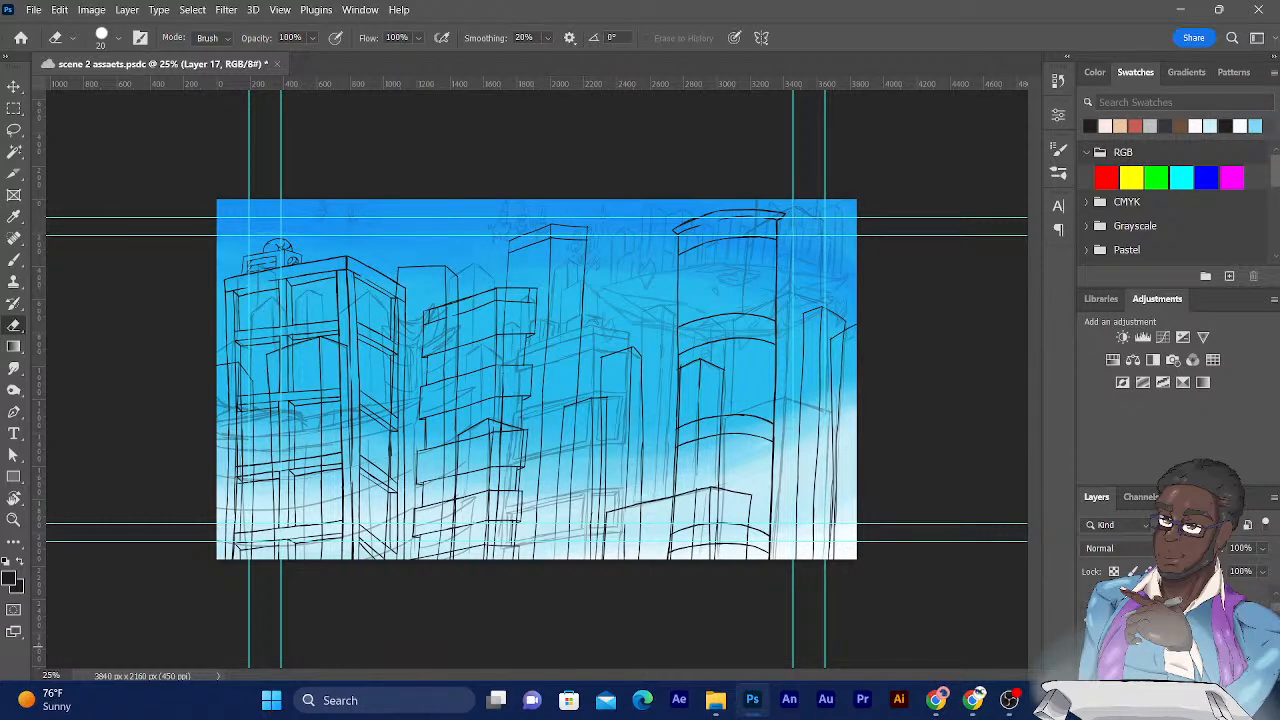
{"action": "left_click", "coordinate": [1088, 644]}
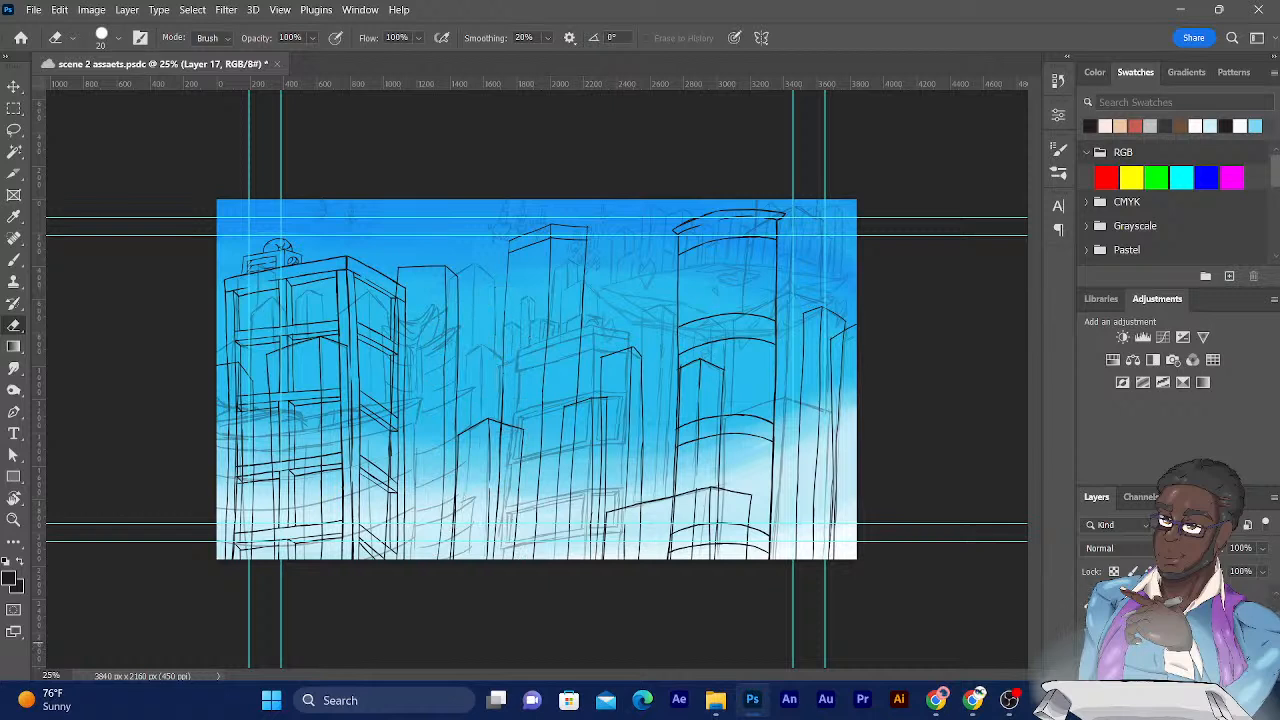
{"action": "left_click", "coordinate": [1088, 643]}
{"action": "left_click", "coordinate": [1088, 626]}
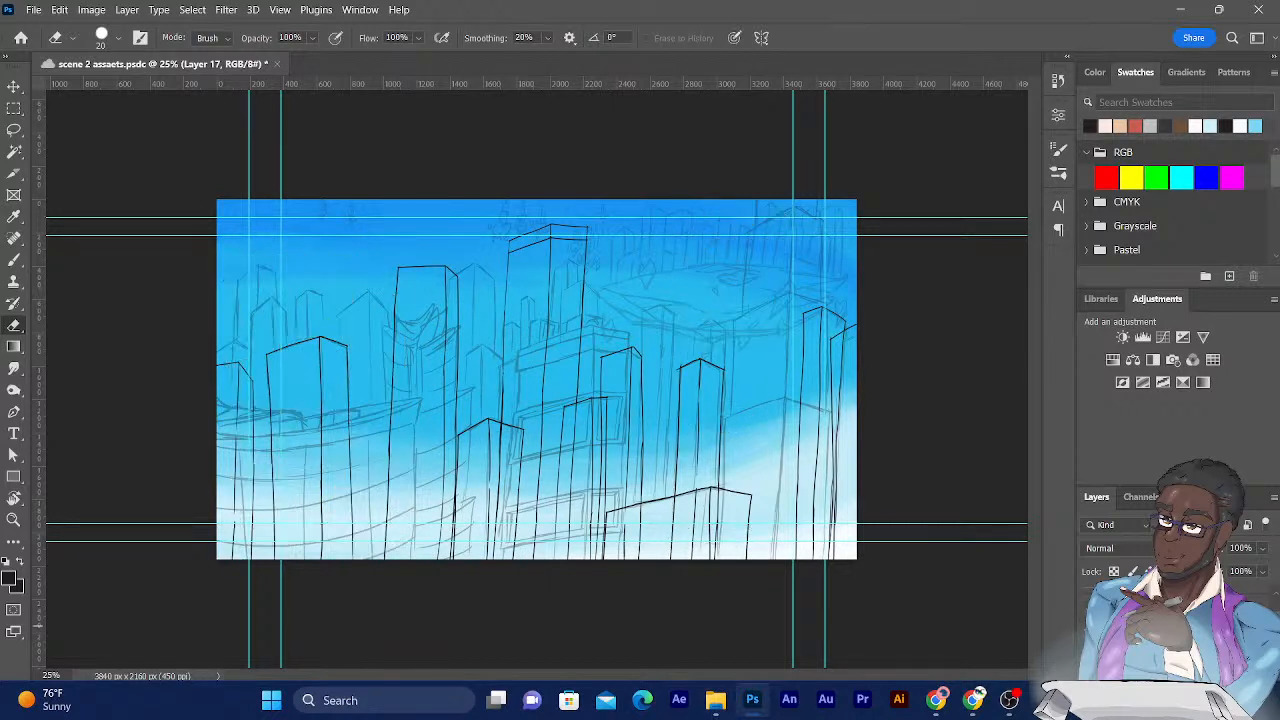
Hide the line-art layers of the low front blocks, the tall central tower and several neighbouring background towers, keeping the rough sketch shown.
{"action": "scroll", "coordinate": [1088, 626], "scroll_direction": "down", "scroll_amount": 3}
{"action": "left_click", "coordinate": [1088, 625]}
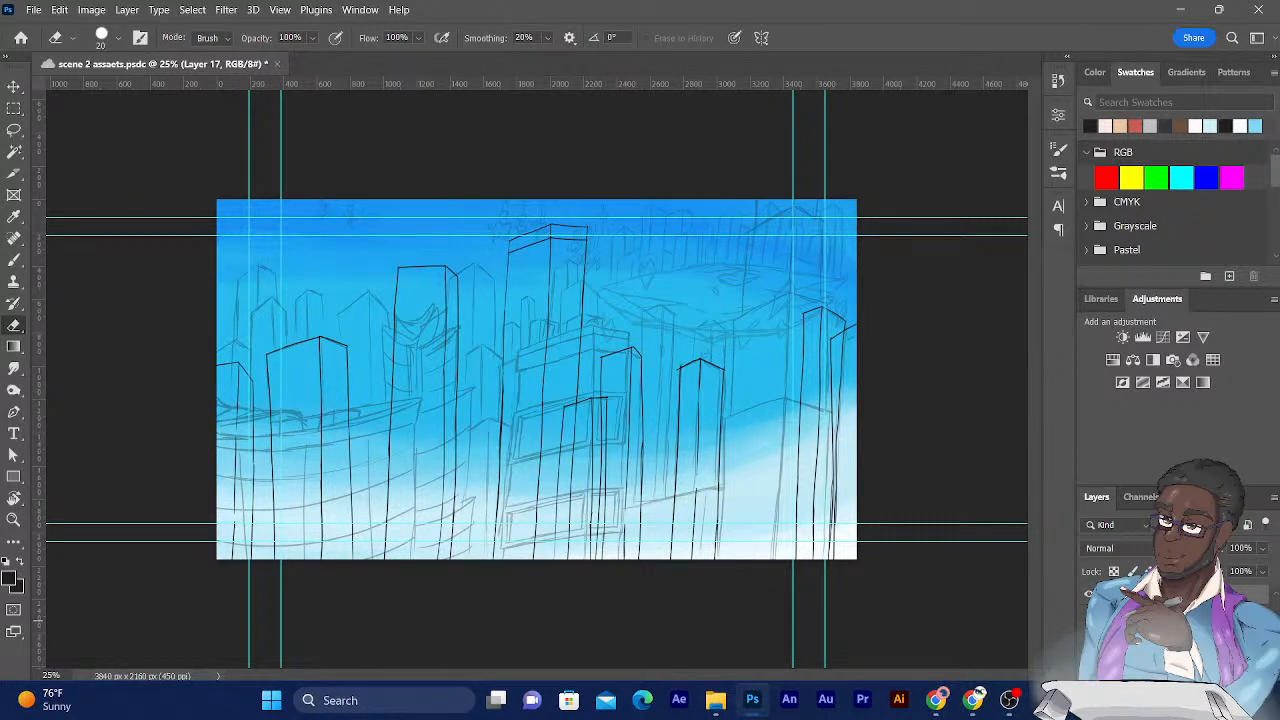
{"action": "left_click", "coordinate": [1088, 641]}
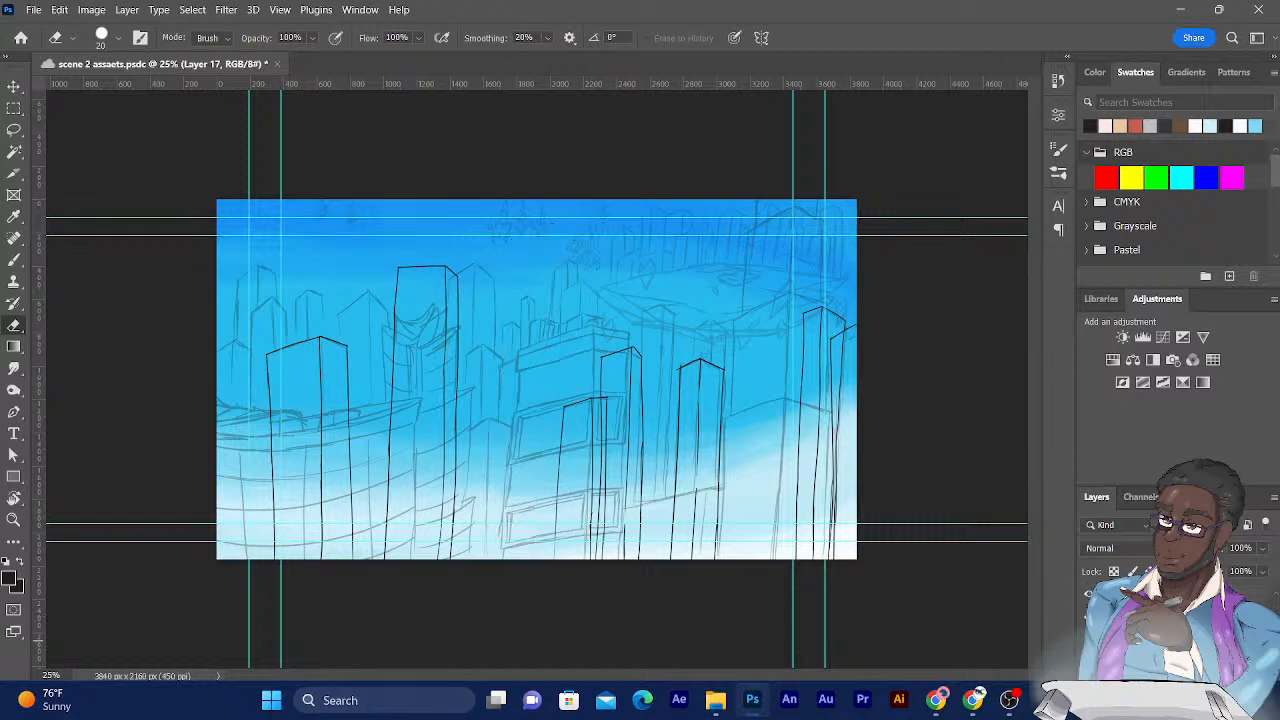
{"action": "left_click", "coordinate": [1088, 641]}
{"action": "left_click", "coordinate": [1088, 657]}
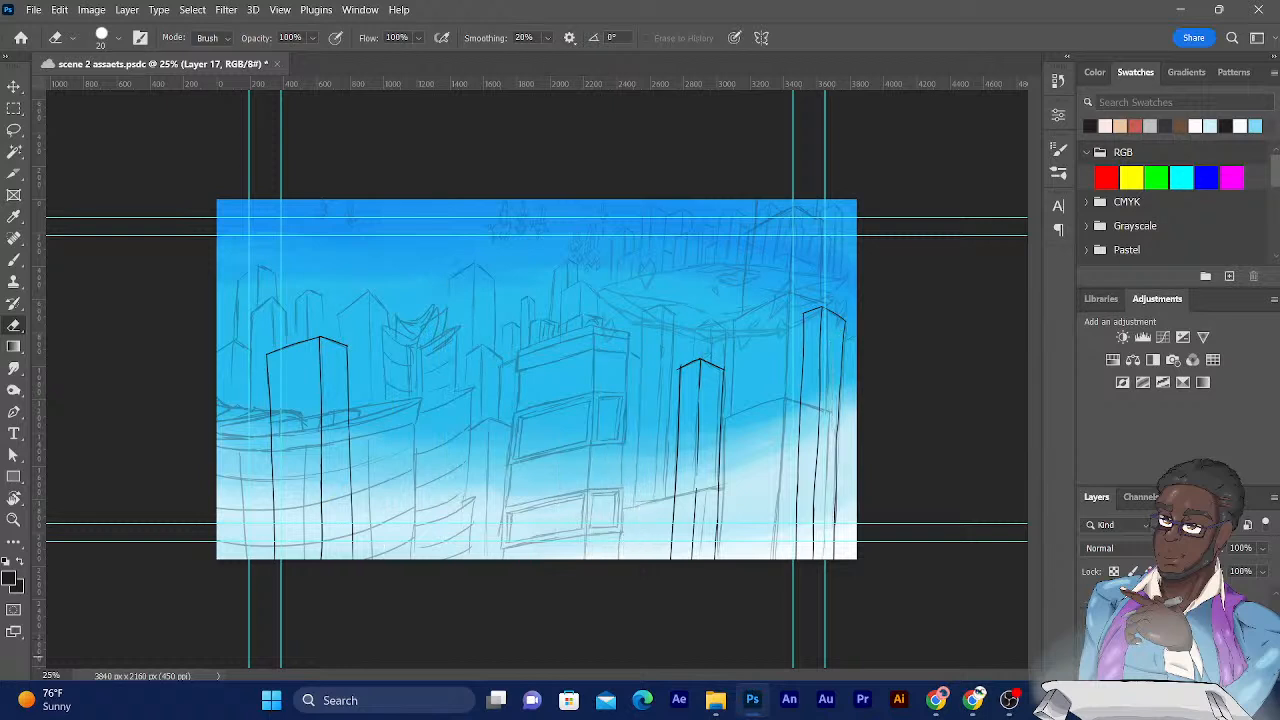